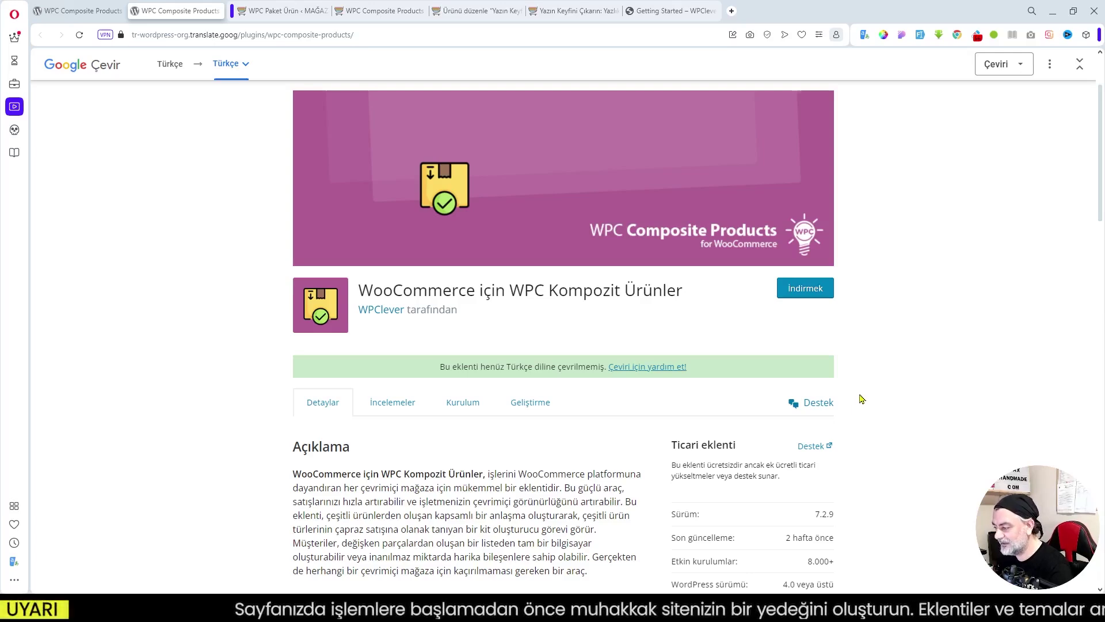
Step: Review the description, version details and ratings on the WPC Composite Products plugin page
scroll(863, 391, down, 1)
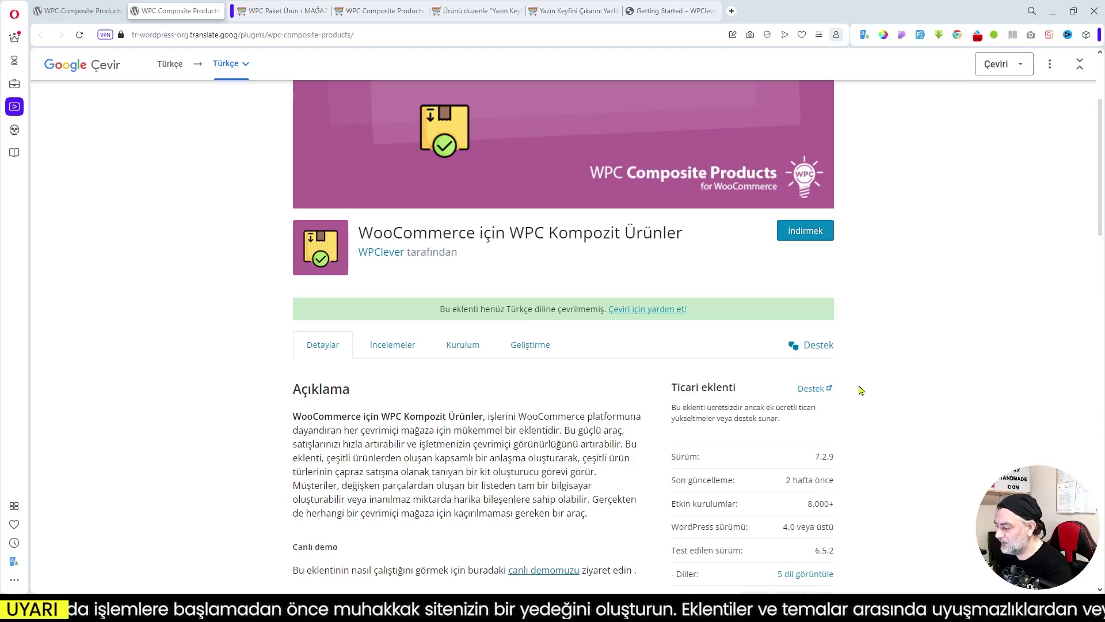
scroll(861, 391, down, 3)
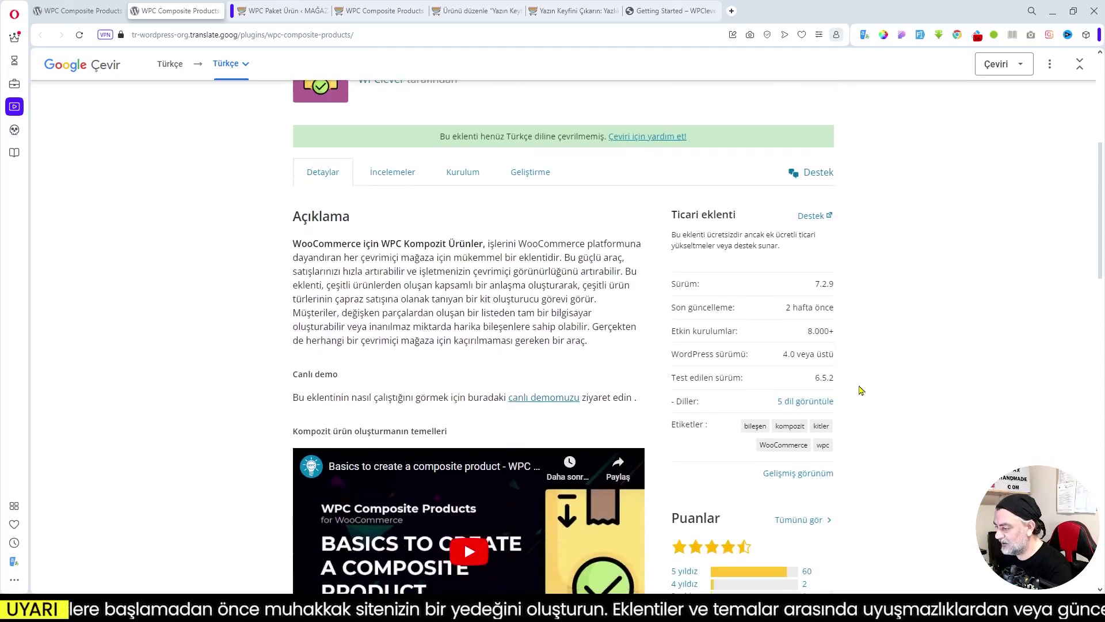
scroll(860, 391, down, 2)
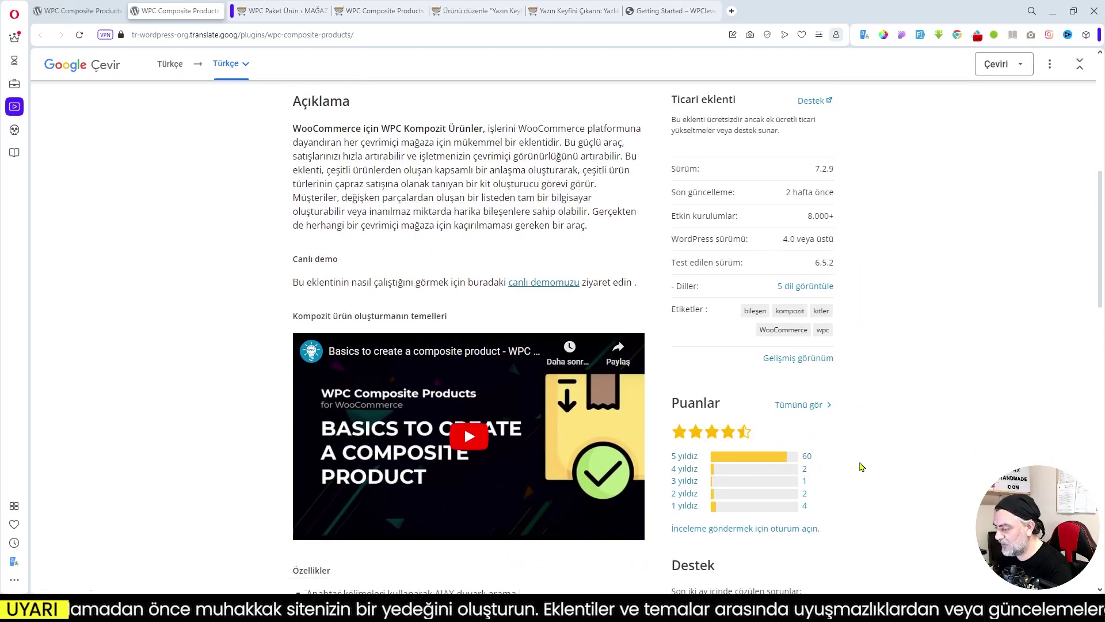
scroll(919, 432, up, 4)
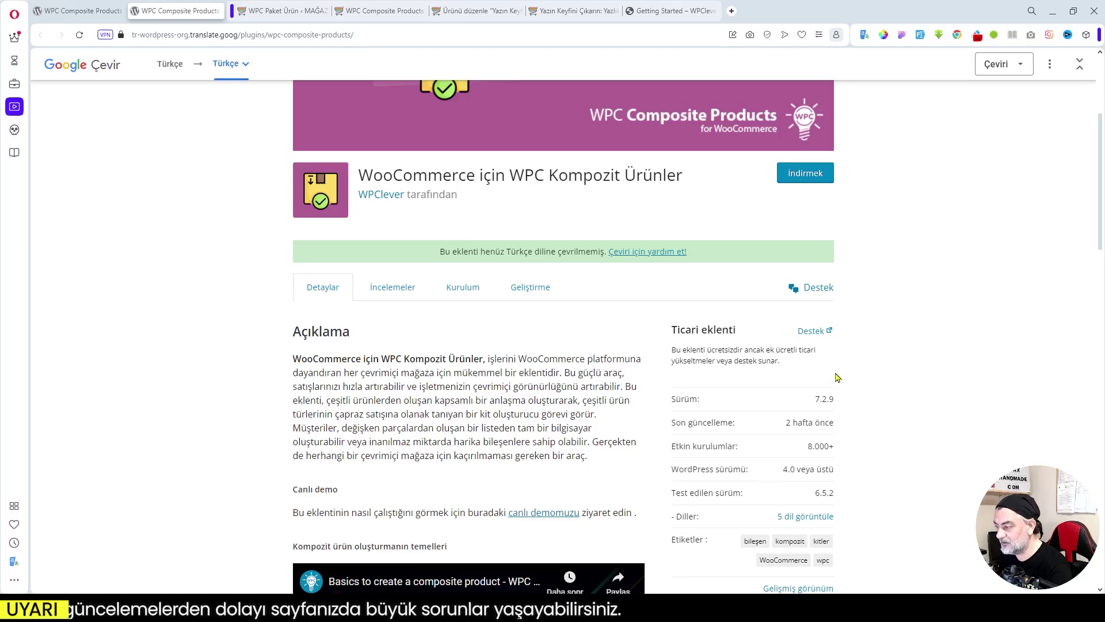
Step: Switch to the demo store, browse its Mağaza product list and open the Yazlık Spor Paketi product's options
key(ctrl+Tab)
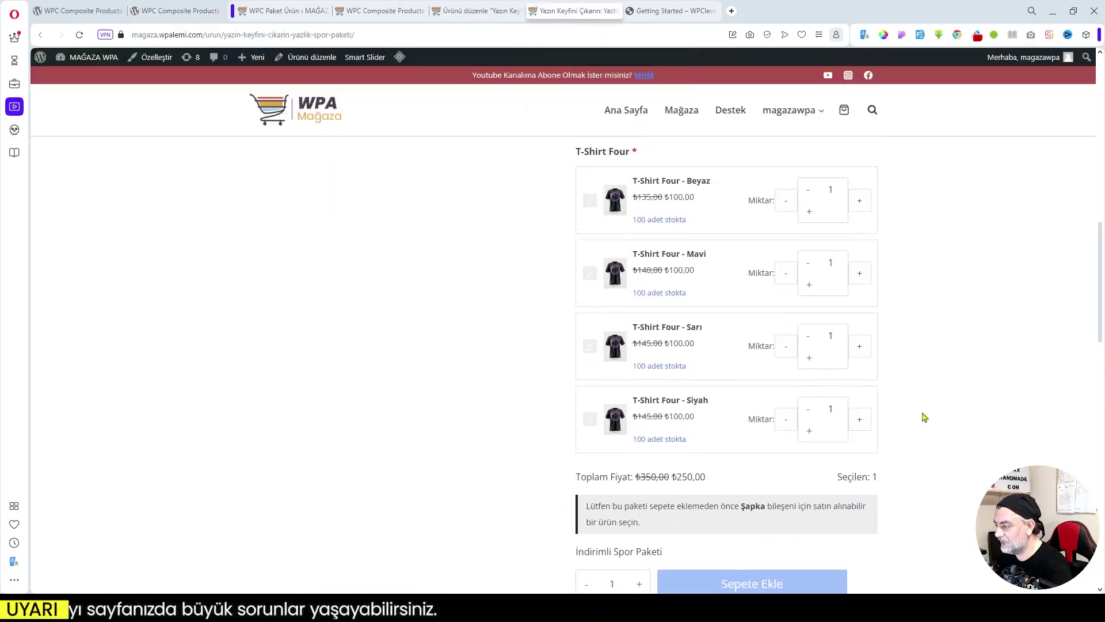
scroll(924, 417, up, 10)
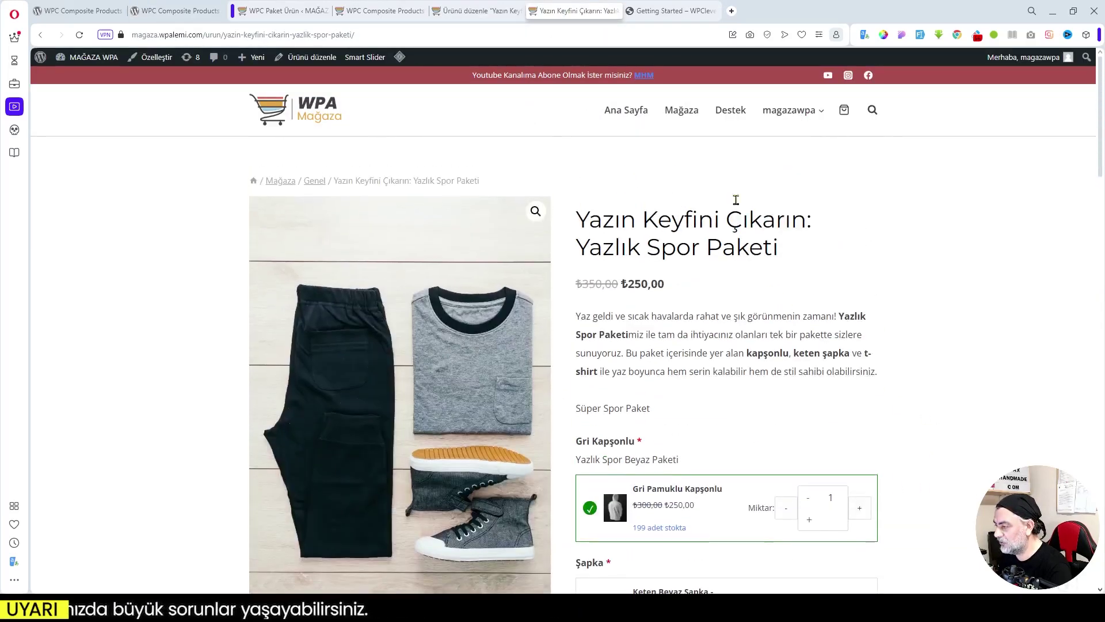
click(682, 110)
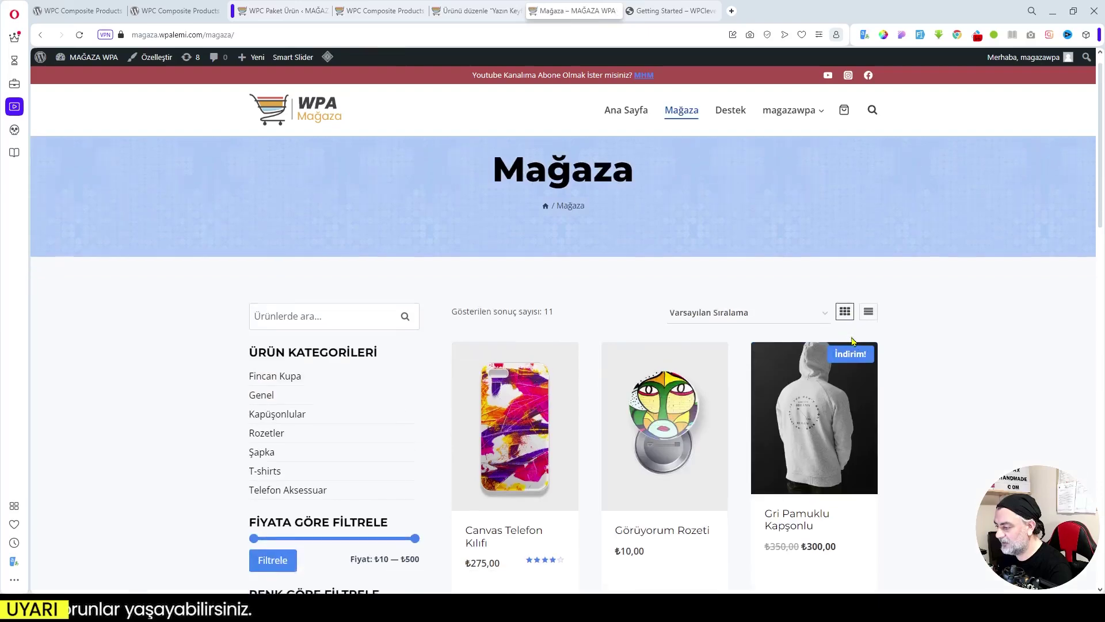
scroll(921, 412, down, 15)
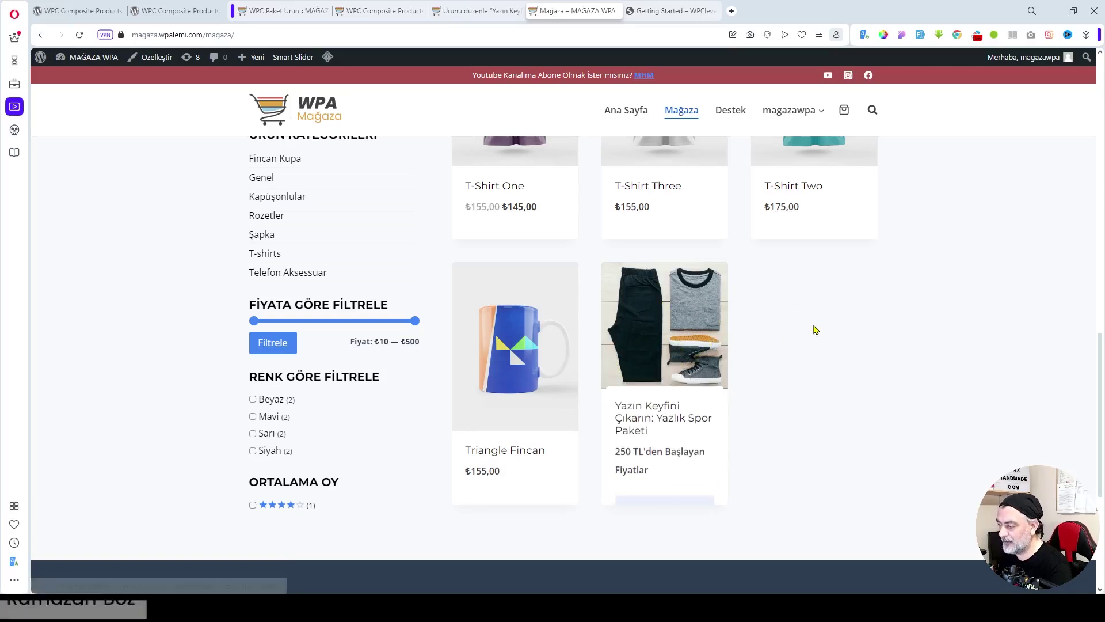
mouse_move(722, 393)
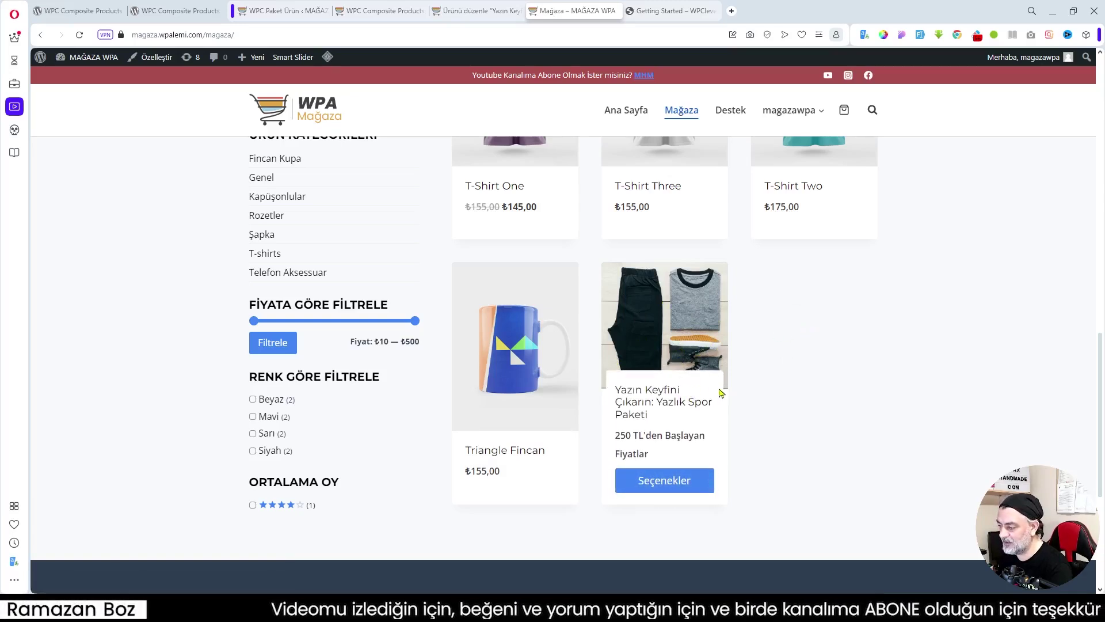
mouse_move(691, 346)
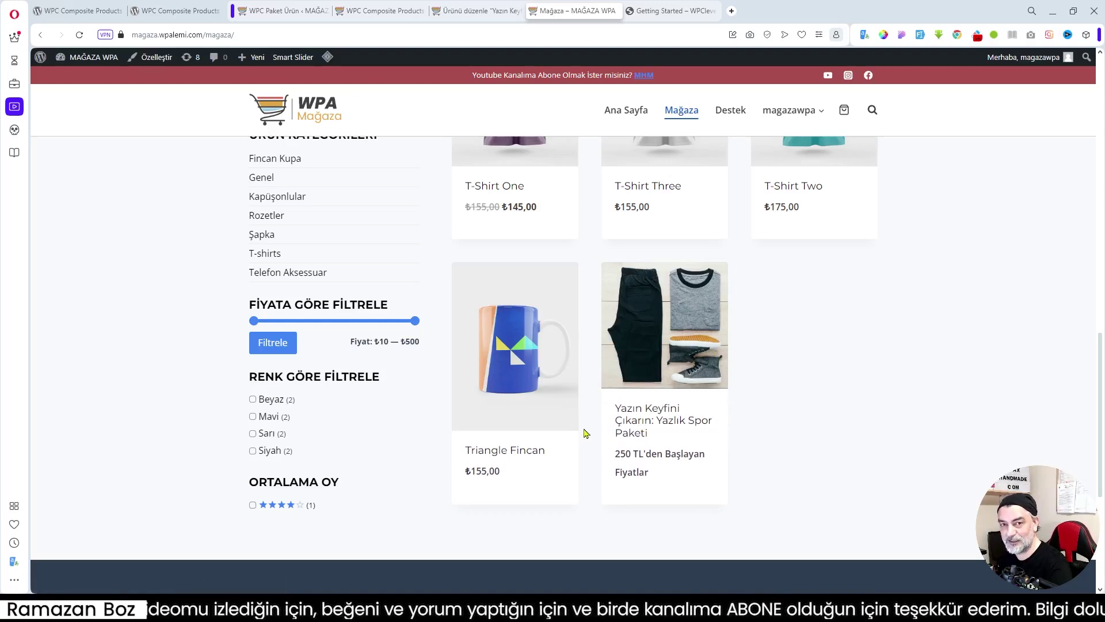
mouse_move(558, 420)
mouse_move(712, 418)
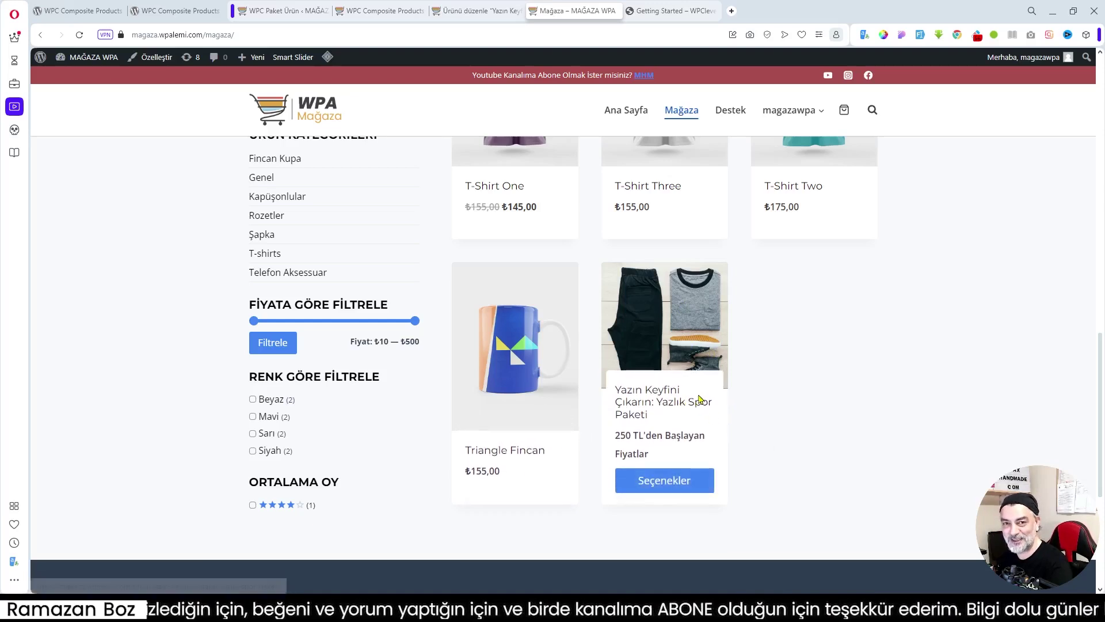
click(680, 487)
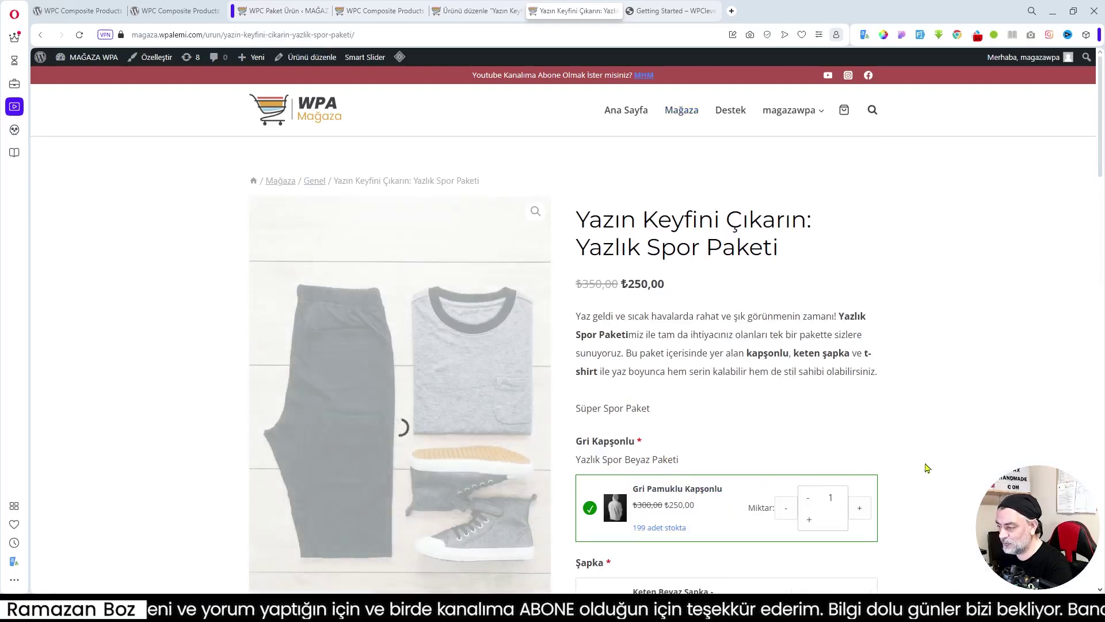
Step: Select Keten Beyaz Şapka - Siyah as the cap and T-Shirt Four - Mavi as the T-shirt in the package
scroll(922, 466, down, 3)
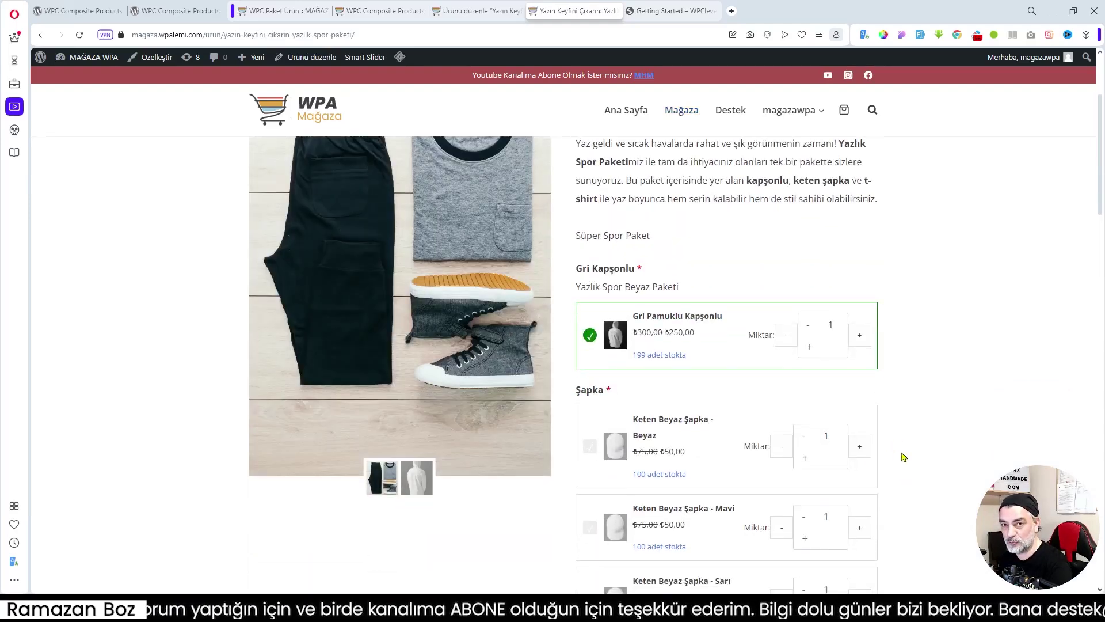
scroll(797, 424, down, 9)
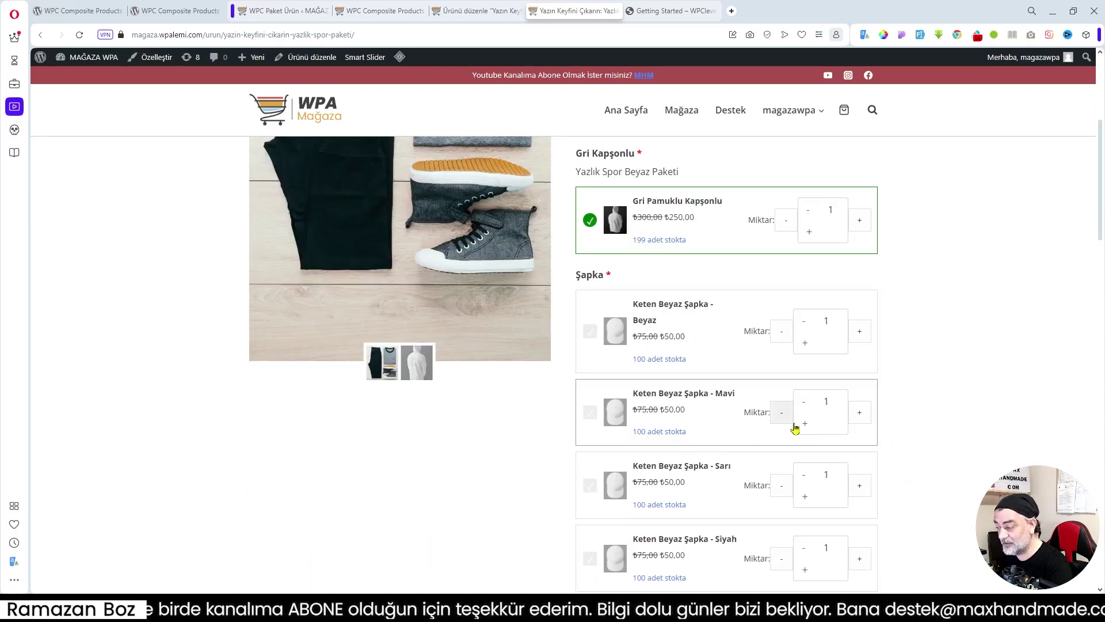
scroll(690, 303, up, 6)
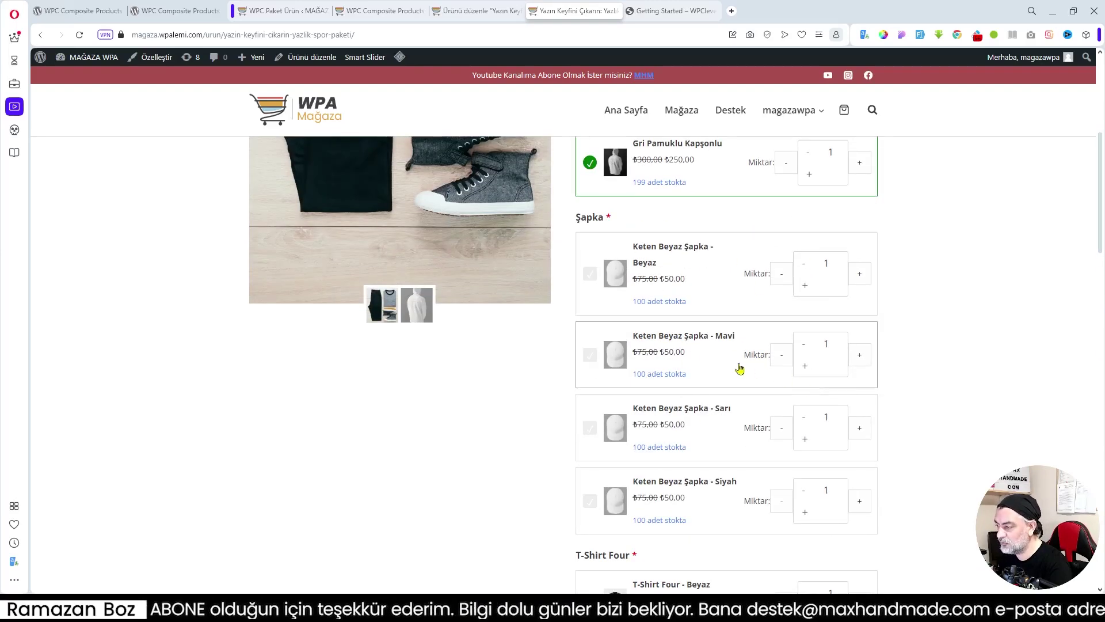
scroll(637, 370, up, 2)
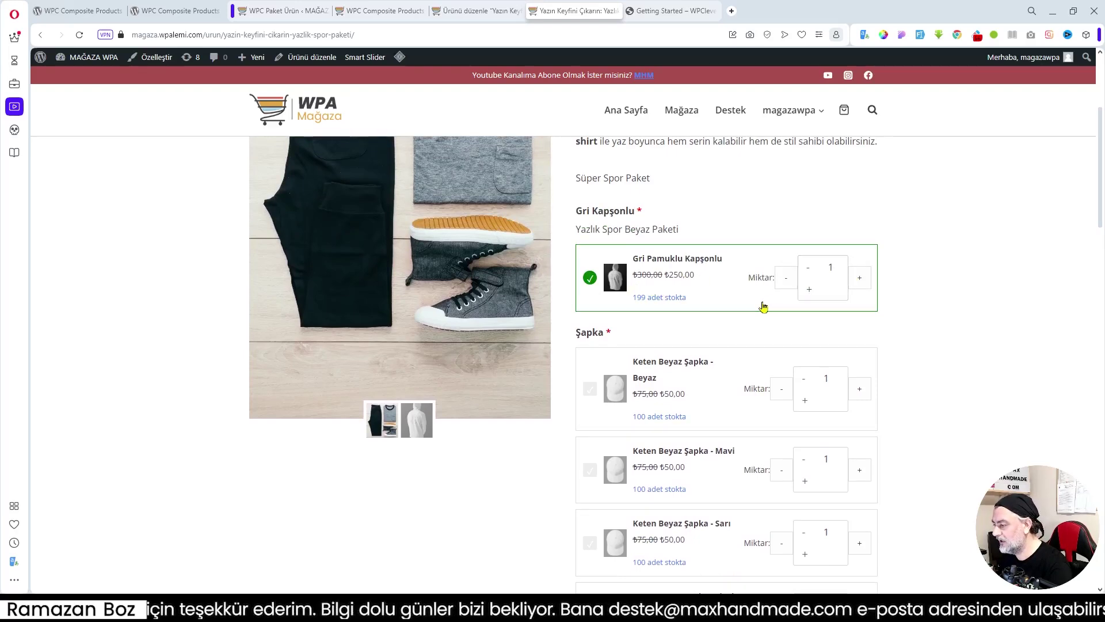
scroll(761, 305, down, 3)
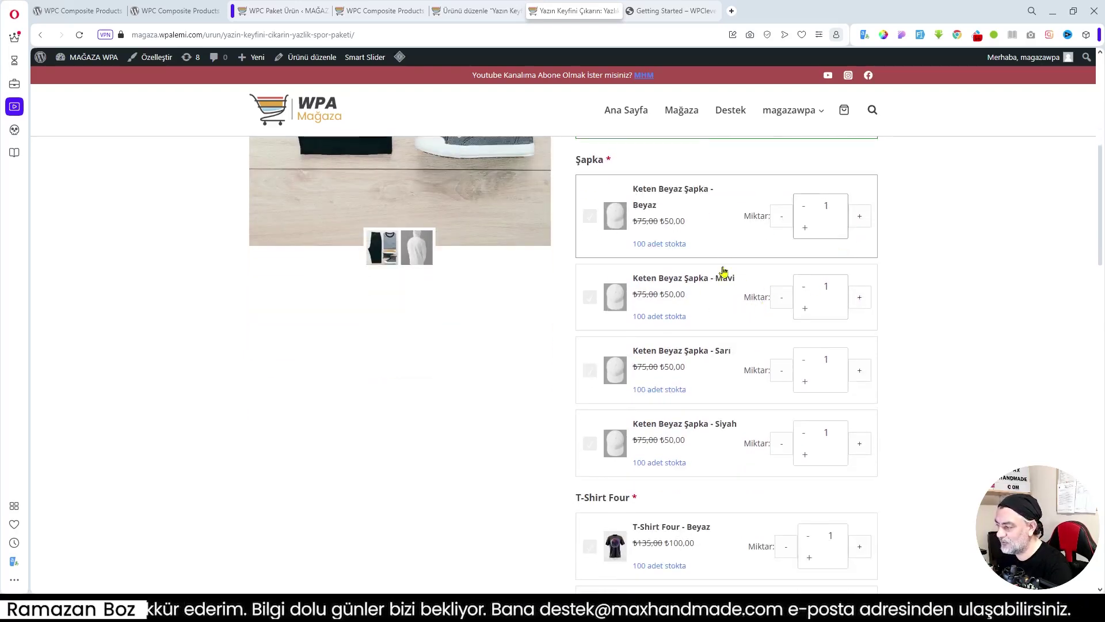
scroll(742, 305, down, 3)
click(591, 271)
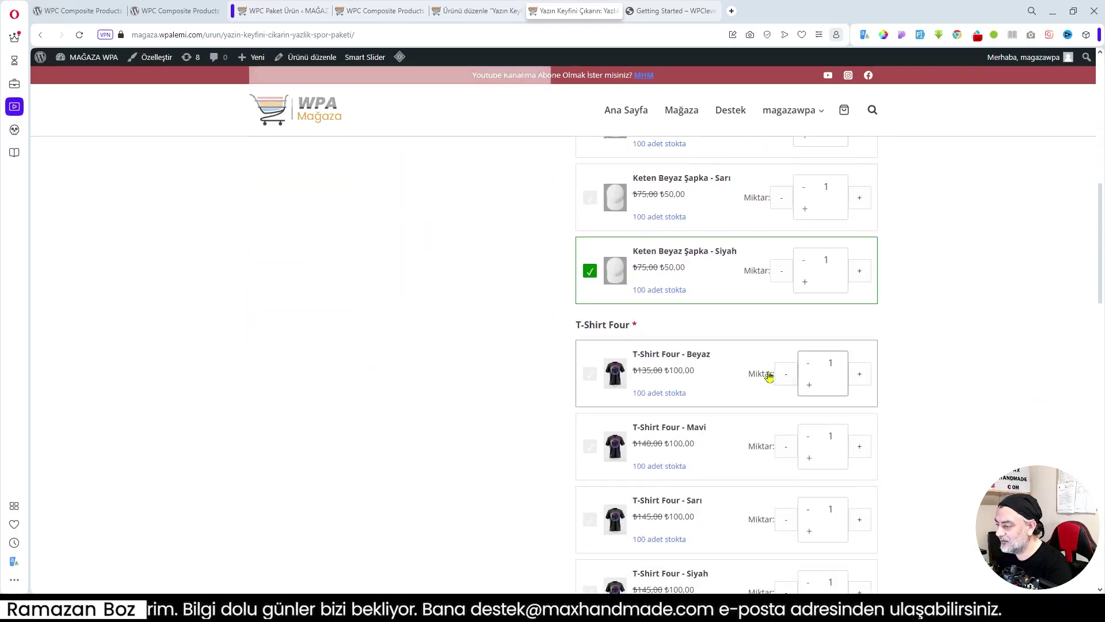
scroll(770, 374, down, 3)
click(593, 274)
scroll(735, 363, down, 3)
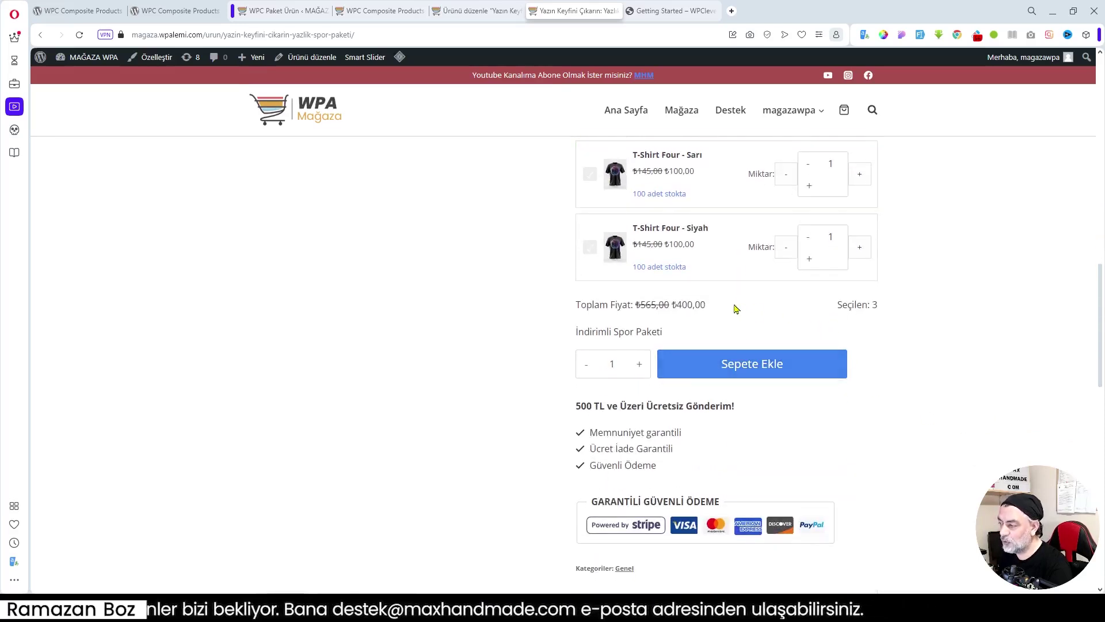
Step: Review the selected package components, their discounted prices and the package's total price
scroll(736, 309, up, 6)
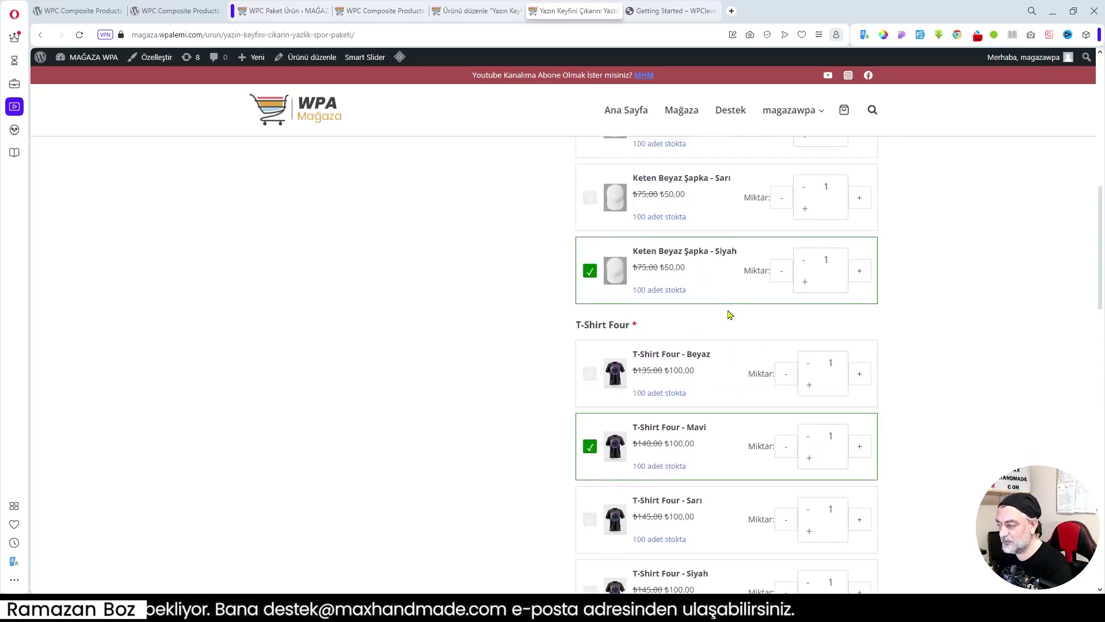
scroll(741, 284, down, 3)
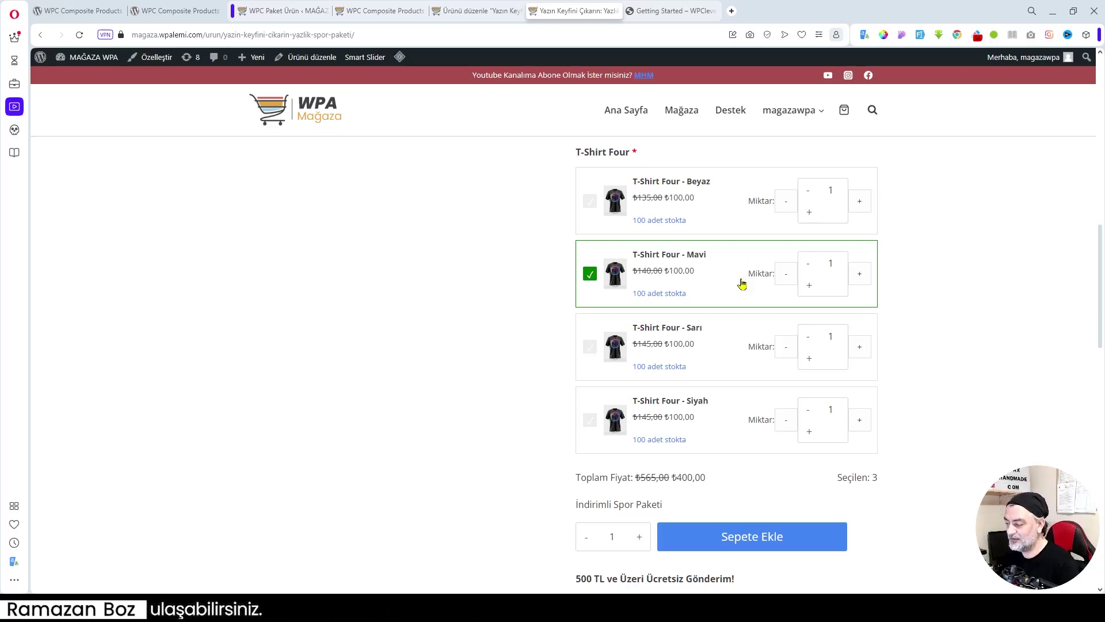
scroll(734, 289, down, 2)
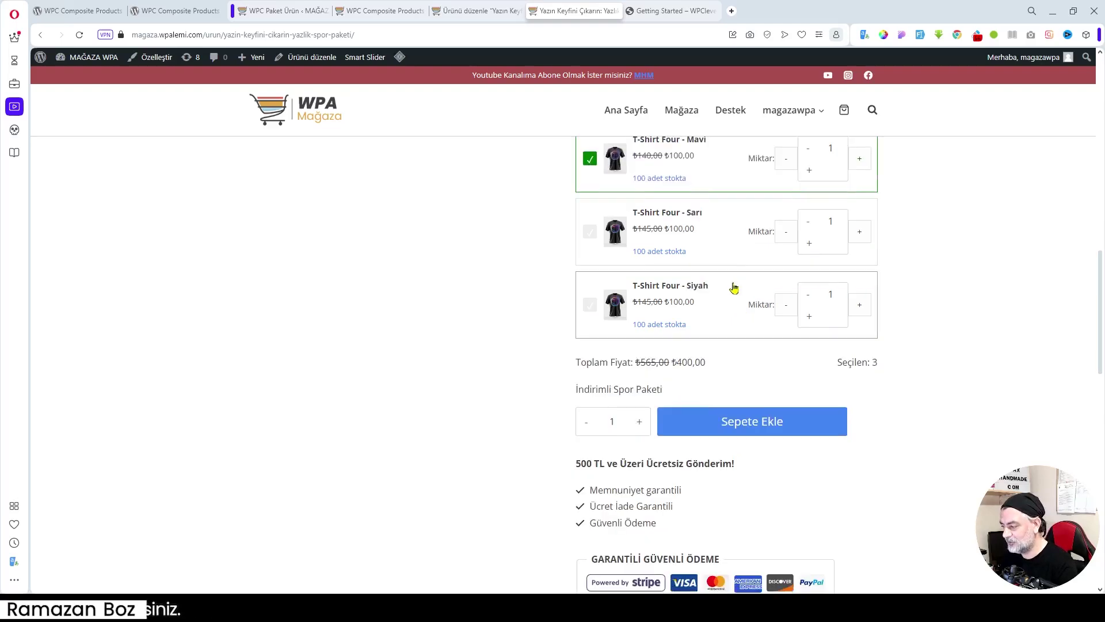
scroll(795, 318, up, 8)
scroll(796, 318, down, 3)
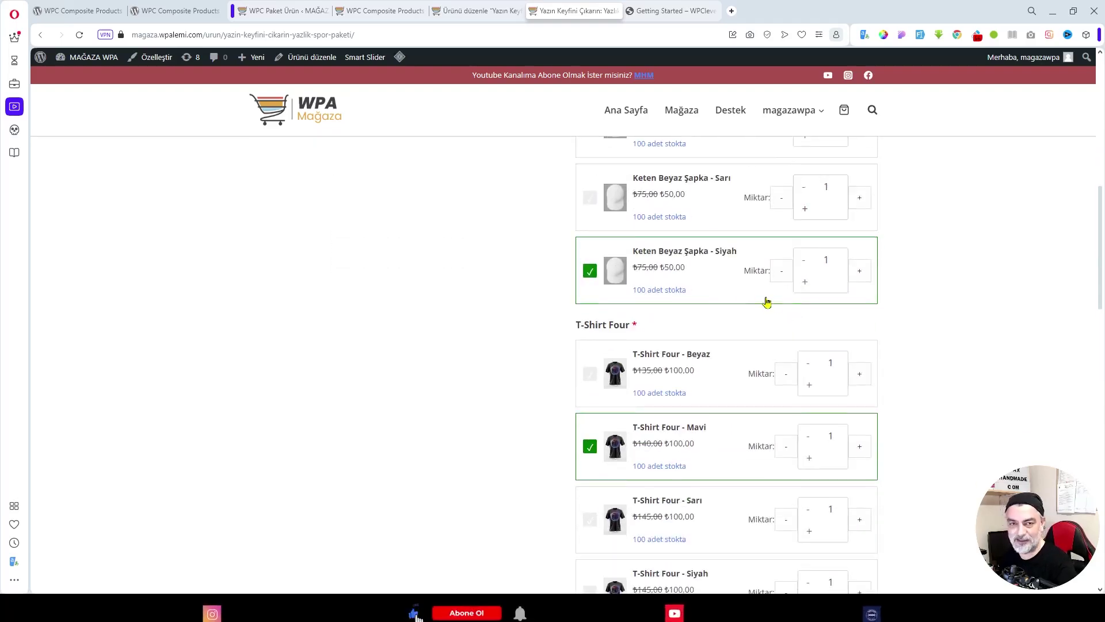
scroll(774, 306, up, 5)
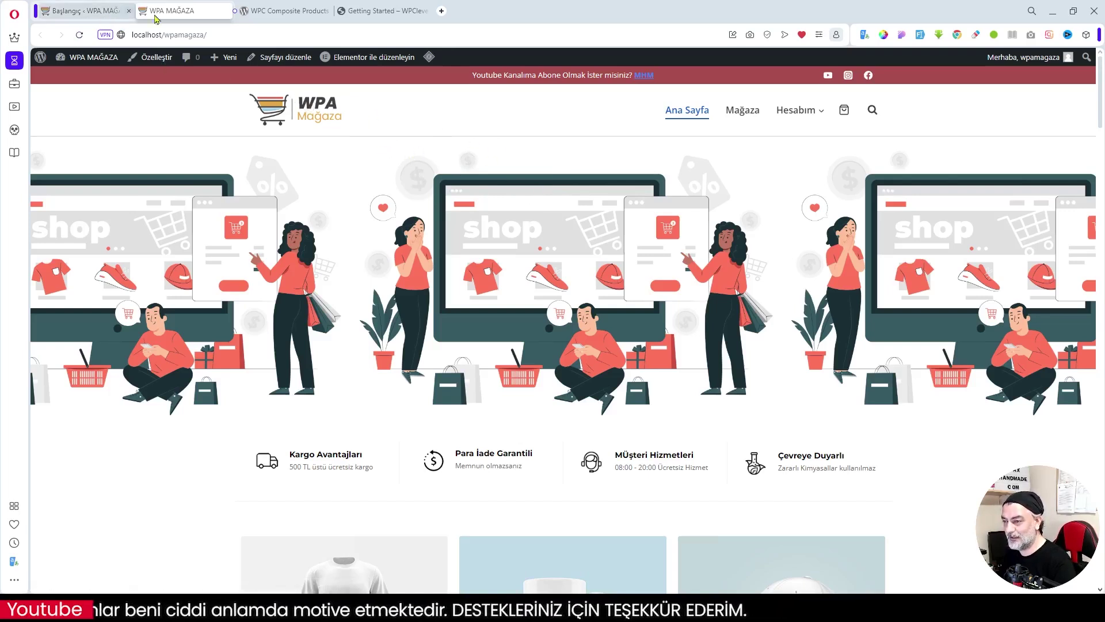
scroll(639, 305, down, 2)
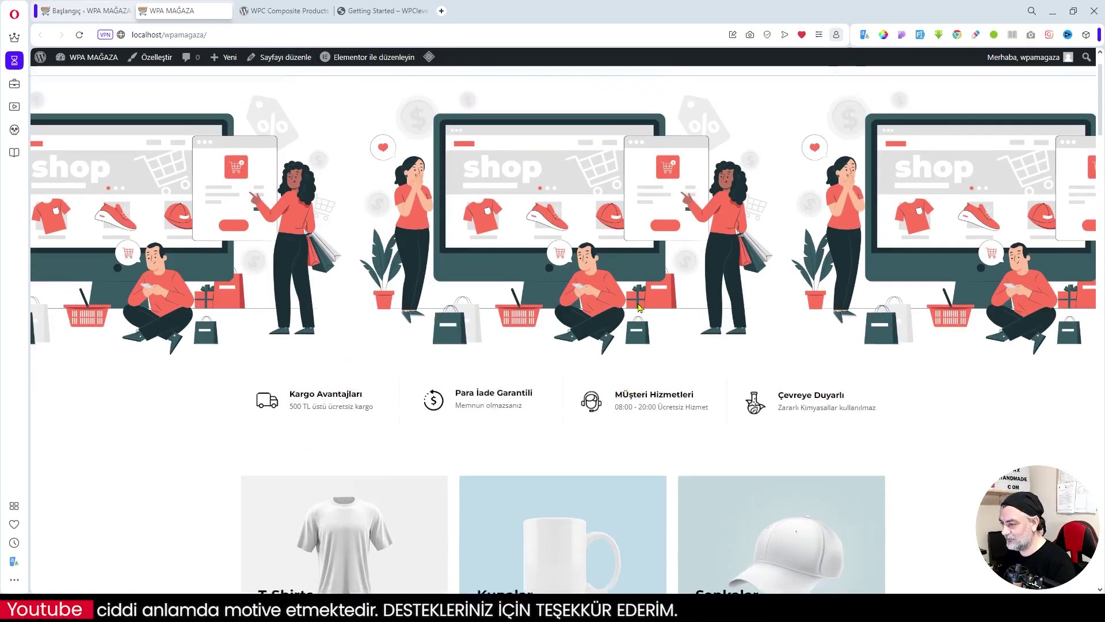
scroll(650, 408, up, 2)
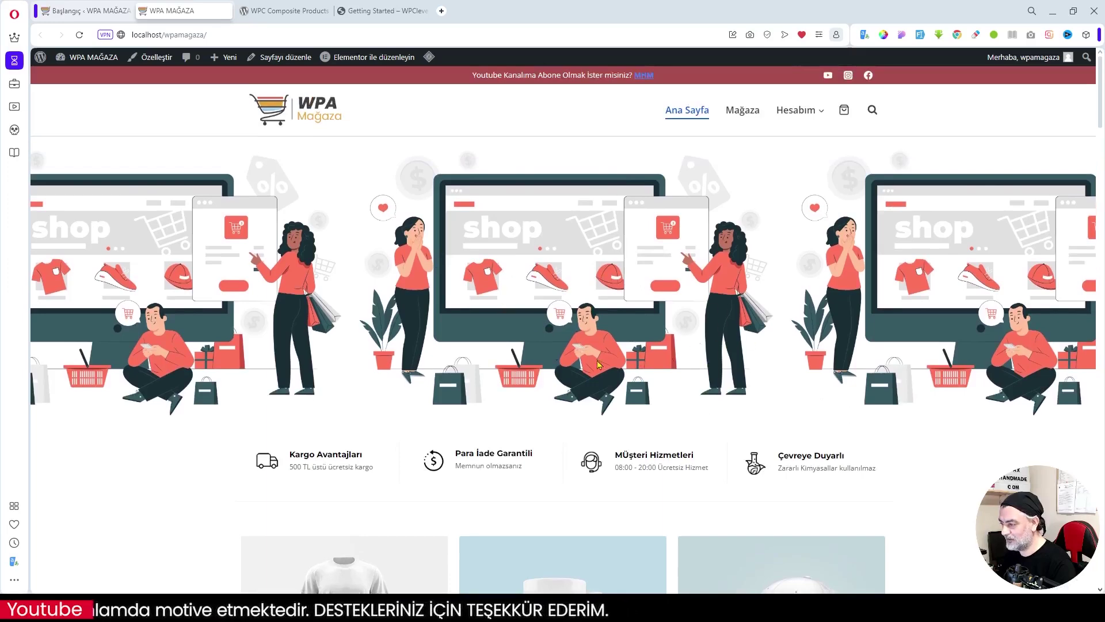
scroll(718, 329, down, 2)
scroll(719, 330, up, 2)
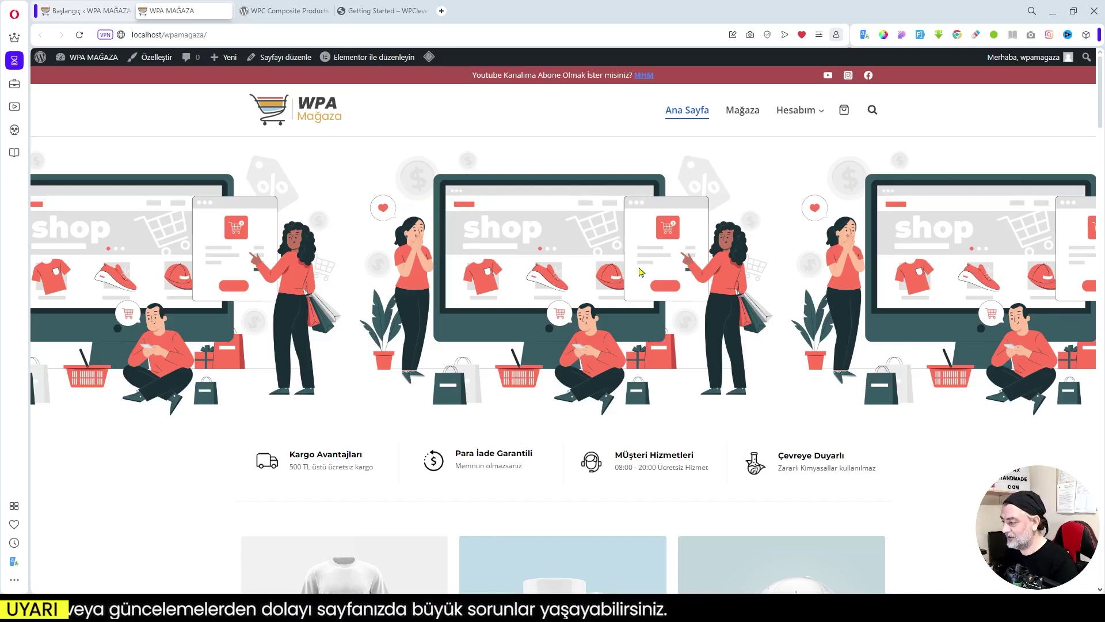
Step: Go to the local store's add-plugin page and search for "WPC Composite Products for WooCommerce"
click(91, 12)
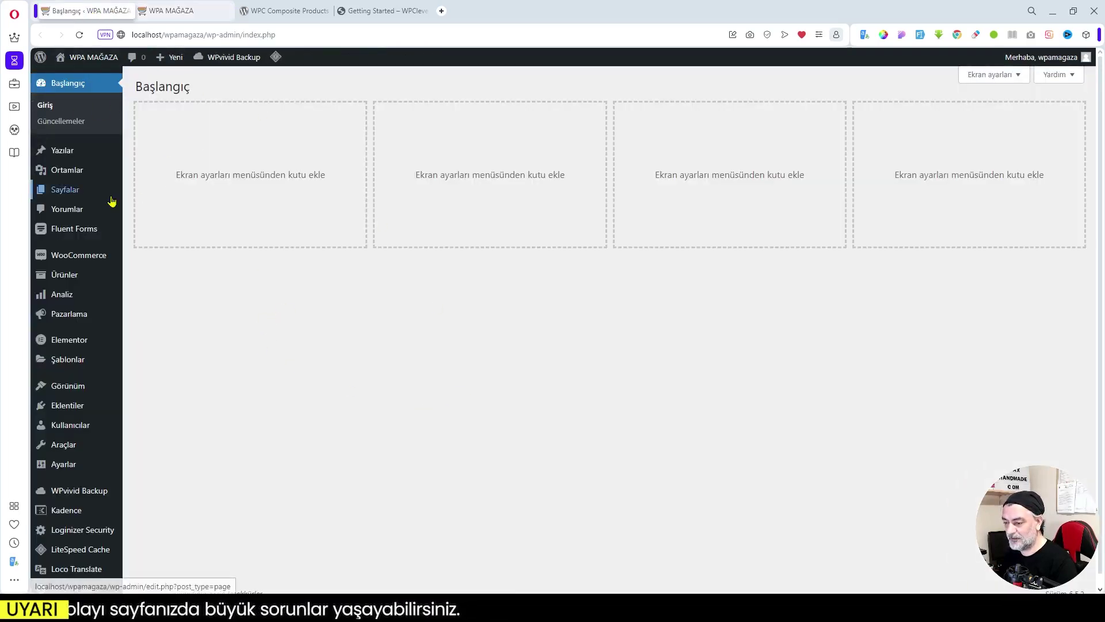
mouse_move(84, 407)
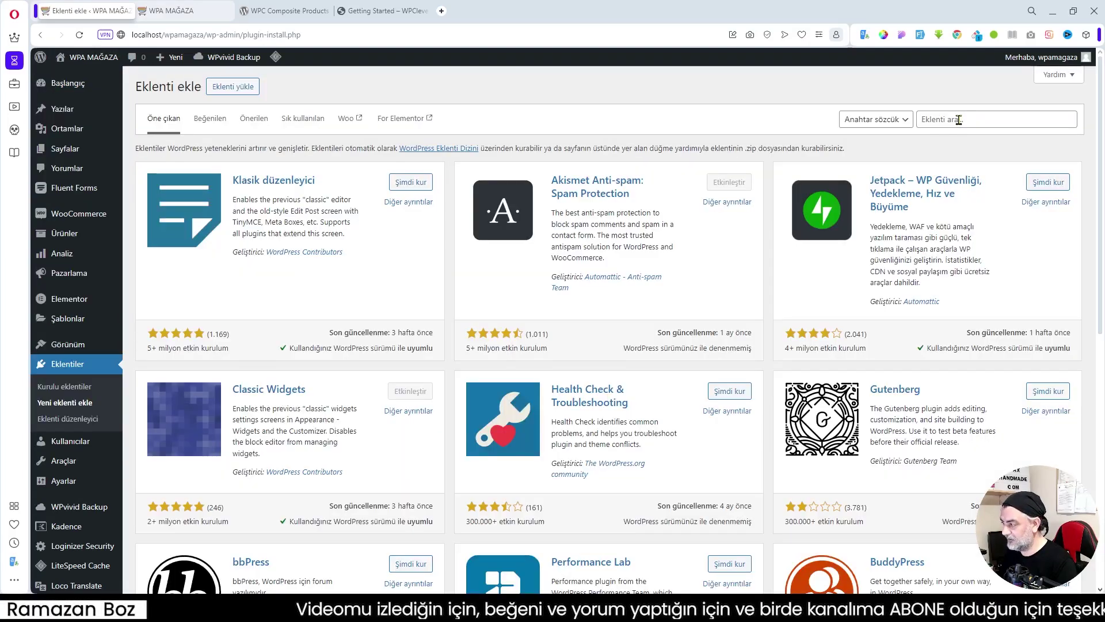
click(959, 120)
text(Composite Products for WooCommerce)
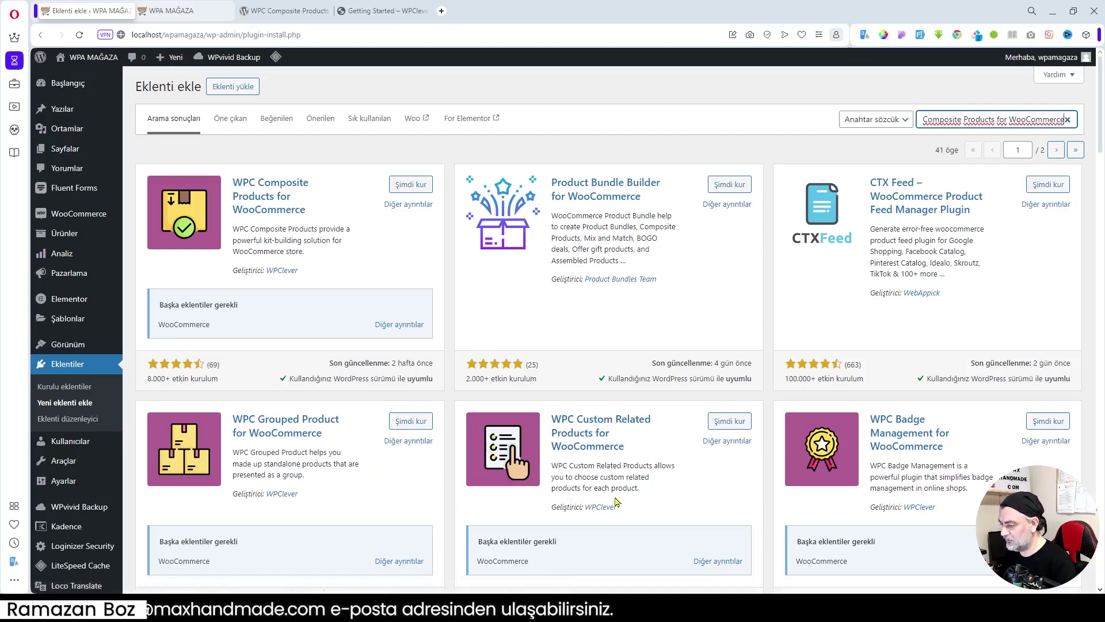
Step: Install and activate the WPC Composite Products for WooCommerce plugin by WPClever
scroll(603, 487, down, 1)
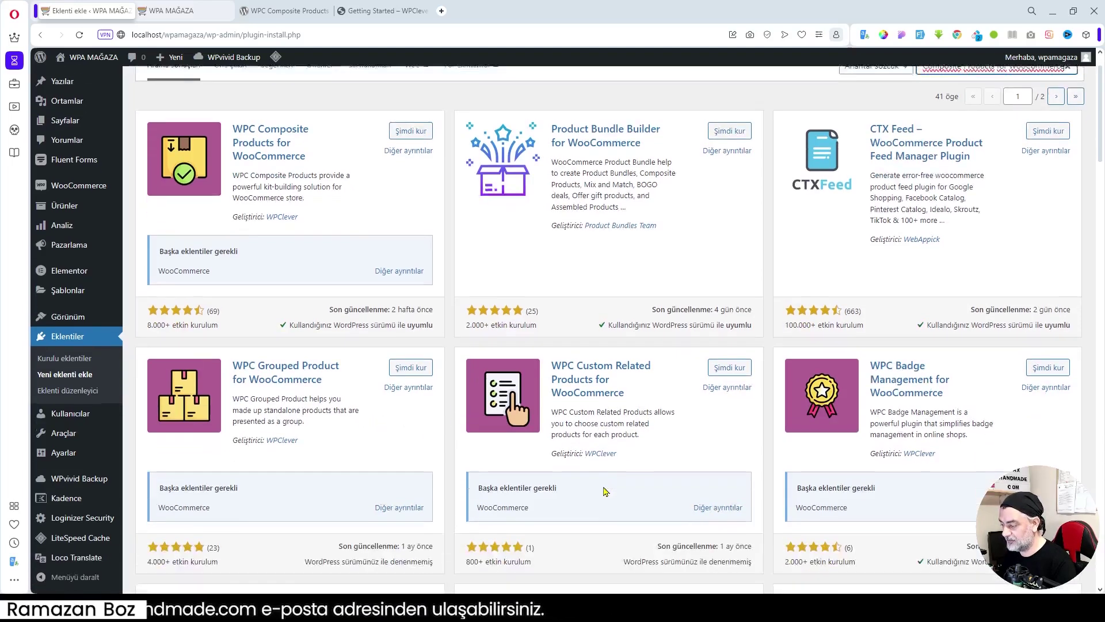
scroll(603, 487, up, 1)
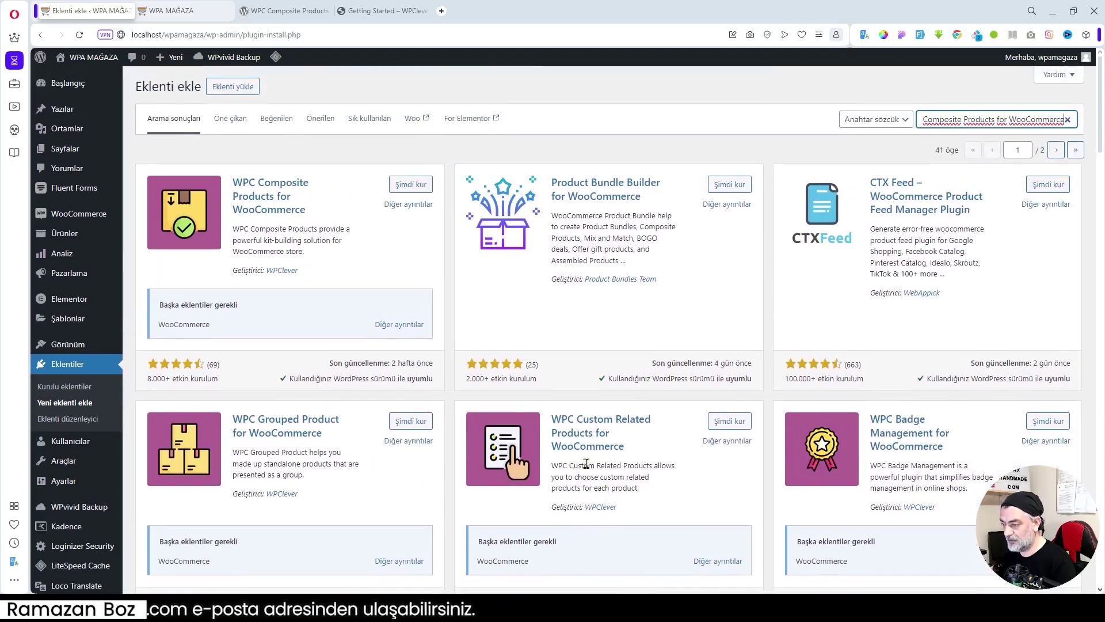
click(416, 187)
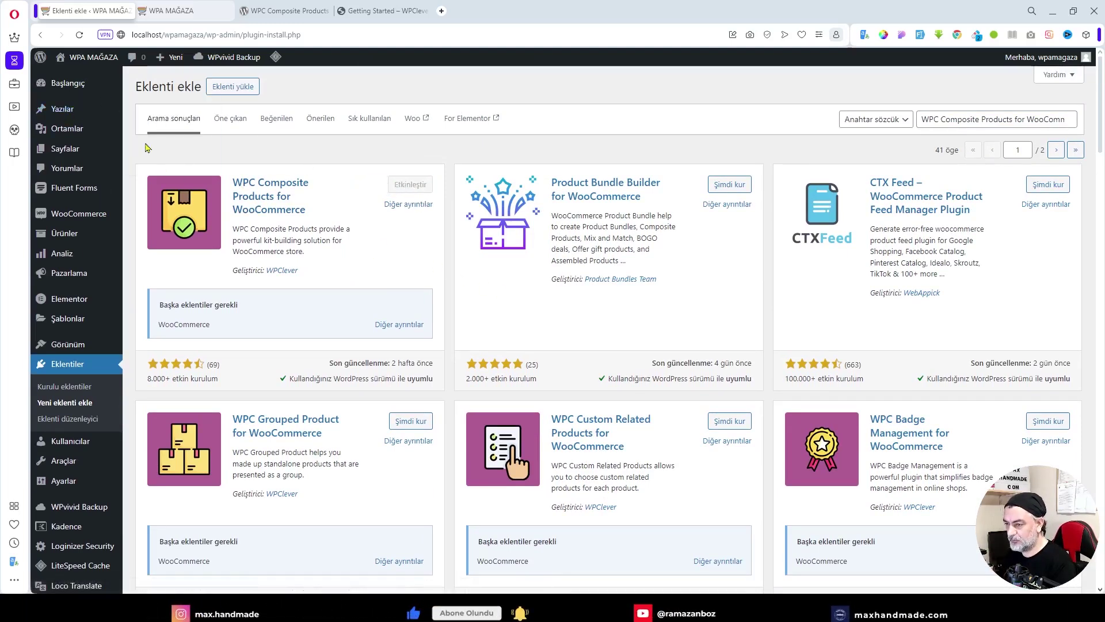
Step: Open WPClever's Bileşik Ürünler settings page from the dashboard and review the general settings and the Localization options
mouse_move(69, 88)
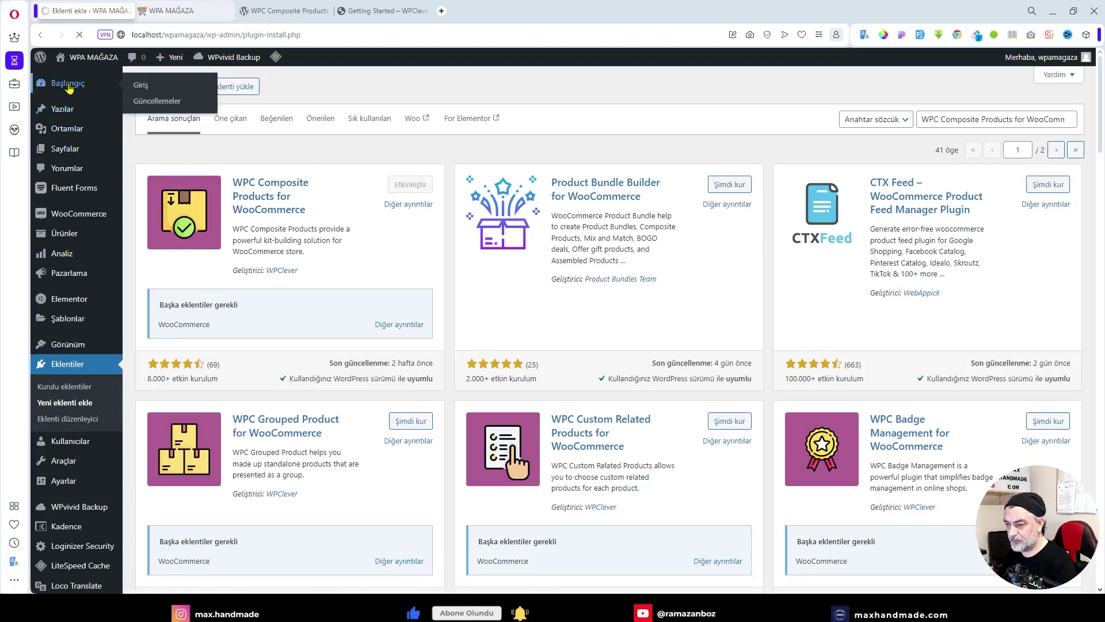
mouse_move(63, 255)
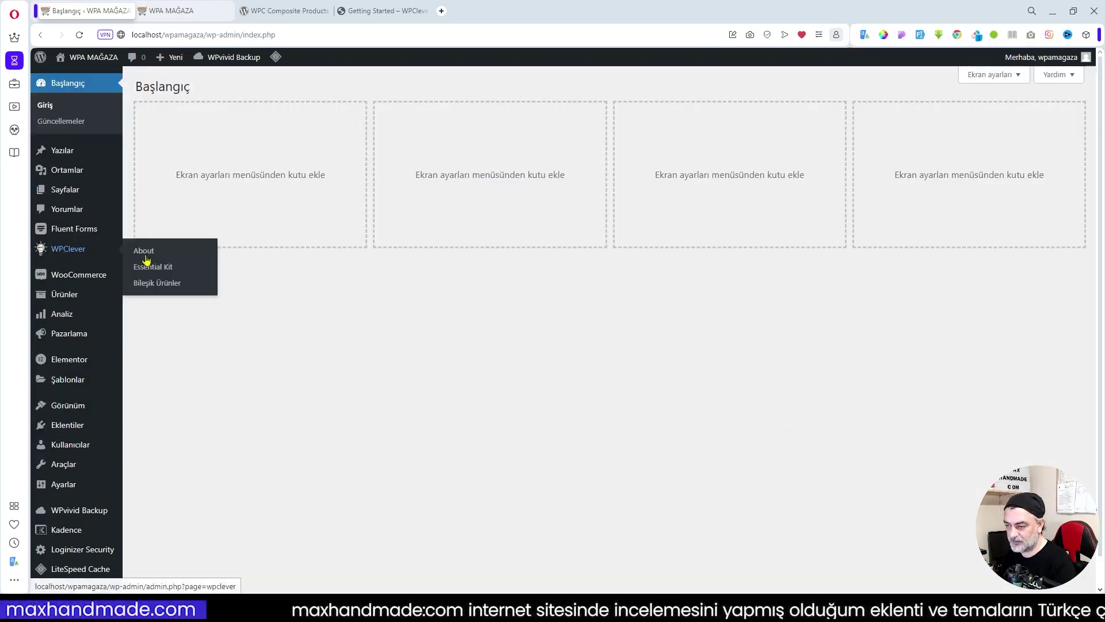
click(158, 287)
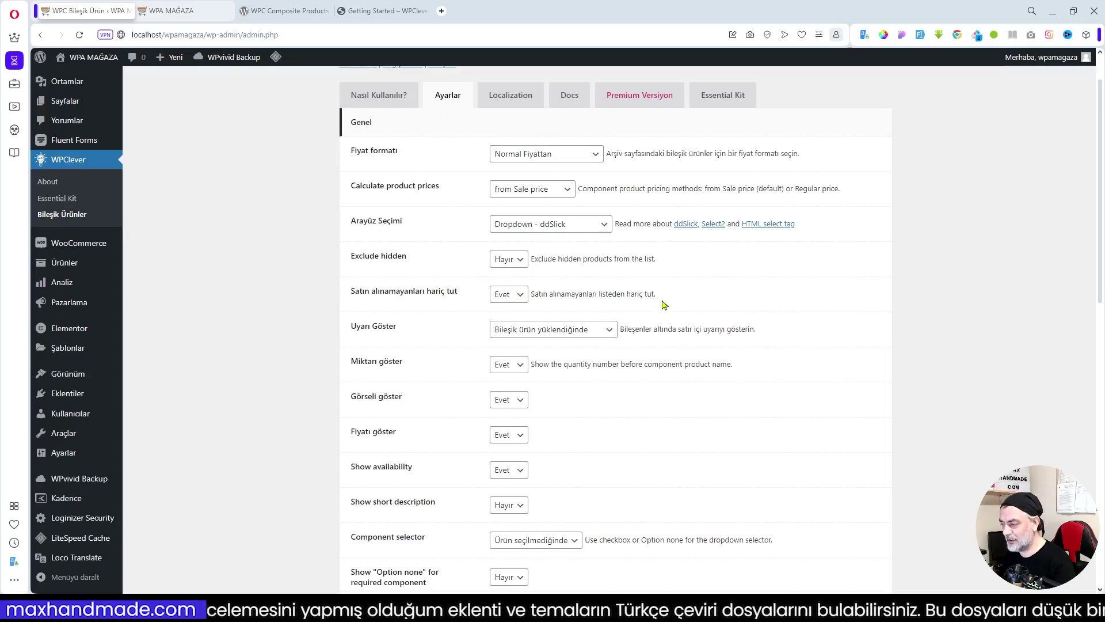
scroll(641, 278, up, 1)
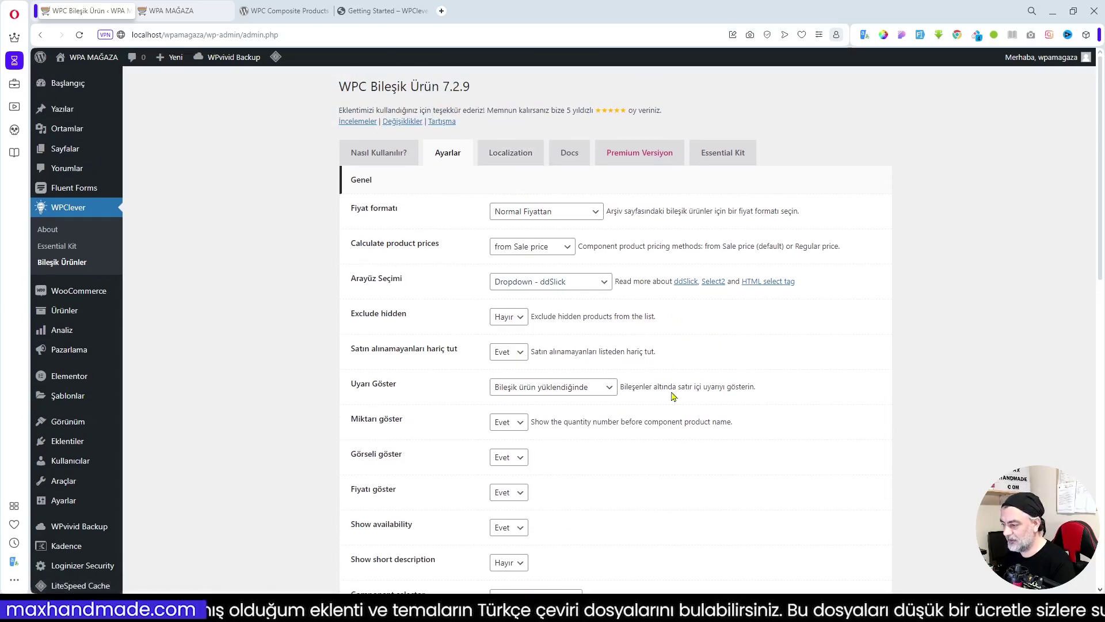
click(508, 159)
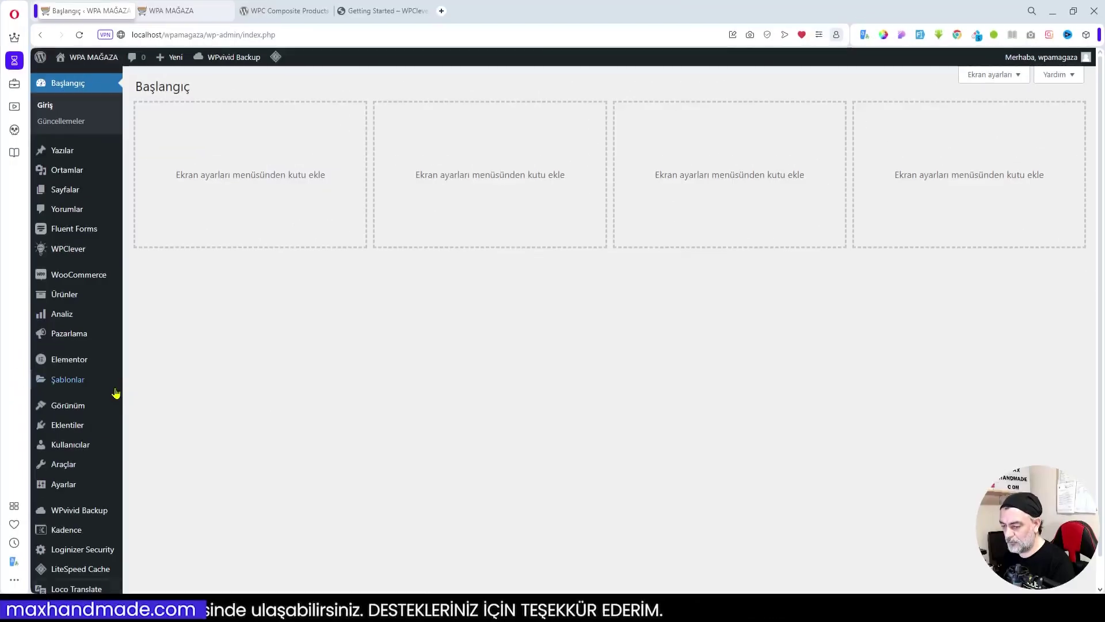
Step: In Loco Translate's plugin list, sort by last modified with the newest first and open WPC Composite Products for WooCommerce
scroll(86, 552, down, 1)
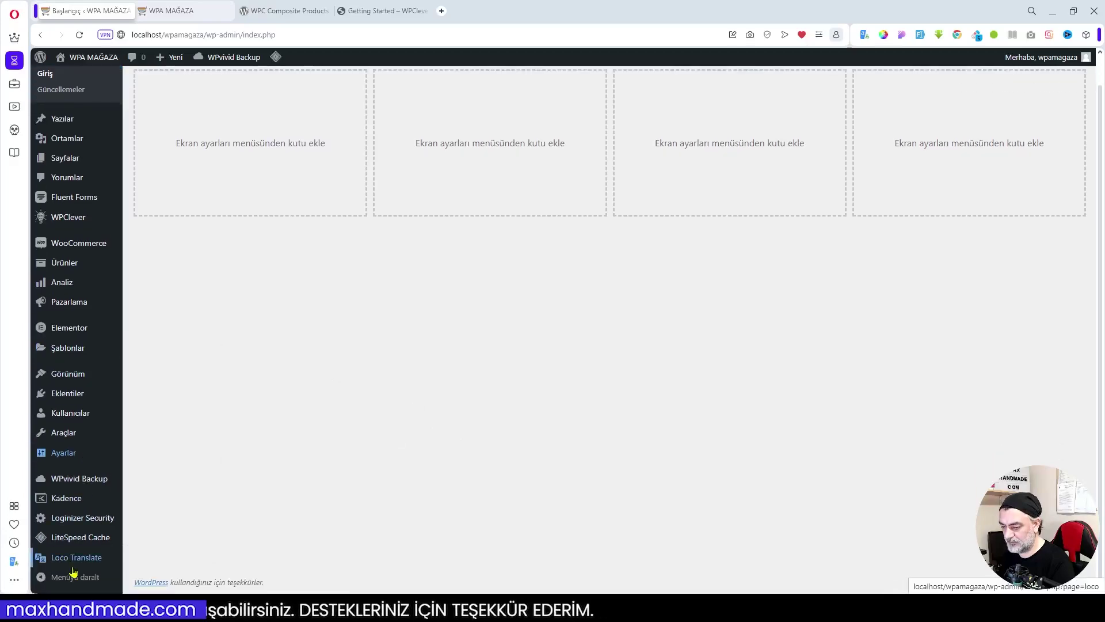
mouse_move(81, 557)
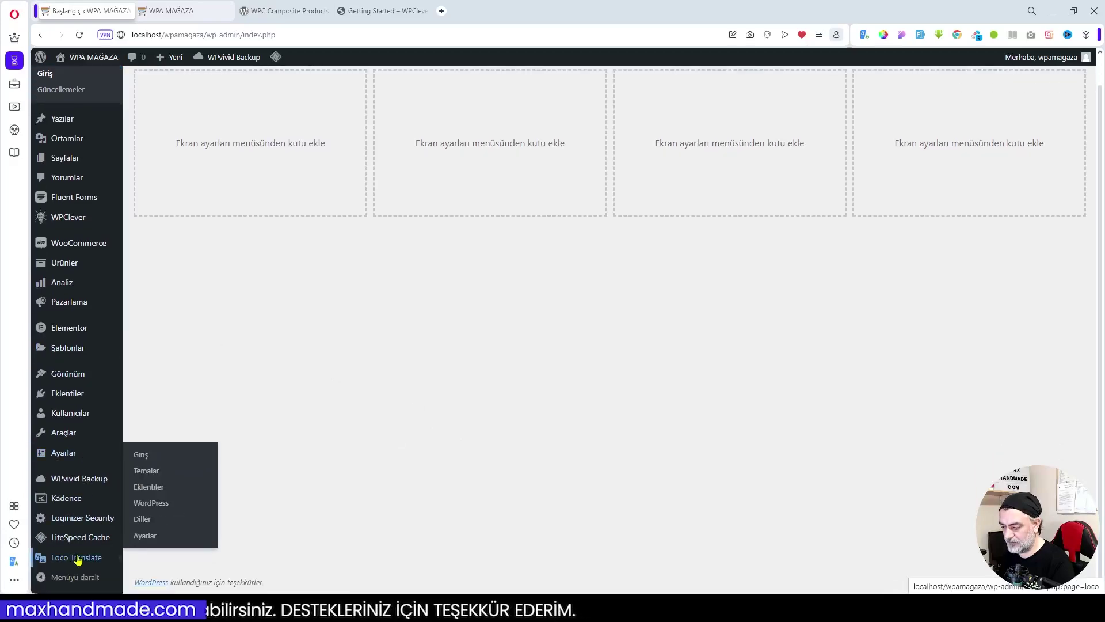
click(158, 491)
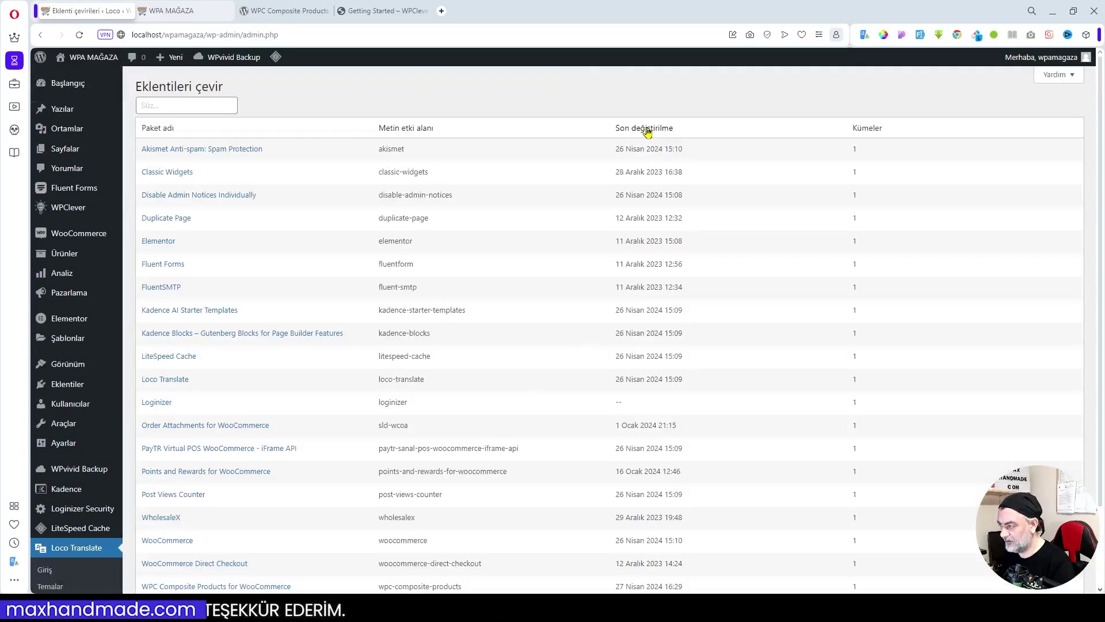
click(647, 130)
click(647, 130)
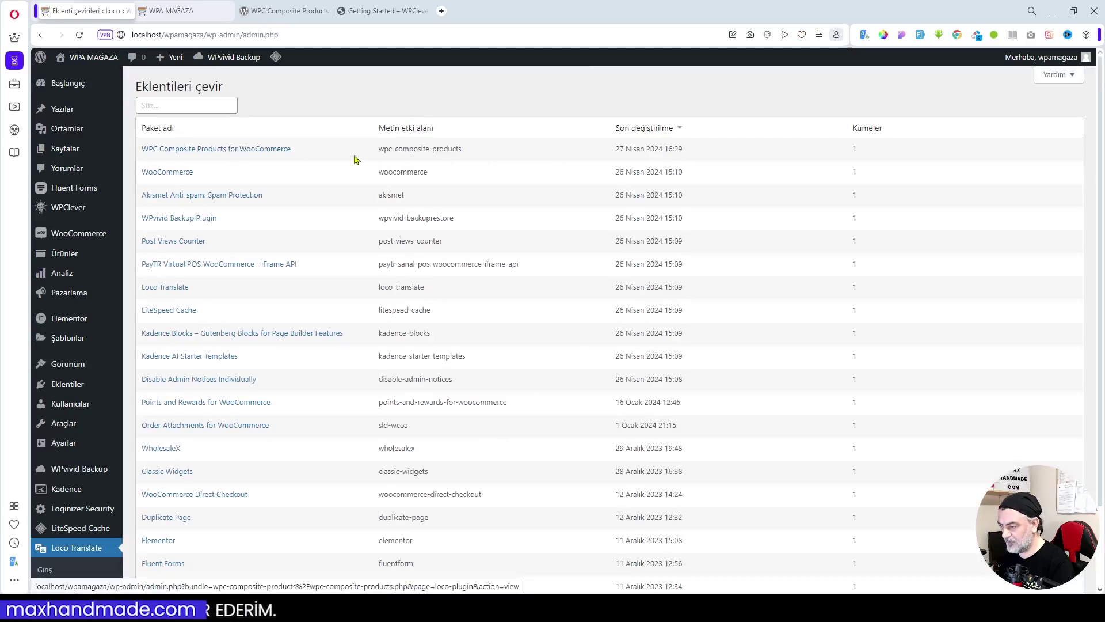
click(231, 150)
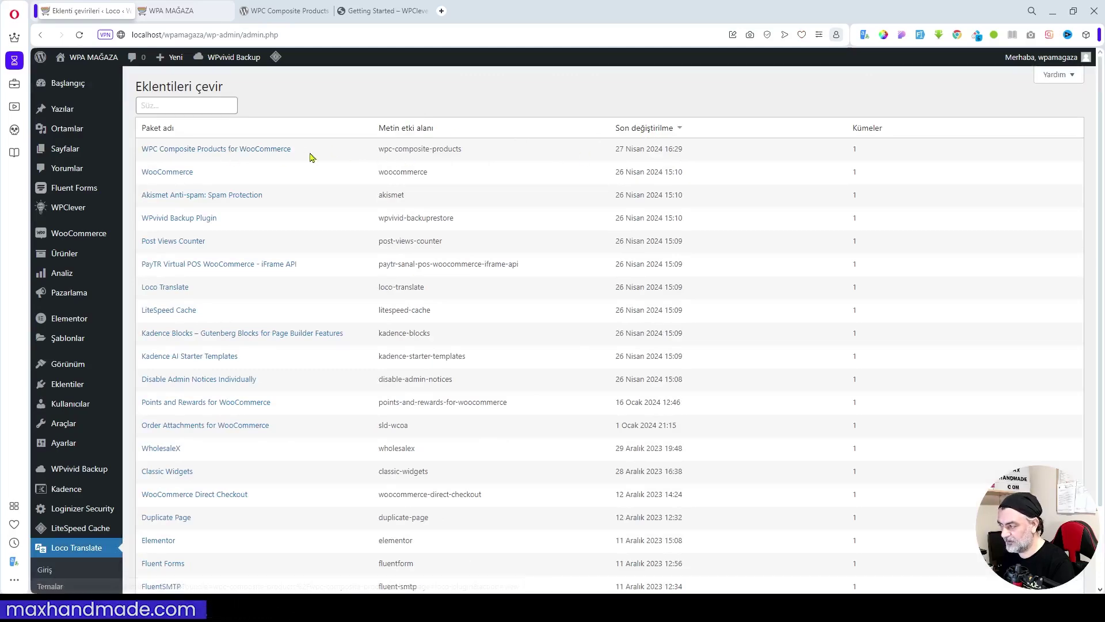
Step: Open the plugin's Turkish translation, sync it with the template and save it
click(167, 453)
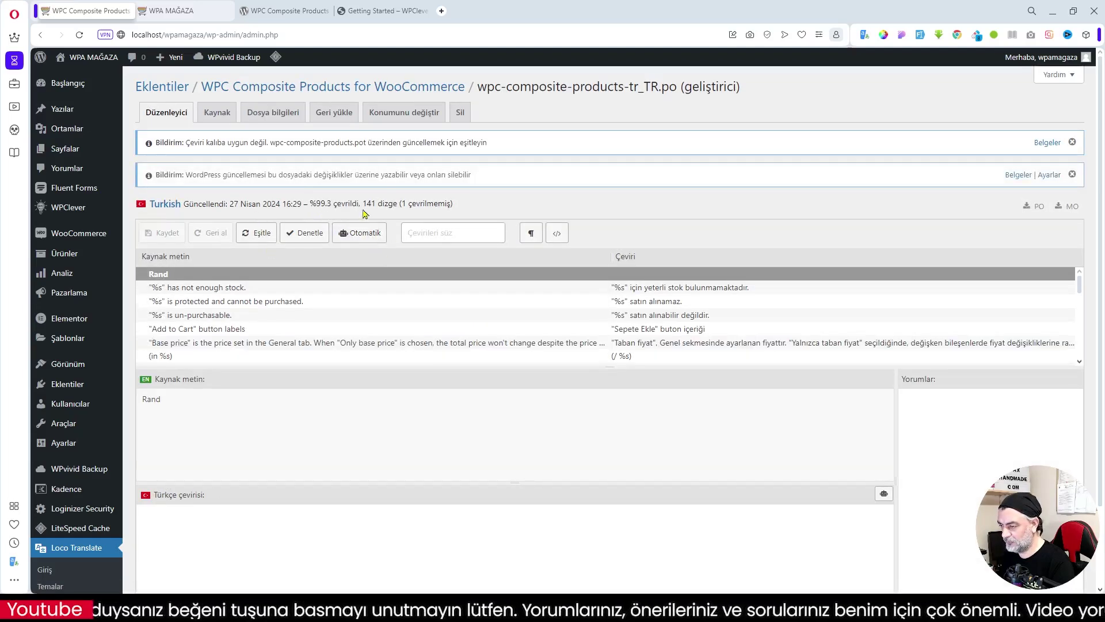
click(258, 234)
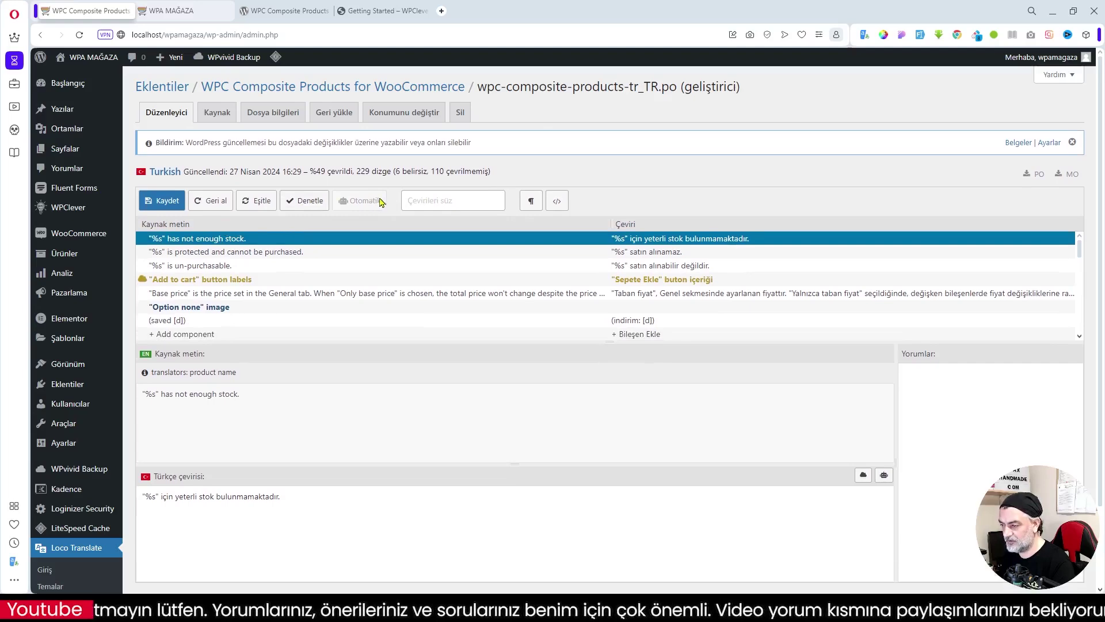
click(171, 206)
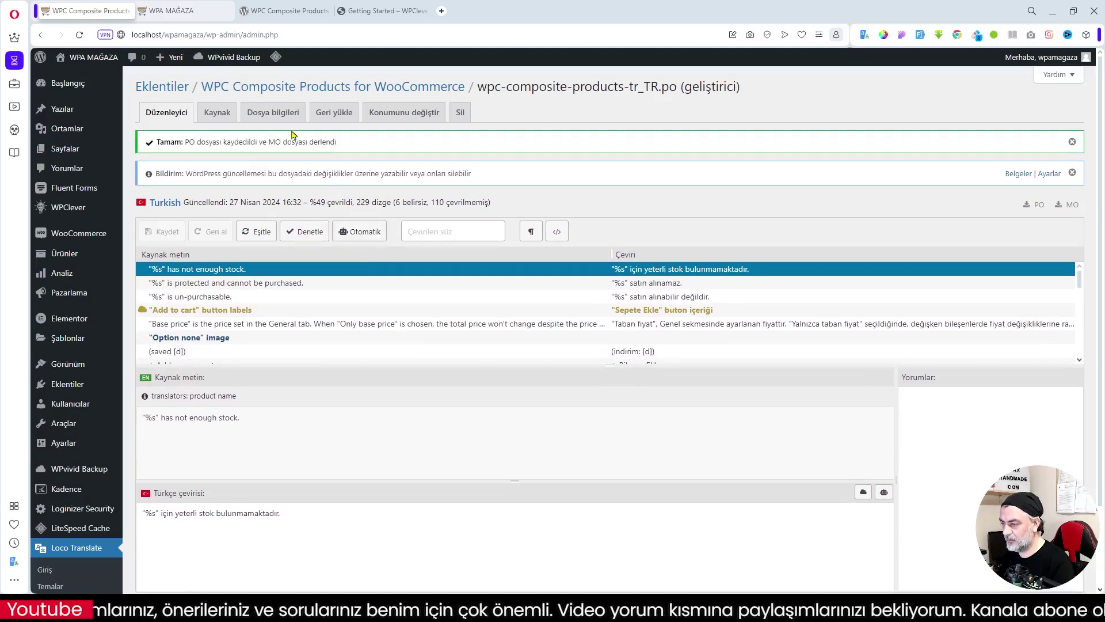
Step: Upload the Turkish translation file wpc-composite-products-tr_TR.po to the plugin's developer location and sync it with the template
click(294, 90)
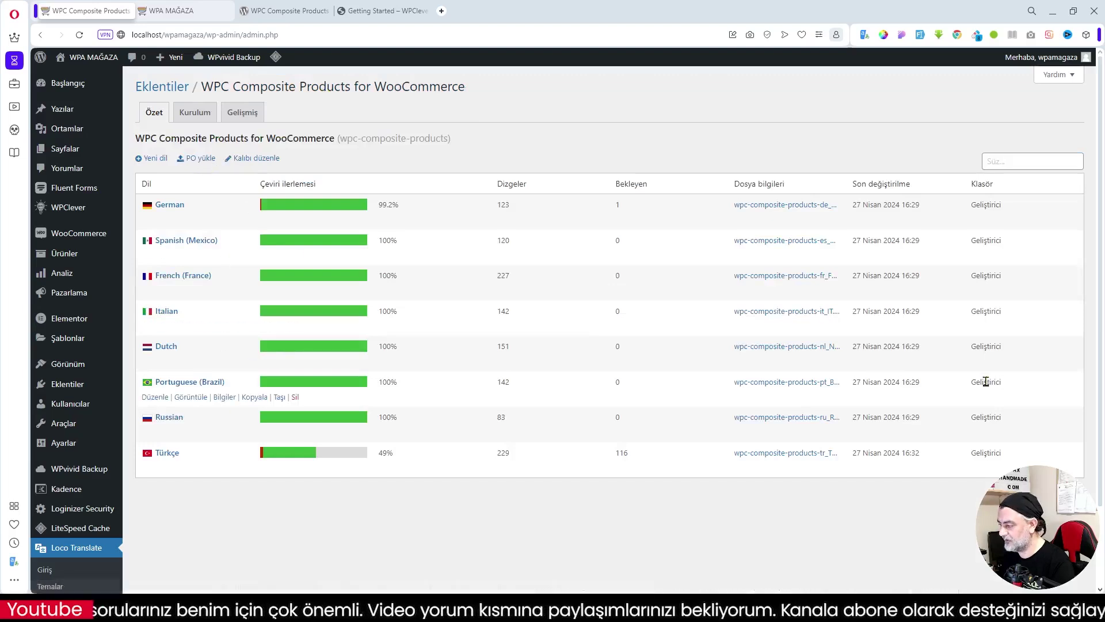
drag(971, 455, 999, 456)
click(196, 158)
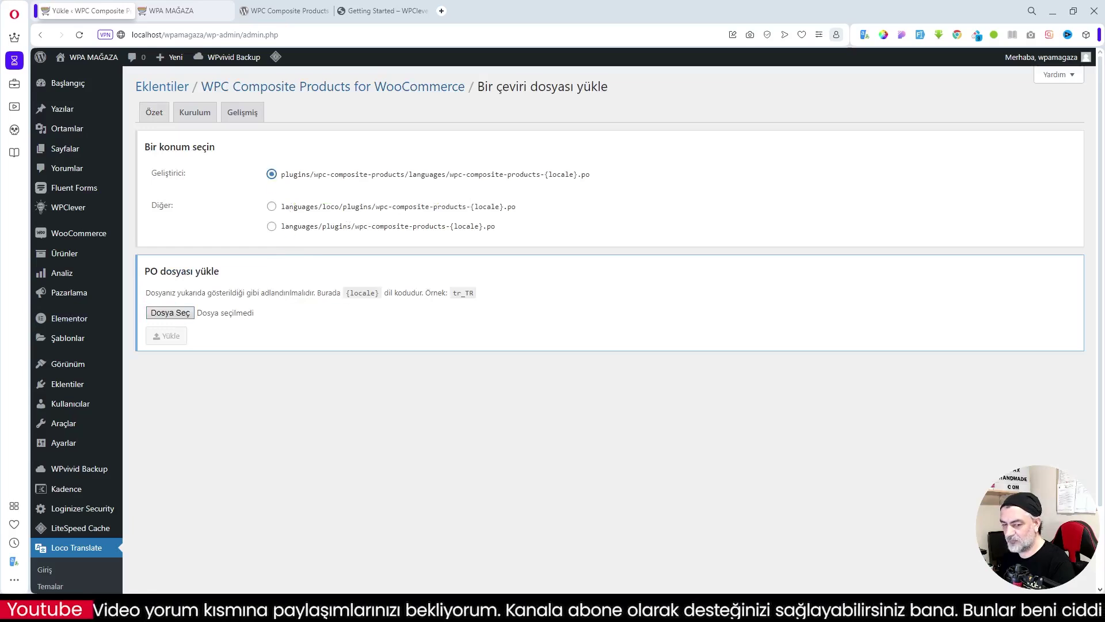
drag(190, 403, 170, 312)
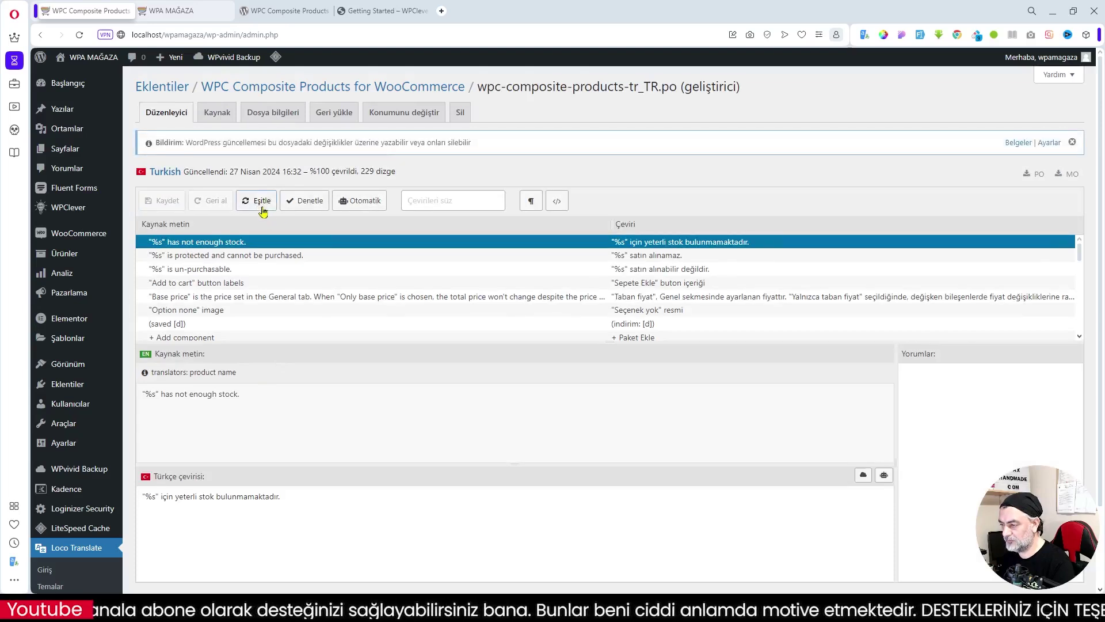
click(258, 204)
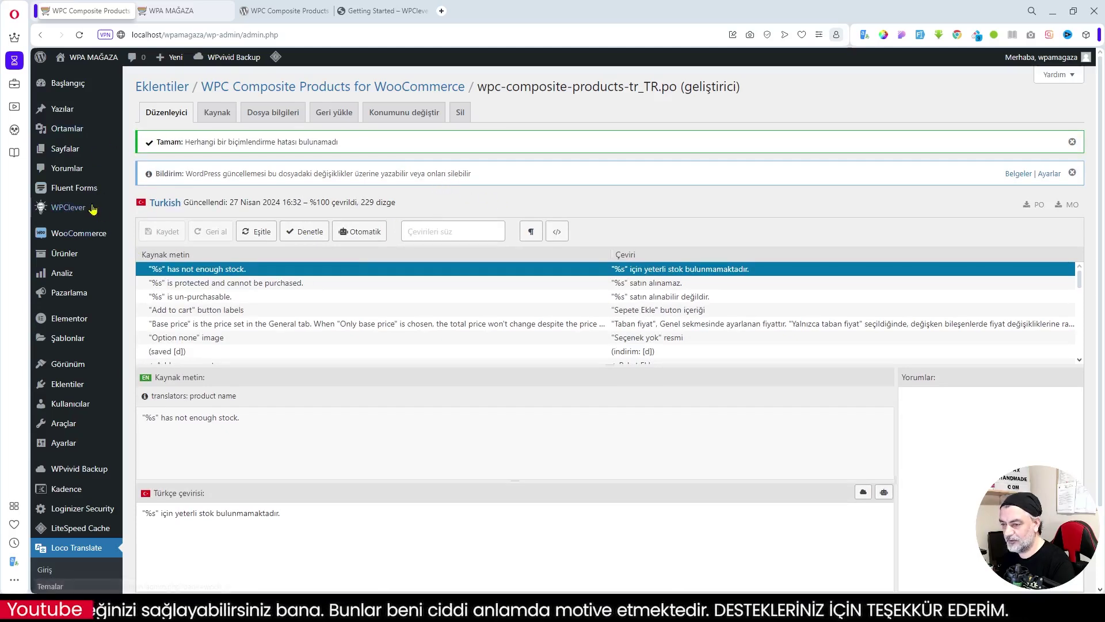
Step: Check the translated WPClever menu, then open its About page and look through the list of WPC plugins
mouse_move(64, 213)
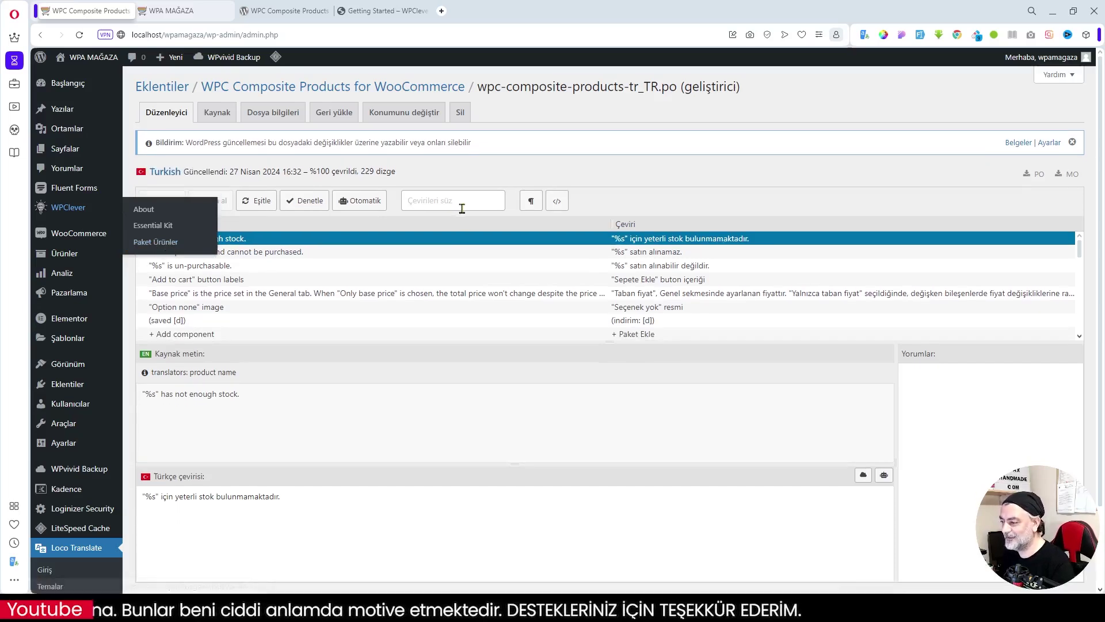
mouse_move(59, 192)
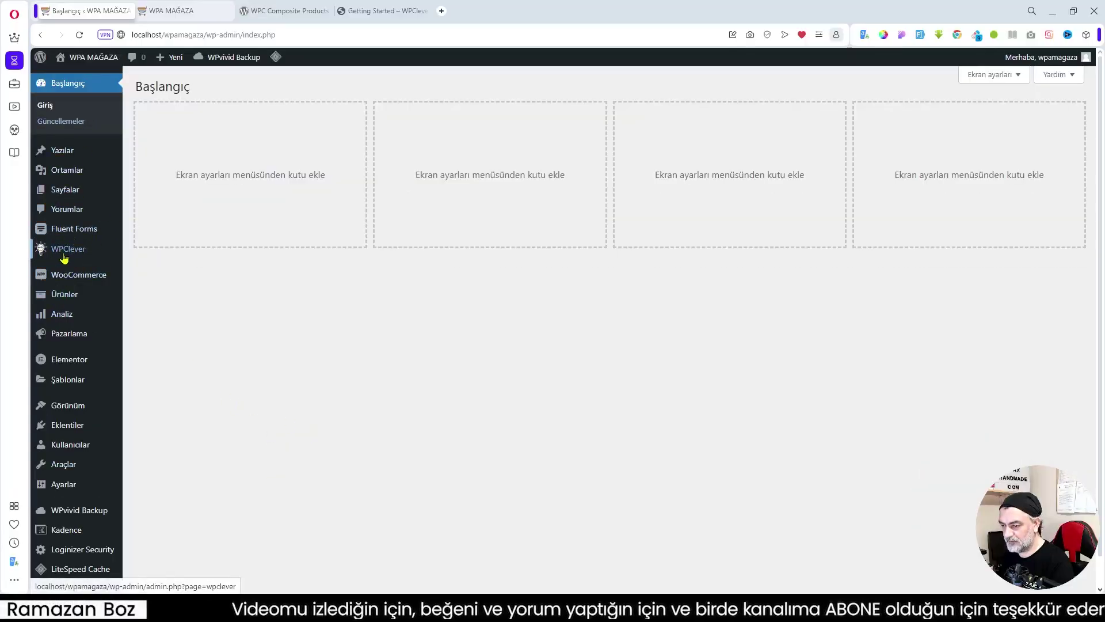
mouse_move(75, 258)
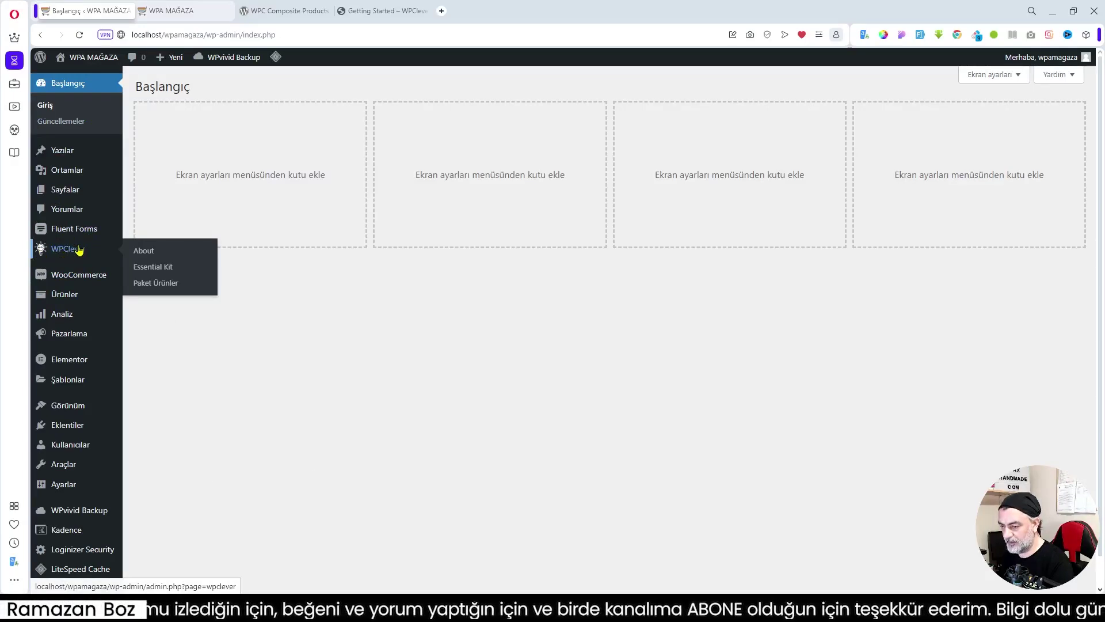
click(144, 254)
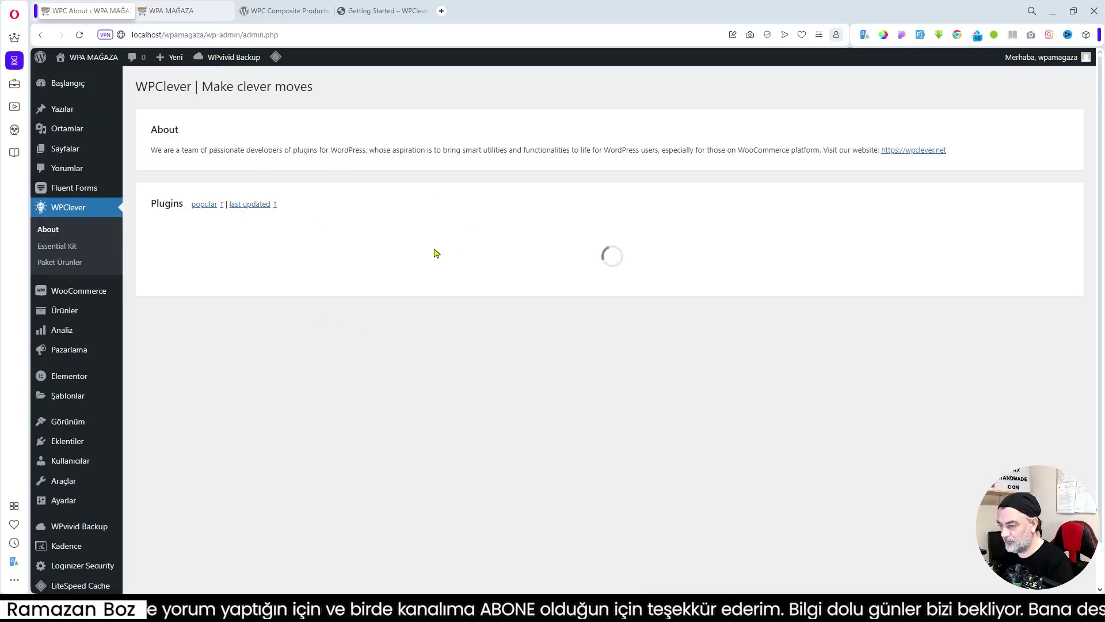
scroll(548, 264, down, 4)
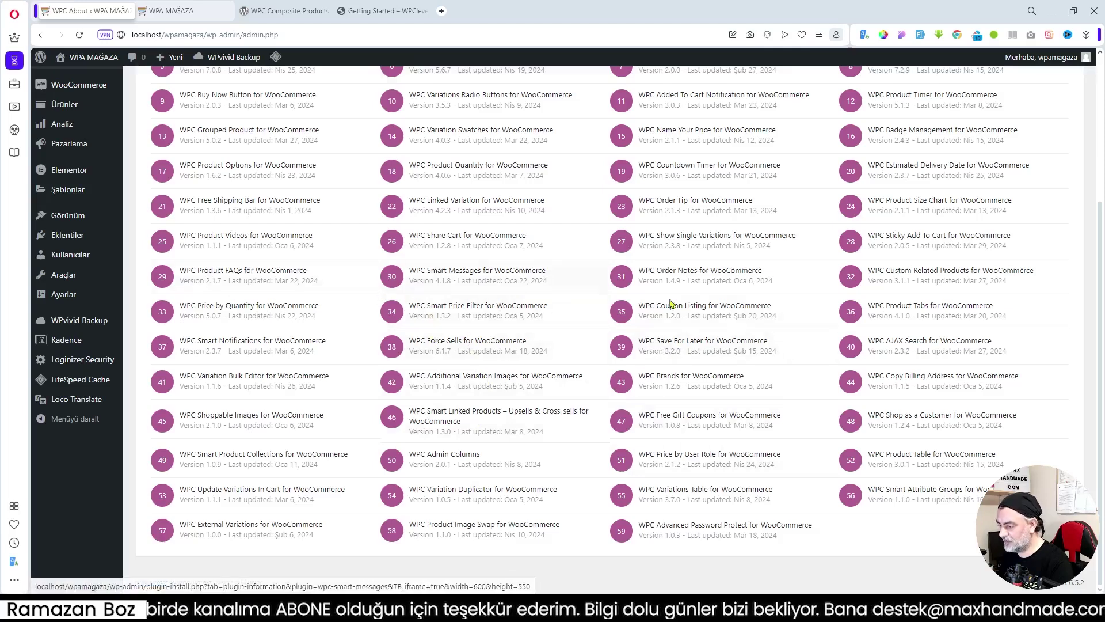
scroll(800, 487, up, 2)
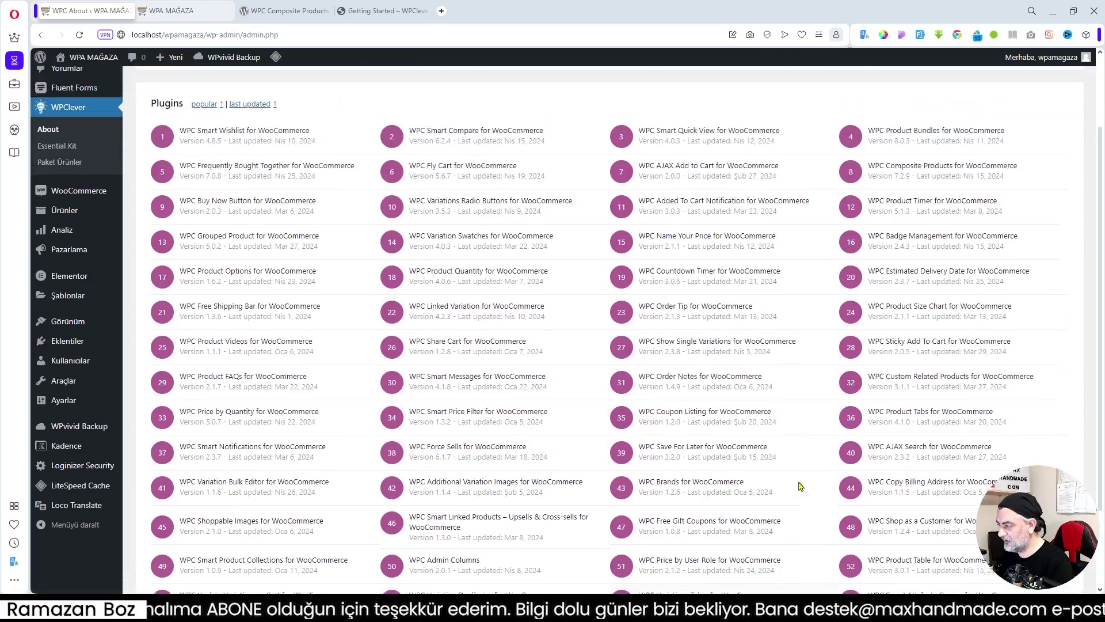
scroll(760, 447, down, 2)
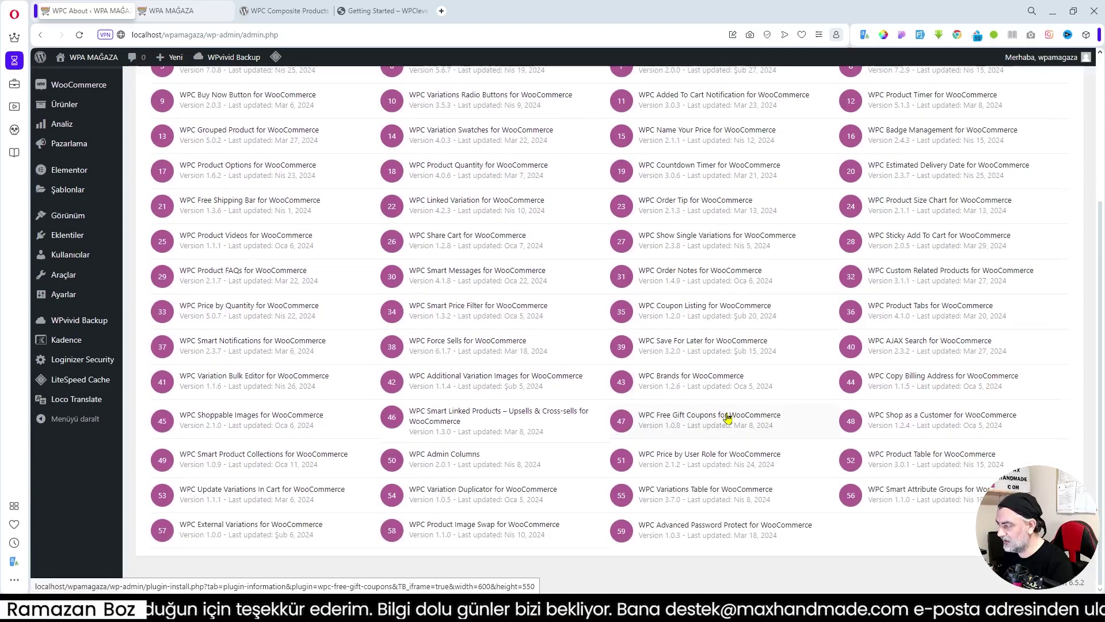
scroll(729, 429, up, 3)
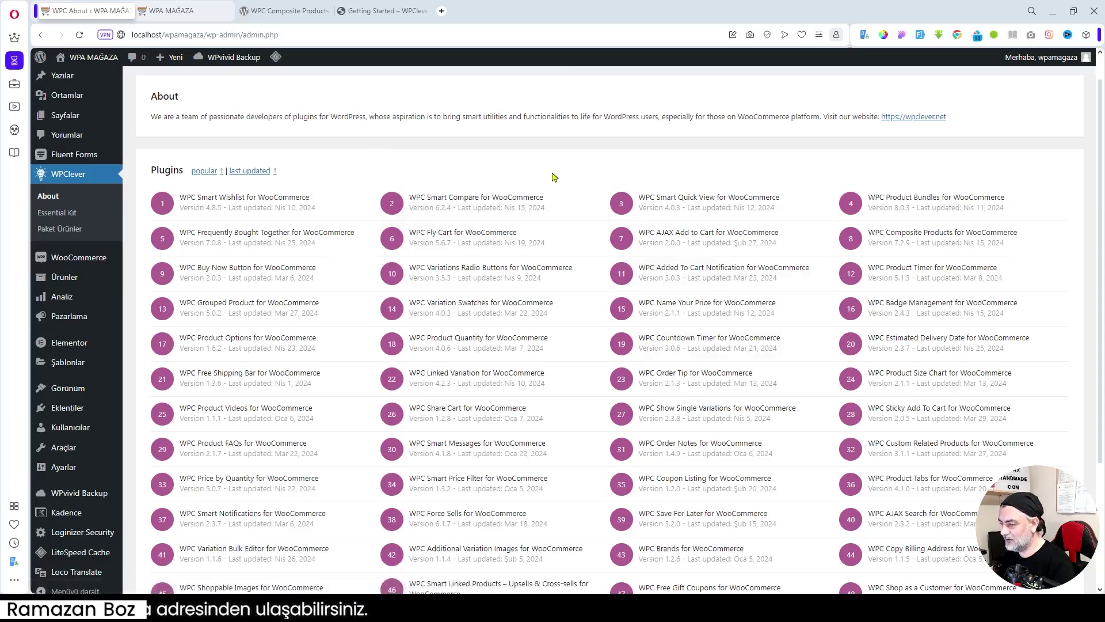
scroll(493, 390, down, 2)
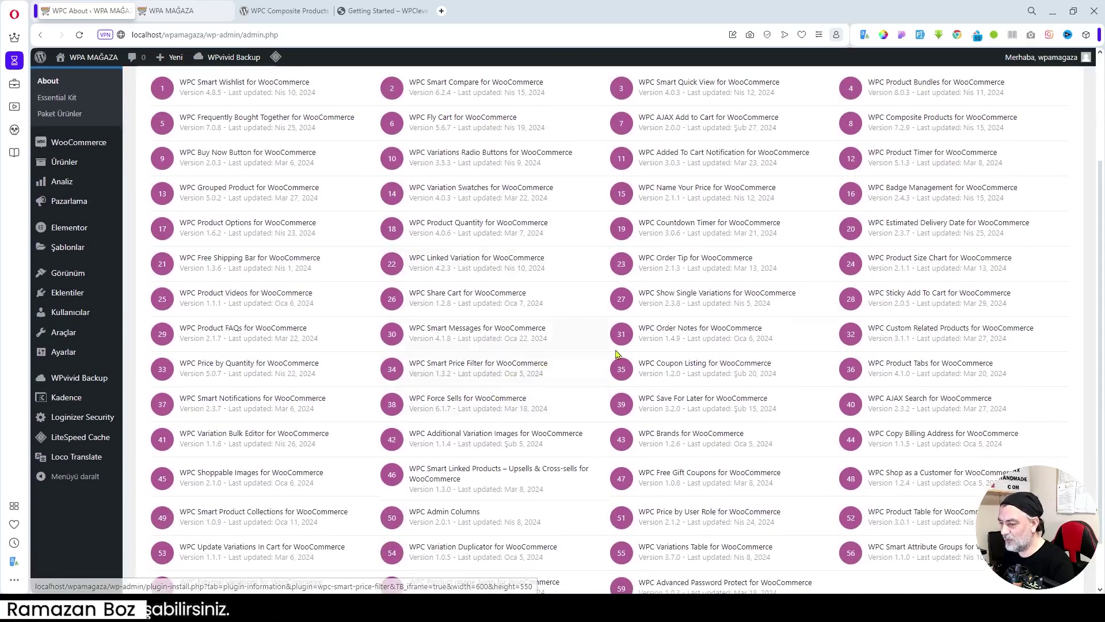
scroll(715, 432, down, 2)
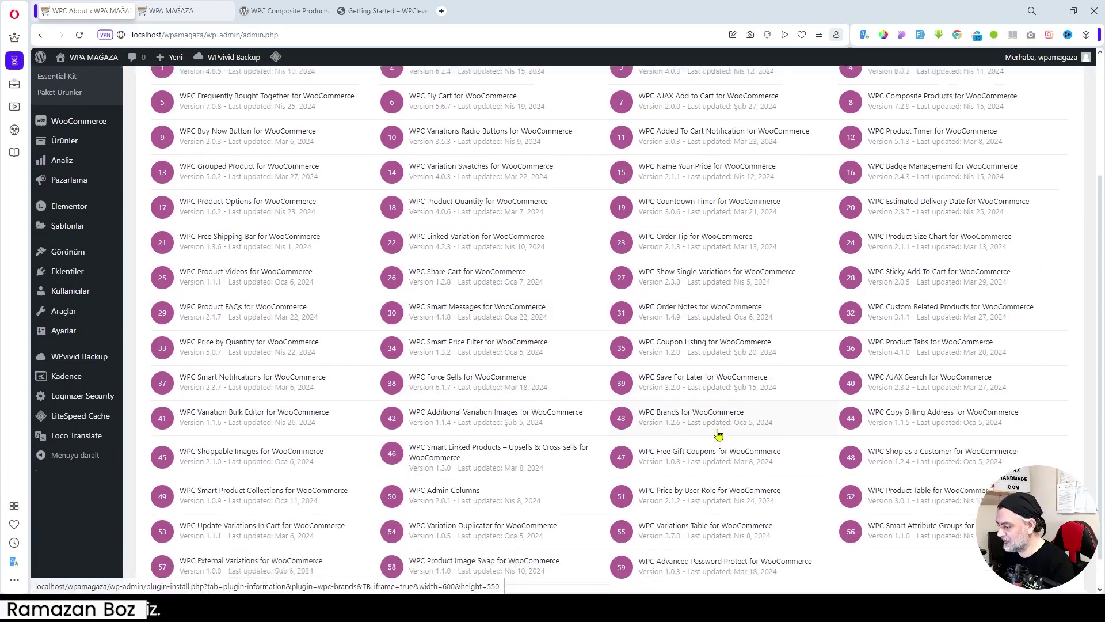
scroll(517, 391, up, 3)
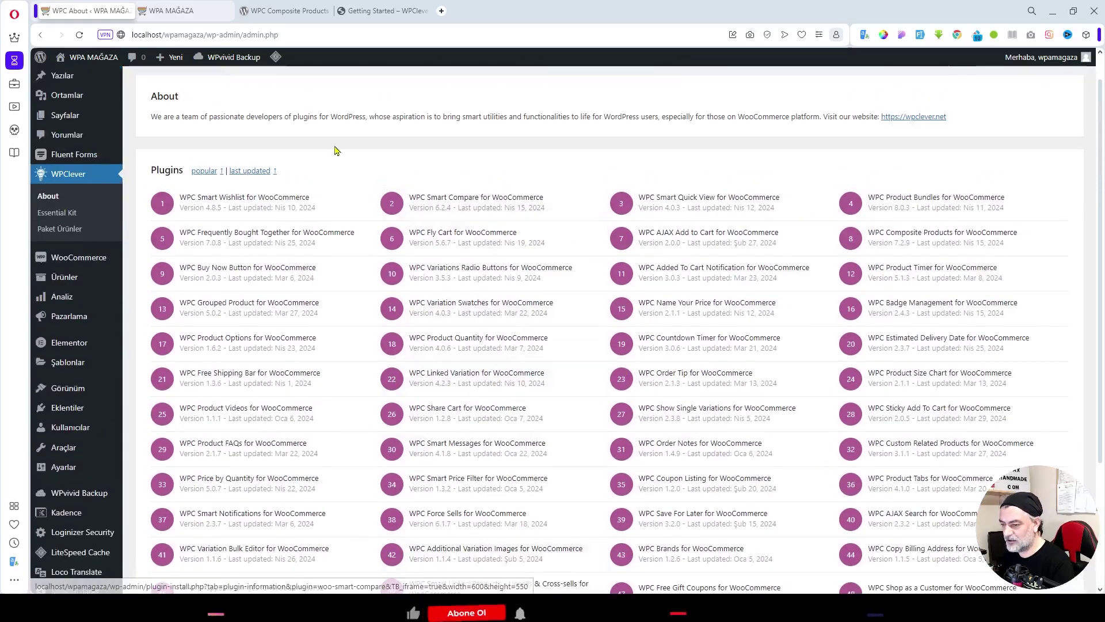
Step: Open WPClever's Essential Kit page and browse the WooCommerce plugins offered for installation
click(63, 221)
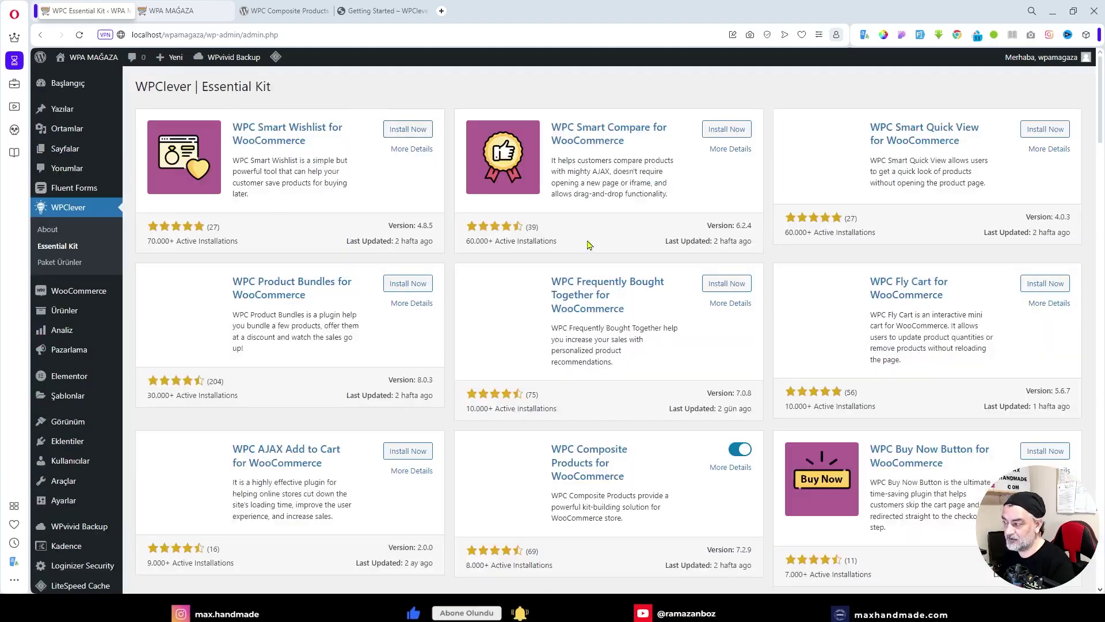
scroll(687, 326, down, 7)
scroll(712, 323, down, 6)
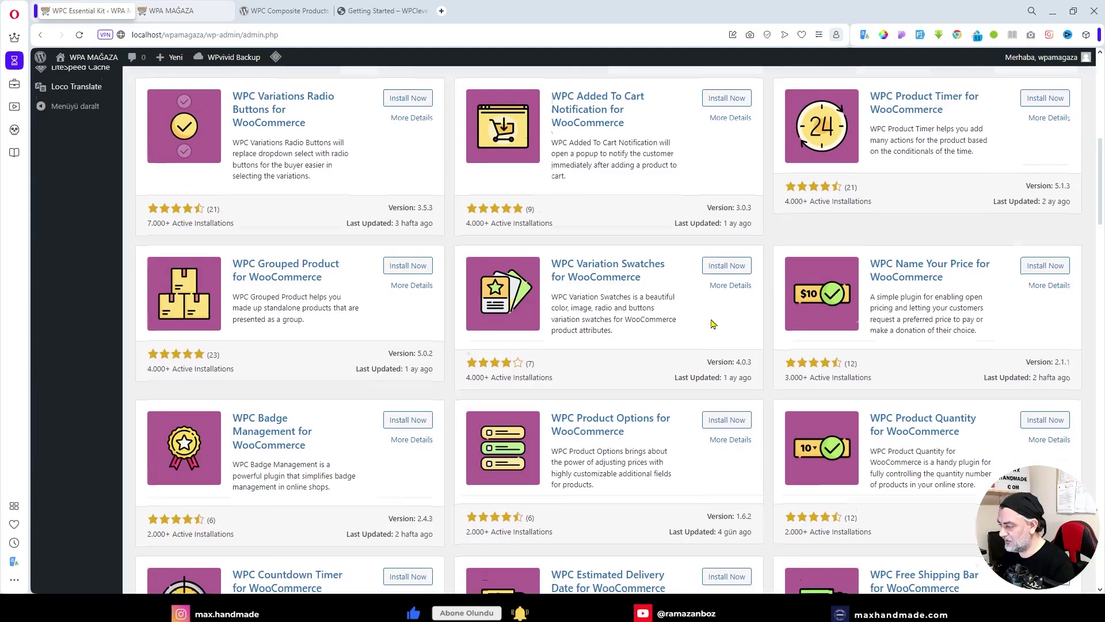
scroll(712, 375, down, 4)
scroll(714, 374, down, 4)
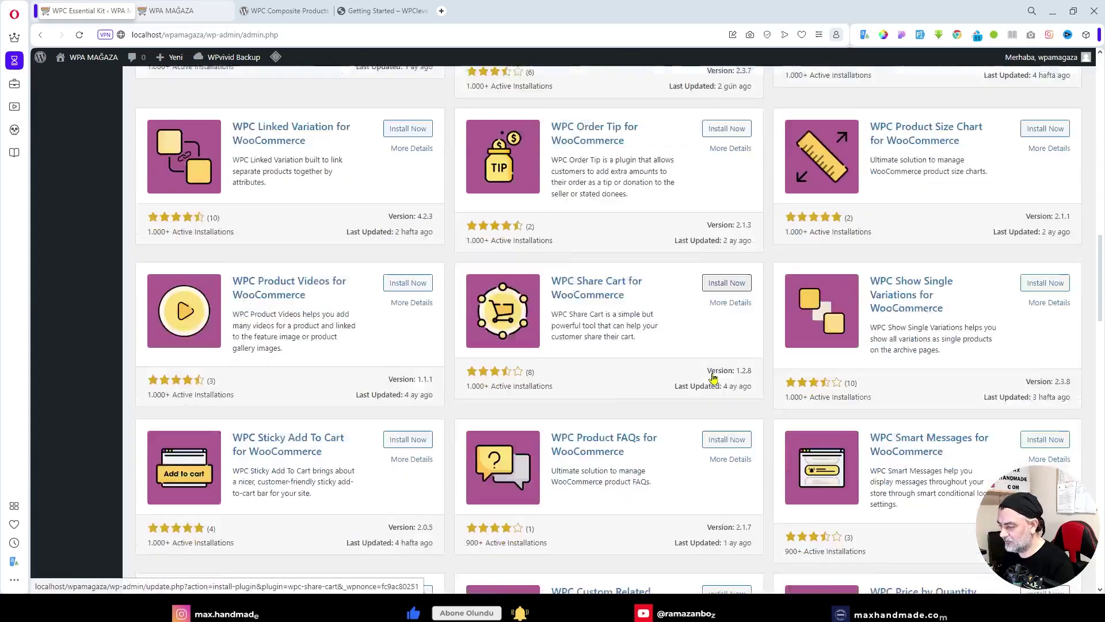
scroll(548, 331, up, 11)
scroll(548, 336, up, 11)
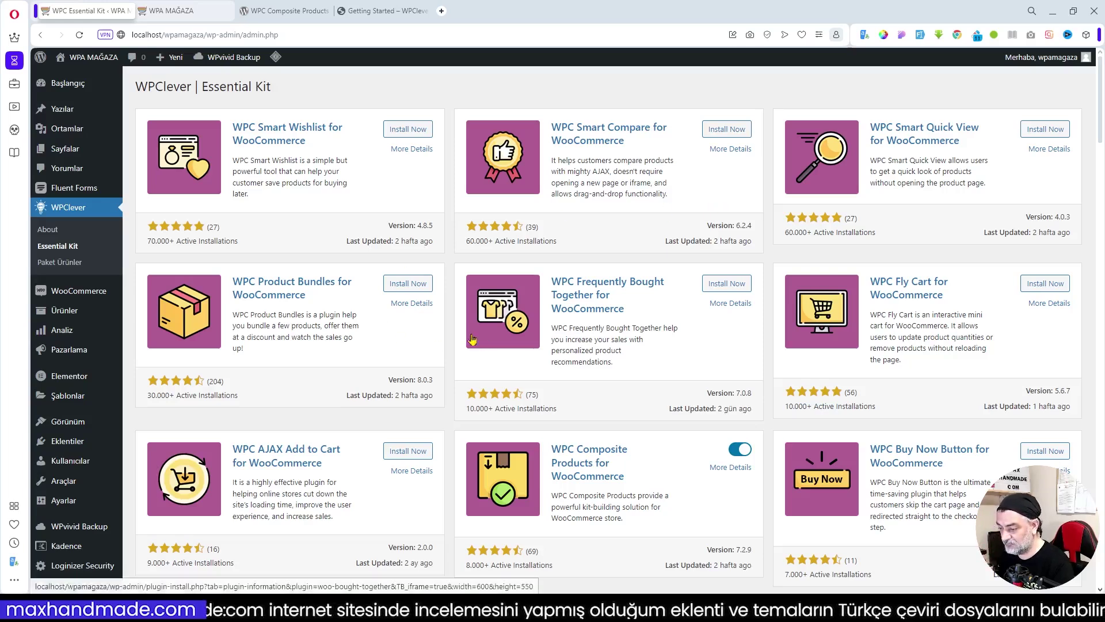
Step: Open the Paket Ürünler settings page and read the usage guide for creating a composite product with components
click(57, 264)
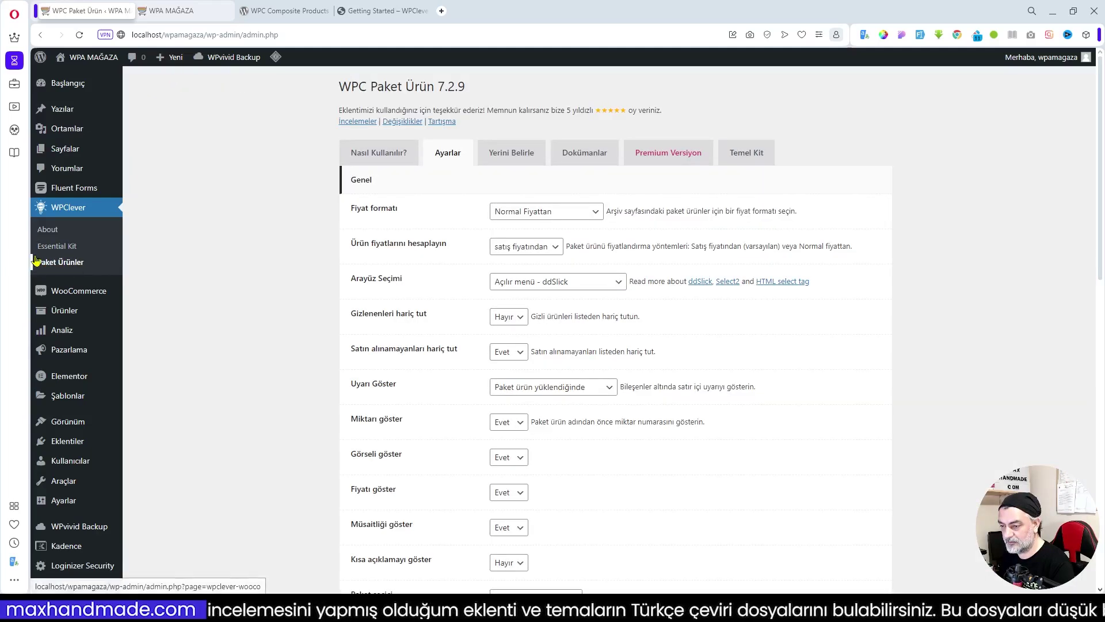
click(362, 158)
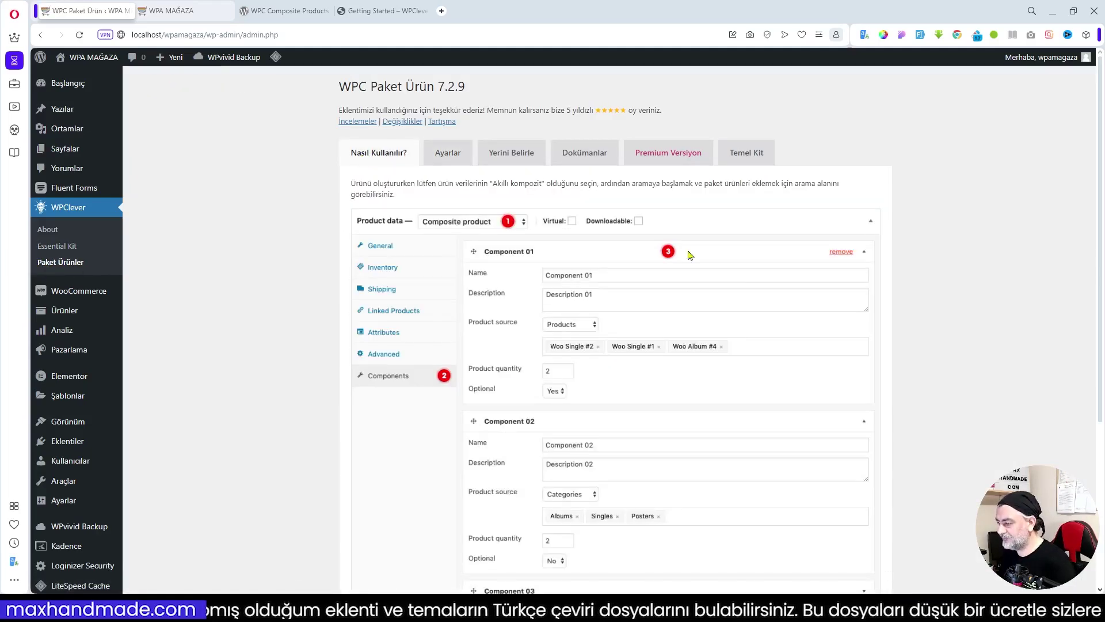
scroll(619, 309, down, 4)
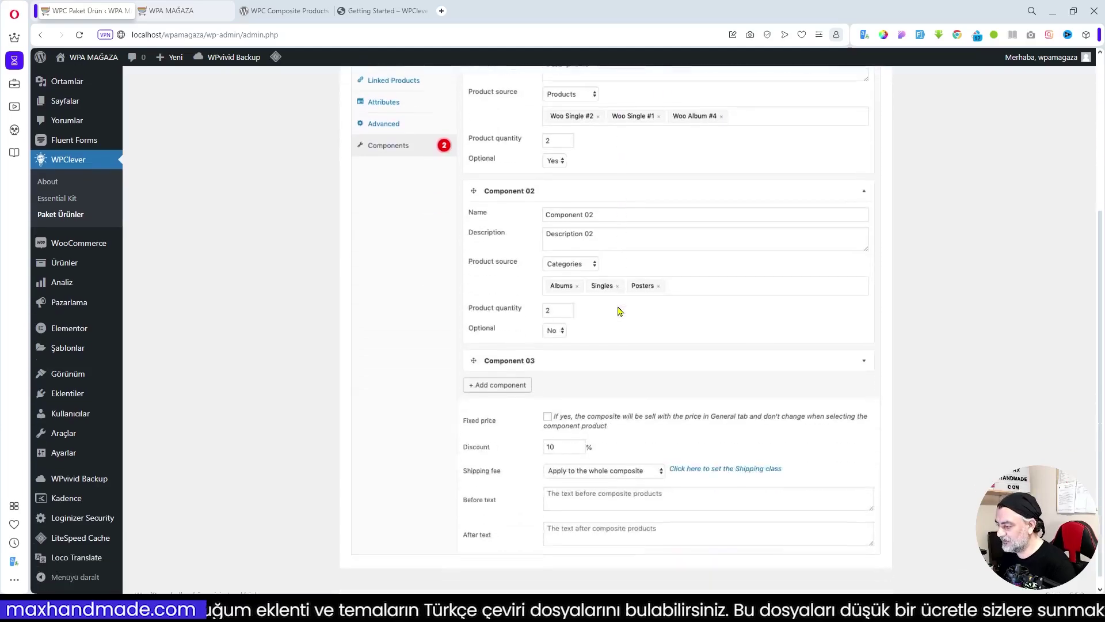
Step: Review the composite product usage guide and consult the WPClever Getting Started documentation for WPC Composite Products
scroll(622, 311, up, 4)
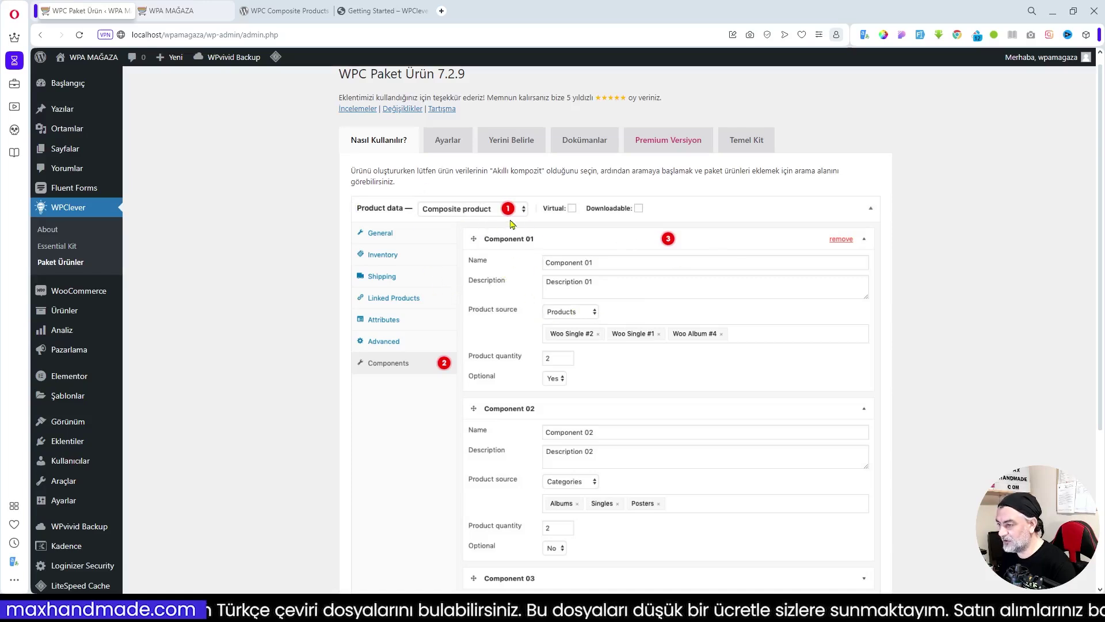
scroll(501, 225, up, 1)
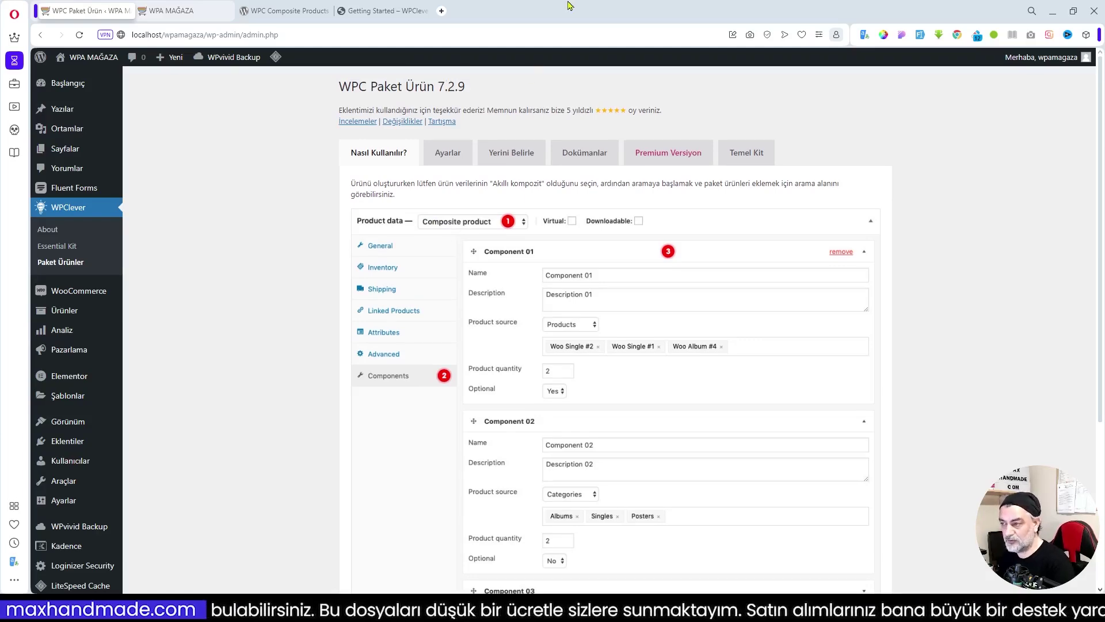
click(367, 12)
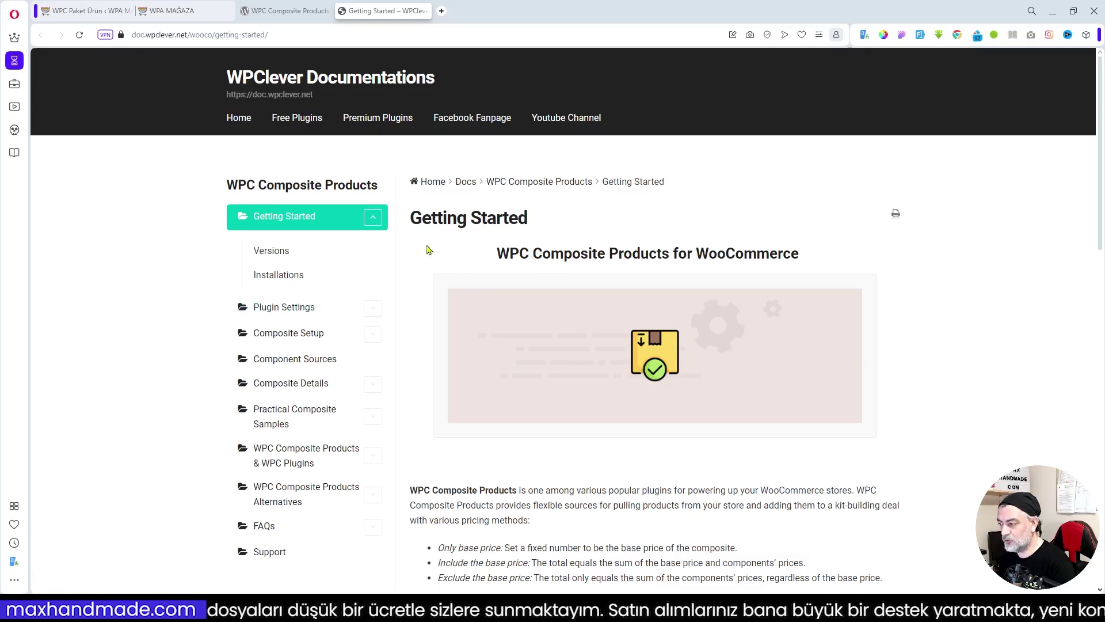
scroll(395, 330, down, 1)
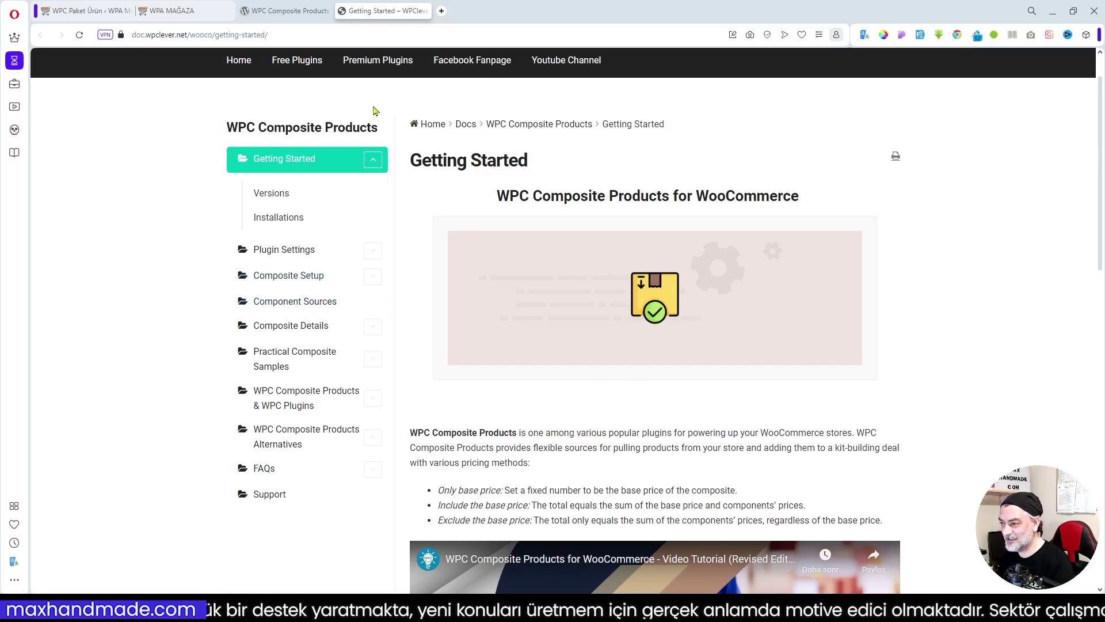
click(83, 11)
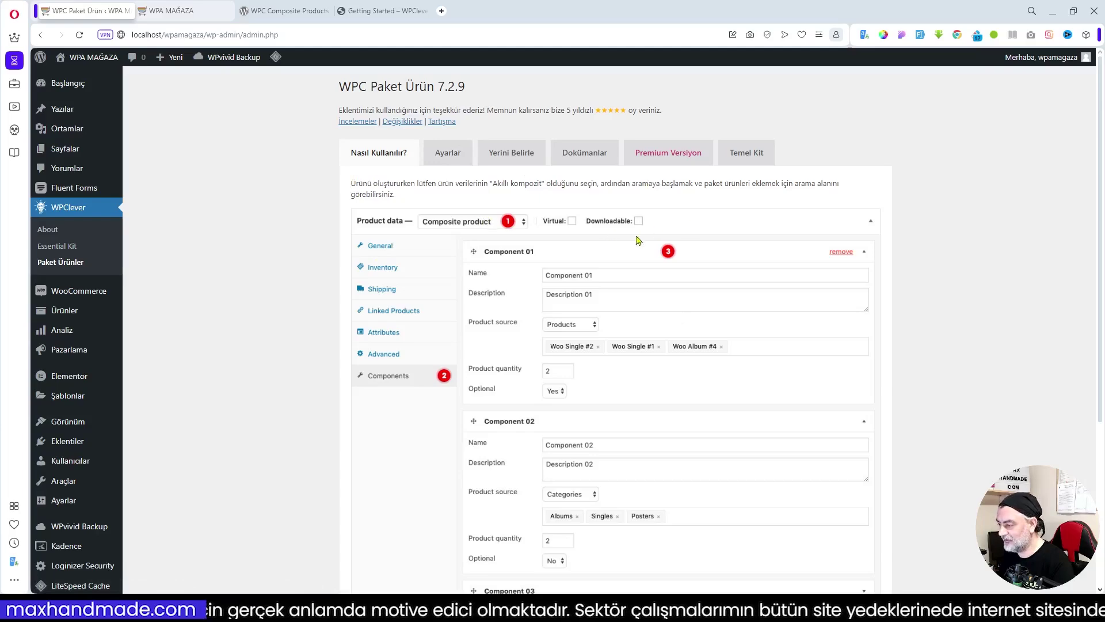
scroll(656, 409, down, 4)
scroll(573, 336, up, 4)
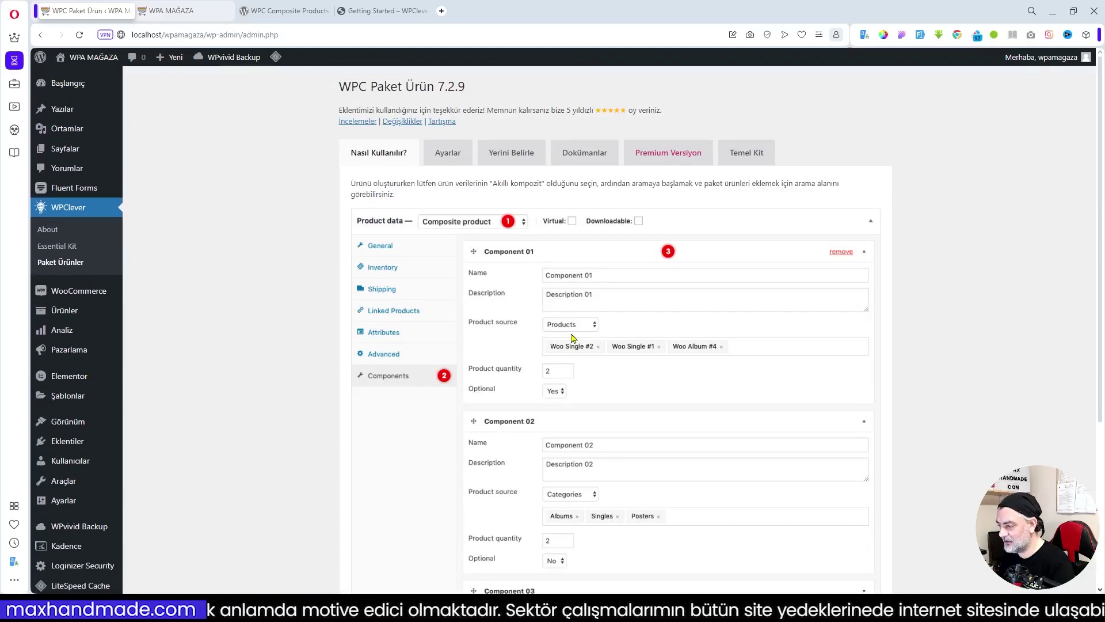
Step: Open the Ayarlar settings of WPC Paket Ürün and examine the Genel options, including the Arayüz Seçimi choices
click(451, 161)
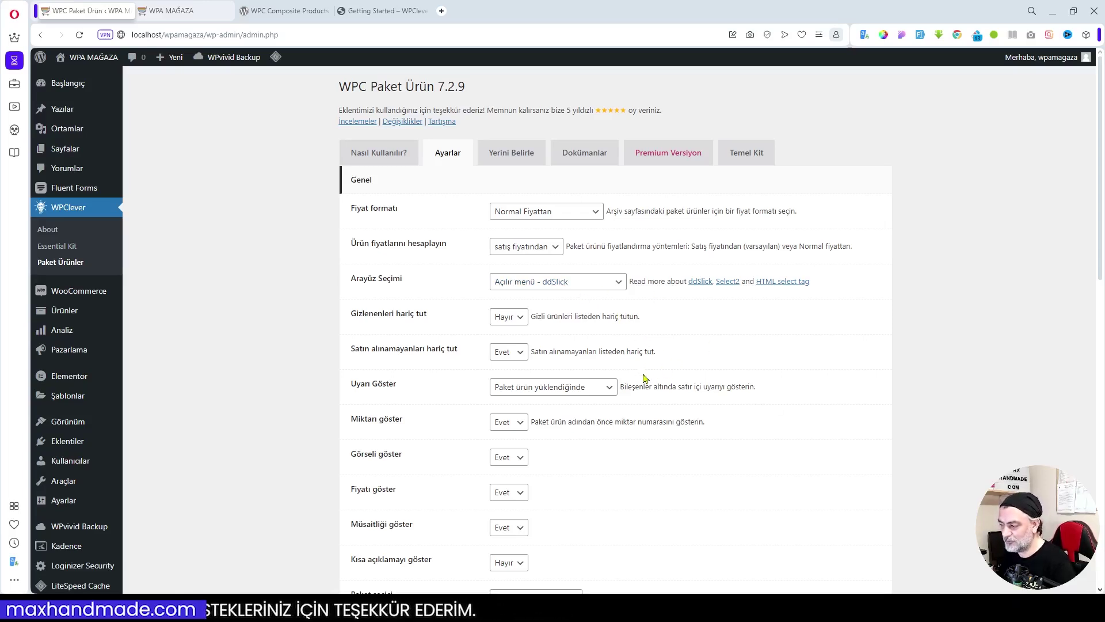
click(582, 282)
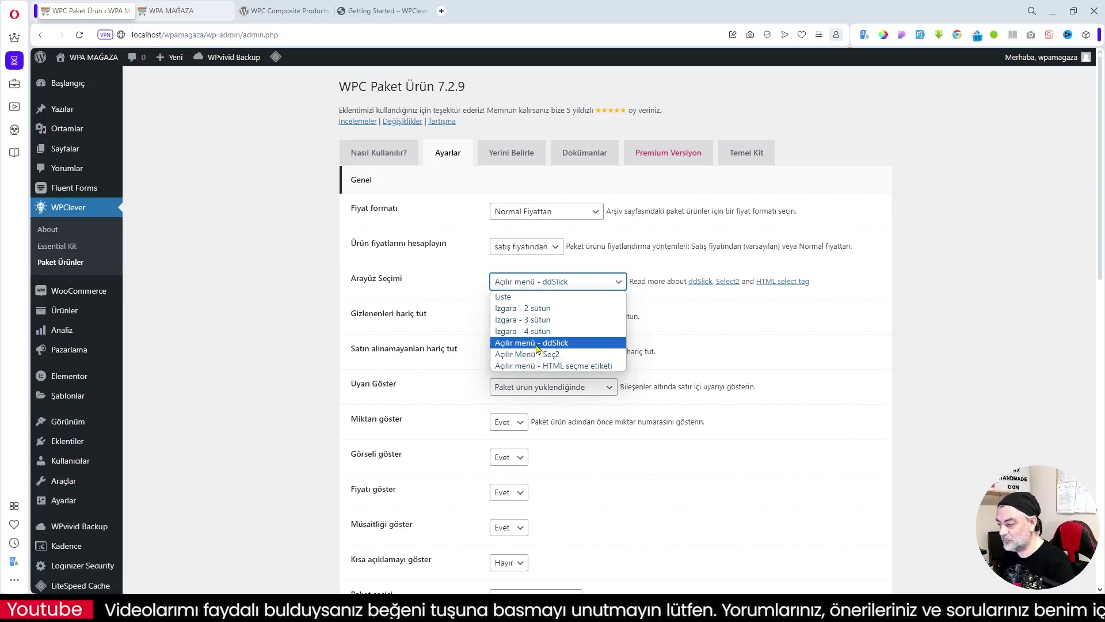
click(698, 320)
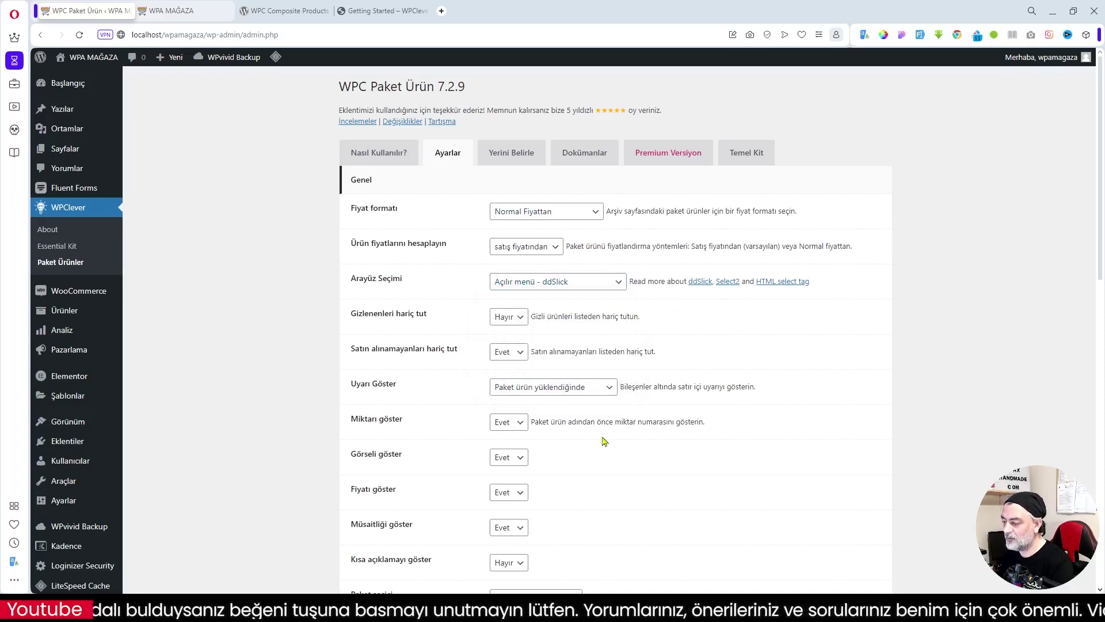
scroll(614, 368, down, 1)
scroll(614, 368, down, 1)
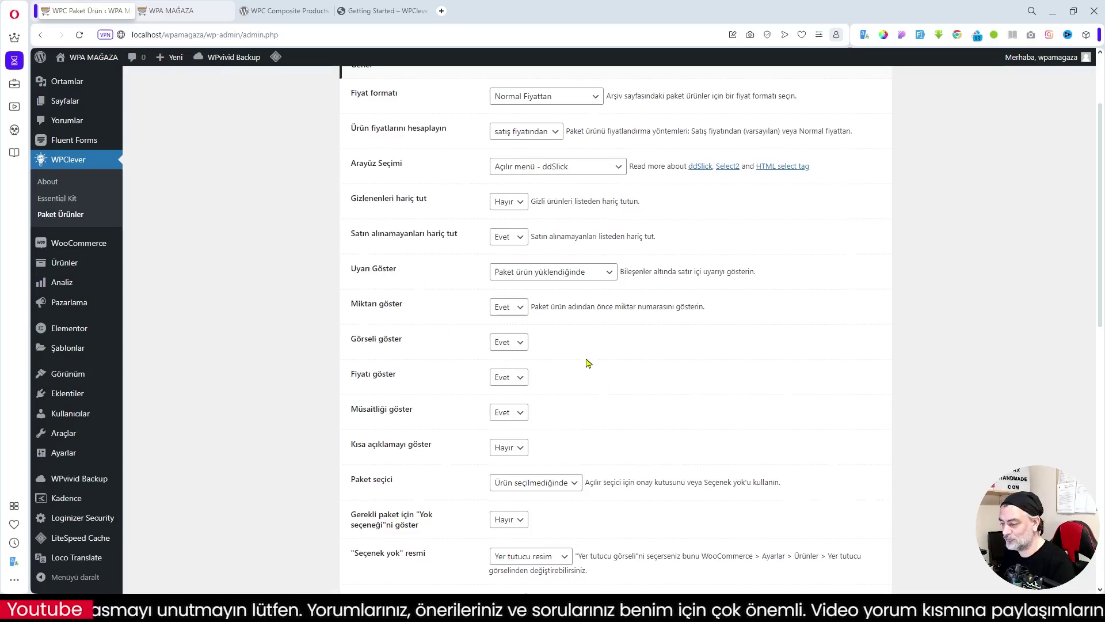
scroll(588, 363, down, 2)
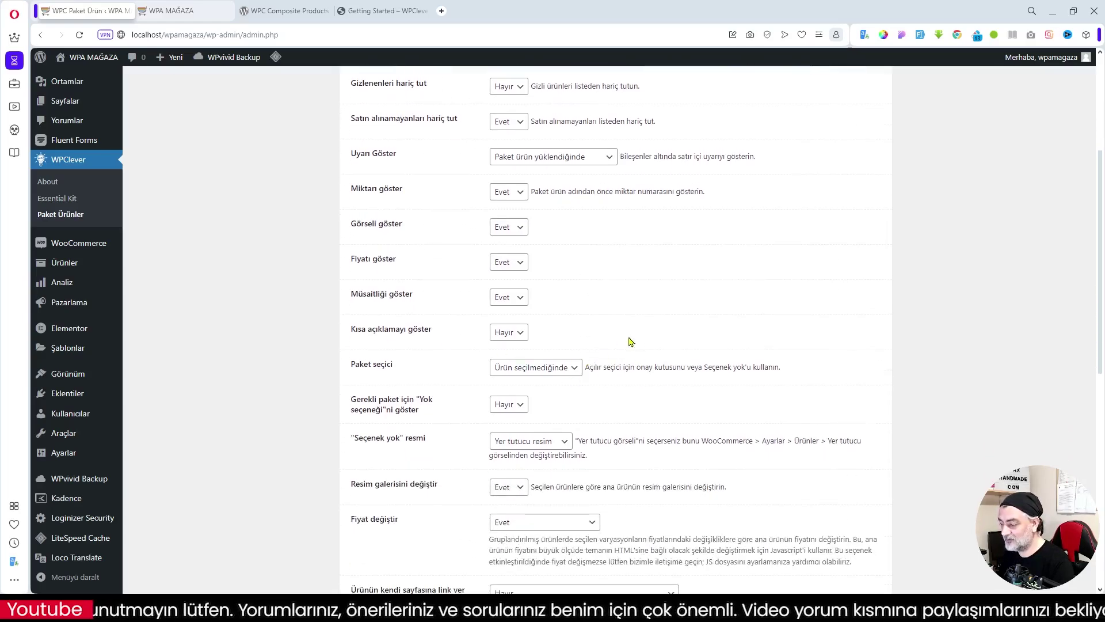
scroll(619, 323, down, 3)
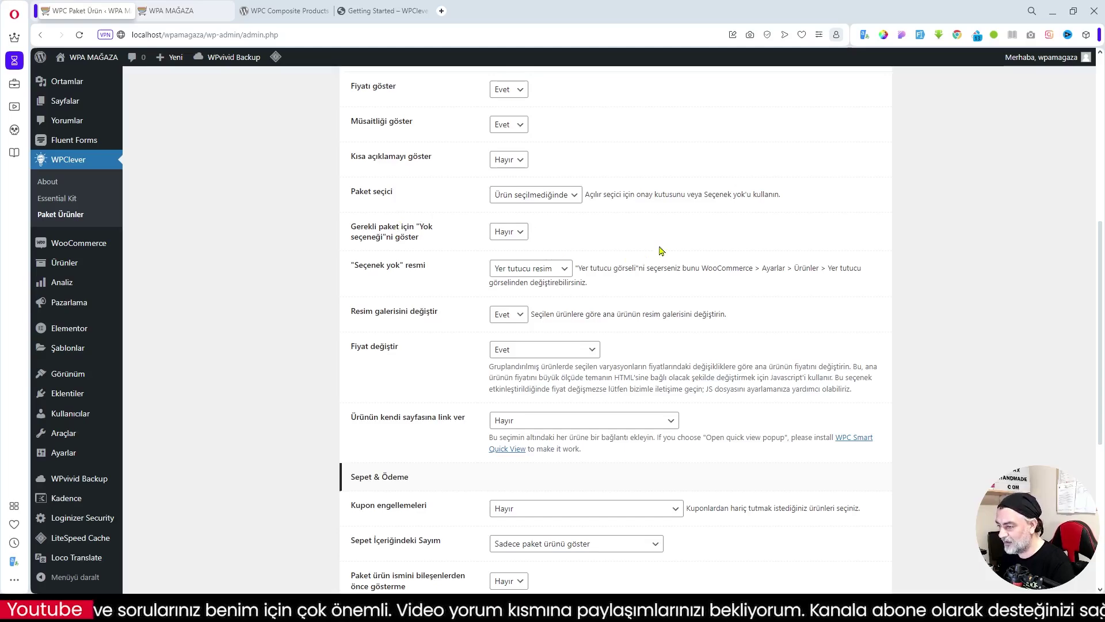
scroll(661, 250, up, 7)
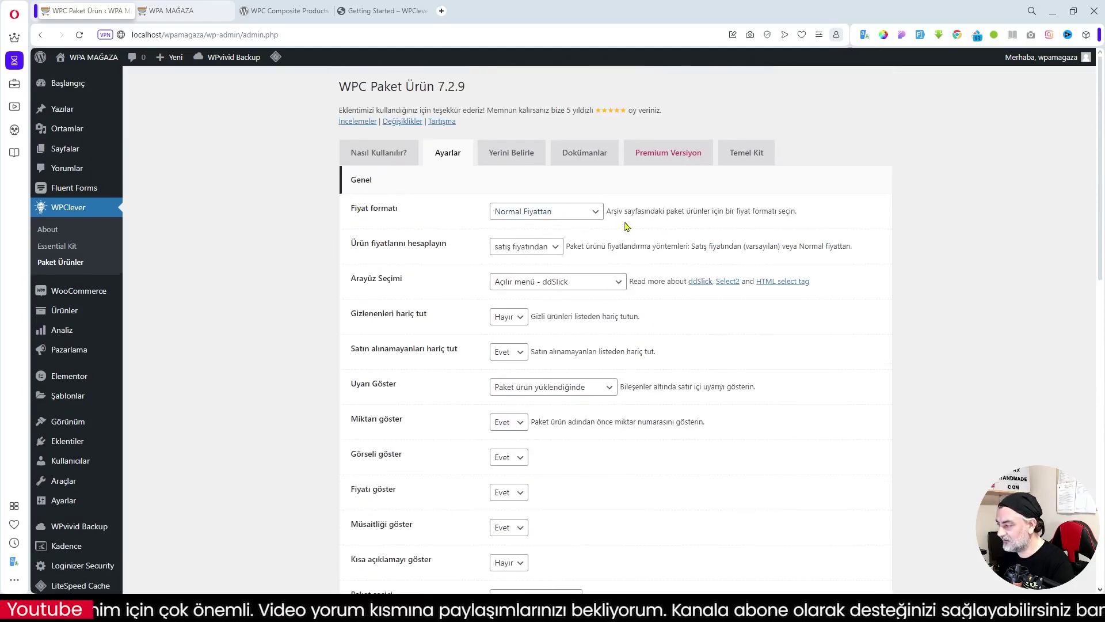
Step: Set Fiyat formatı to Normal ve Satış Fiyatından and Ürün fiyatlarını hesaplayın to normal fiyattan
click(555, 214)
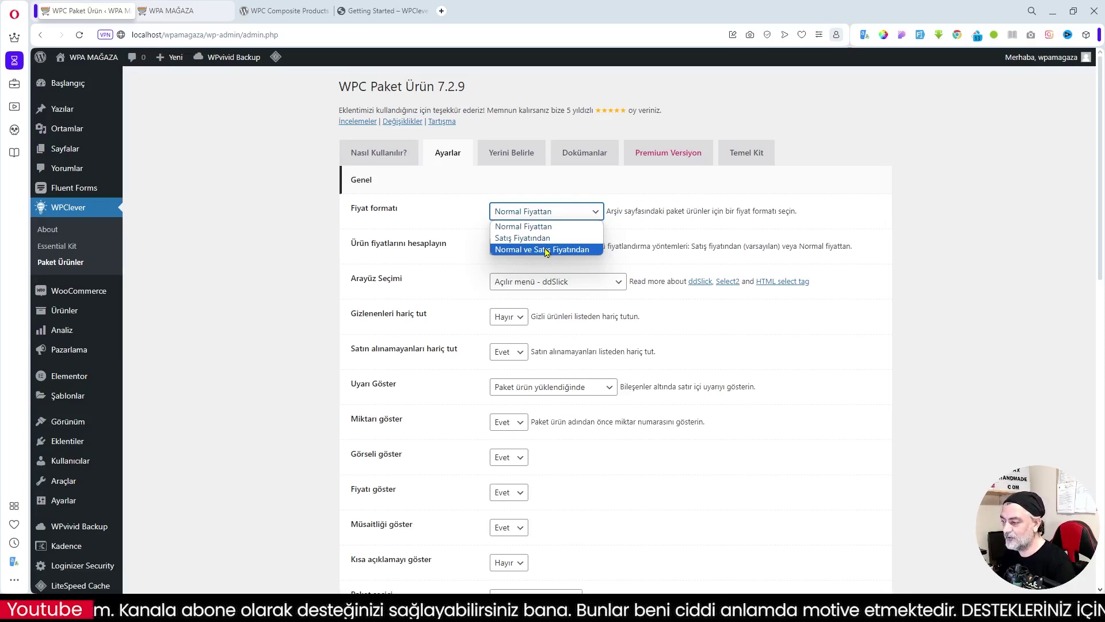
click(544, 251)
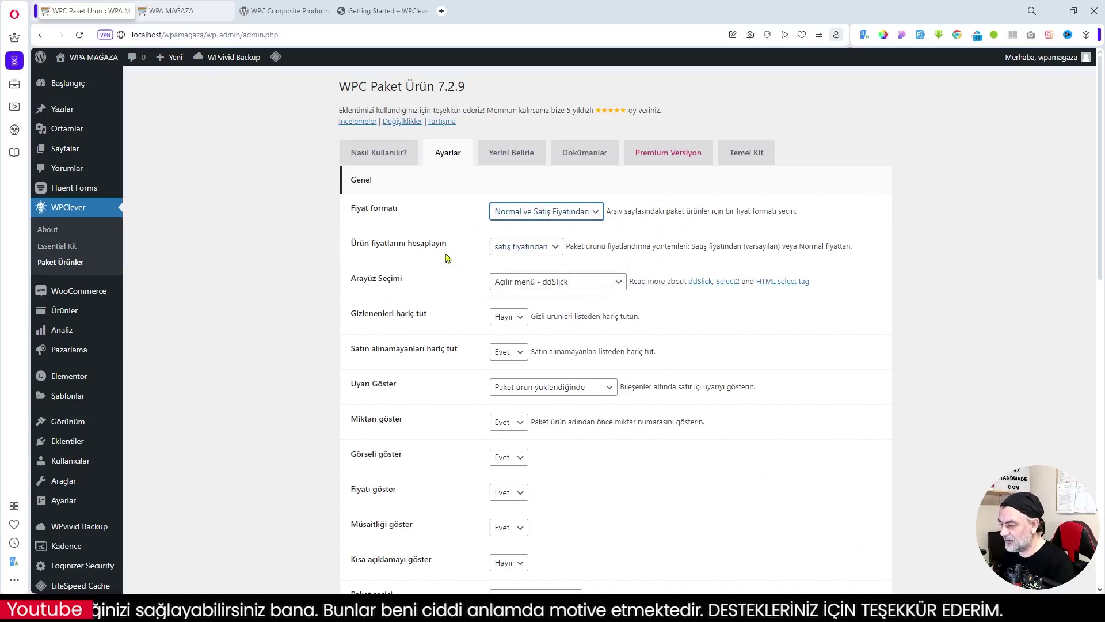
click(545, 251)
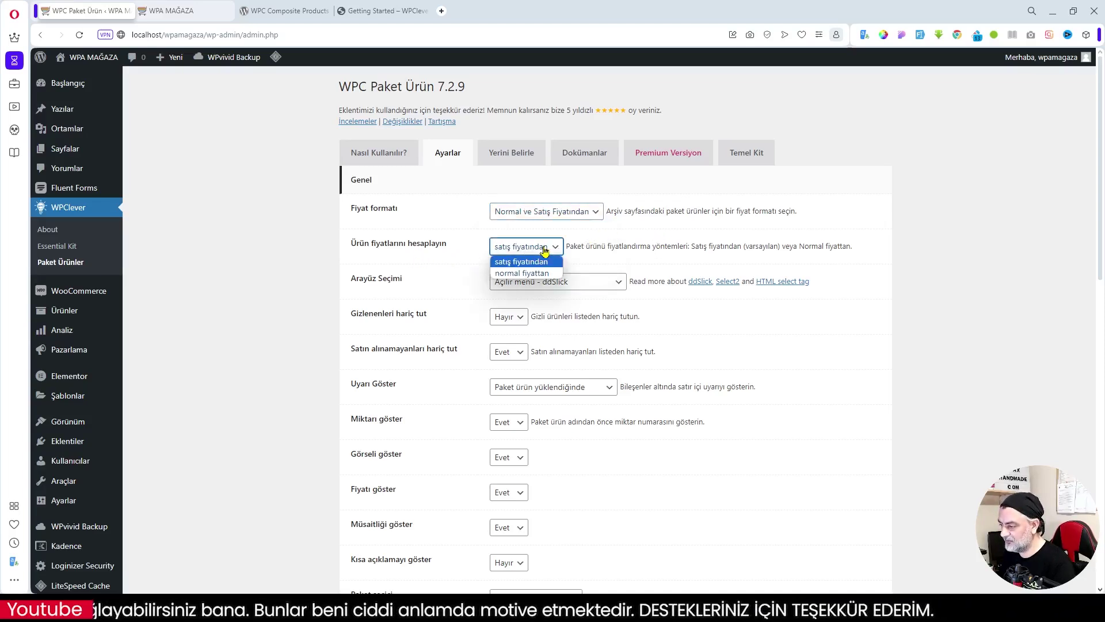
click(531, 274)
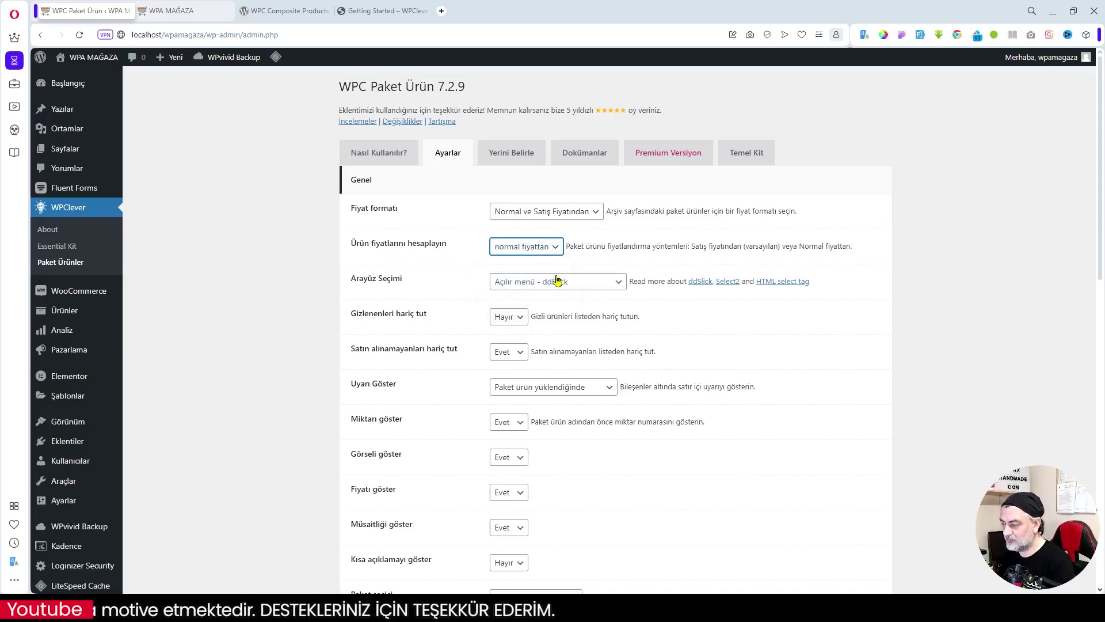
Step: Try Liste for Arayüz Seçimi and switch it back to Açılır menü - ddSlick
click(586, 284)
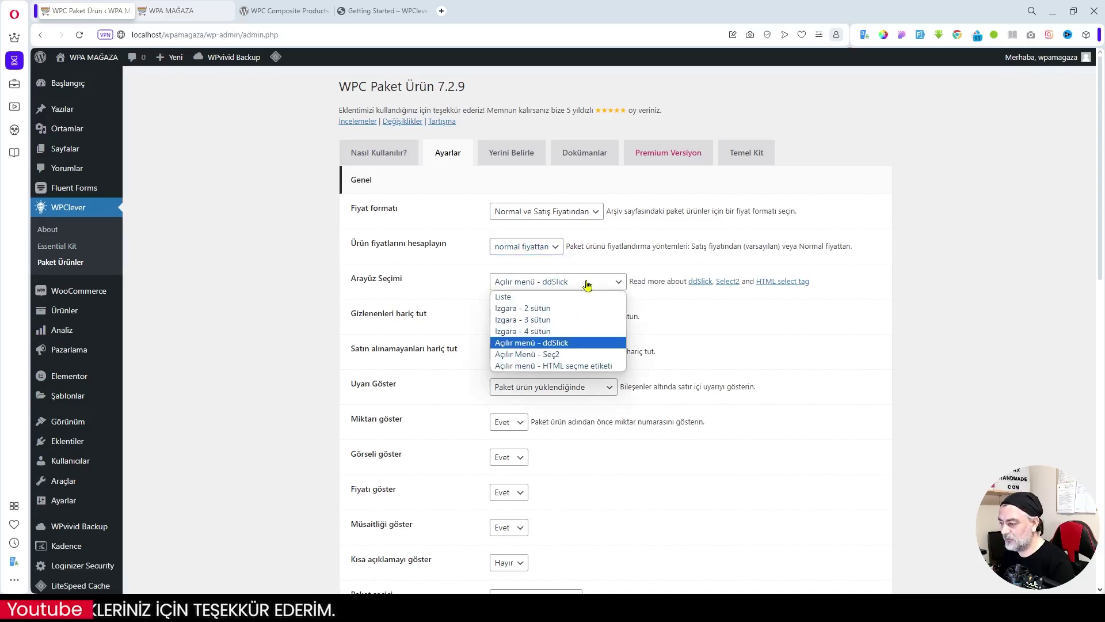
click(554, 297)
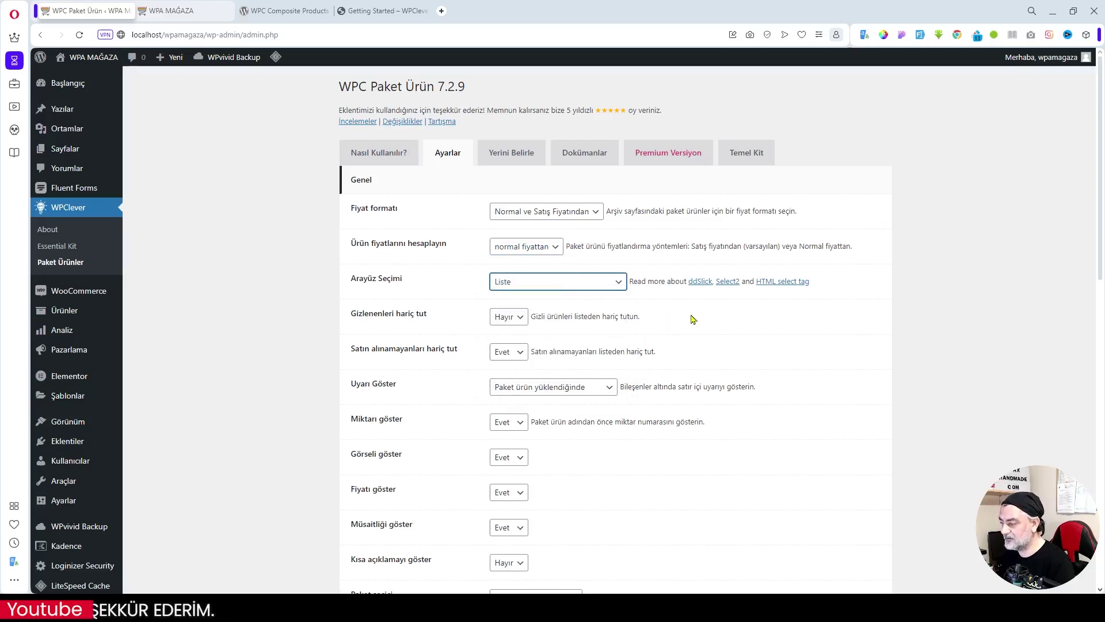
click(550, 290)
click(553, 344)
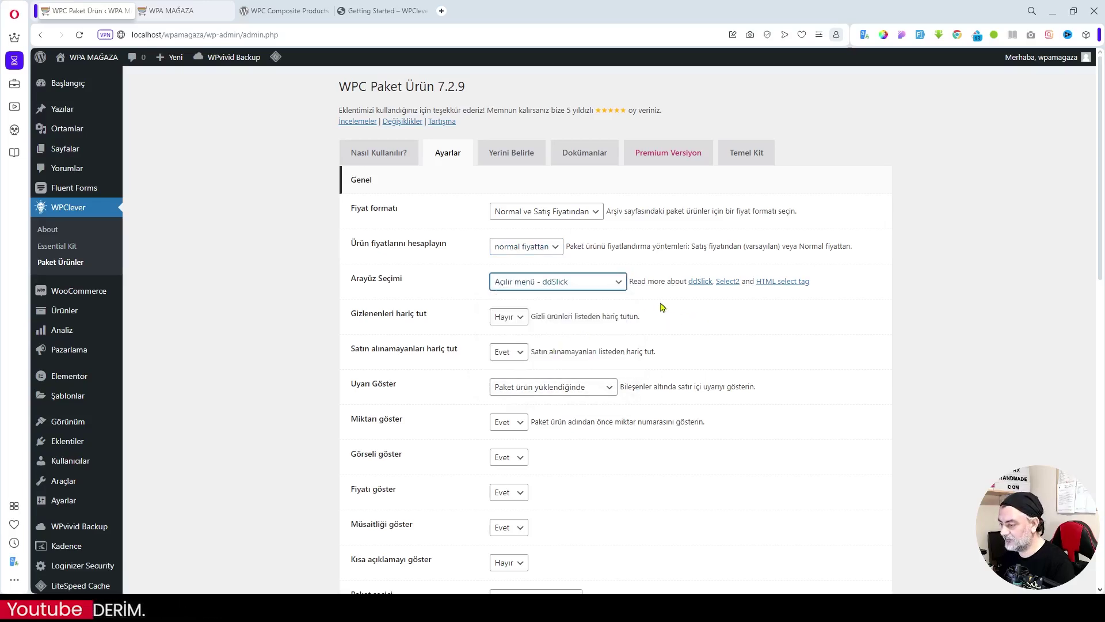
click(692, 310)
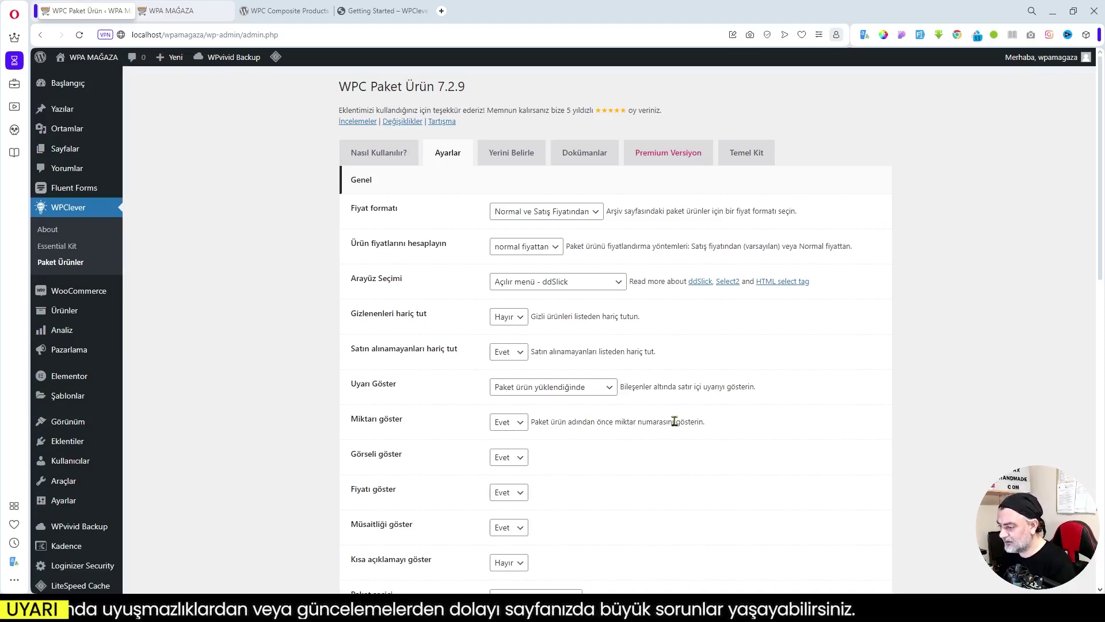
Step: Set the "Seçenek yok" resmi option to Ana ürünün resmi
scroll(667, 421, down, 1)
scroll(642, 412, down, 2)
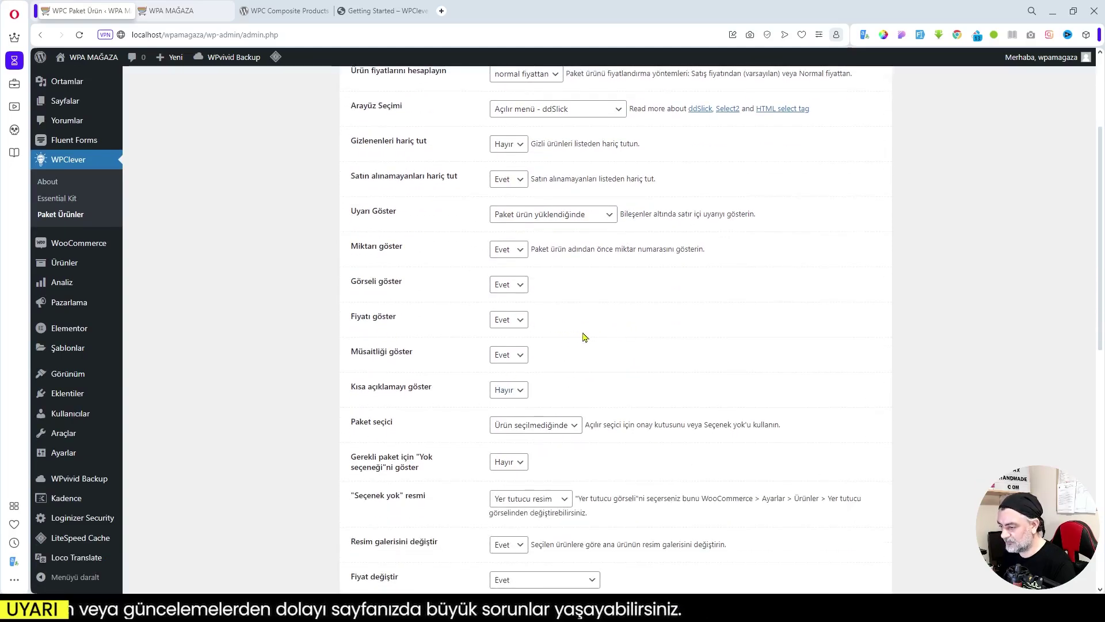
scroll(590, 339, down, 2)
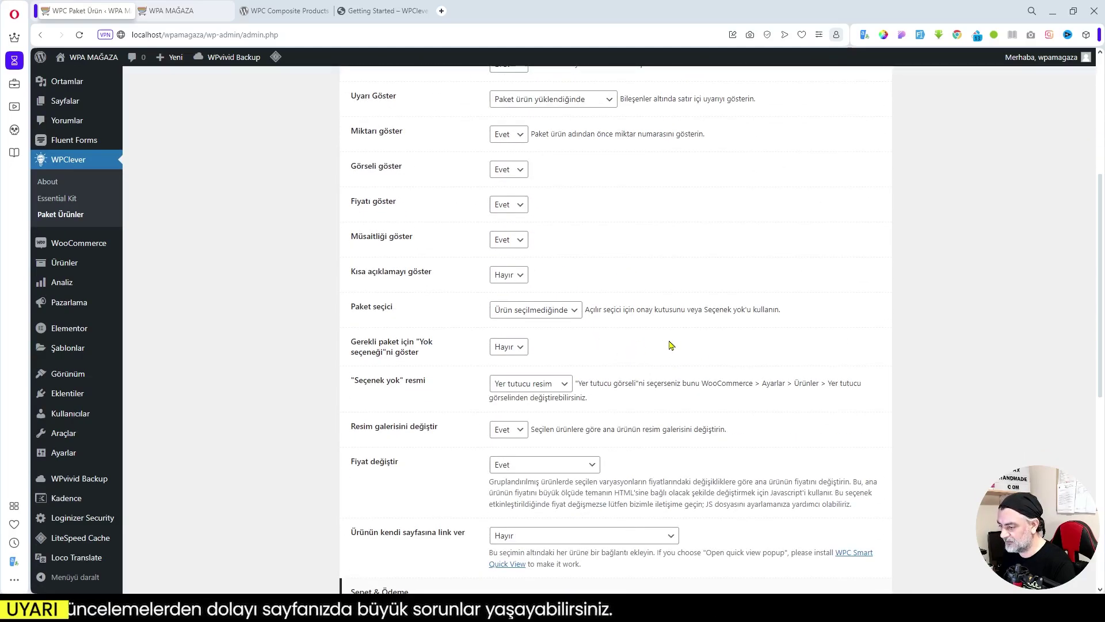
scroll(672, 345, down, 2)
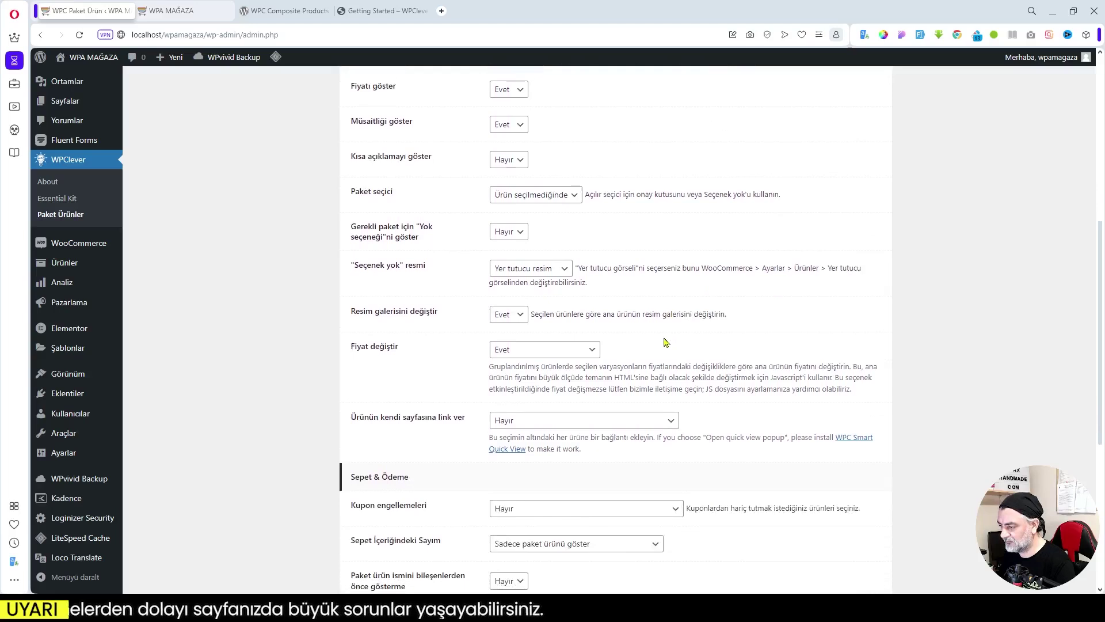
click(547, 269)
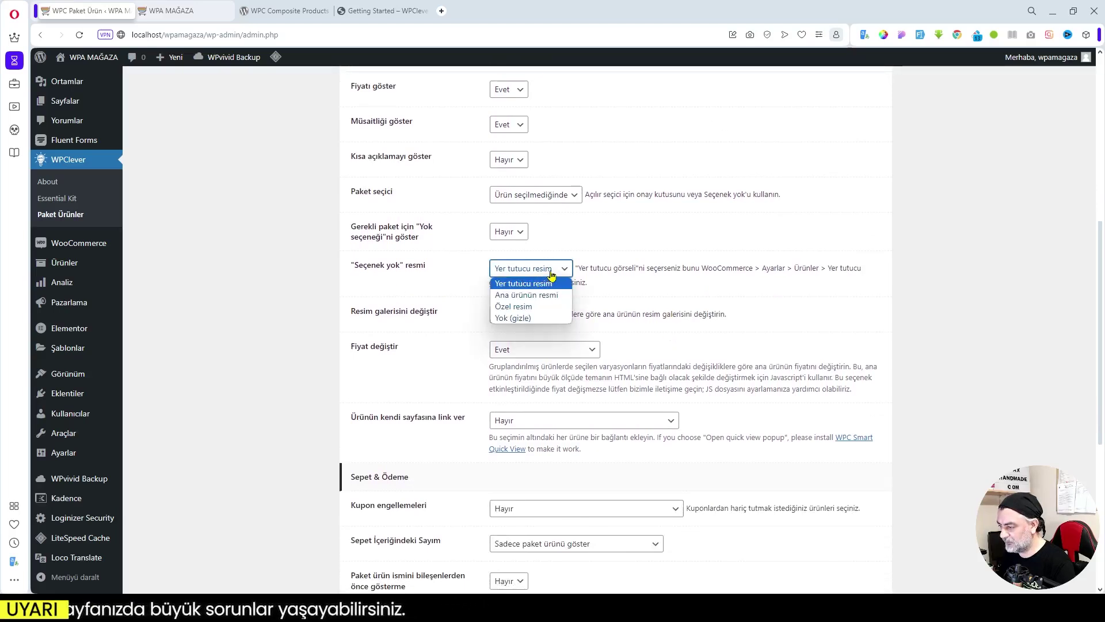
click(548, 297)
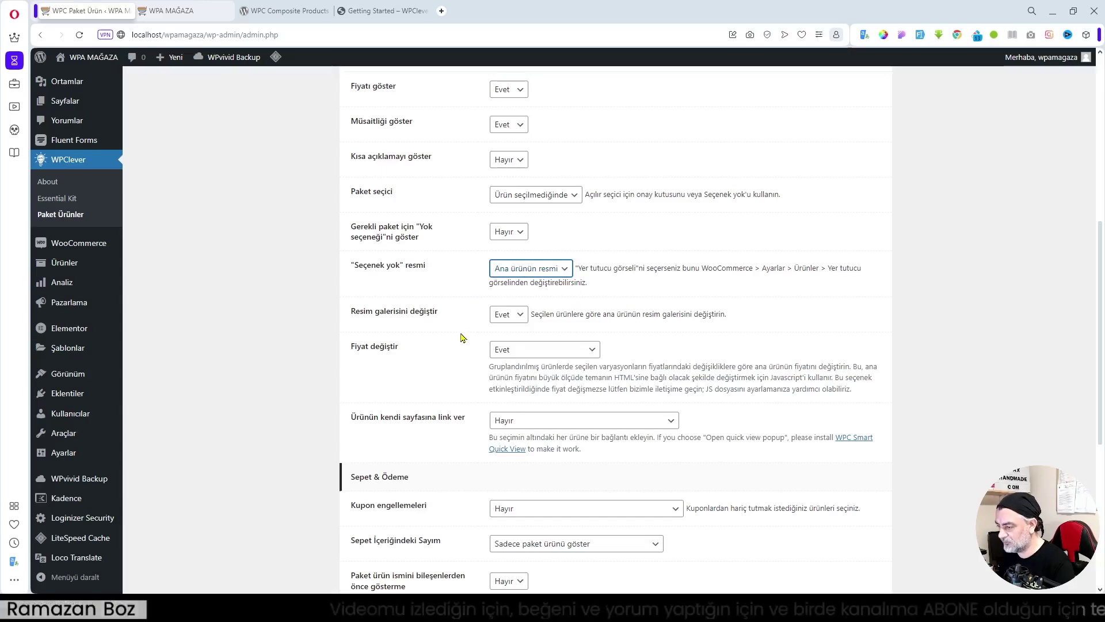
Step: Review the remaining Genel and Sepet & Ödeme options and save the plugin settings
scroll(461, 337, down, 1)
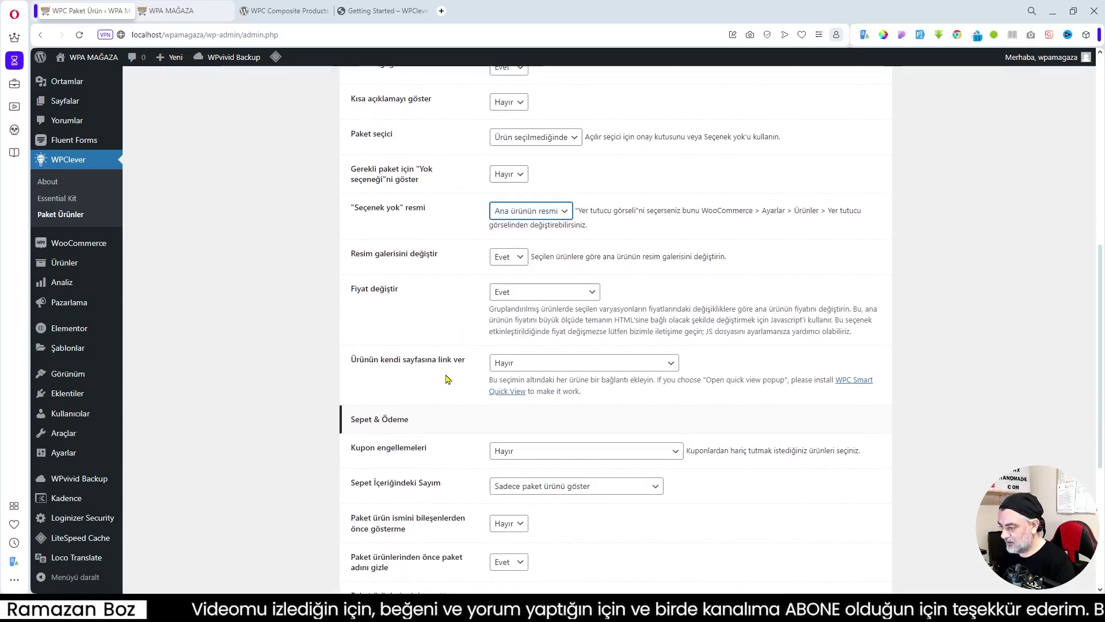
scroll(446, 380, down, 2)
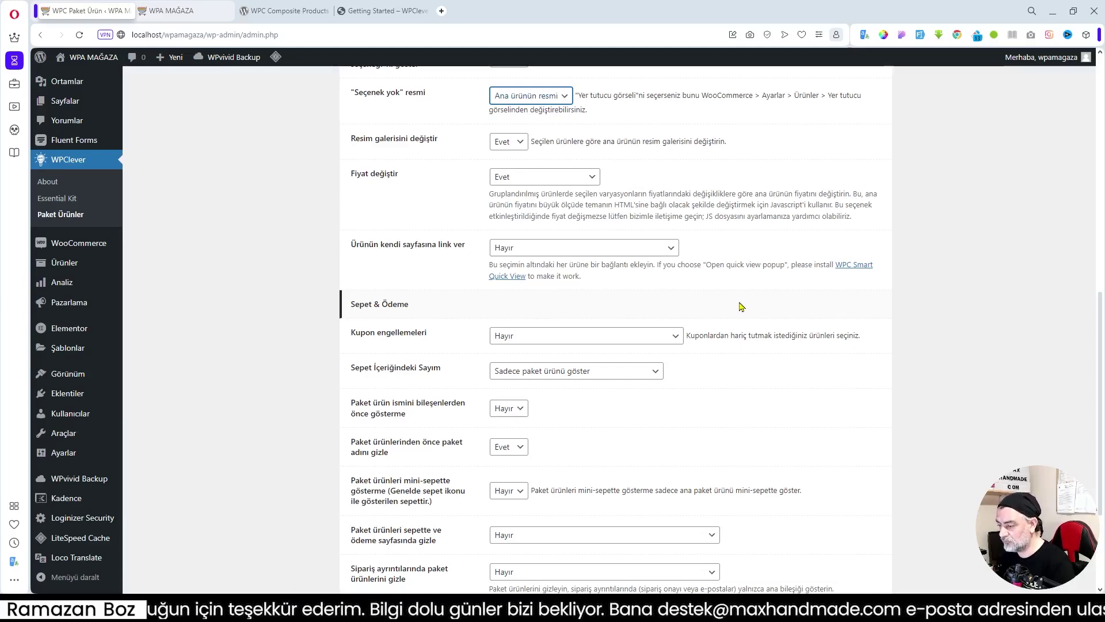
scroll(742, 306, down, 1)
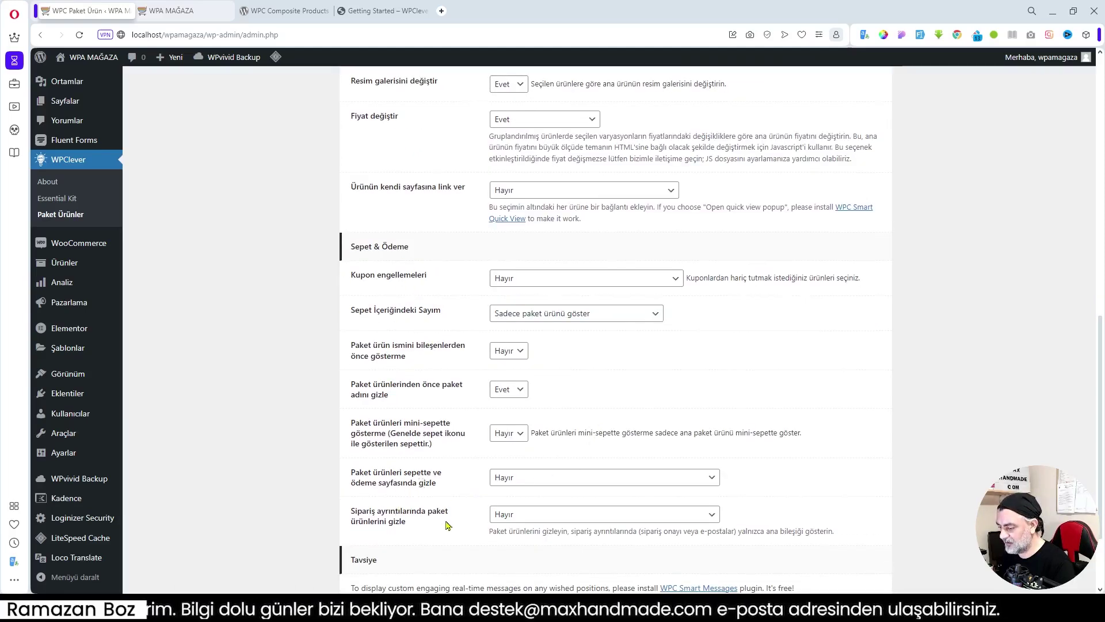
scroll(446, 524, down, 2)
scroll(455, 519, up, 10)
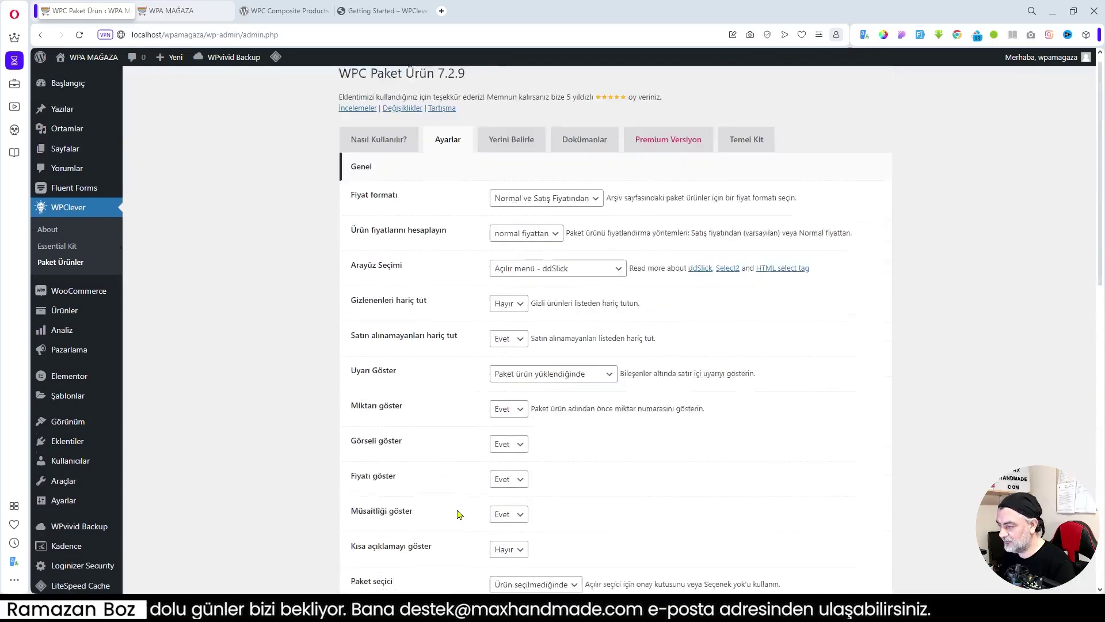
scroll(459, 514, down, 10)
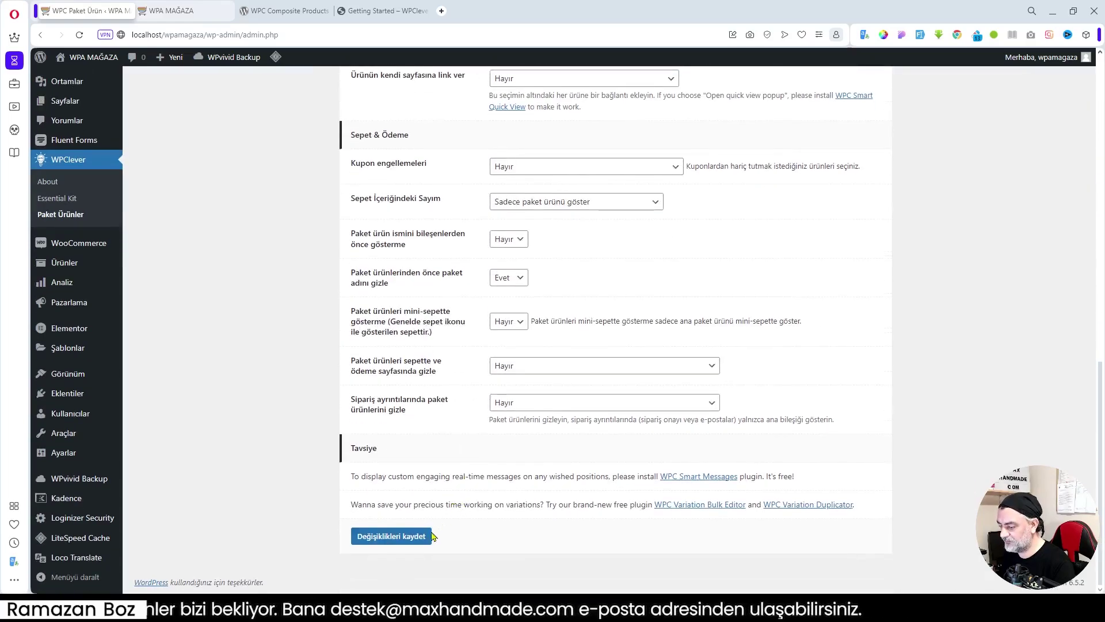
click(428, 536)
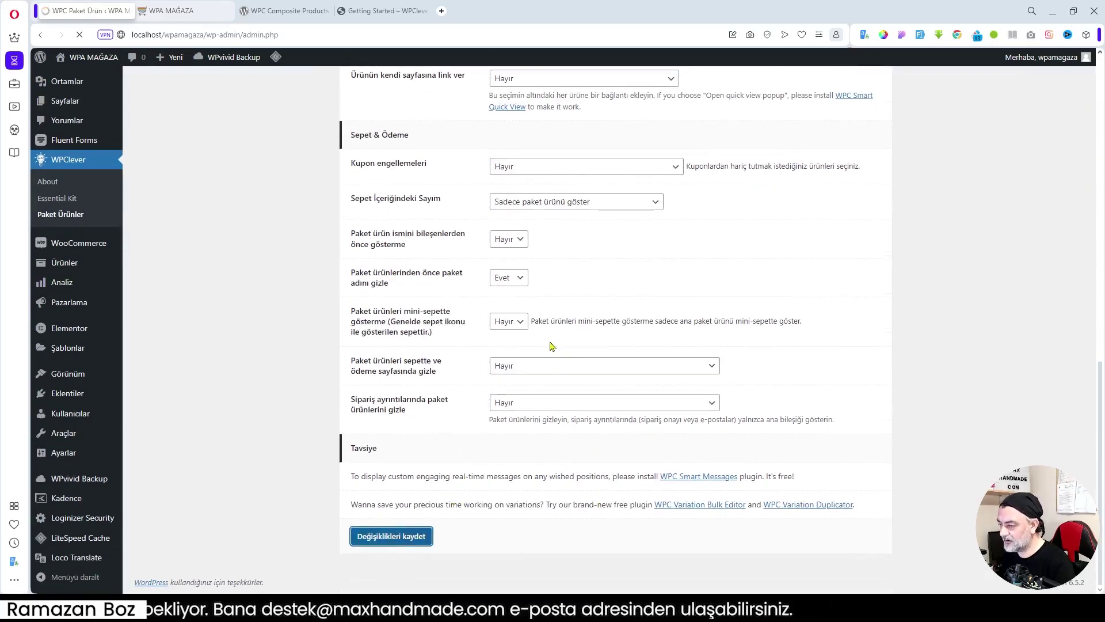
Step: Try a custom text for Seçenek yok (isteğe bağlı paket) in the Yerini Belirle settings and clear it again
scroll(369, 350, up, 3)
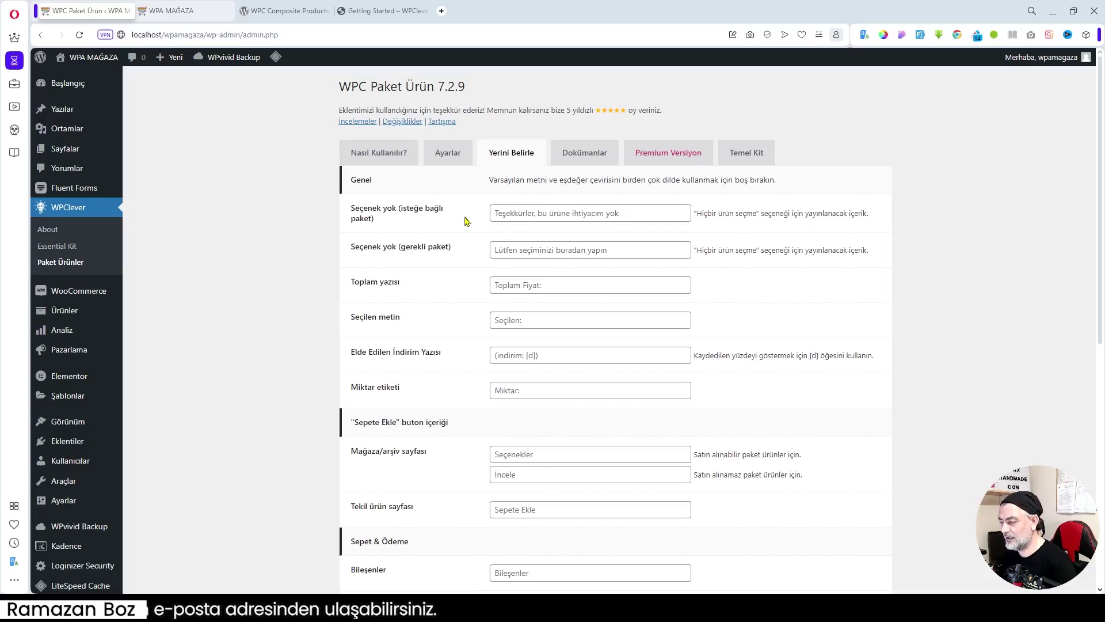
click(551, 214)
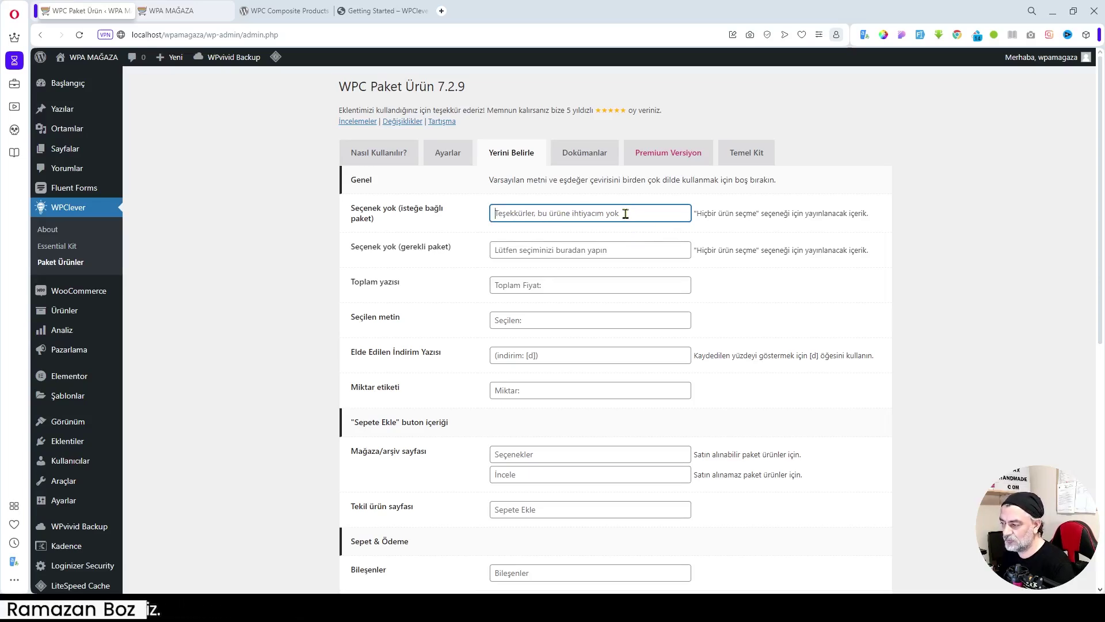
text(a ff)
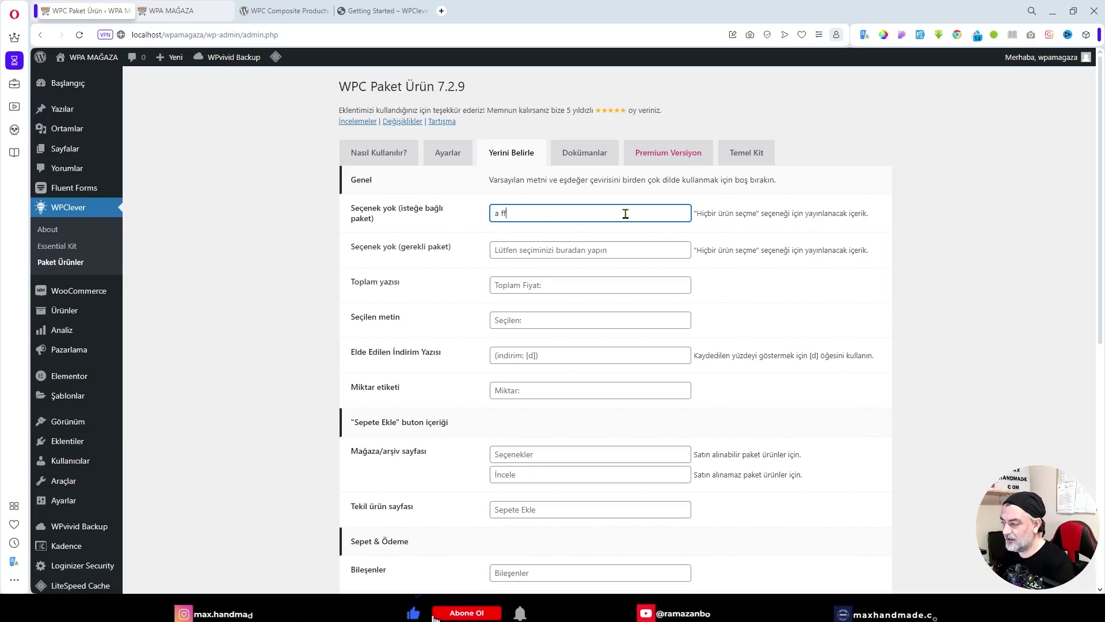
key(BackSpace)
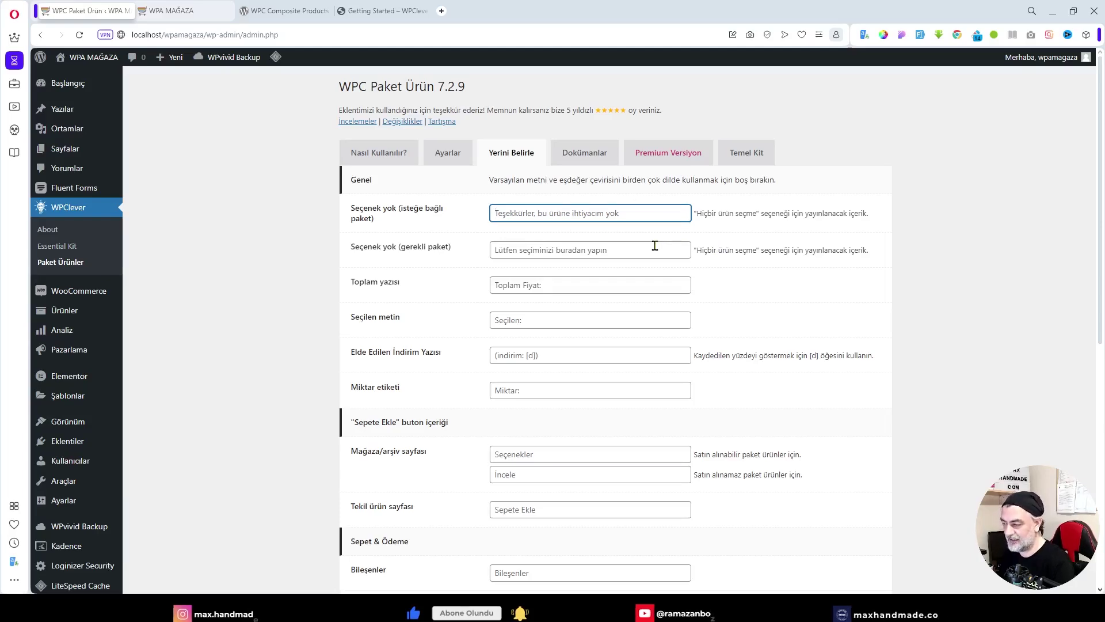
Step: Review the remaining Yerini Belirle texts for the "Sepete Ekle" button, Sepet & Ödeme and Uyarı sections
scroll(655, 246, down, 7)
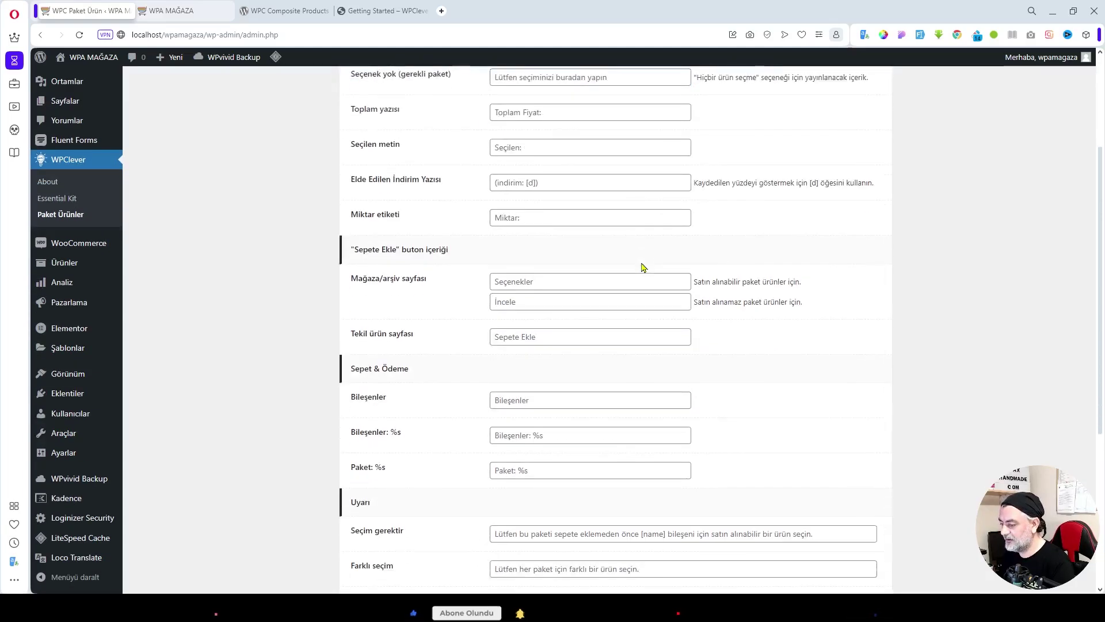
scroll(704, 314, down, 1)
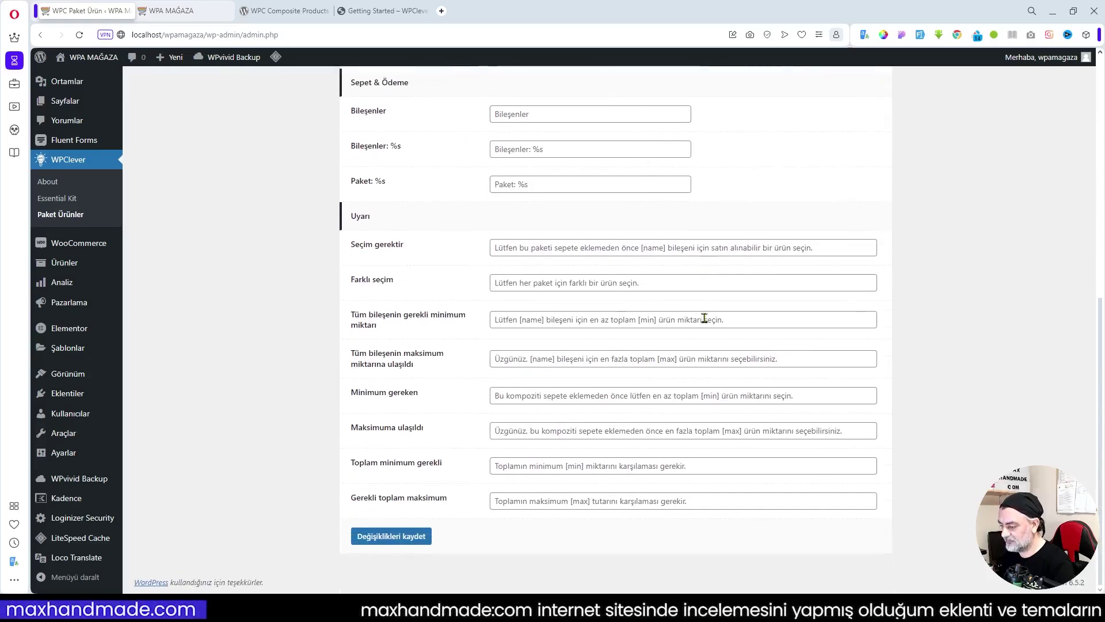
scroll(599, 426, up, 4)
scroll(705, 417, up, 1)
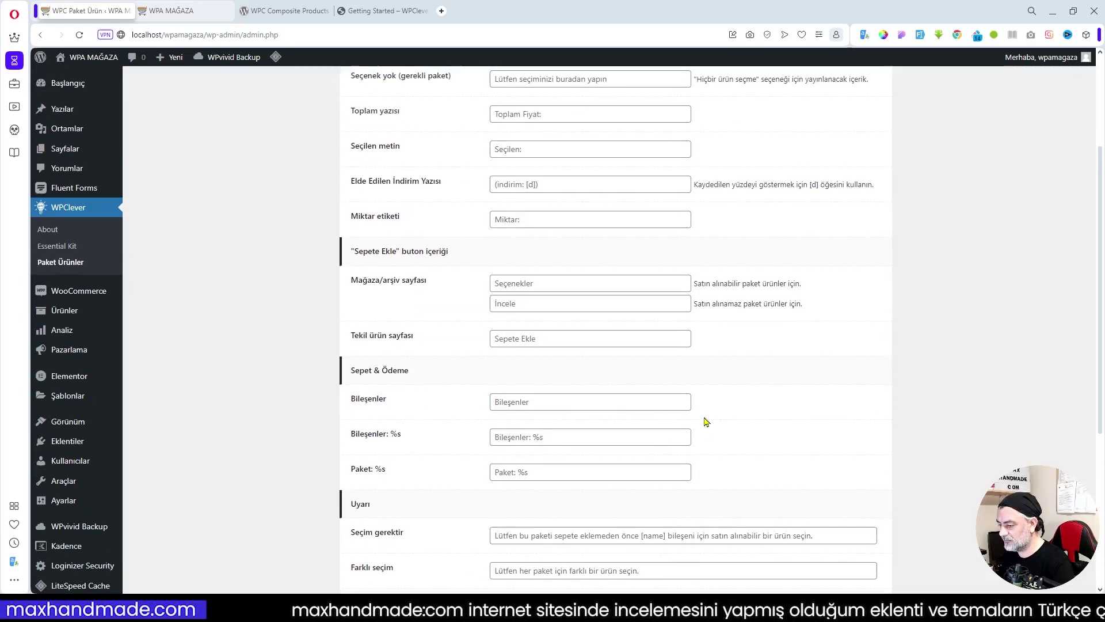
scroll(707, 422, up, 3)
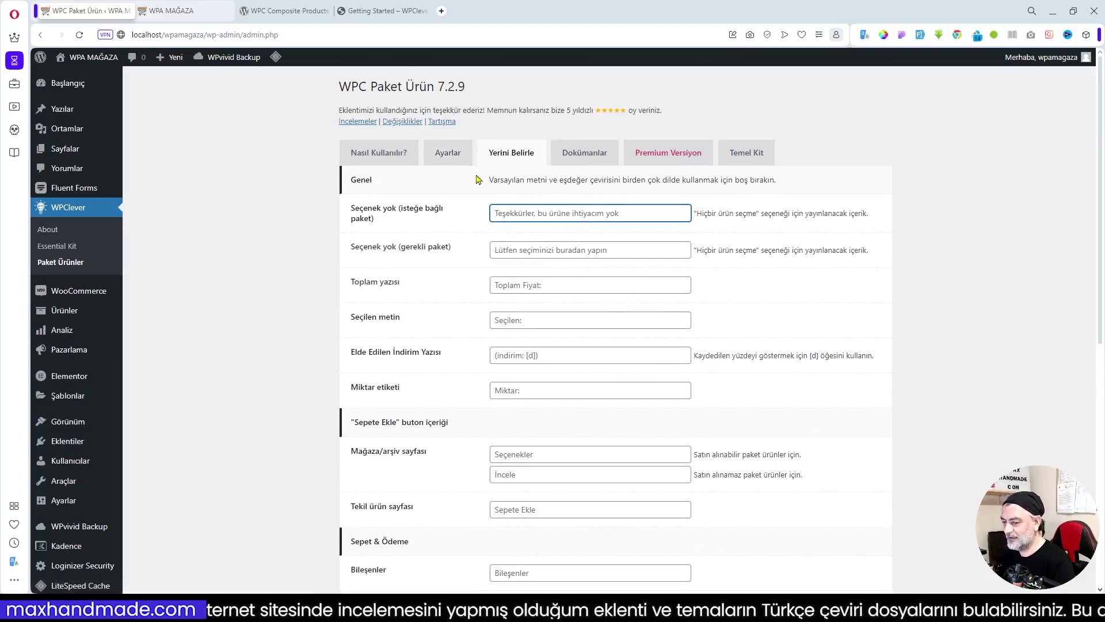
mouse_move(70, 311)
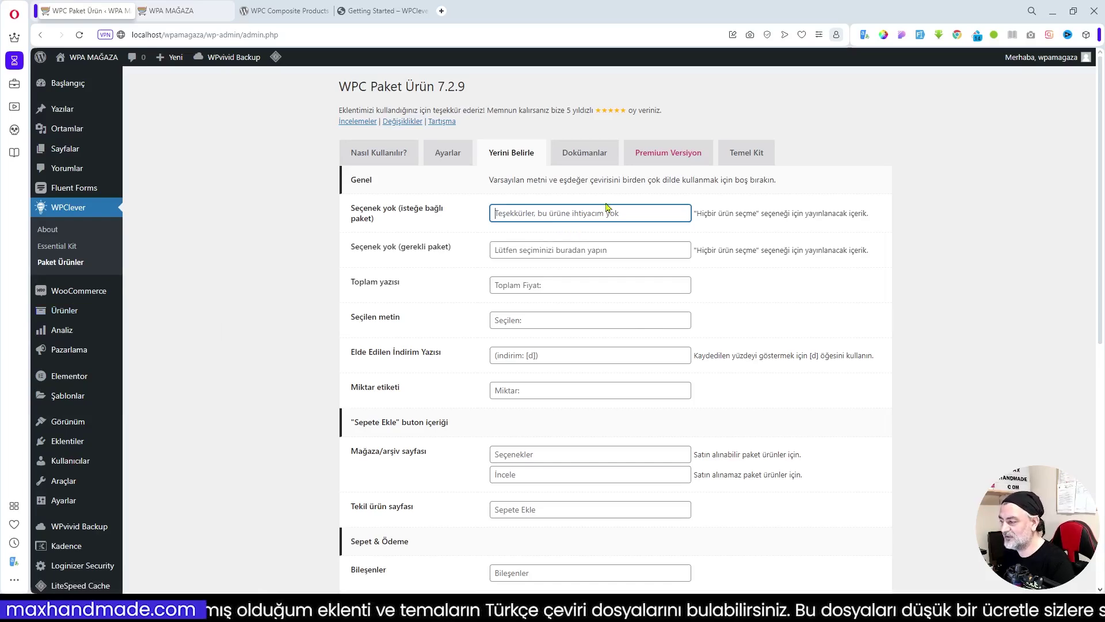
Step: Open the plugin's online documentation, compare it with the Getting Started page, and close it
click(586, 161)
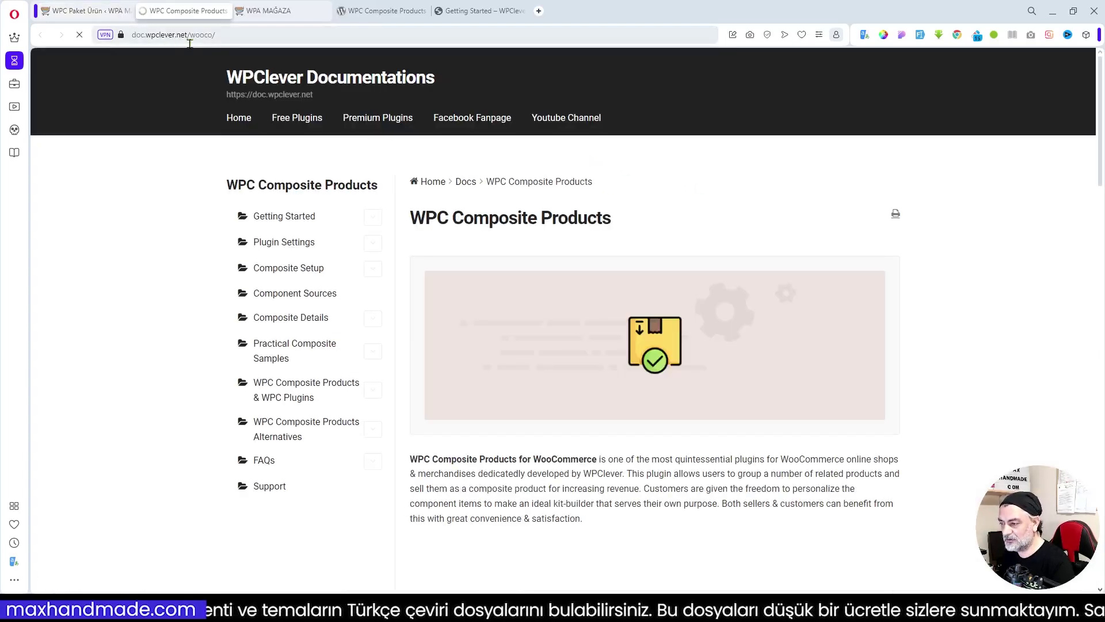
click(466, 11)
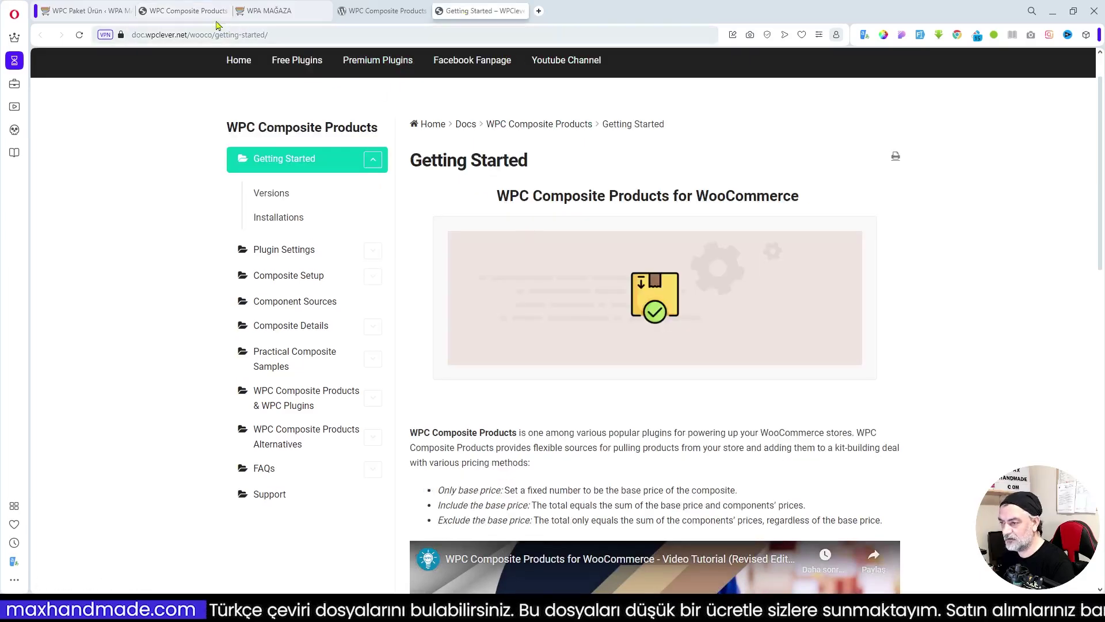
click(184, 10)
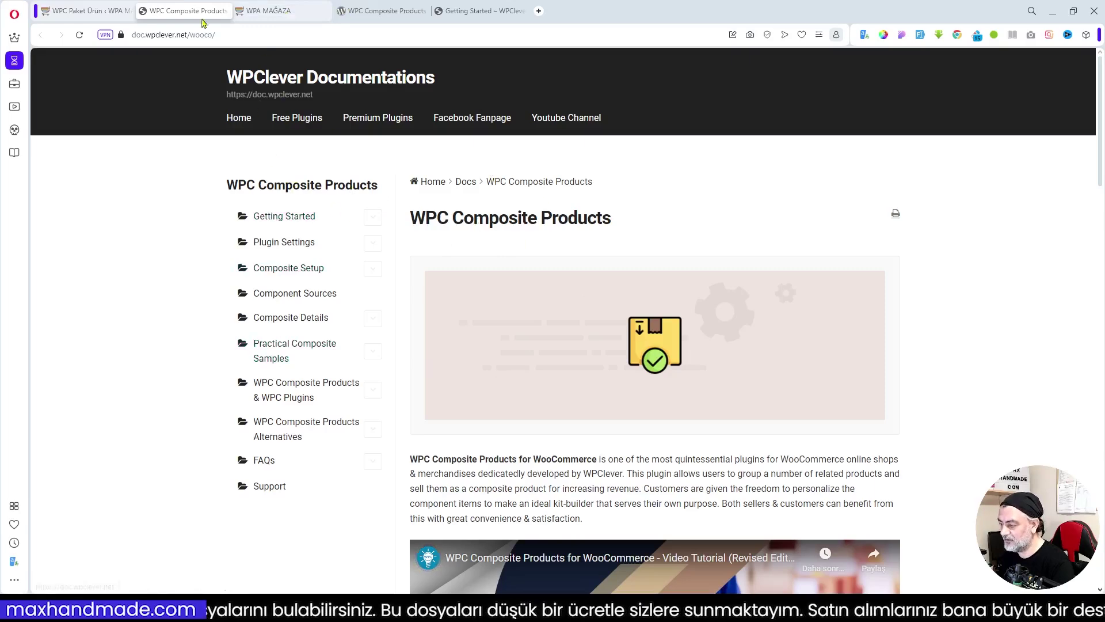
click(225, 10)
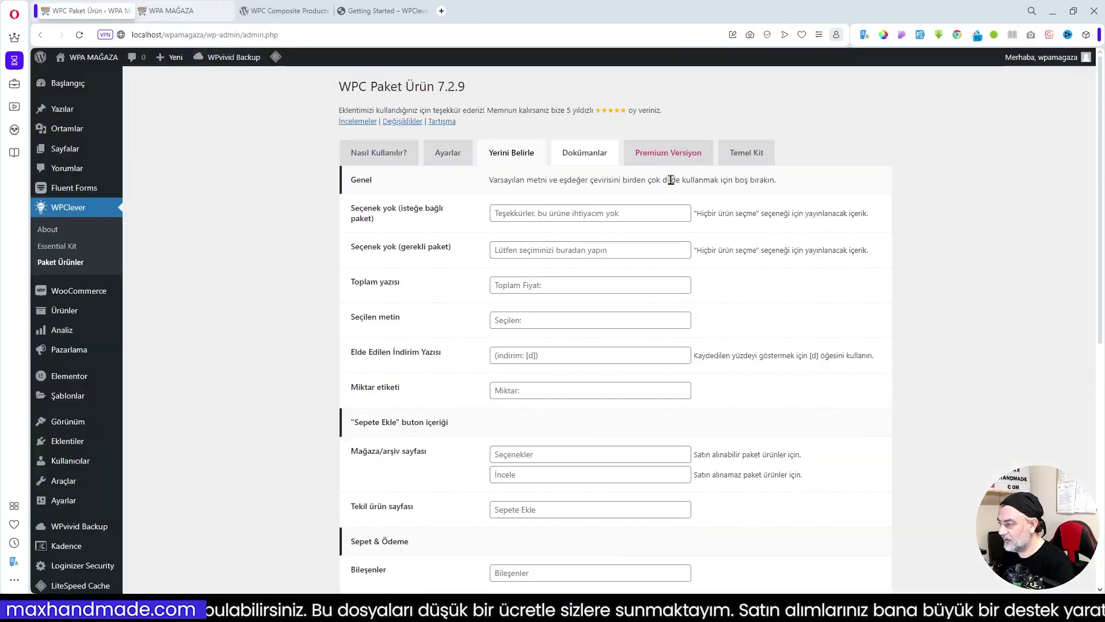
Step: Review the Premium Versiyon extras and look through the Temel Kit list of WPClever plugins
click(671, 156)
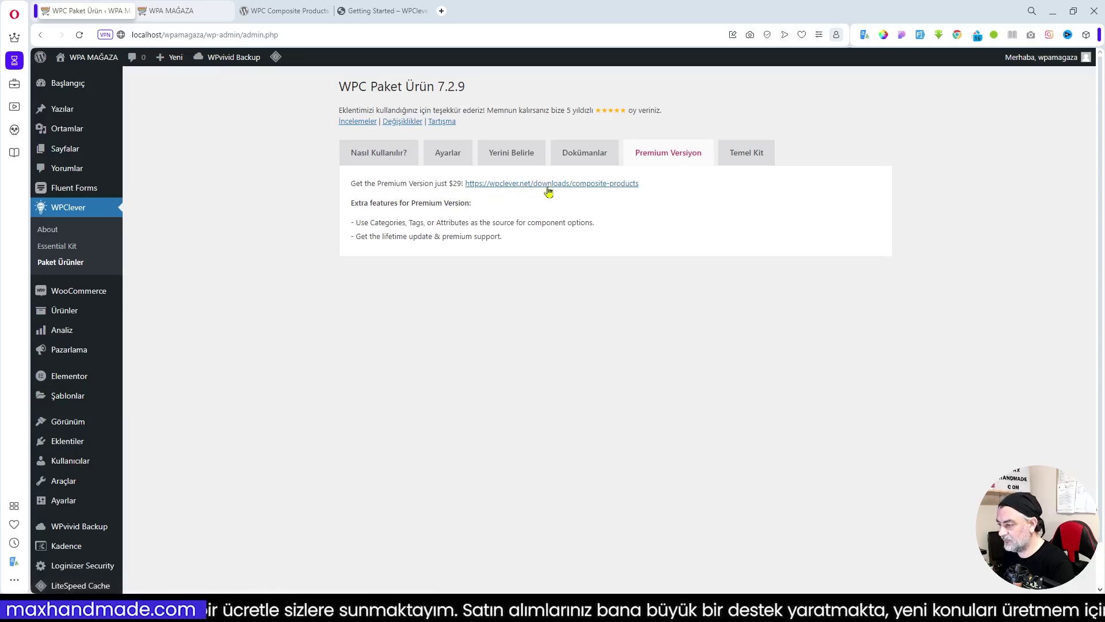
click(751, 153)
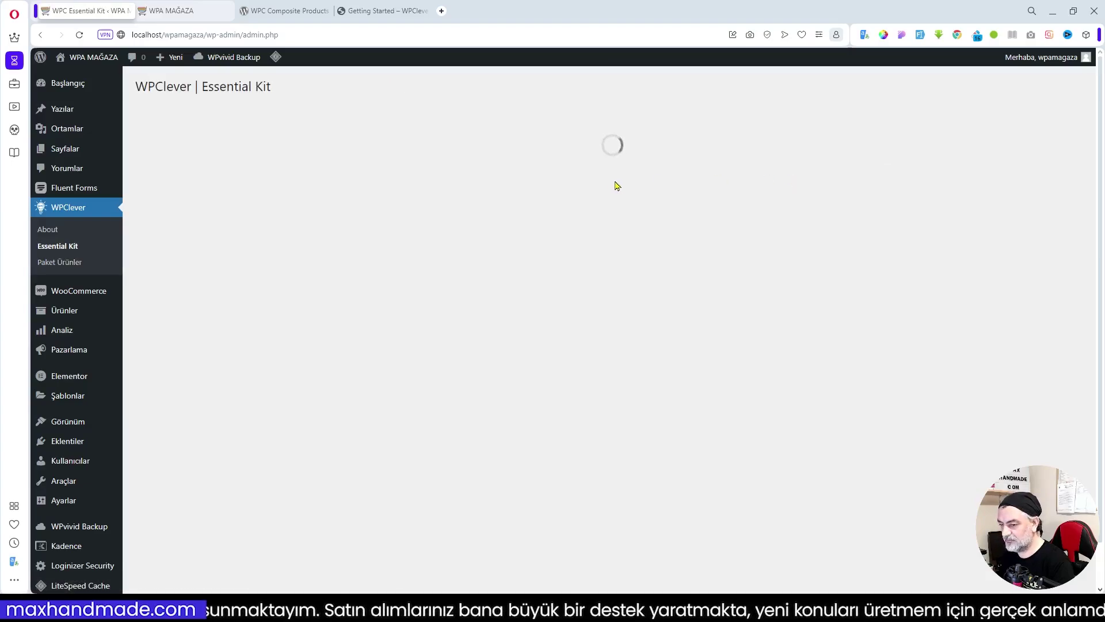
scroll(758, 306, down, 4)
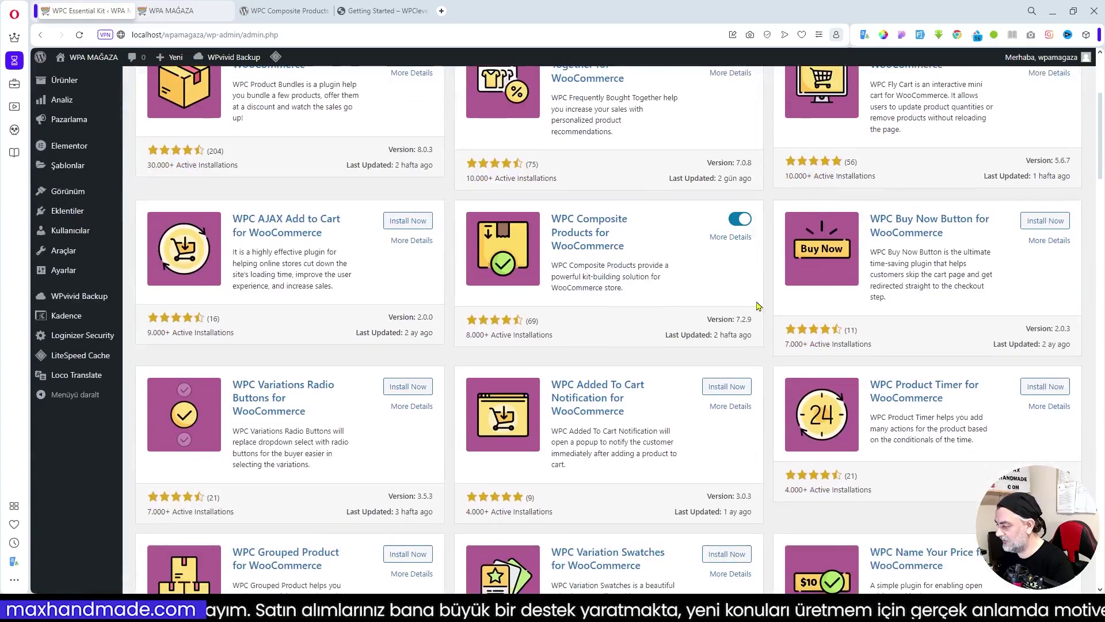
scroll(758, 307, down, 13)
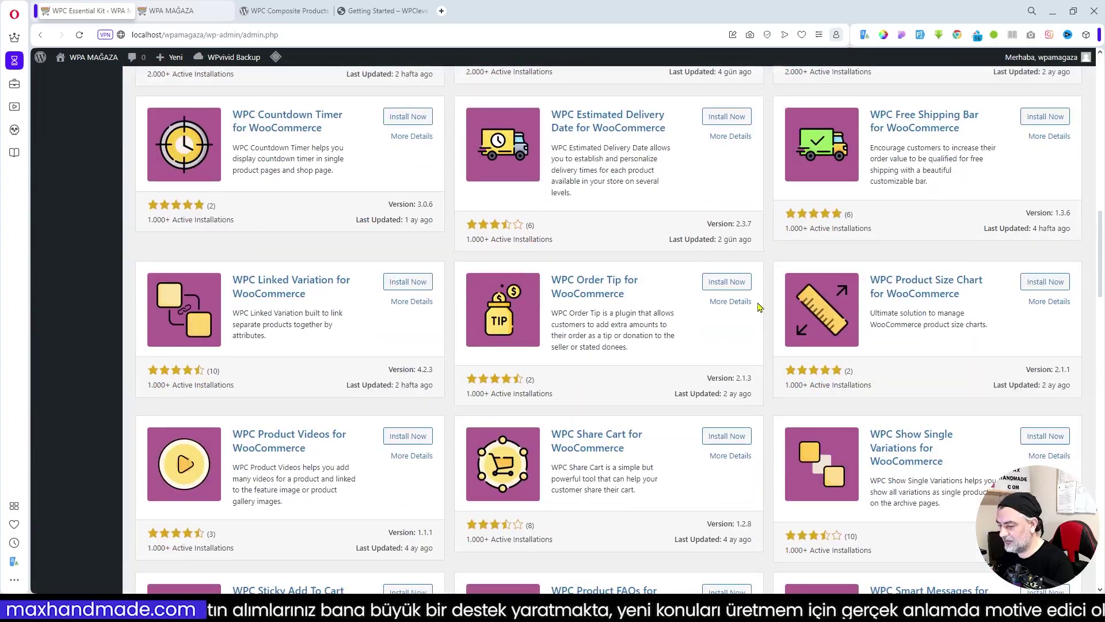
scroll(759, 307, up, 17)
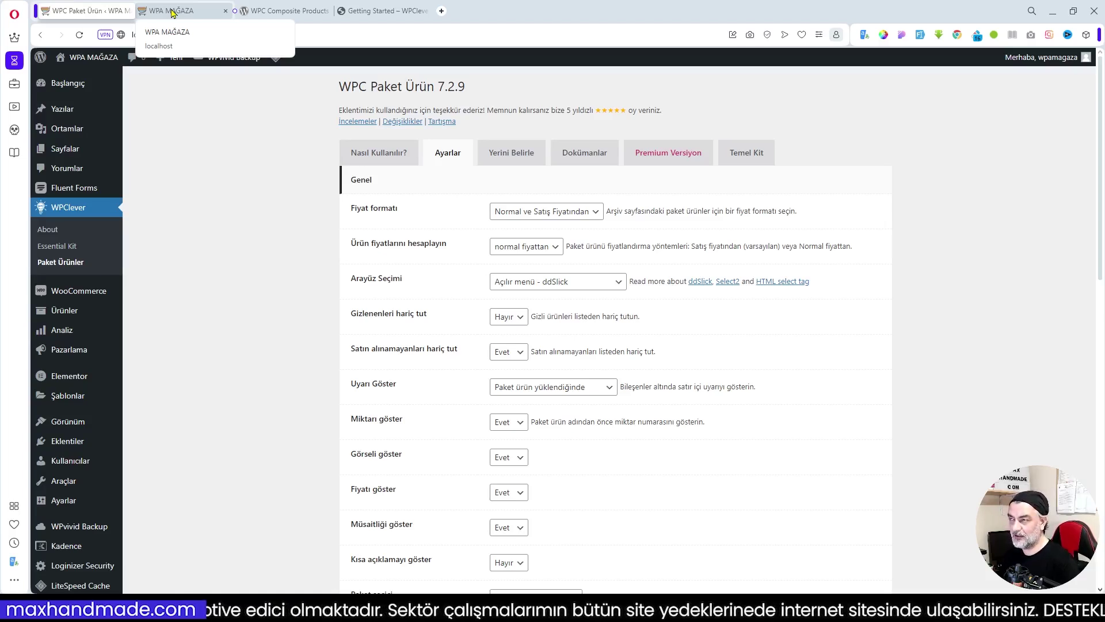
Step: Start a new WooCommerce product and look over its blank editing form
mouse_move(94, 317)
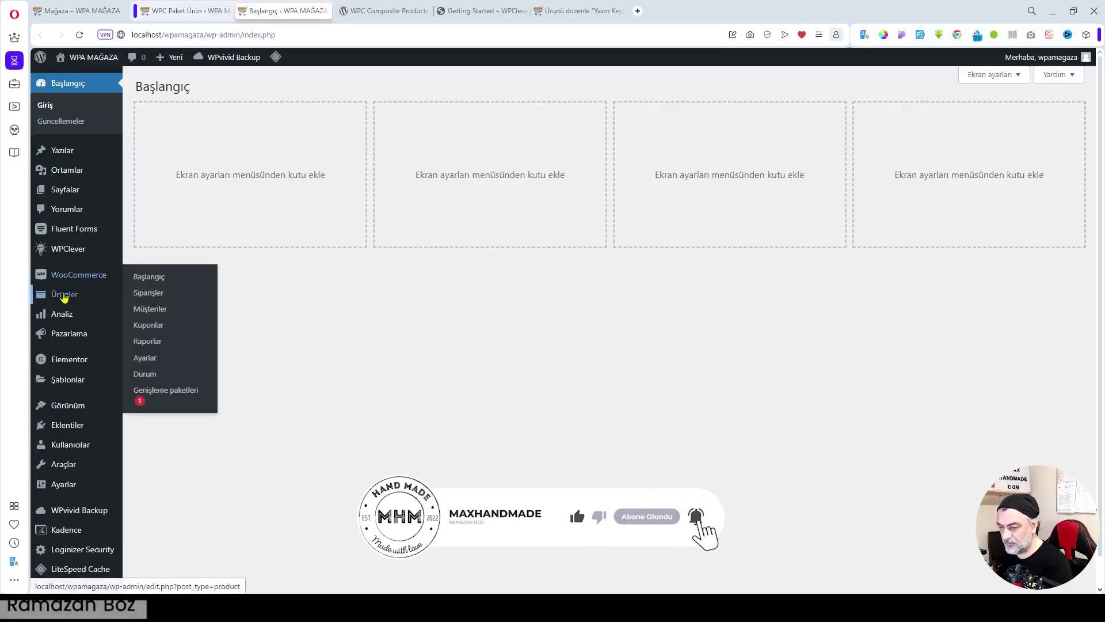
mouse_move(77, 294)
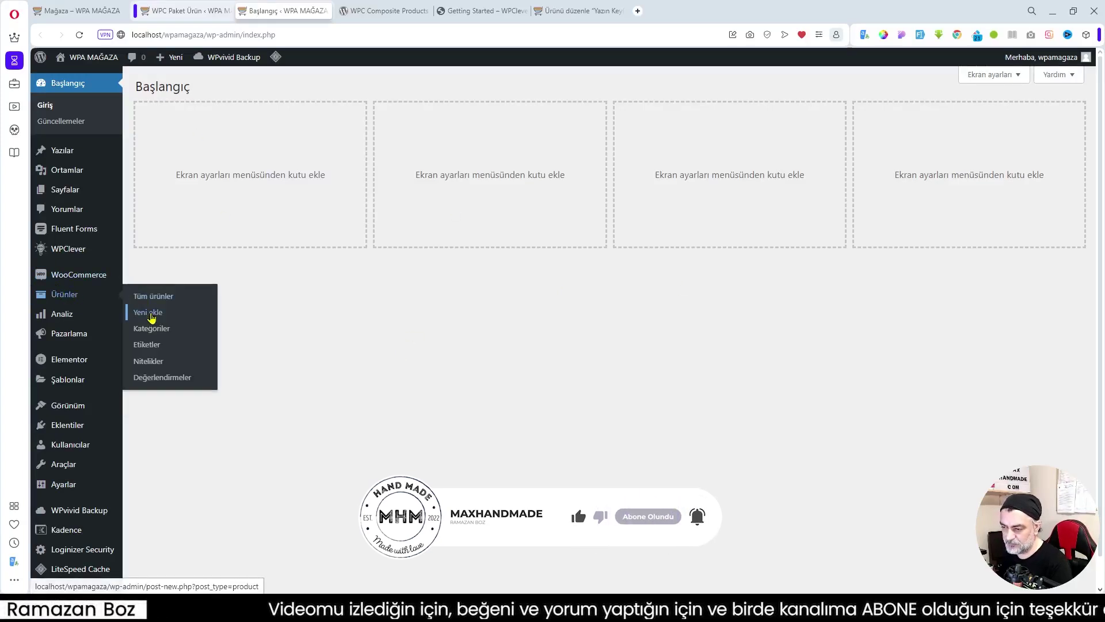
click(151, 317)
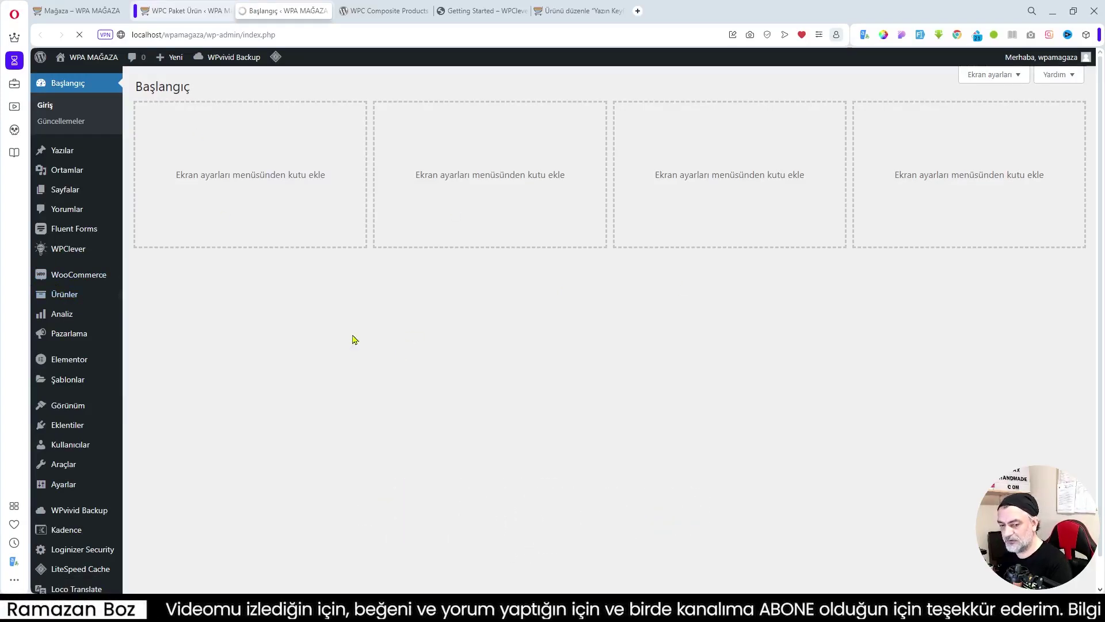
scroll(712, 464, down, 1)
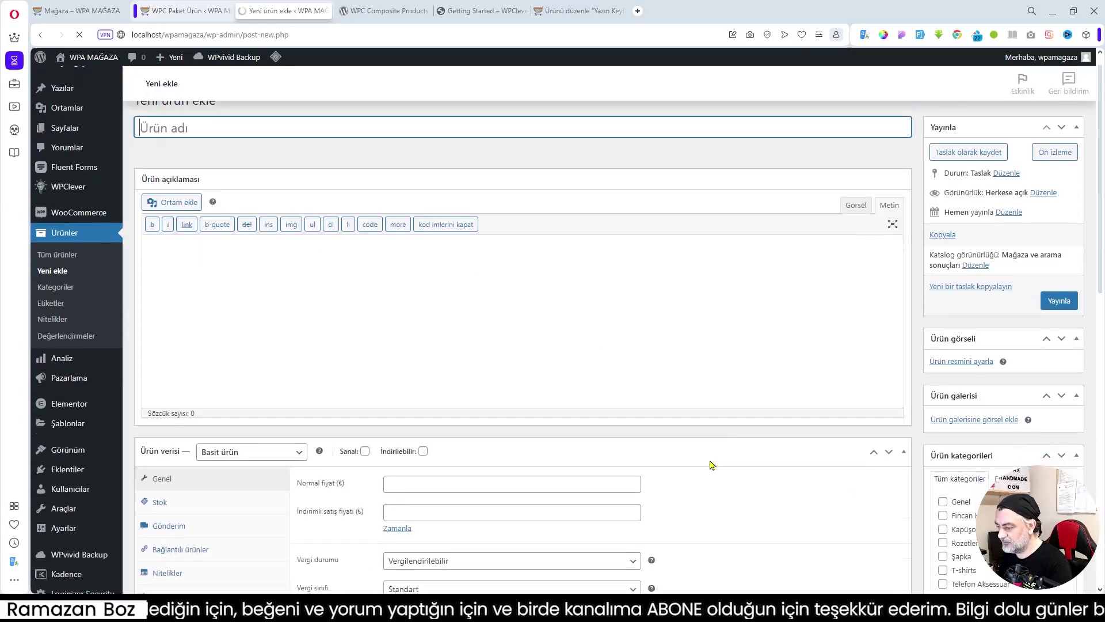
scroll(713, 464, down, 4)
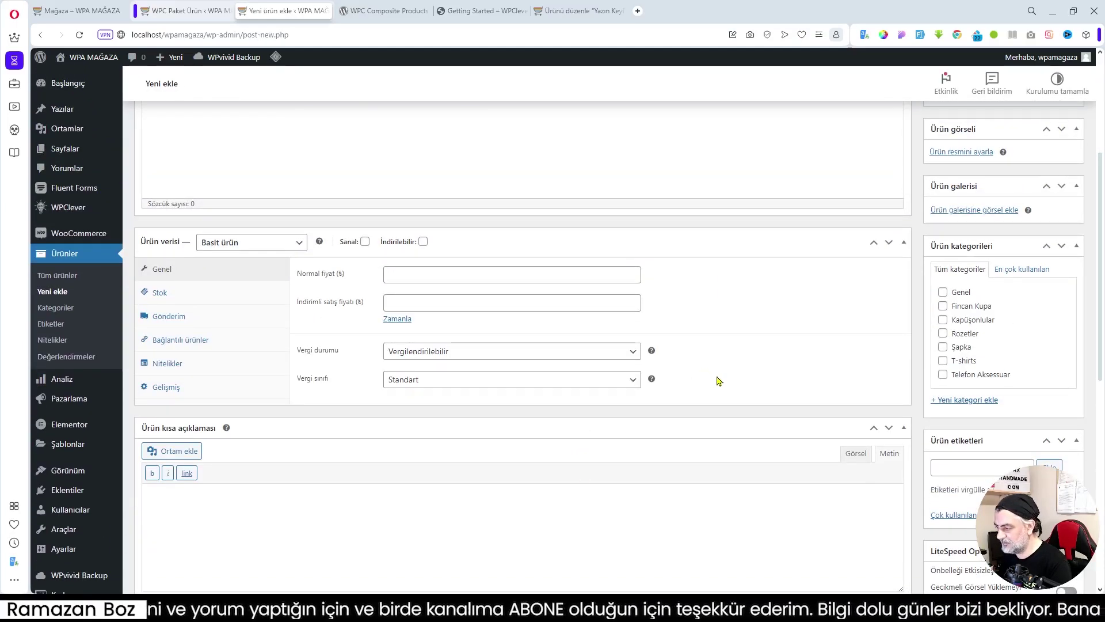
scroll(719, 380, up, 4)
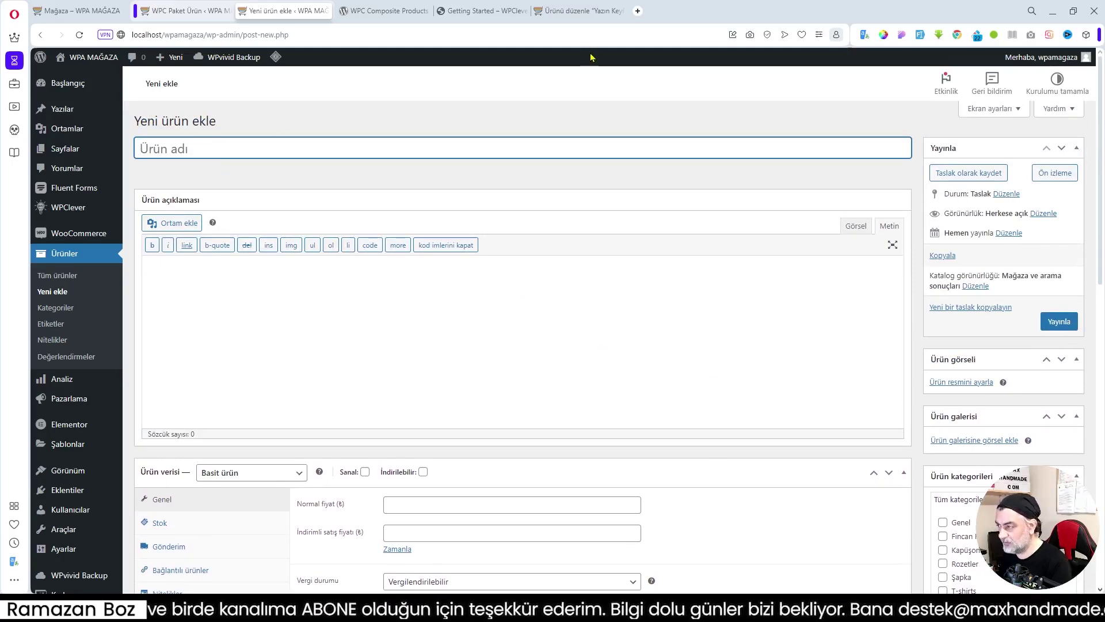
Step: Name the new product "Yazlık Spor Paketi Versiyon1", copying the package name from the existing product on the magaza.wpalemi.com site
click(575, 10)
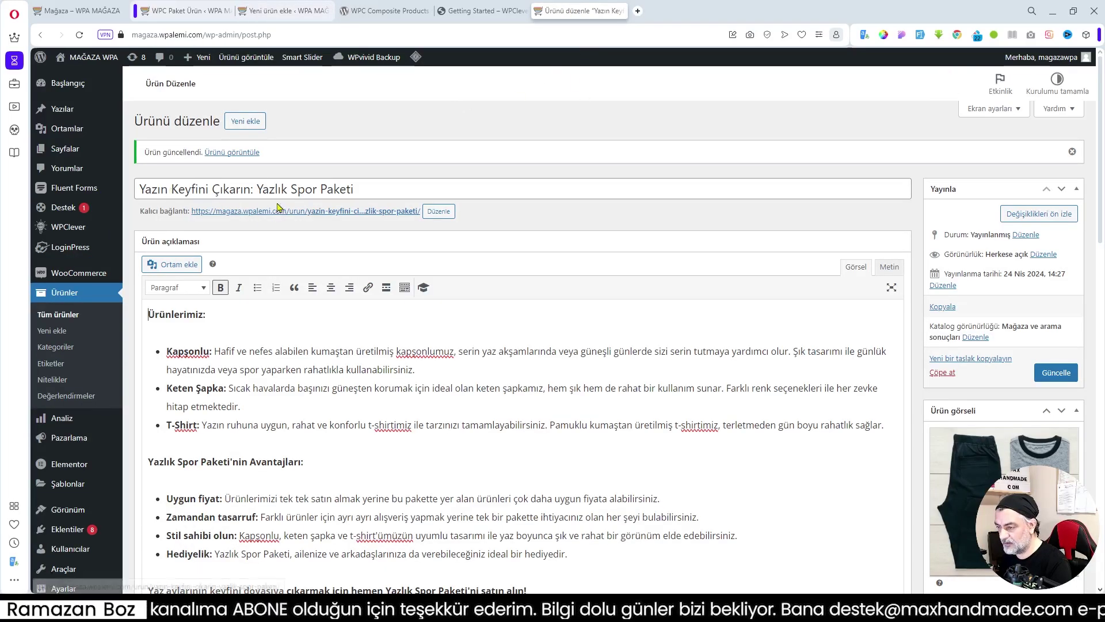
drag(257, 190, 356, 192)
key(ctrl+c)
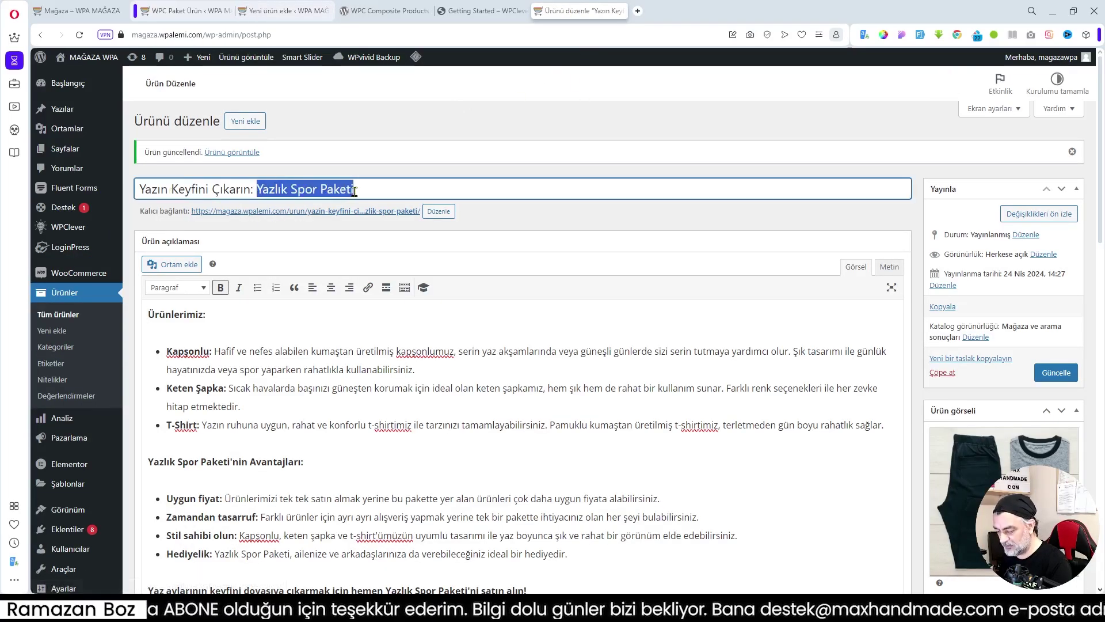
click(288, 11)
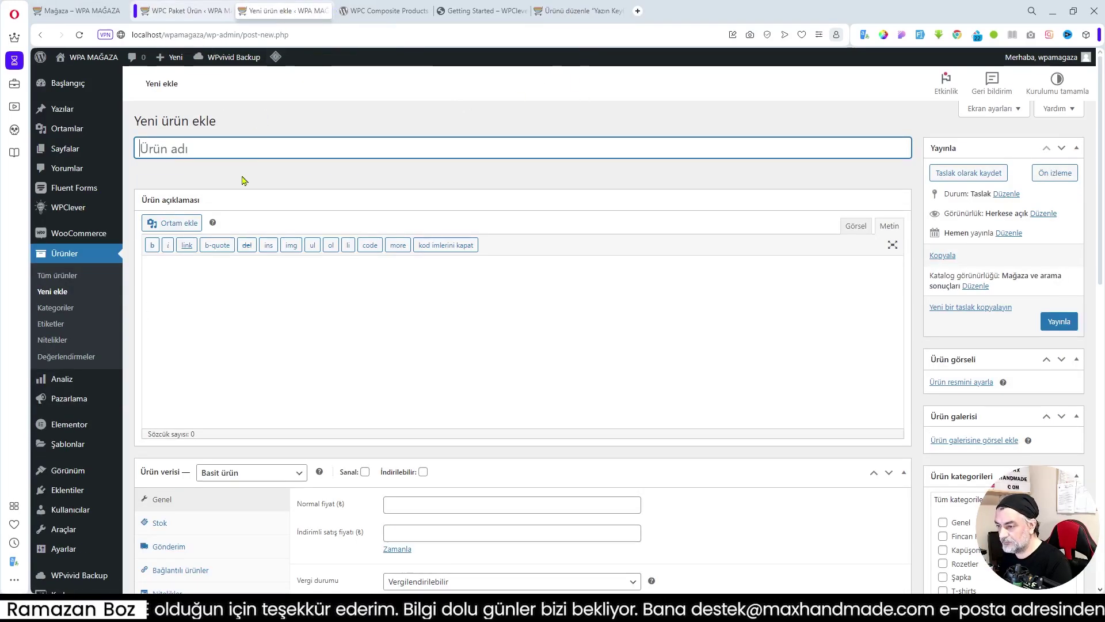
key(ctrl+v)
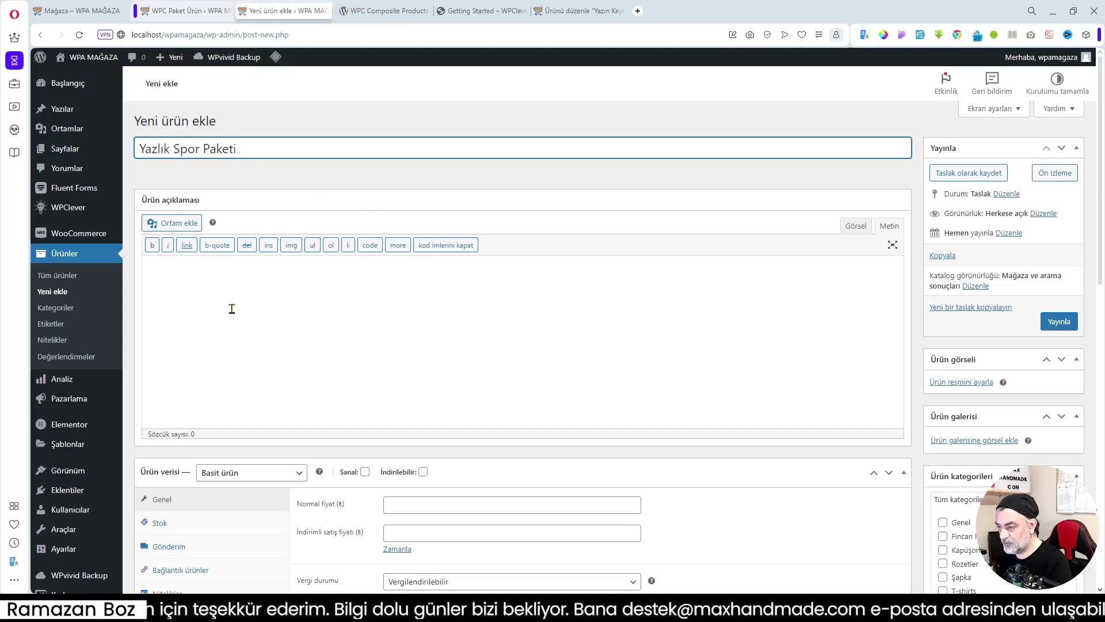
text(Ve)
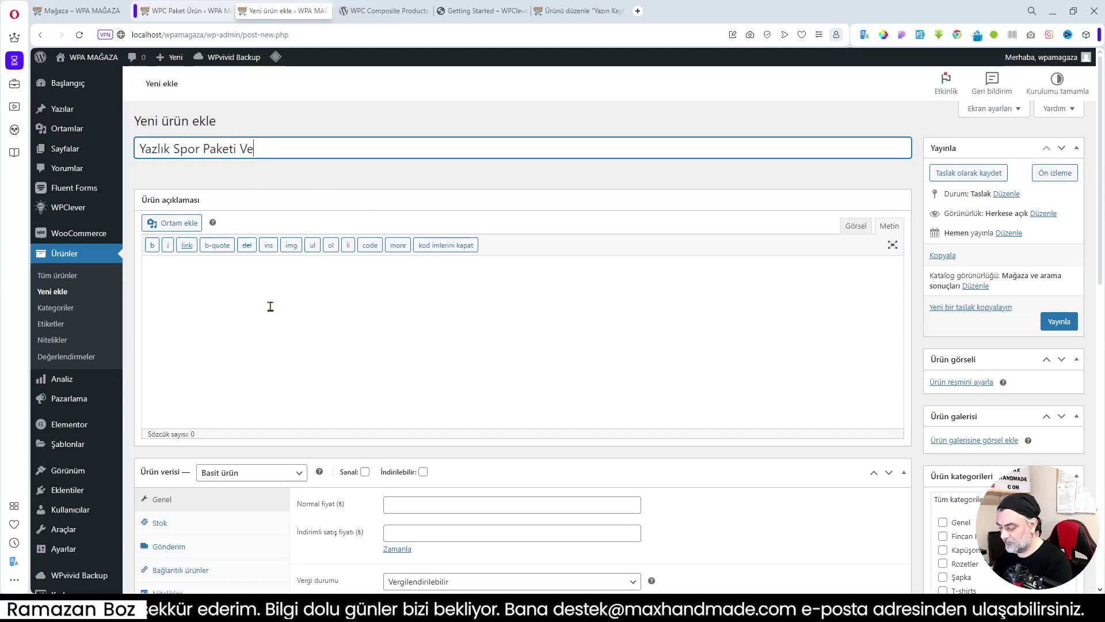
text(rsiyon)
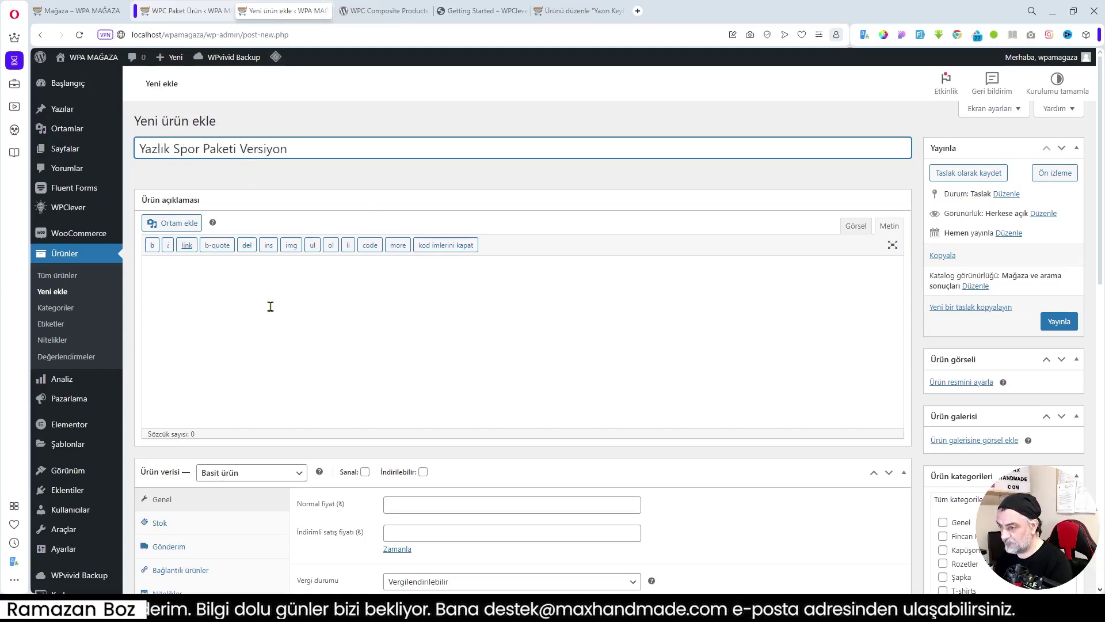
text(1)
click(340, 315)
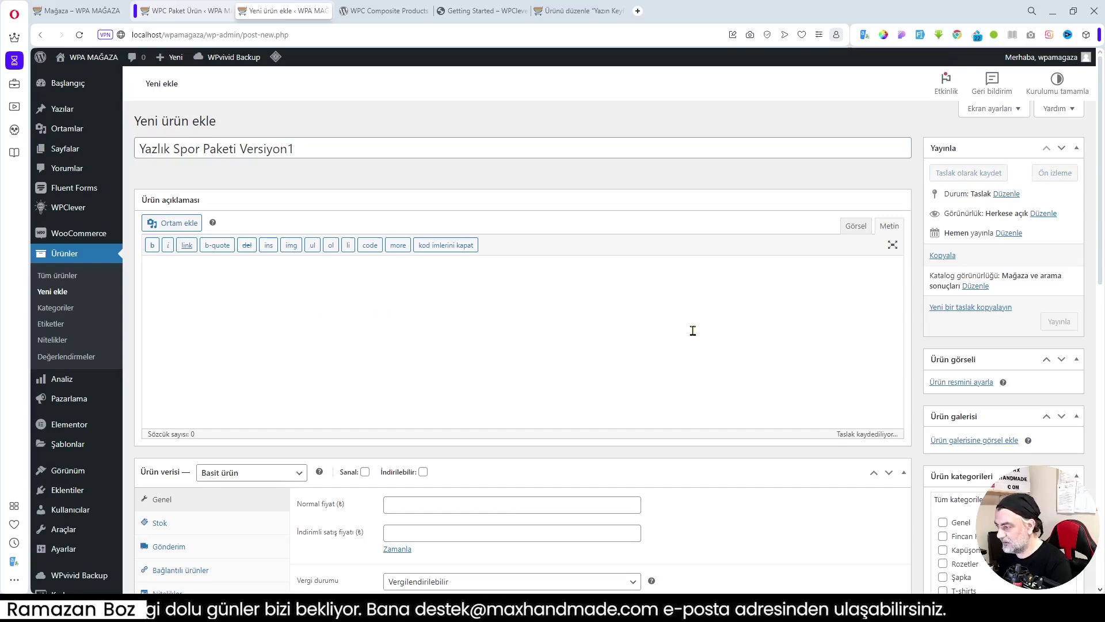
Step: Copy the full description of the existing Yazlık Spor Paketi product into the new product's description and show it in the Görsel editor
click(579, 11)
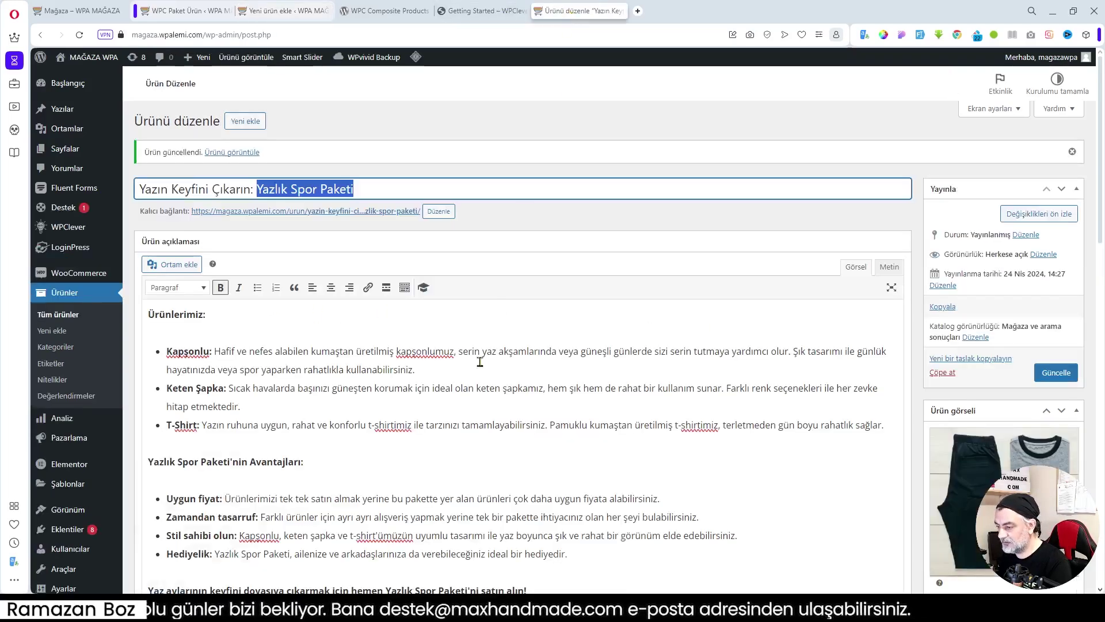
click(690, 395)
key(ctrl+a)
key(ctrl+c)
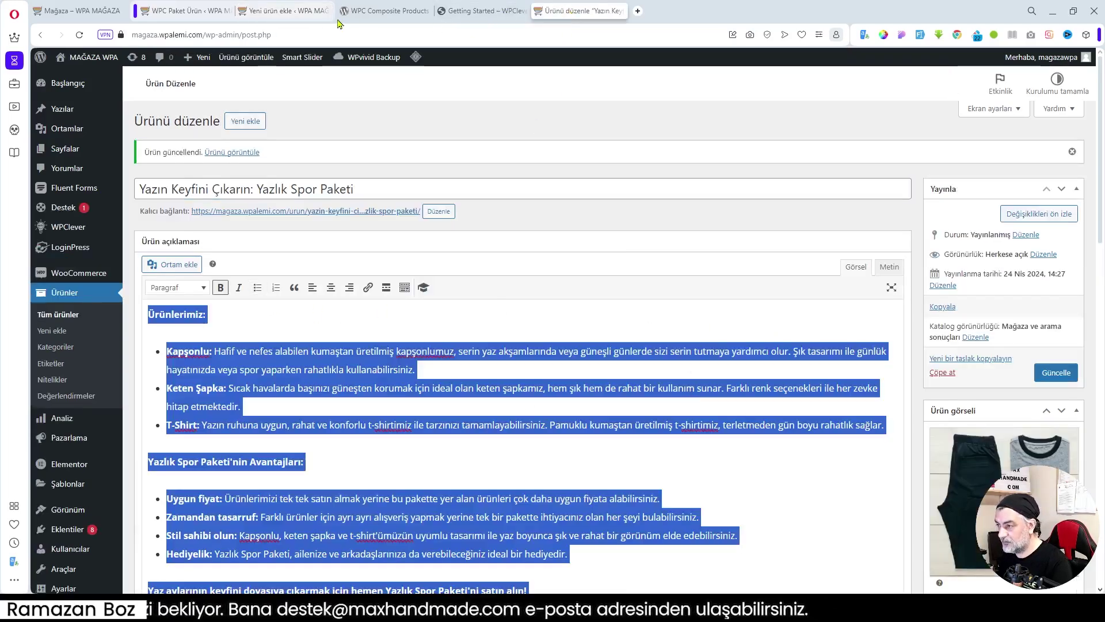
click(282, 11)
click(228, 301)
key(ctrl+v)
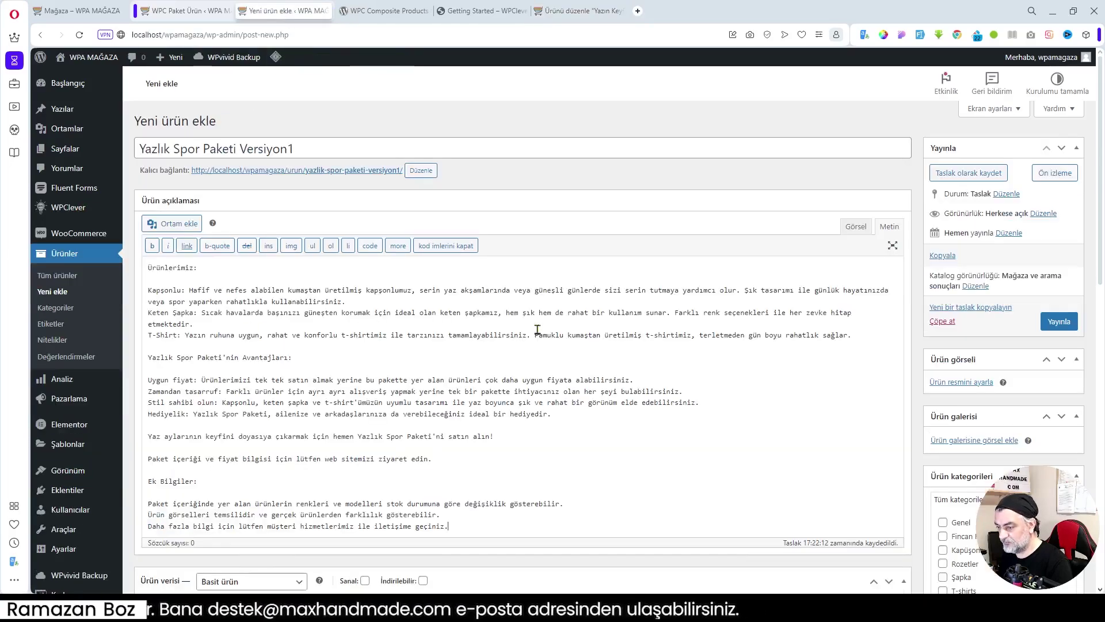
click(856, 227)
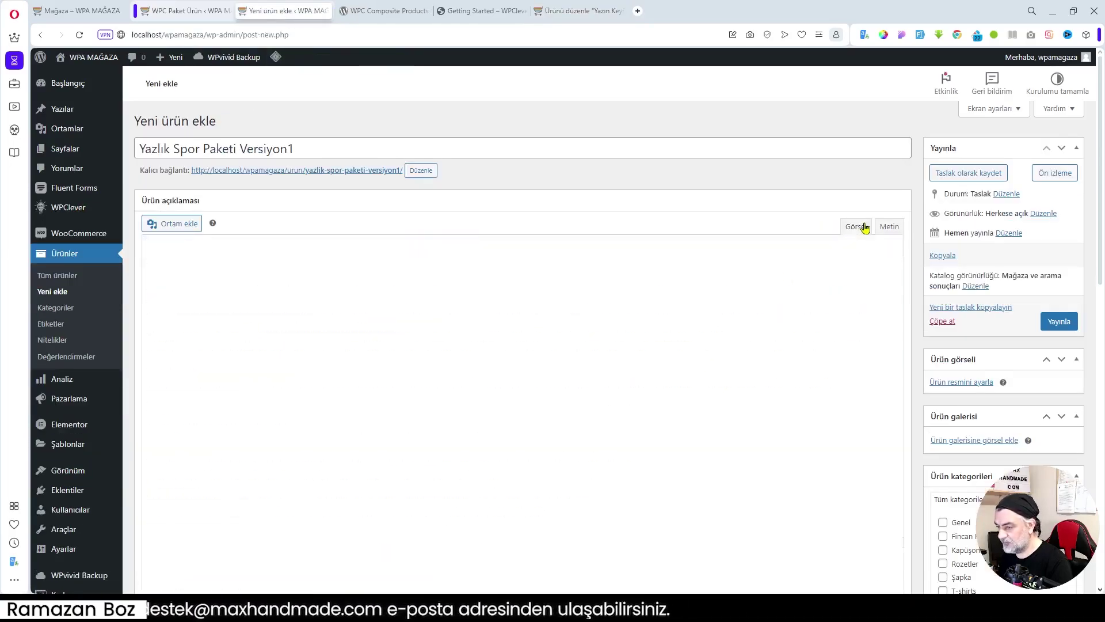
Step: Copy the existing Yazlık Spor Paketi product's short description into the new product's short description, using the Görsel editor
scroll(858, 224, down, 5)
scroll(572, 229, up, 3)
scroll(763, 305, up, 3)
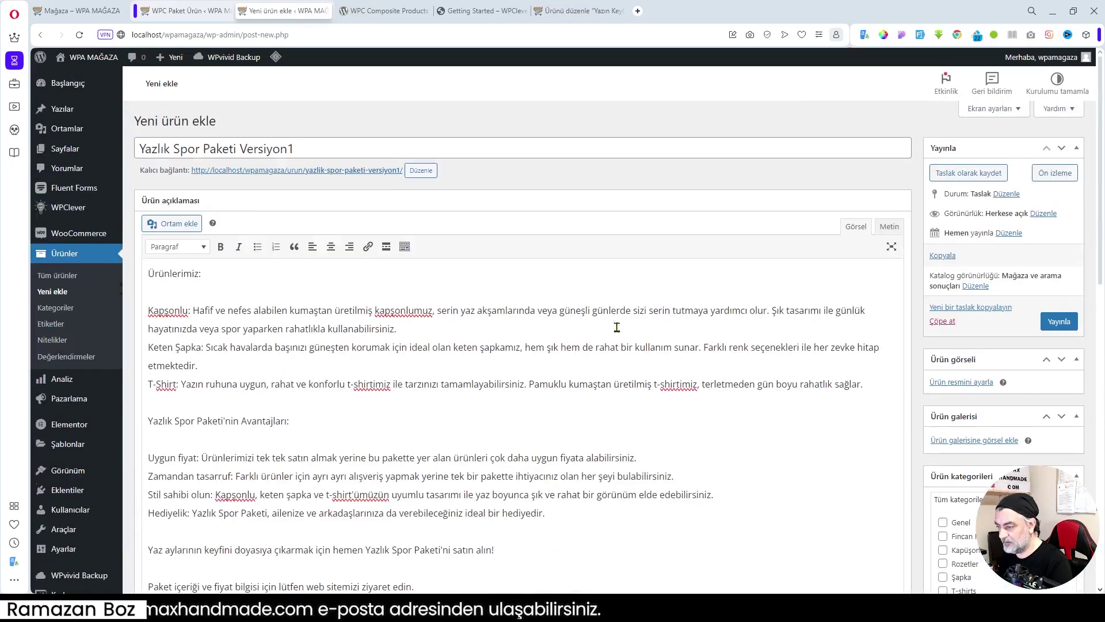
scroll(712, 382, down, 12)
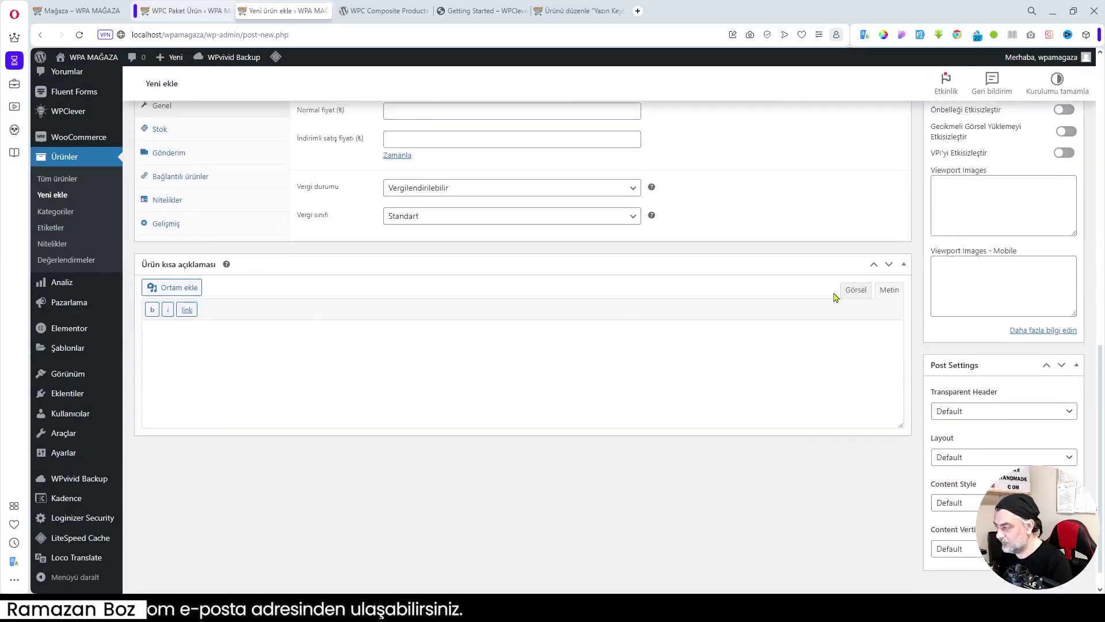
click(856, 290)
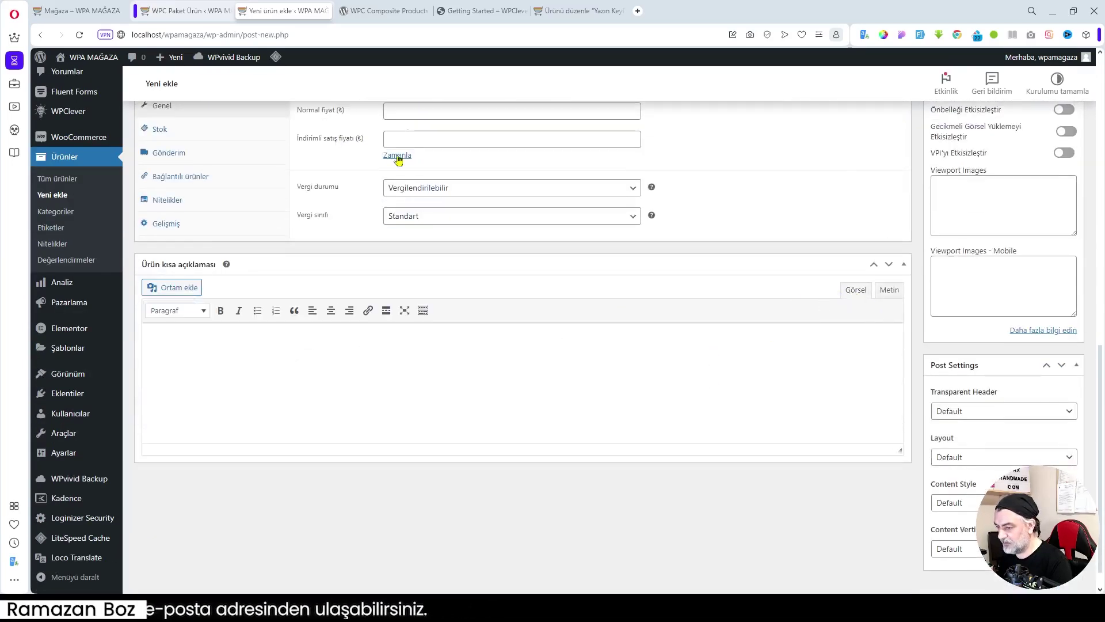
click(566, 11)
scroll(621, 361, down, 10)
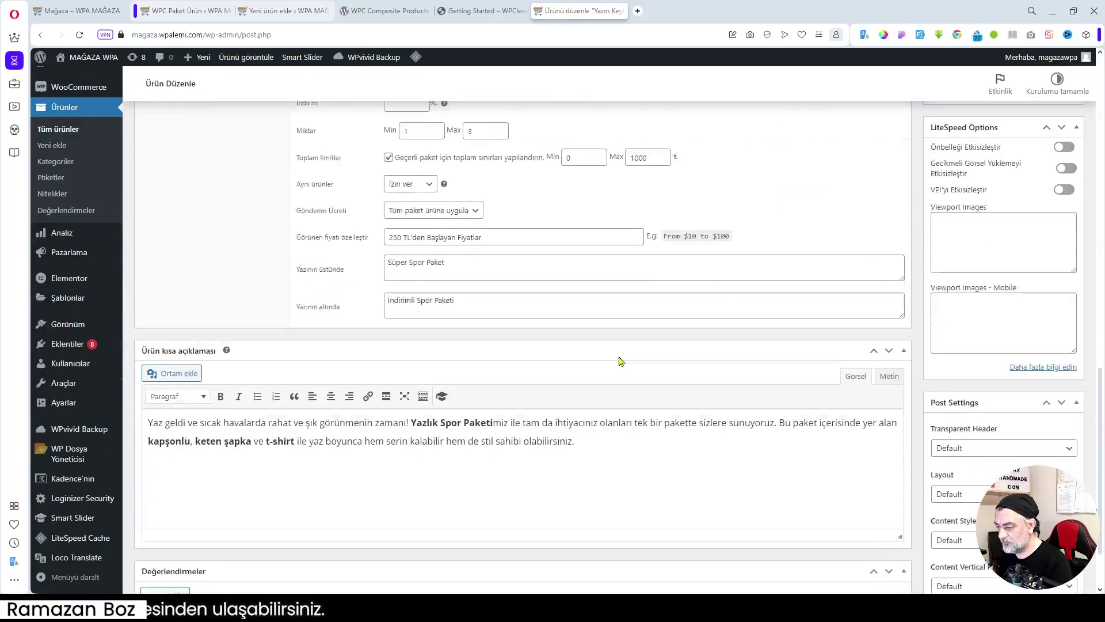
scroll(620, 361, down, 2)
click(261, 377)
key(ctrl+a)
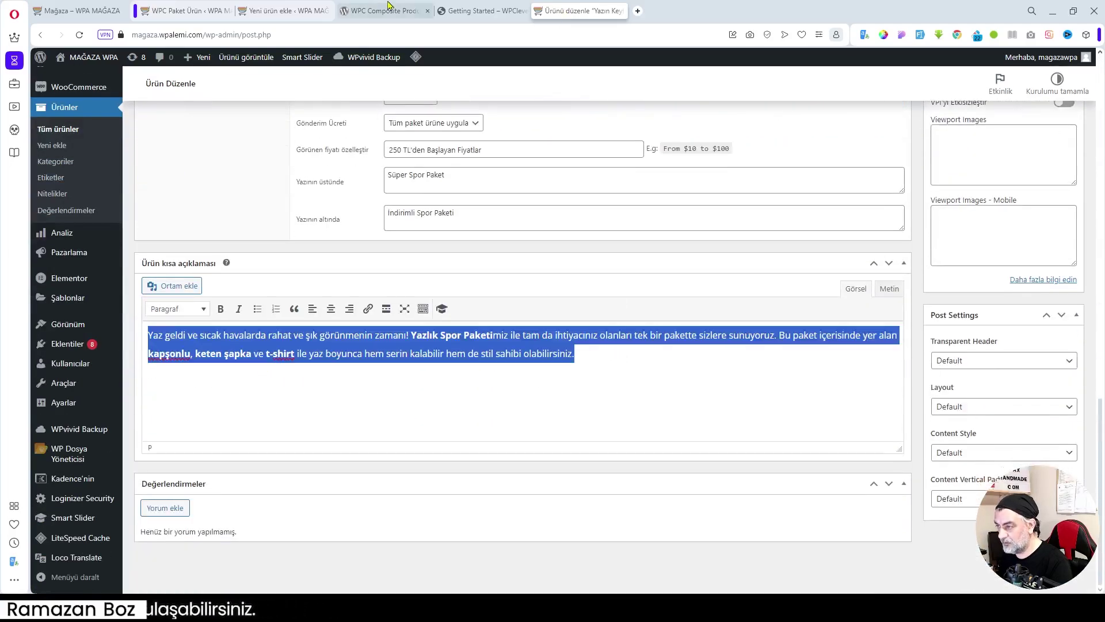
click(284, 11)
key(ctrl+v)
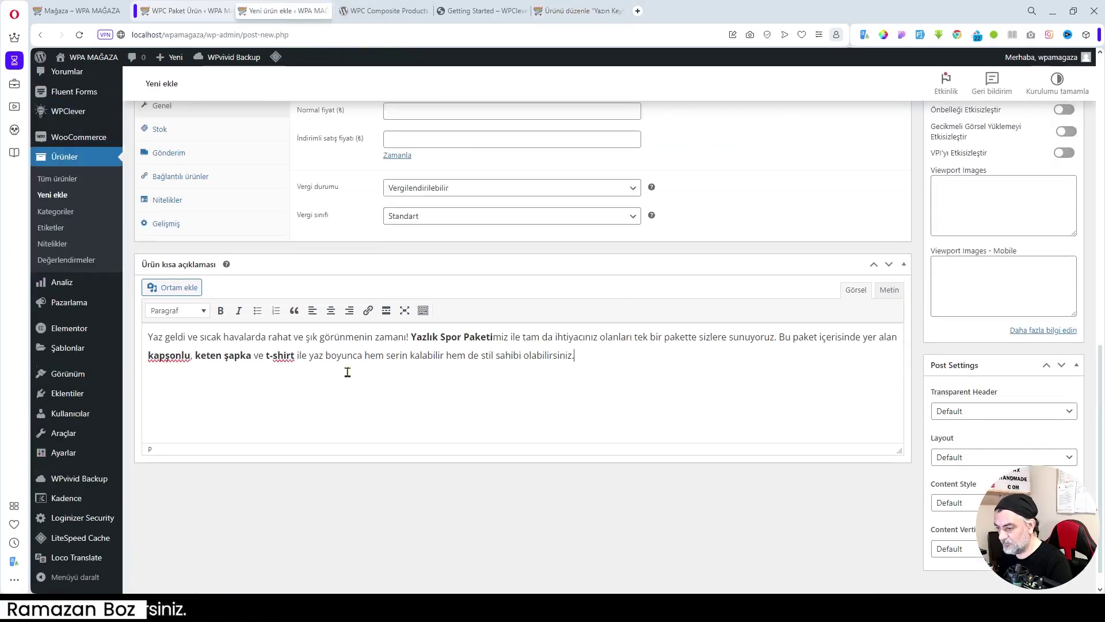
Step: Assign the new product to the Genel category
scroll(651, 374, up, 5)
scroll(687, 361, up, 10)
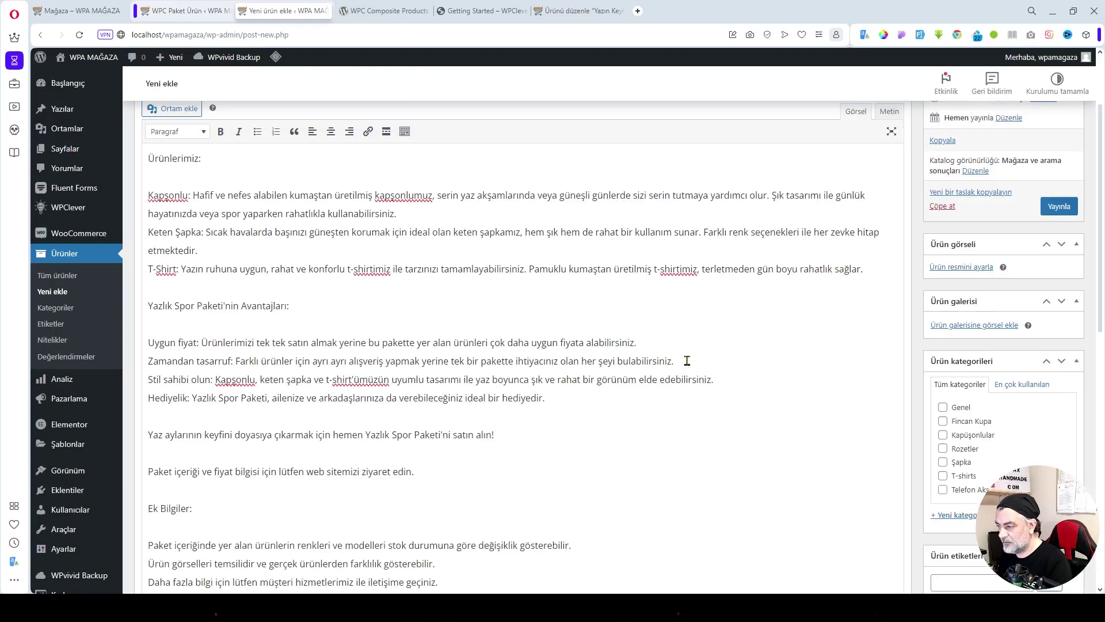
scroll(727, 331, down, 3)
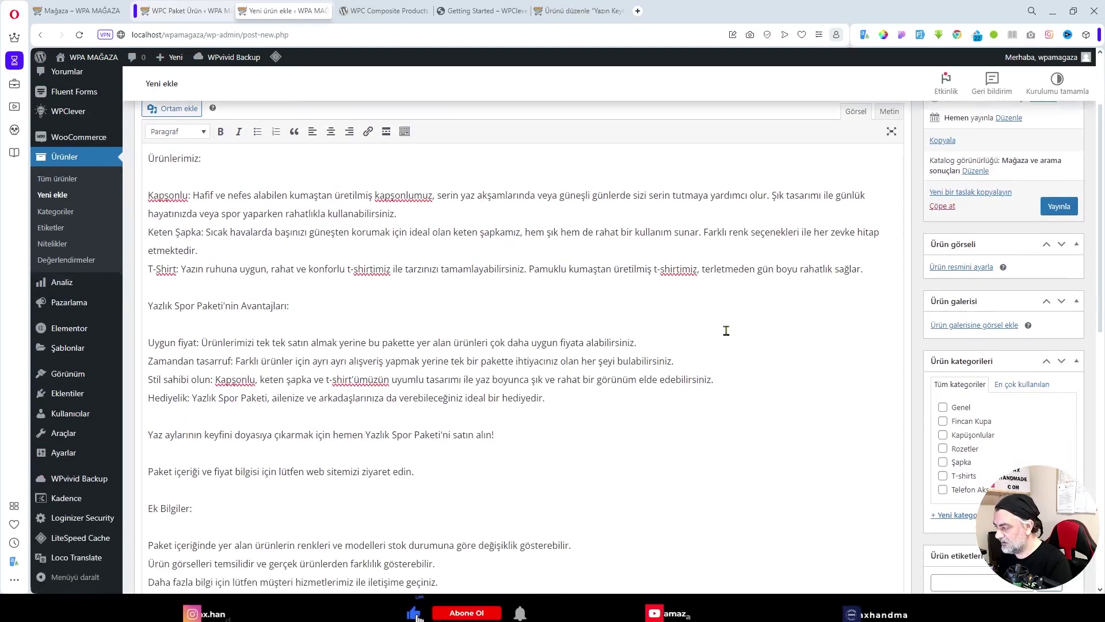
scroll(557, 309, down, 5)
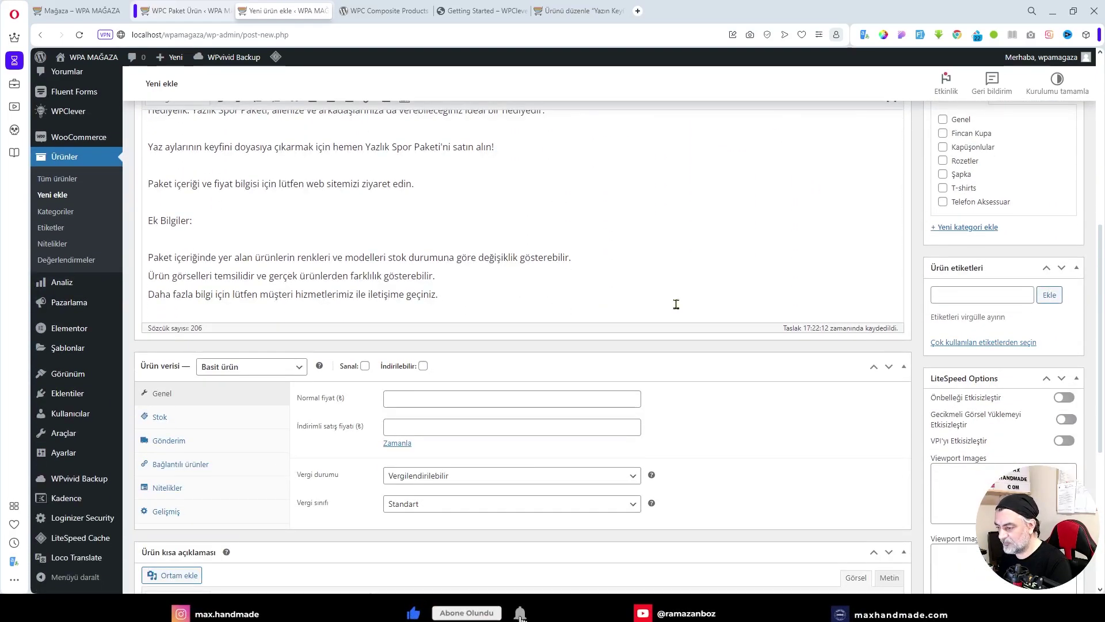
scroll(676, 306, up, 3)
click(943, 292)
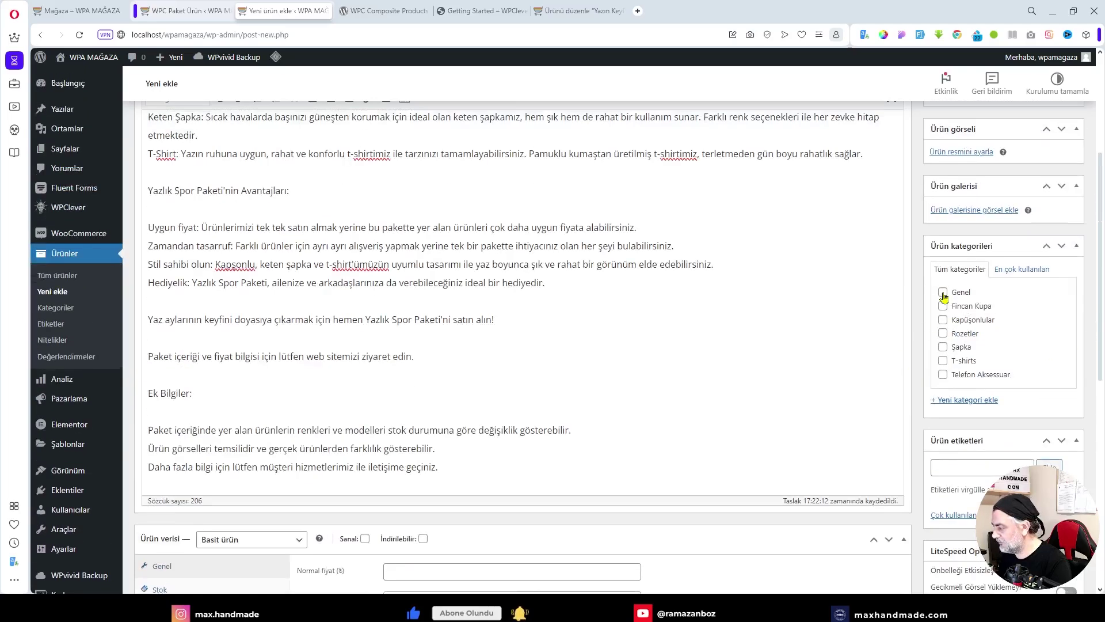
Step: Upload spor_paket.webp to the media library and set it as the product image
scroll(1003, 310, up, 2)
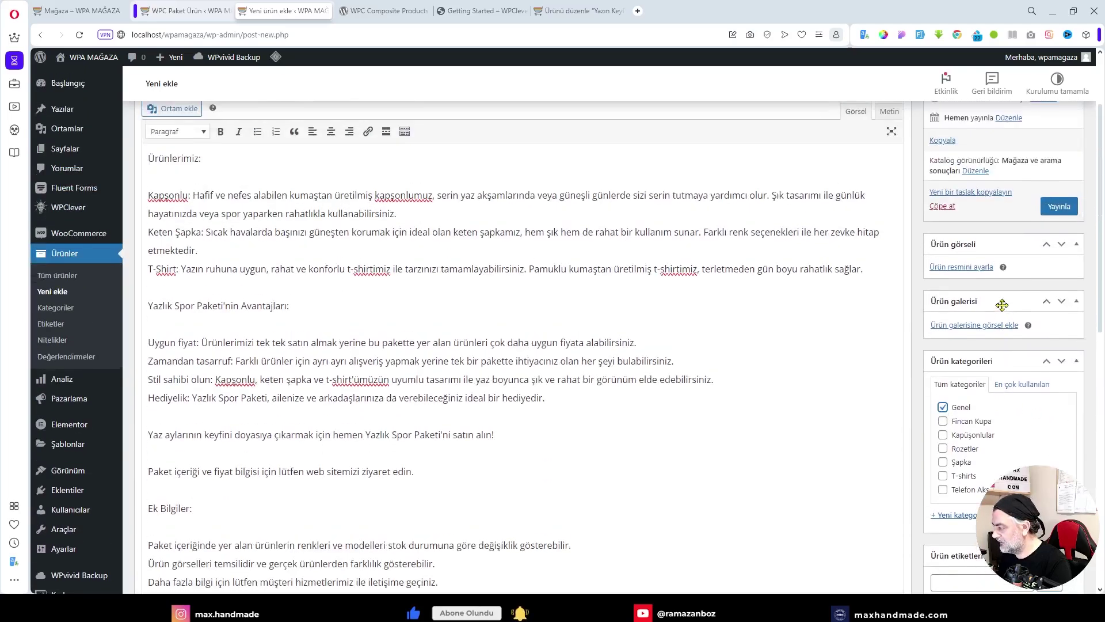
click(955, 268)
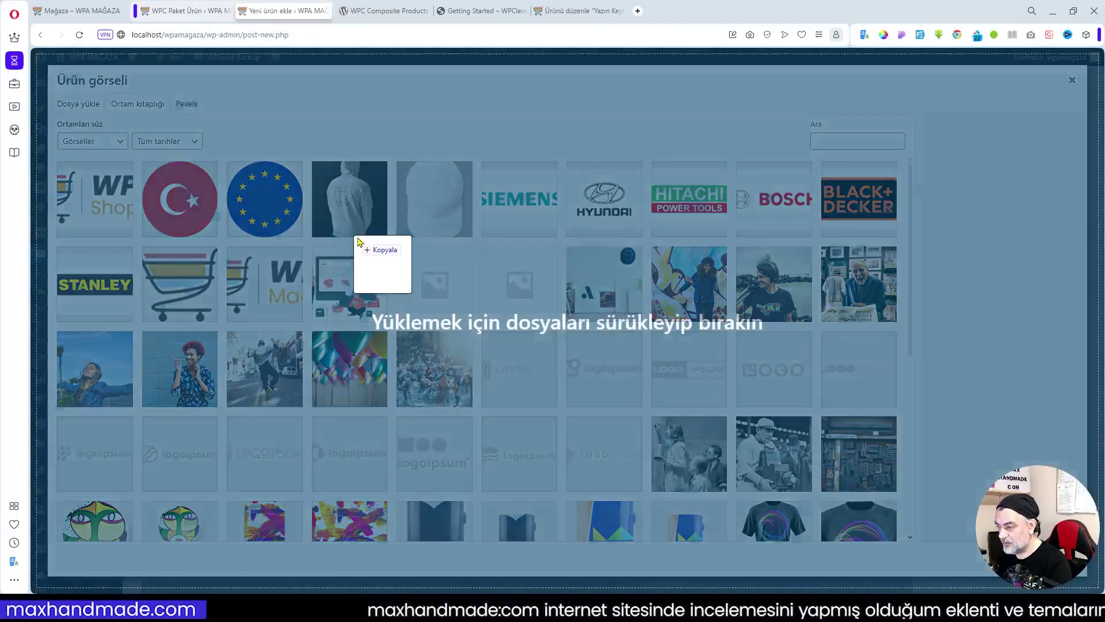
drag(357, 239, 403, 247)
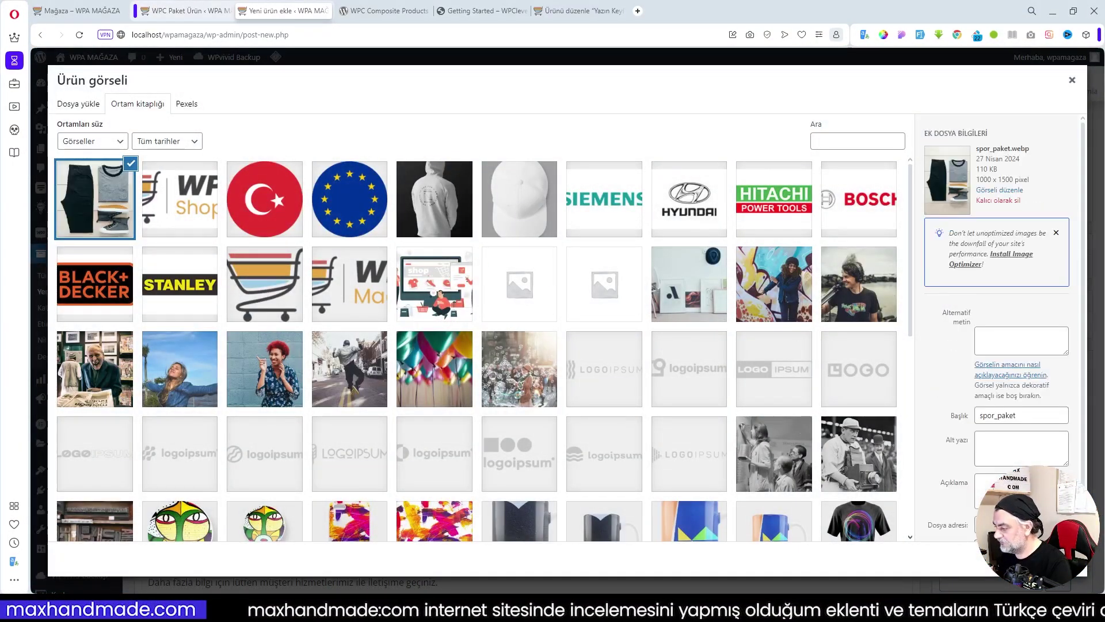
key(Escape)
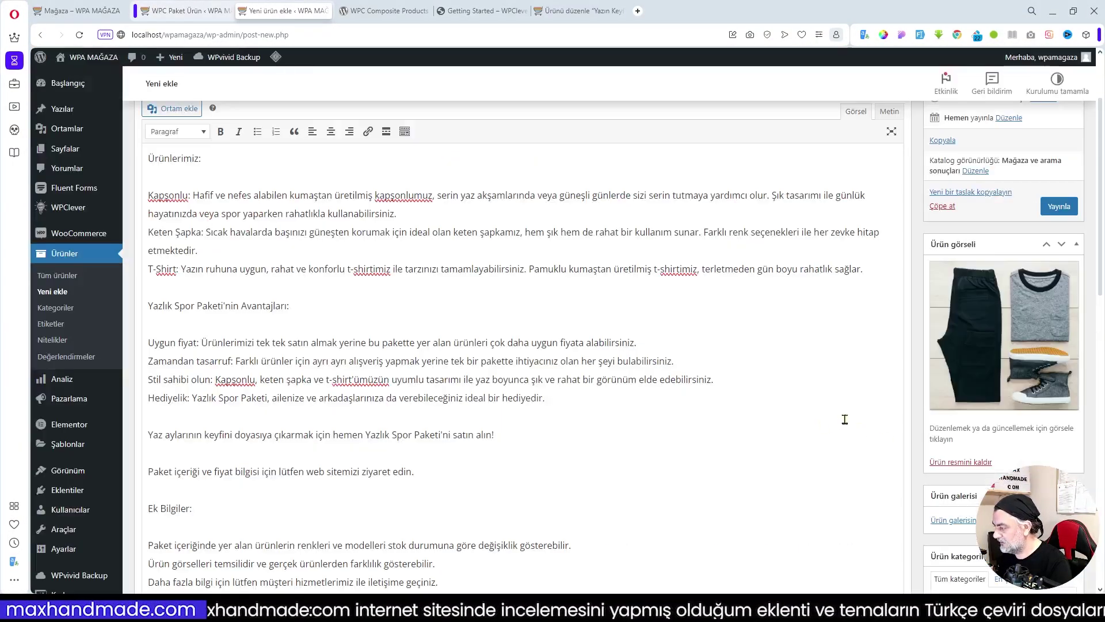
Step: Set the product type of the new product to Akıllı kompozit
scroll(547, 420, down, 3)
scroll(754, 425, down, 3)
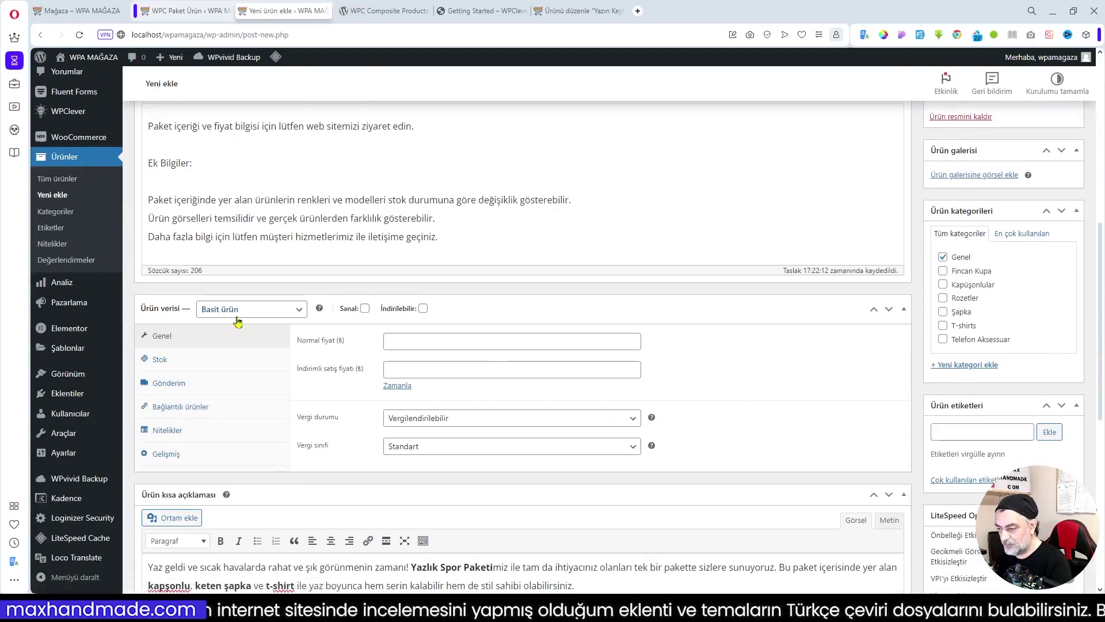
click(282, 313)
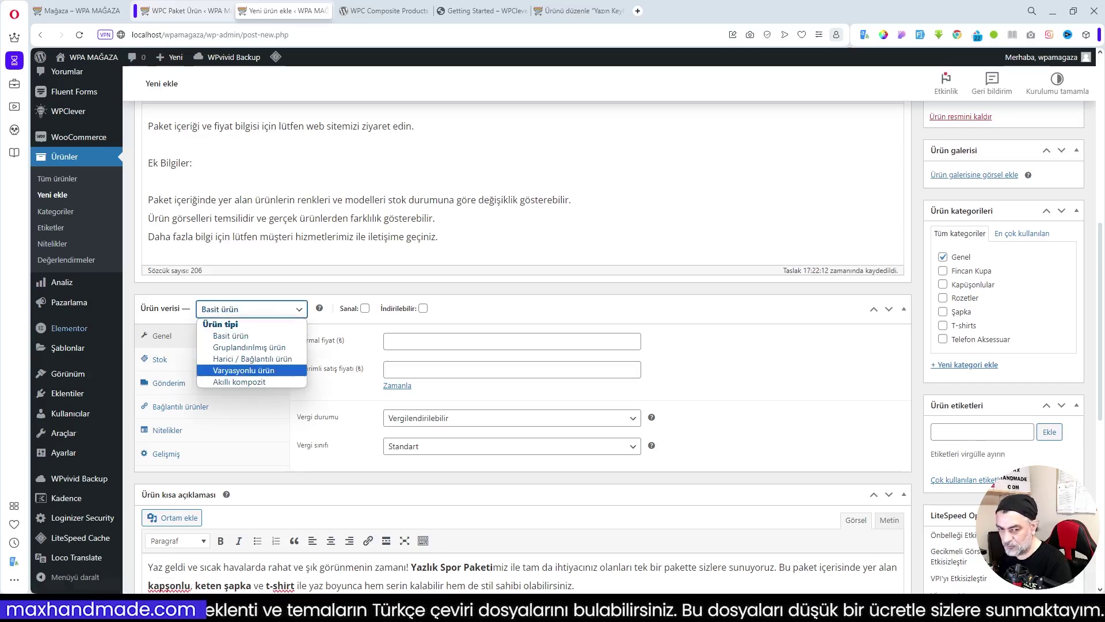
click(259, 374)
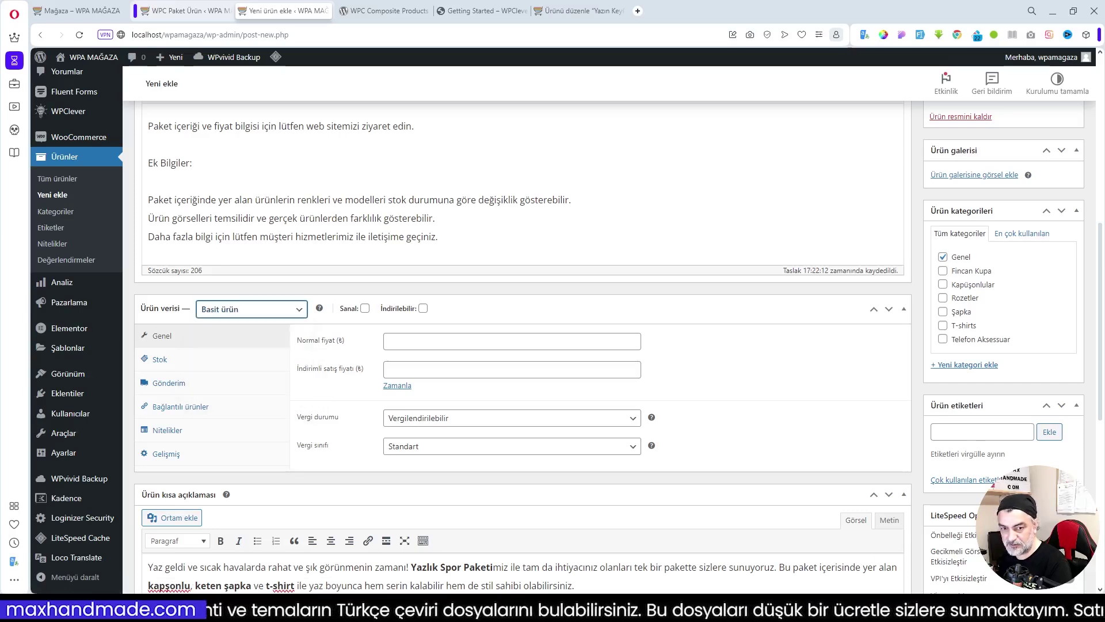
click(241, 311)
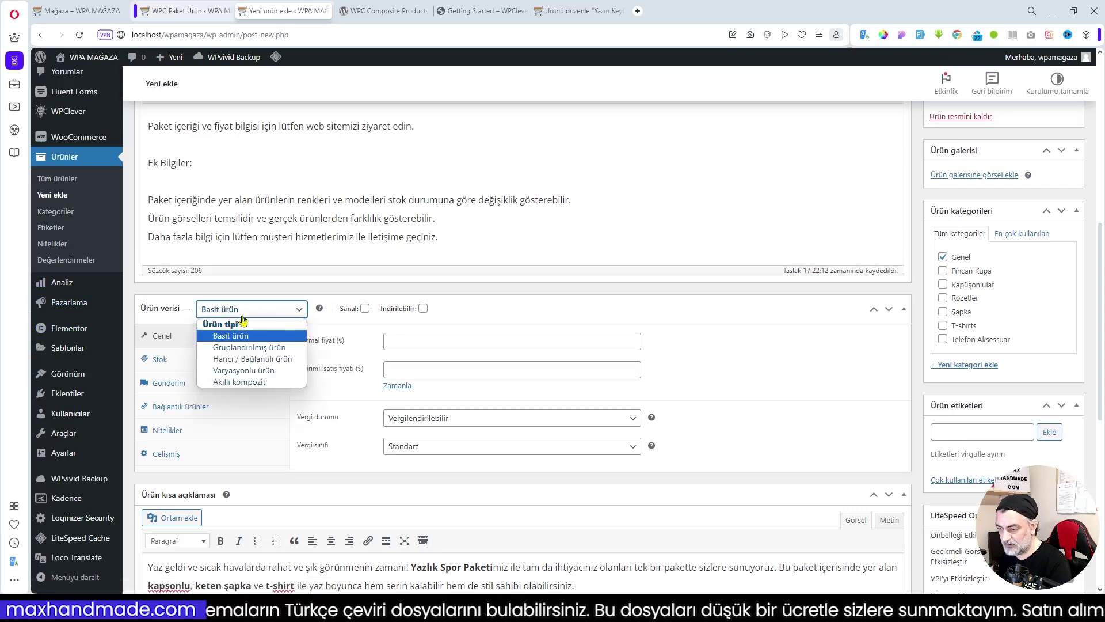
click(240, 383)
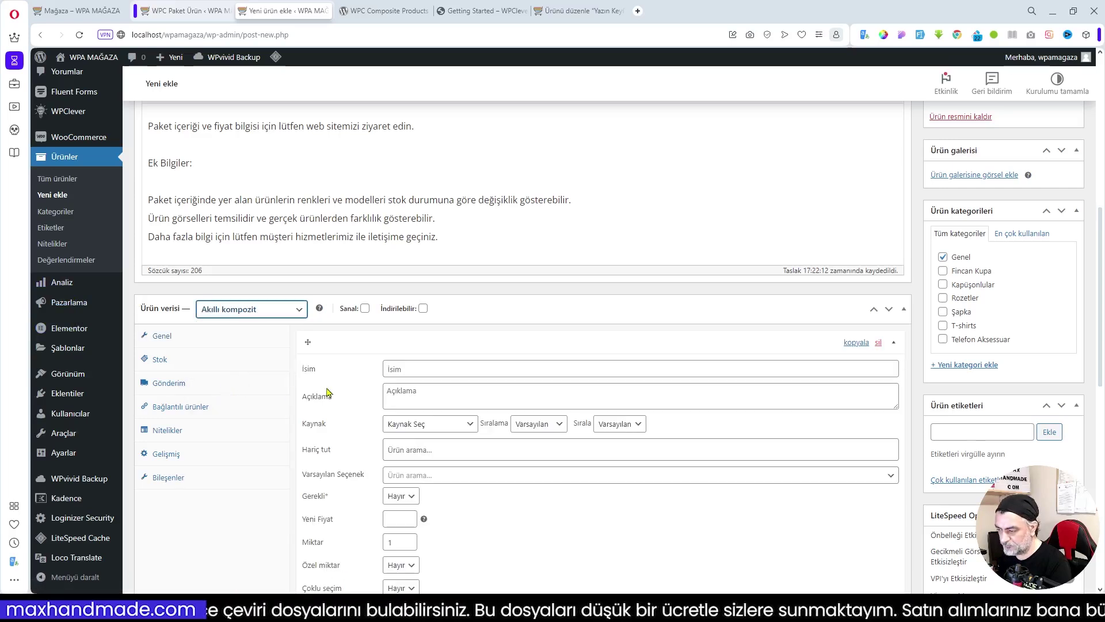
Step: Name the first component under Bileşenler "Kaşonlu Yazlık Spor Paketi", leaving its description blank
click(161, 336)
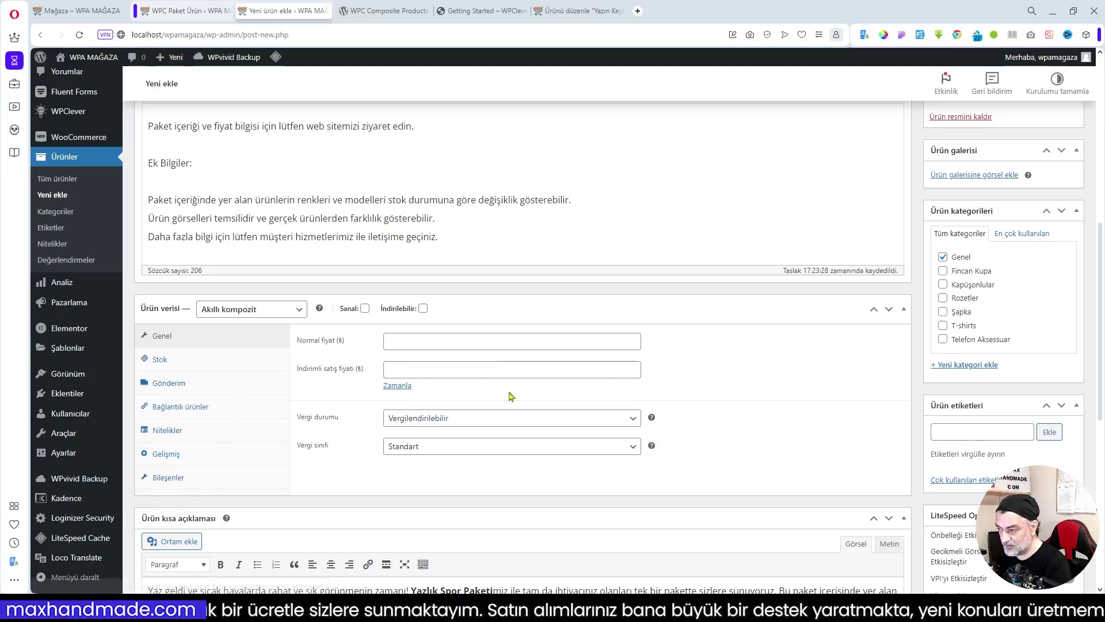
scroll(540, 402, up, 6)
scroll(403, 374, down, 9)
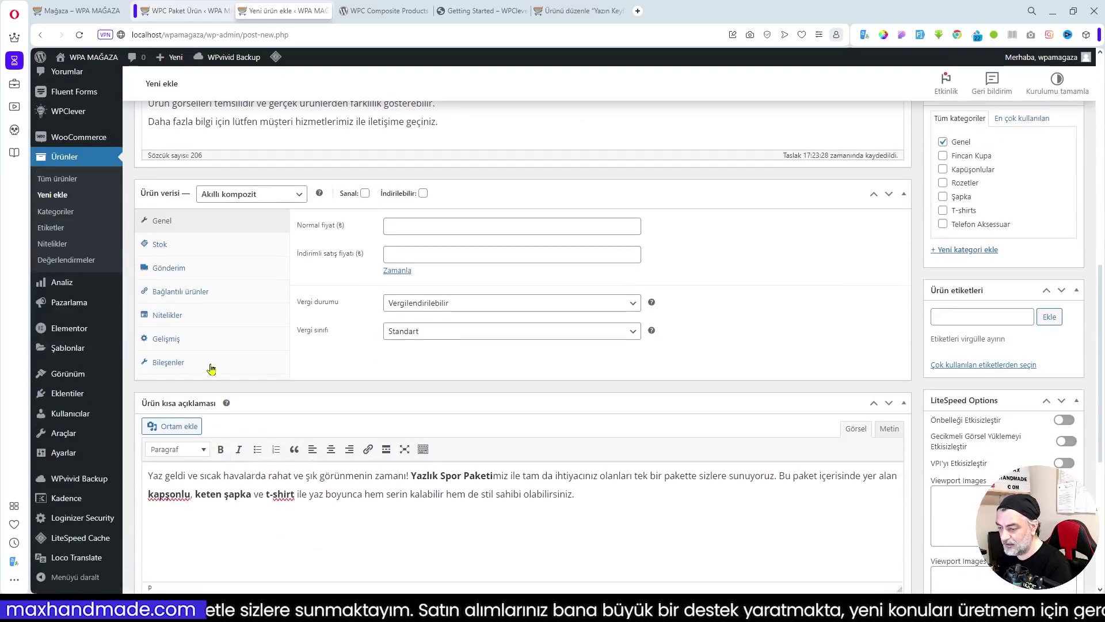
click(172, 364)
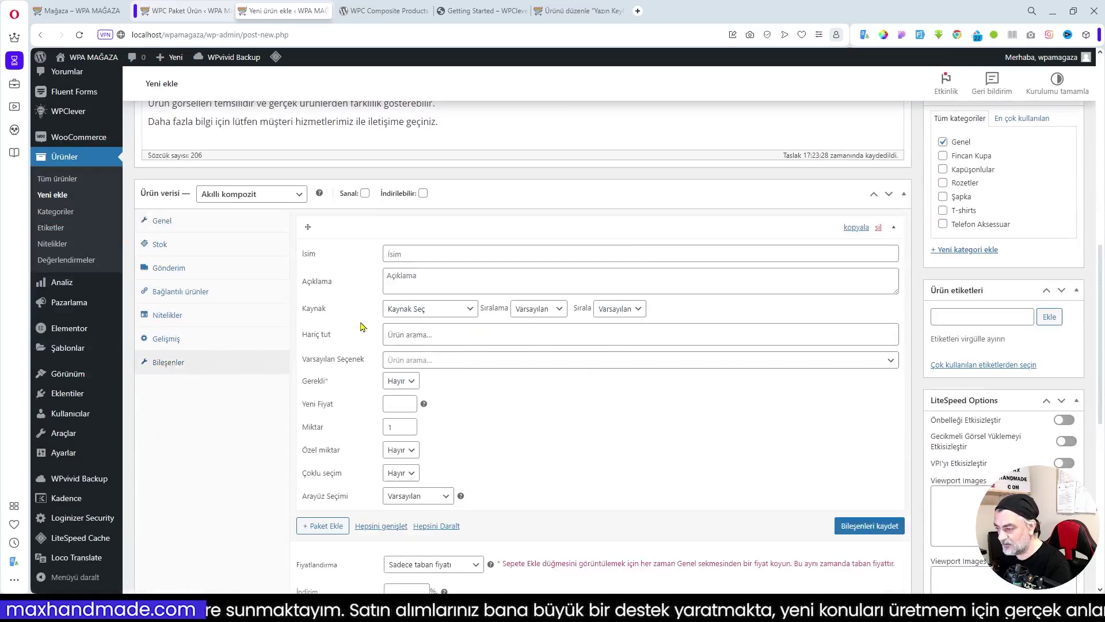
click(438, 254)
scroll(511, 313, down, 4)
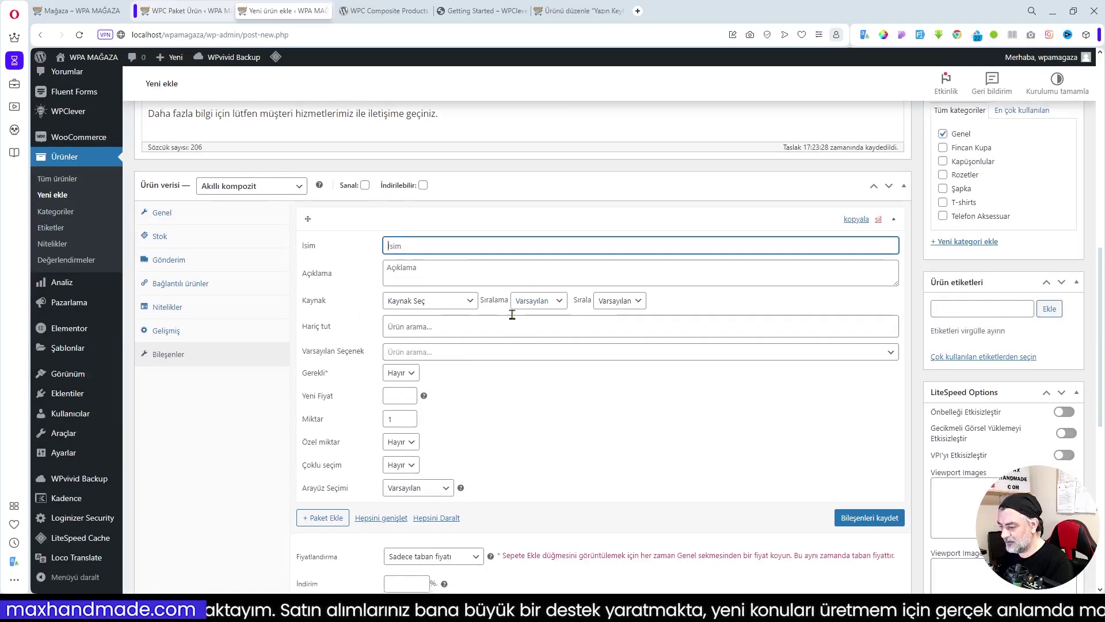
scroll(577, 323, up, 4)
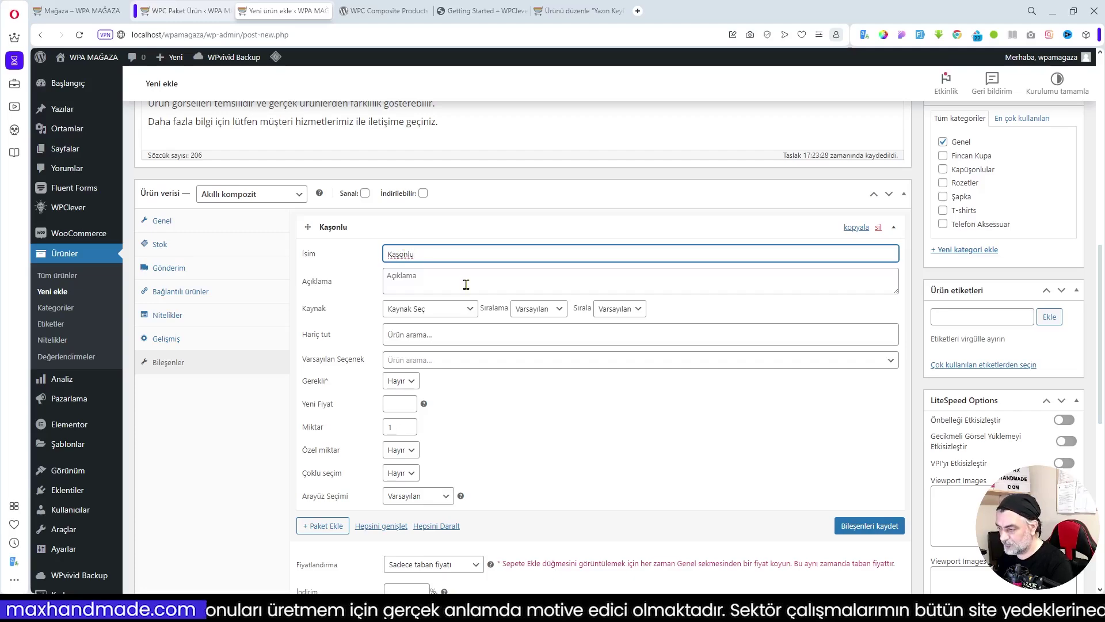
scroll(466, 284, down, 3)
scroll(489, 322, up, 4)
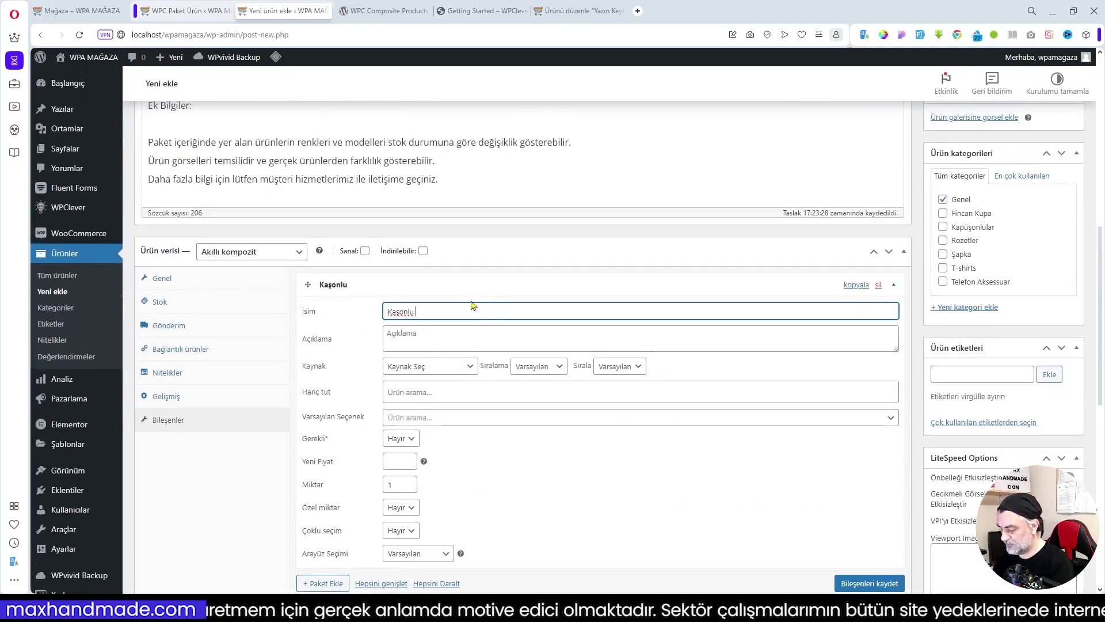
text(azı)
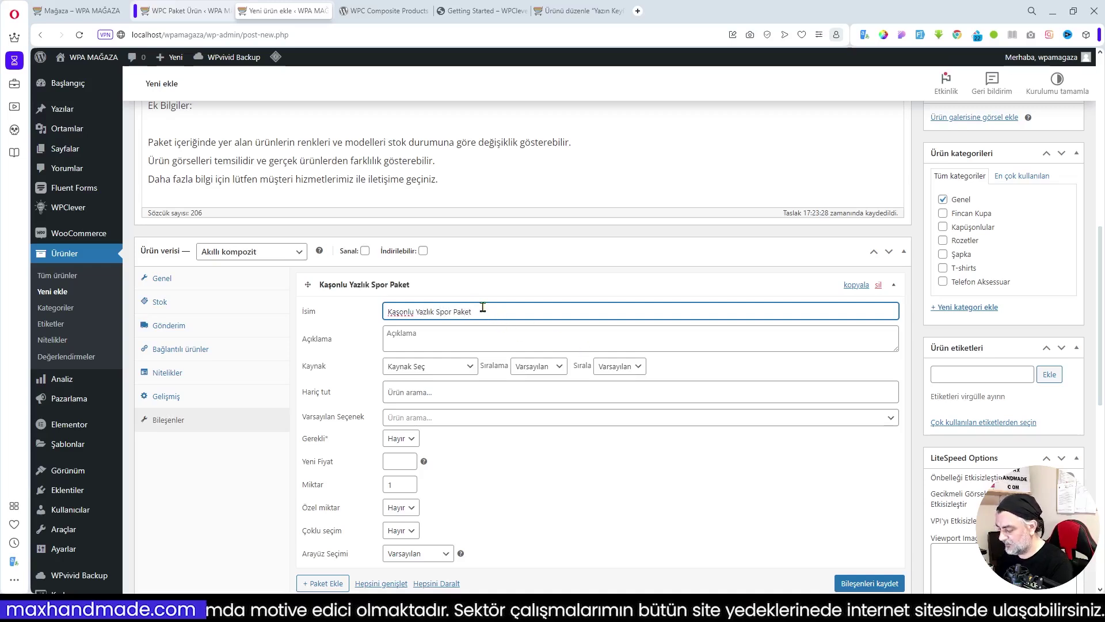
click(424, 341)
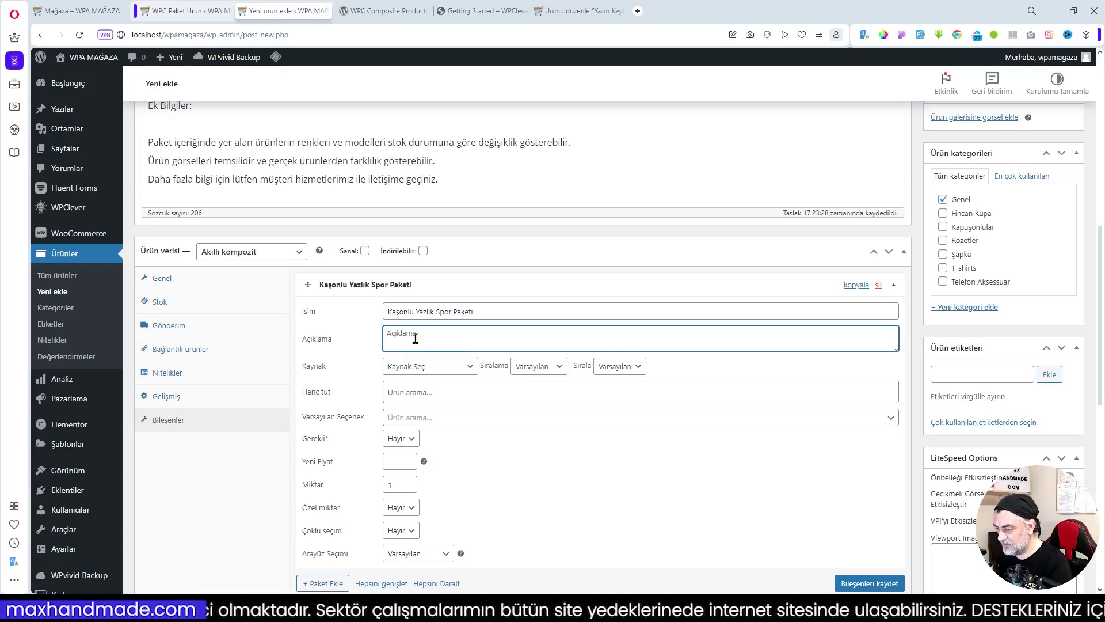
Step: Set the component's source to Ürünler and add the product Gri Pamuklu Kapşonlu (#2294) to it
click(458, 371)
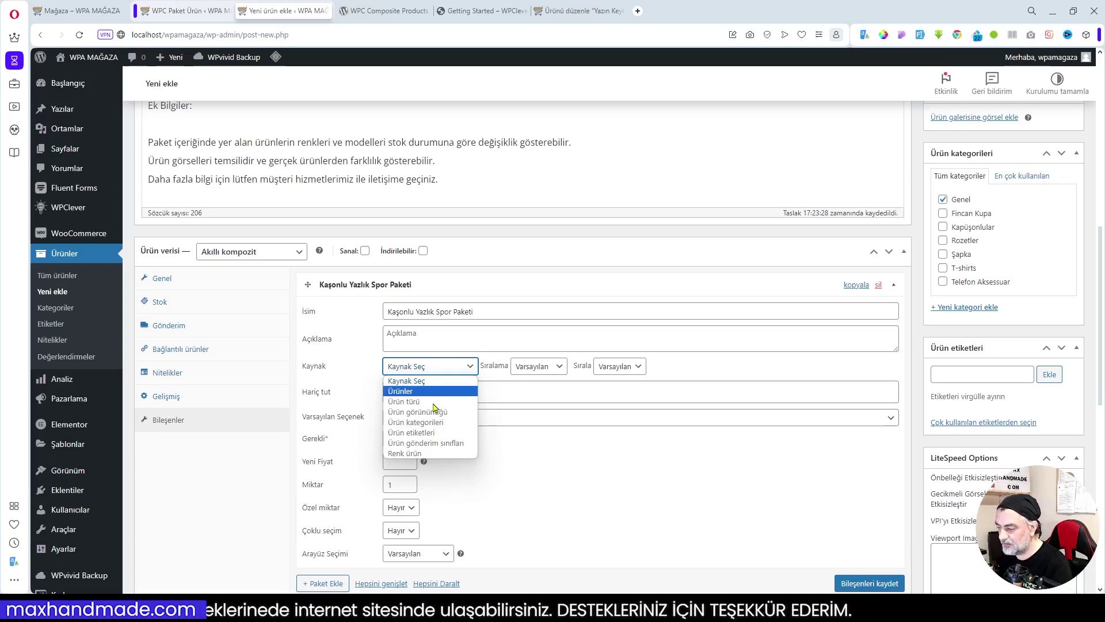
click(406, 392)
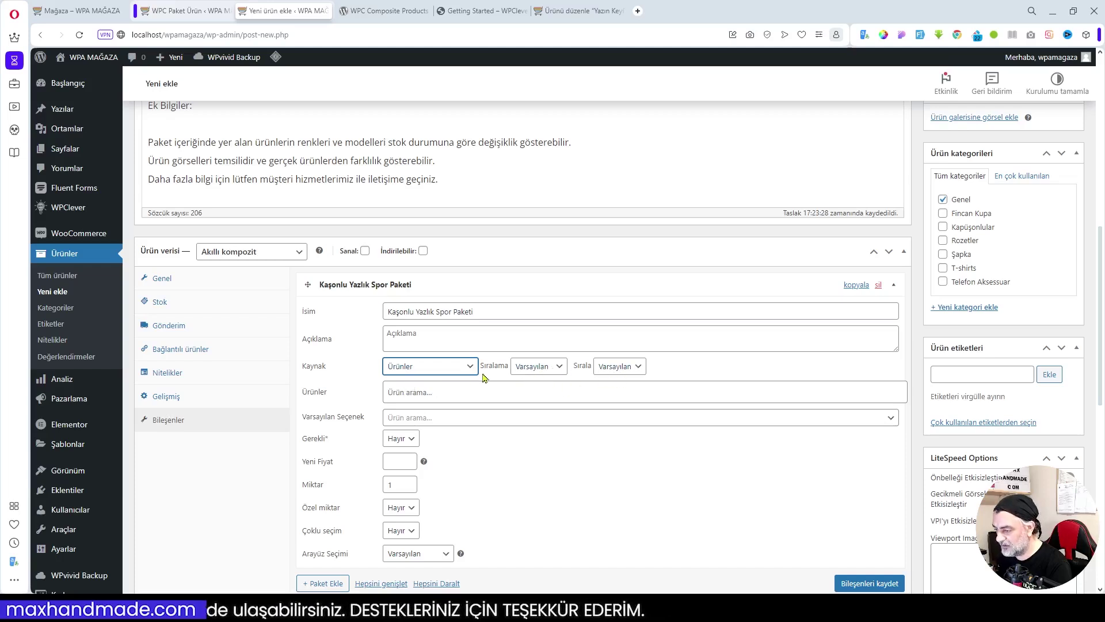
click(419, 394)
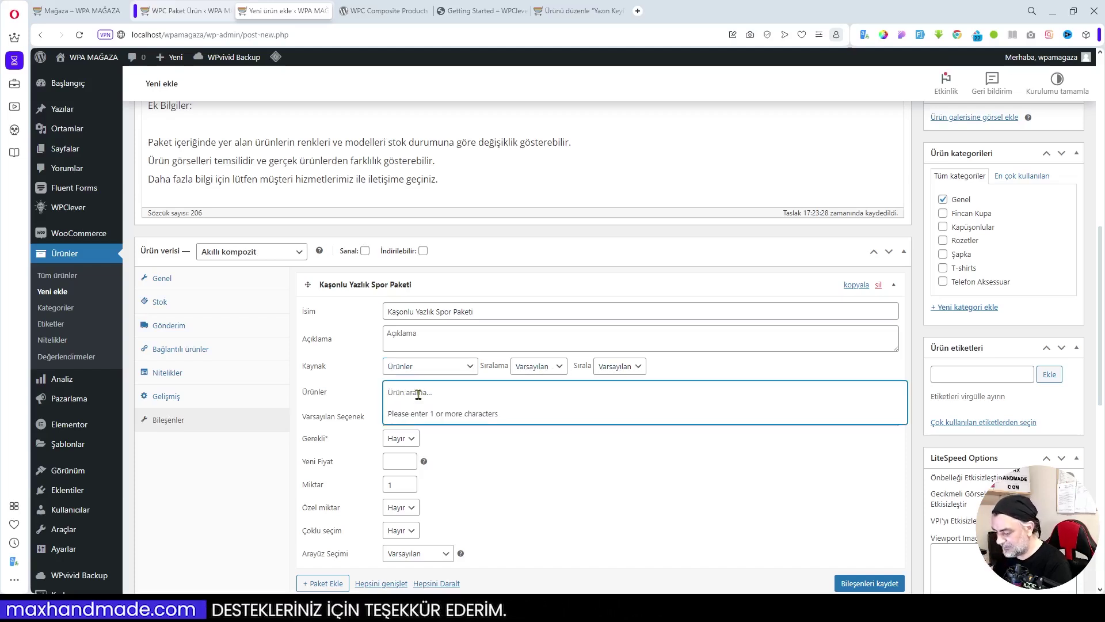
text(kapşa)
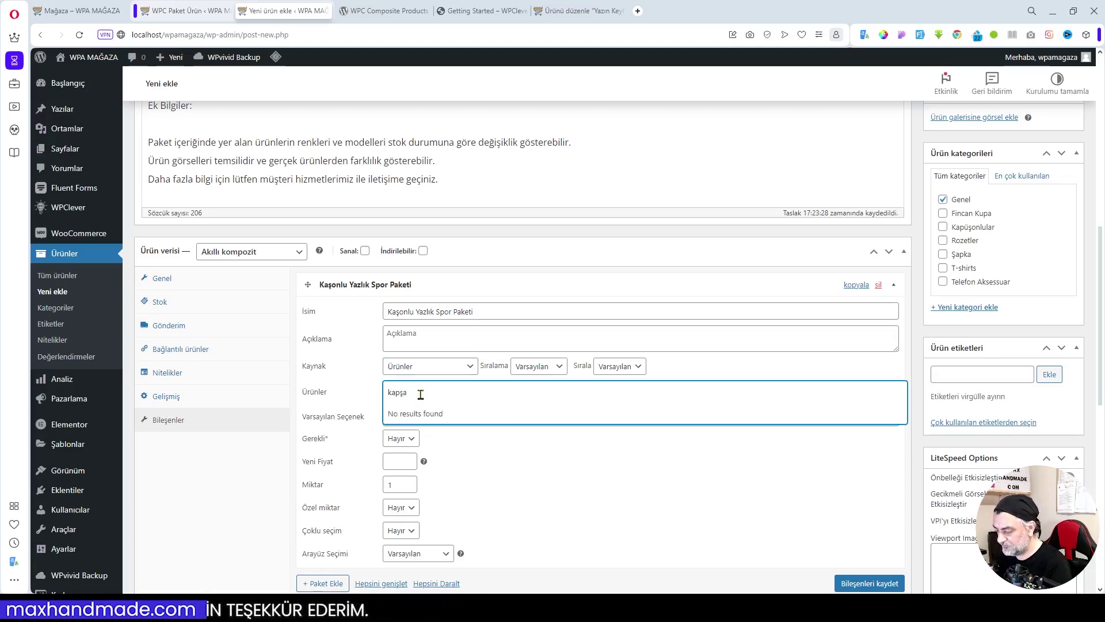
key(BackSpace)
key(BackSpace)
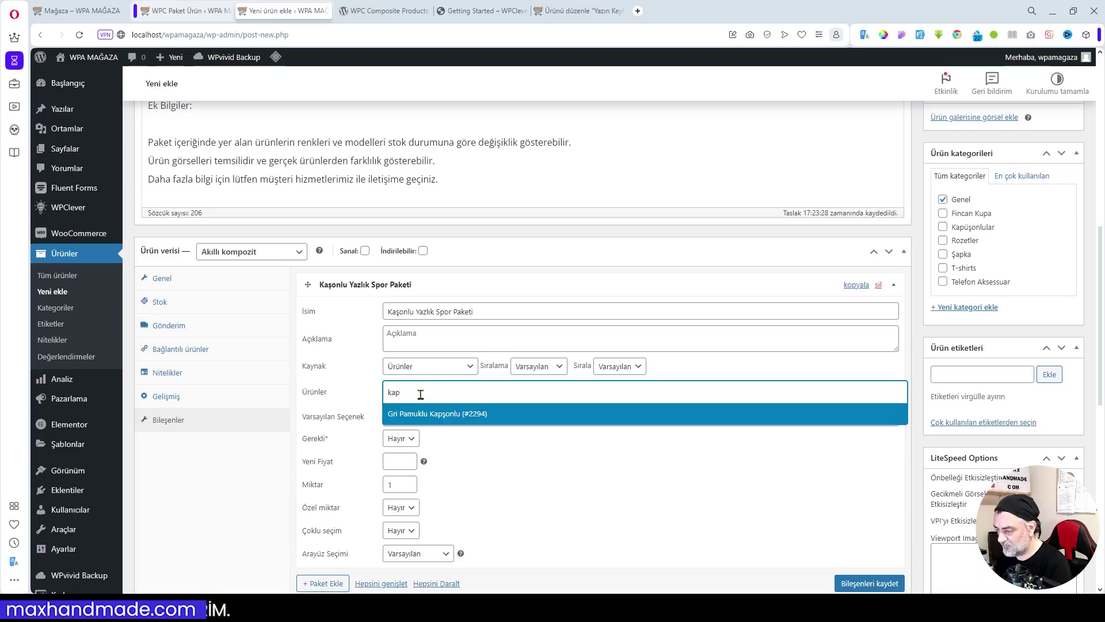
click(426, 415)
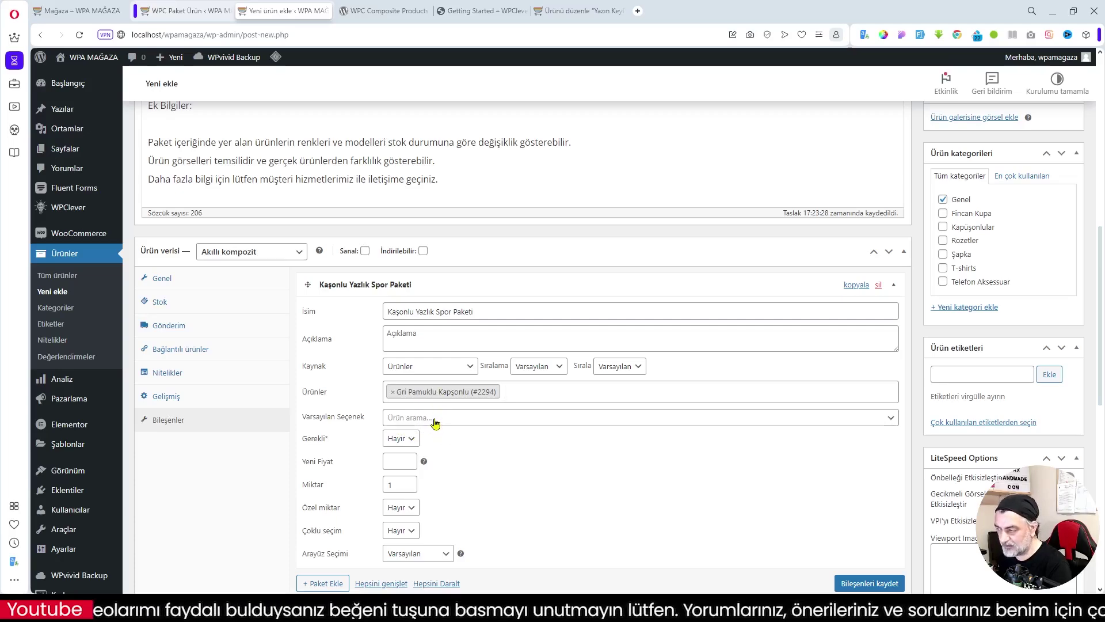
Step: Examine the Gri Kapşonlu component of the existing Yazın Keyfini Çıkarın: Yazlık Spor Paketi product, both in its editor and on its storefront page
click(571, 11)
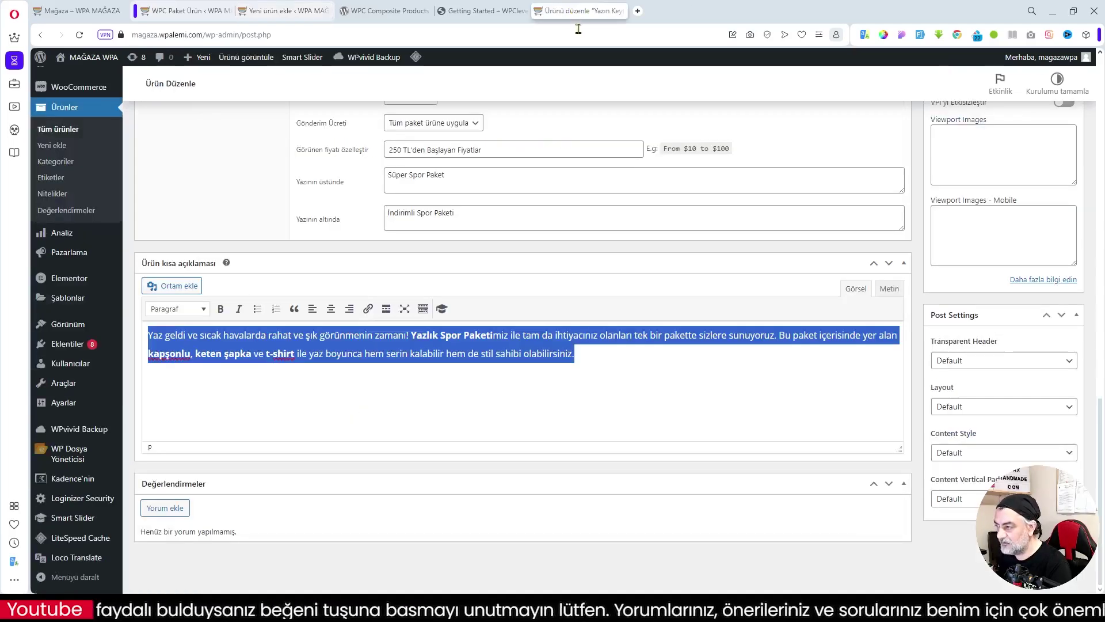
scroll(668, 325, up, 5)
scroll(633, 325, up, 3)
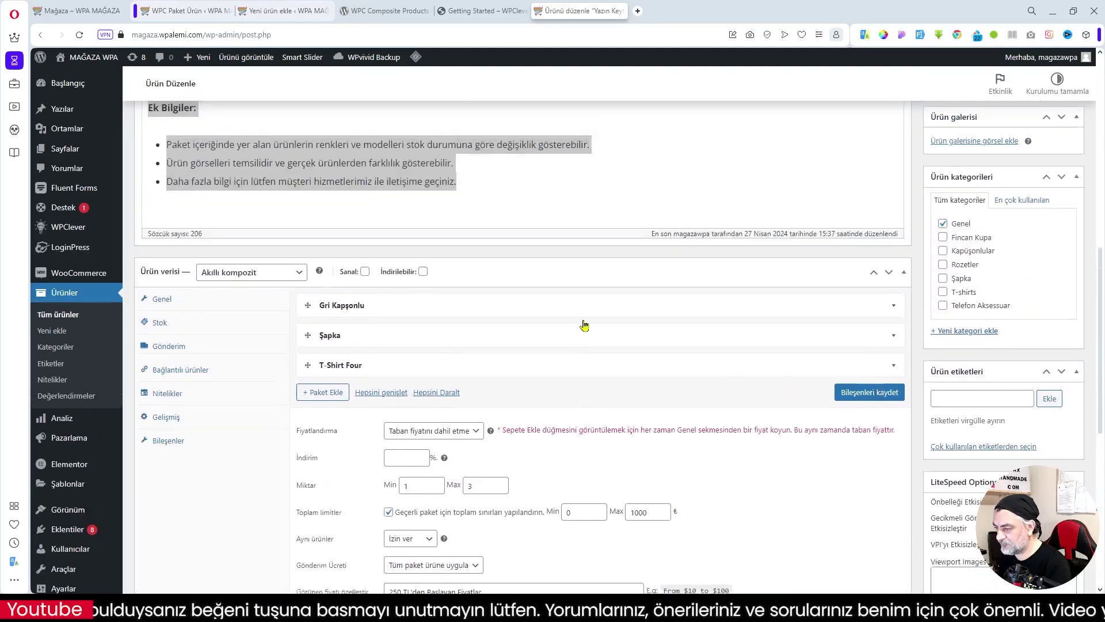
click(346, 329)
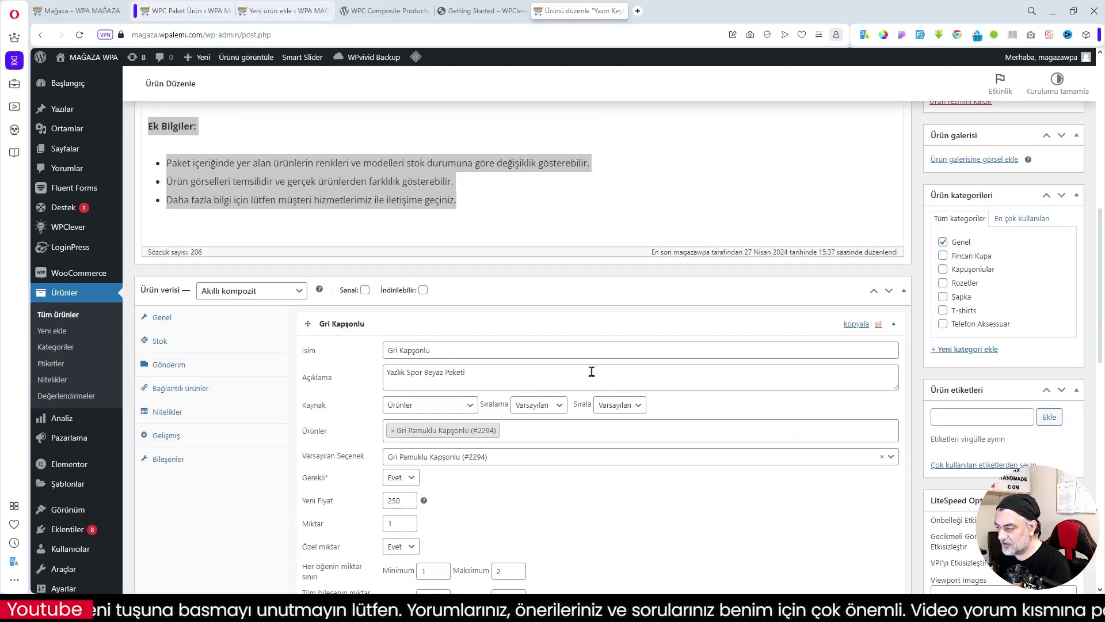
scroll(592, 373, up, 10)
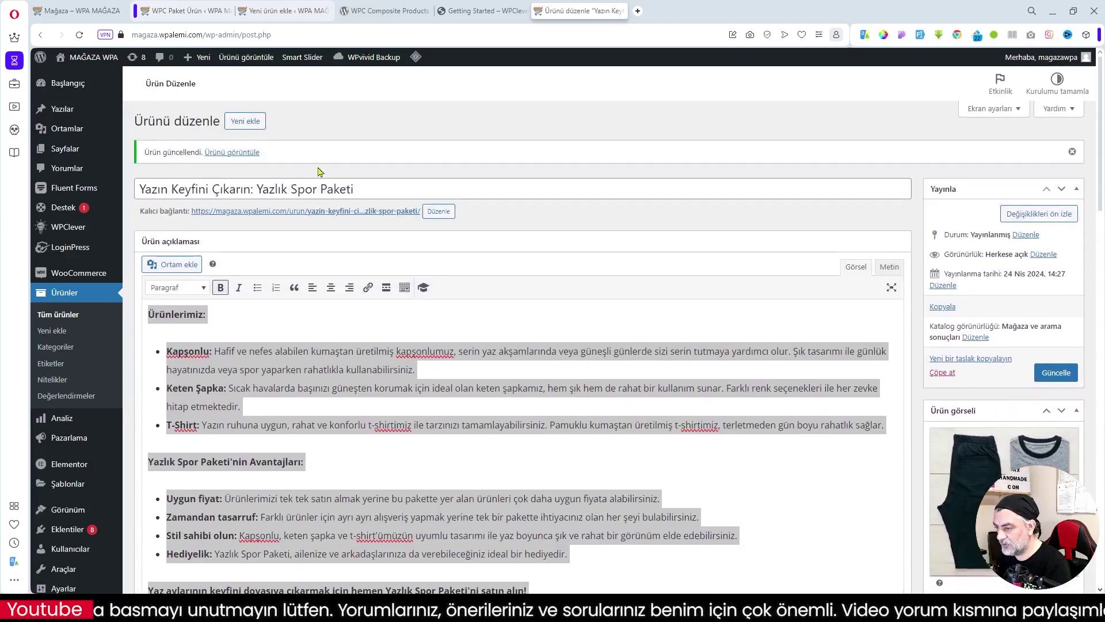
right_click(237, 152)
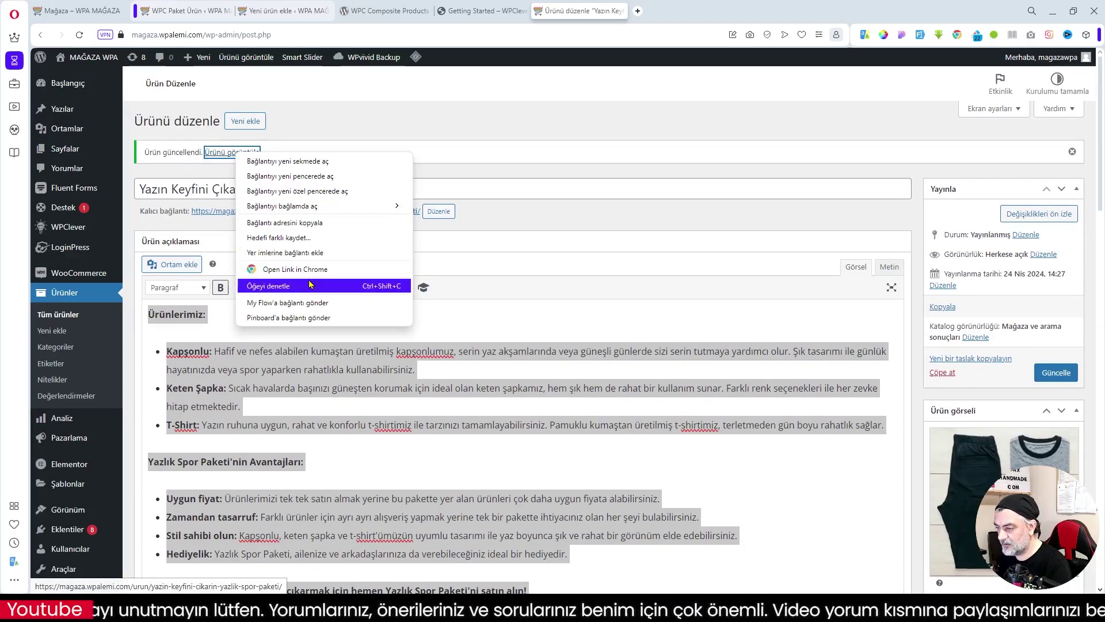
click(305, 161)
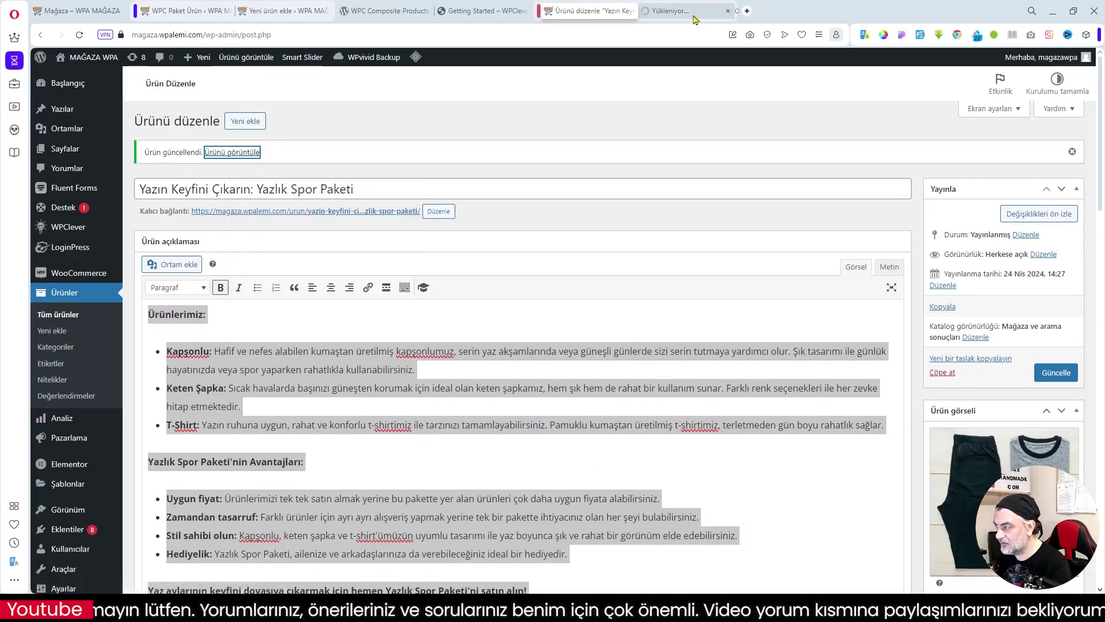
click(695, 17)
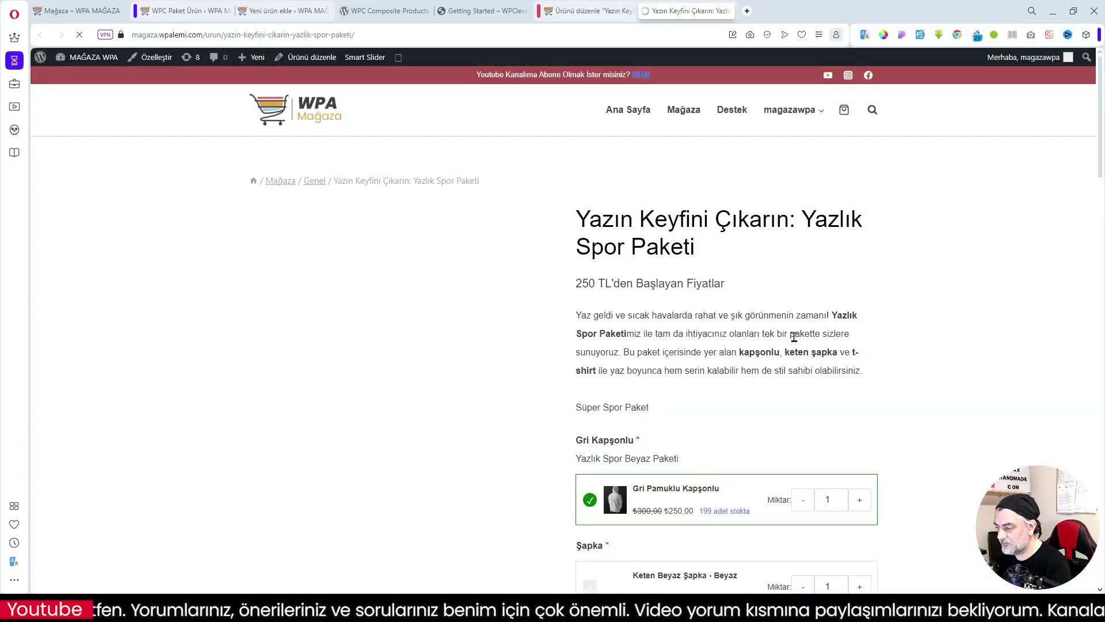
scroll(795, 338, down, 3)
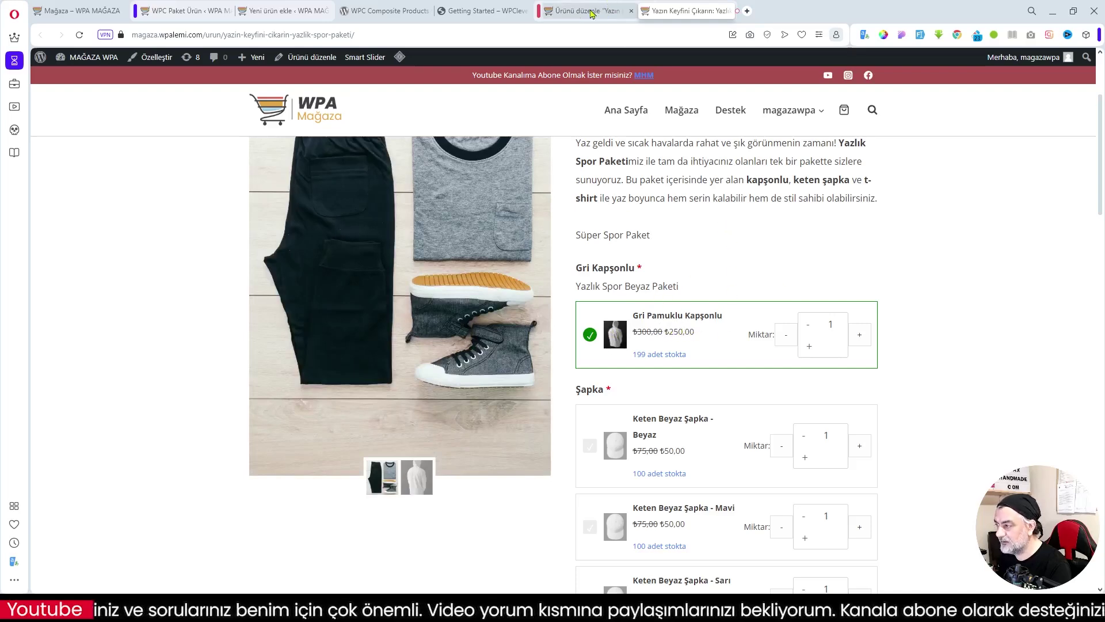
click(285, 10)
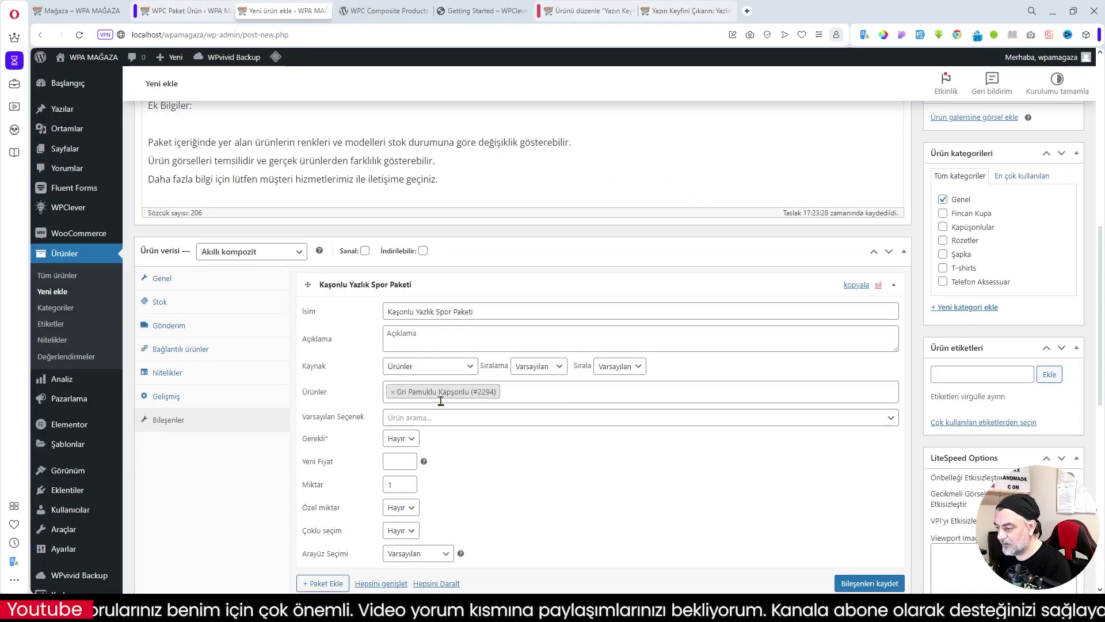
scroll(459, 374, down, 2)
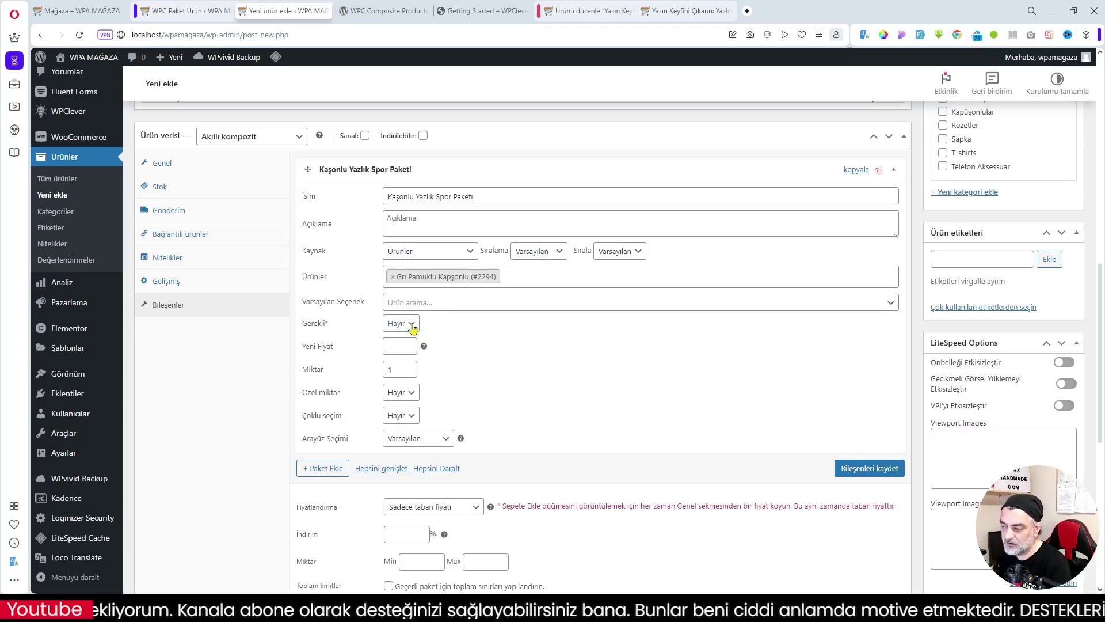
click(412, 327)
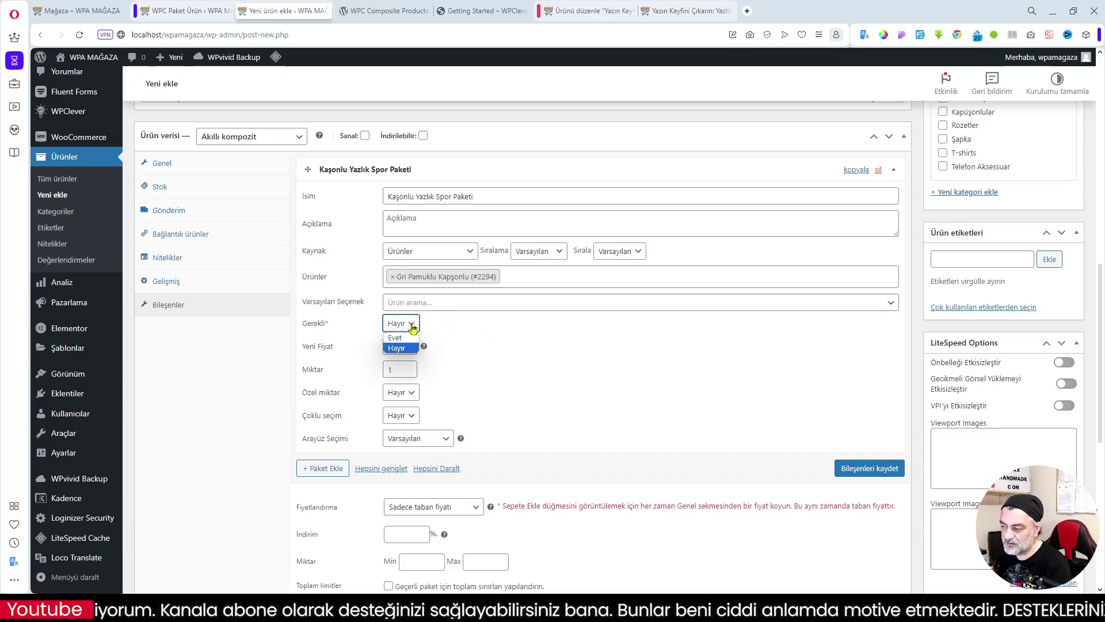
click(460, 332)
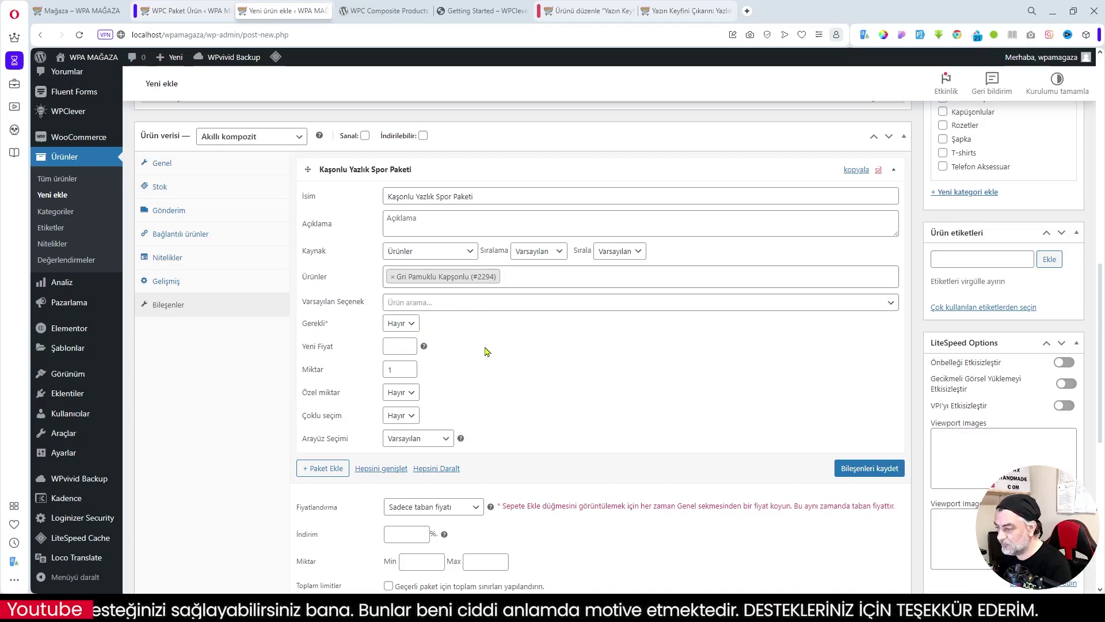
Step: Compare the price of Gri Pamuklu Kapşonlu on the existing package's storefront page with its price in the local shop
click(678, 16)
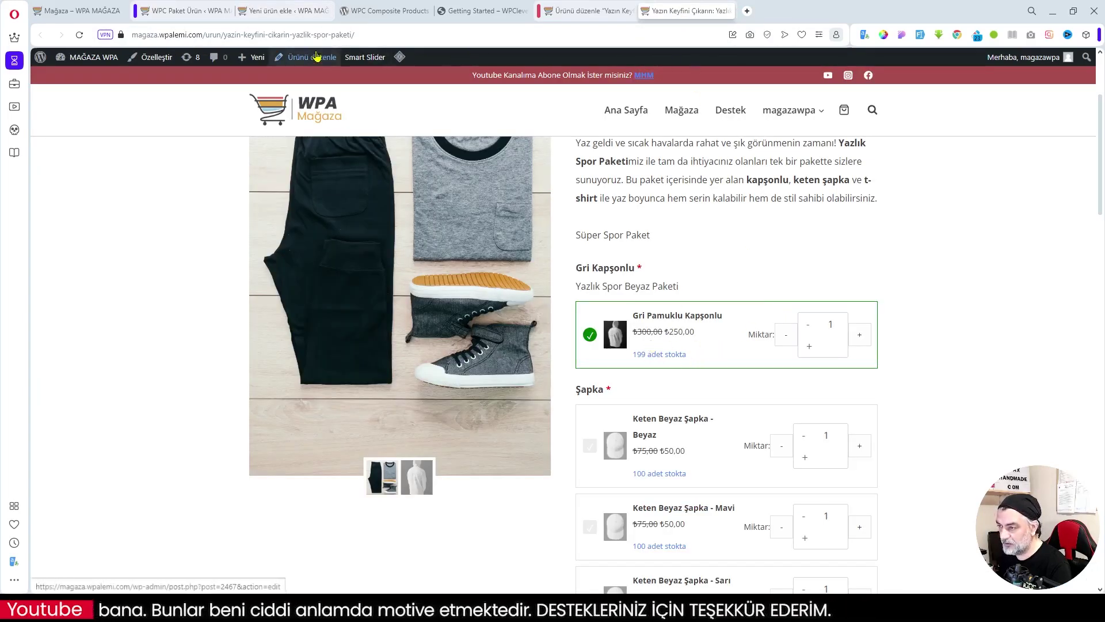
click(77, 10)
scroll(668, 363, down, 2)
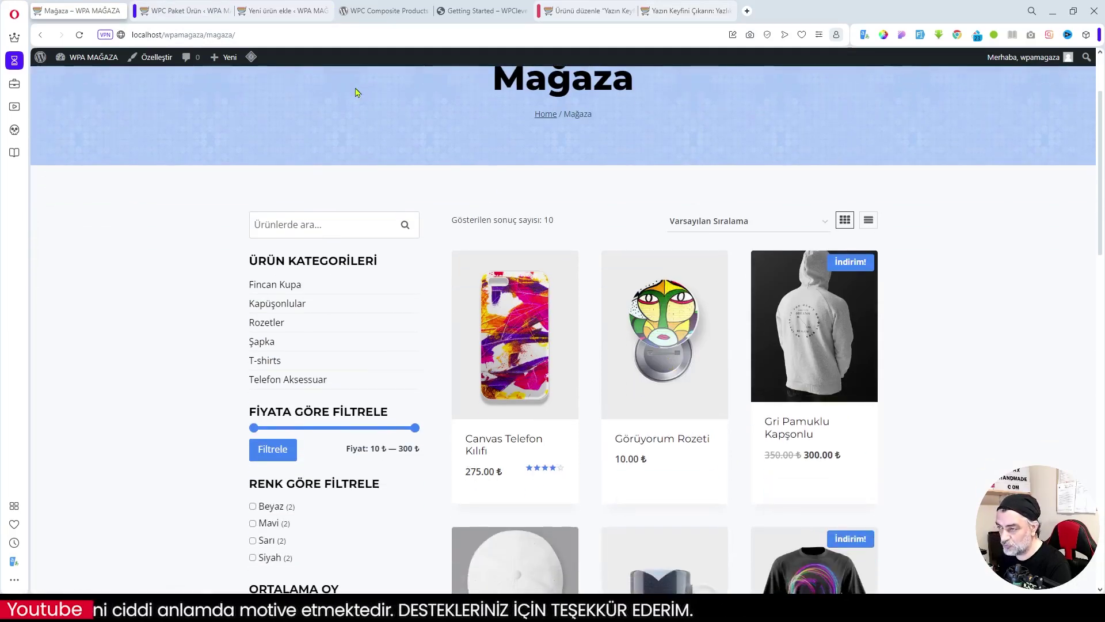
click(263, 13)
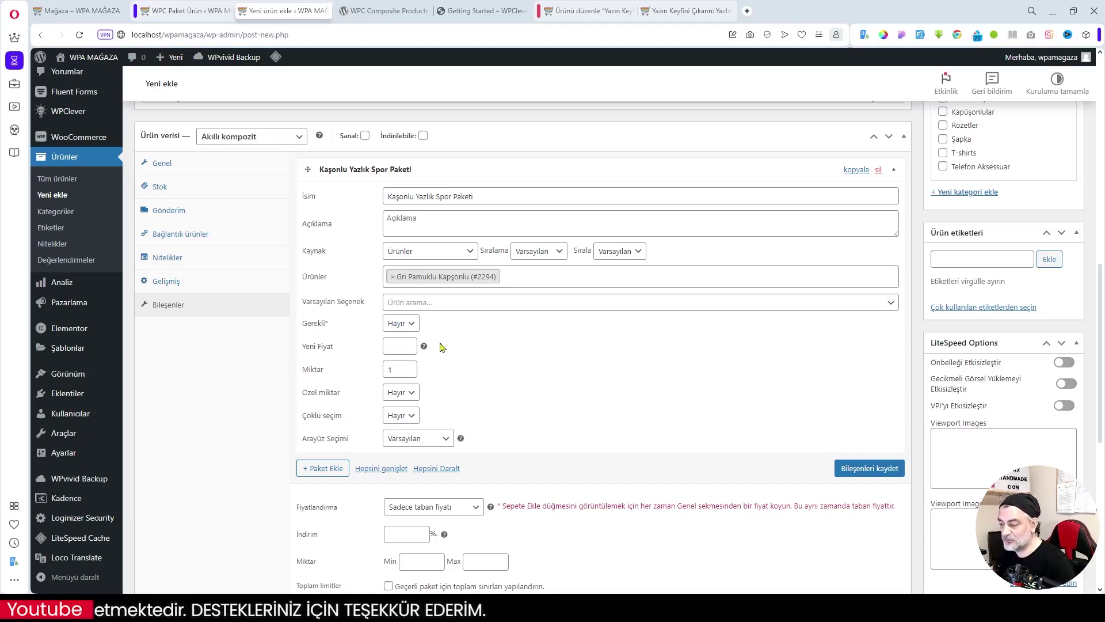
Step: Try Özel miktar with Evet on the Kaşonlu Yazlık Spor Paketi component, and return it to Hayır
scroll(520, 383, down, 2)
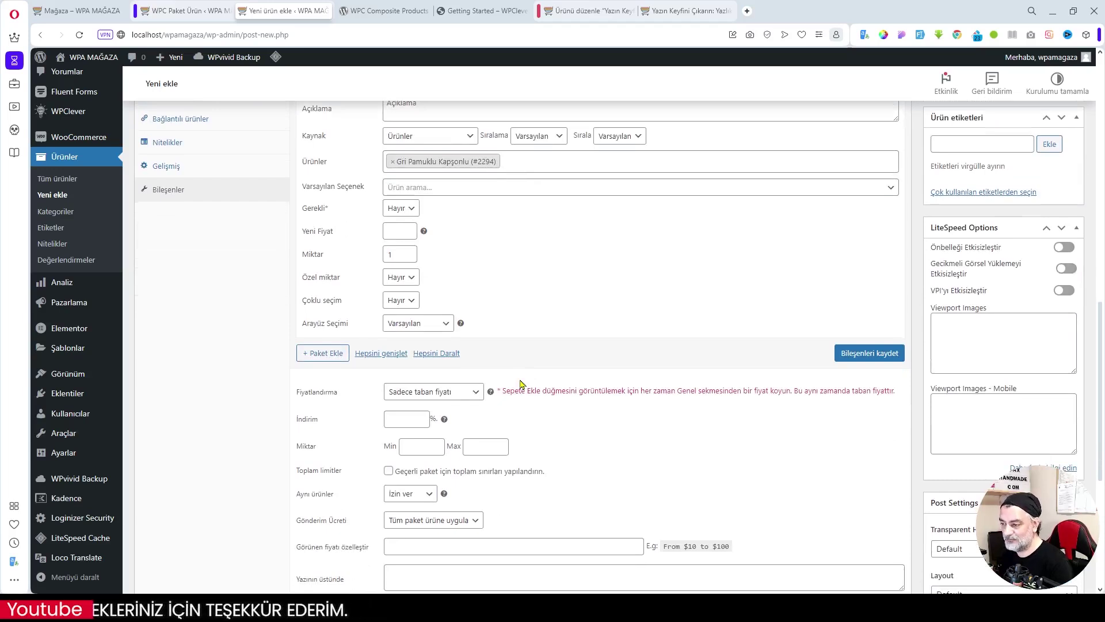
scroll(516, 309, up, 1)
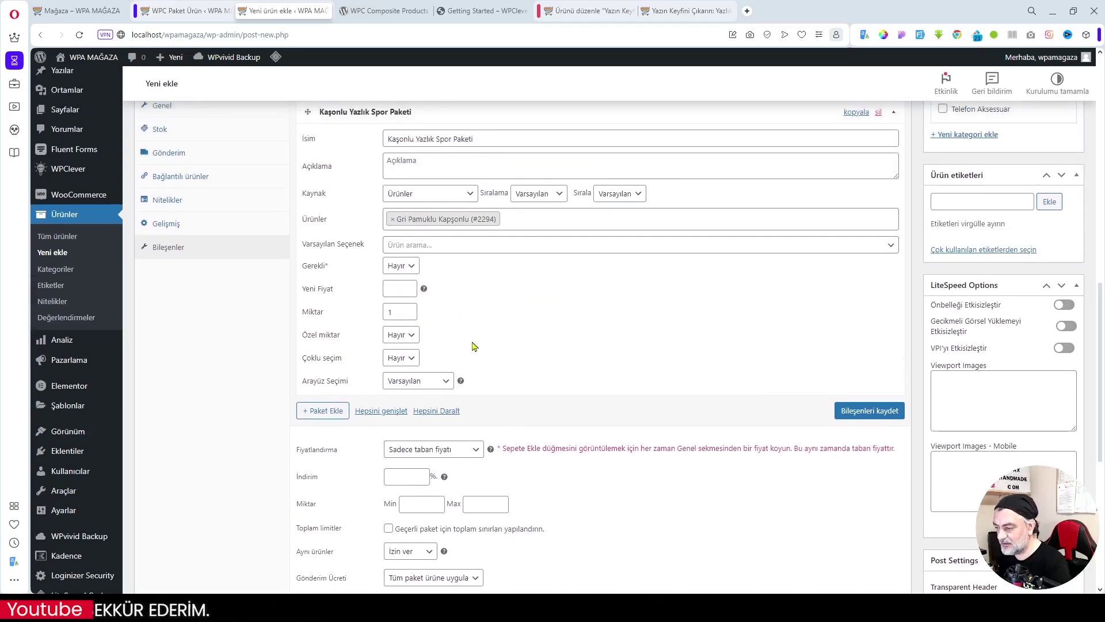
click(409, 336)
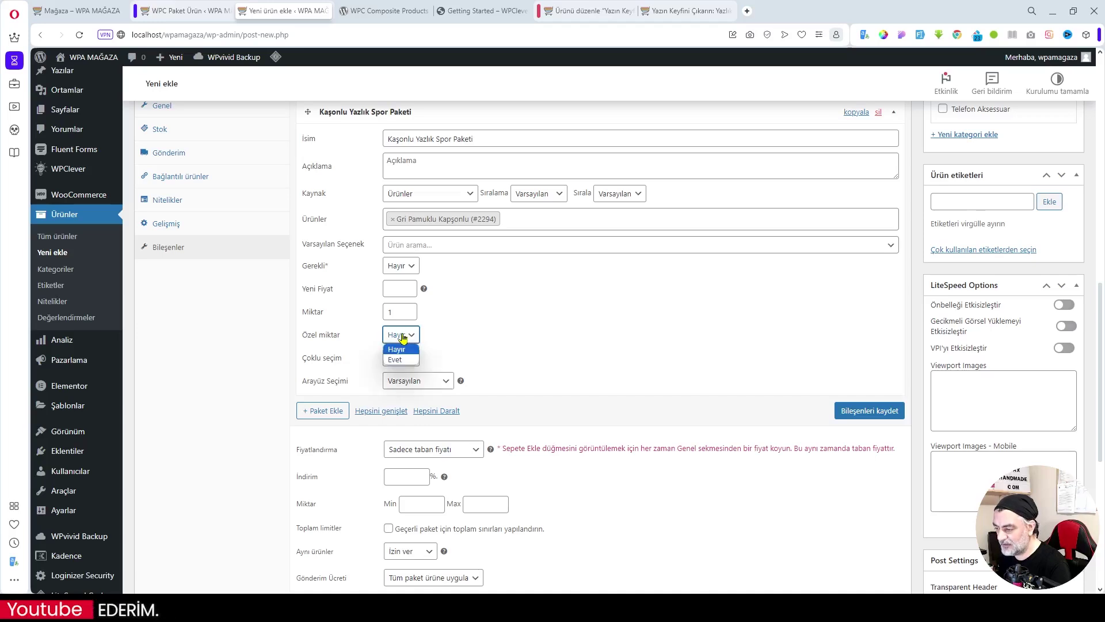
click(402, 361)
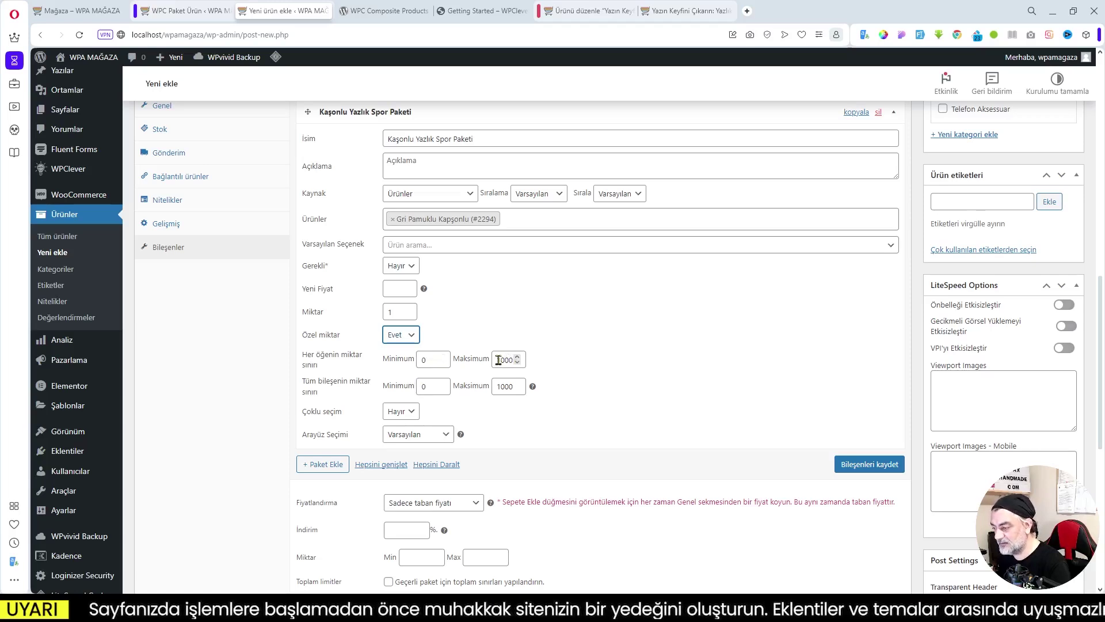
click(409, 335)
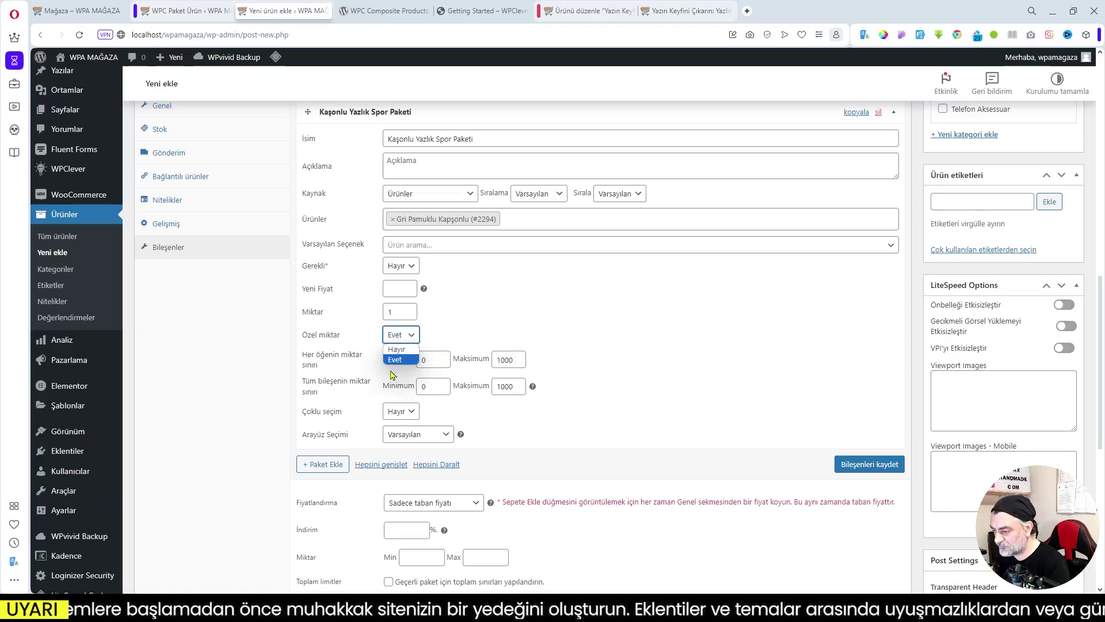
click(405, 350)
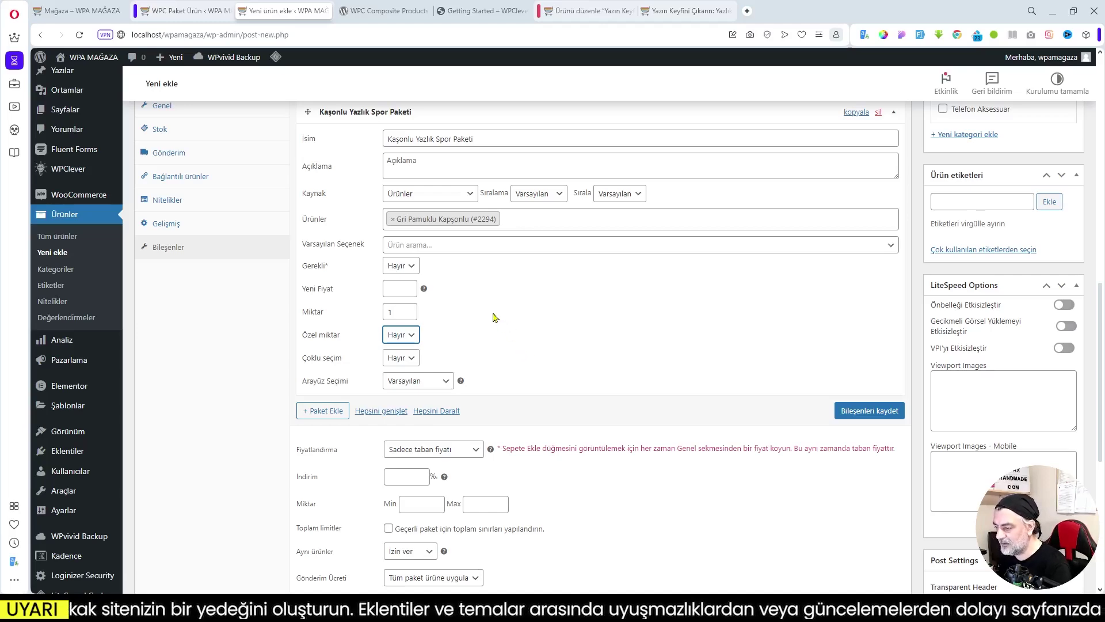
Step: Add a second component to the composite product and name it "Keten Şapka"
scroll(494, 317, down, 1)
scroll(504, 317, down, 3)
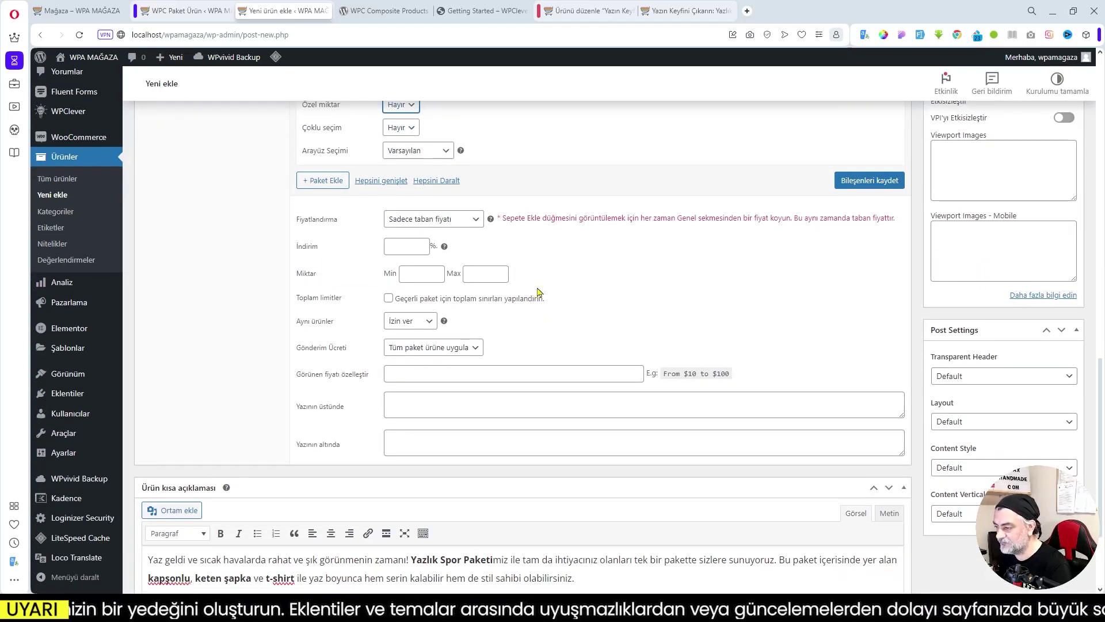
scroll(533, 297, up, 5)
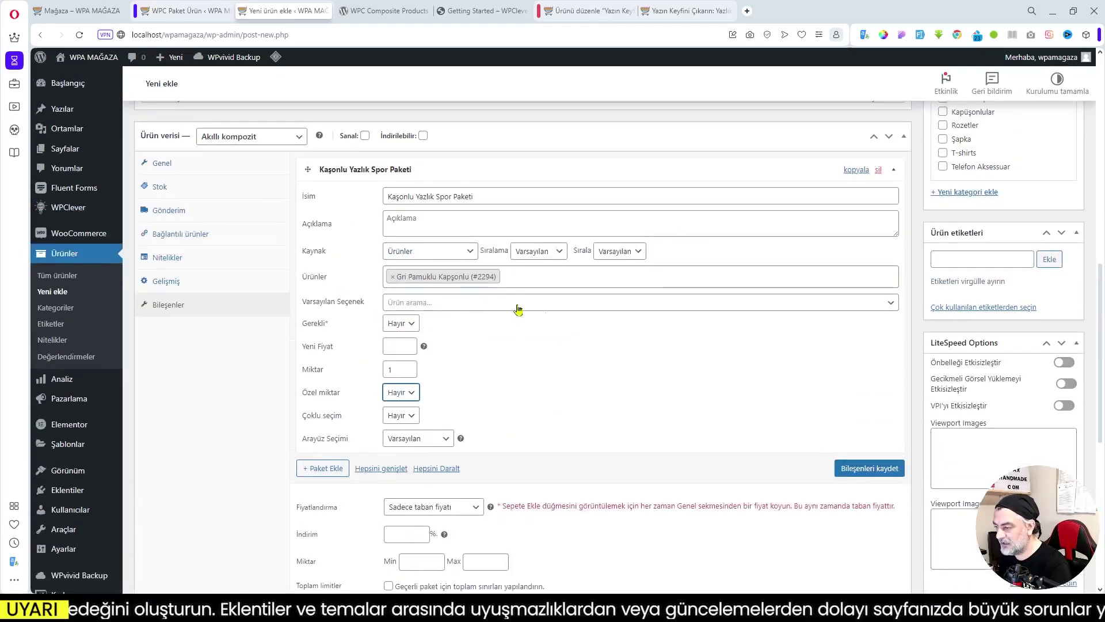
click(325, 469)
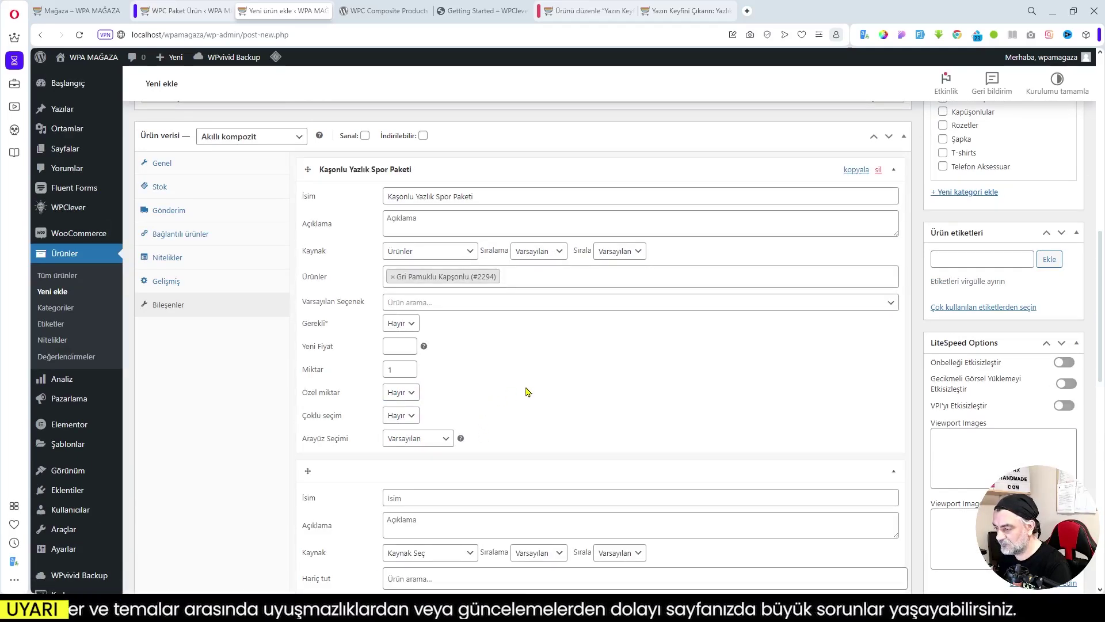
scroll(526, 390, down, 3)
click(426, 328)
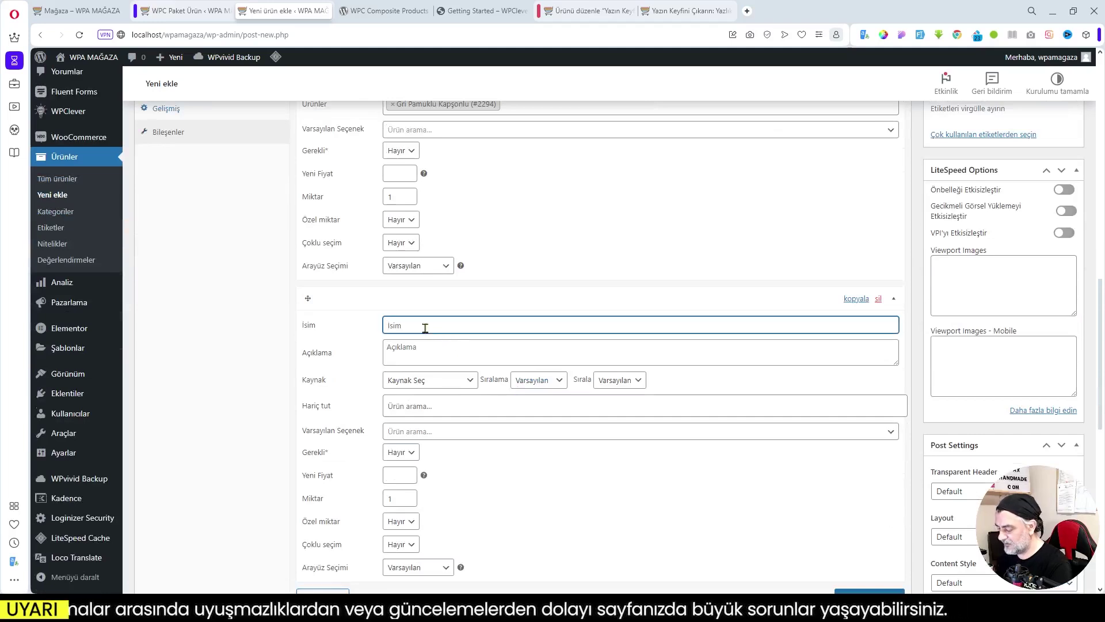
text(Keten Şa)
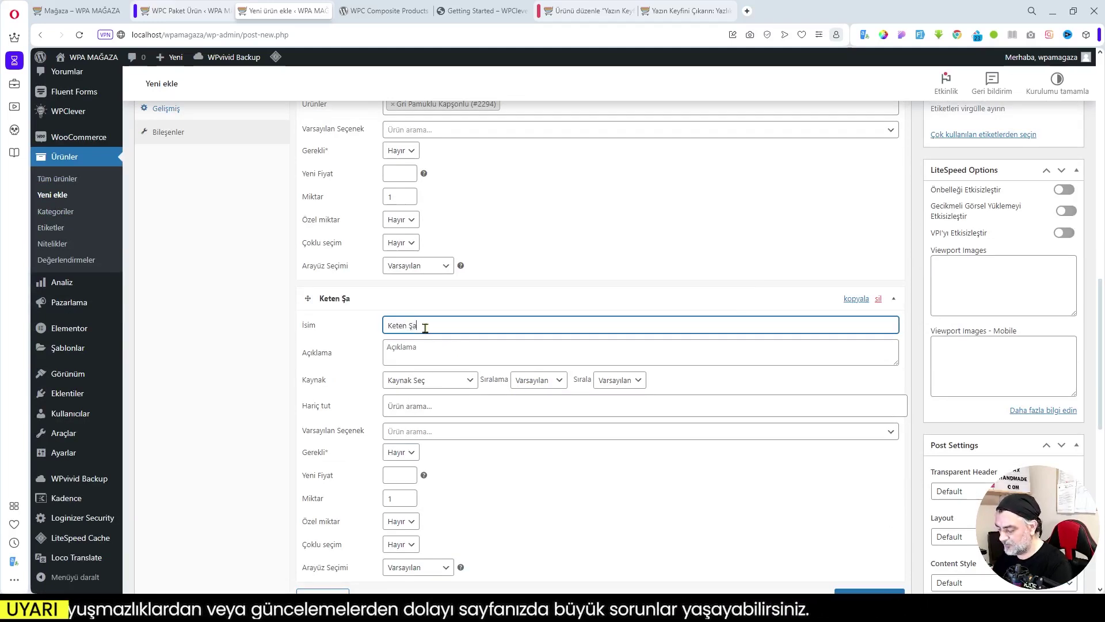
text(pka)
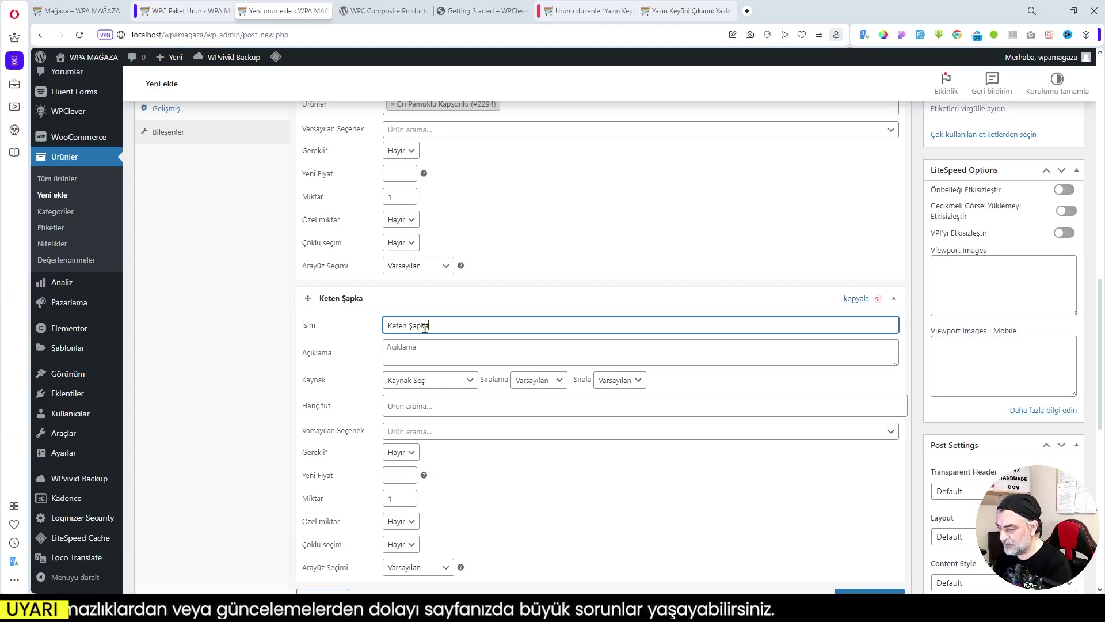
Step: Set the Keten Şapka component's source to Ürünler and add the product Keten Beyaz Şapka (#2292) to it
click(438, 385)
click(423, 404)
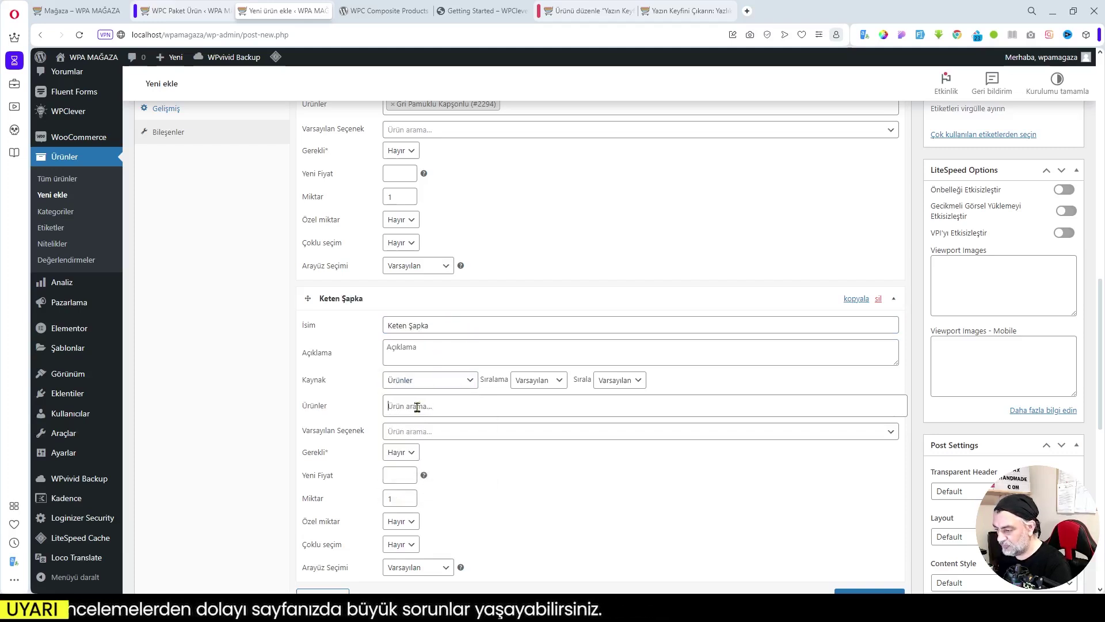
click(417, 407)
text(keten)
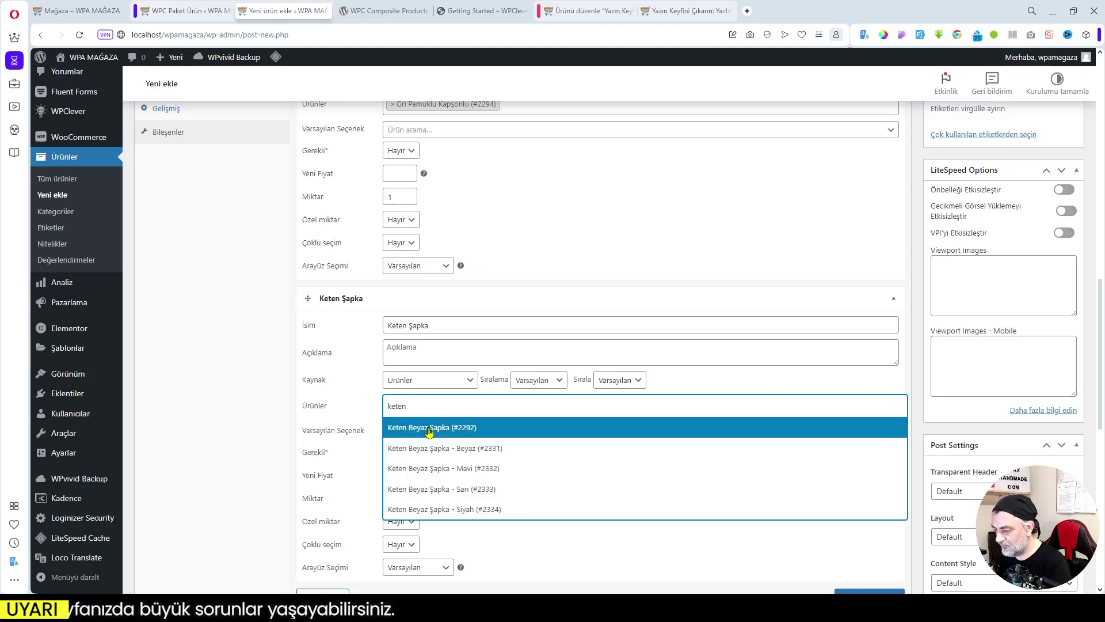
click(429, 429)
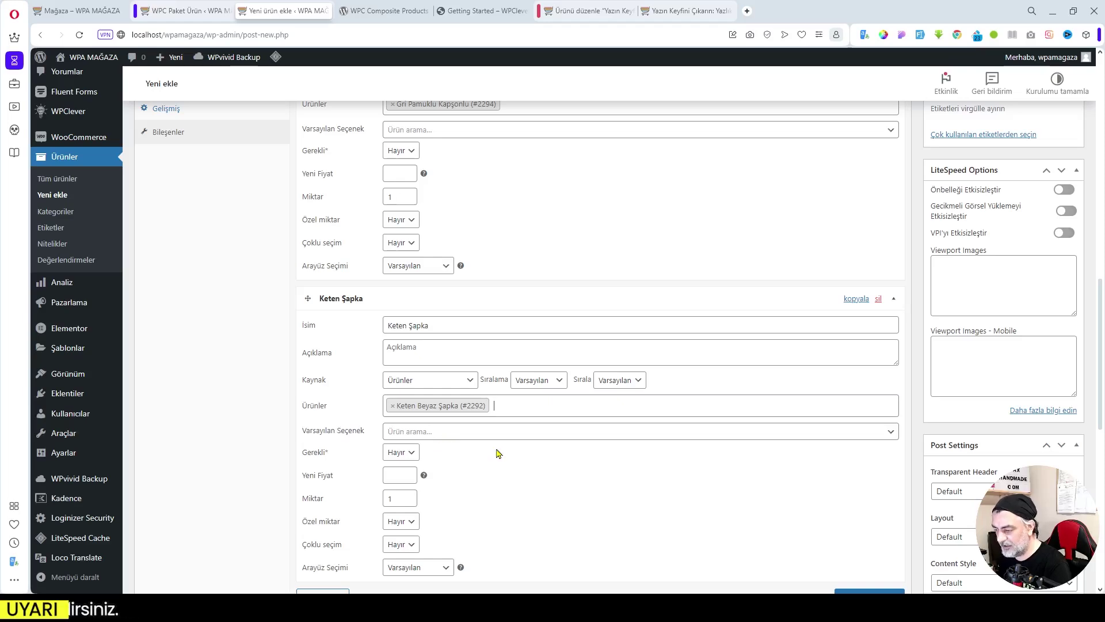
Step: Add a third component to the composite product below Keten Şapka
scroll(495, 451, down, 1)
scroll(530, 421, up, 2)
scroll(530, 421, down, 3)
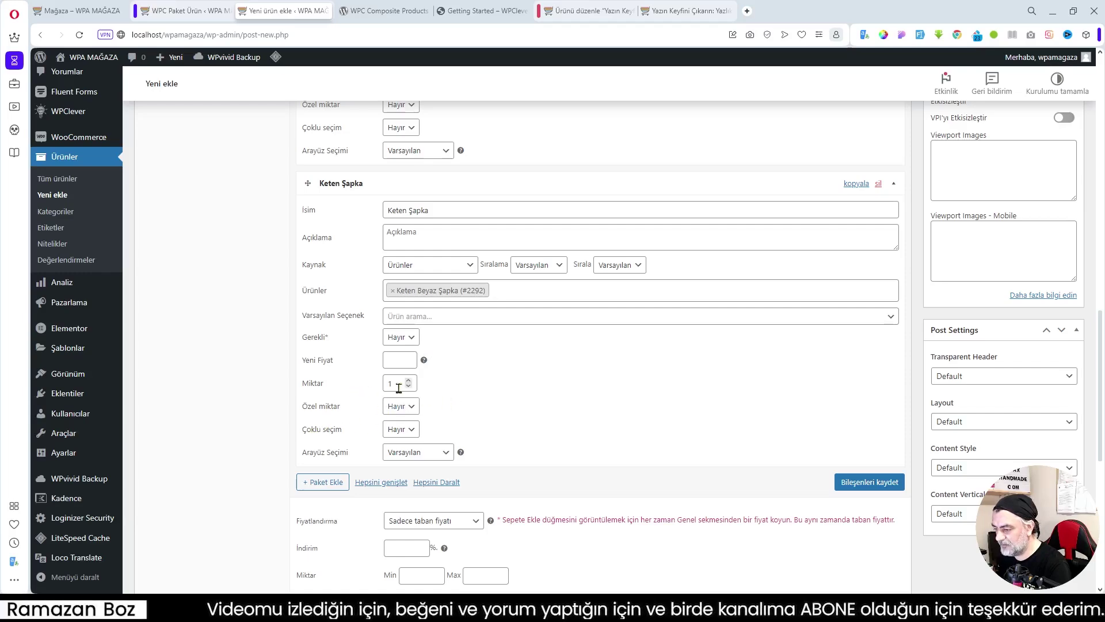
scroll(395, 385, up, 4)
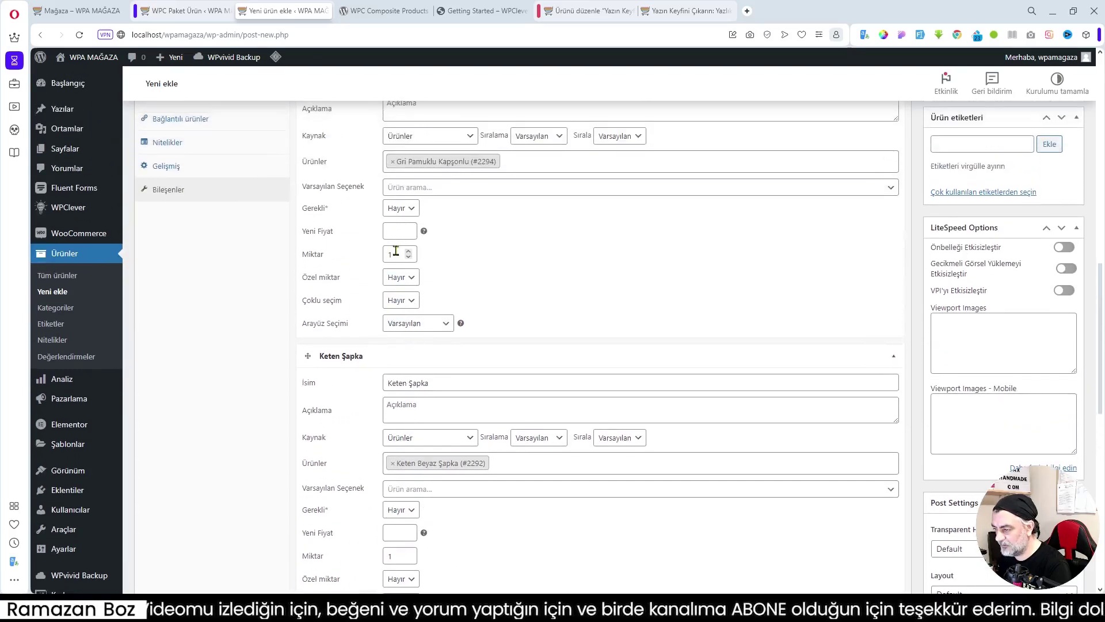
scroll(561, 523, down, 5)
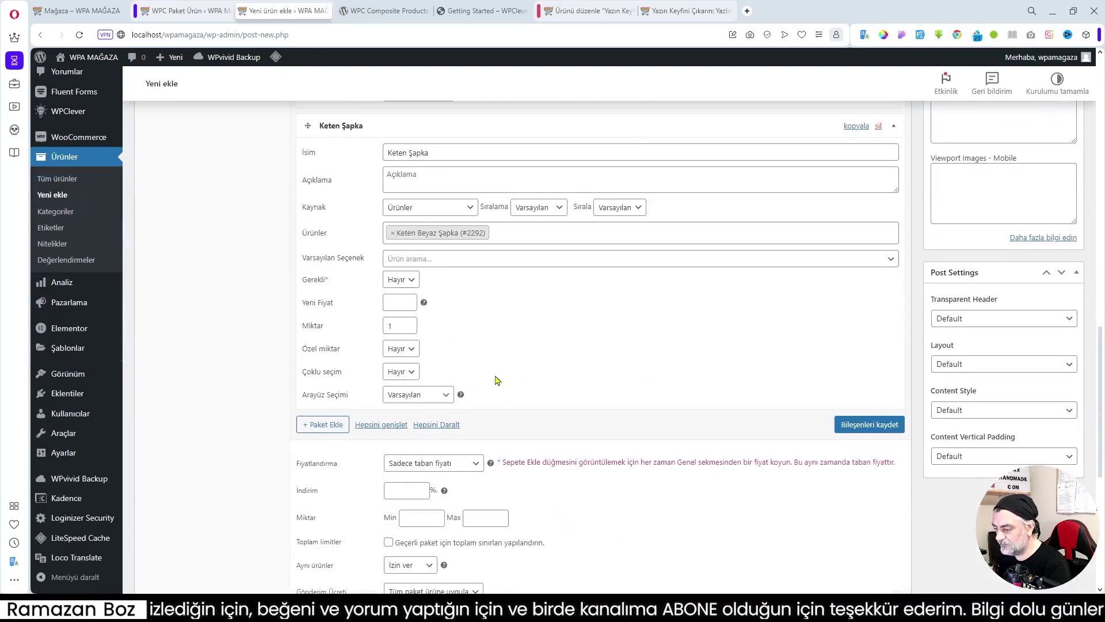
scroll(490, 365, down, 3)
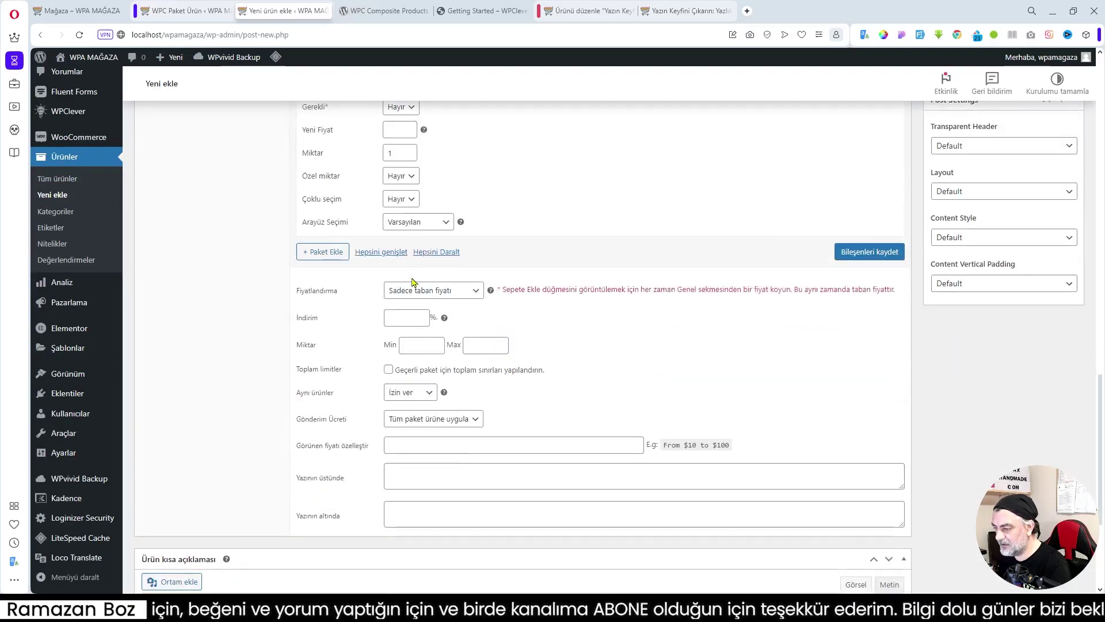
click(322, 252)
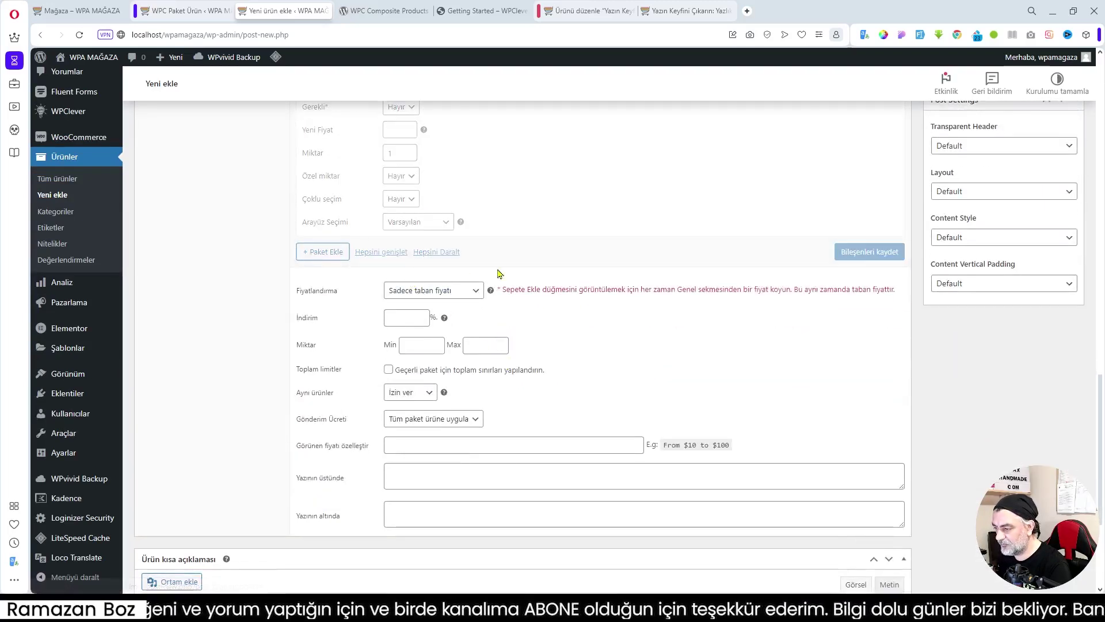
Step: Copy the product name "T-Shirt Four" from the local shop page
click(78, 11)
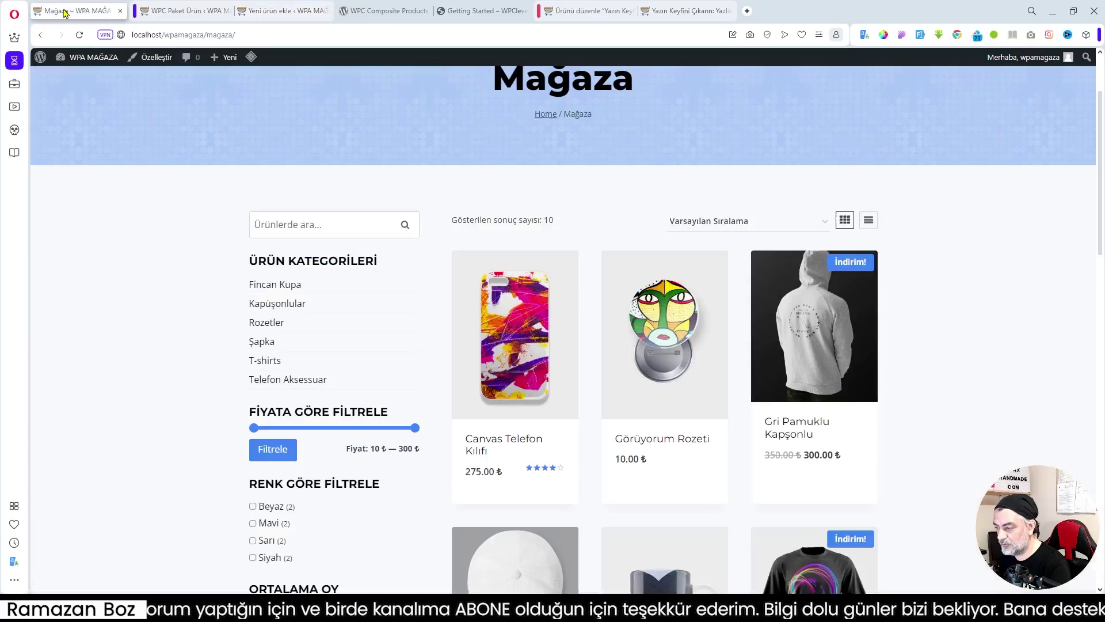
scroll(910, 478, down, 5)
scroll(910, 478, down, 3)
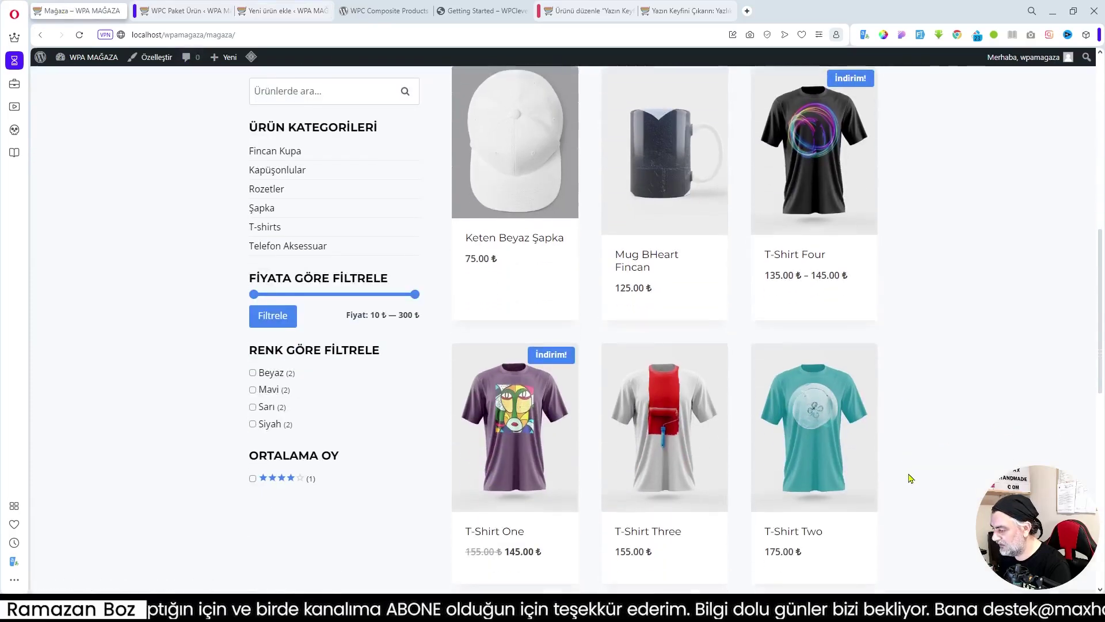
drag(828, 244, 765, 239)
key(ctrl+c)
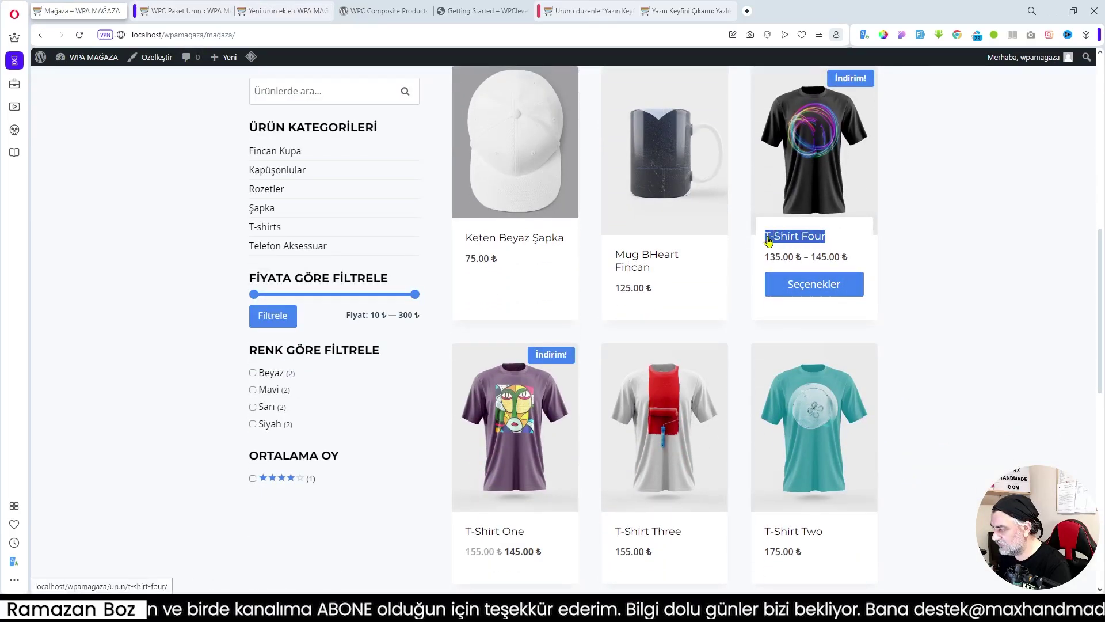
Step: Set the new component's source to Ürünler and add the product T-Shirt Four (#239) to it
click(294, 7)
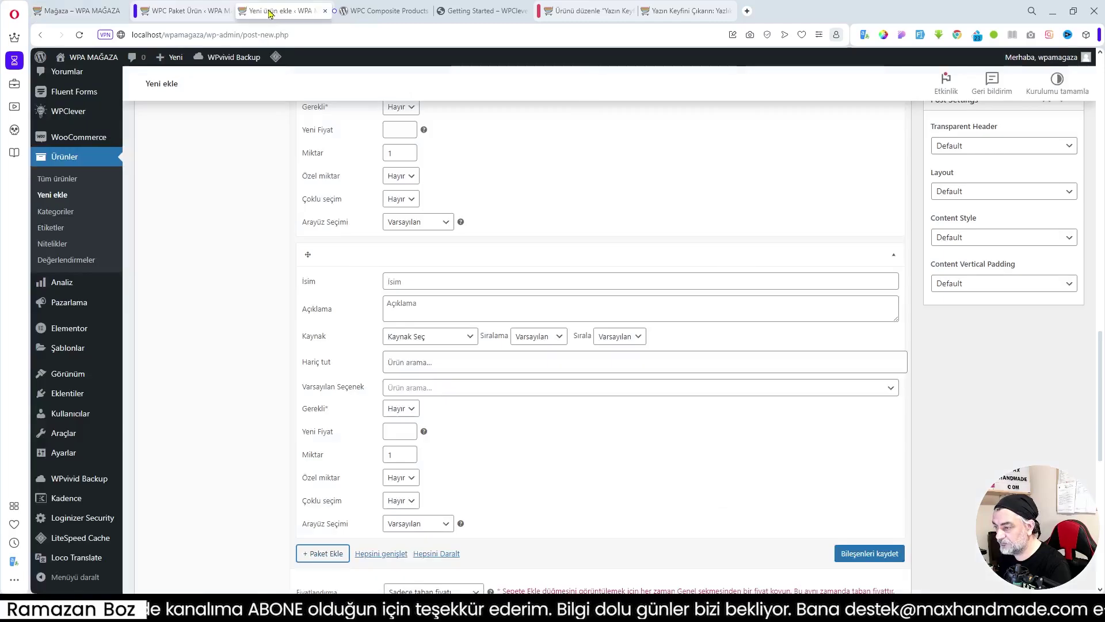
click(426, 363)
key(ctrl+v)
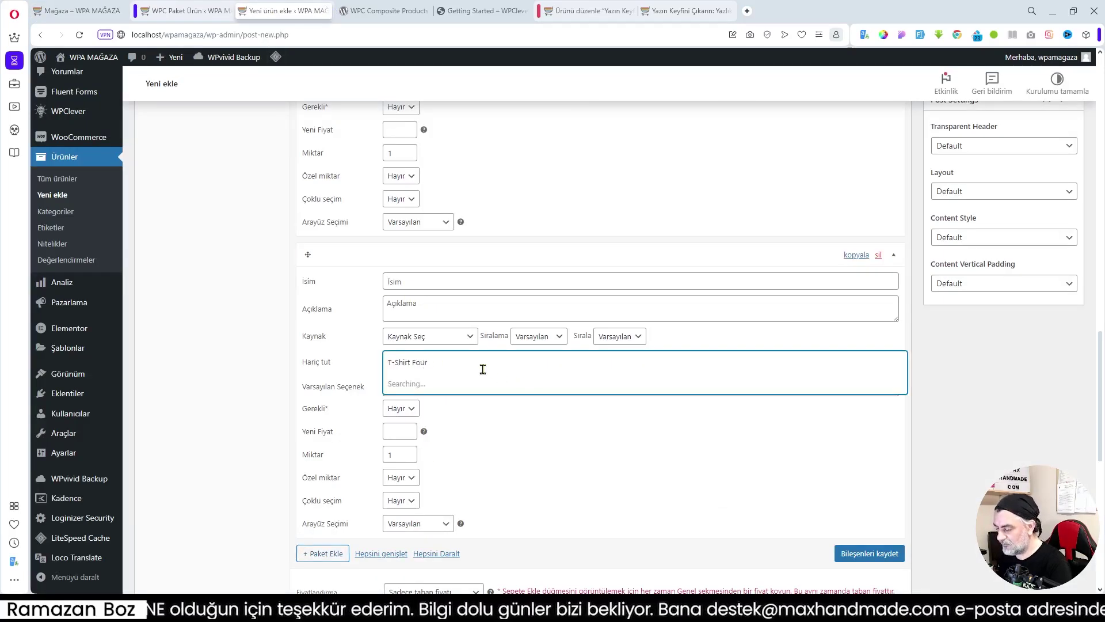
click(439, 343)
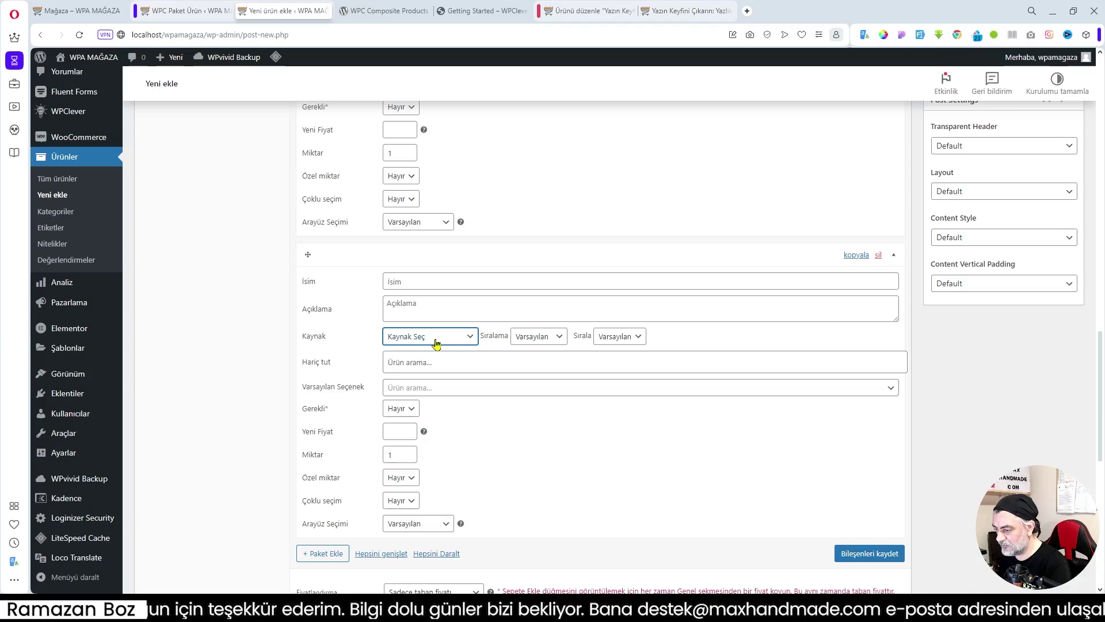
click(468, 343)
click(427, 363)
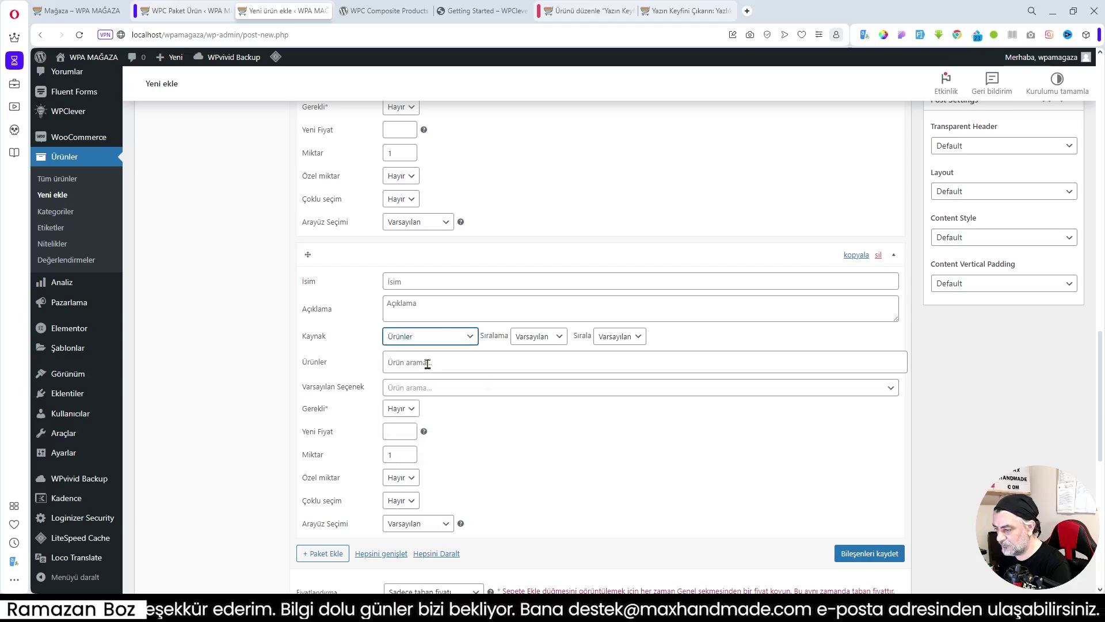
click(427, 364)
text(T-Shirt Four)
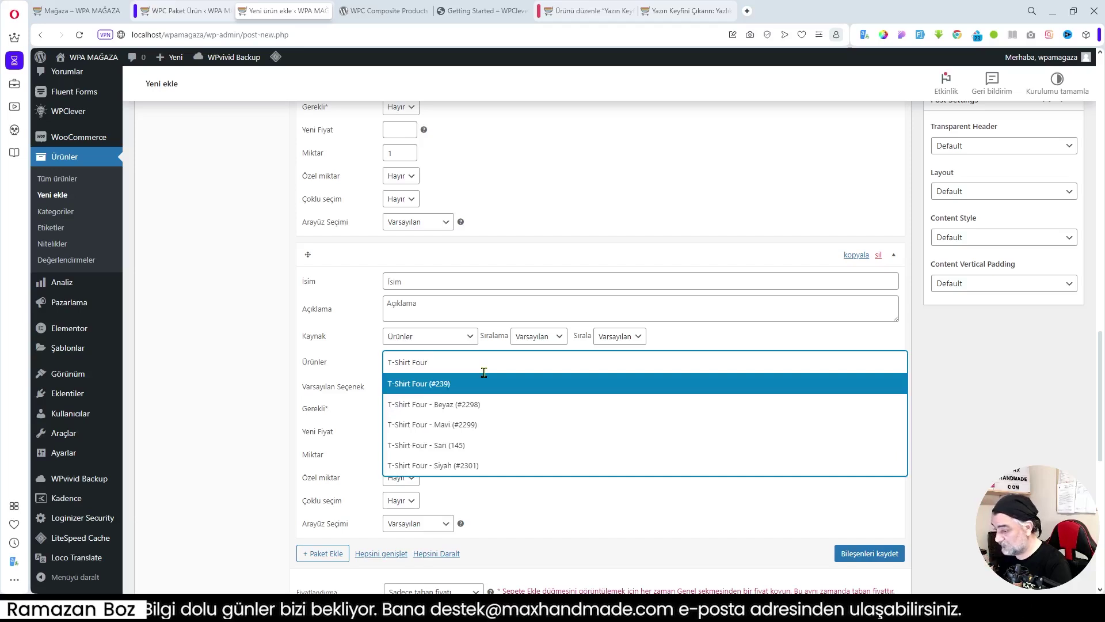
click(418, 384)
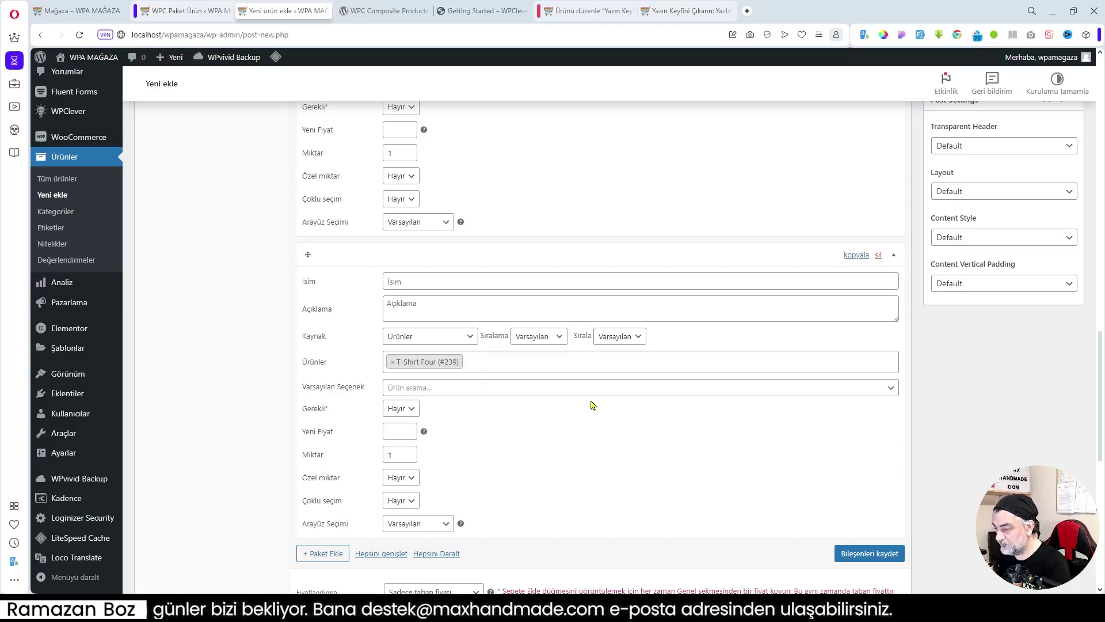
Step: Name the component containing T-Shirt Four "T-Shirt"
click(413, 279)
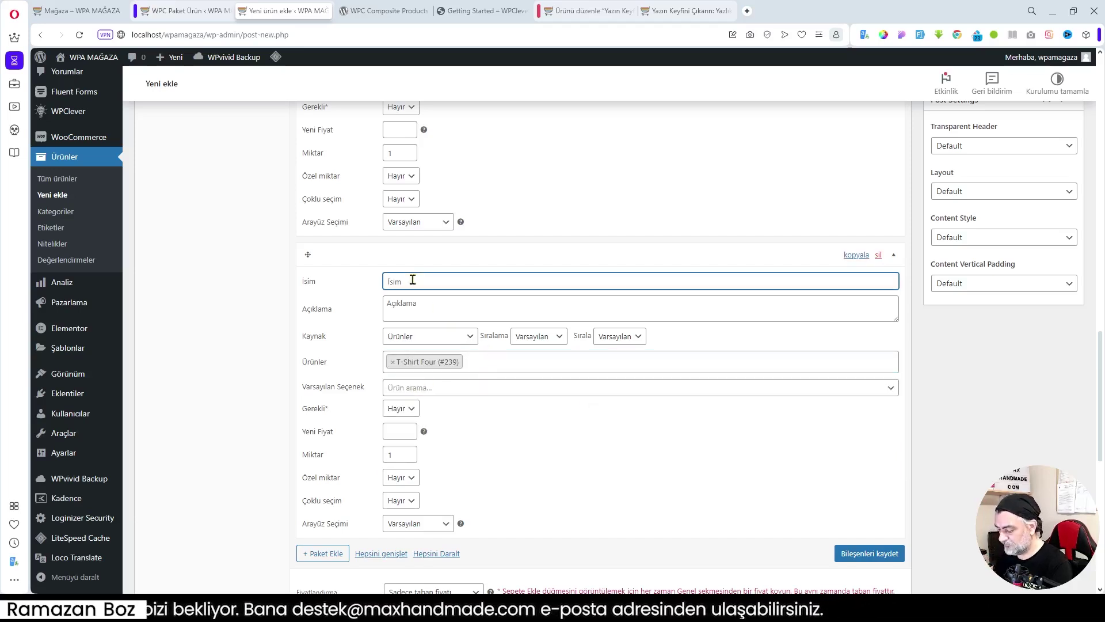
text(T-Shirt)
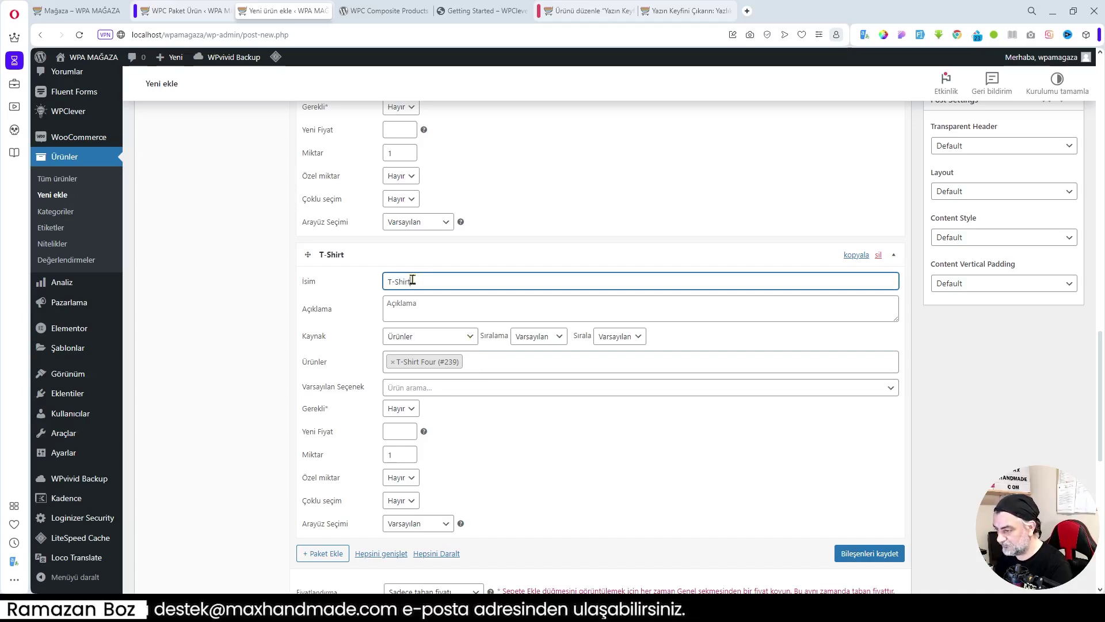
click(505, 438)
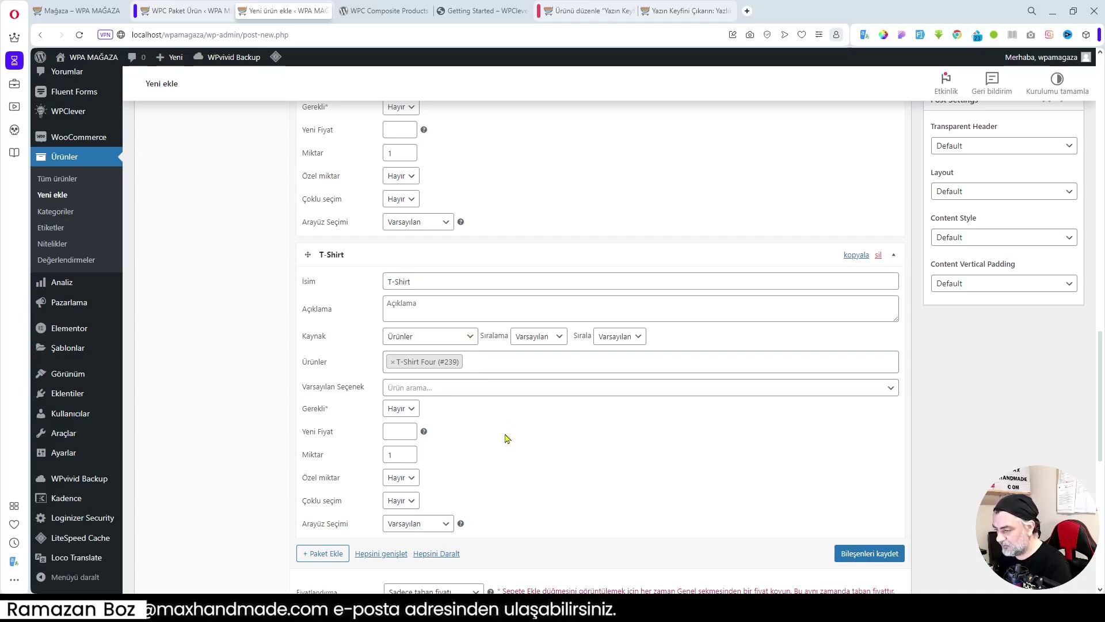
Step: Review the Keten Şapka and T-Shirt component settings and save the composite product's components
scroll(581, 455, down, 2)
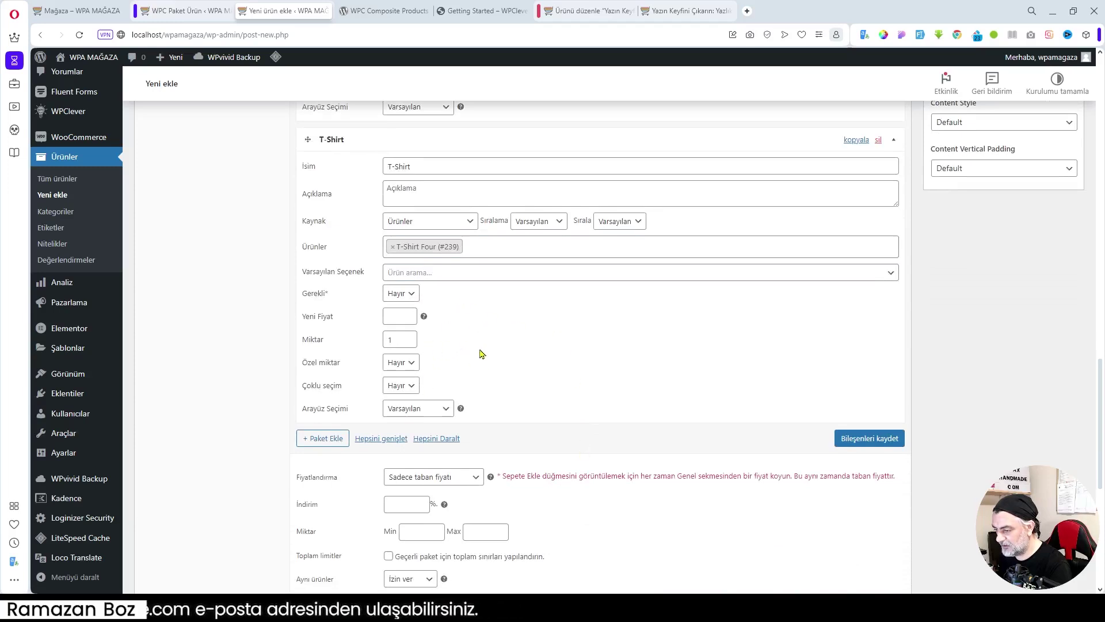
scroll(482, 358, down, 2)
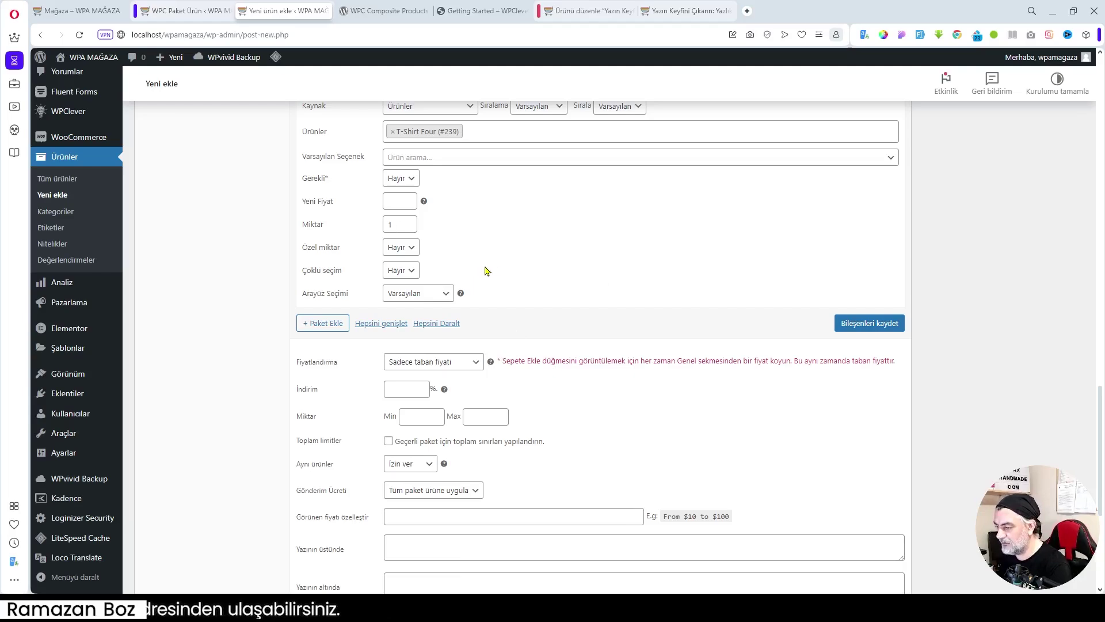
scroll(499, 275, up, 8)
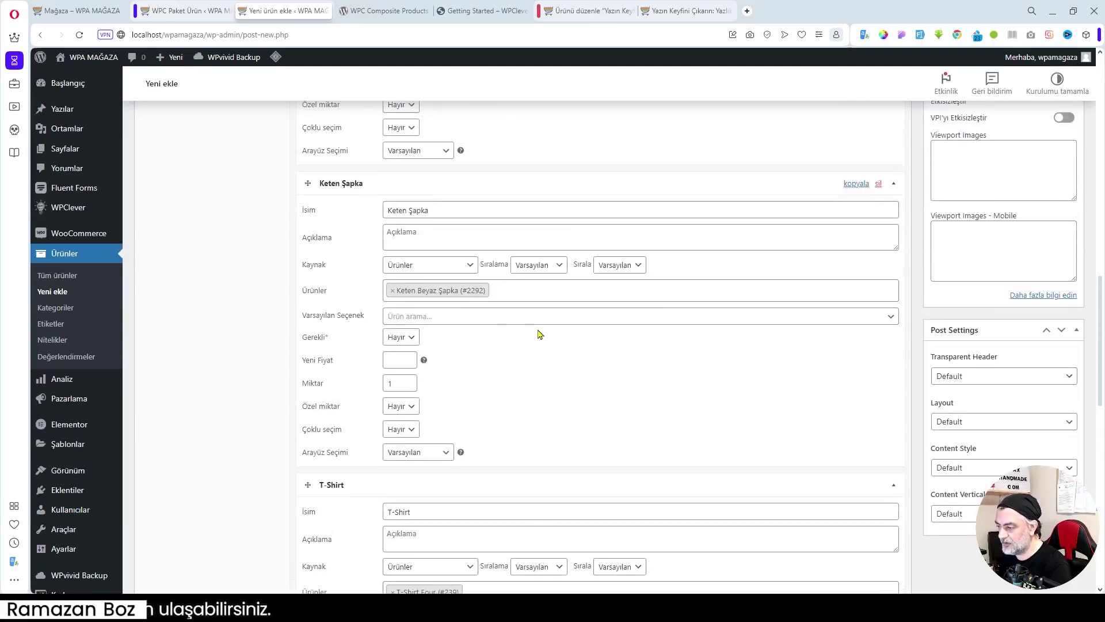
scroll(547, 335, down, 3)
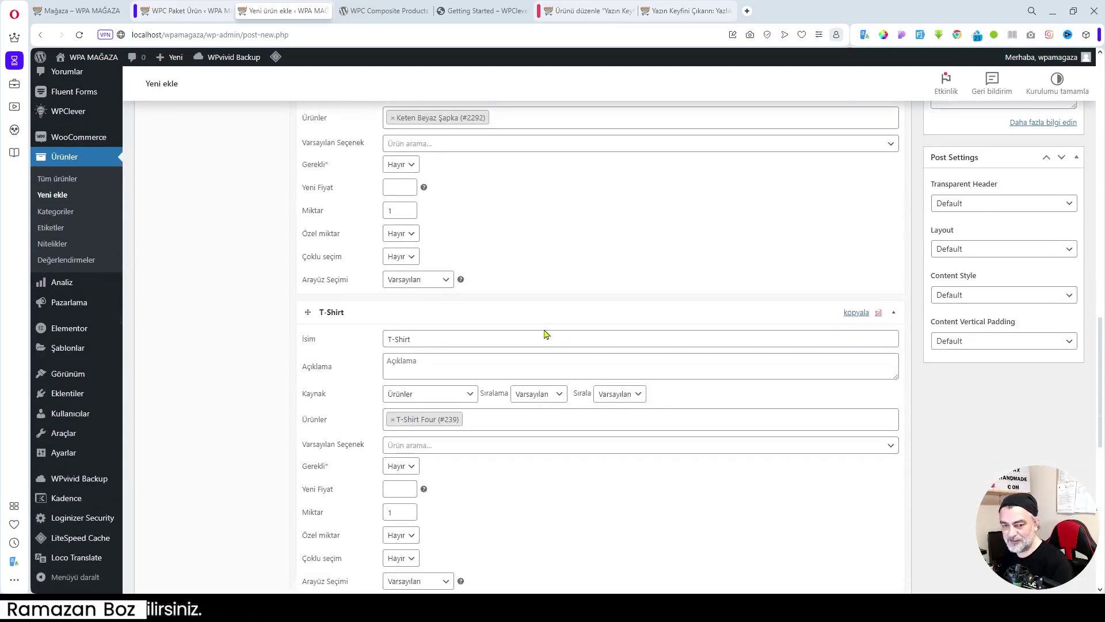
scroll(573, 460, down, 5)
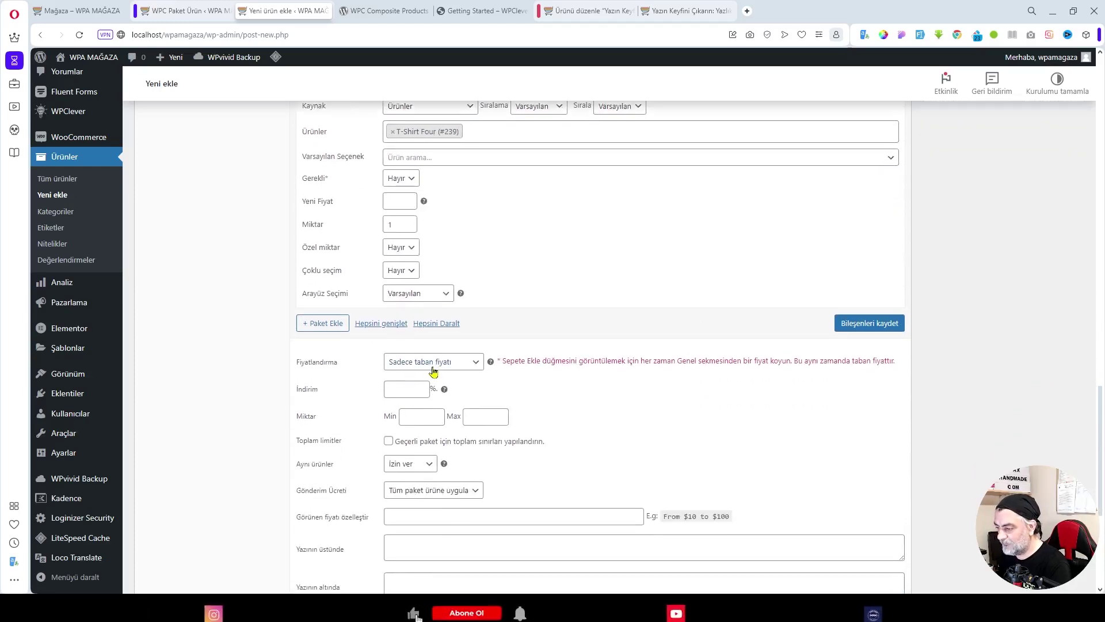
scroll(434, 370, up, 3)
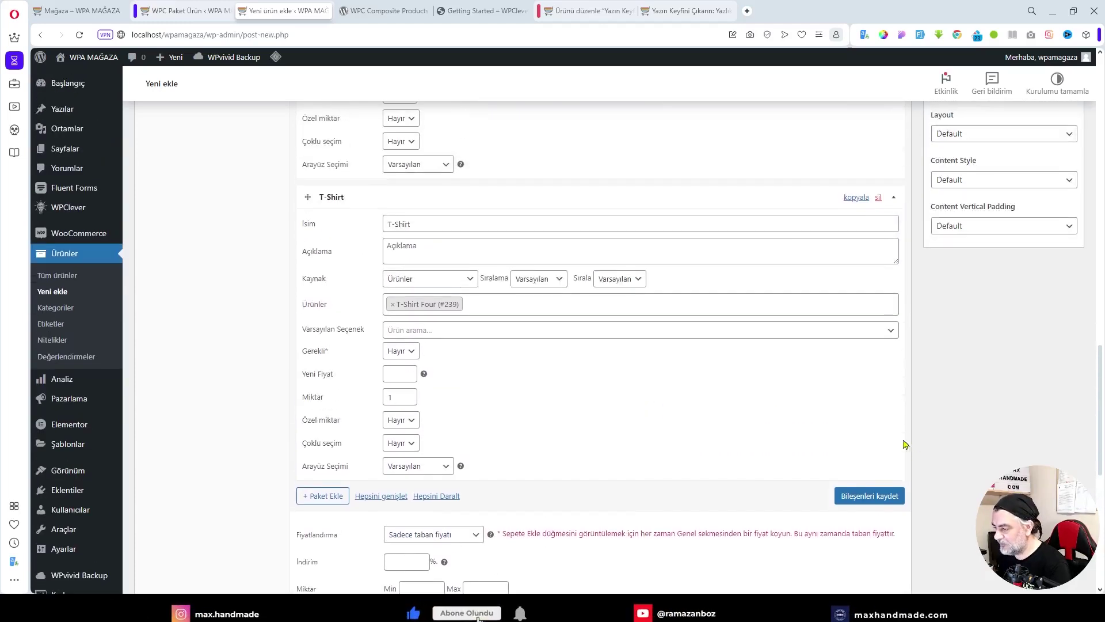
click(876, 500)
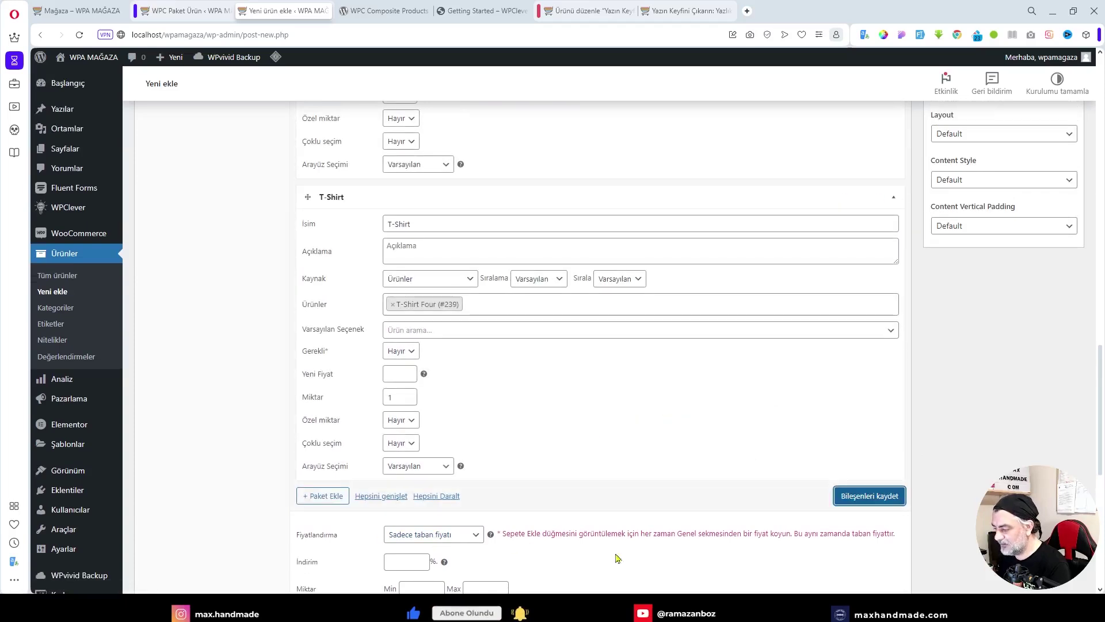
Step: Set the composite product's regular price (Normal fiyat) to 250 ₺ in its general product data
scroll(550, 474, down, 2)
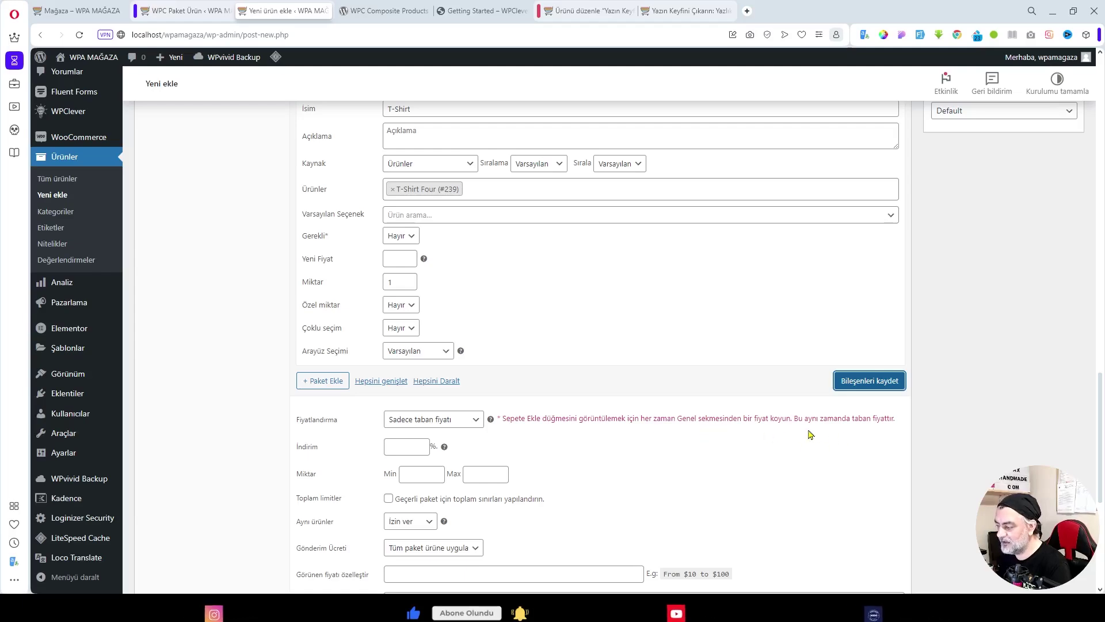
scroll(552, 381, up, 15)
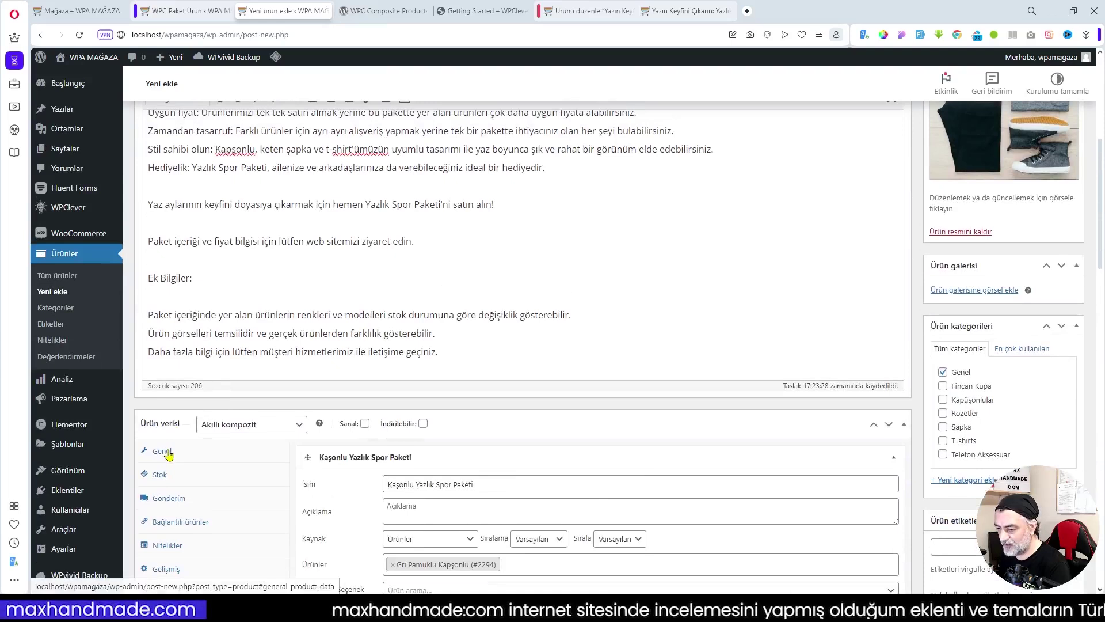
click(163, 451)
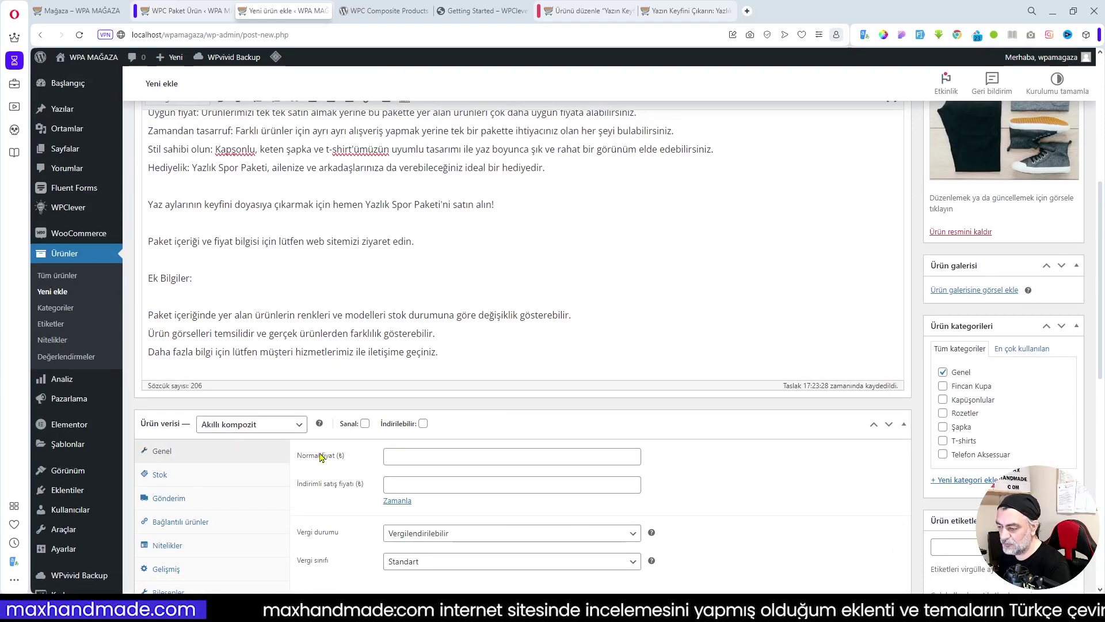
click(391, 457)
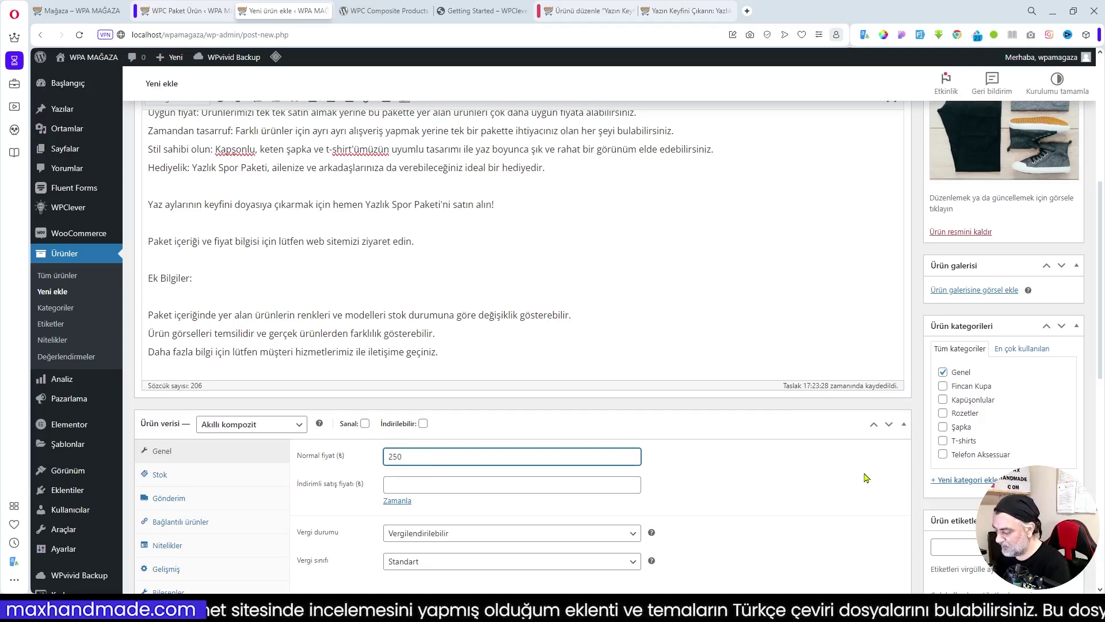
Step: Open the composite product's component settings (Bileşenler) and go to the pricing options (Fiyatlandırma)
scroll(815, 486, down, 3)
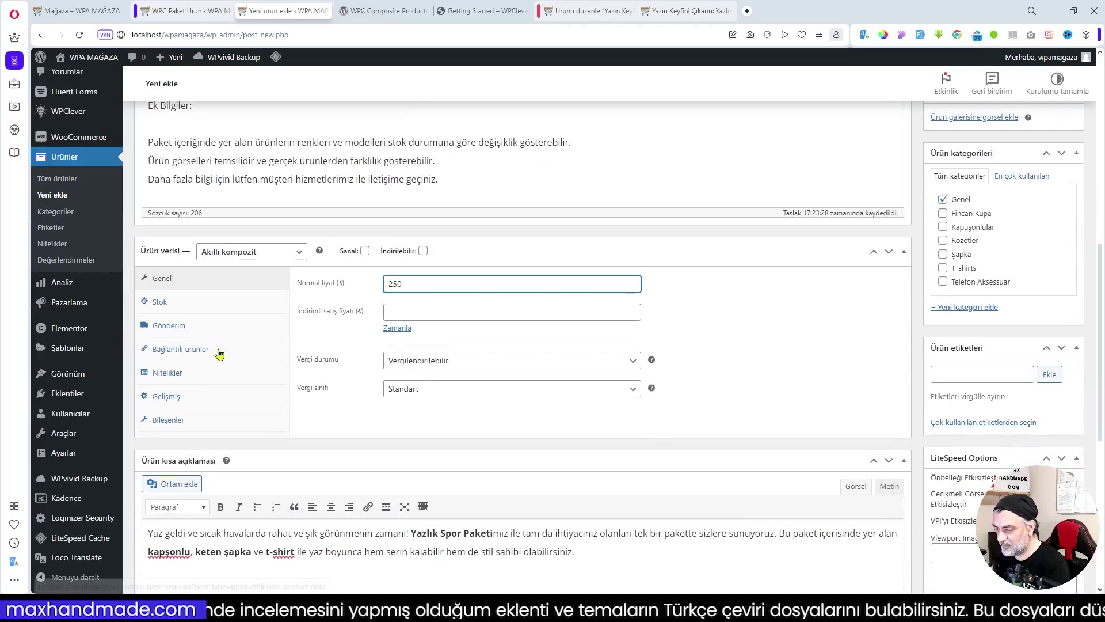
click(172, 420)
scroll(506, 432, down, 9)
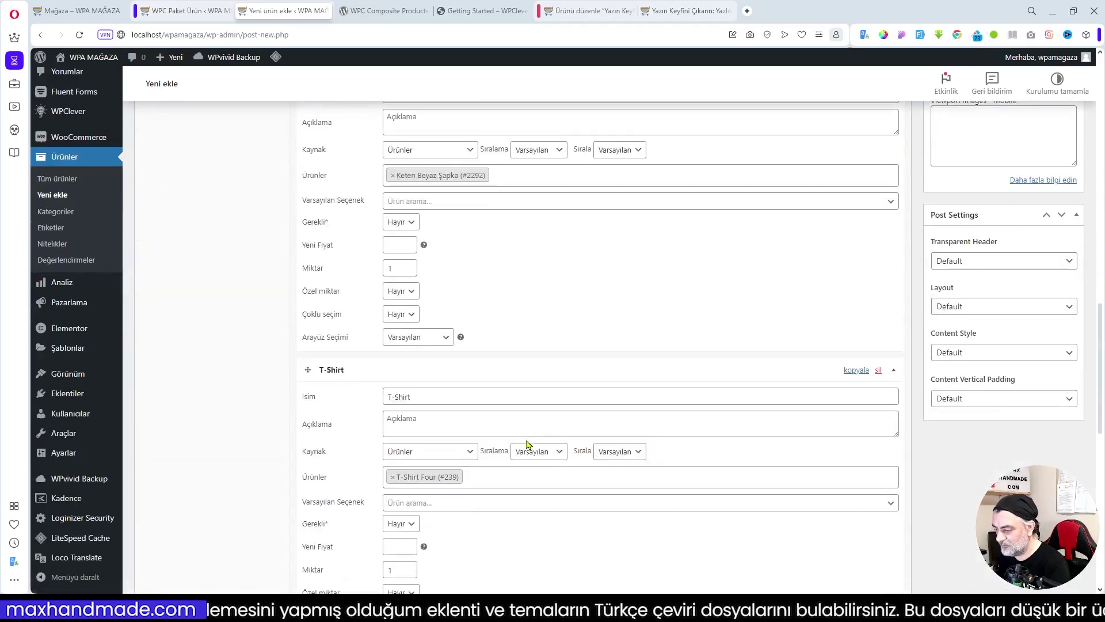
scroll(527, 443, down, 6)
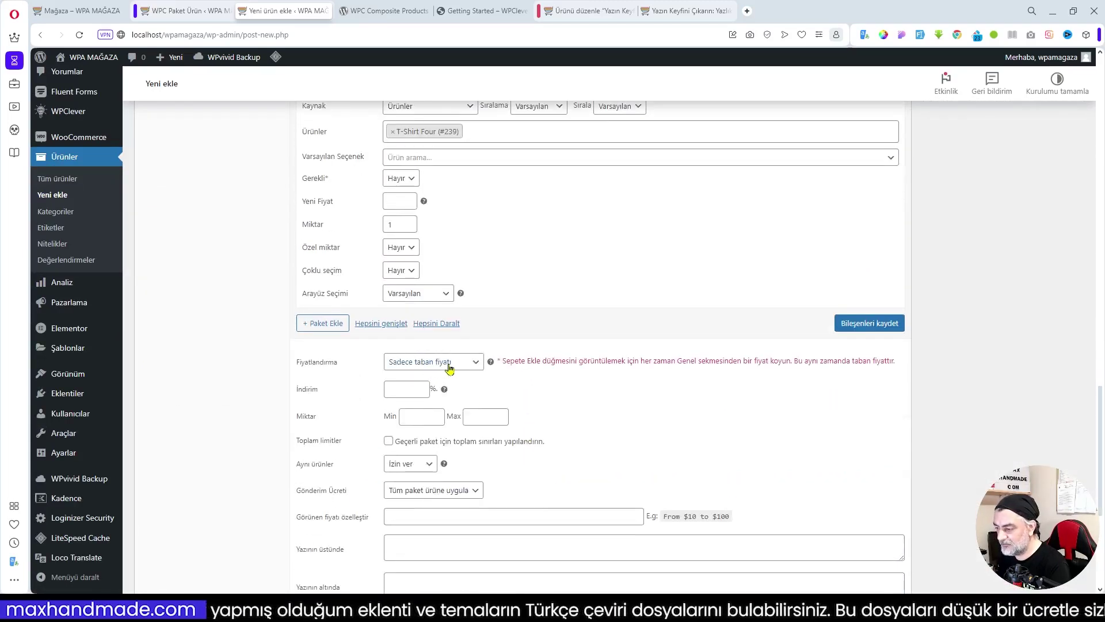
Step: Try the pricing options Taban fiyatını dahil et and Taban fiyatını dahil etme, and return Fiyatlandırma to Sadece taban fiyatı
click(450, 368)
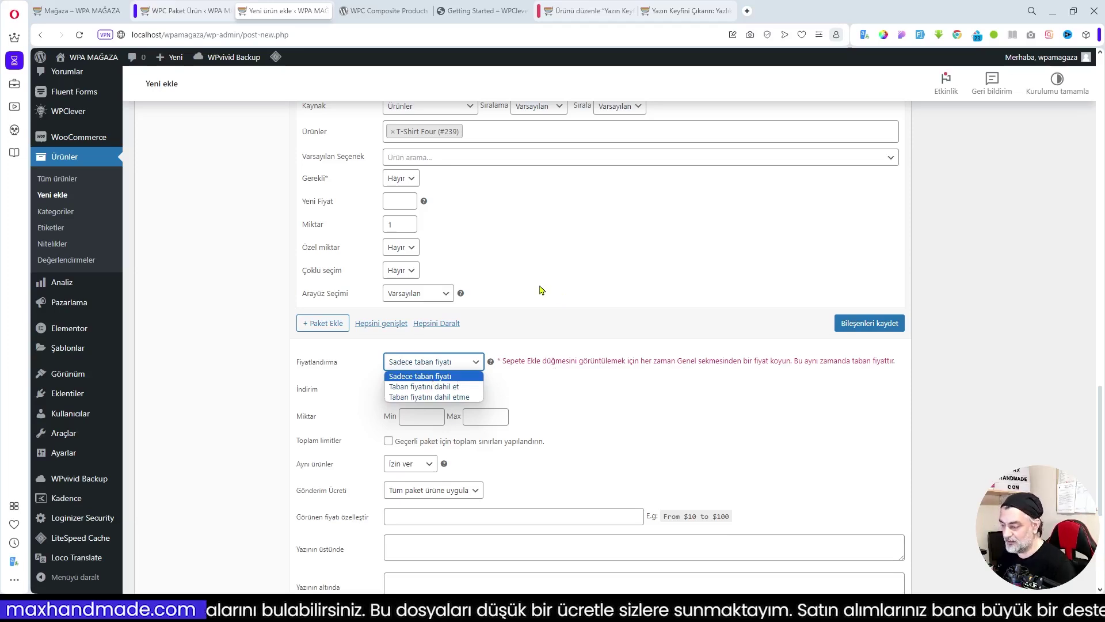
click(443, 387)
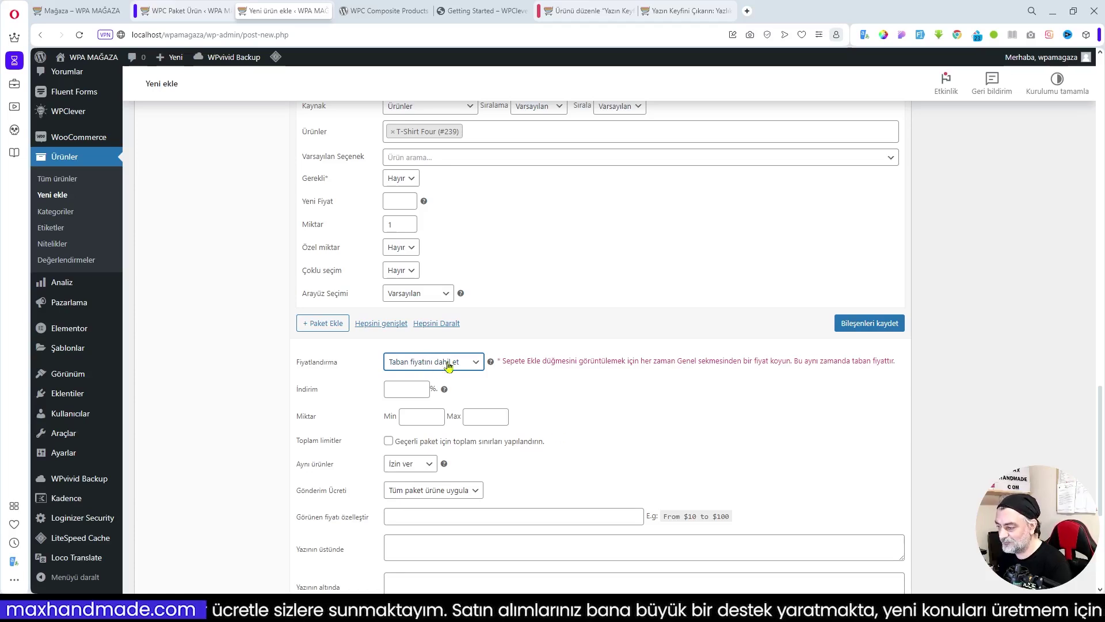
click(478, 368)
click(437, 380)
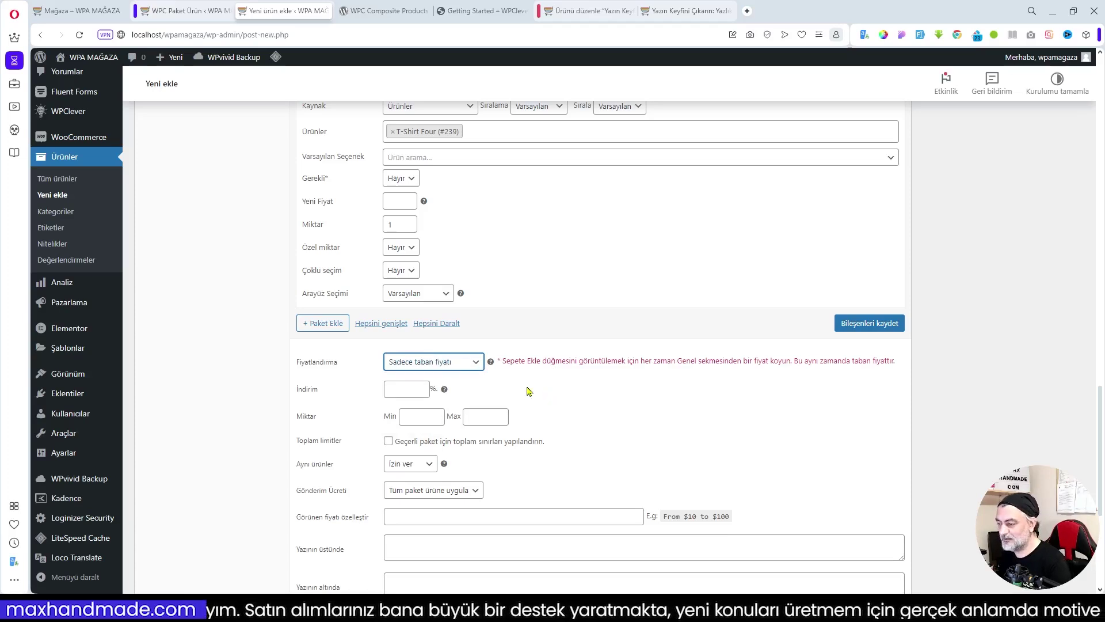
click(462, 365)
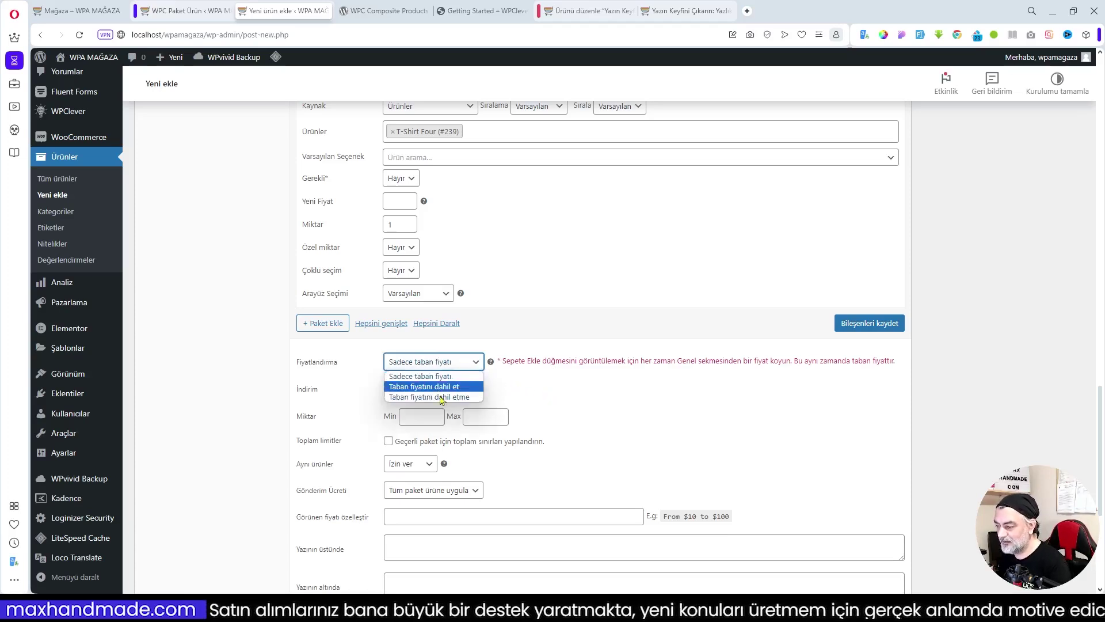
click(443, 399)
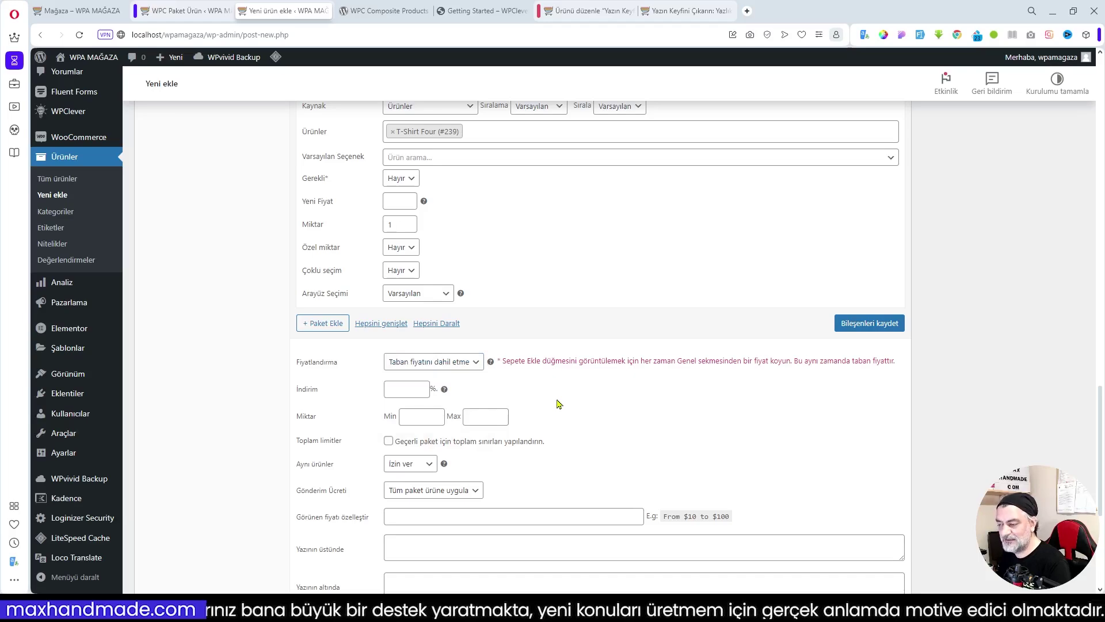
scroll(542, 388, up, 6)
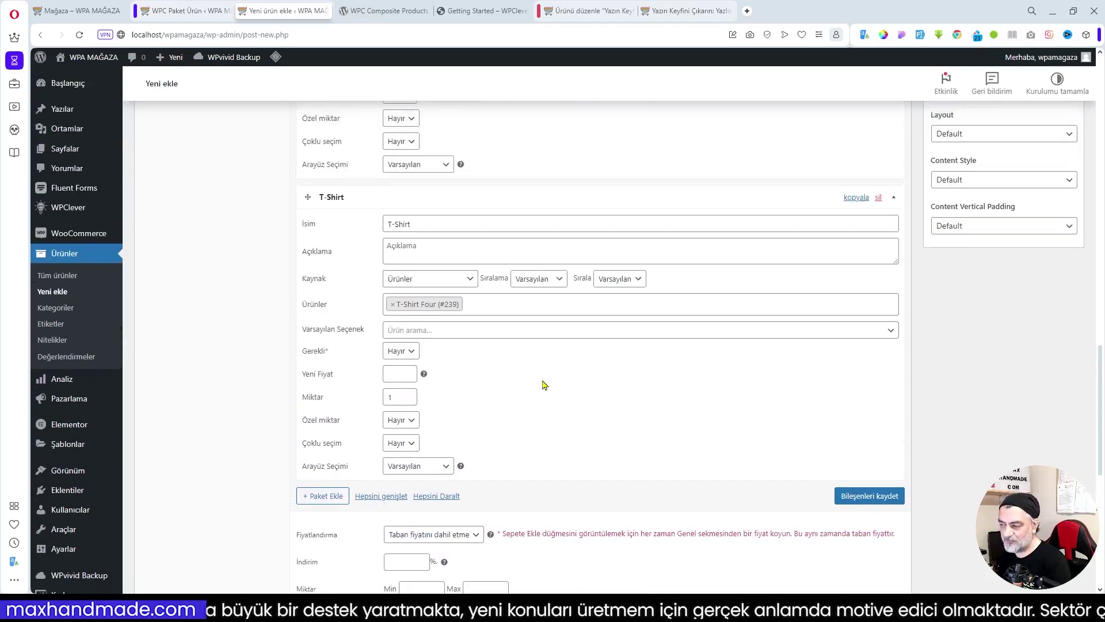
scroll(543, 384, up, 4)
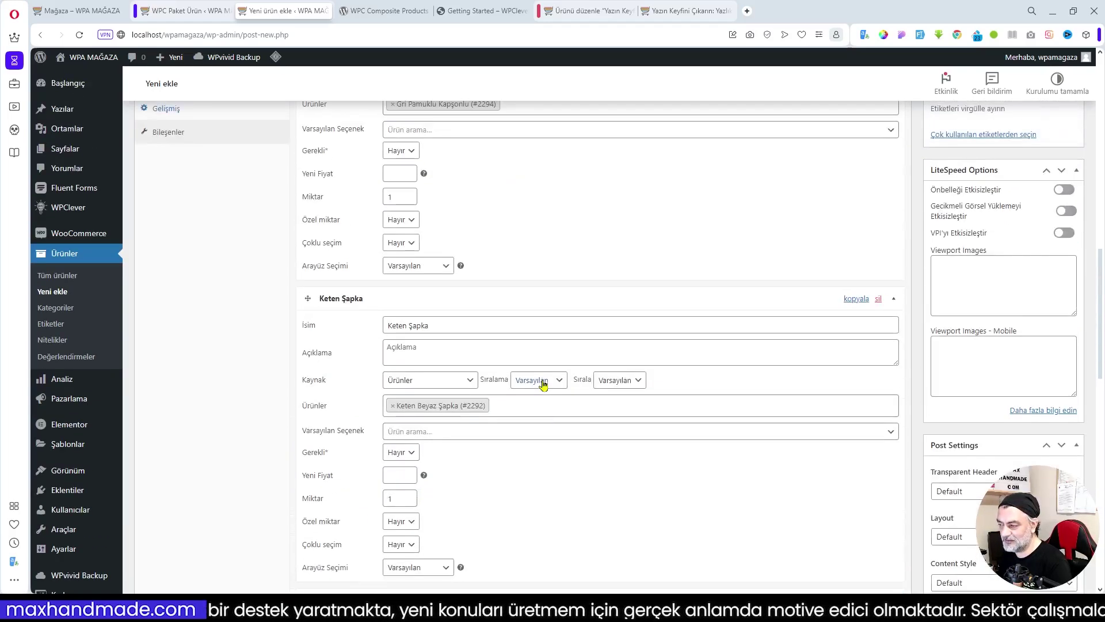
scroll(553, 486, down, 10)
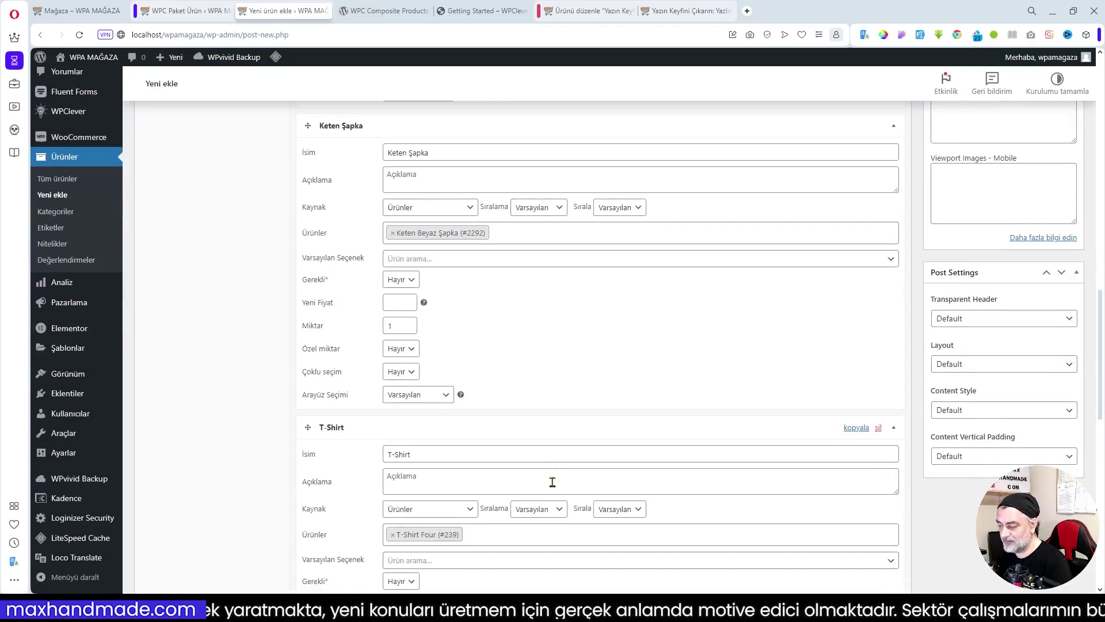
click(467, 364)
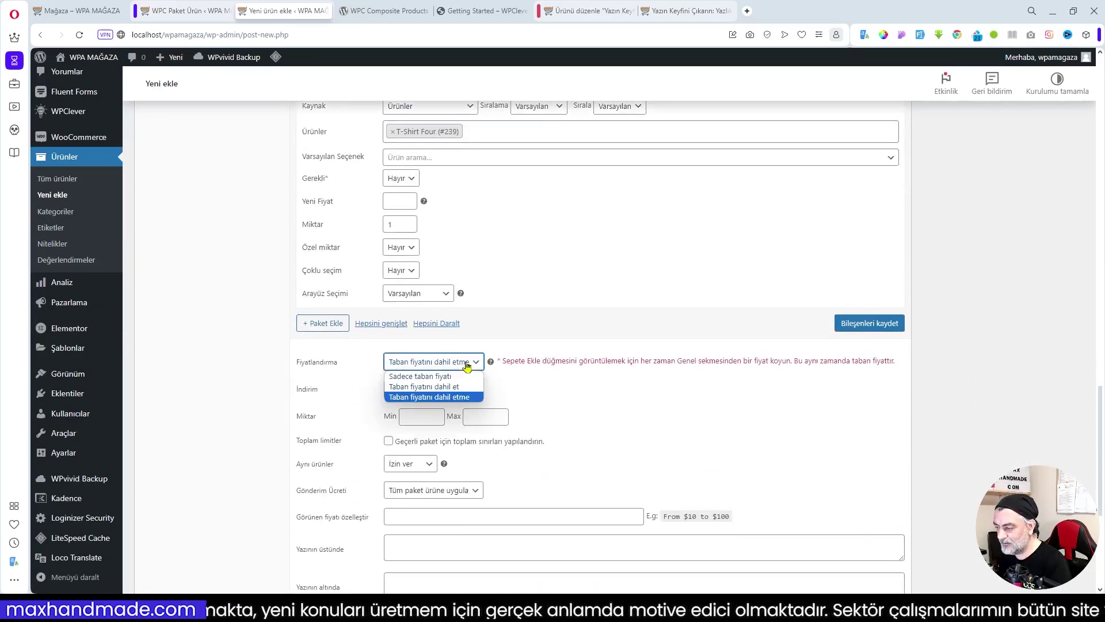
click(427, 377)
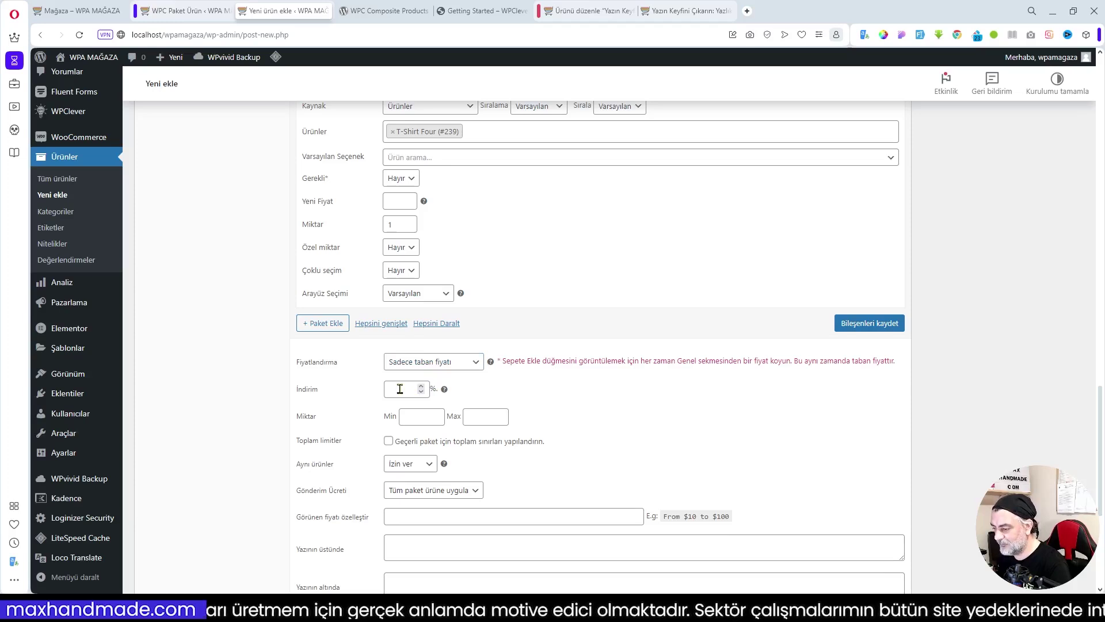
Step: Set the composite product's total quantity limits (Miktar) to a minimum of 1 and a maximum of 3
click(419, 419)
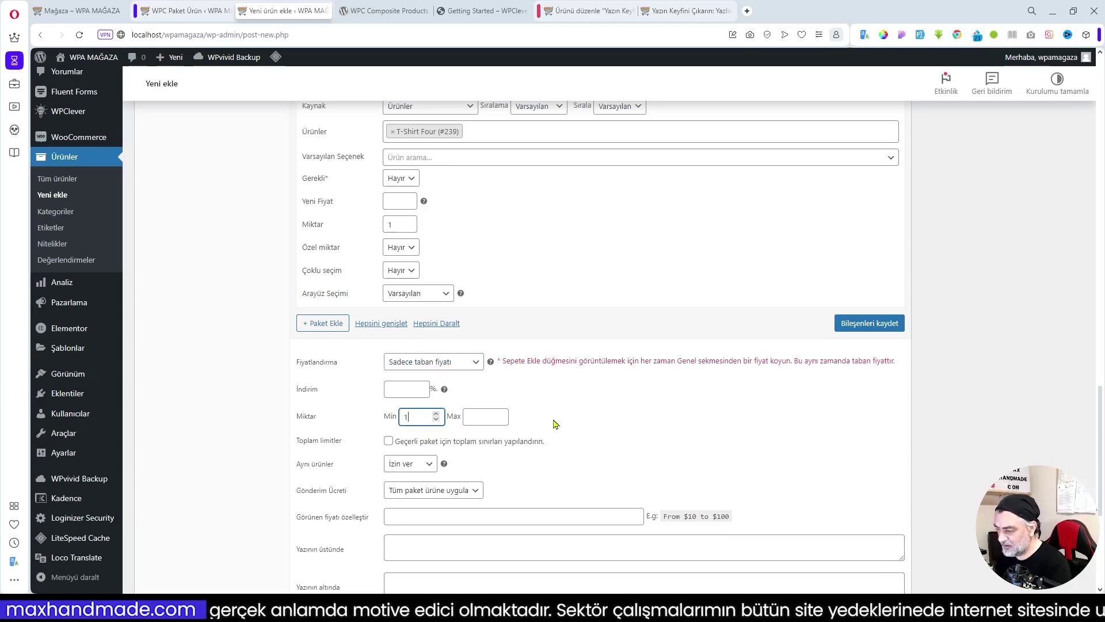
text(1)
click(494, 419)
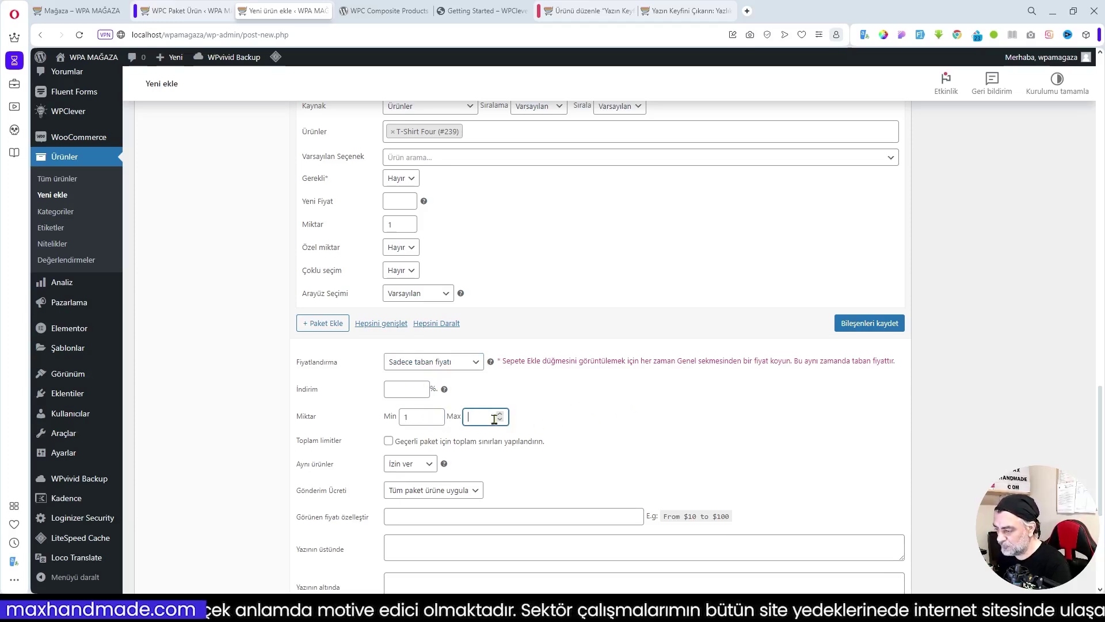
click(575, 413)
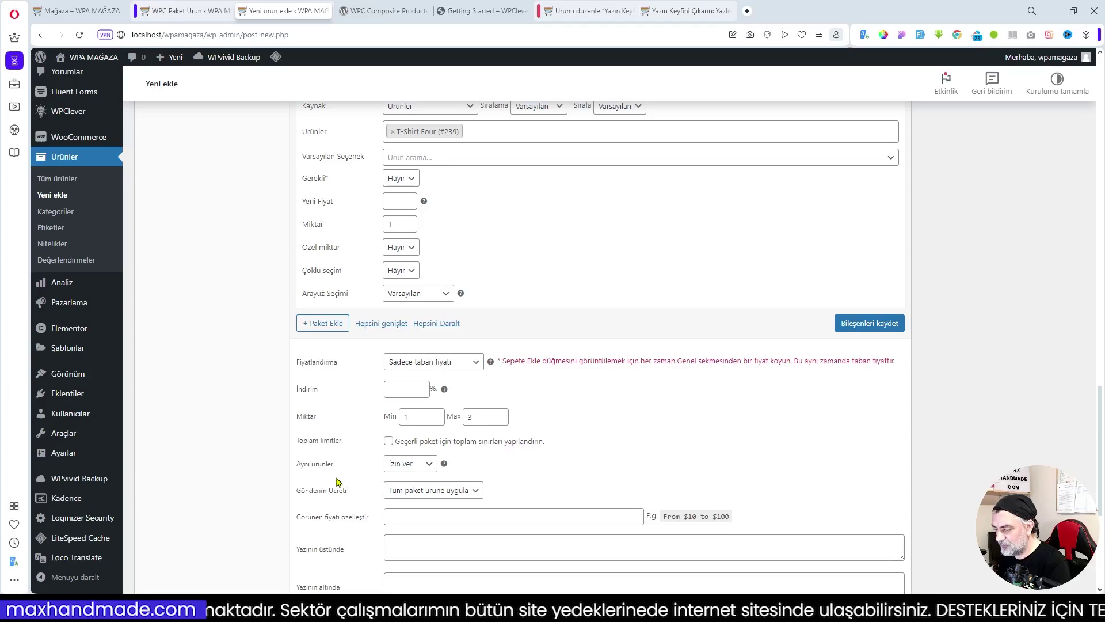
scroll(354, 392, down, 2)
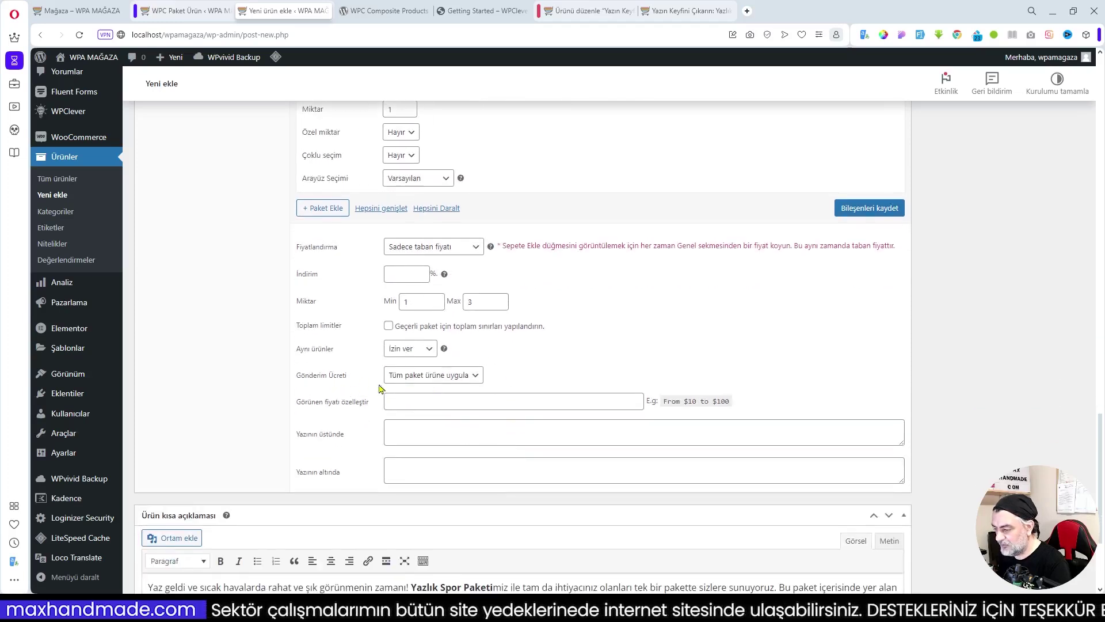
click(415, 402)
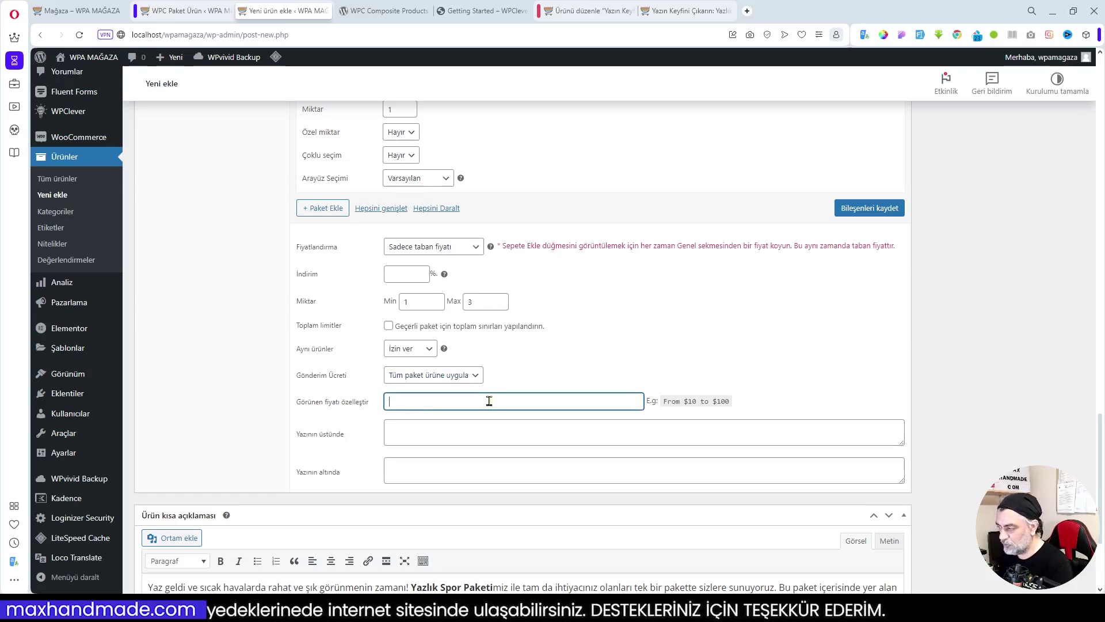
Step: Save the composite's components and publish the product Yazlık Spor Paketi Versiyon1
scroll(687, 361, down, 3)
scroll(724, 370, up, 5)
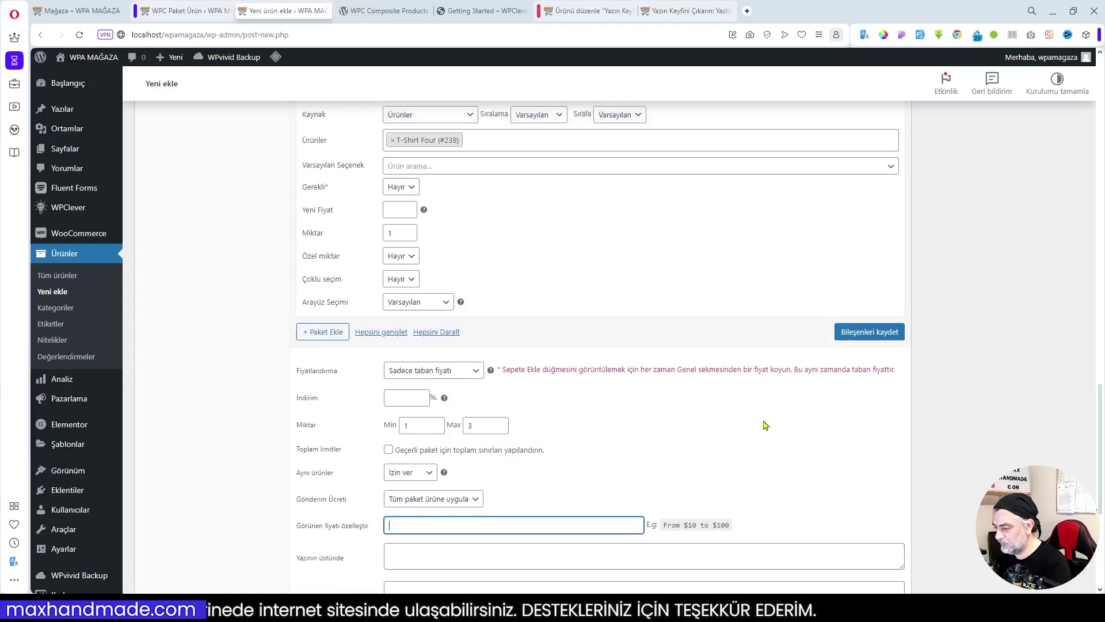
scroll(829, 453, up, 15)
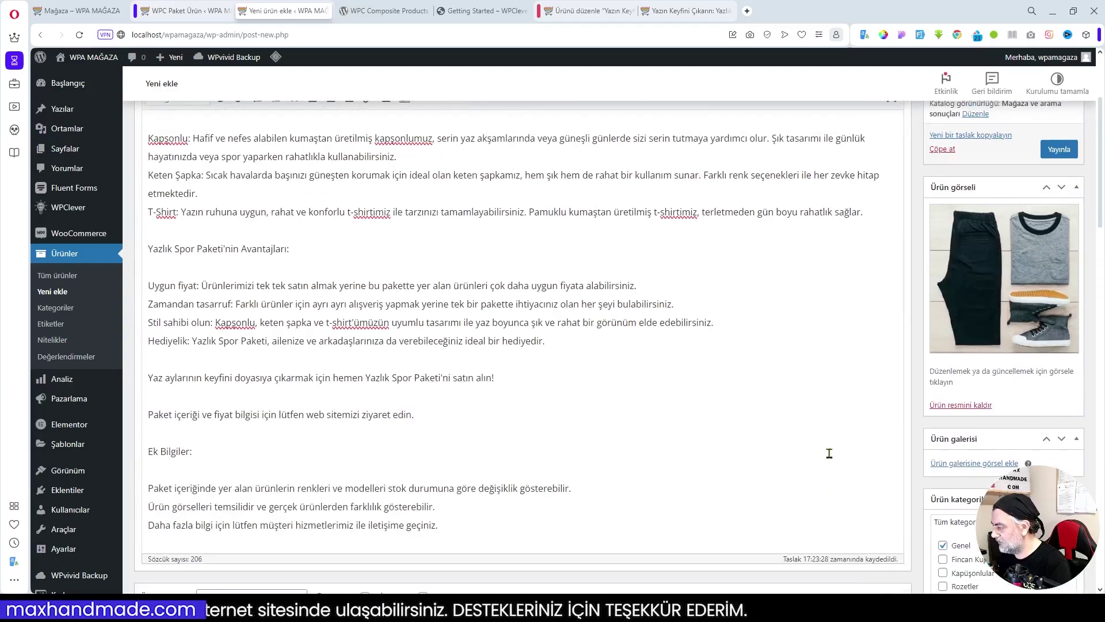
scroll(829, 453, down, 20)
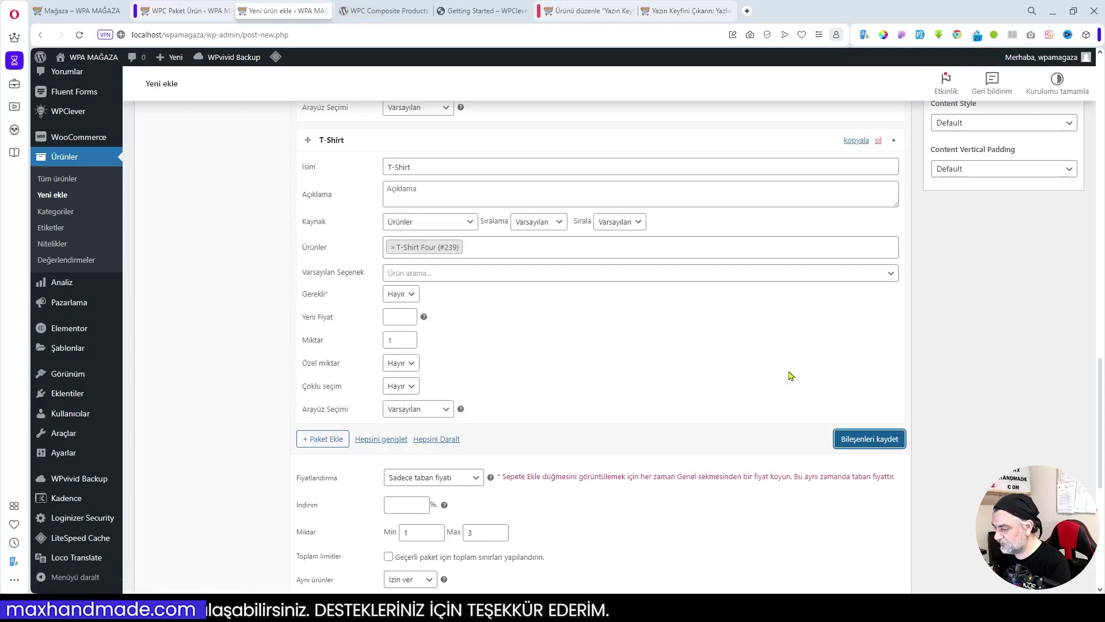
scroll(806, 391, up, 15)
scroll(1050, 421, up, 5)
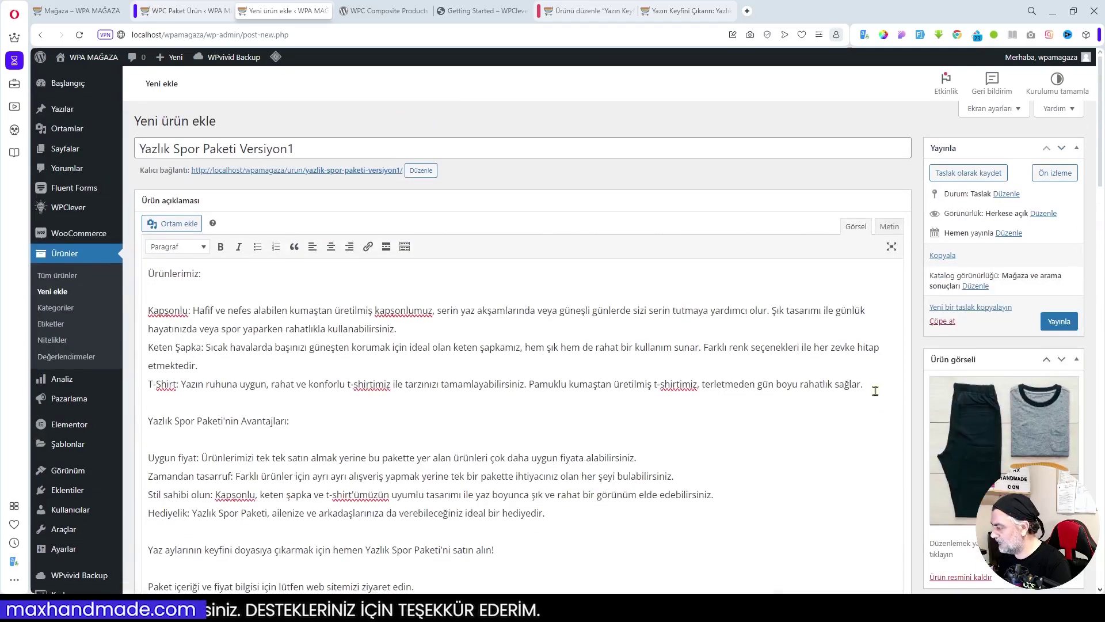
click(1060, 321)
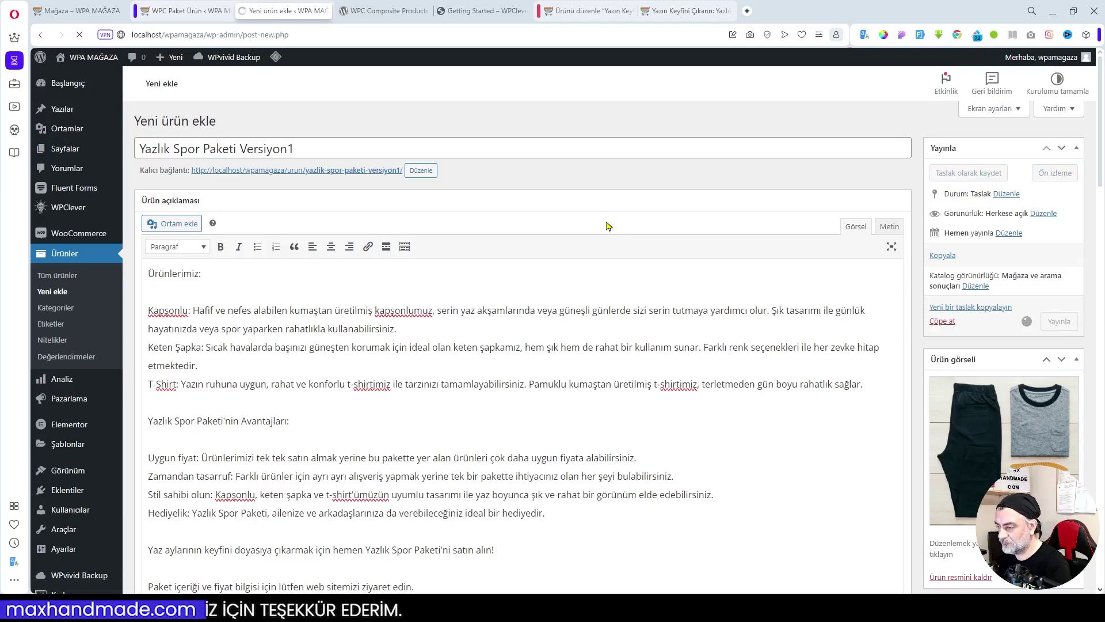
Step: Reload the store's Mağaza page and open the product page of Yazlık Spor Paketi Versiyon1
click(55, 10)
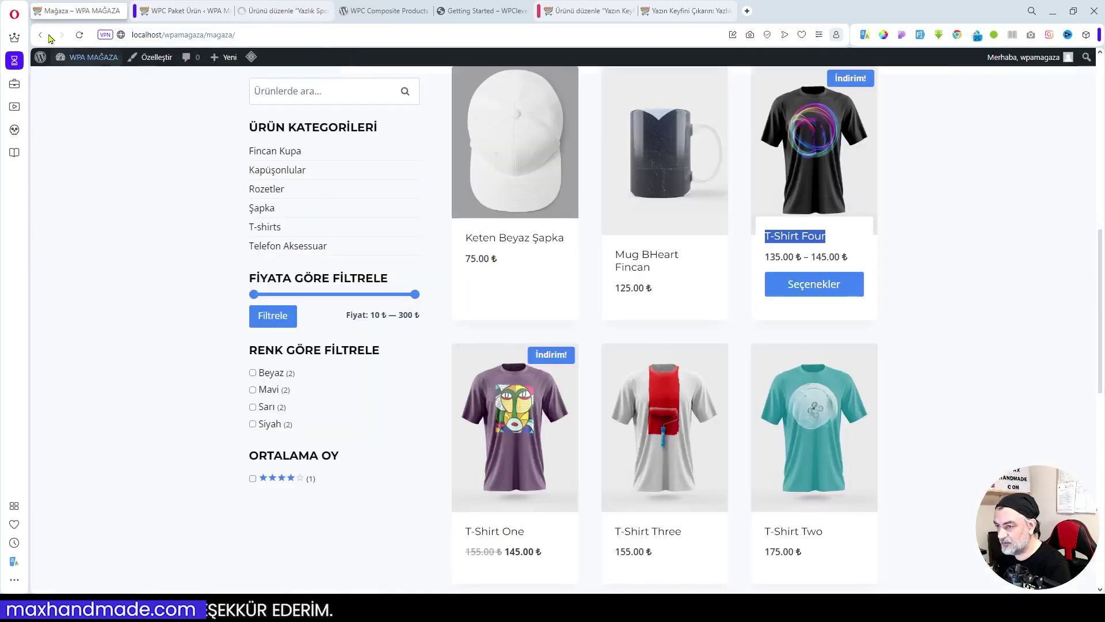
click(73, 39)
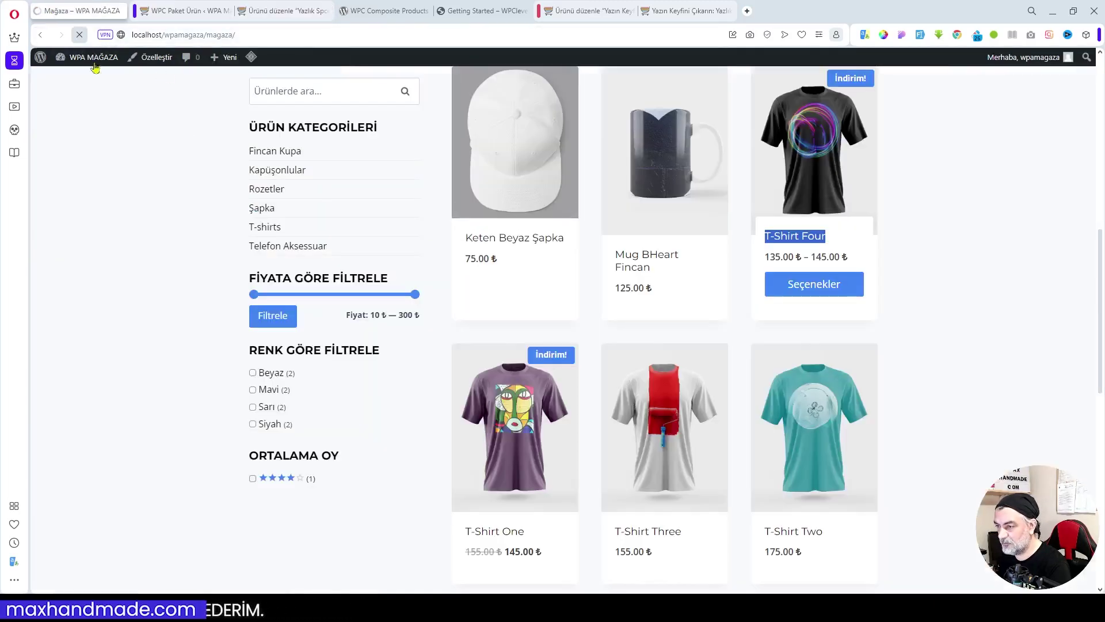
scroll(949, 297, down, 3)
scroll(948, 297, down, 3)
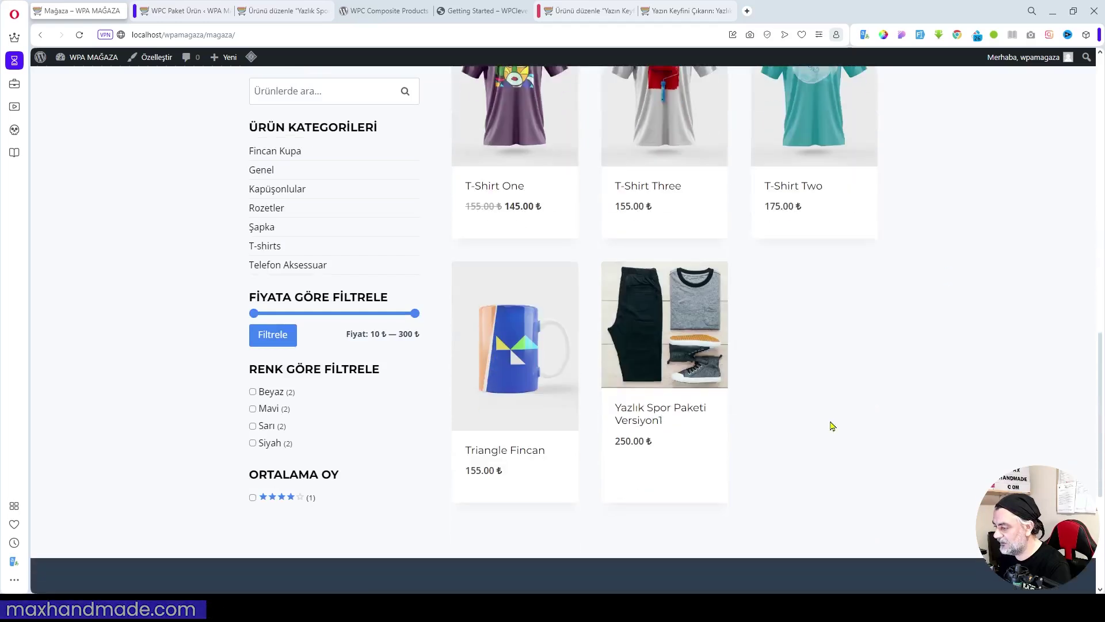
mouse_move(691, 403)
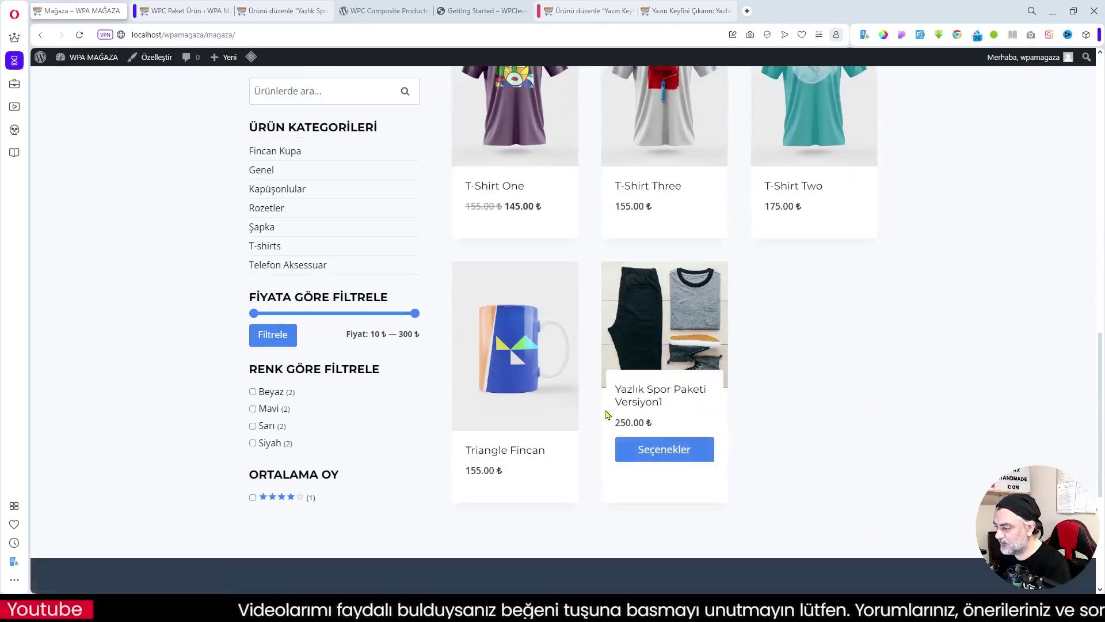
click(700, 450)
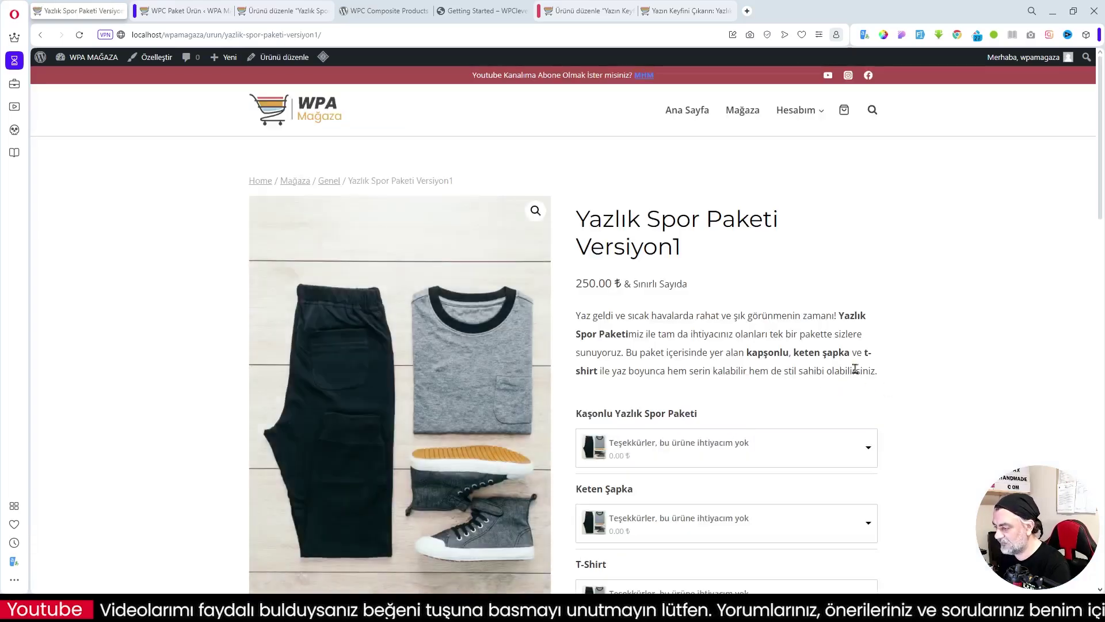
Step: Choose Gri Pamuklu Kapşonlu, Keten Beyaz Şapka - Beyaz and T-Shirt Four - Beyaz as the package's components on the product page
scroll(853, 373, down, 3)
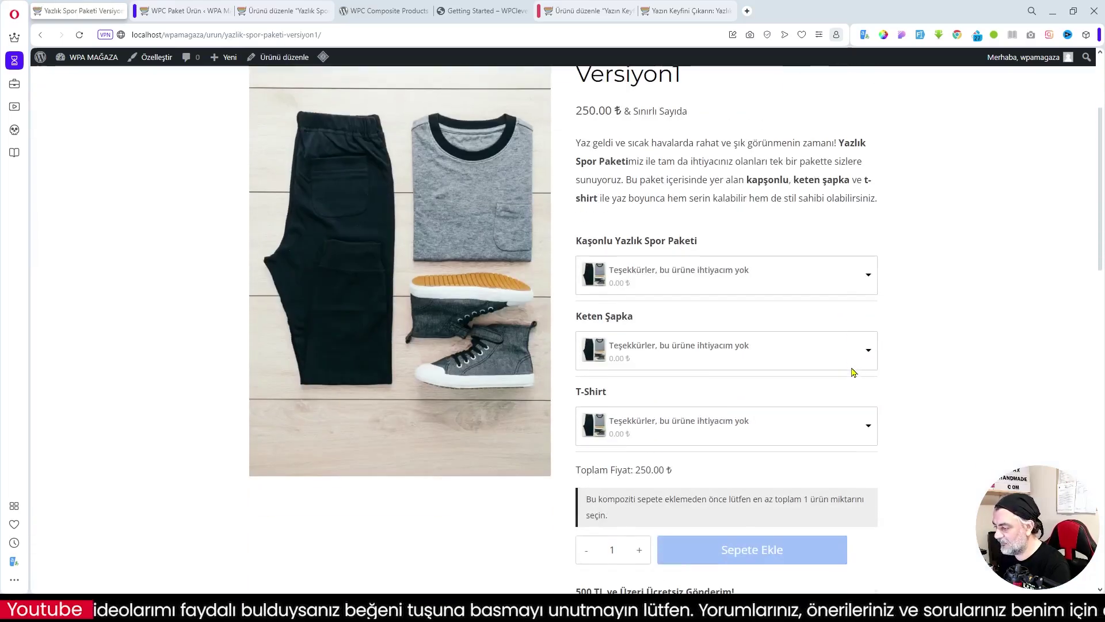
click(858, 283)
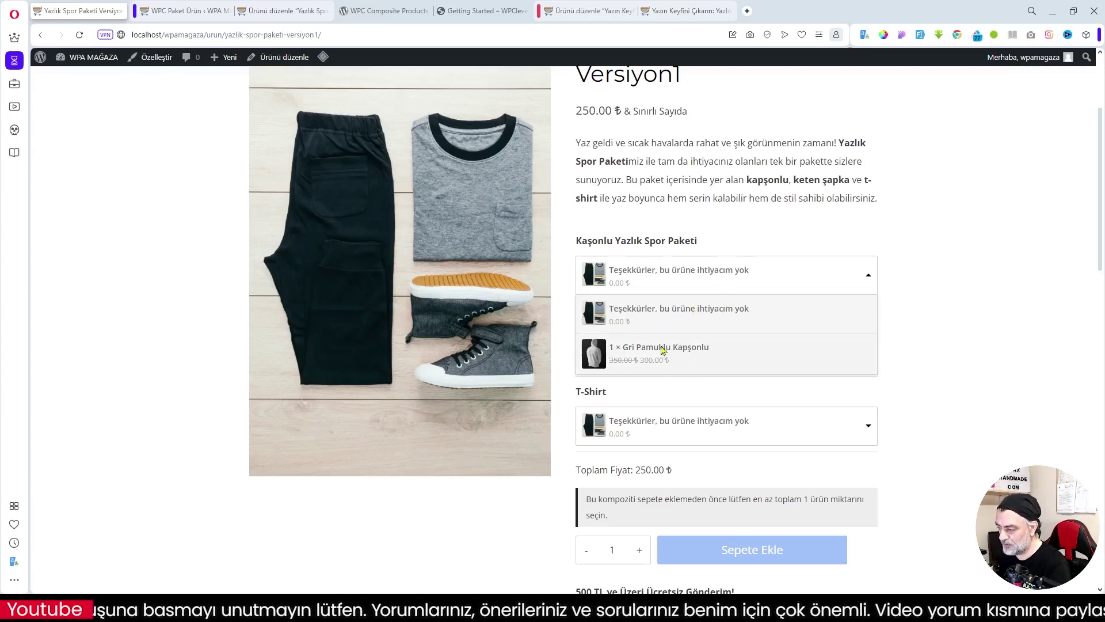
click(650, 361)
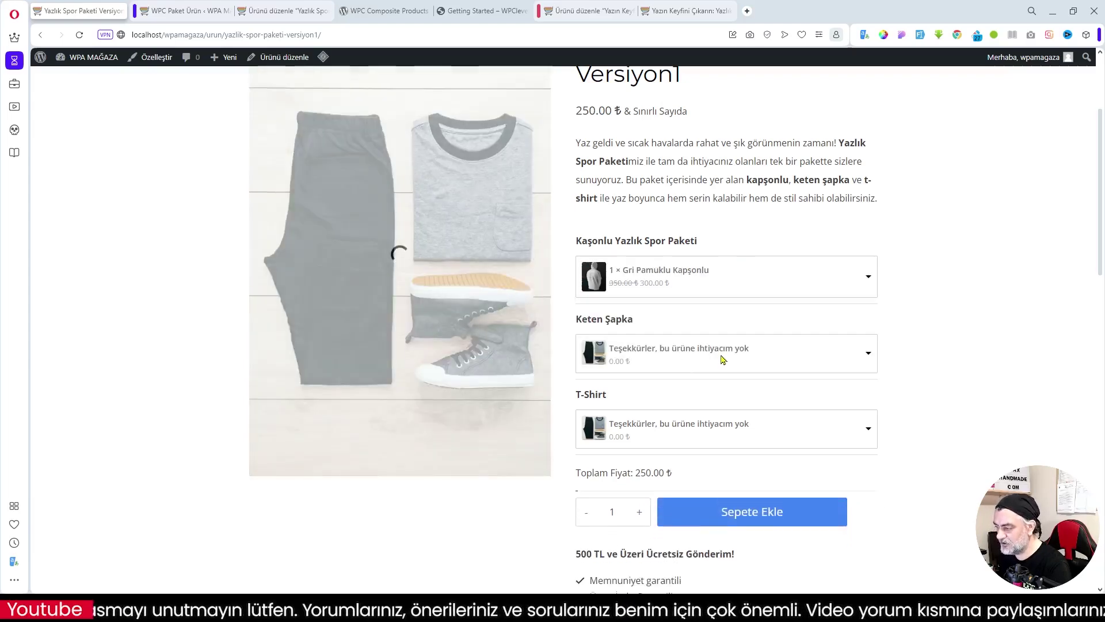
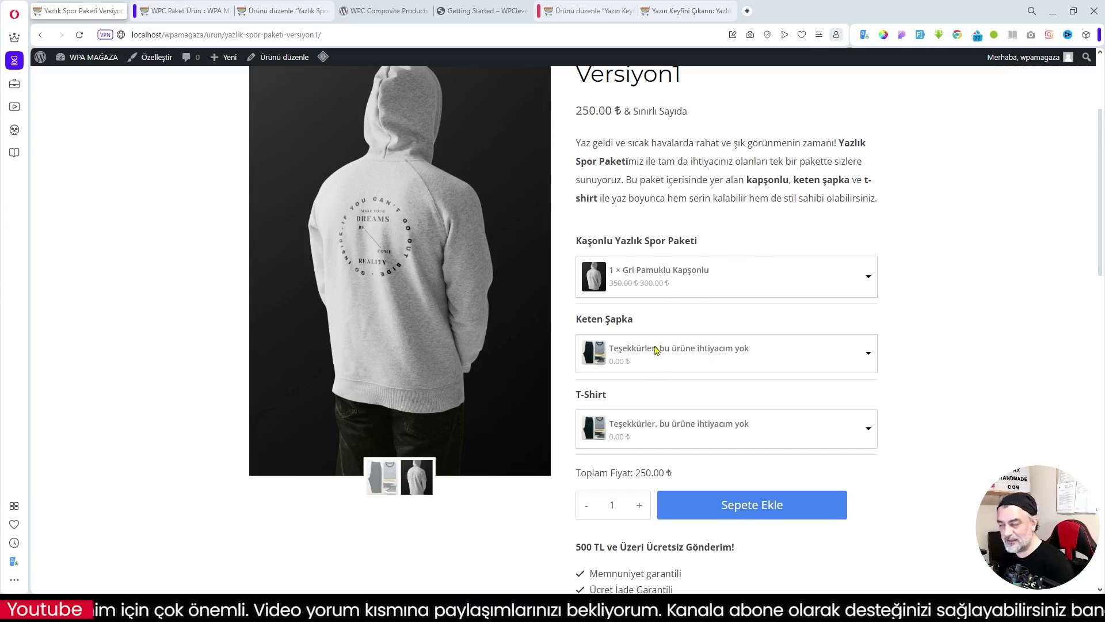
click(674, 352)
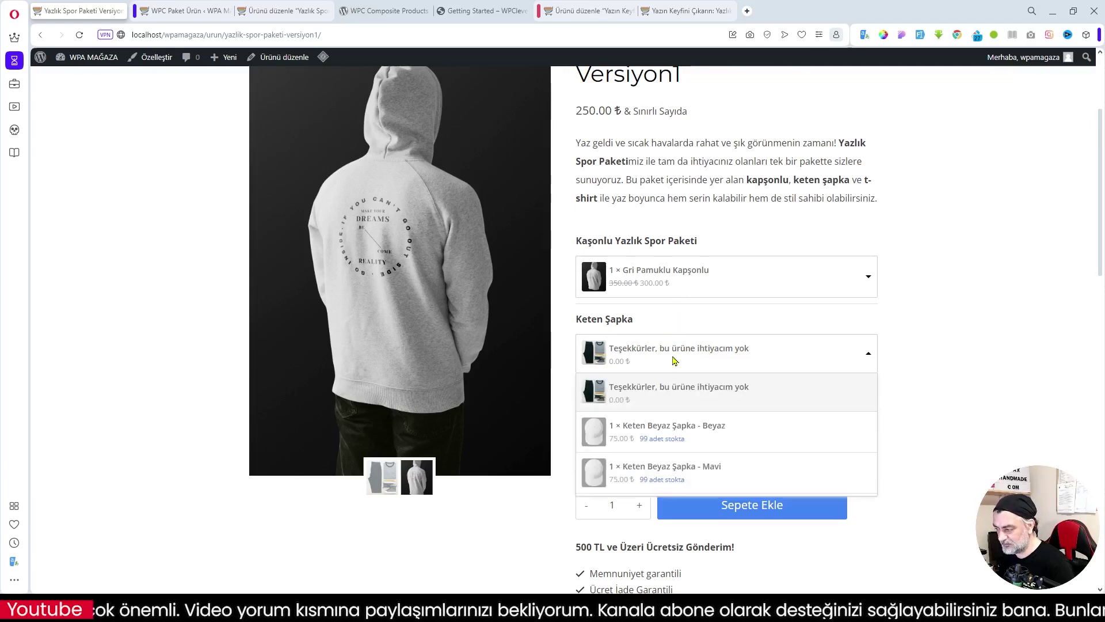
click(655, 436)
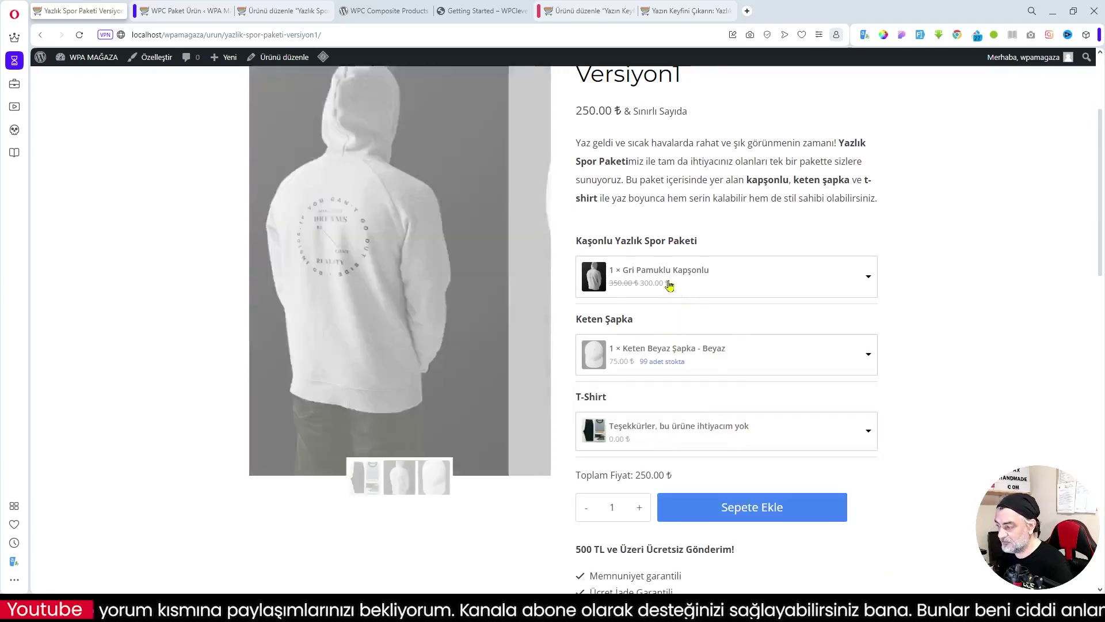
click(682, 433)
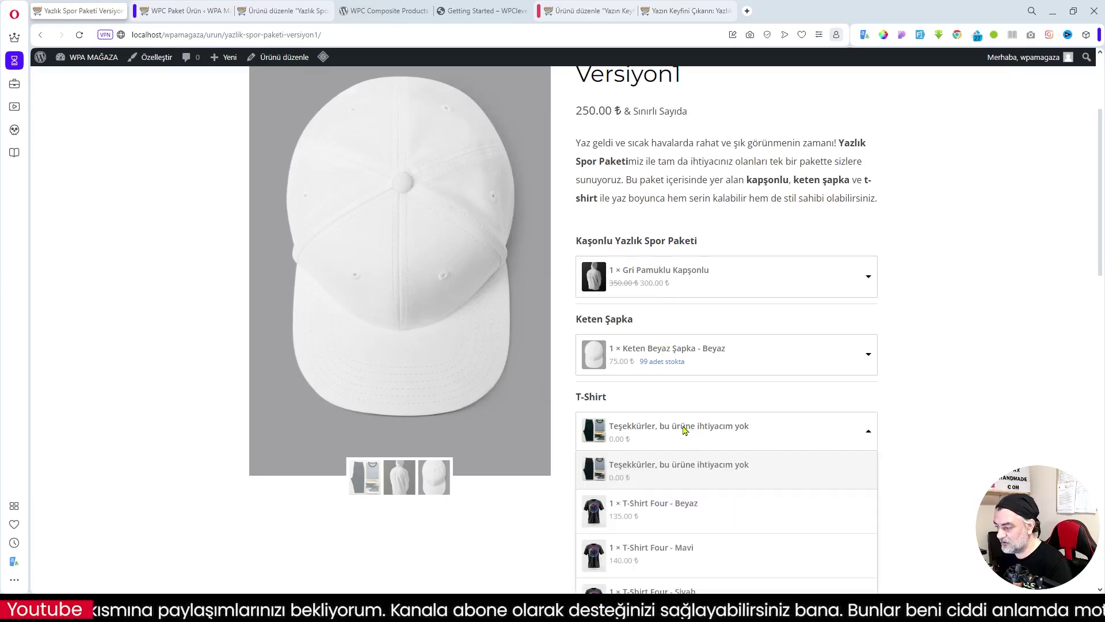
scroll(900, 450, down, 3)
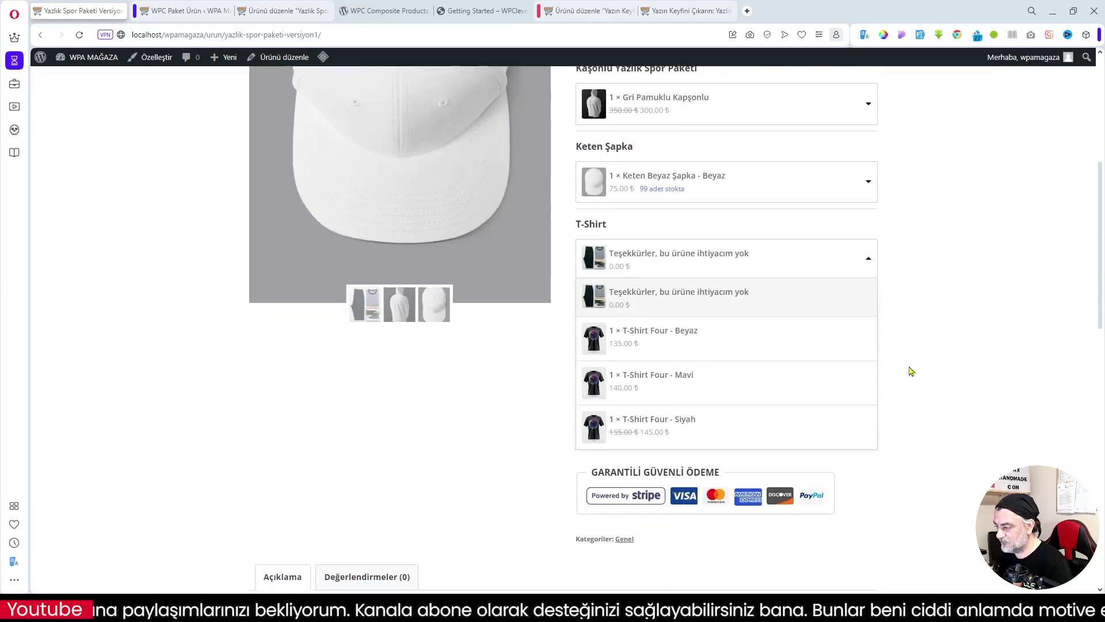
click(659, 345)
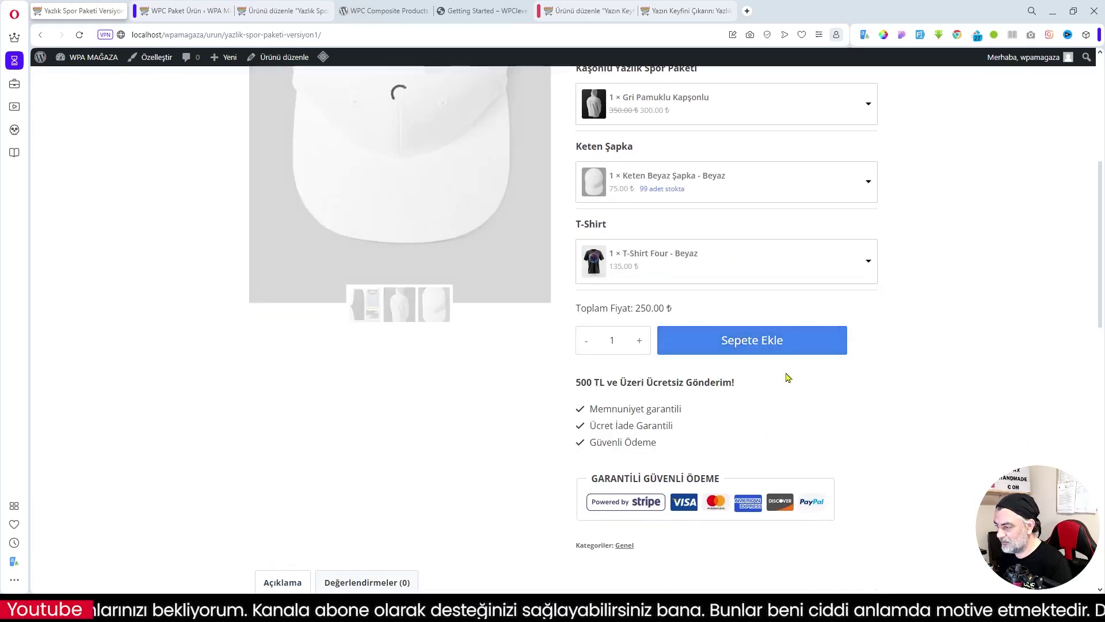
Step: Set the package quantity to 5 and add it to the cart
scroll(674, 277, up, 1)
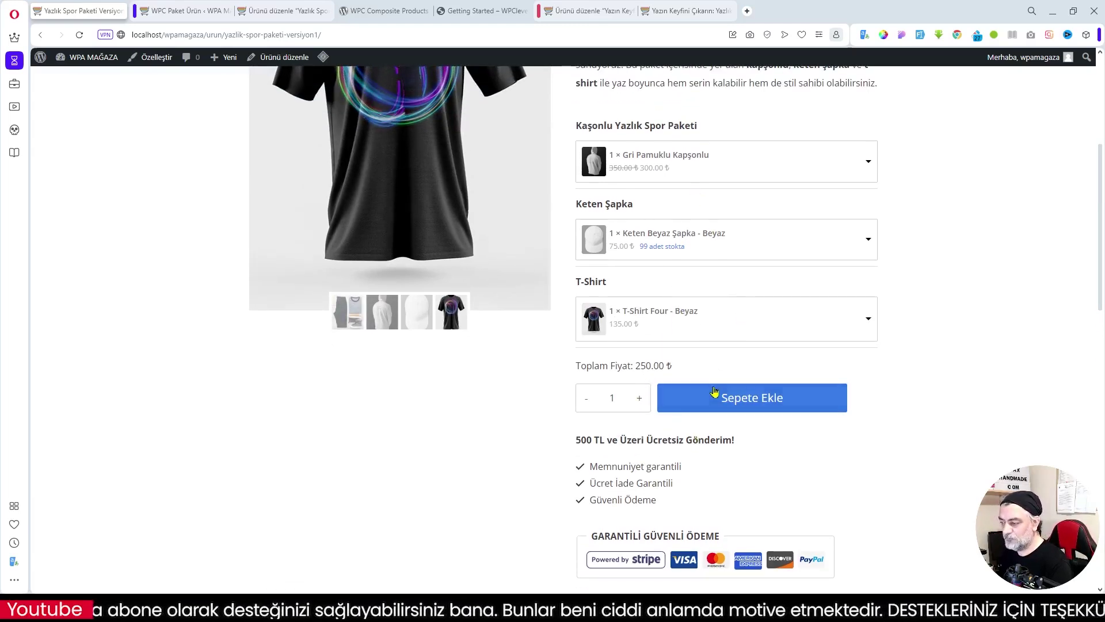
click(644, 401)
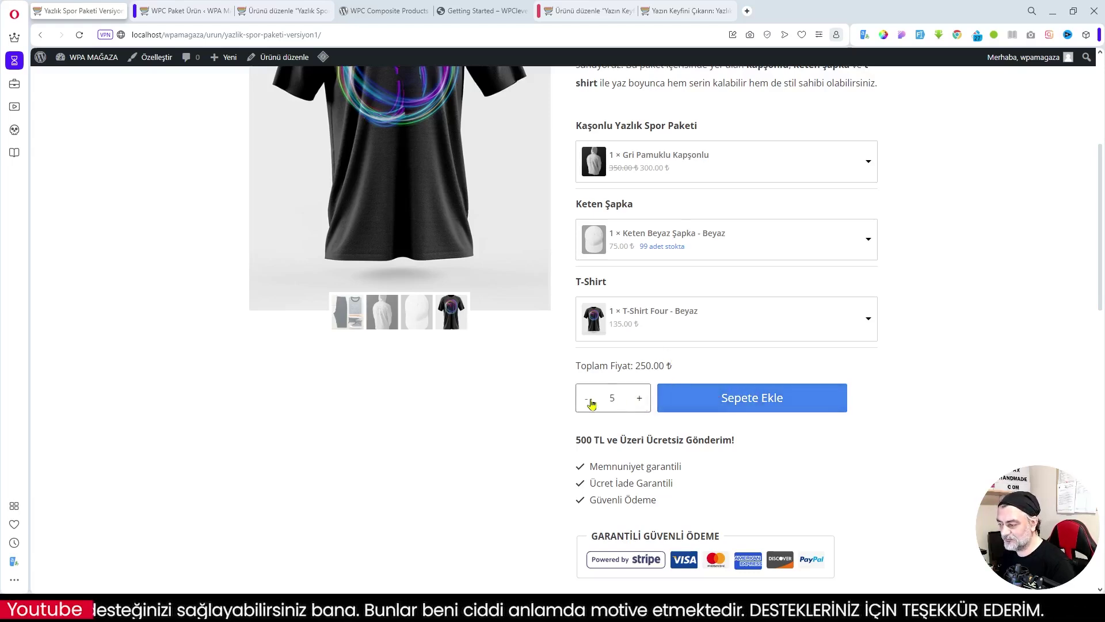
triple_click(587, 400)
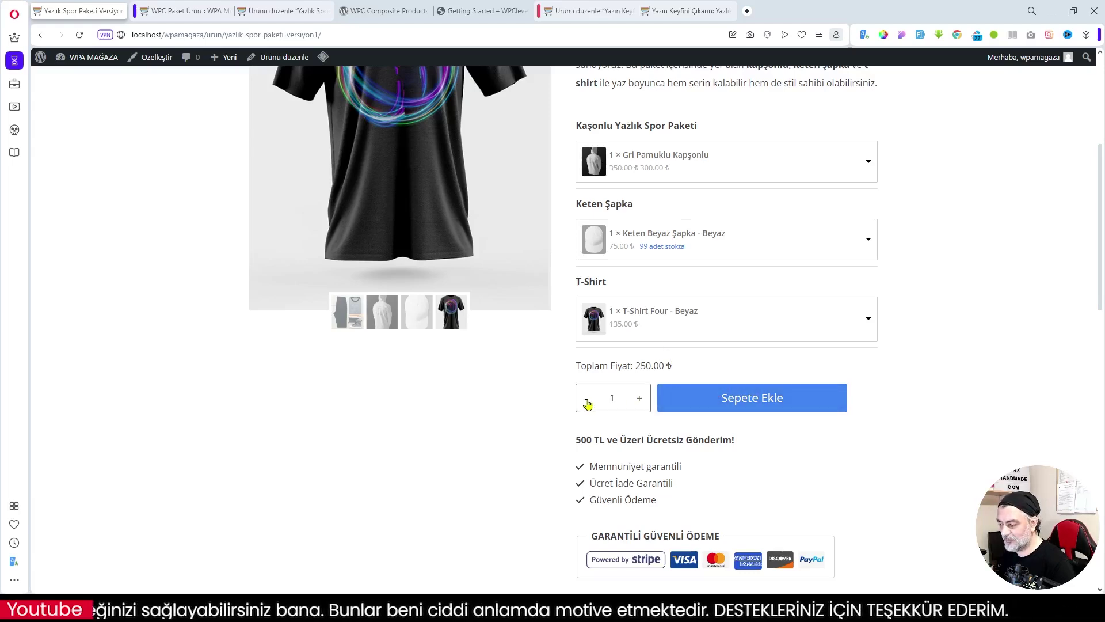
click(641, 401)
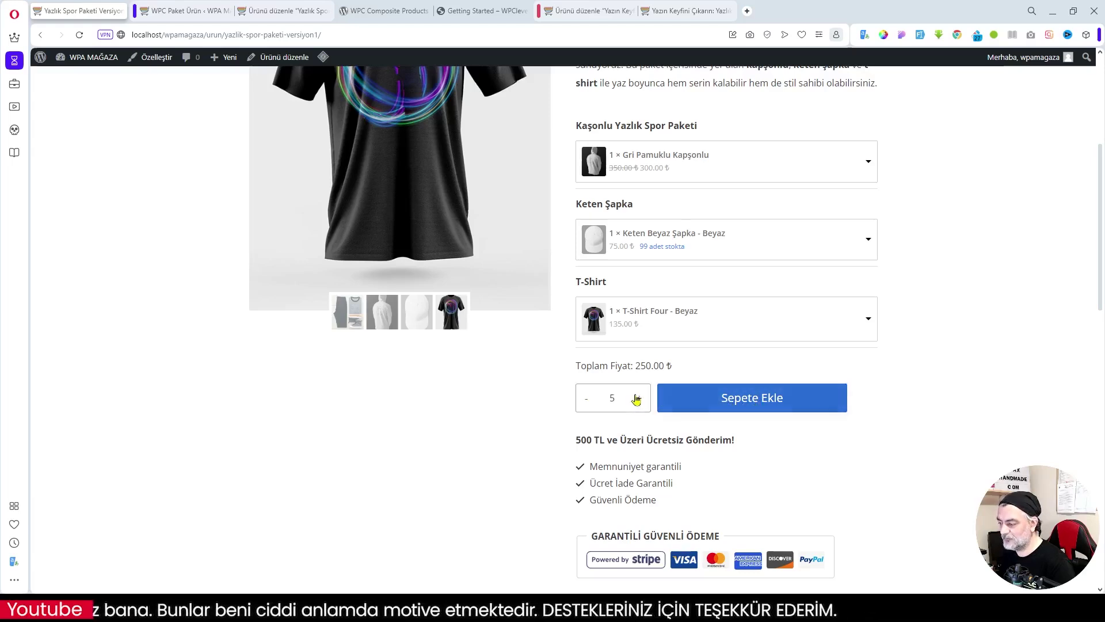
click(784, 403)
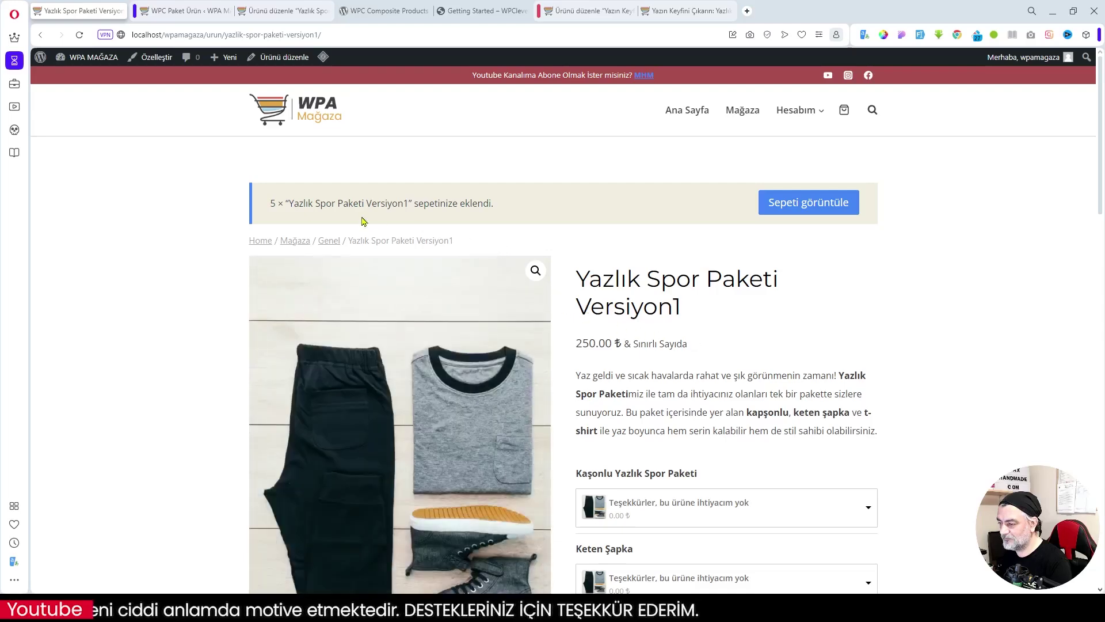
Step: View the cart and remove Yazlık Spor Paketi Versiyon1 from it
click(806, 207)
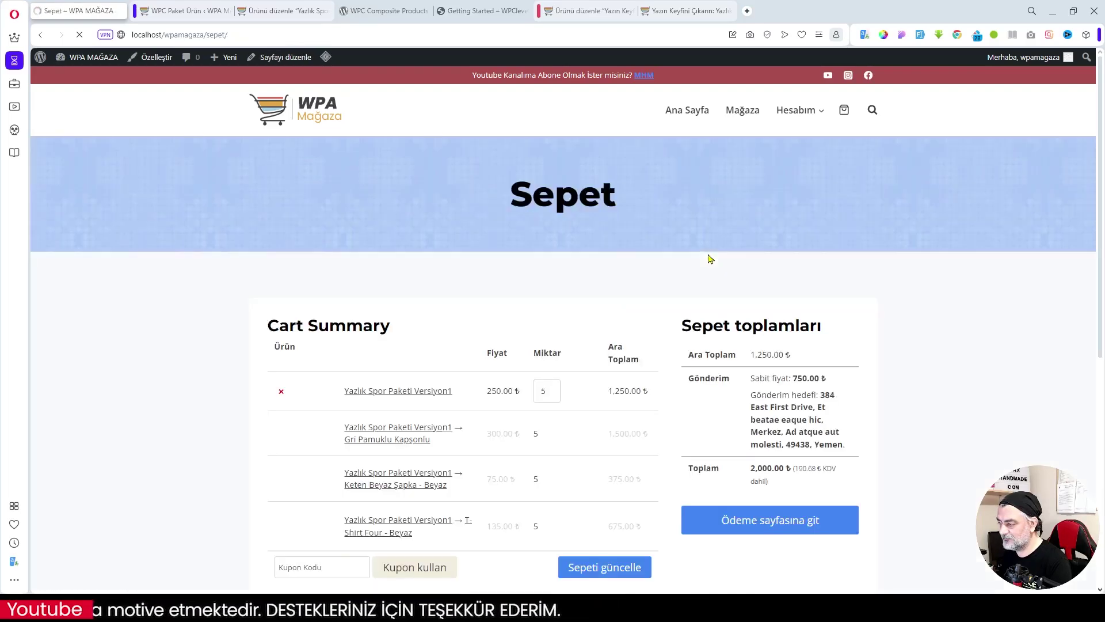
scroll(693, 250, down, 2)
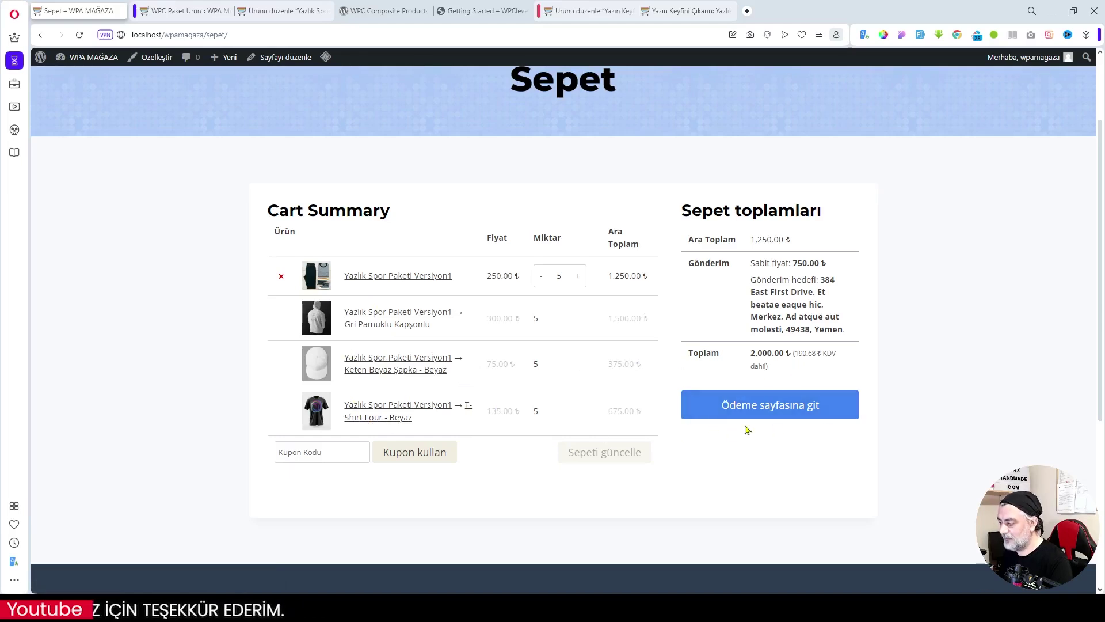
click(281, 276)
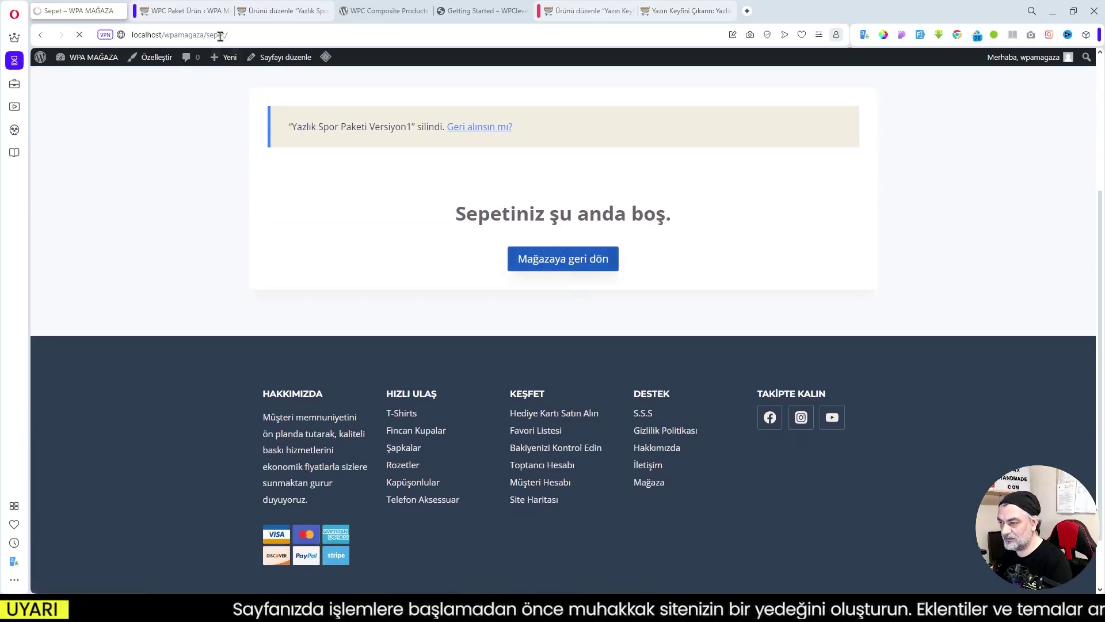
Step: Go back to editing Yazlık Spor Paketi Versiyon1 and set its component pricing (Fiyatlandırma) to Taban fiyatını dahil et
click(178, 10)
click(297, 12)
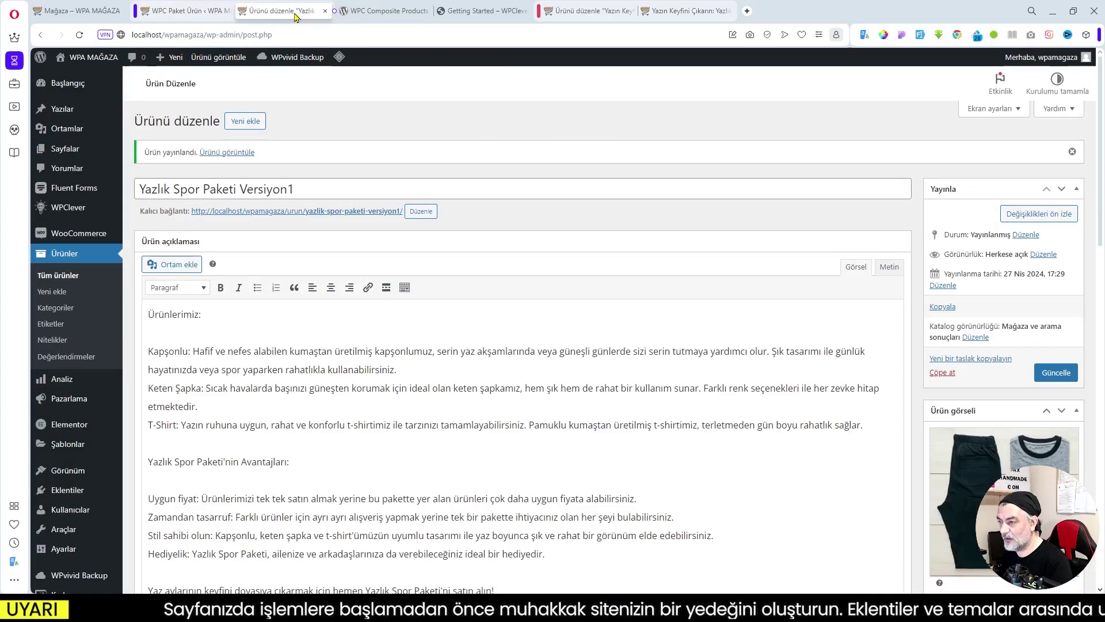
scroll(709, 283, down, 15)
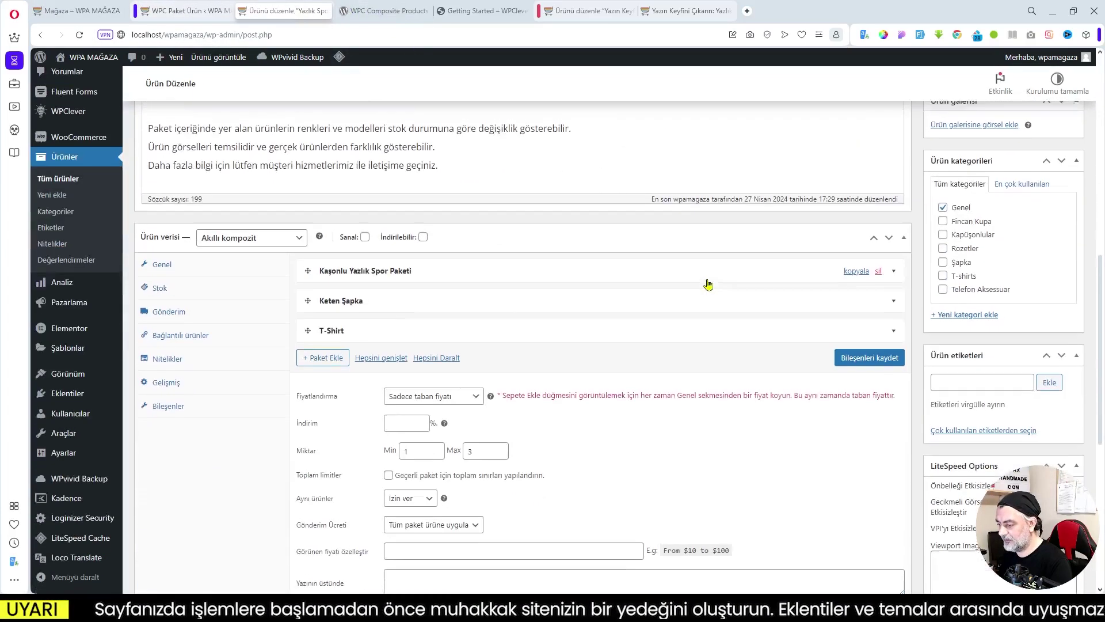
scroll(622, 225, up, 2)
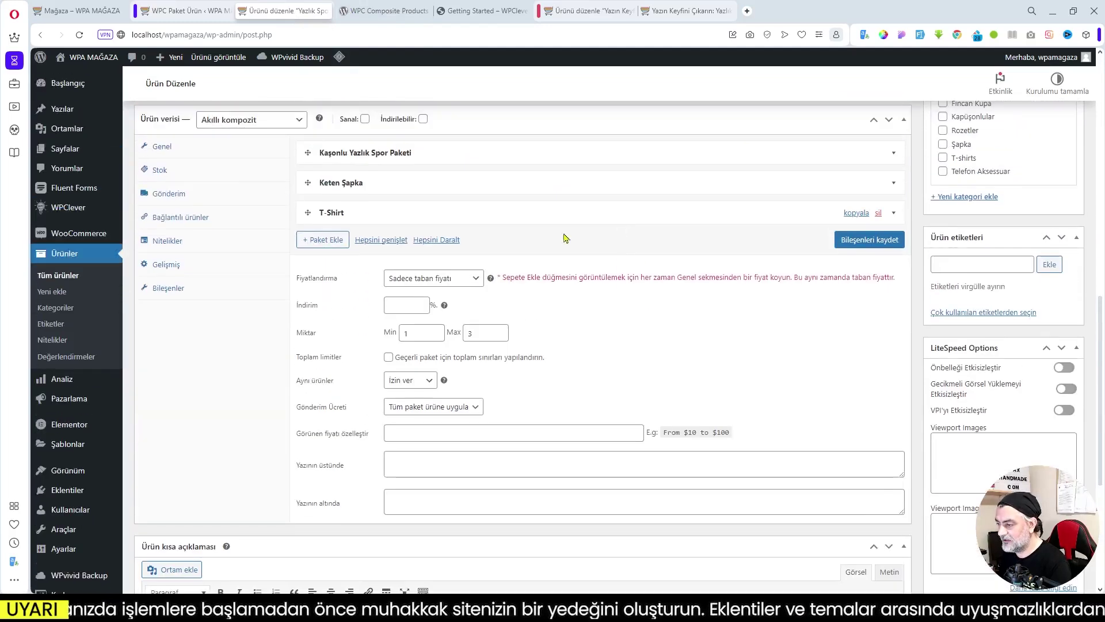
click(477, 281)
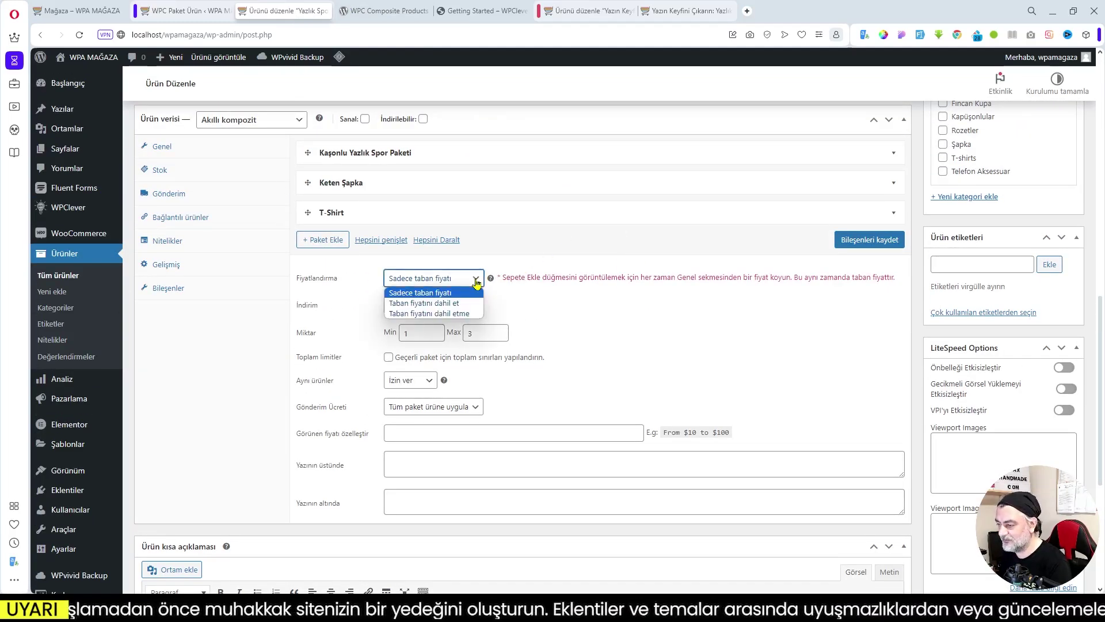
click(427, 305)
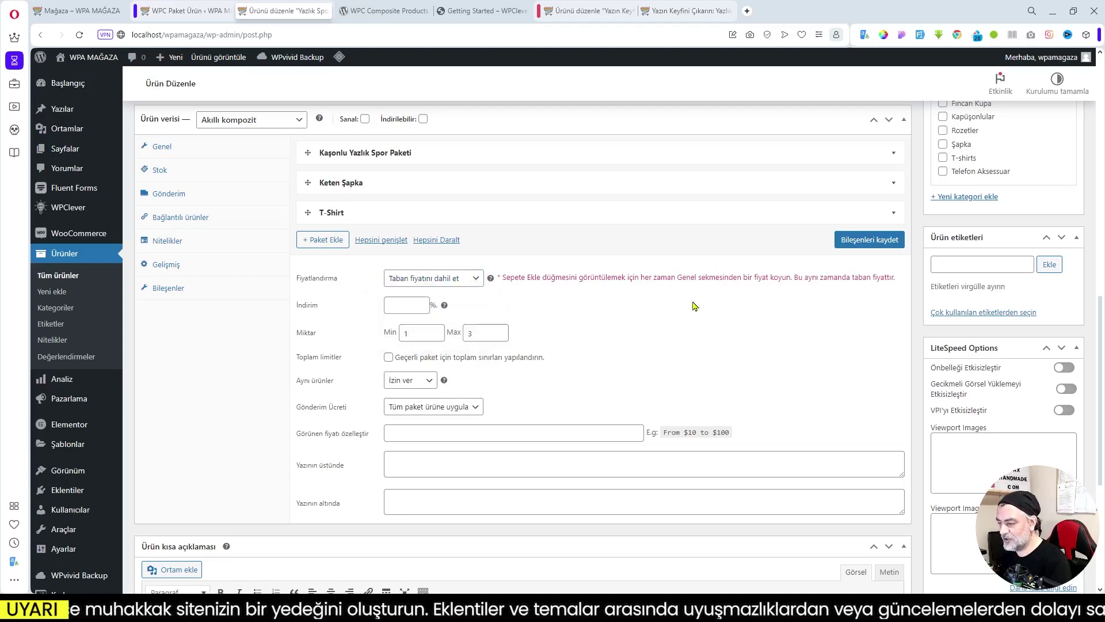
Step: Save the composite's components and update the published product
click(884, 244)
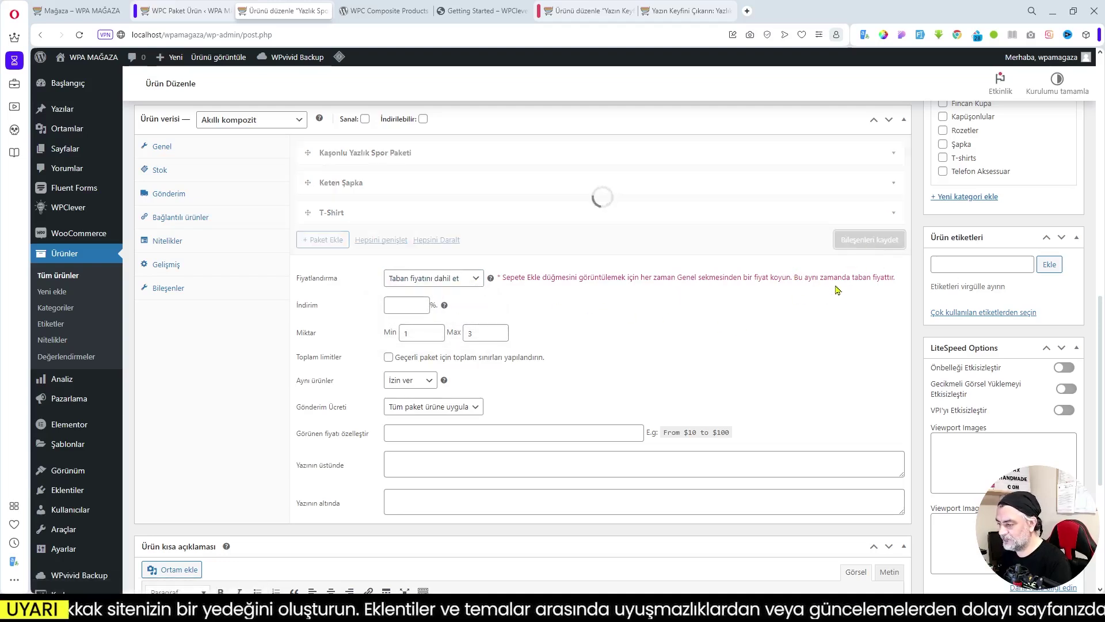
scroll(851, 291, up, 10)
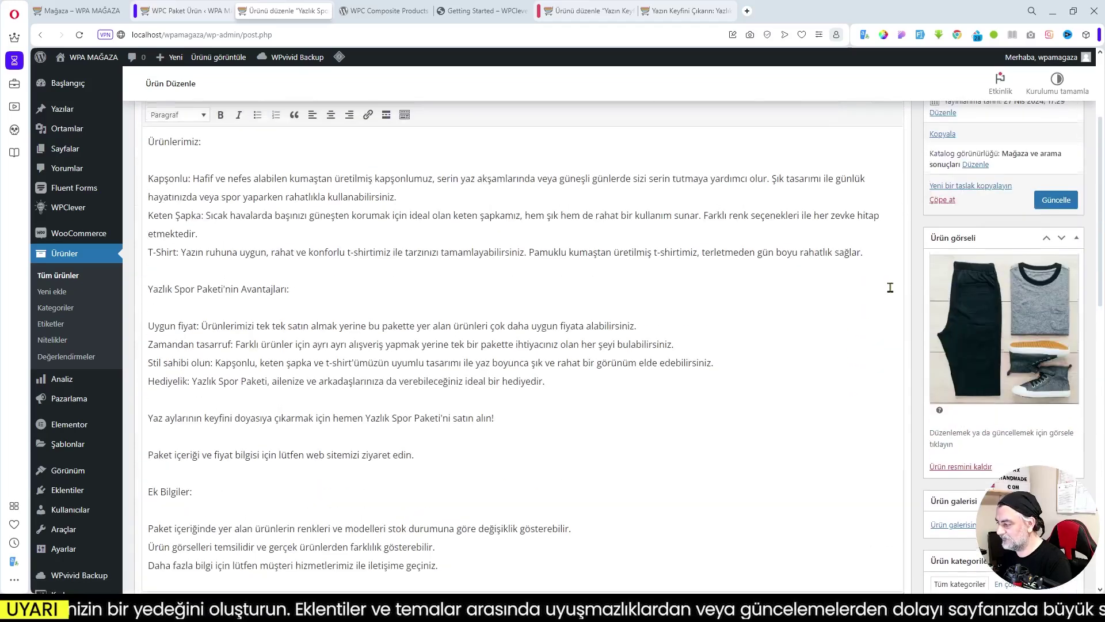
click(1056, 200)
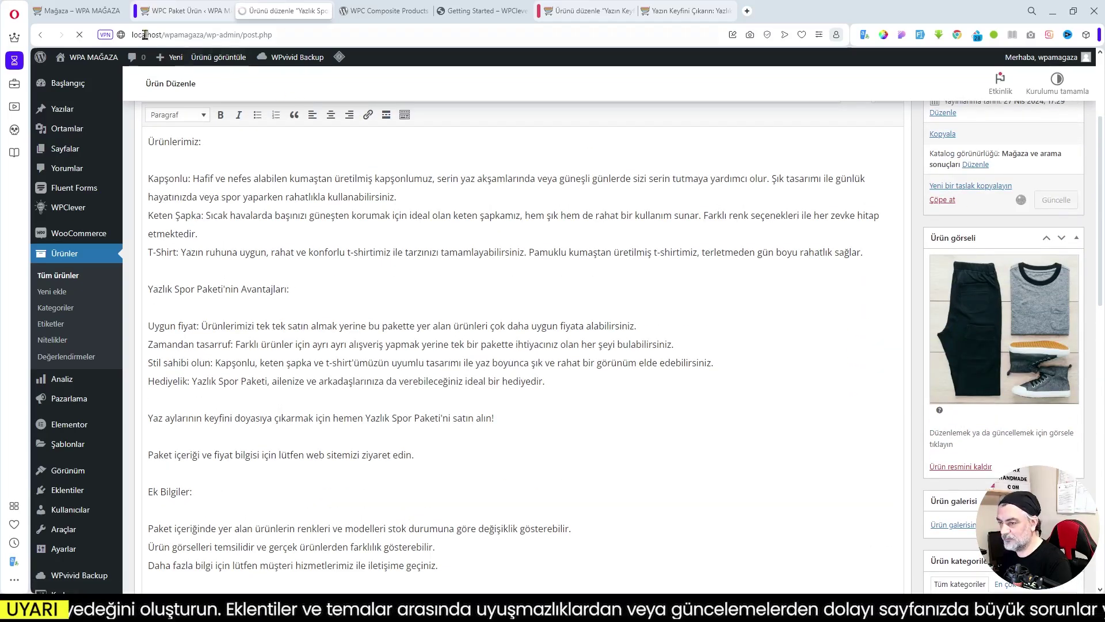
Step: Refresh the storefront's Mağaza page and open Yazlık Spor Paketi Versiyon1
click(73, 11)
scroll(594, 247, down, 10)
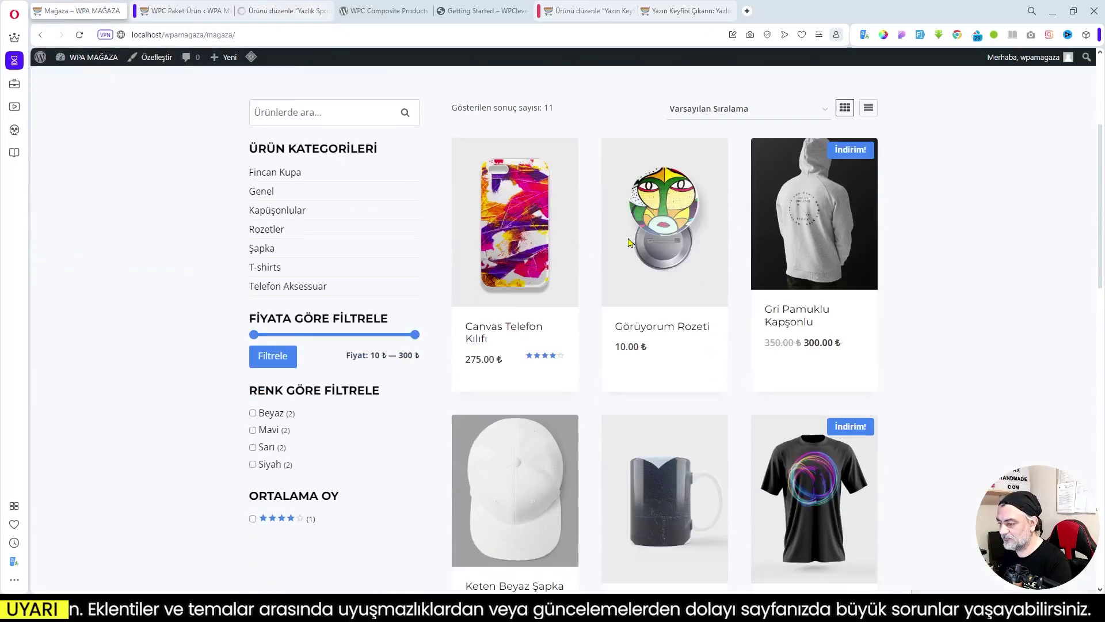
click(79, 34)
scroll(835, 334, down, 3)
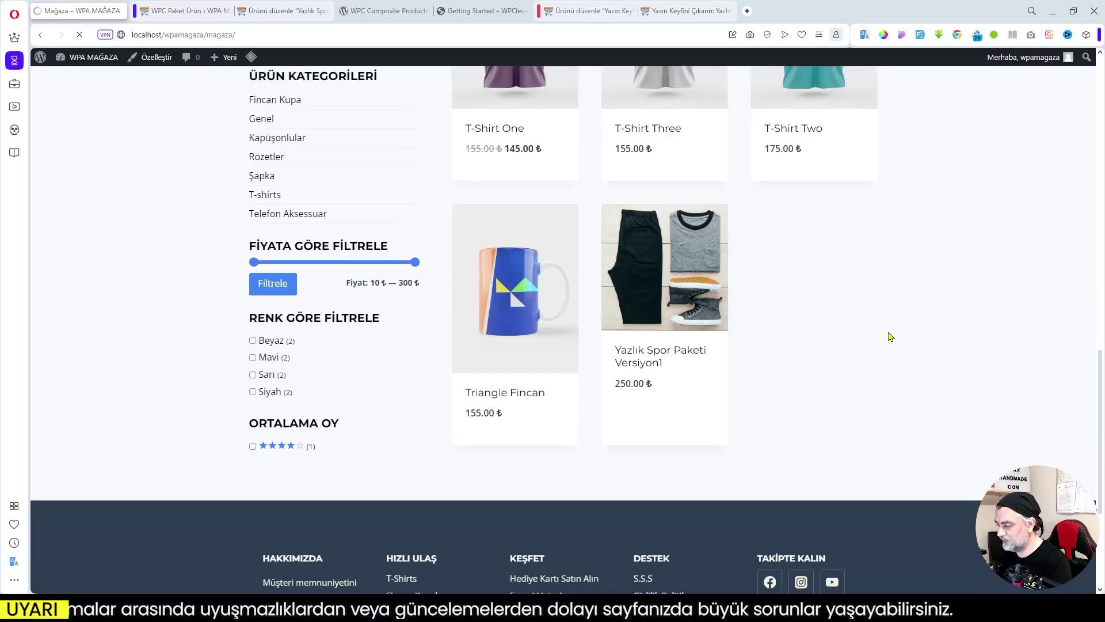
mouse_move(655, 295)
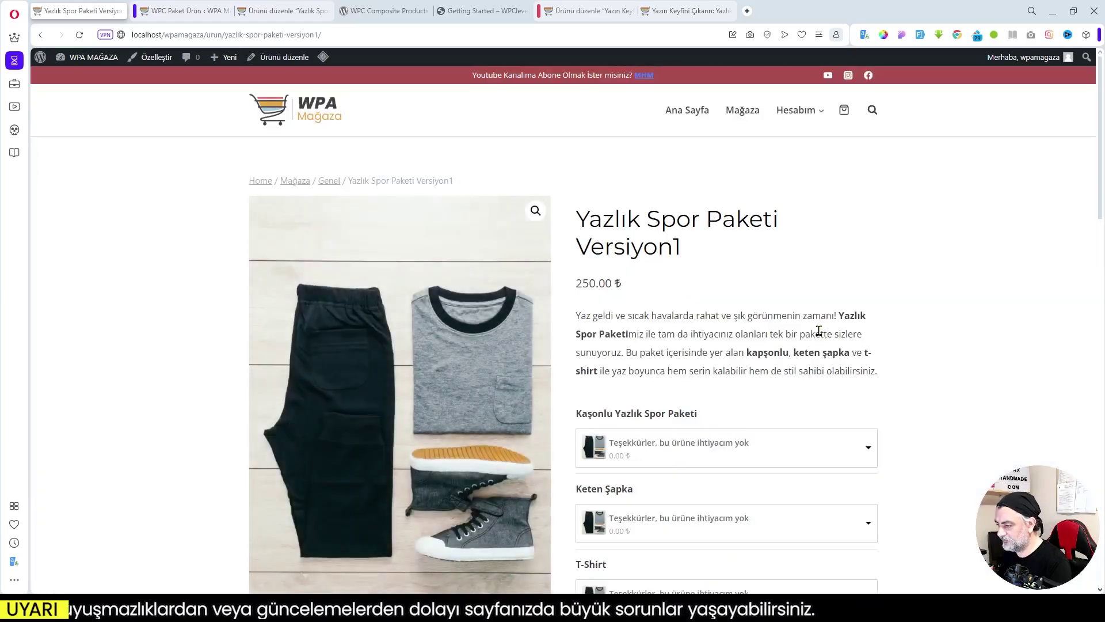
Step: Select Gri Pamuklu Kapşonlu for the Kaşonlu Yazlık Spor Paketi component to test the base-price-inclusive pricing
scroll(644, 221, down, 4)
scroll(643, 221, up, 3)
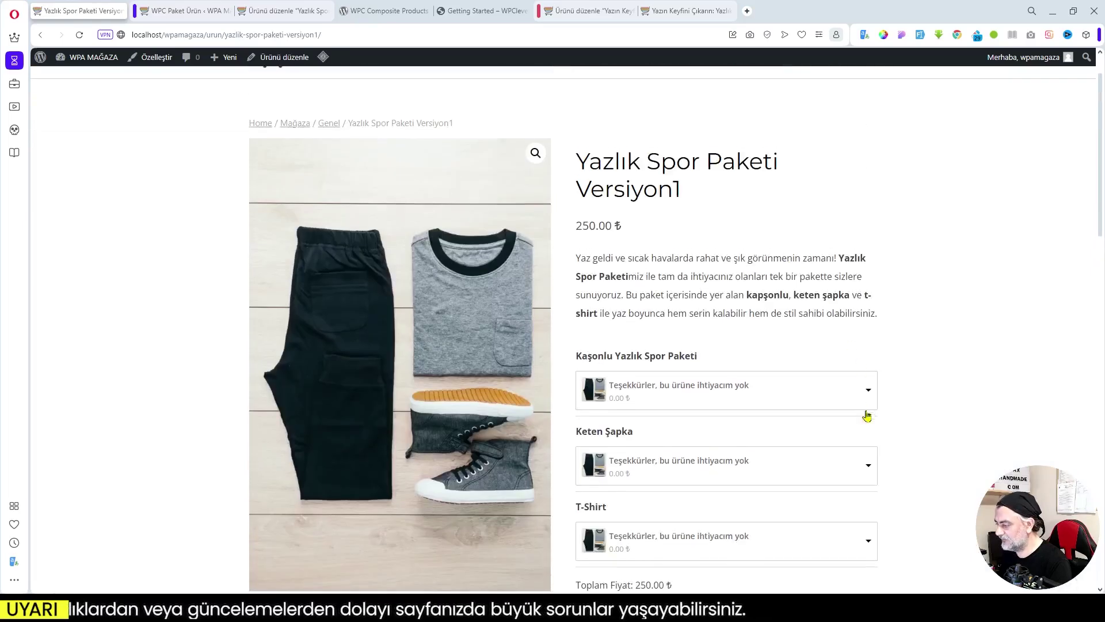
click(868, 390)
click(687, 461)
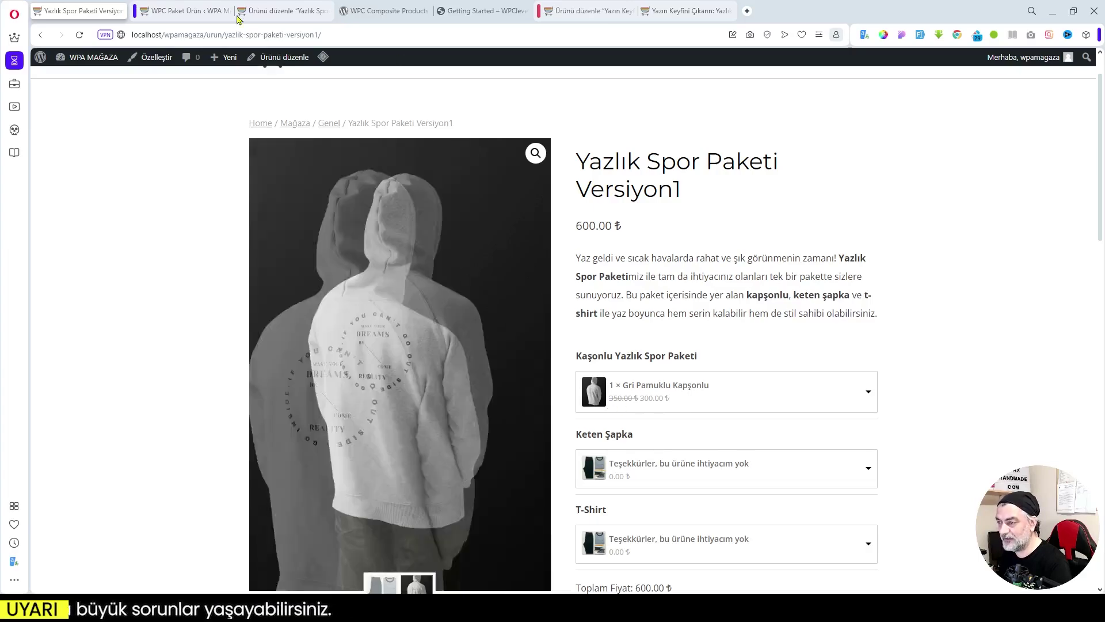
Step: Expand all components of the composite in the product editor and review their product and price settings
click(282, 11)
scroll(417, 247, down, 15)
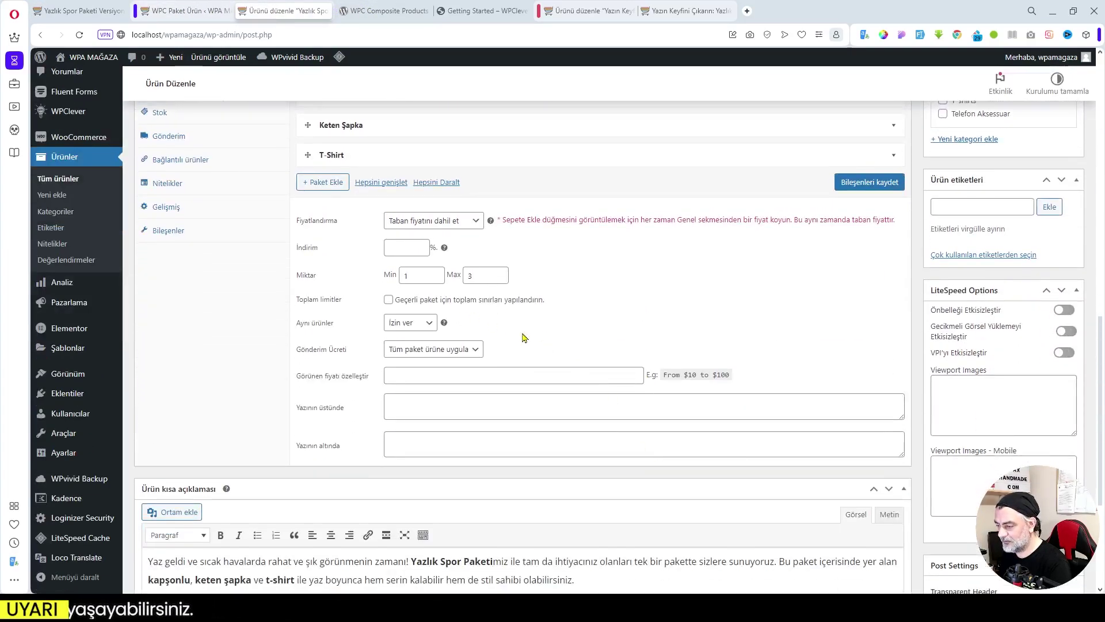
scroll(501, 305, up, 3)
click(380, 298)
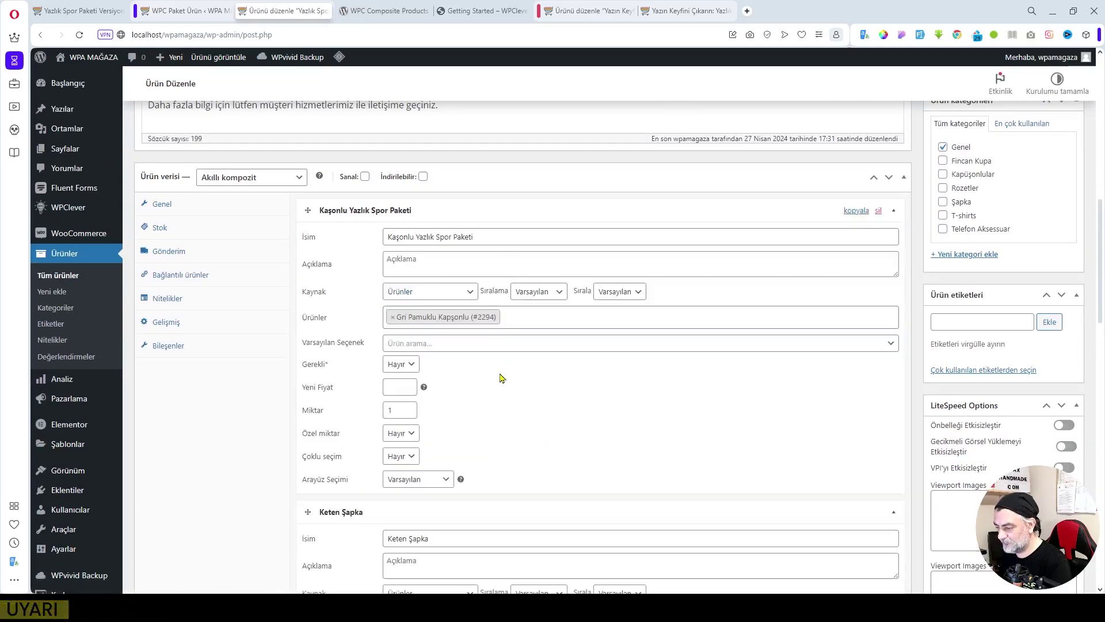
scroll(500, 373, down, 3)
scroll(500, 374, down, 2)
scroll(501, 374, up, 8)
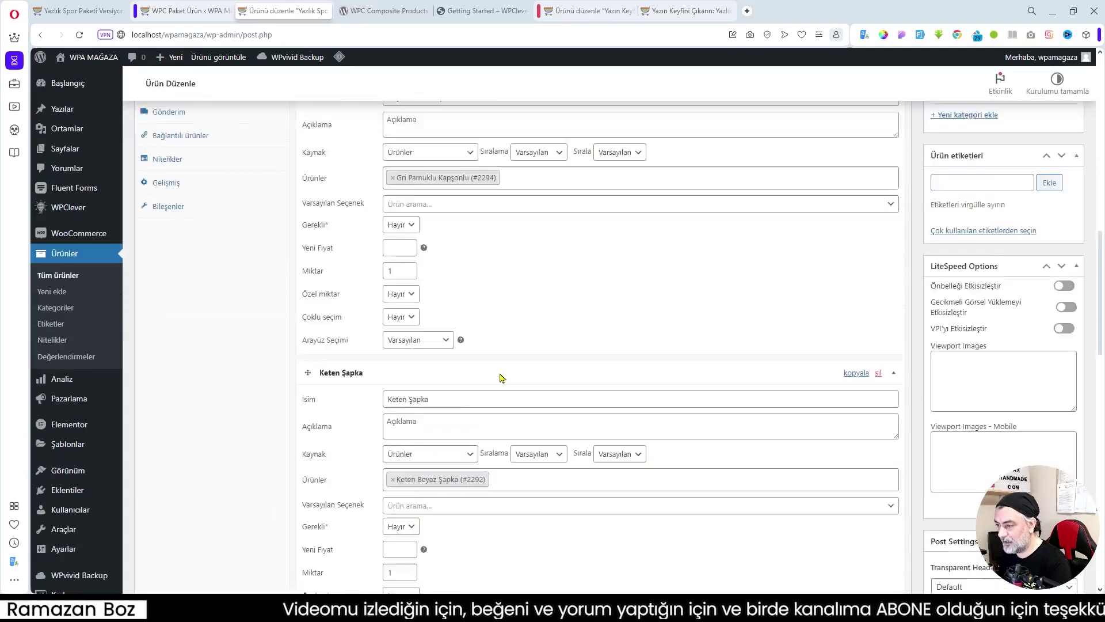
Step: In the WPC Paket Ürün settings, set Ürün fiyatlarını hesaplayın to satış fiyatından and save the changes
click(189, 11)
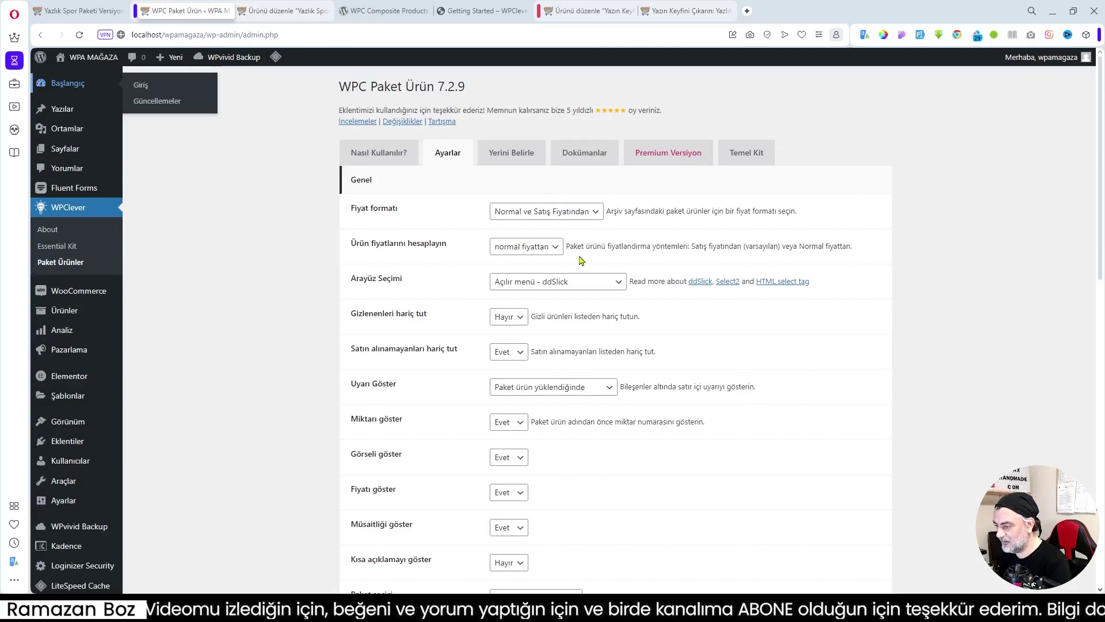
click(514, 252)
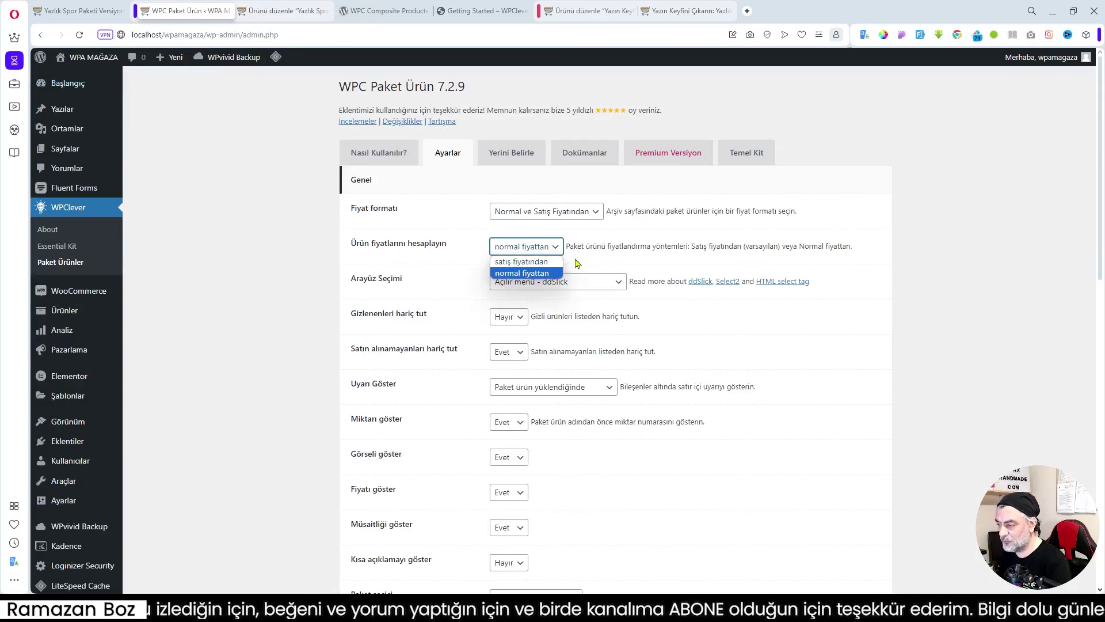
click(525, 264)
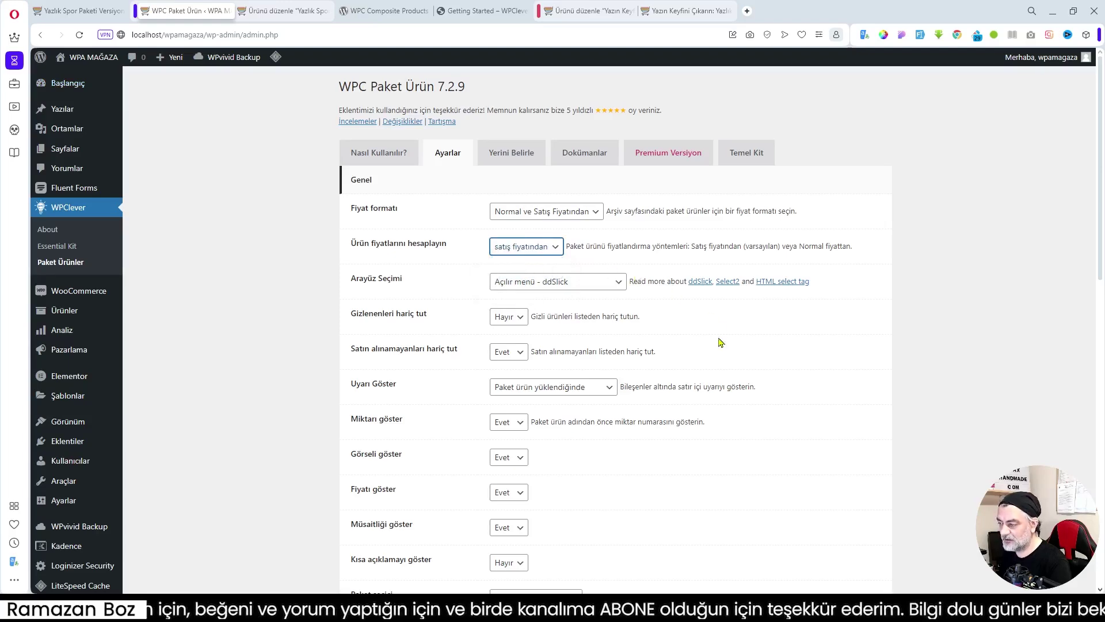
scroll(559, 291, down, 3)
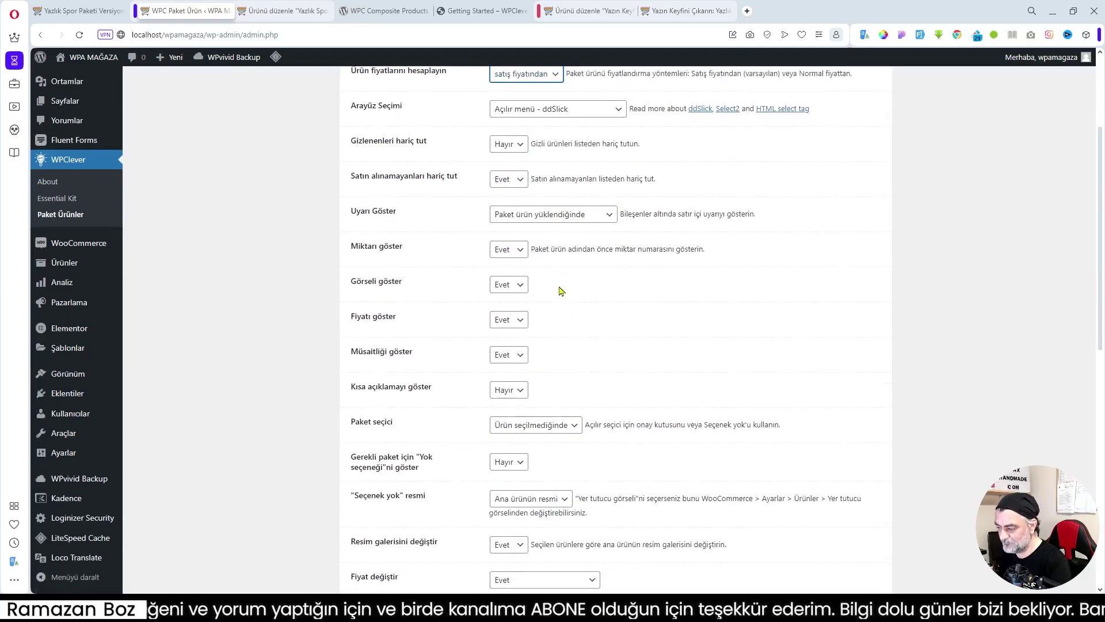
scroll(567, 294, up, 3)
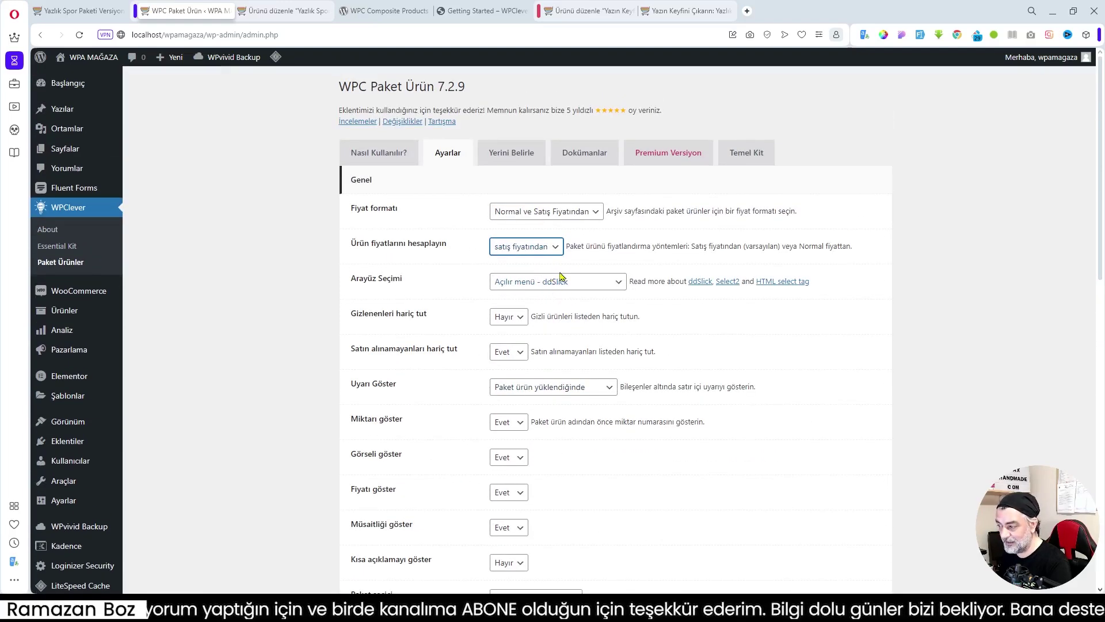
scroll(565, 294, down, 15)
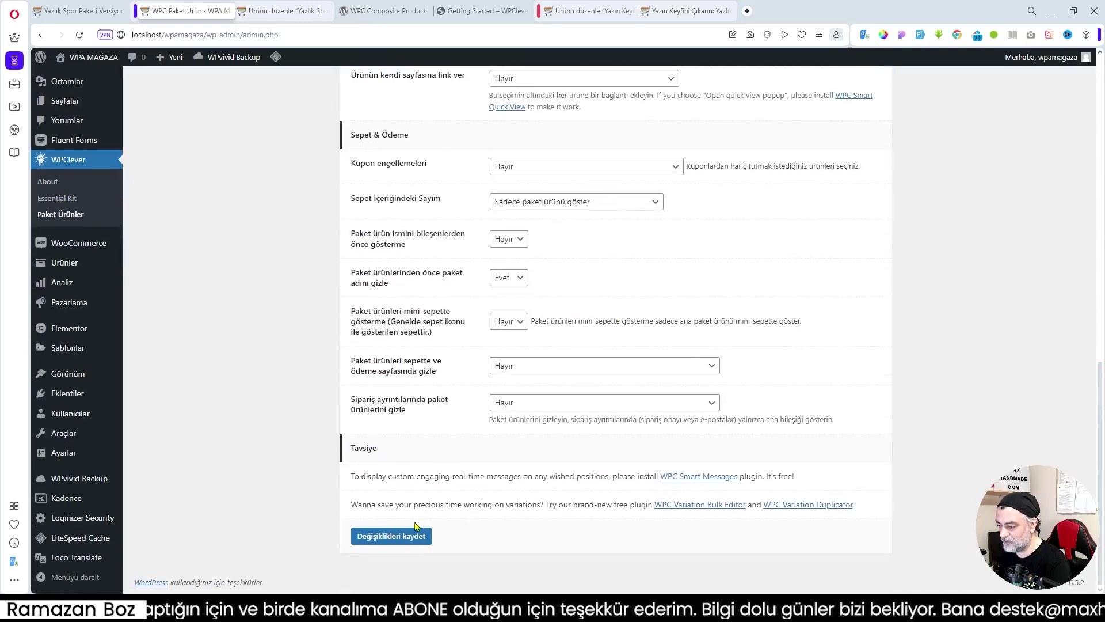
click(410, 534)
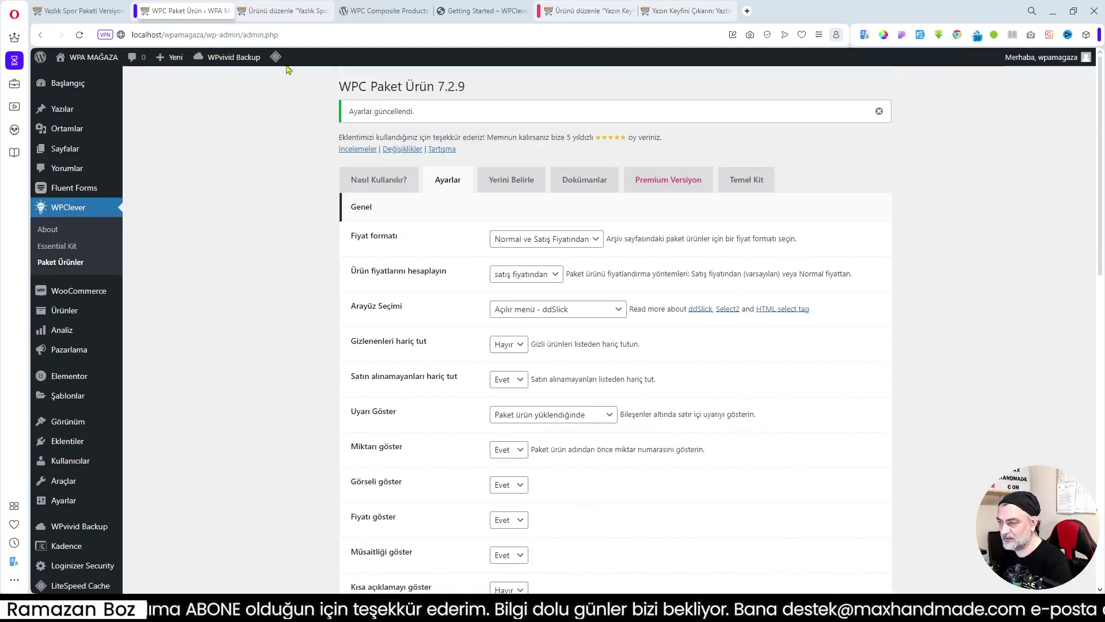
Step: On the storefront page of Yazlık Spor Paketi Versiyon1, select Gri Pamuklu Kapşonlu for the Kaşonlu Yazlık Spor Paketi component
click(278, 11)
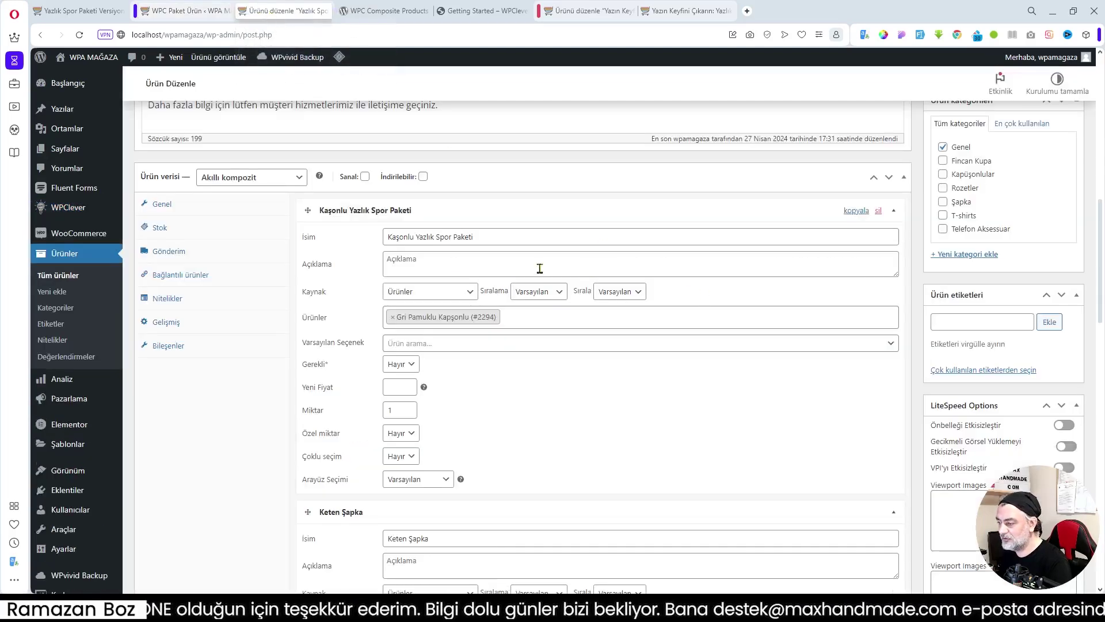
scroll(599, 411, down, 9)
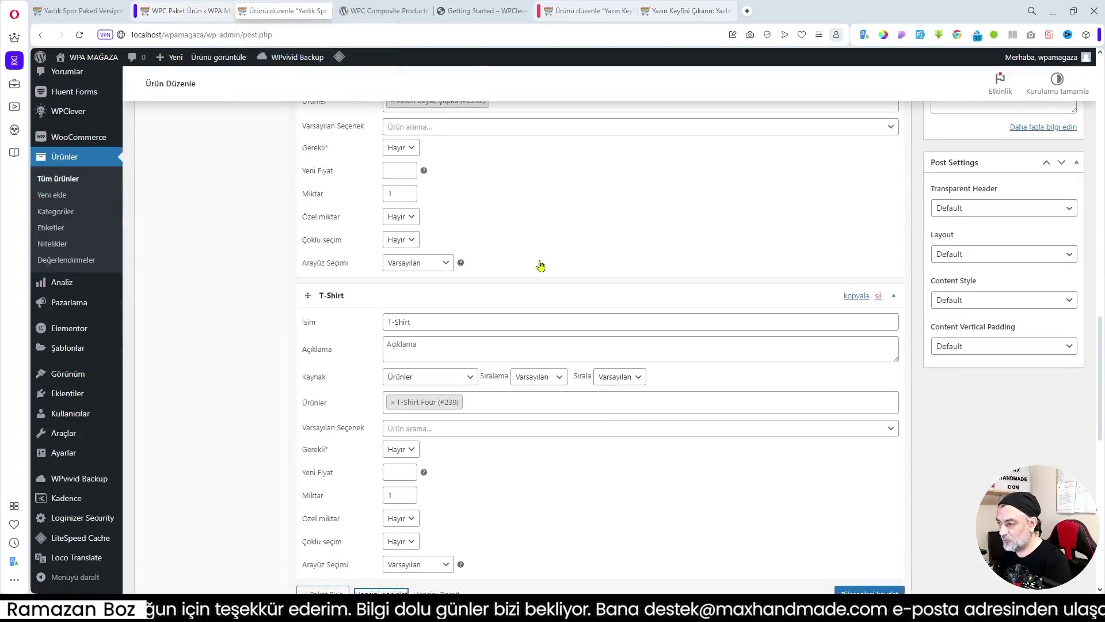
click(78, 10)
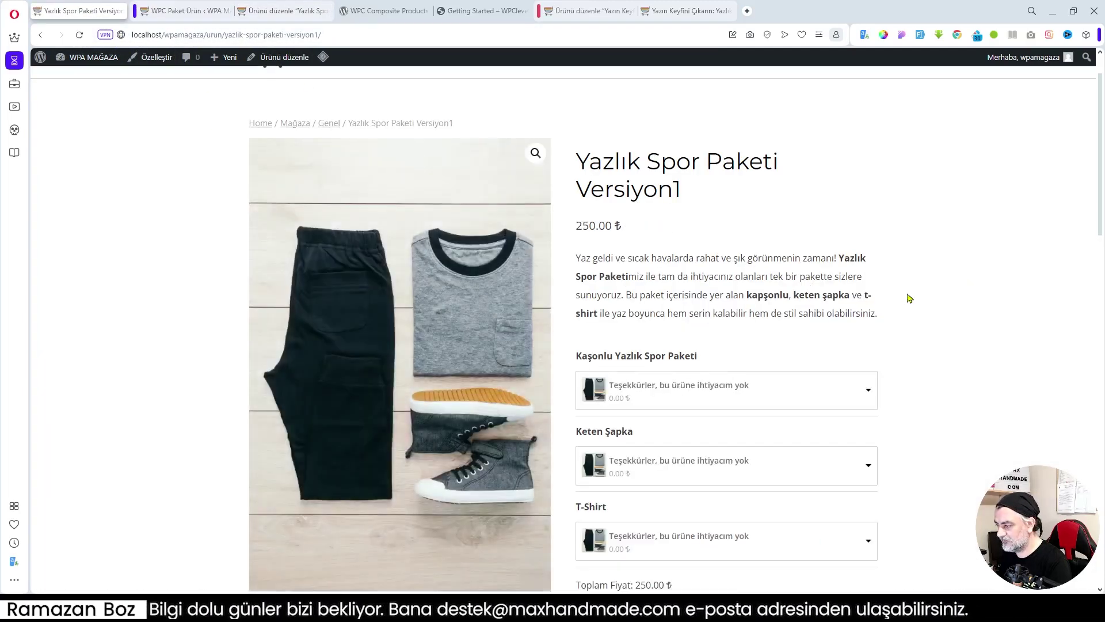
click(716, 387)
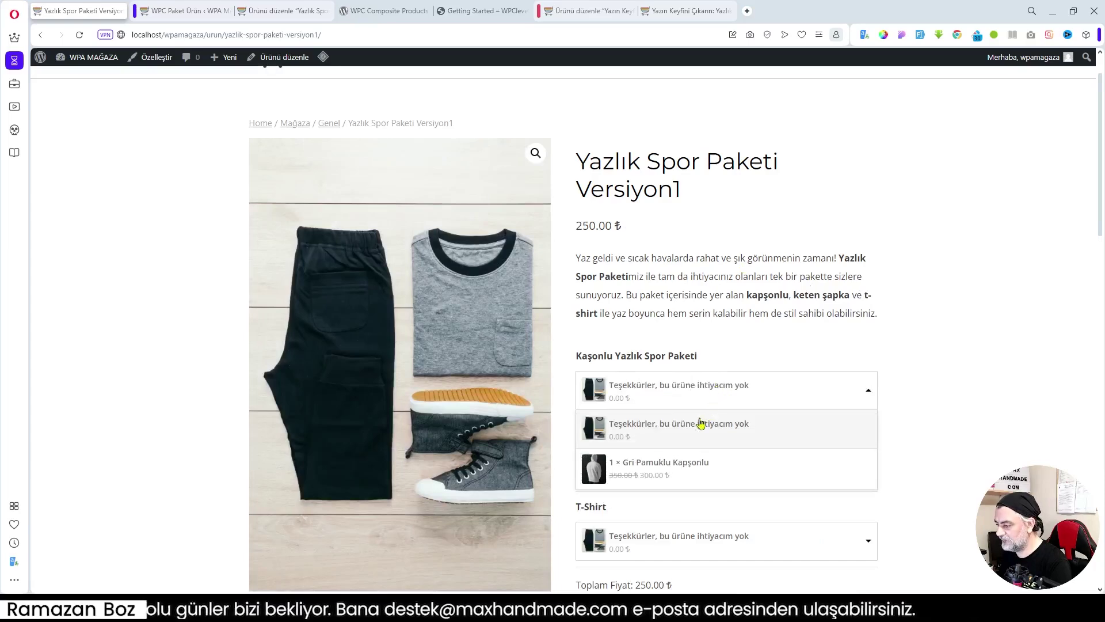
click(674, 472)
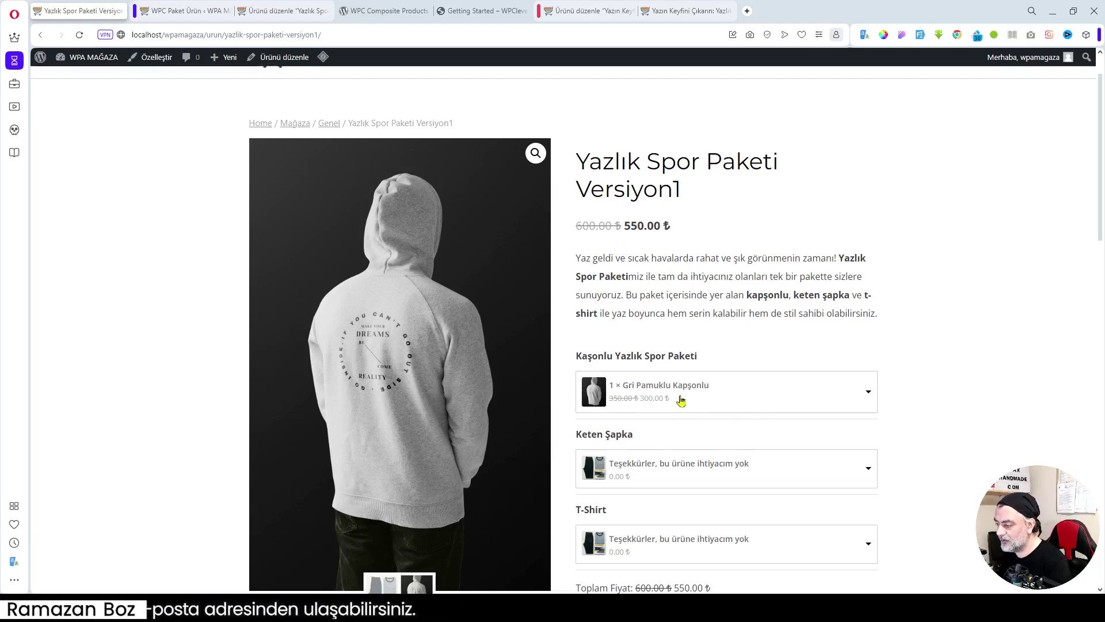
Step: Choose Keten Beyaz Şapka - Sarı for the Keten Şapka component
click(690, 468)
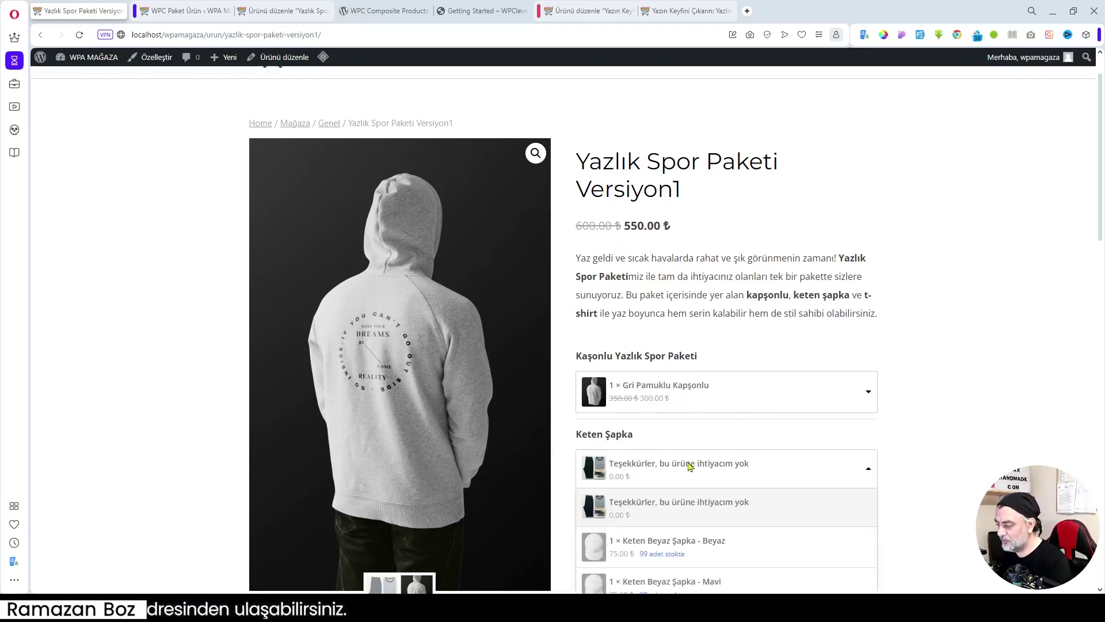
scroll(691, 461, down, 2)
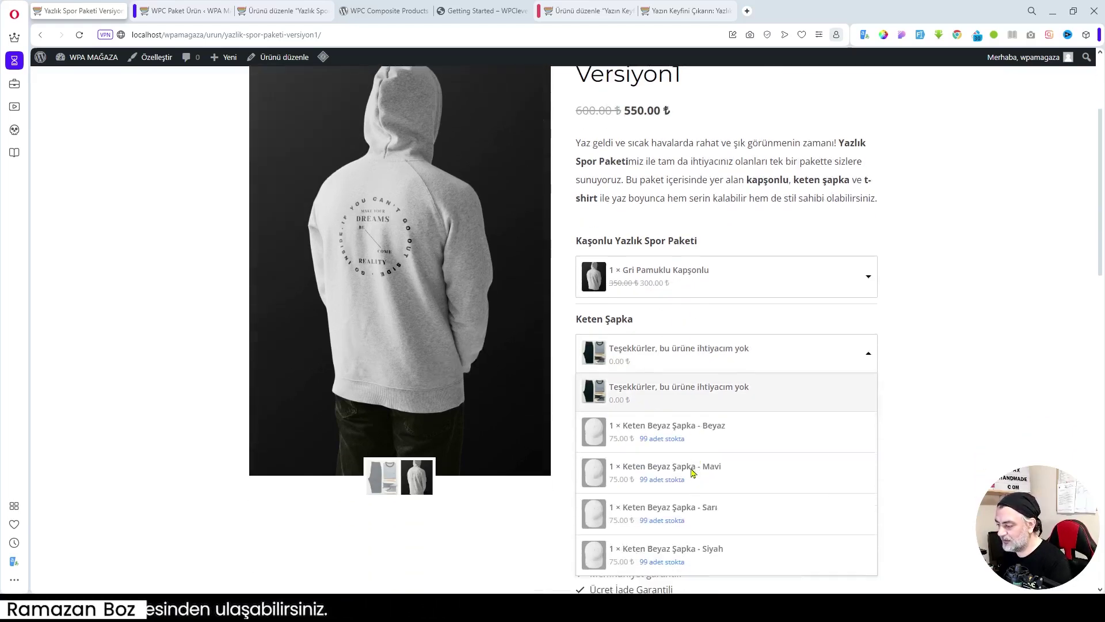
click(626, 519)
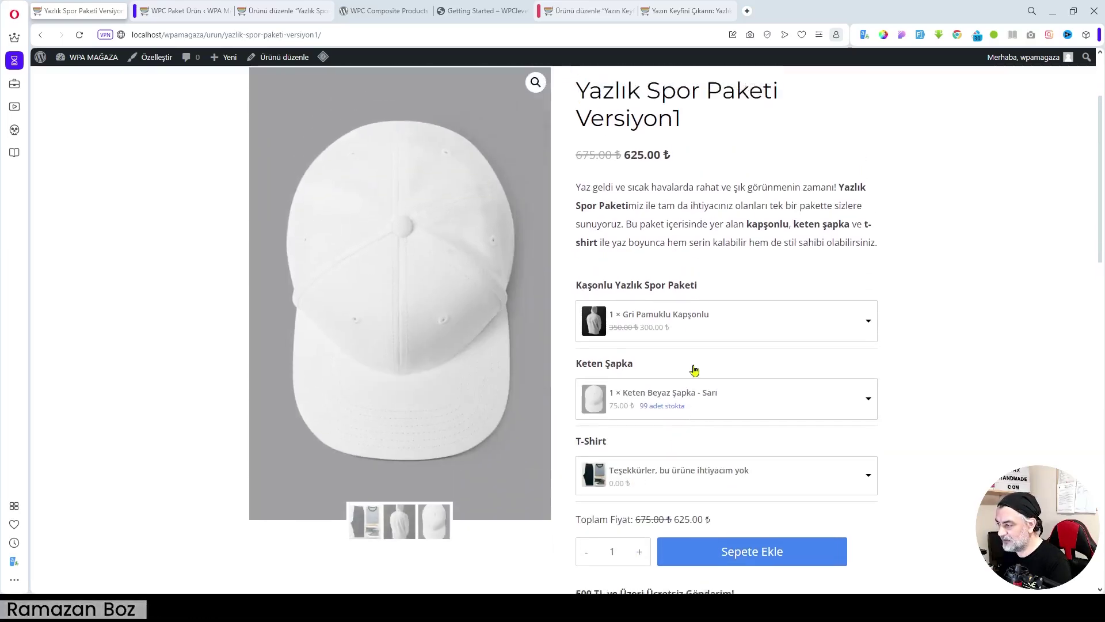
Step: Choose T-Shirt Four - Mavi for the T-Shirt component and check the composite's price
scroll(668, 424, down, 1)
click(646, 431)
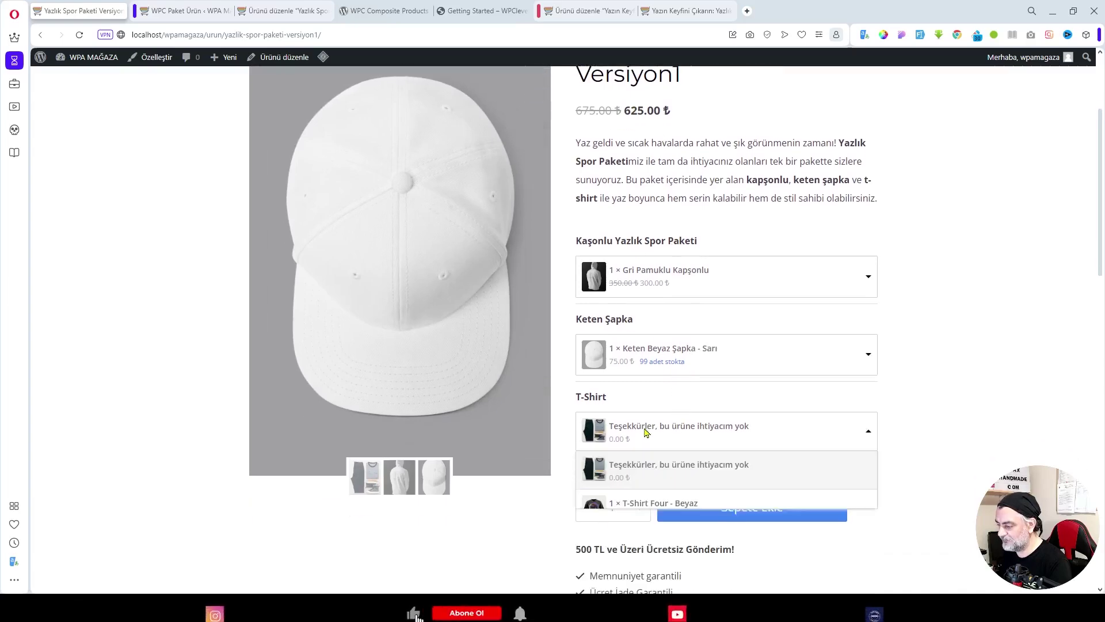
scroll(674, 443, down, 2)
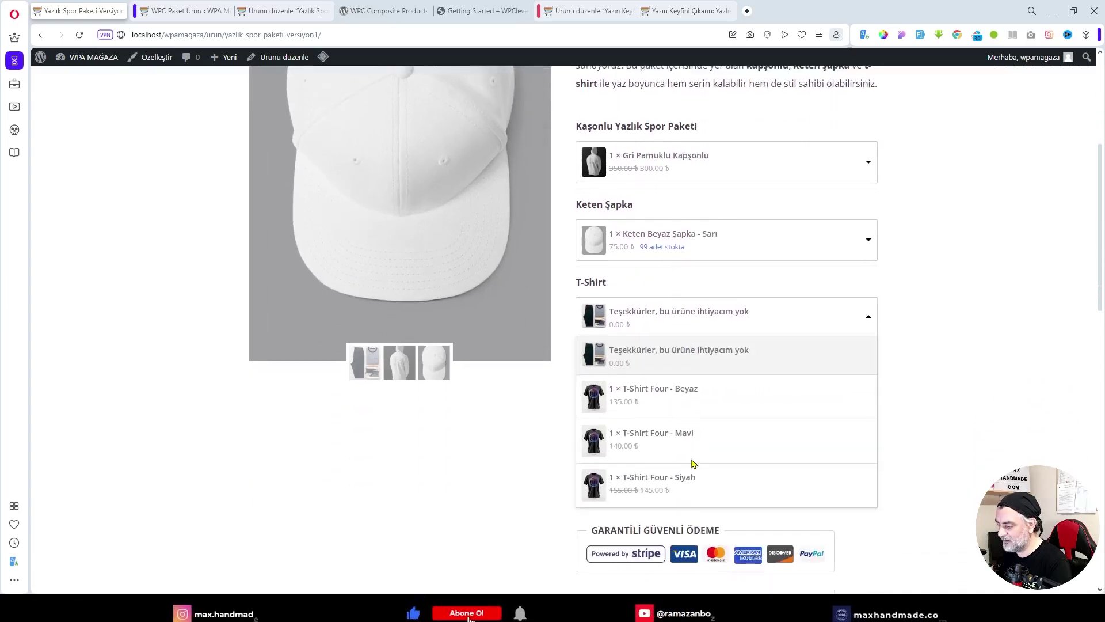
click(626, 449)
scroll(955, 475, up, 3)
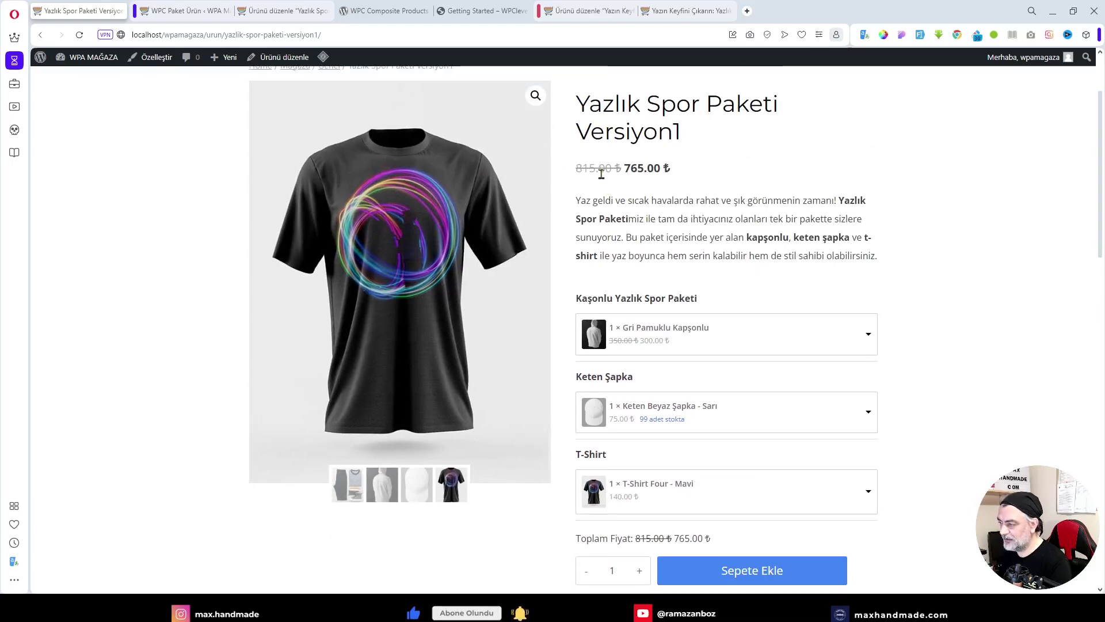
Step: Review the available options and their prices for the Kaşonlu Yazlık Spor Paketi and Keten Şapka components, keeping the current selections
scroll(834, 353, down, 2)
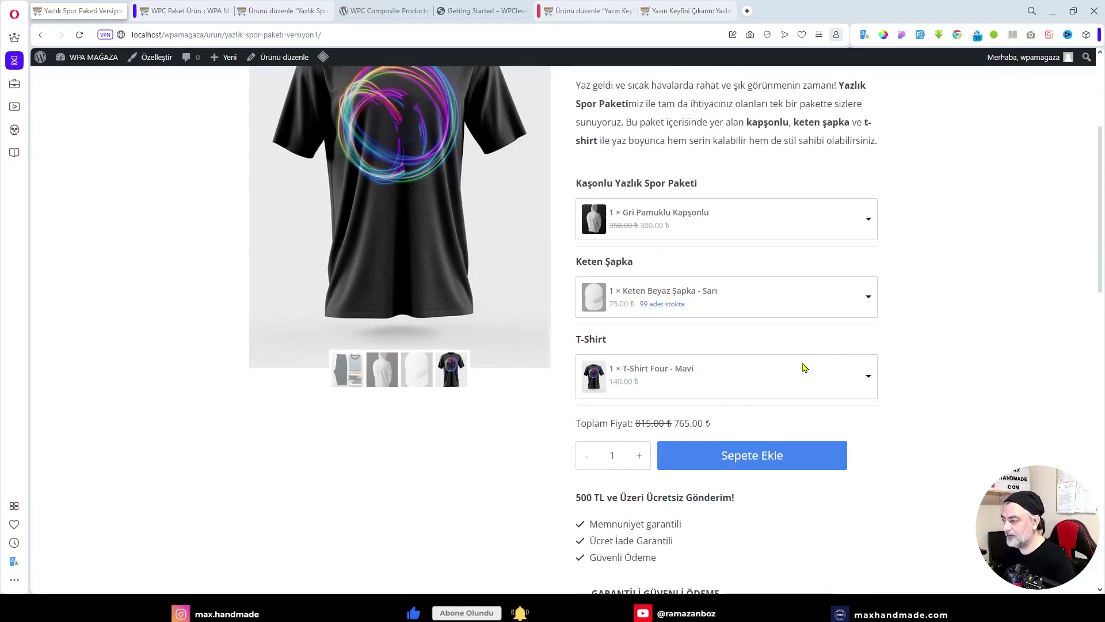
click(861, 221)
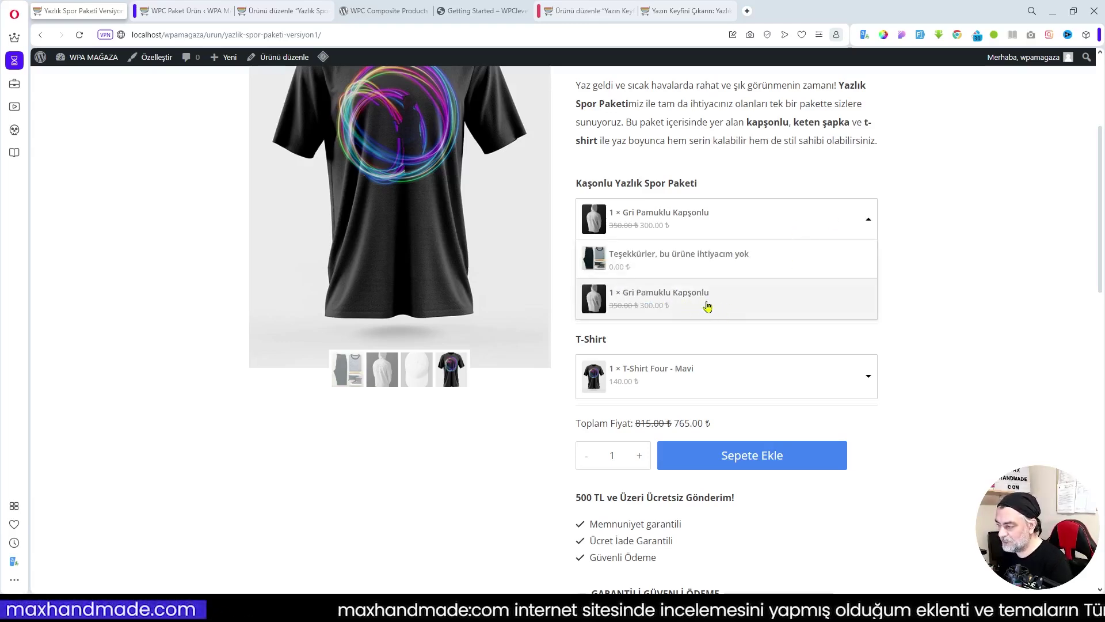
click(803, 224)
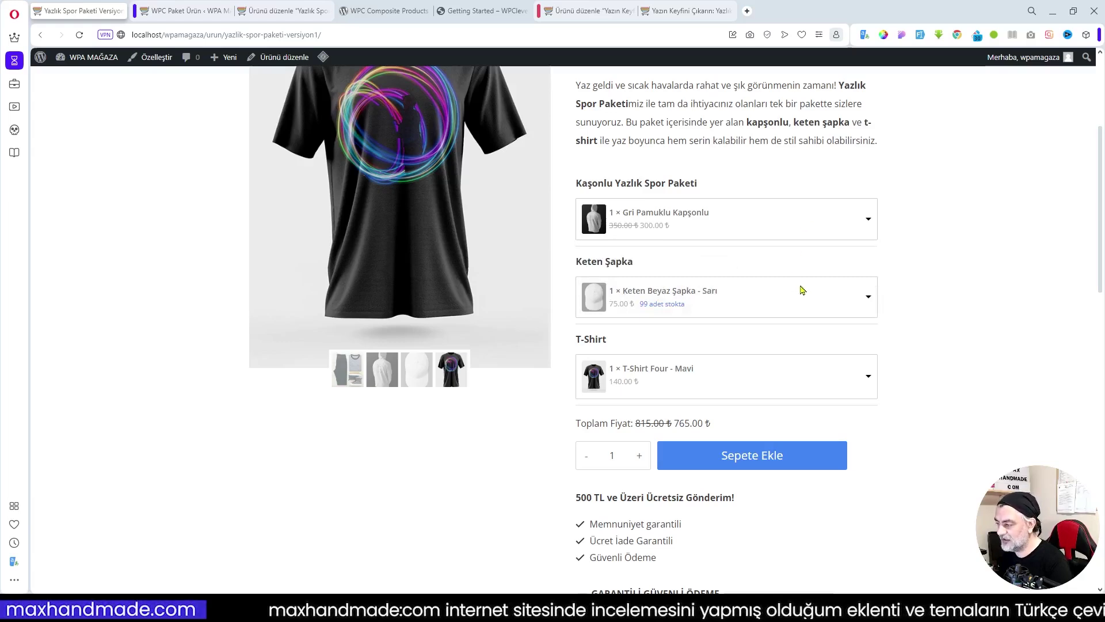
click(755, 302)
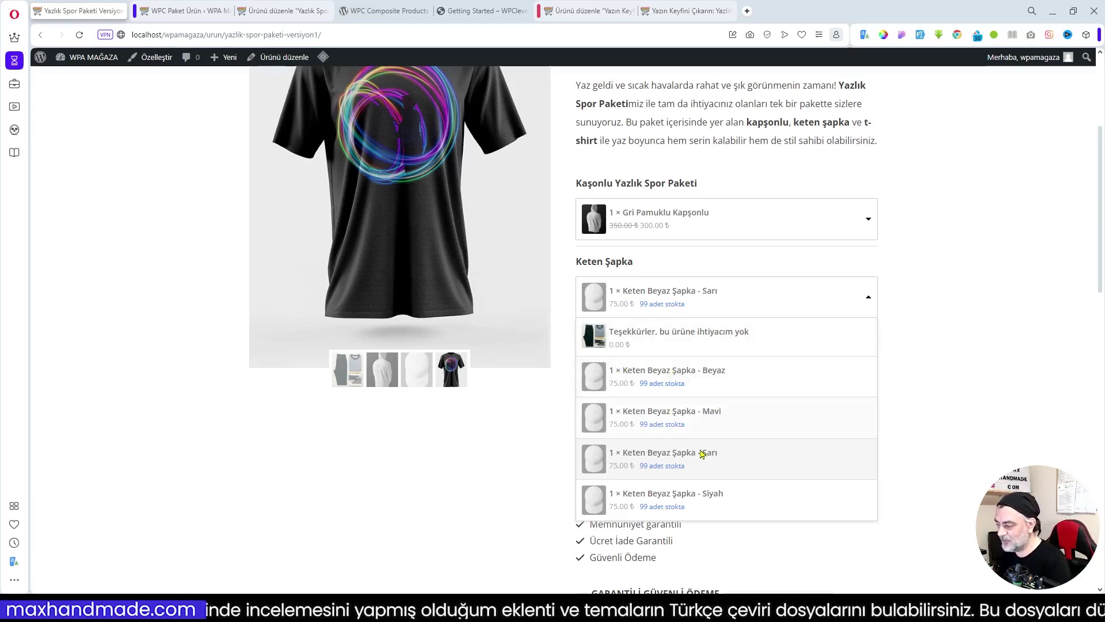
click(814, 284)
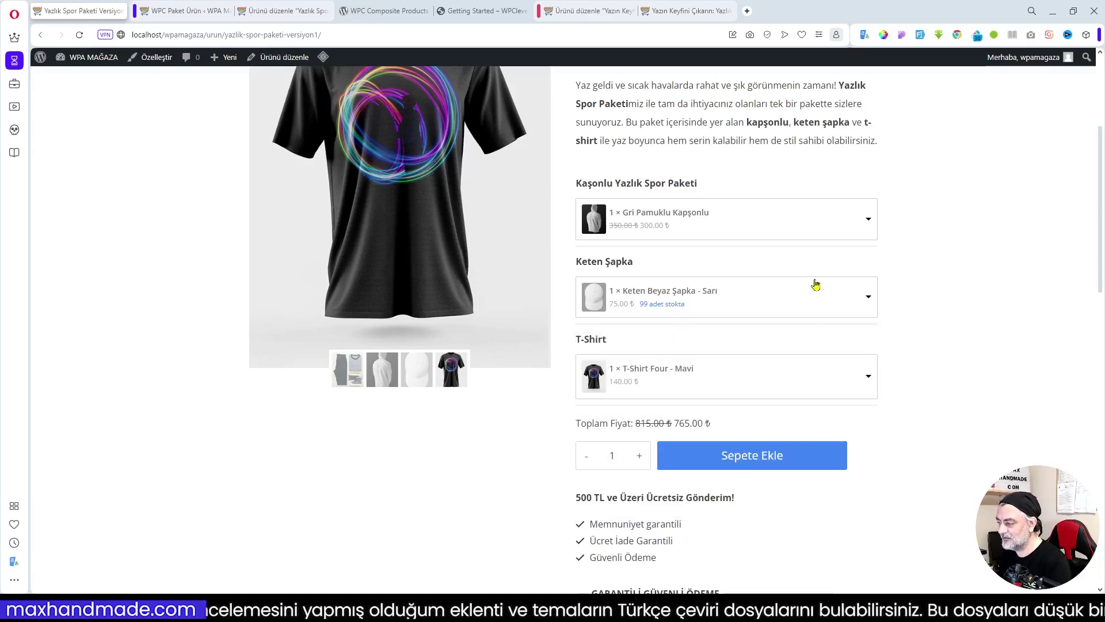
Step: Look over the T-Shirt component's variant choices and the package price on the storefront product page
click(749, 385)
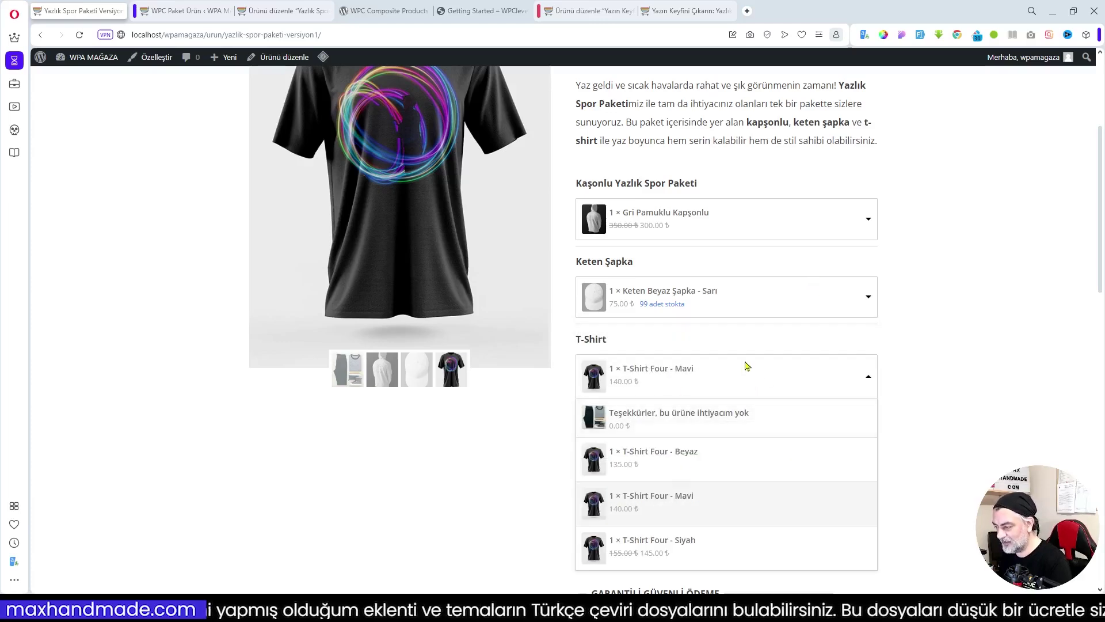
click(816, 377)
scroll(813, 370, down, 2)
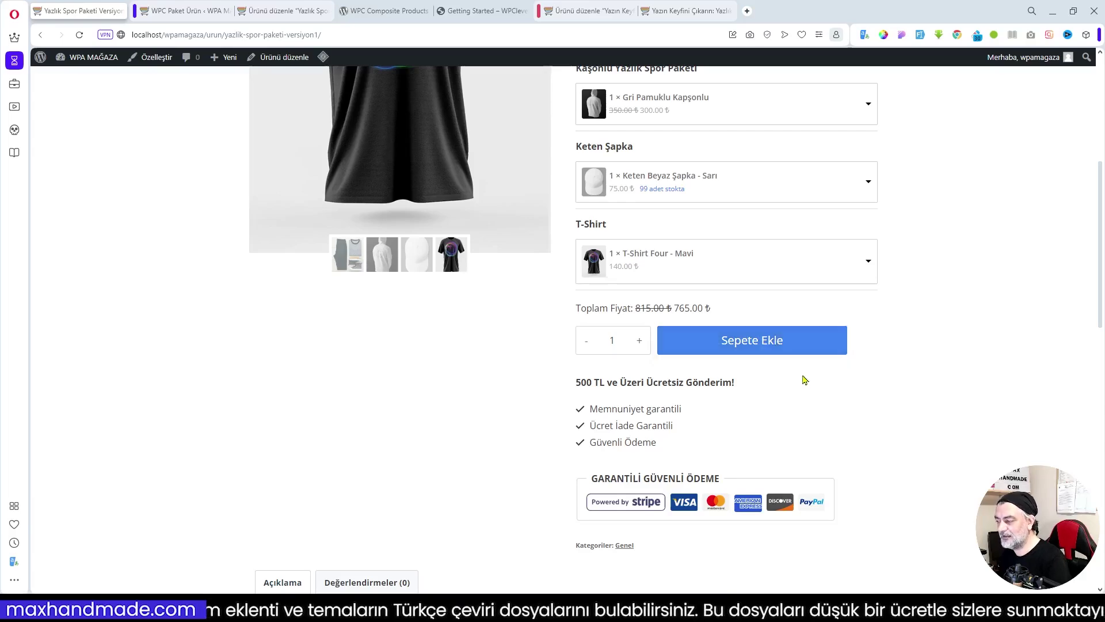
scroll(732, 334, up, 5)
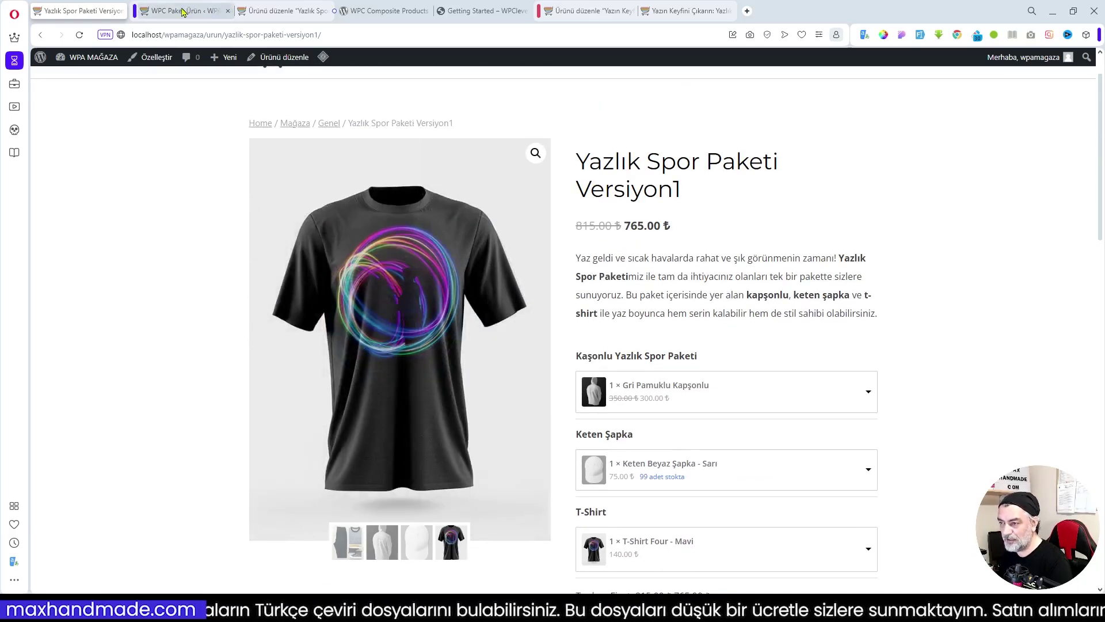
Step: In the package's product editor, set Fiyatlandırma to "Taban fiyatını dahil etme" and save the components
click(282, 10)
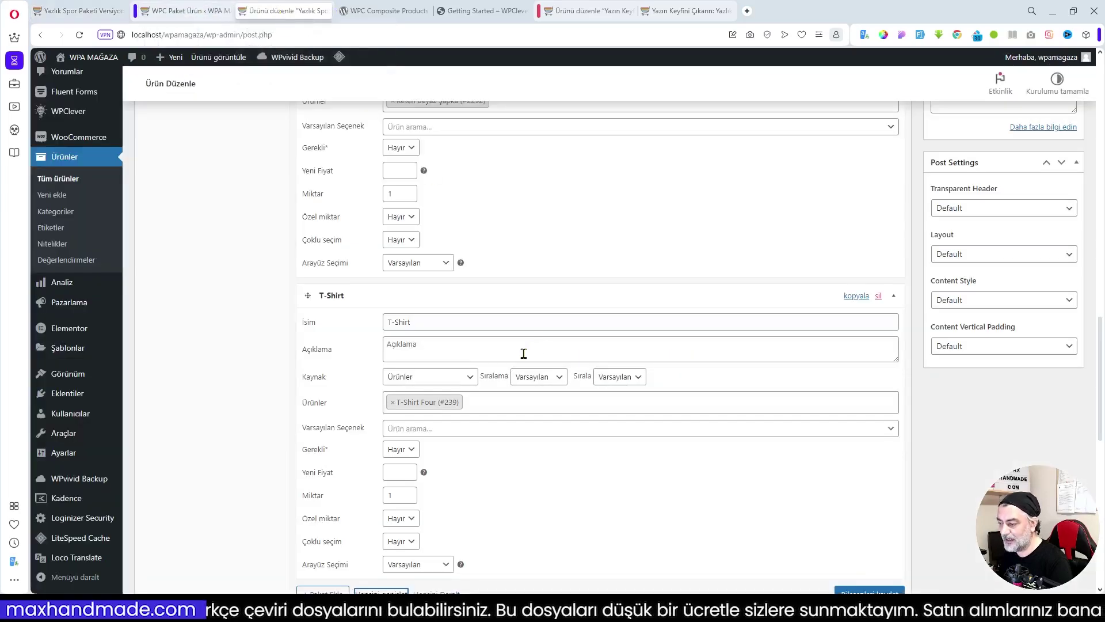
scroll(524, 354, down, 5)
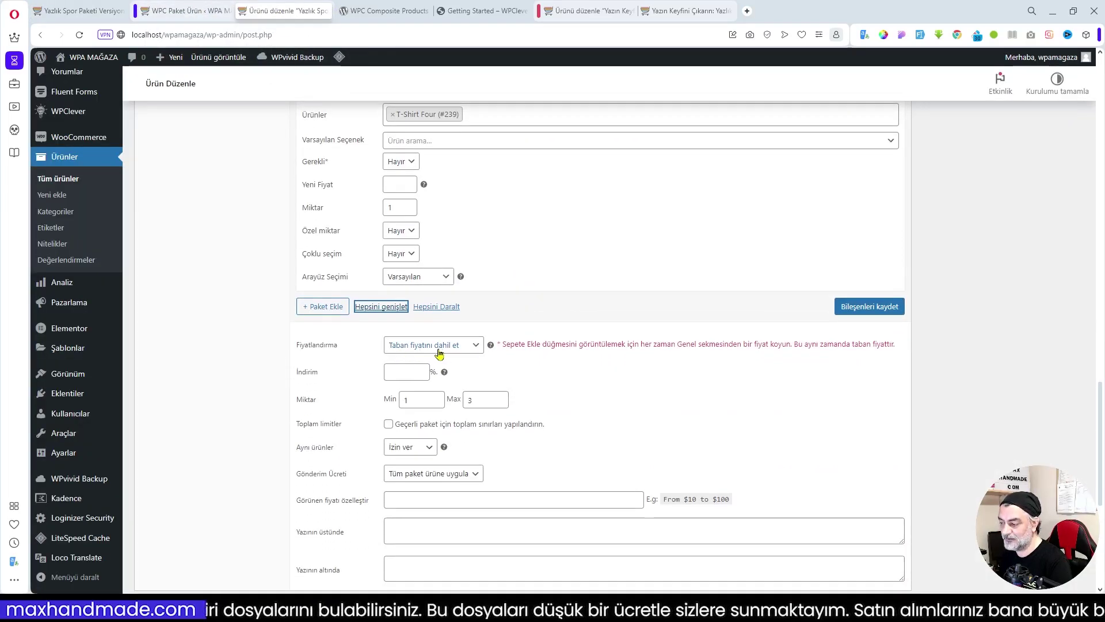
click(439, 345)
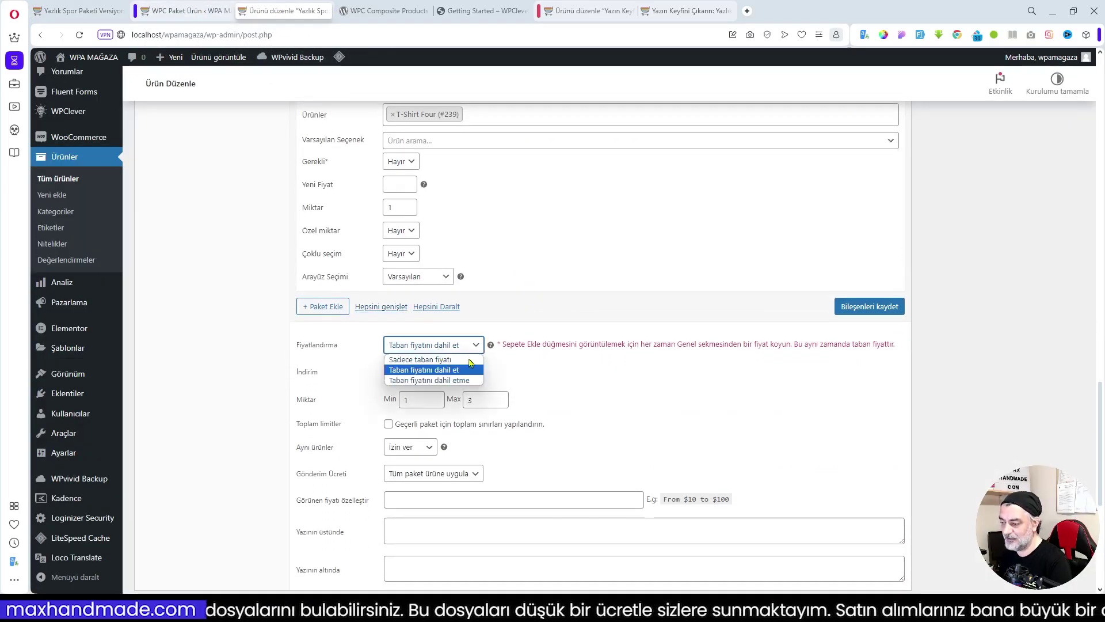
click(427, 381)
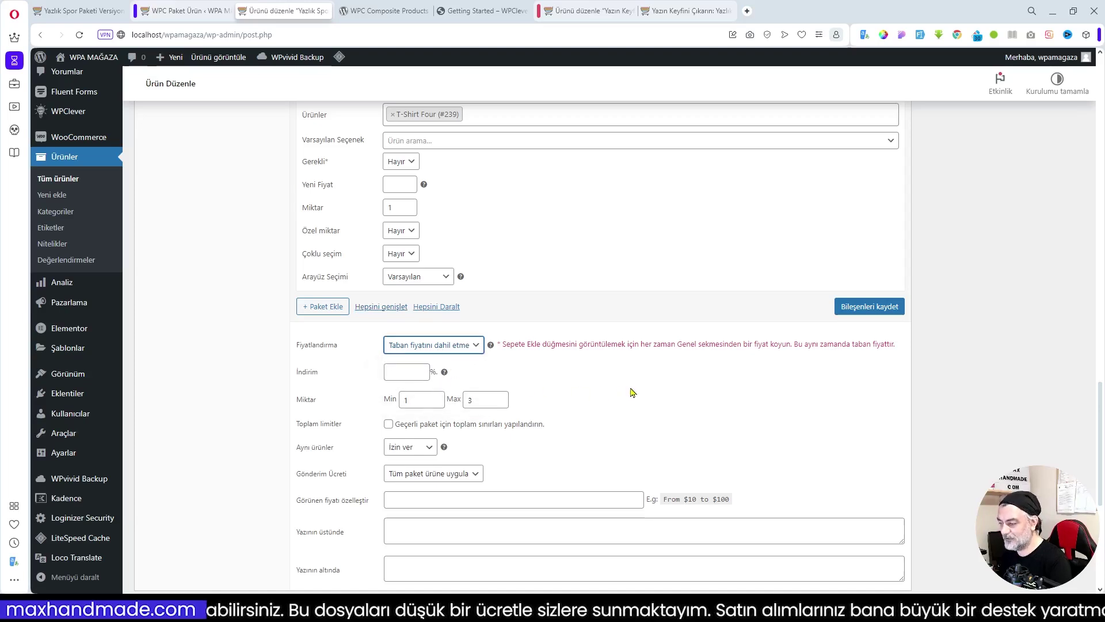
click(874, 305)
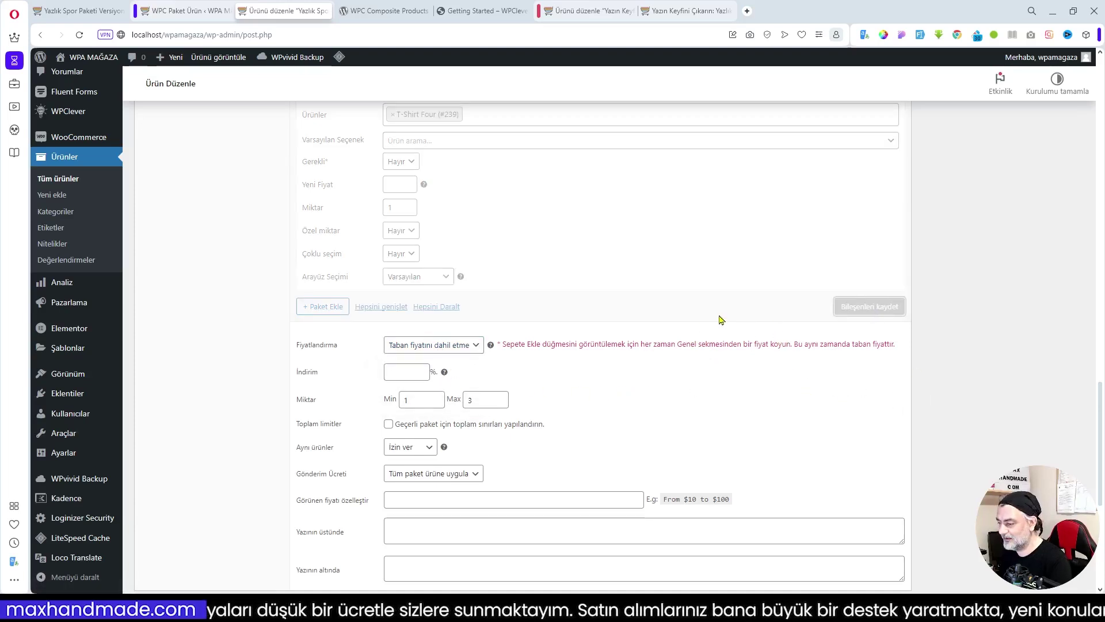
Step: Update the Yazlık Spor Paketi Versiyon1 product to publish the edited pricing
scroll(850, 349, up, 10)
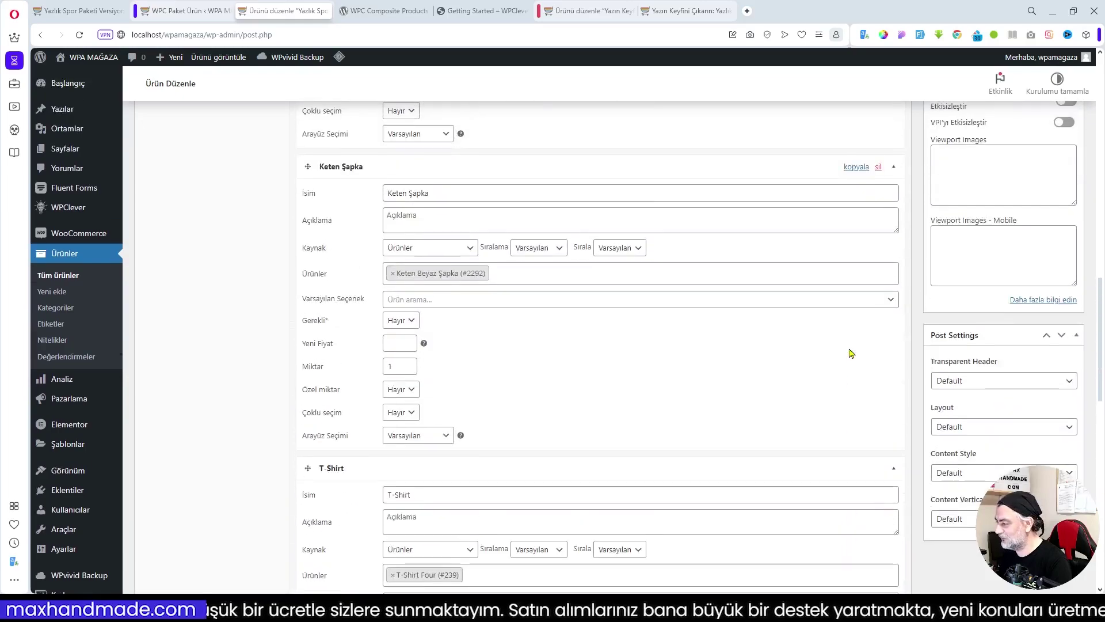
scroll(801, 351, up, 10)
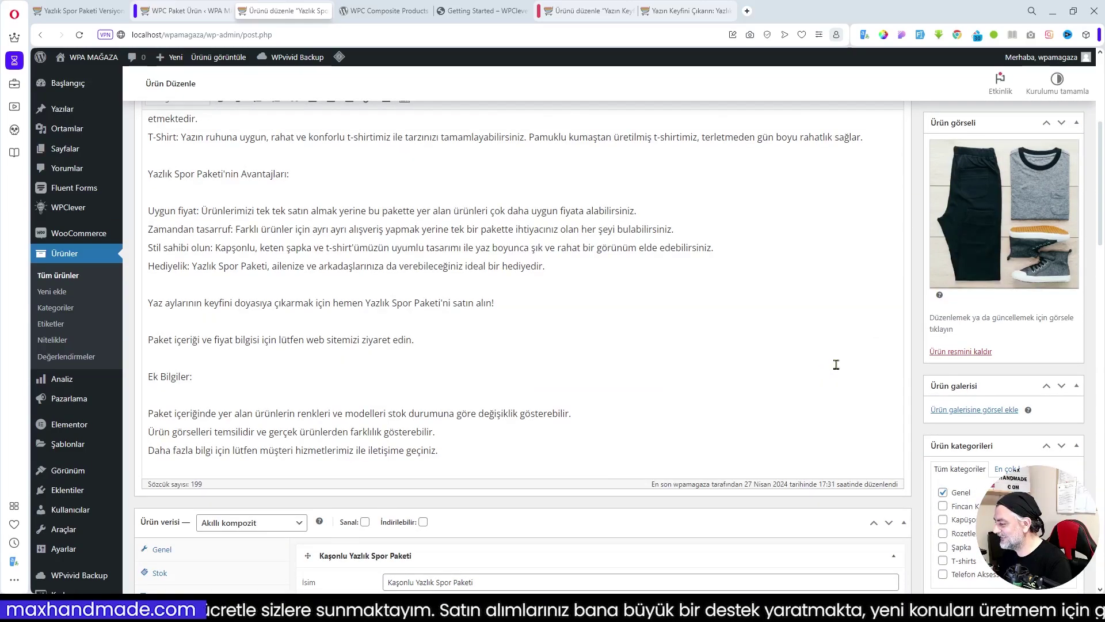
click(1056, 315)
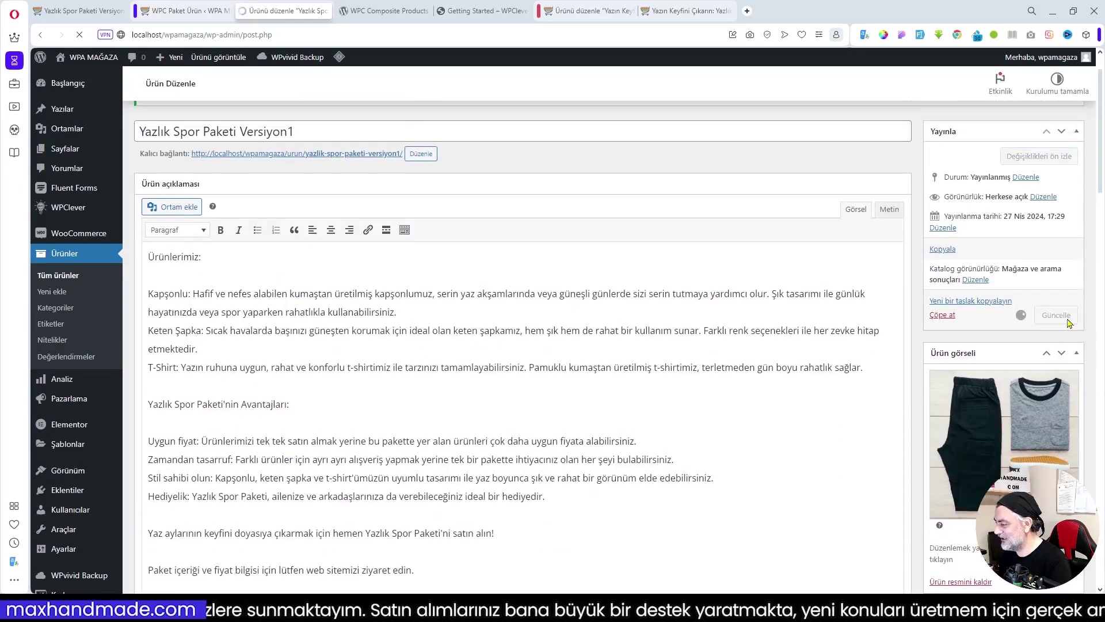
Step: Return to the storefront product page and purge all LiteSpeed caches
key(ctrl+shift+Tab)
key(ctrl+shift+Tab)
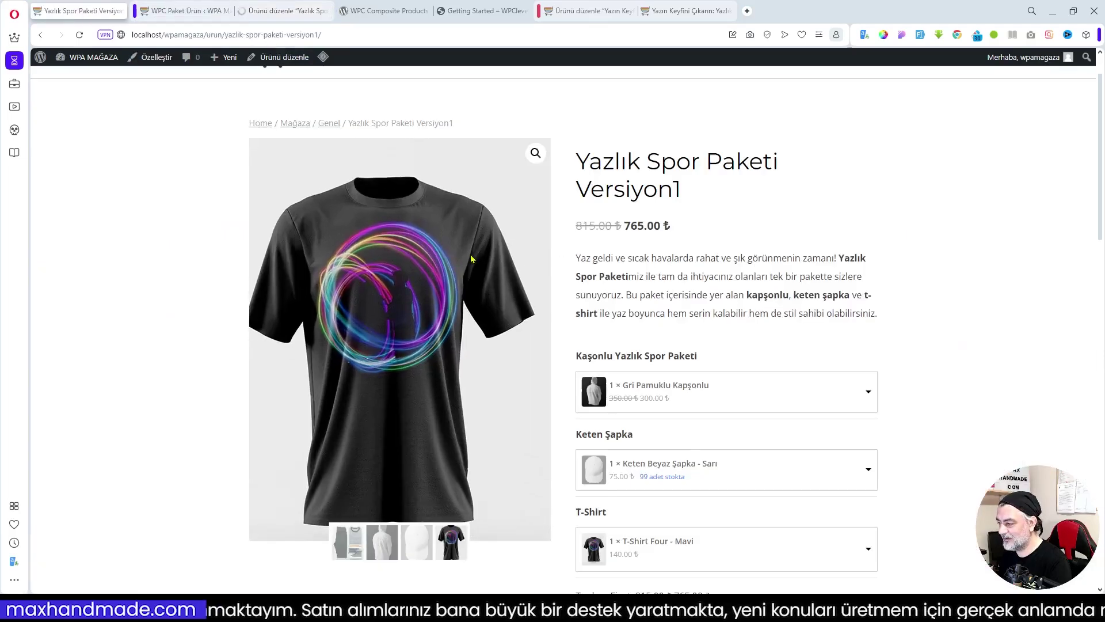
mouse_move(323, 57)
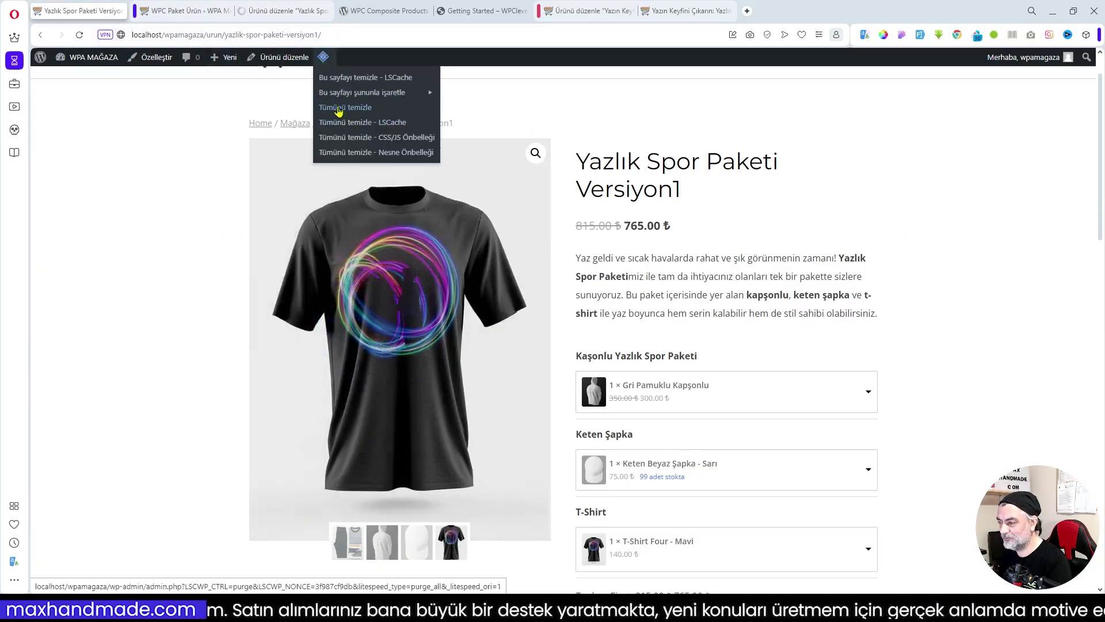
click(345, 109)
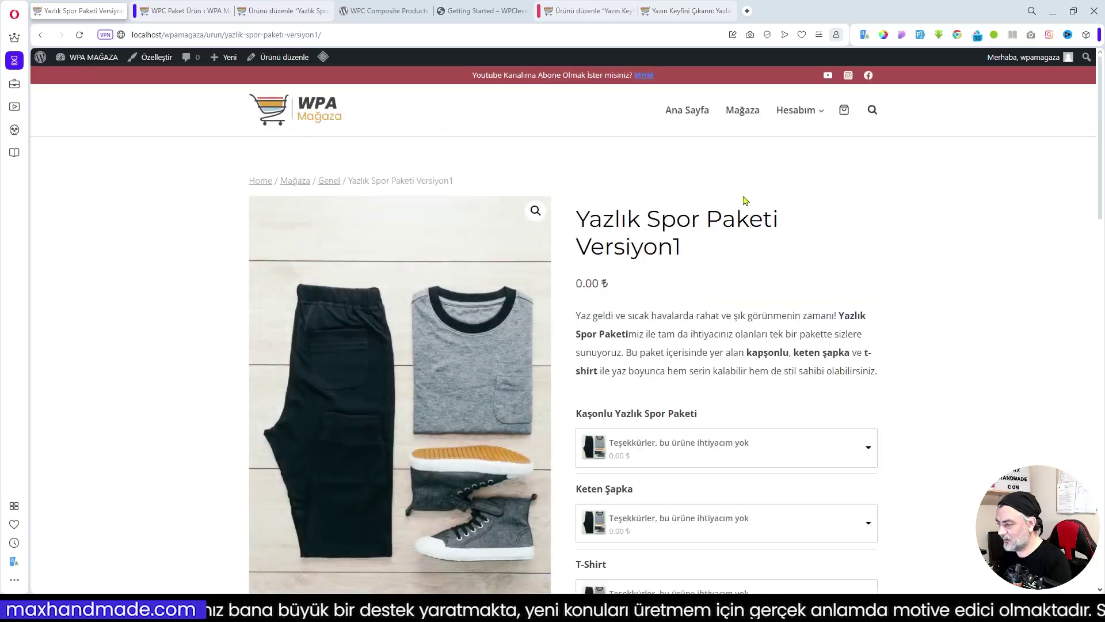
Step: Open the Mağaza page and check the price listed for Yazlık Spor Paketi Versiyon1
click(743, 110)
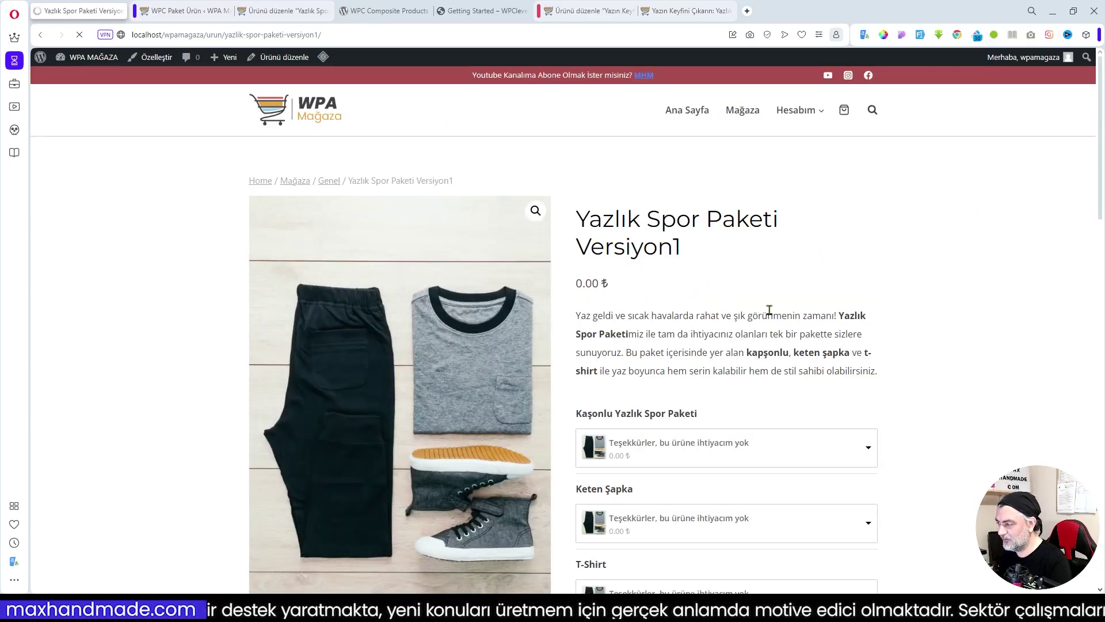
scroll(770, 309, down, 12)
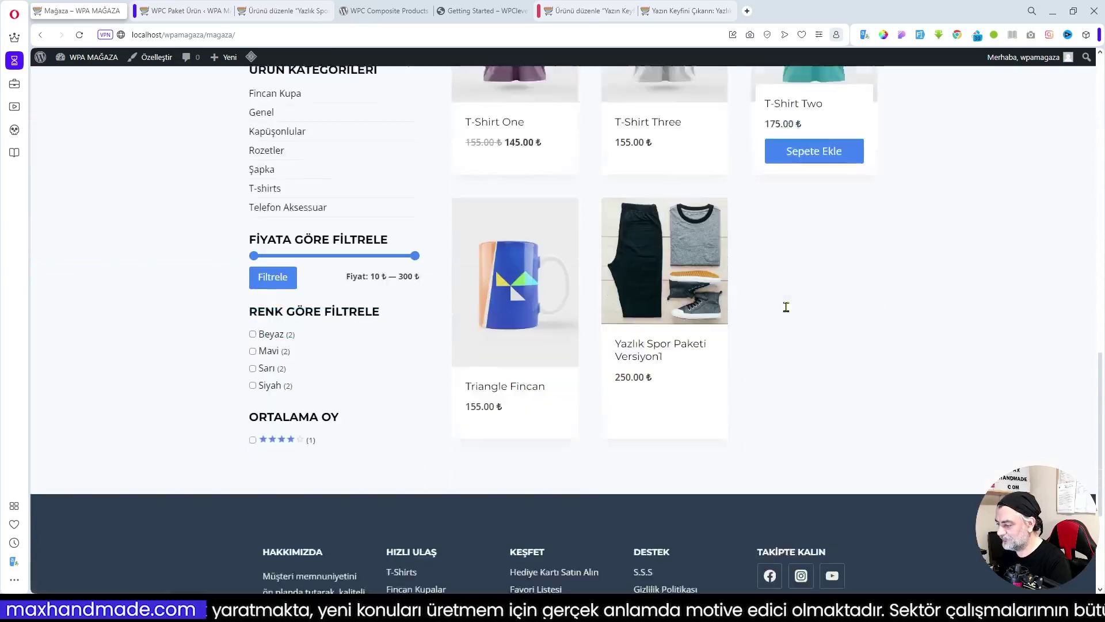
mouse_move(660, 338)
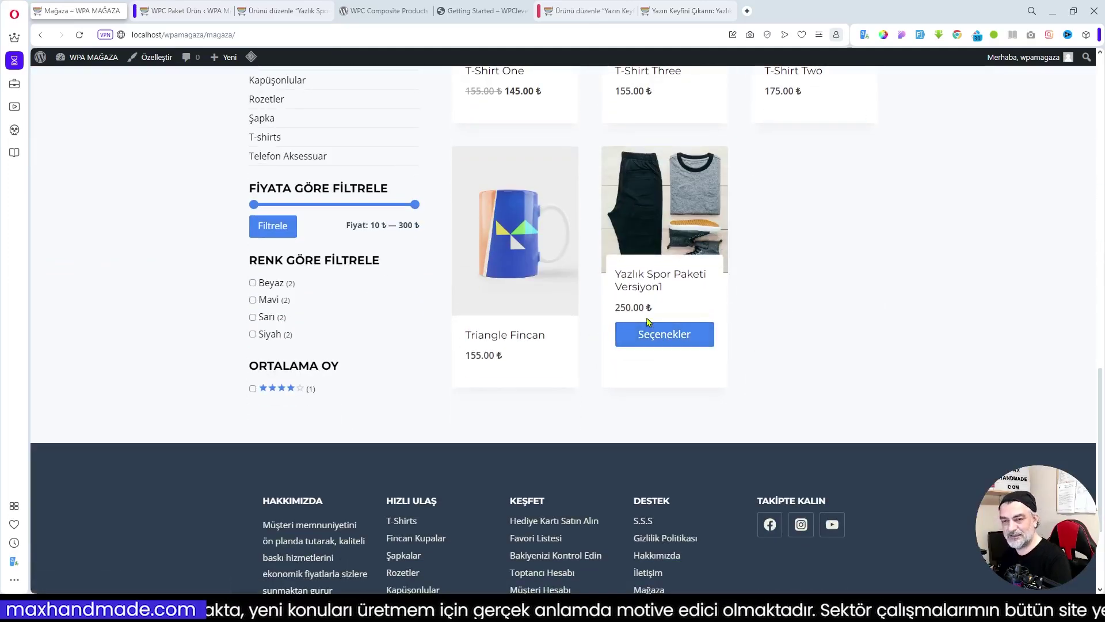
Step: Check the package's normal price in the general product data of its editor
click(276, 11)
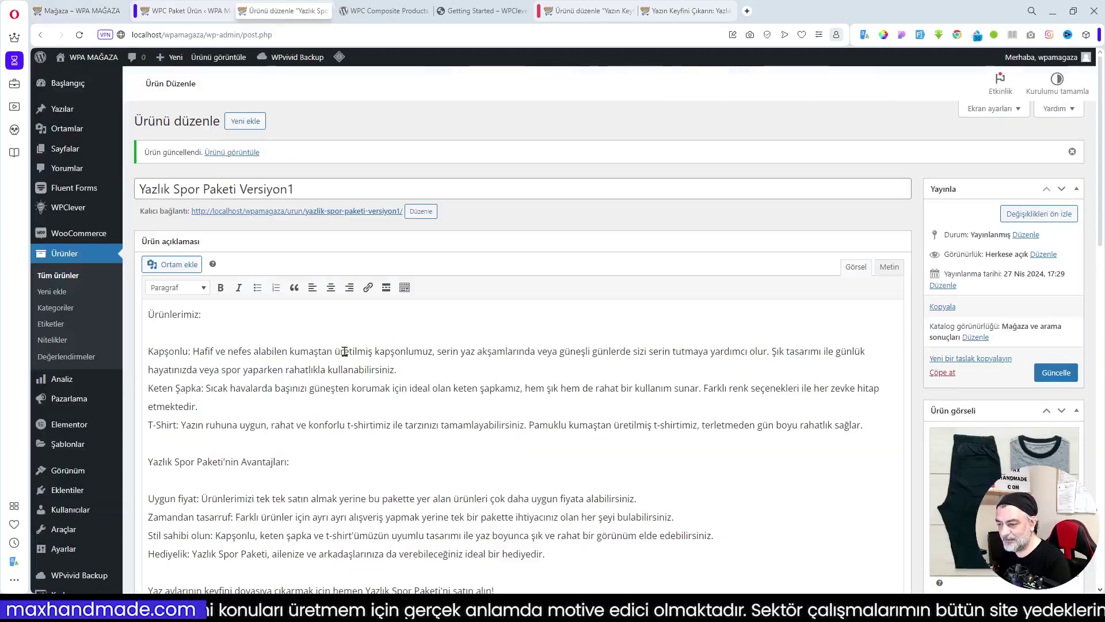
scroll(344, 351, down, 7)
click(167, 436)
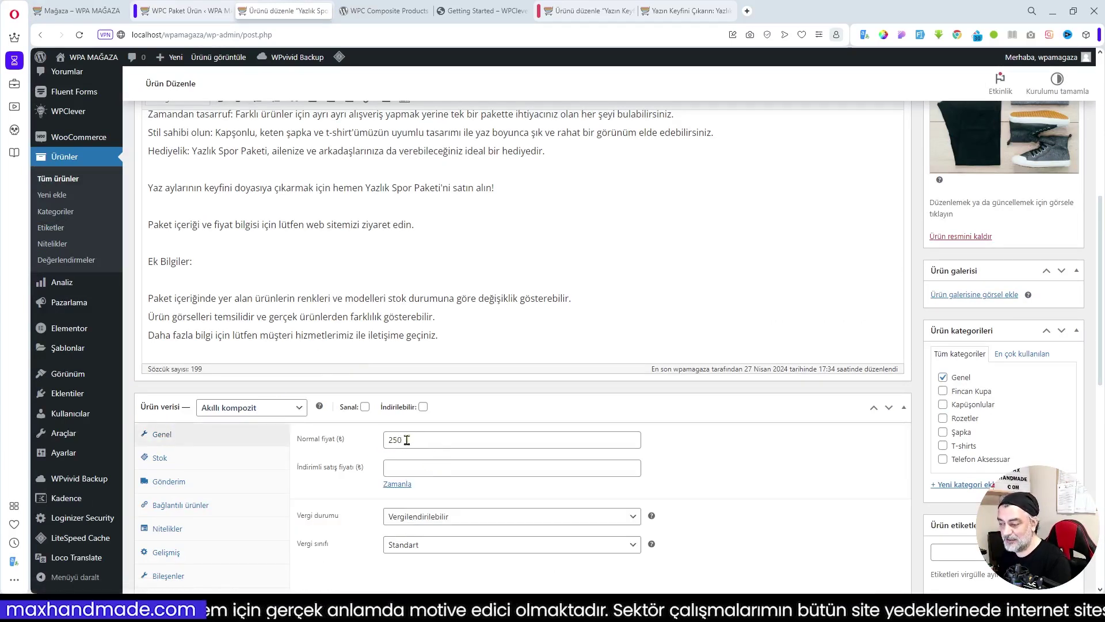
Step: Go back to the shop listing and open the Yazlık Spor Paketi Versiyon1 product page
click(78, 13)
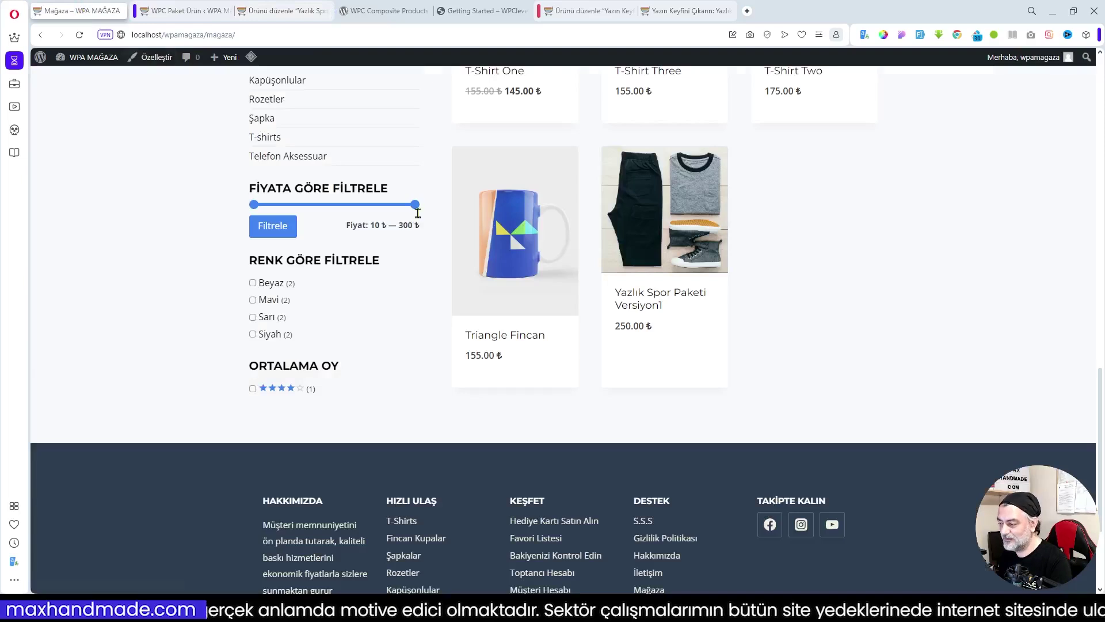
mouse_move(670, 338)
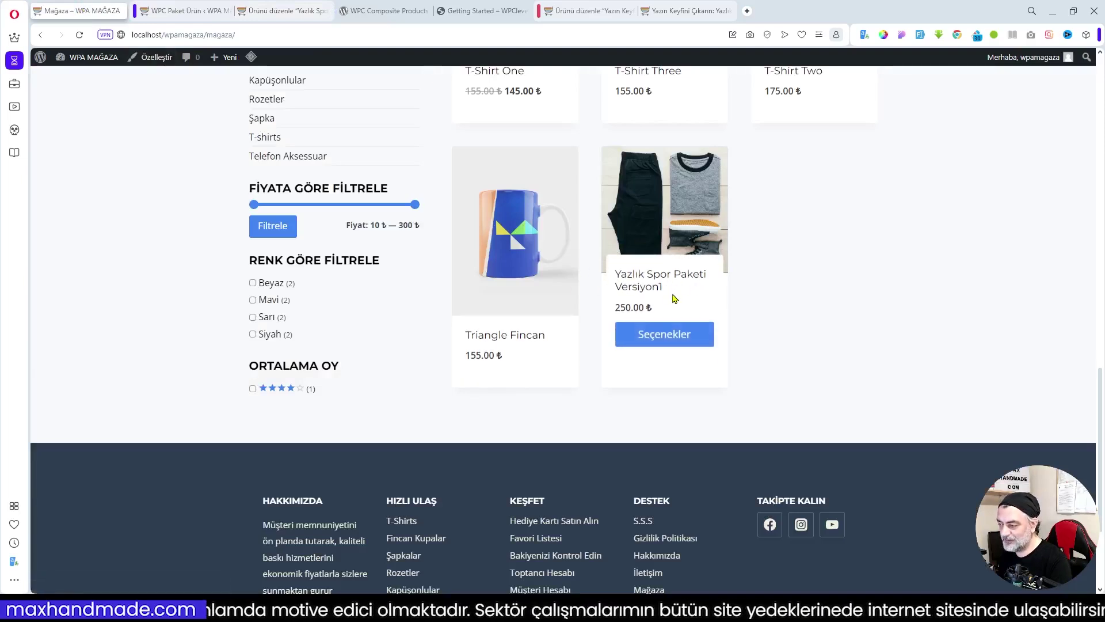
click(668, 231)
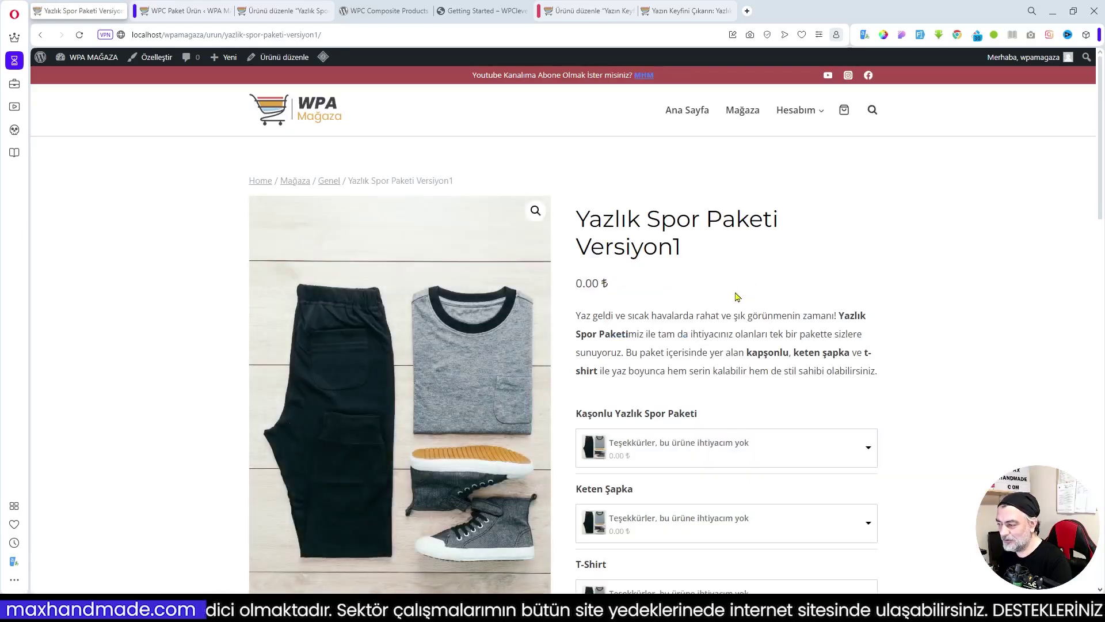
Step: Choose Gri Pamuklu Kapşonlu for the Kaşonlu Yazlık Spor Paketi component
scroll(607, 195, down, 2)
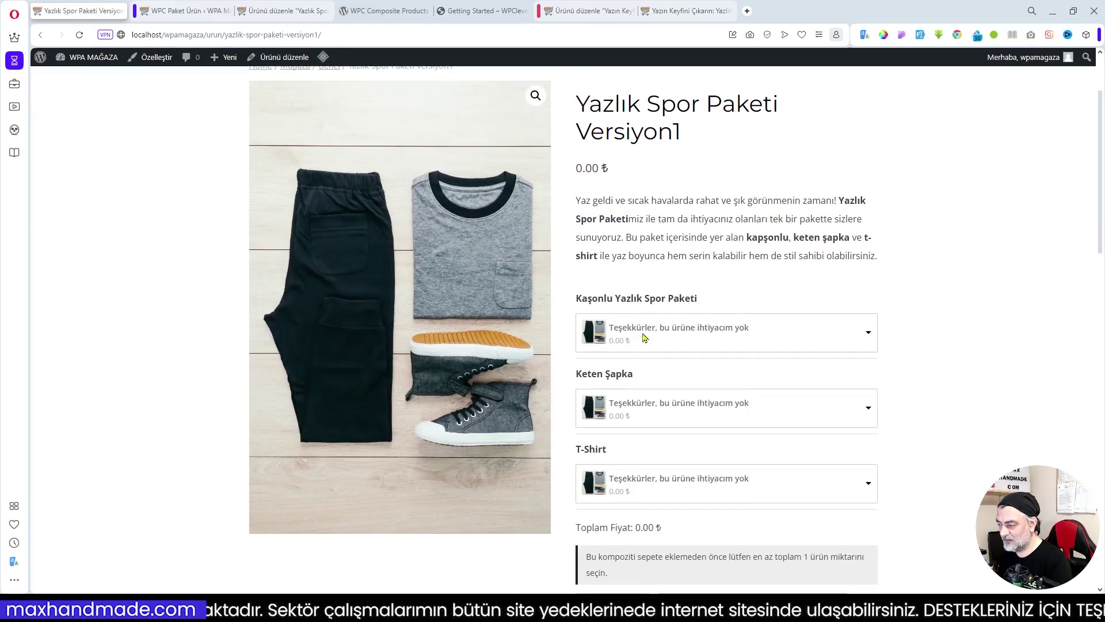
click(689, 333)
click(663, 407)
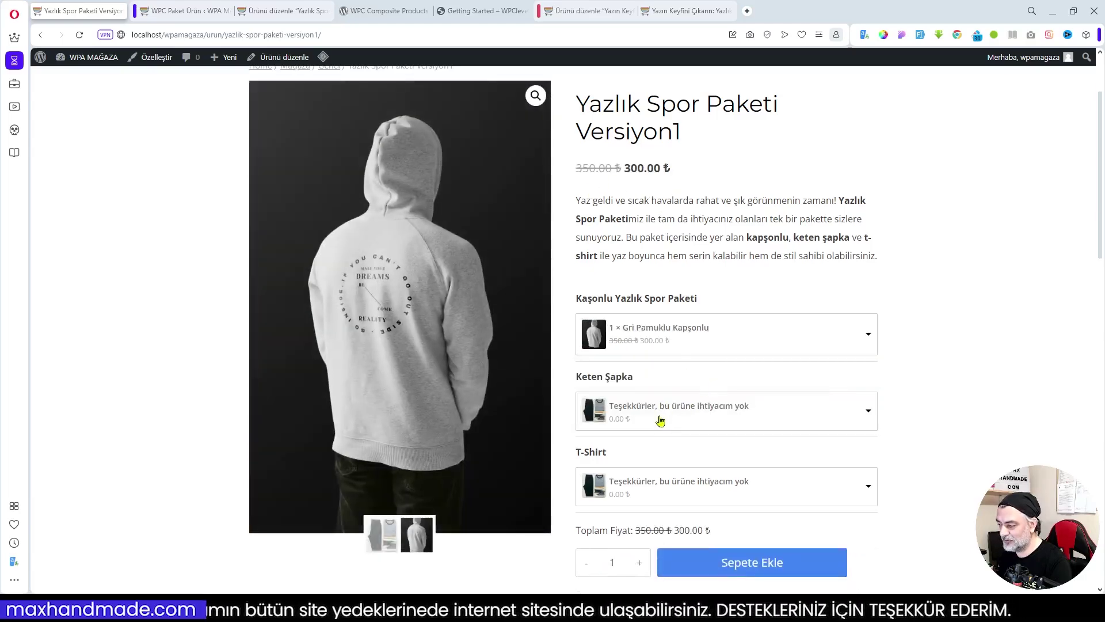
Step: Choose Keten Beyaz Şapka - Mavi for the Keten Şapka component and check the package price
click(660, 421)
scroll(634, 489, down, 3)
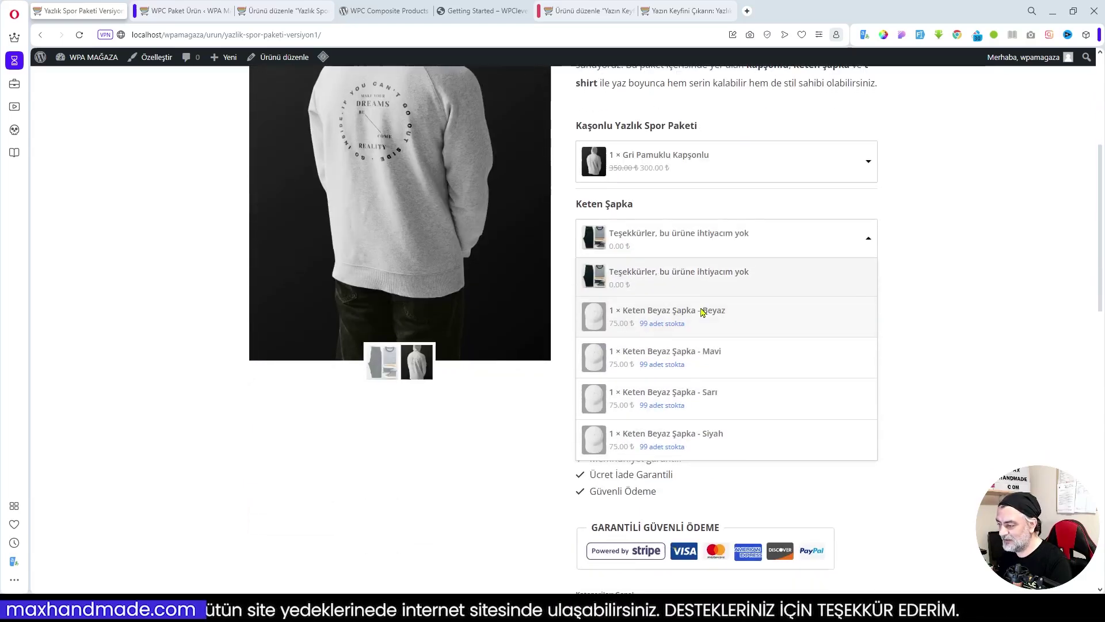
click(629, 366)
scroll(735, 267, up, 4)
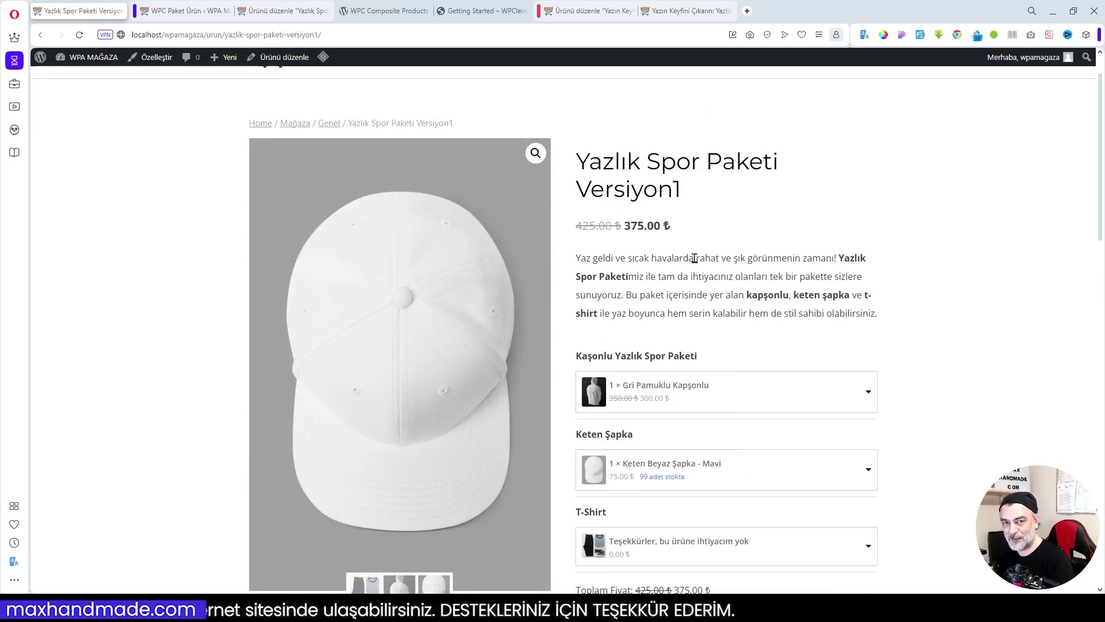
scroll(774, 415, down, 3)
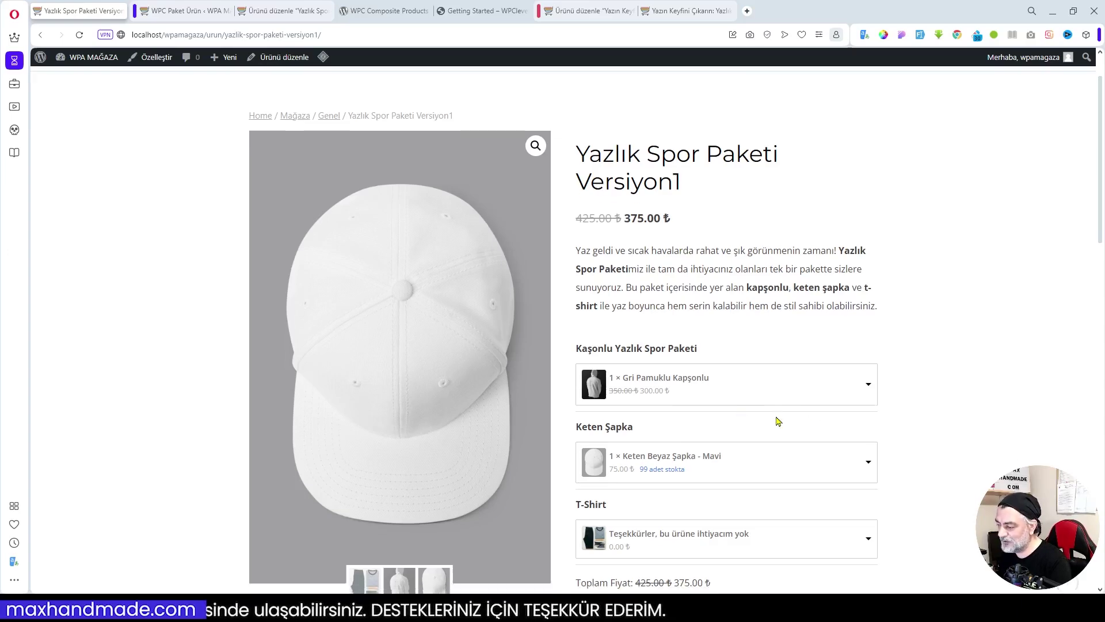
scroll(777, 377, up, 2)
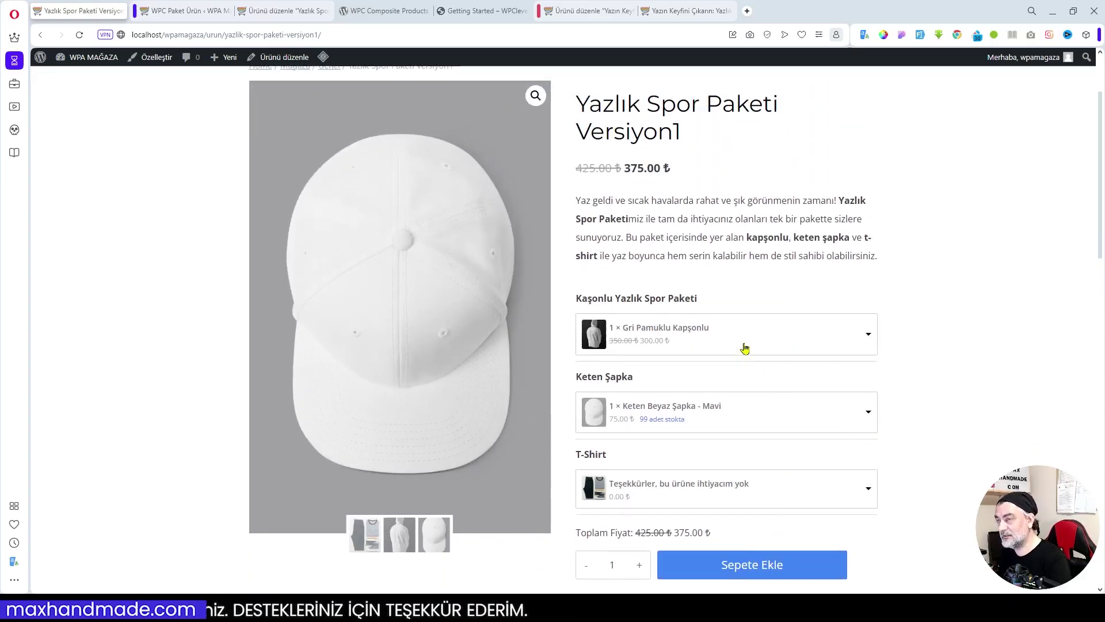
Step: Look through the colour variants offered for the Keten Şapka component
click(712, 417)
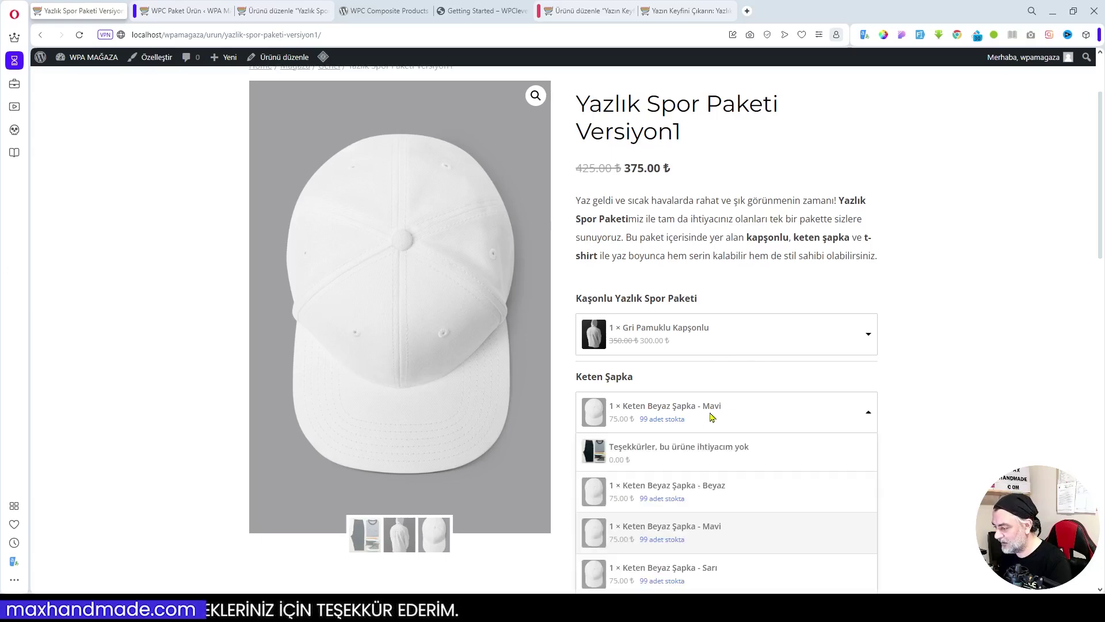
scroll(795, 446, down, 3)
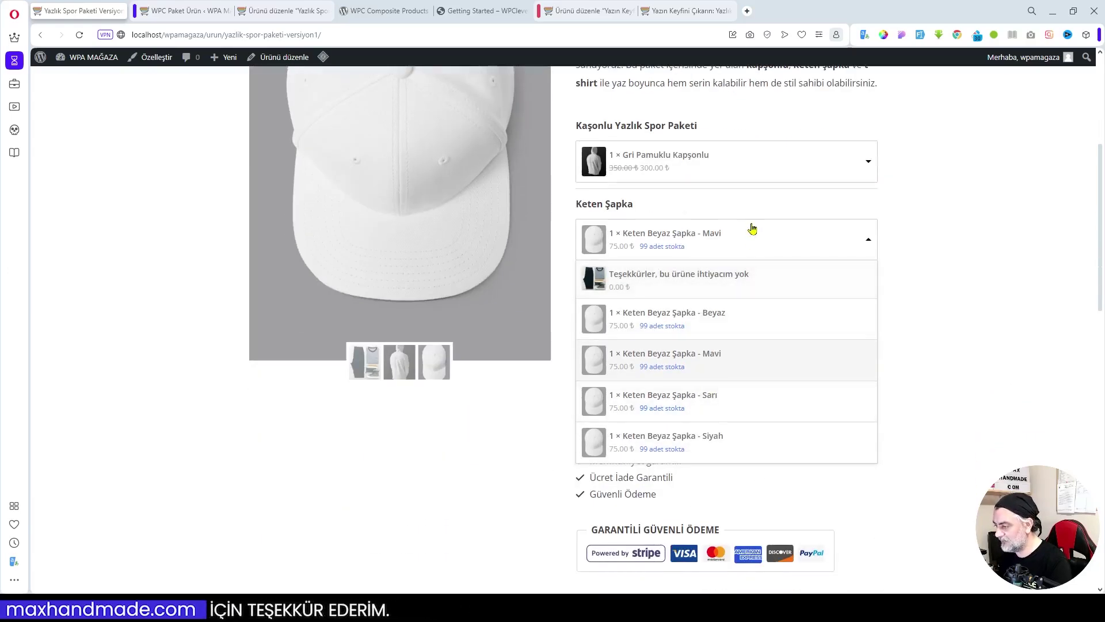
click(773, 230)
Step: Choose T-Shirt Four - Beyaz for the T-Shirt component and review the package total
click(704, 316)
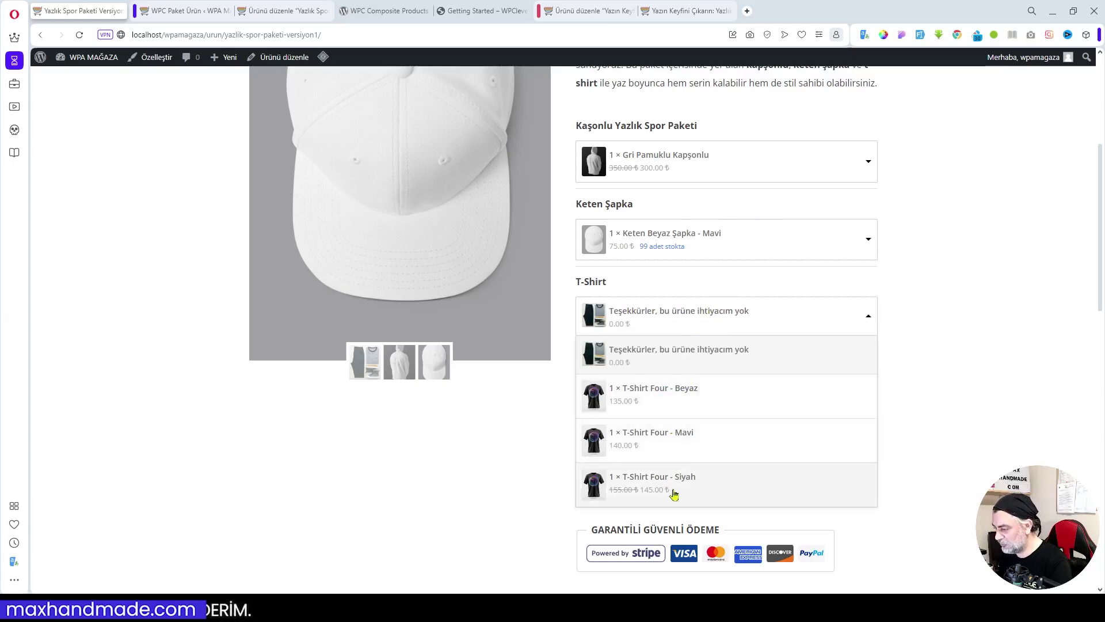
click(654, 404)
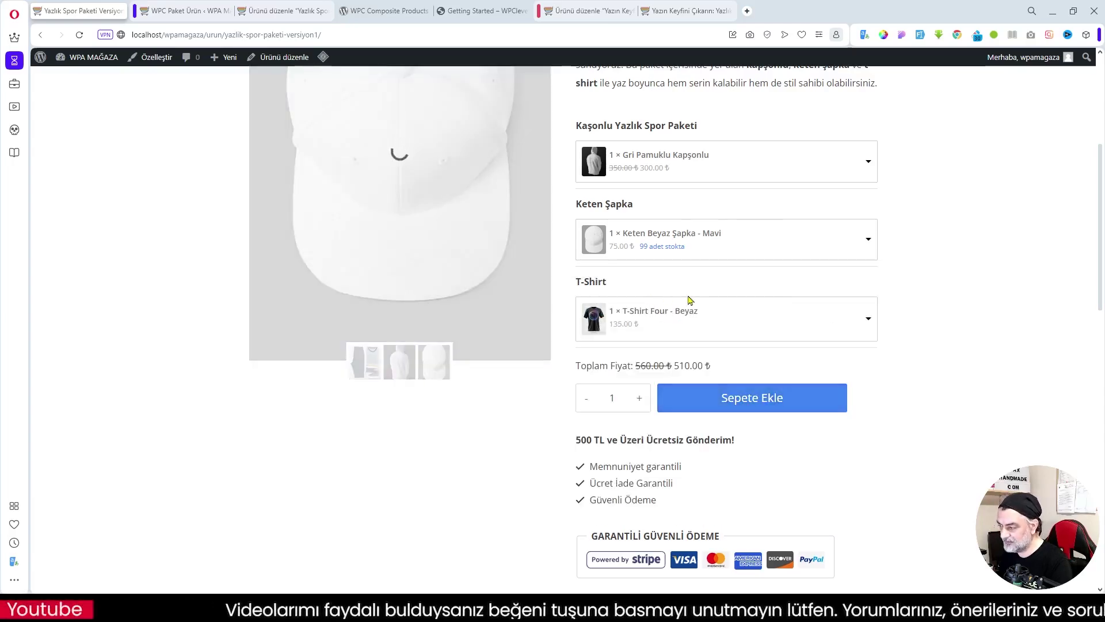
scroll(661, 196, up, 3)
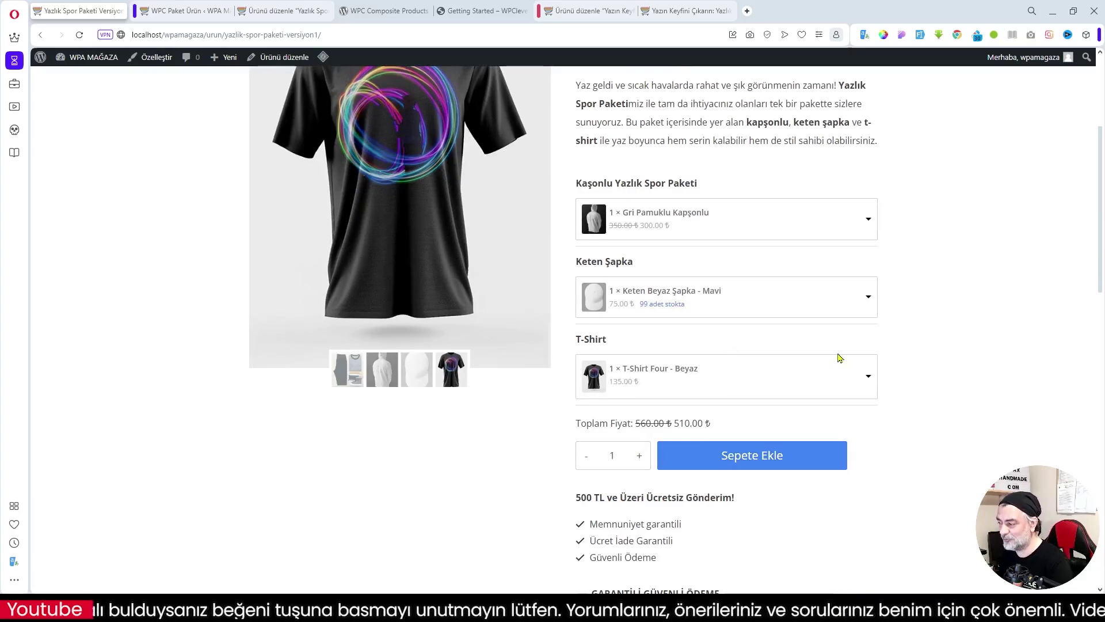
scroll(718, 319, up, 2)
scroll(718, 319, down, 1)
scroll(718, 320, up, 2)
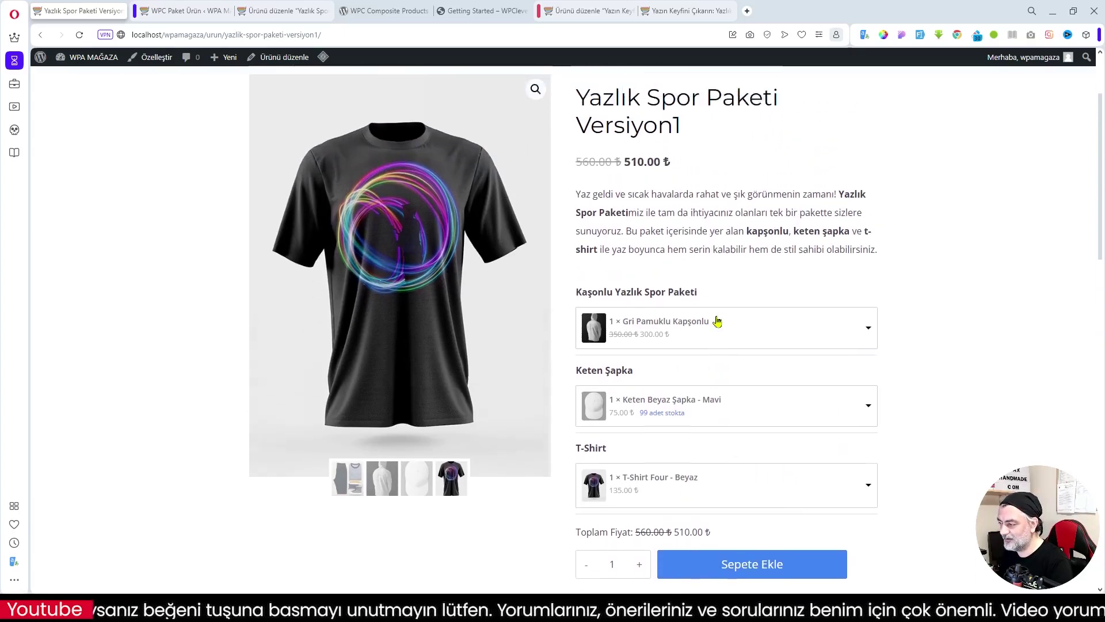
Step: Return to the product editor and set the package discount (İndirim) to 10% in the component pricing settings
click(284, 12)
scroll(656, 373, down, 3)
scroll(654, 373, down, 5)
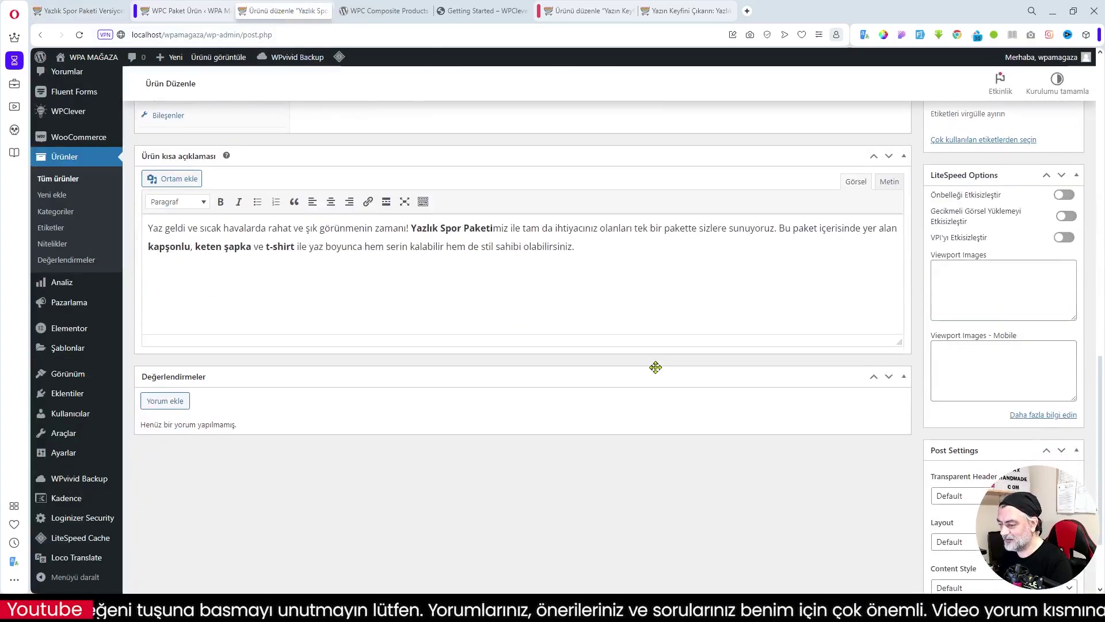
scroll(656, 367, up, 6)
click(175, 459)
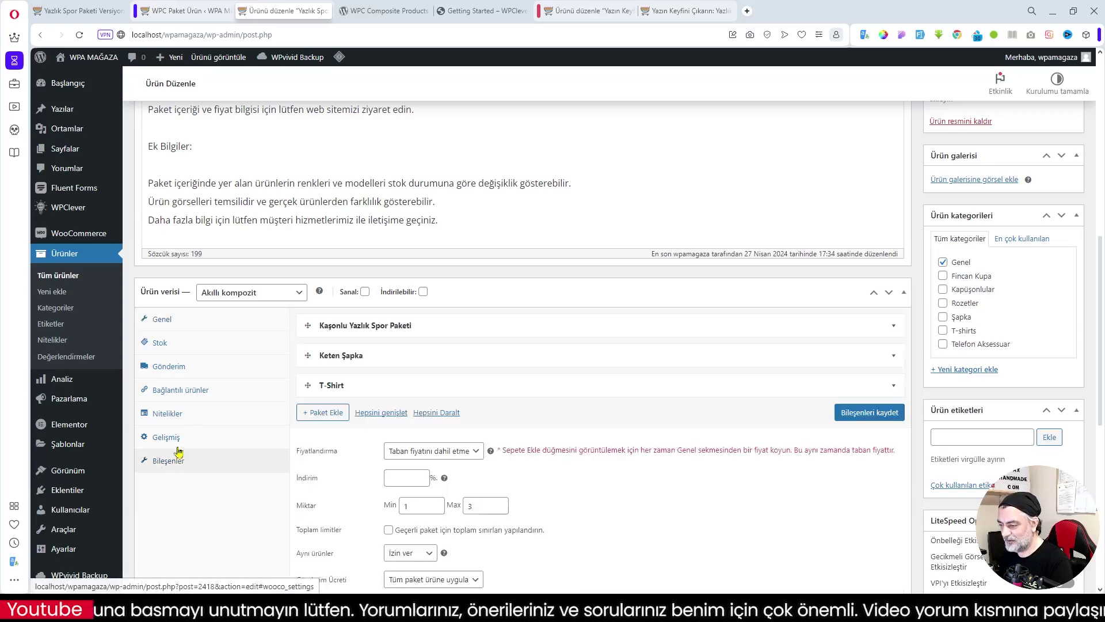
scroll(564, 442, down, 1)
scroll(564, 442, down, 2)
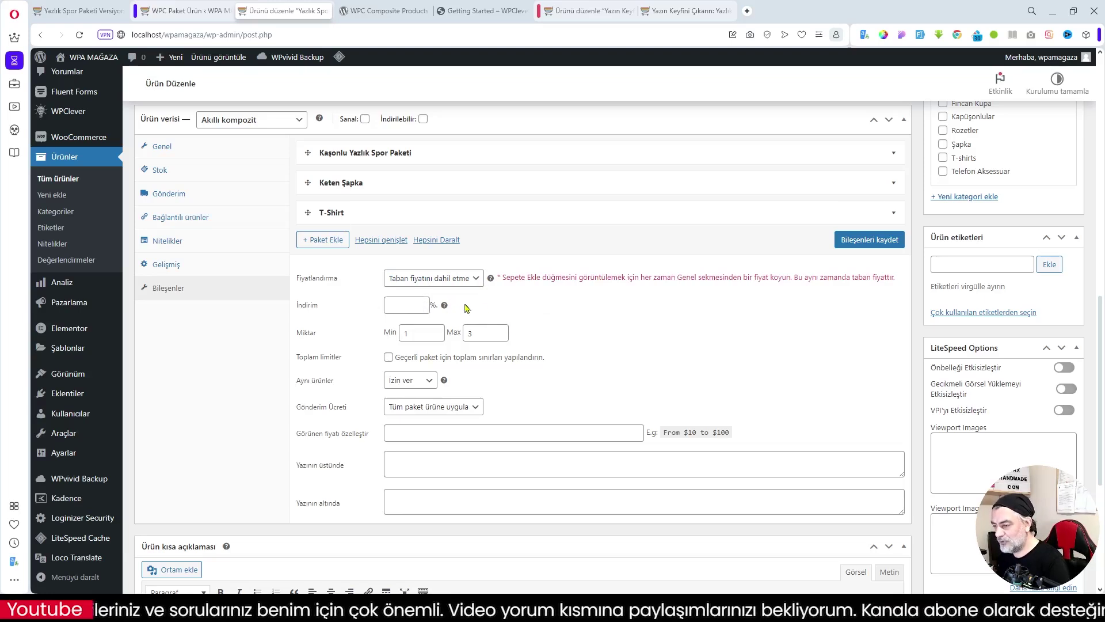
click(401, 304)
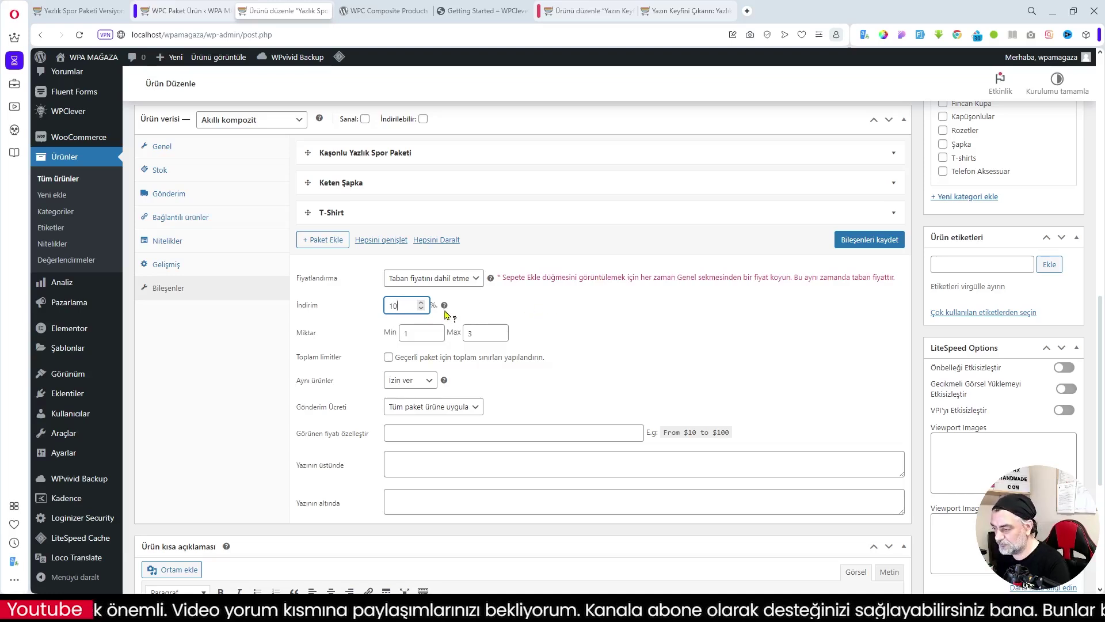
mouse_move(446, 311)
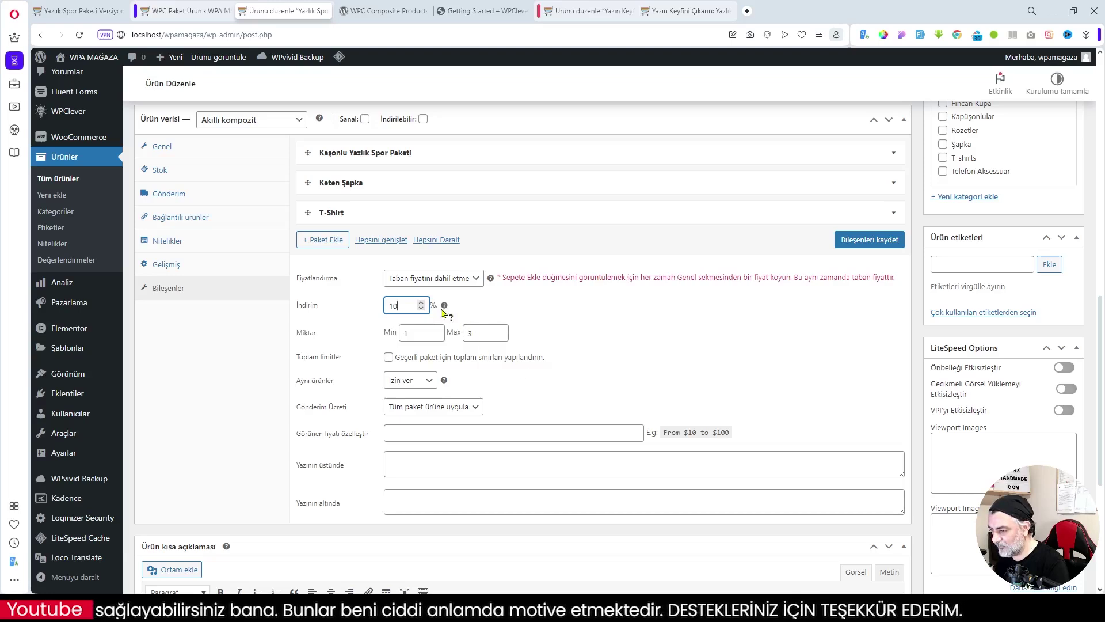
click(685, 342)
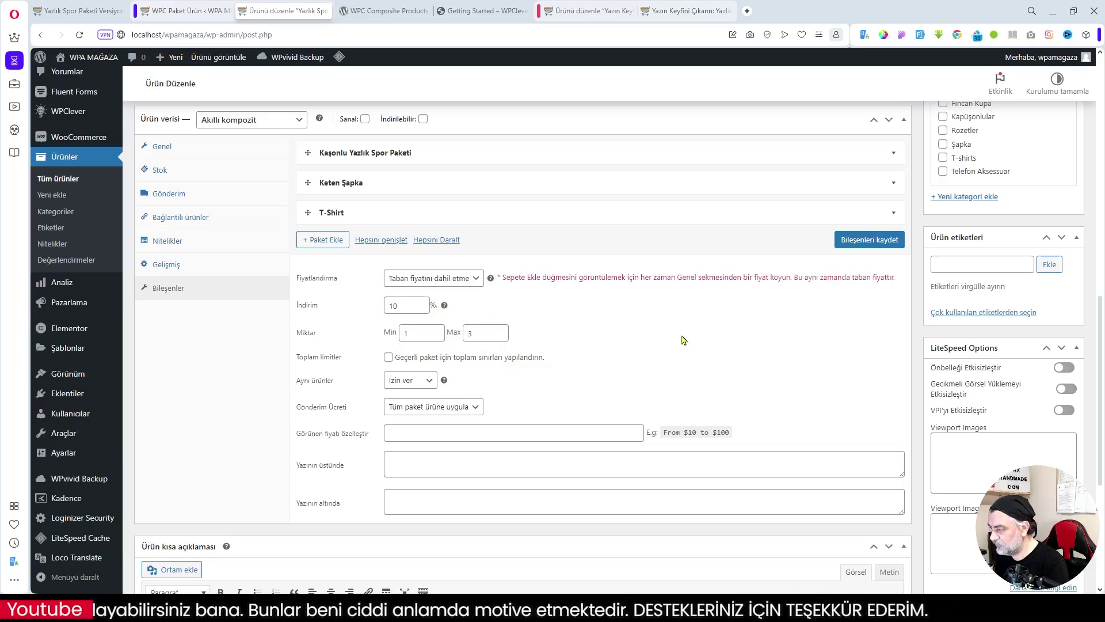
Step: Save the components and update the Yazlık Spor Paketi Versiyon1 product
click(870, 239)
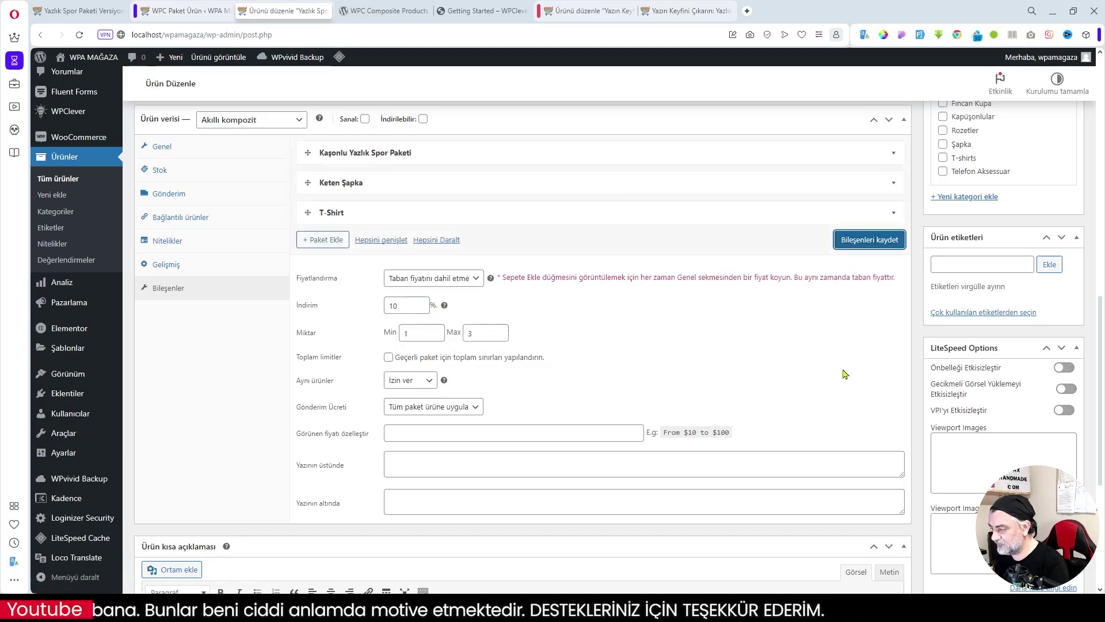
scroll(845, 374, up, 10)
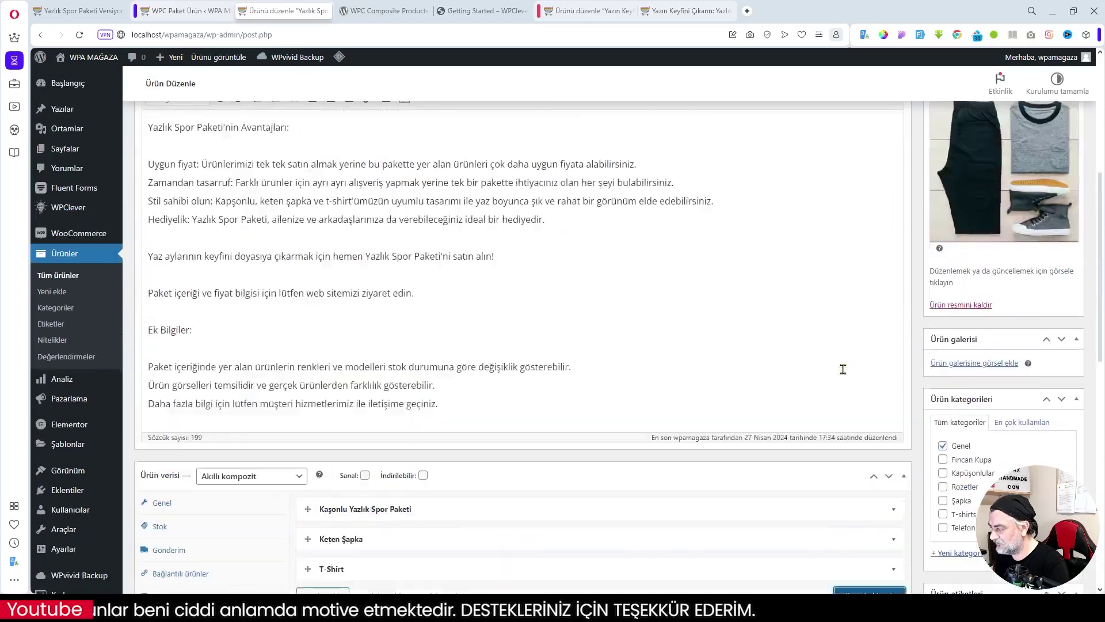
click(1070, 205)
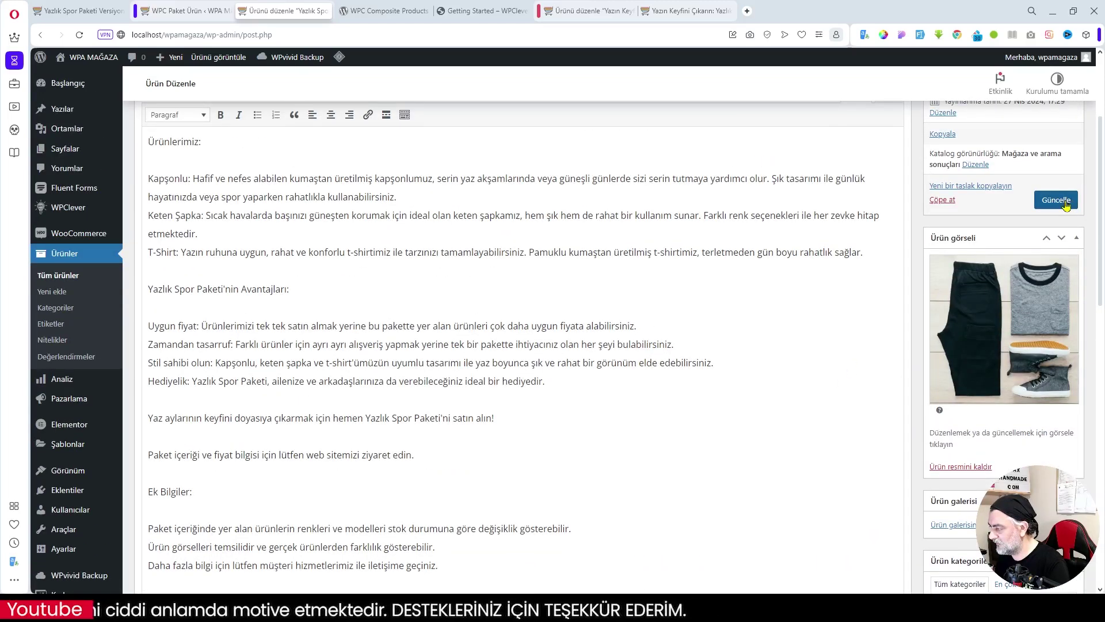
Step: Reload the storefront product page and choose Gri Pamuklu Kapşonlu for the Kaşonlu Yazlık Spor Paketi component
click(78, 10)
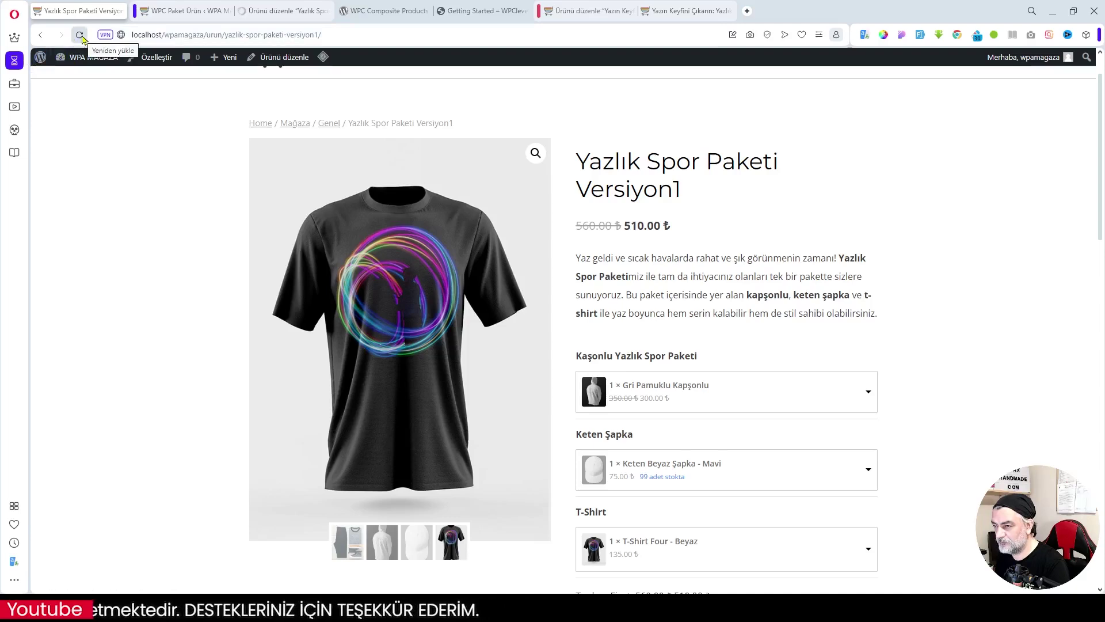
click(80, 35)
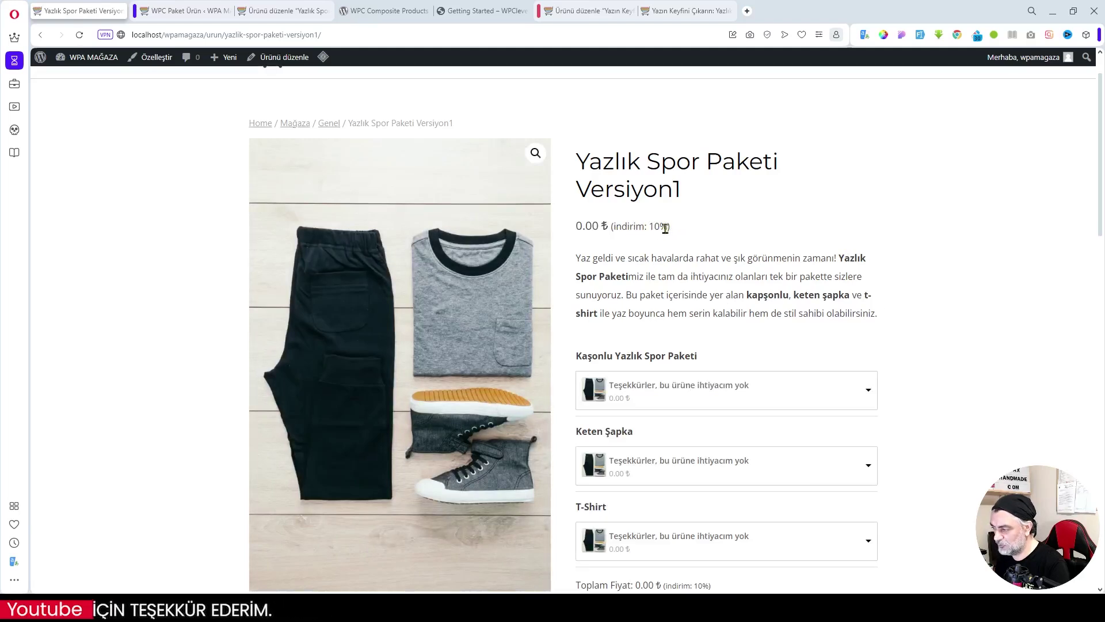
scroll(751, 306, down, 2)
click(698, 288)
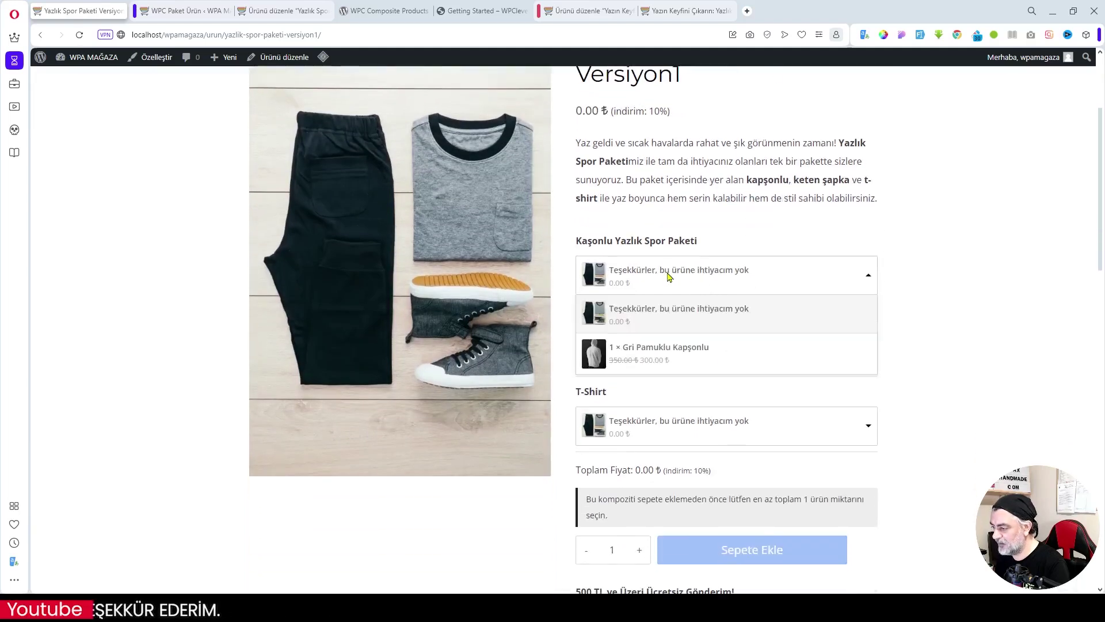
click(660, 364)
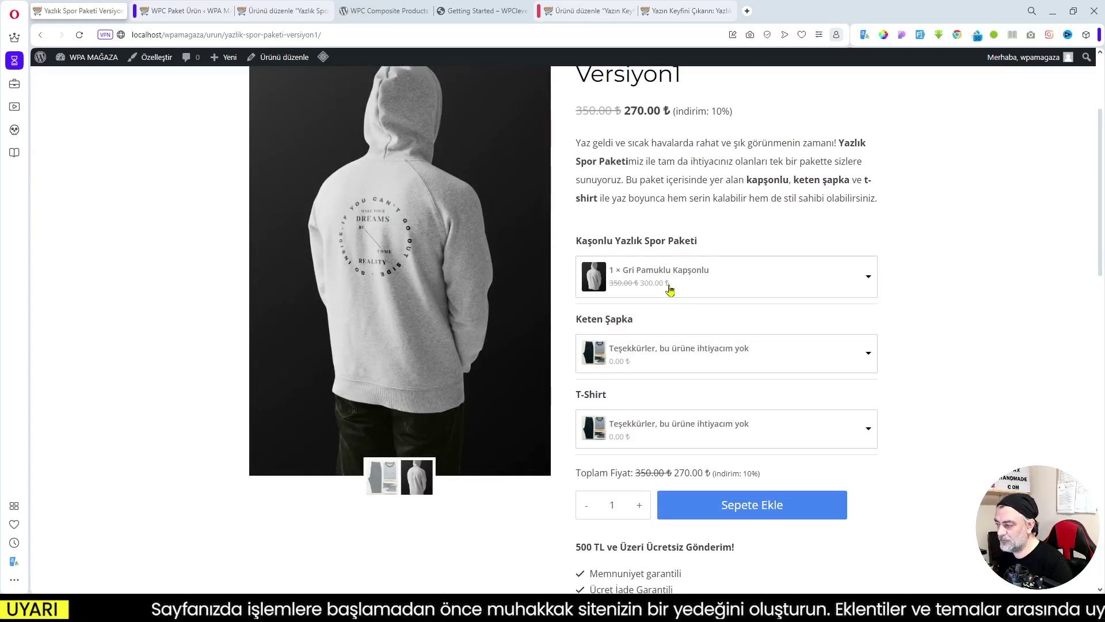
Step: Choose Keten Beyaz Şapka - Beyaz for the Keten Şapka component and T-Shirt Four - Beyaz for the T-Shirt component
click(707, 349)
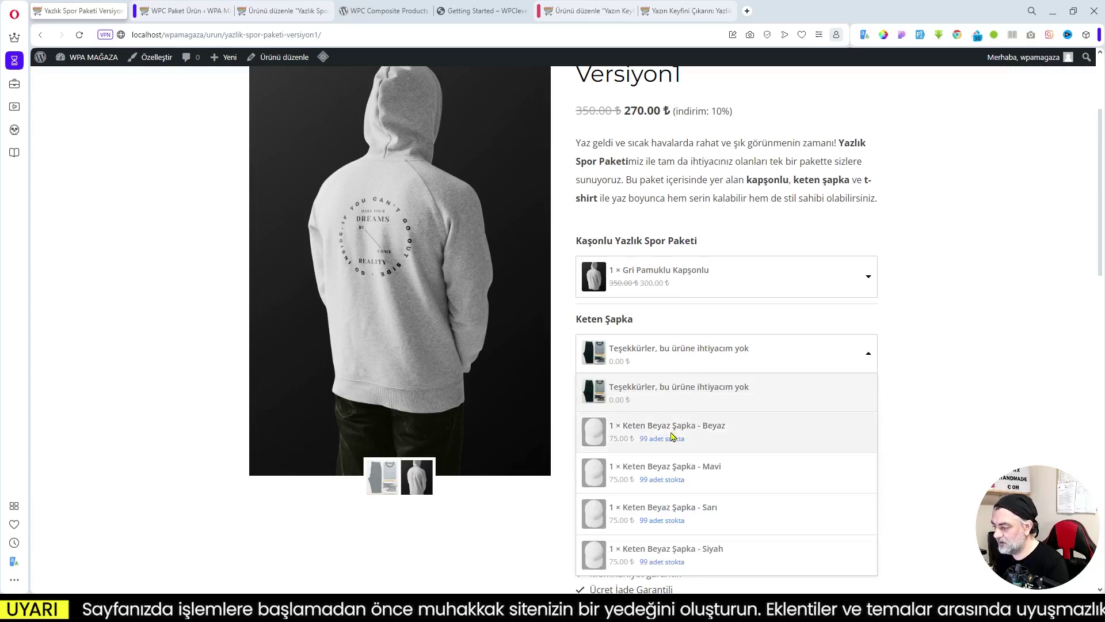
click(672, 436)
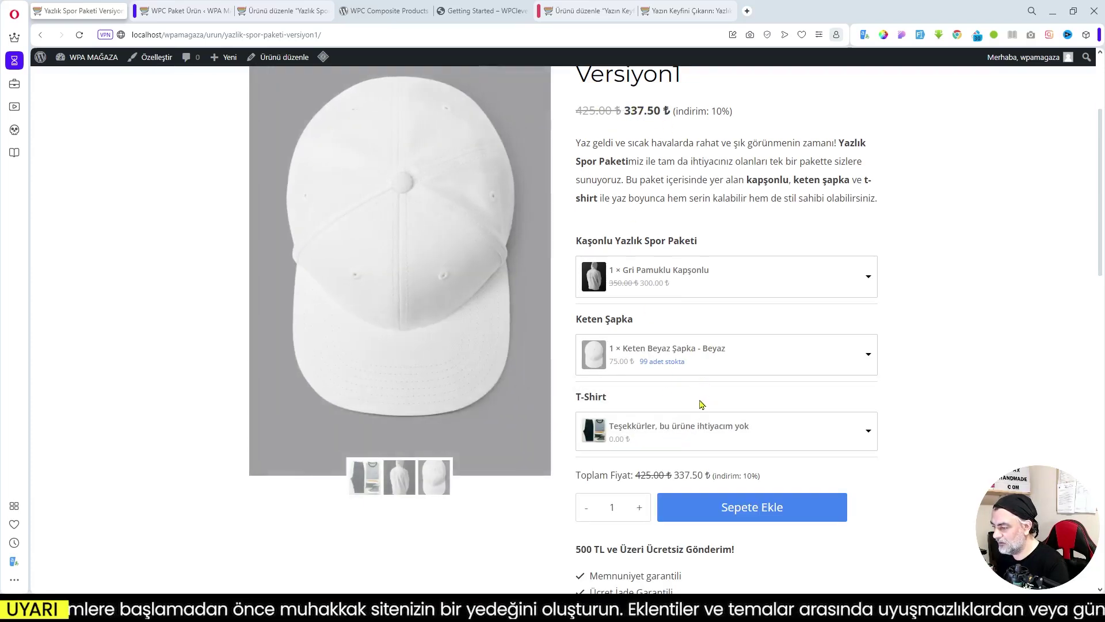
click(674, 435)
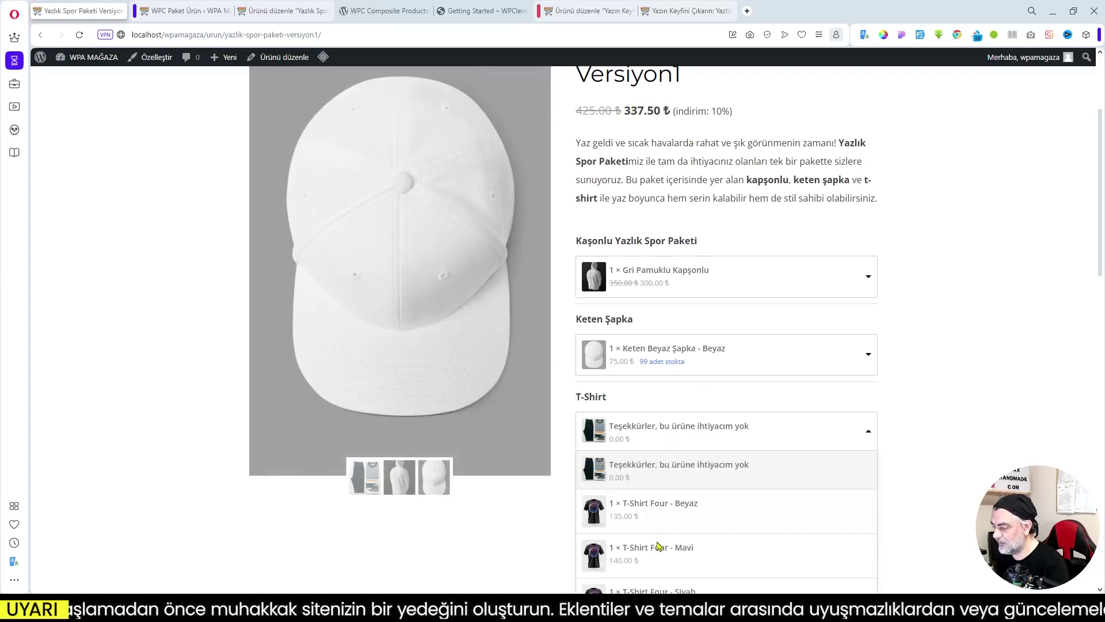
click(645, 511)
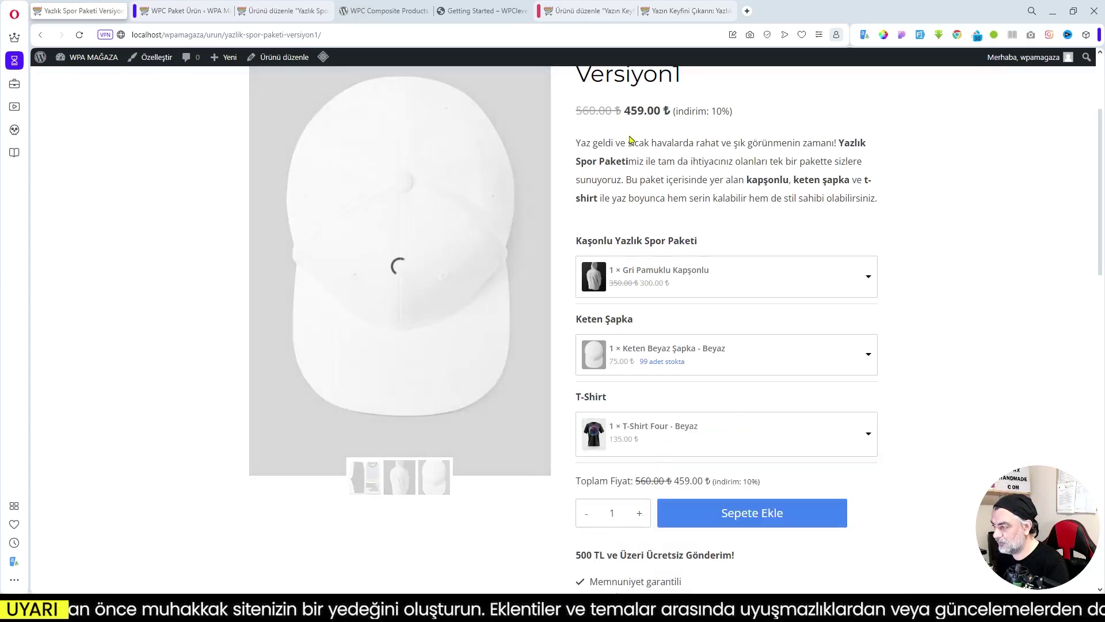
Step: Compare the discounted package price with the individual component prices on the storefront page
scroll(711, 167, down, 3)
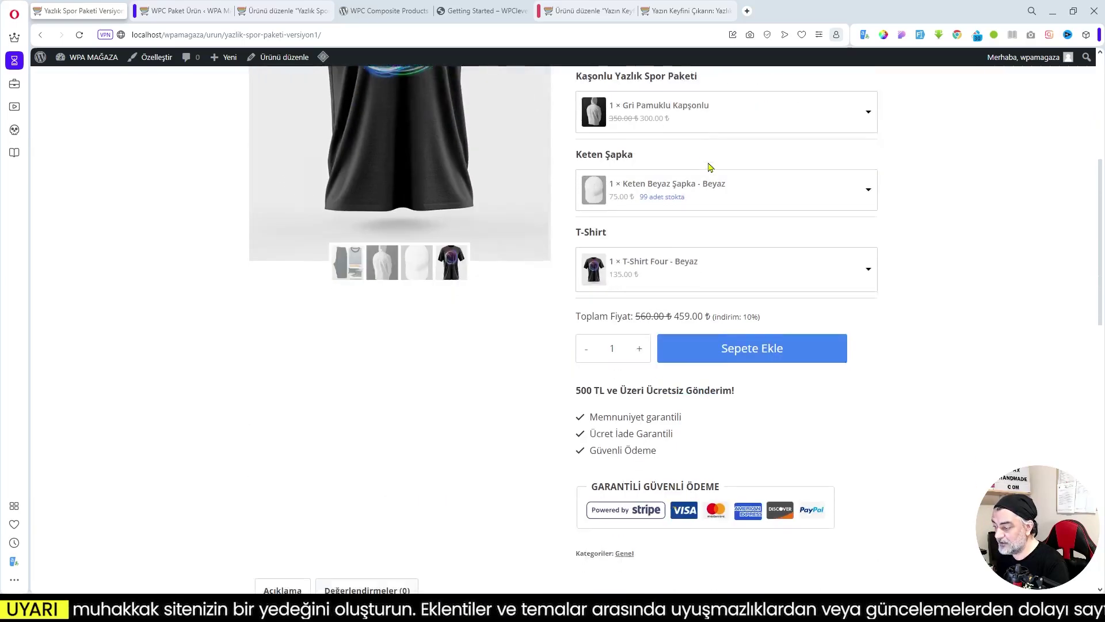
scroll(642, 408, up, 4)
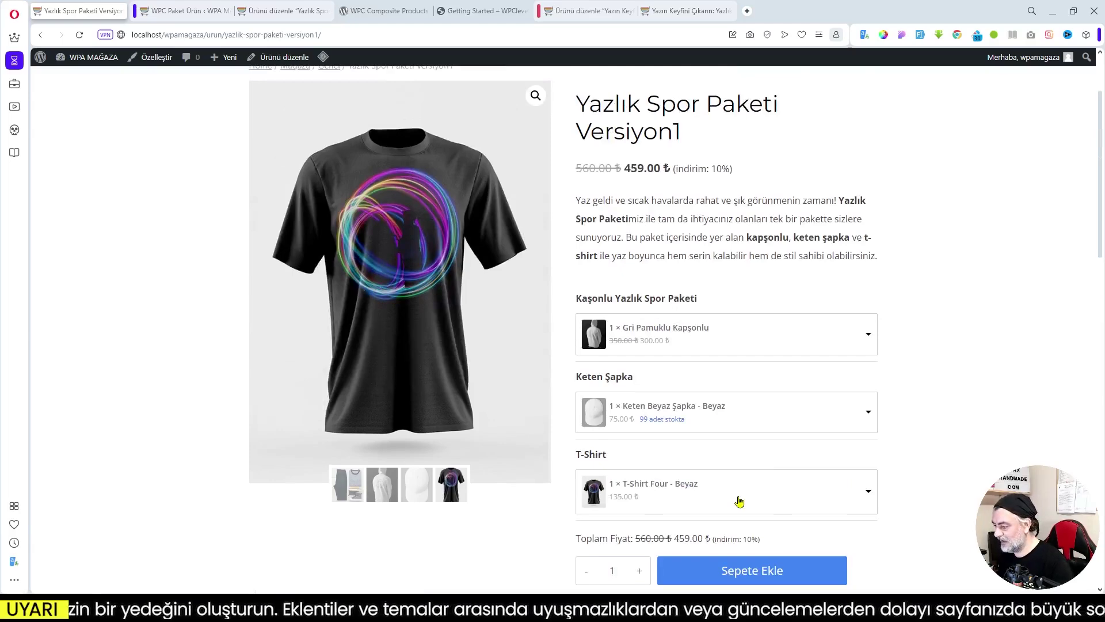
scroll(805, 528, down, 1)
scroll(772, 512, down, 2)
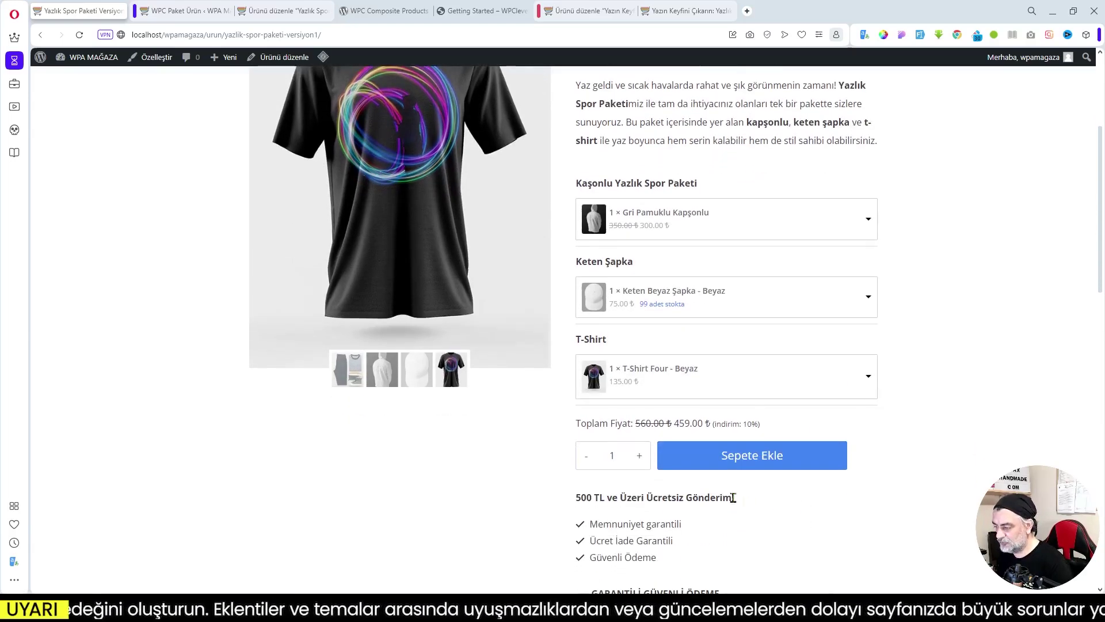
scroll(747, 489, up, 4)
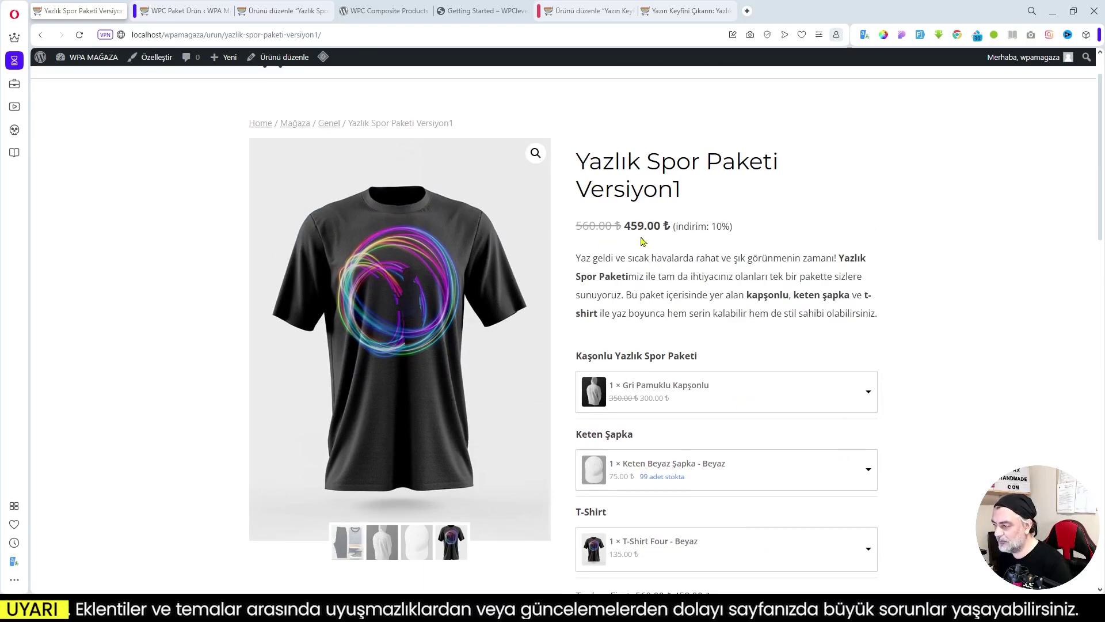
scroll(747, 395, down, 3)
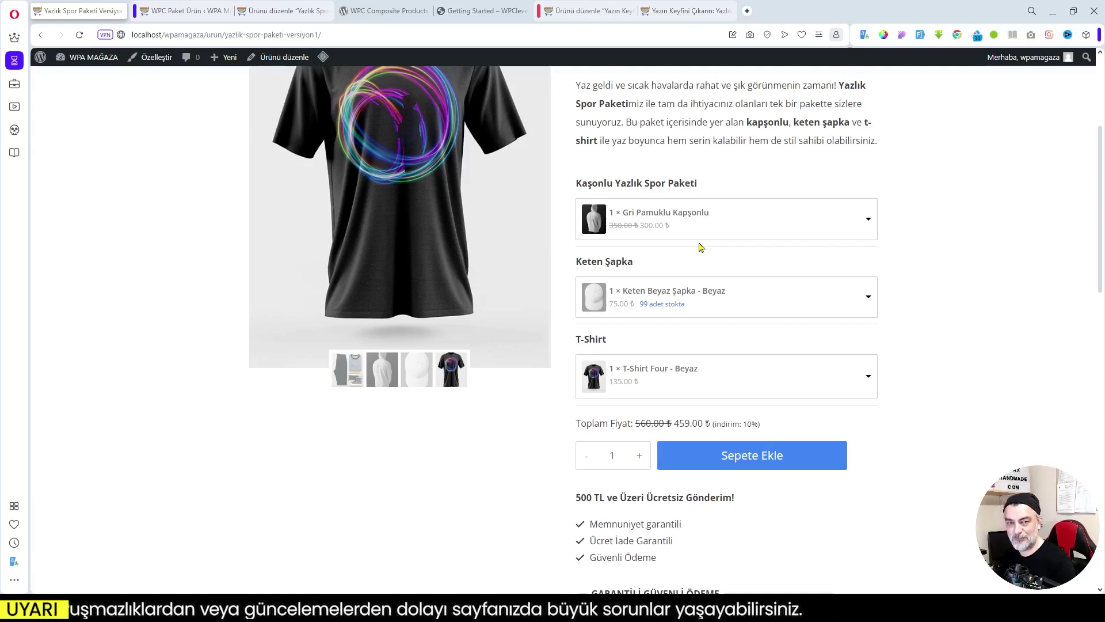
scroll(708, 248, up, 1)
scroll(710, 250, up, 2)
scroll(728, 271, down, 1)
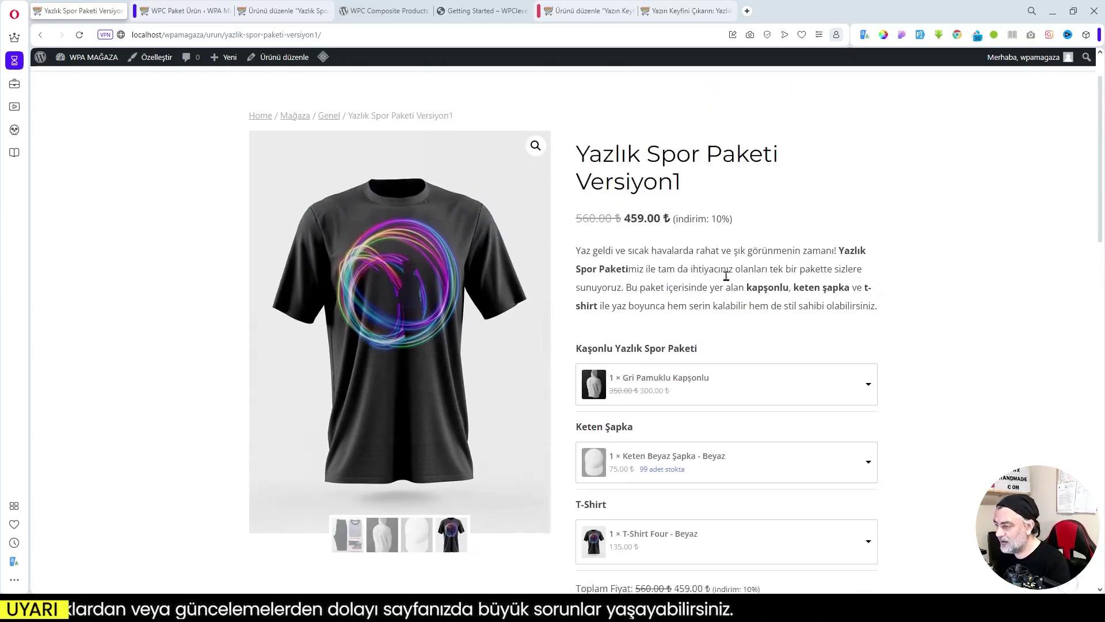
click(261, 15)
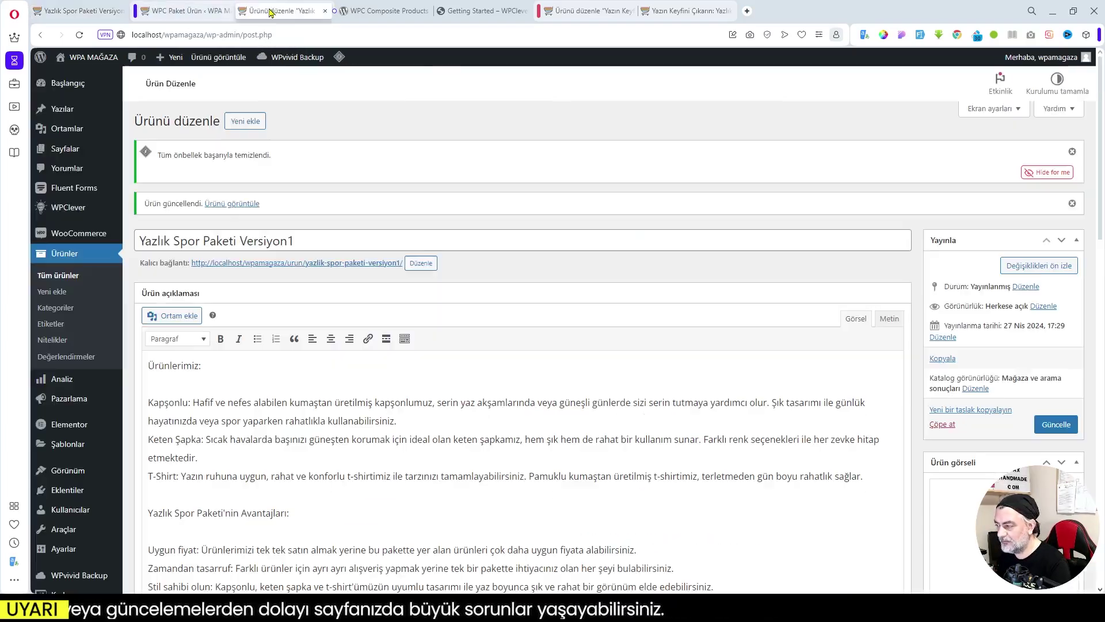
click(179, 10)
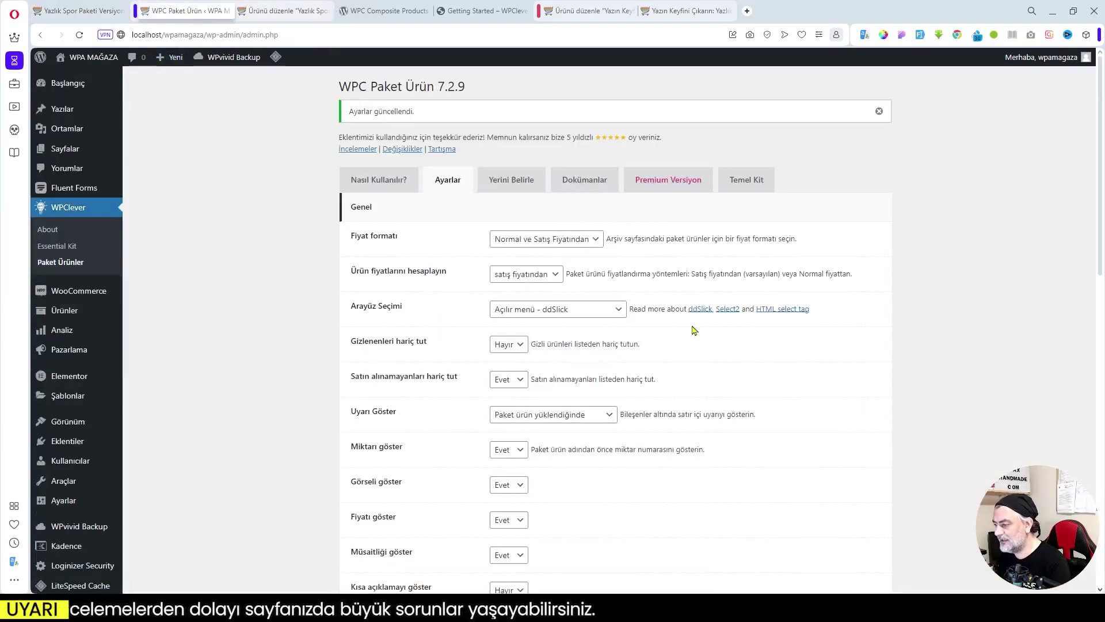
click(80, 10)
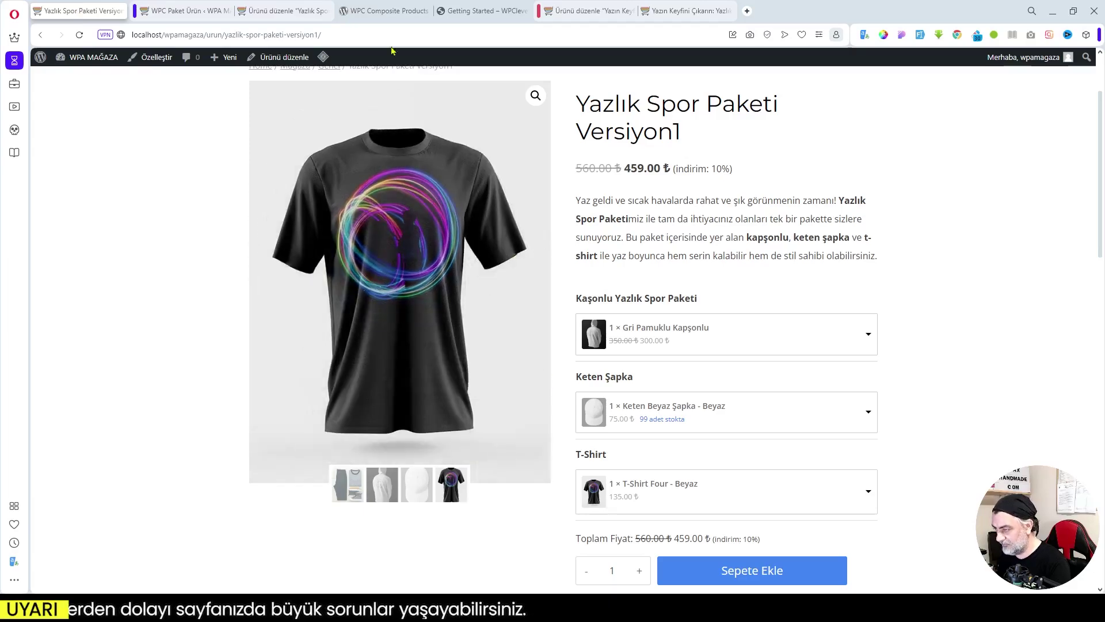
Step: Expand all components in the product editor and set Gerekli to Evet for Kaşonlu Yazlık Spor Paketi
click(279, 12)
scroll(657, 382, down, 8)
scroll(657, 382, down, 4)
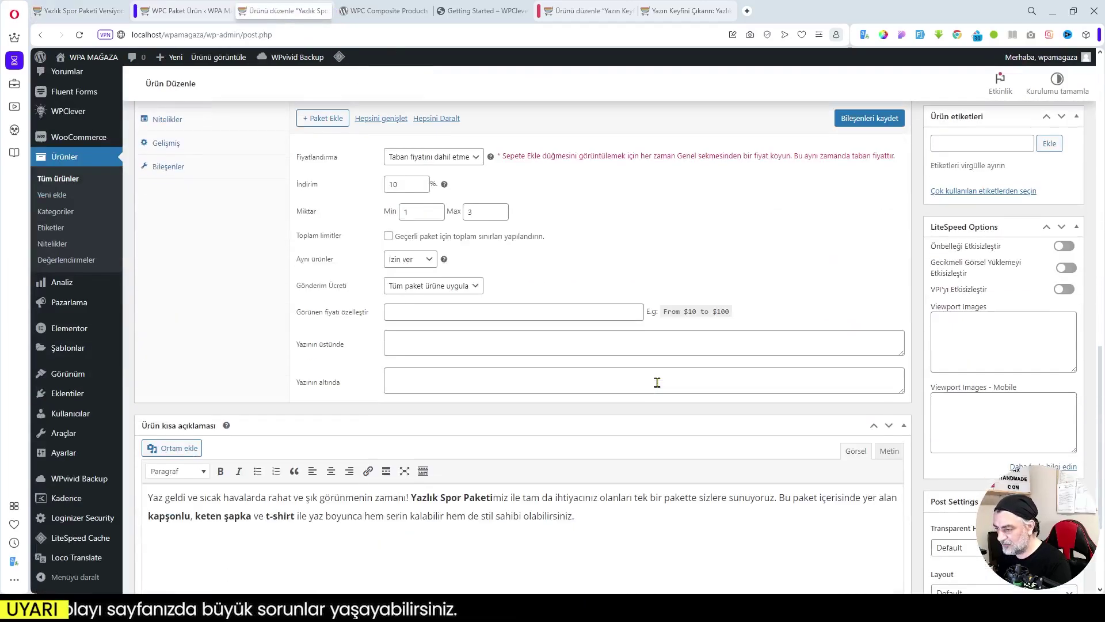
scroll(509, 344, up, 4)
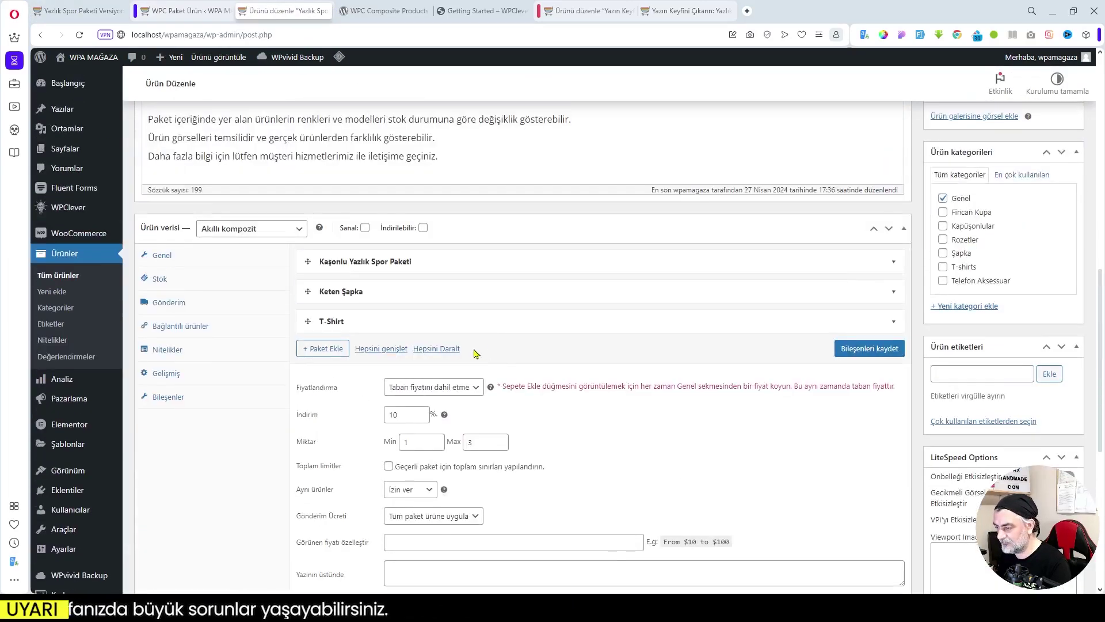
click(381, 350)
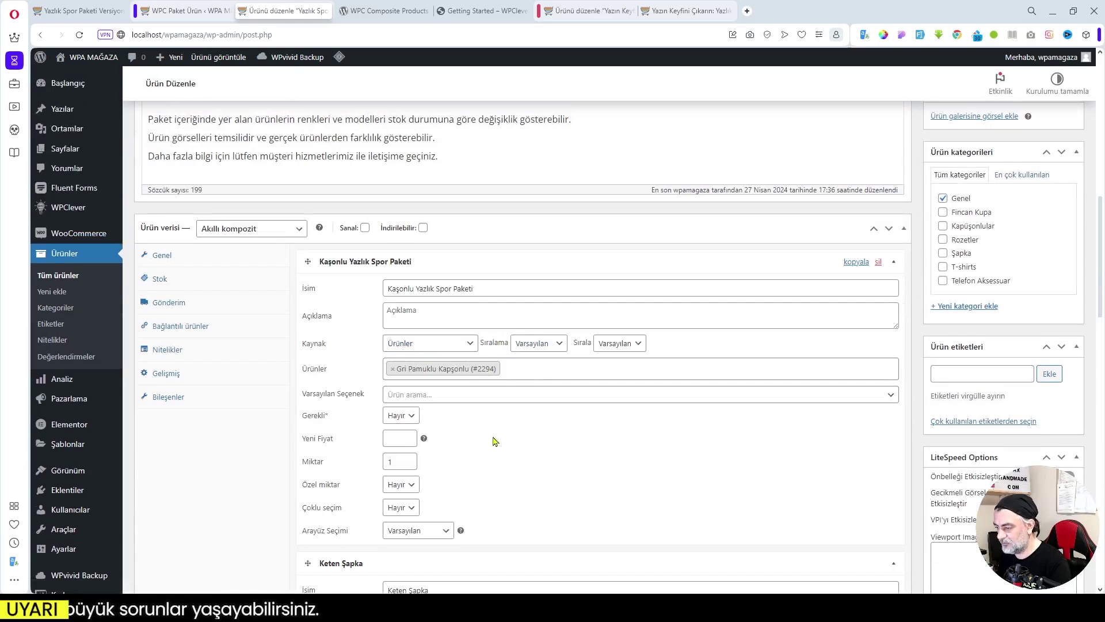
scroll(495, 442, down, 1)
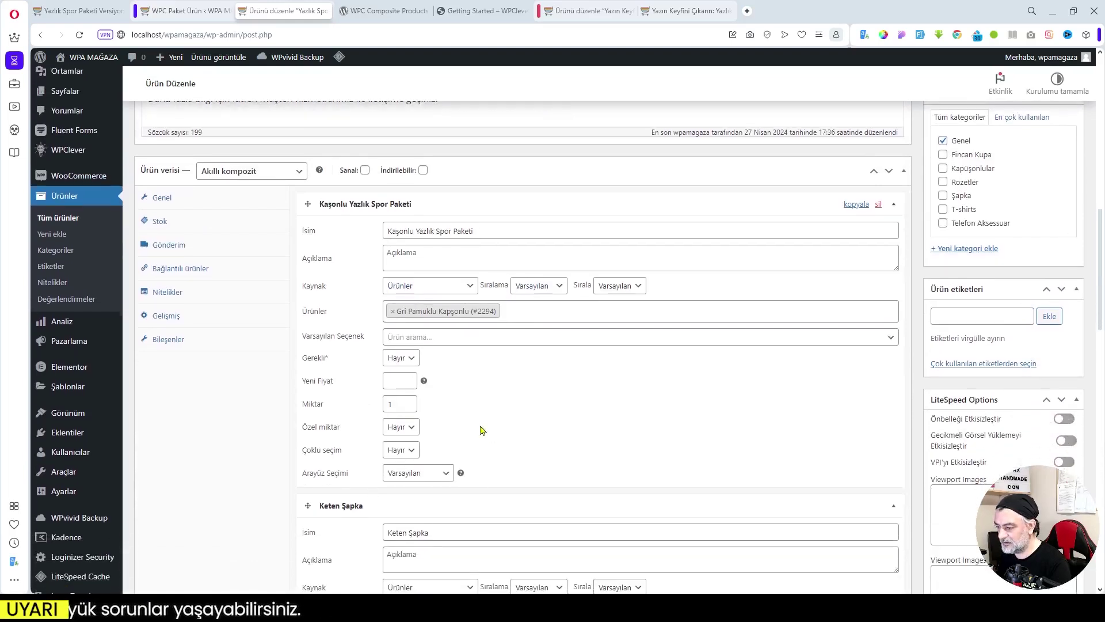
click(411, 360)
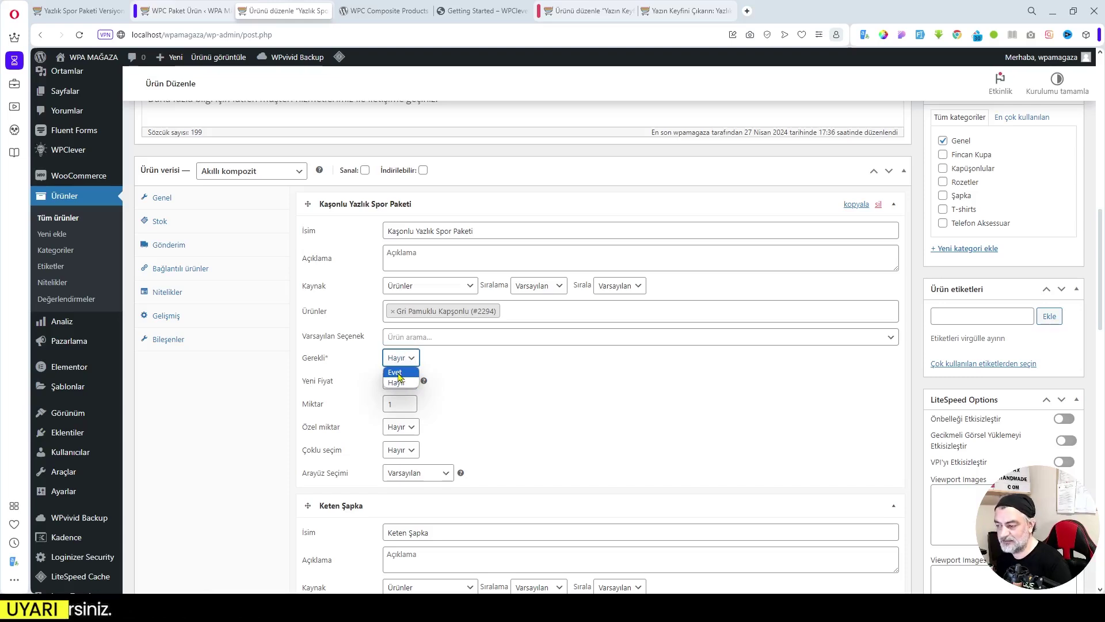
click(400, 372)
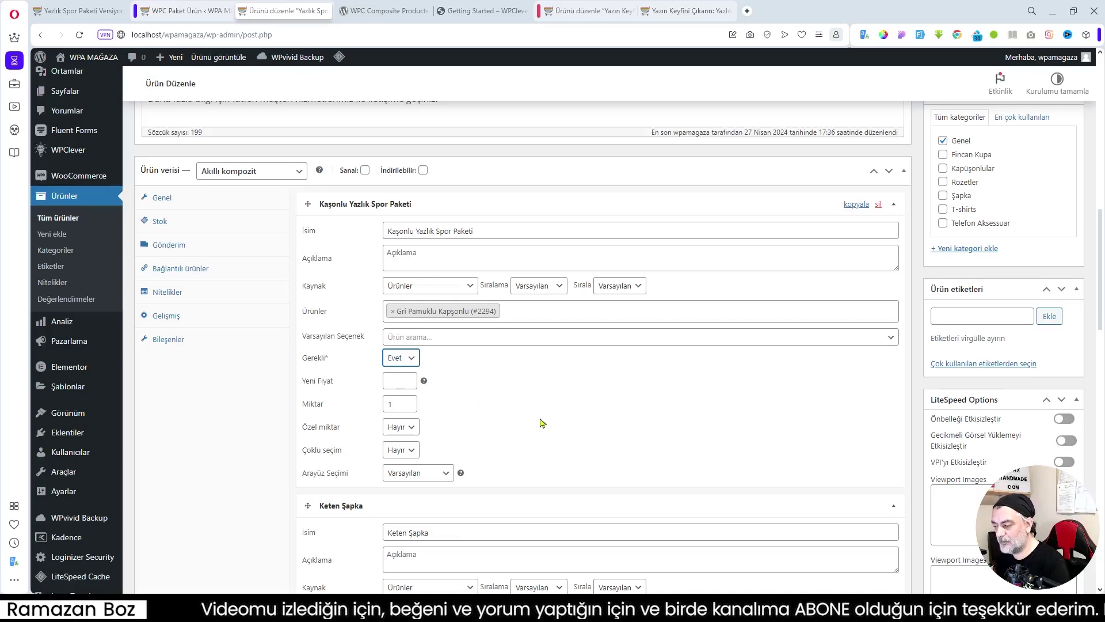
Step: Go through the settings of the remaining components and the package's discount field
scroll(541, 423, down, 4)
scroll(541, 423, up, 4)
scroll(541, 423, down, 10)
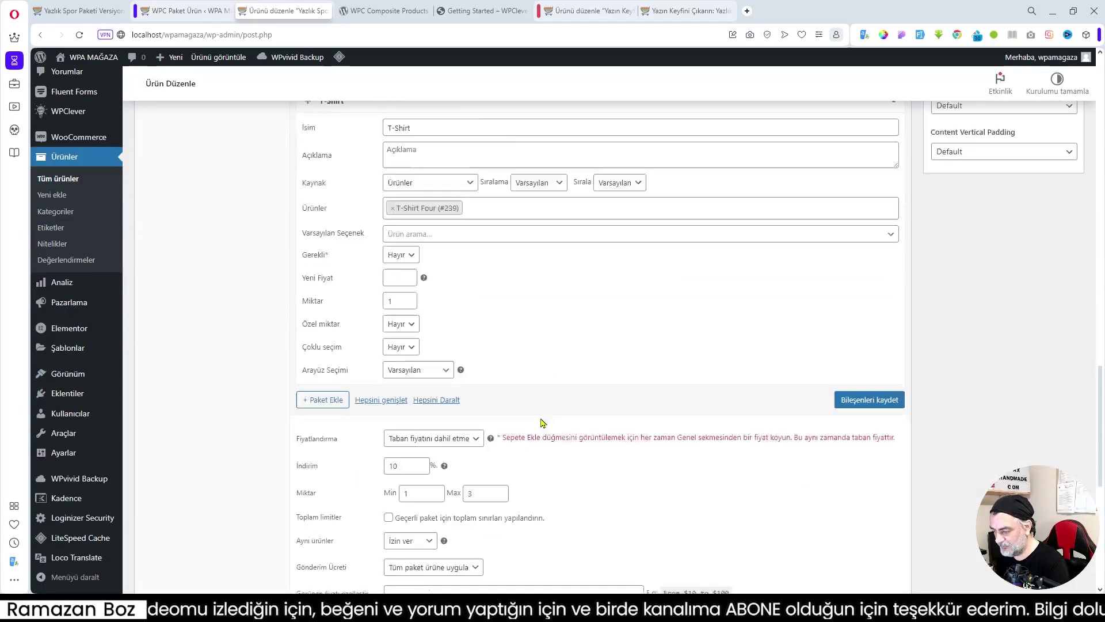
scroll(542, 423, down, 3)
double_click(403, 309)
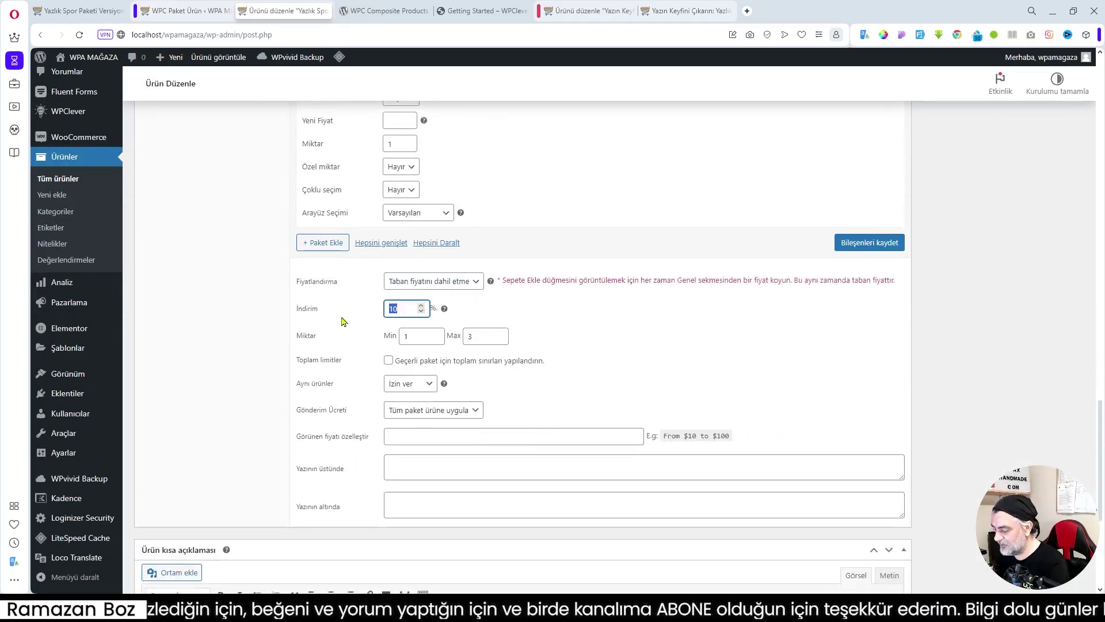
click(647, 361)
scroll(649, 361, up, 10)
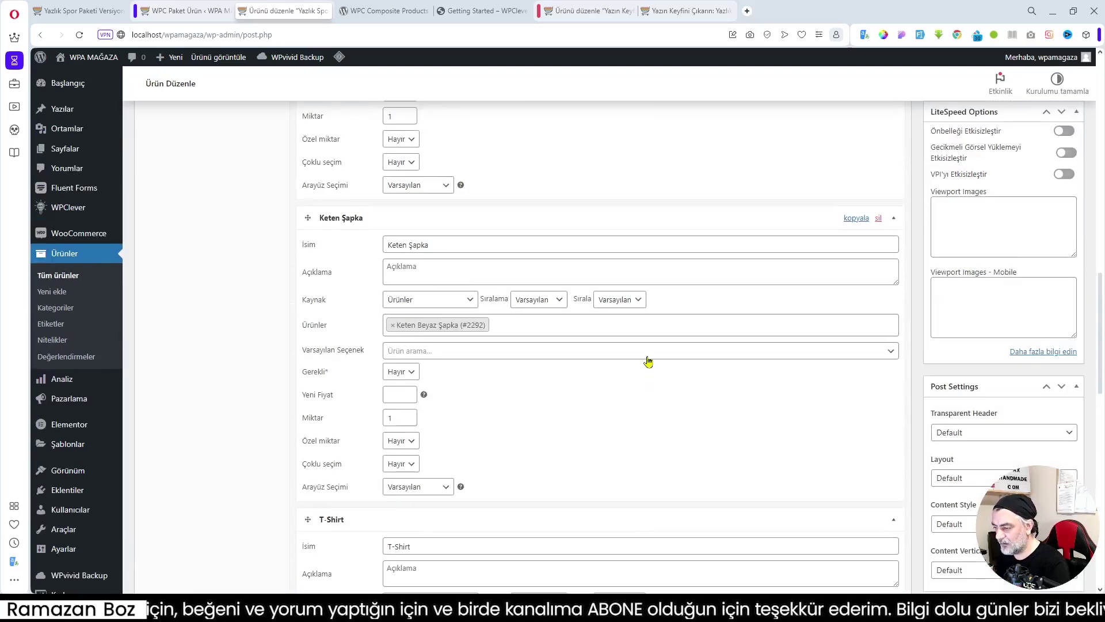
Step: Set the Yeni Fiyat of the Kaşonlu Yazlık Spor Paketi component to 250
scroll(647, 361, up, 5)
click(397, 382)
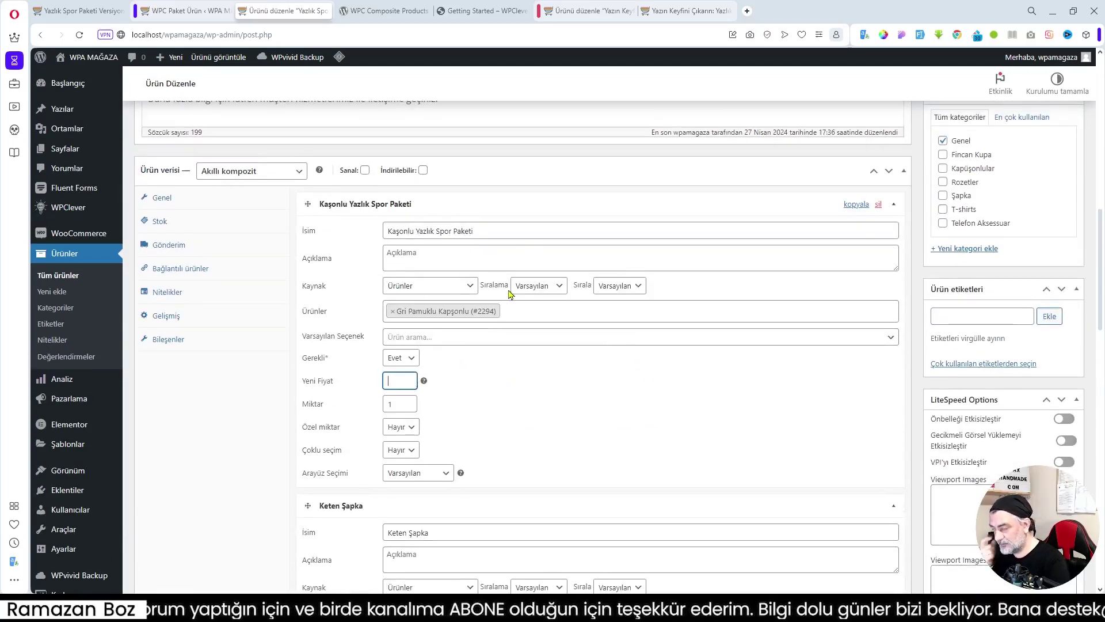
text(250)
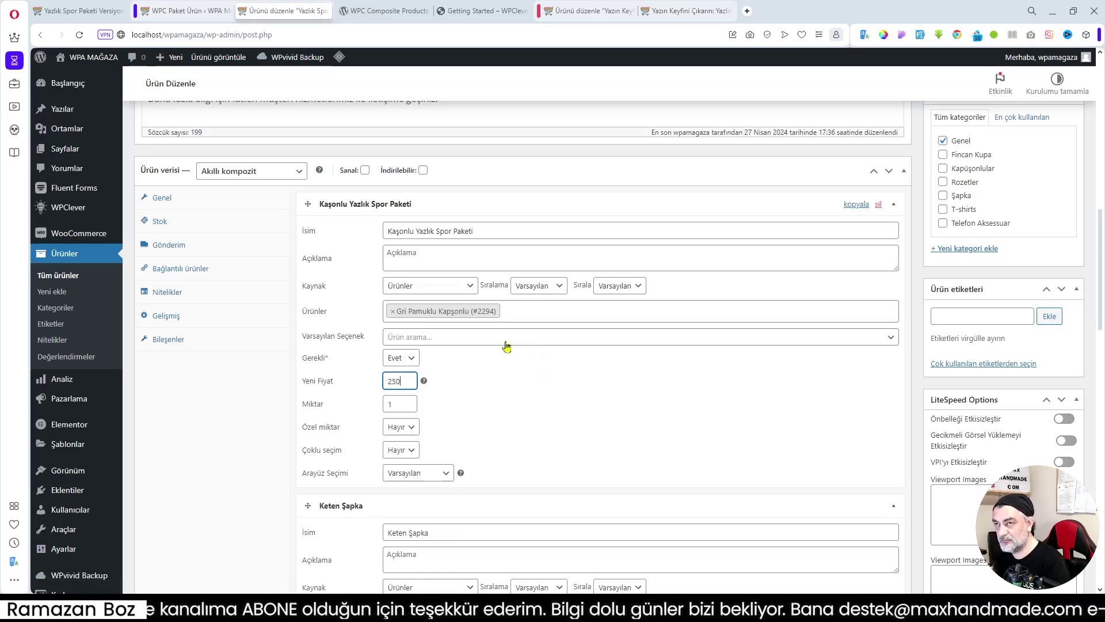
click(476, 406)
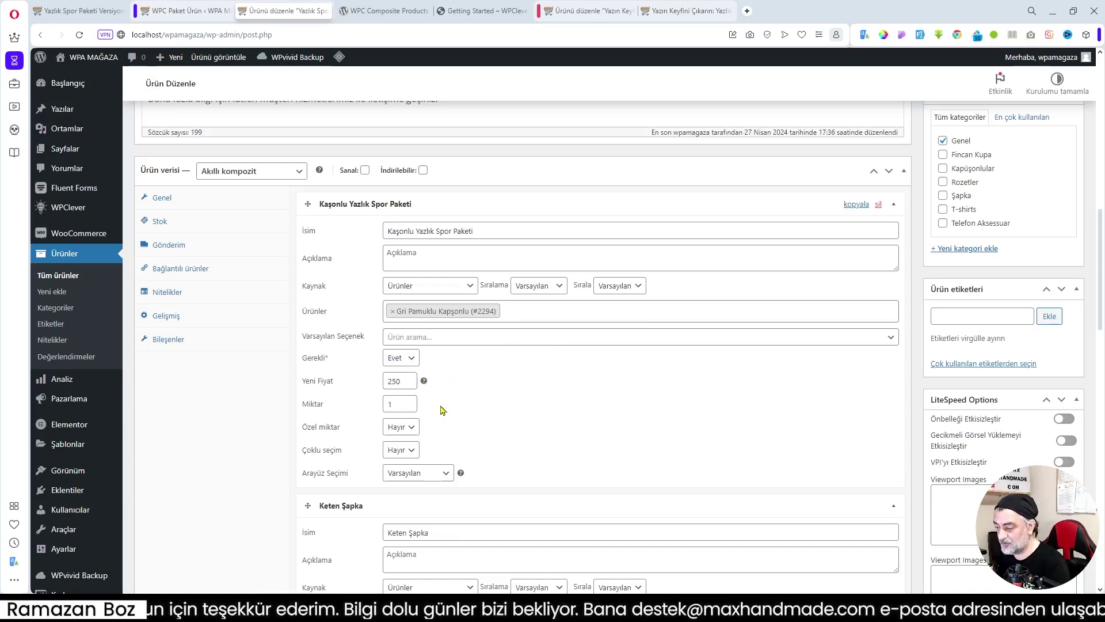
Step: Check the hat's price on the storefront and set the Keten Şapka component's Yeni Fiyat to 50
scroll(487, 419, down, 3)
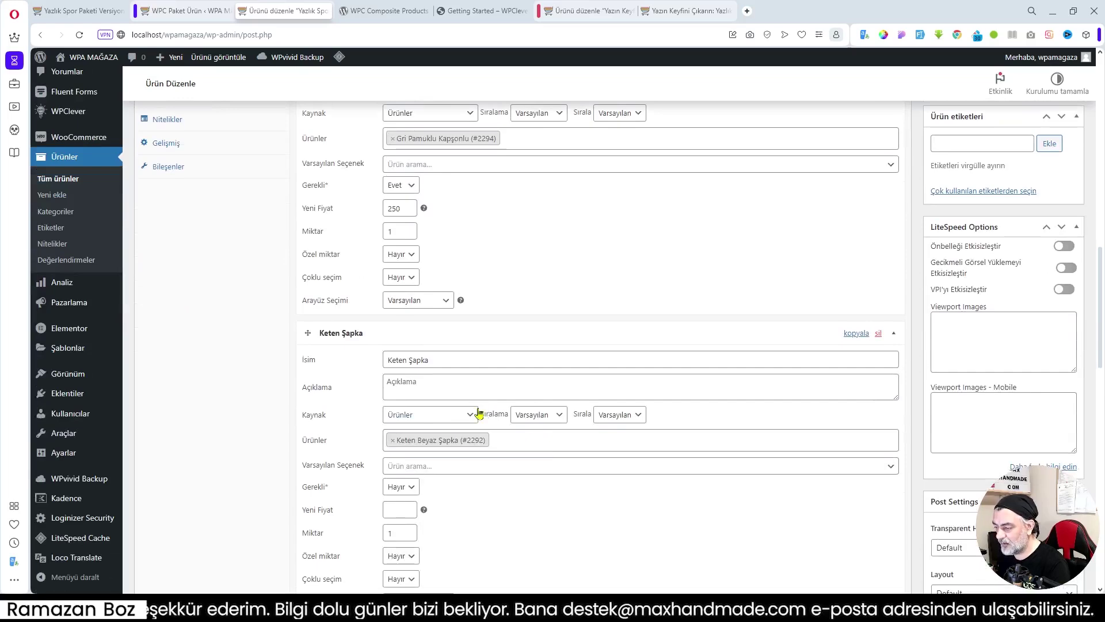
scroll(476, 410, down, 2)
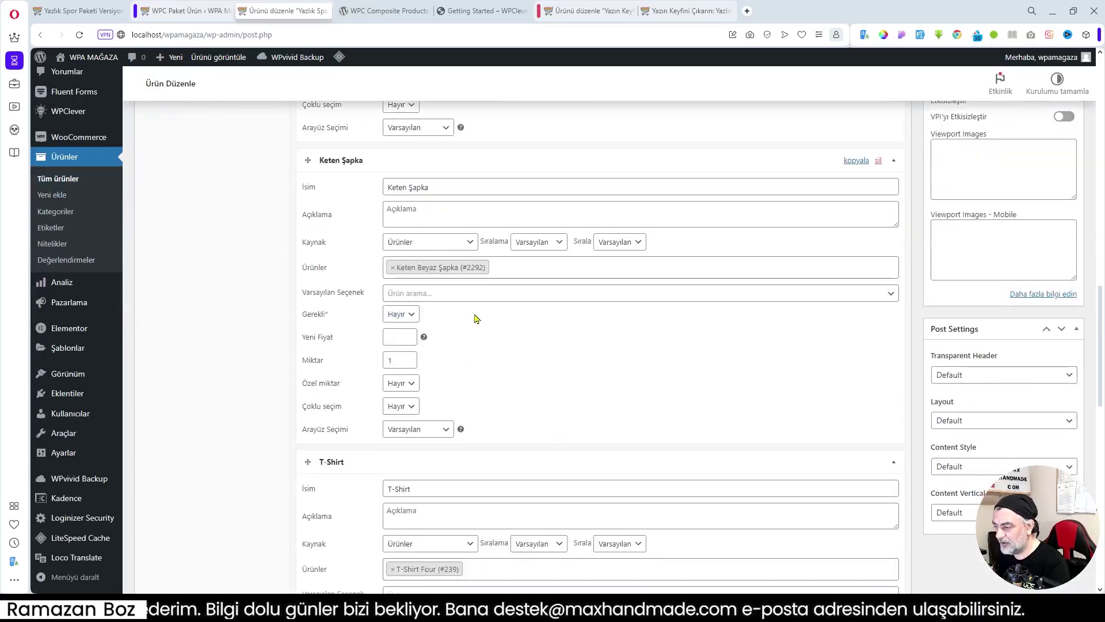
click(77, 11)
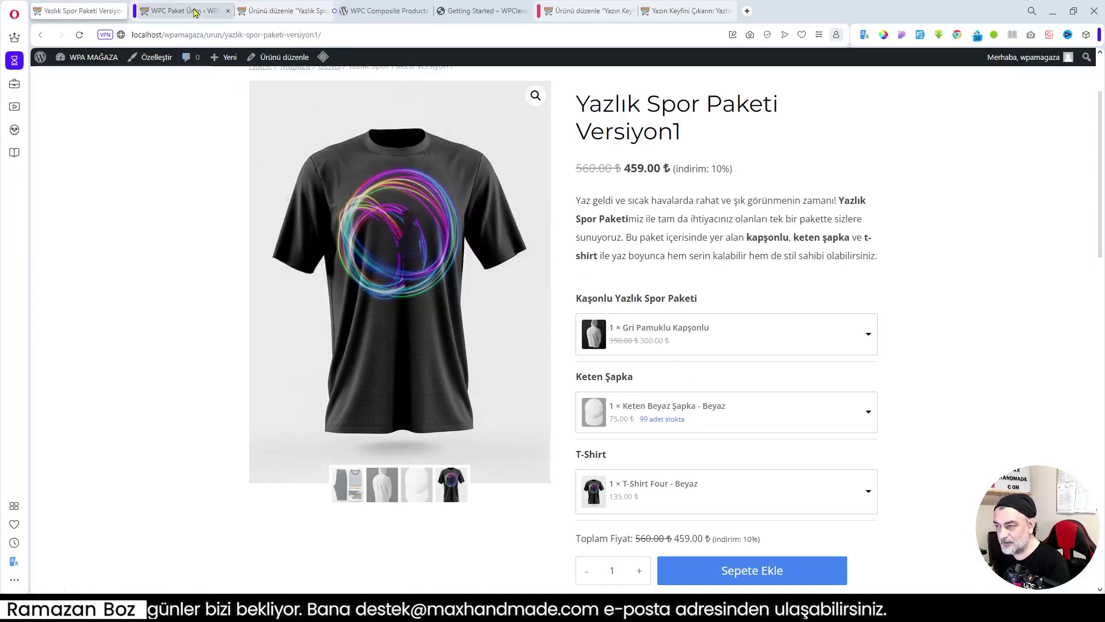
click(254, 13)
click(401, 339)
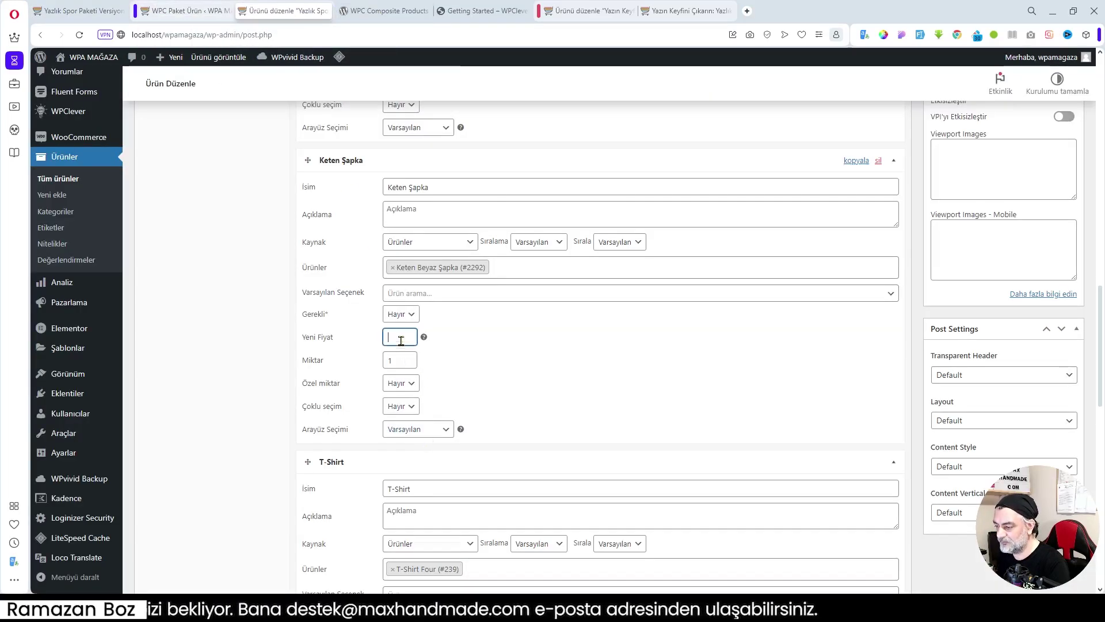
text(50)
click(541, 394)
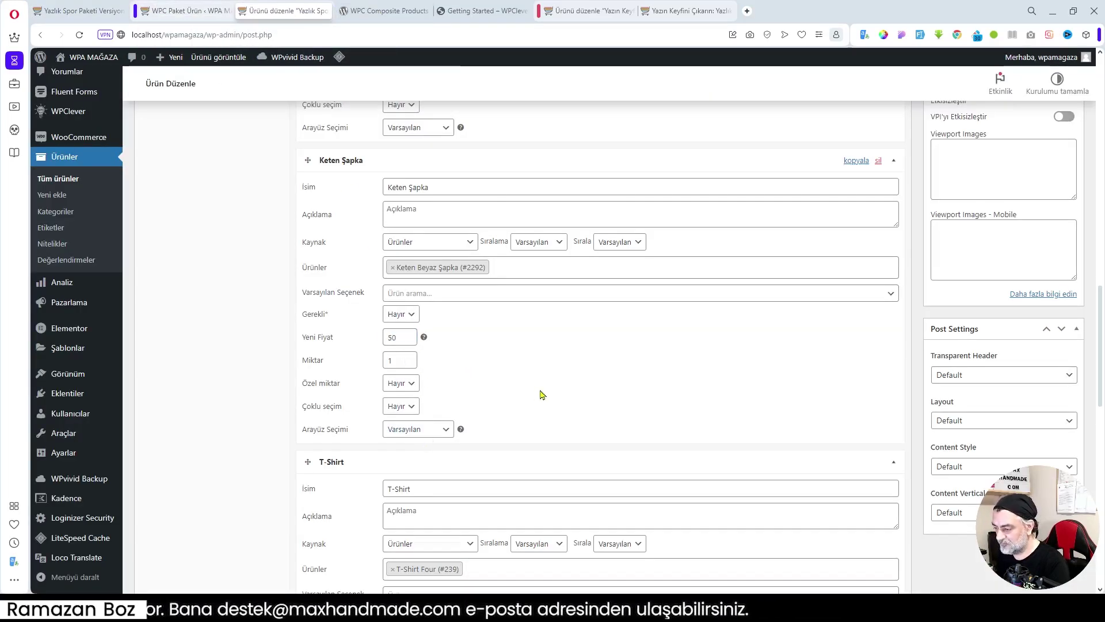
Step: Save the components and update the composite product
scroll(541, 395, down, 5)
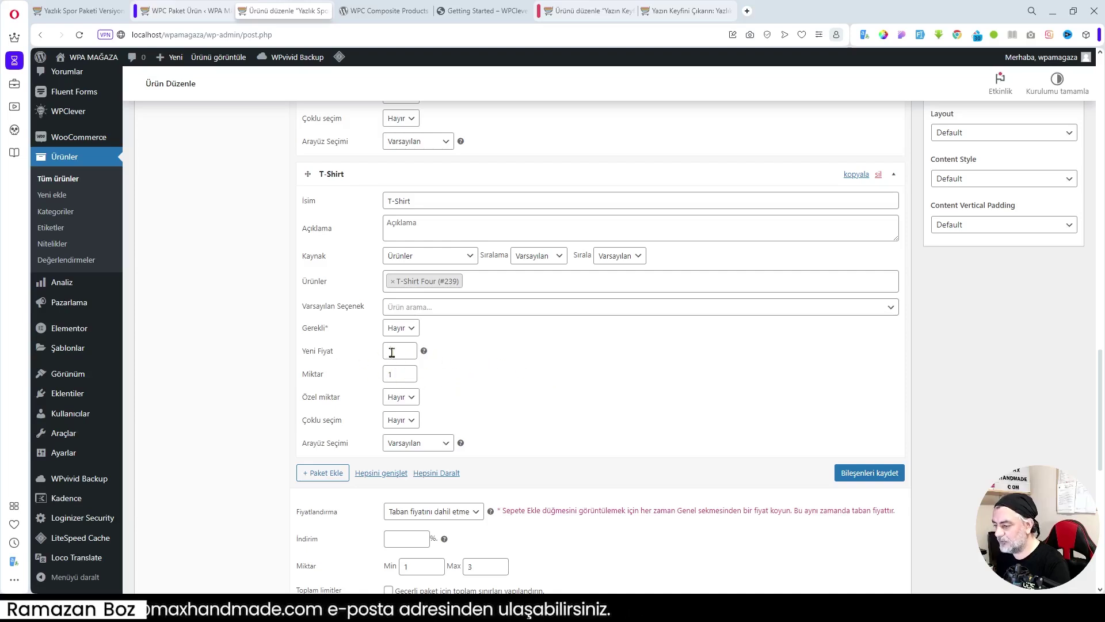
click(872, 474)
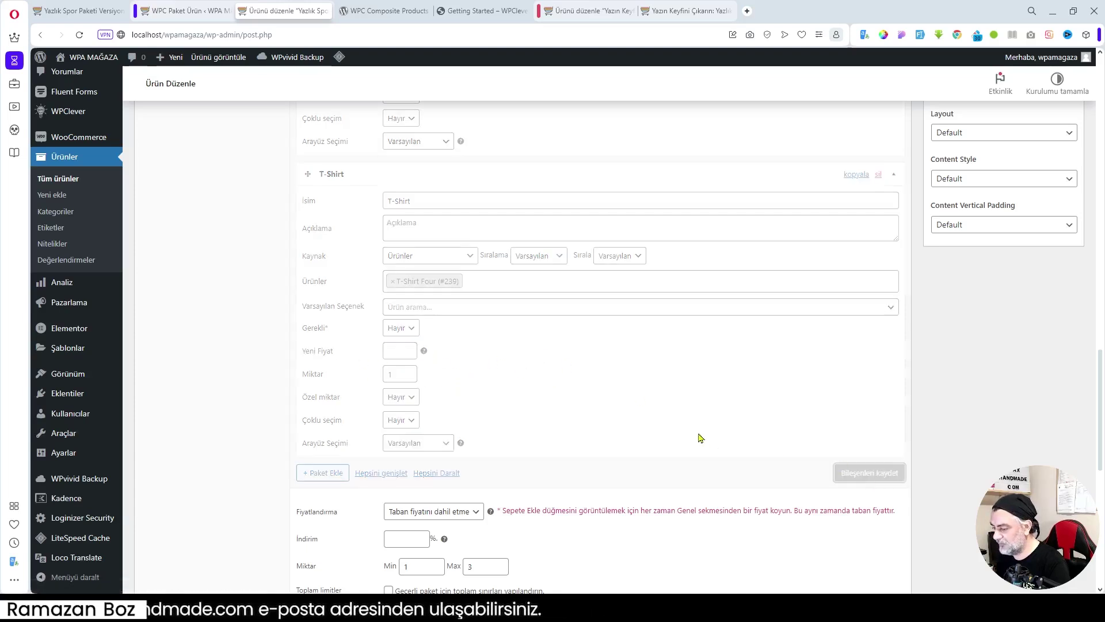
scroll(699, 438, down, 3)
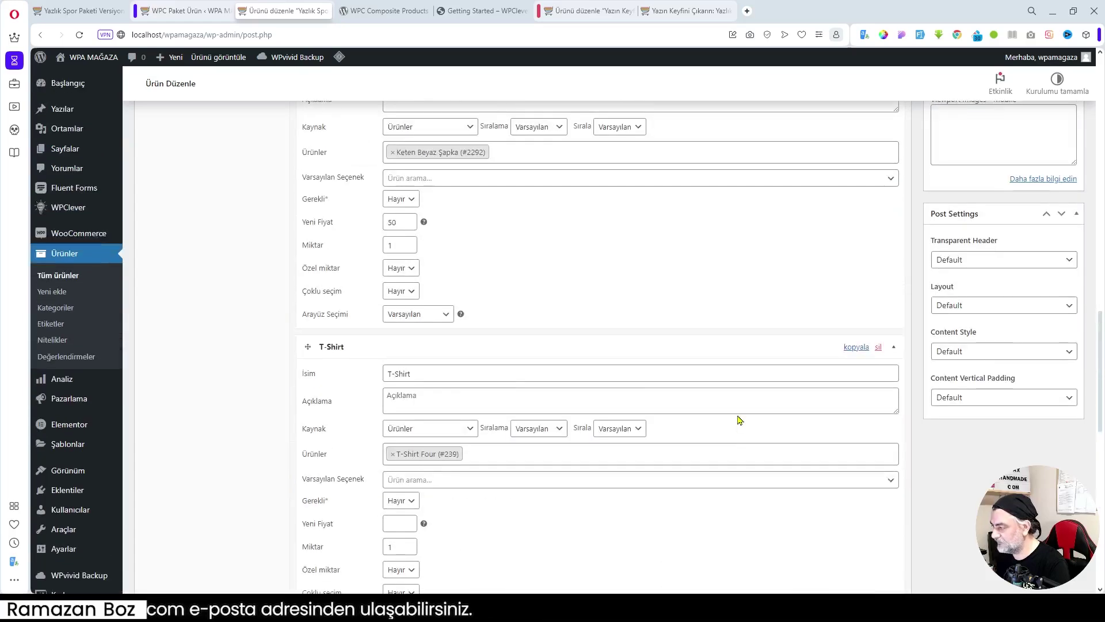
scroll(1074, 282, up, 10)
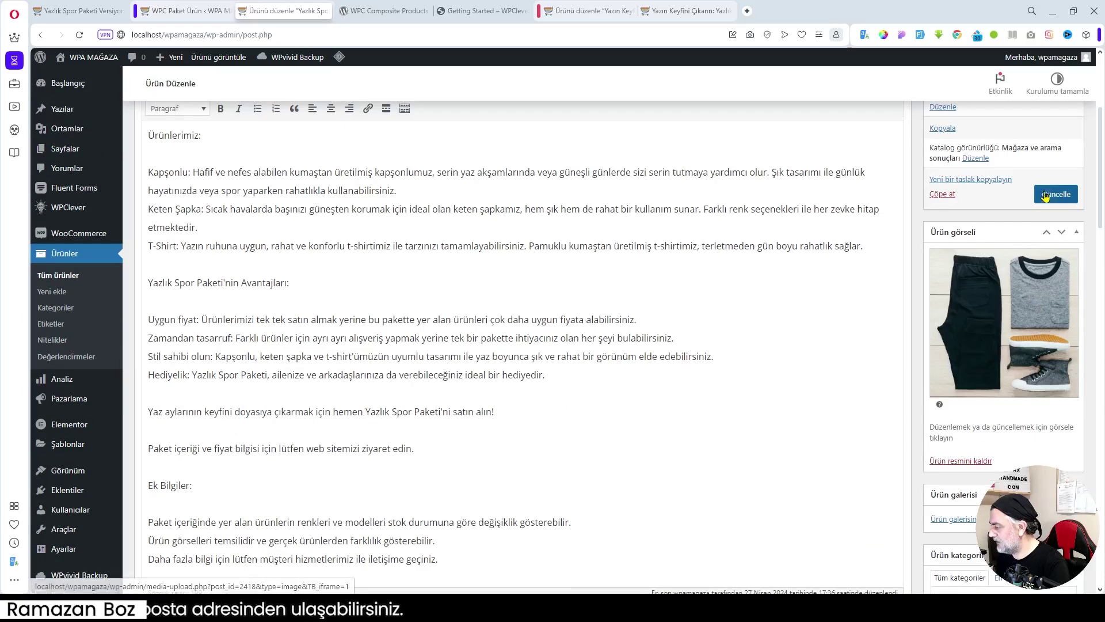
click(1057, 194)
Step: Reload the storefront package page and compare its hoodie price with the expanded Kaşonlu Yazlık Spor Paketi settings in the editor
click(77, 11)
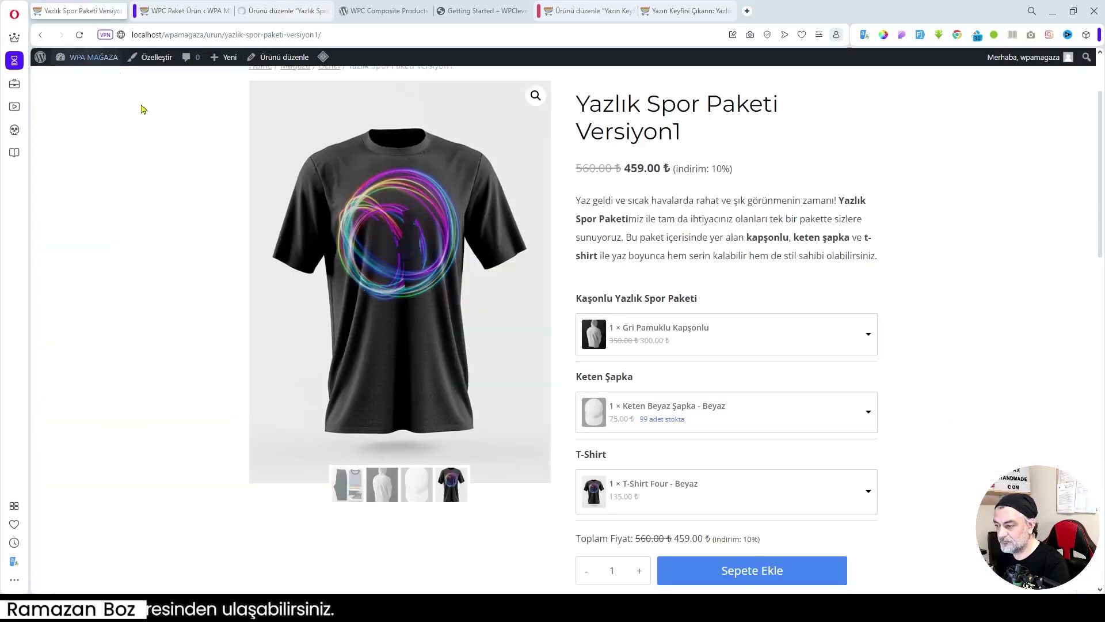
click(79, 35)
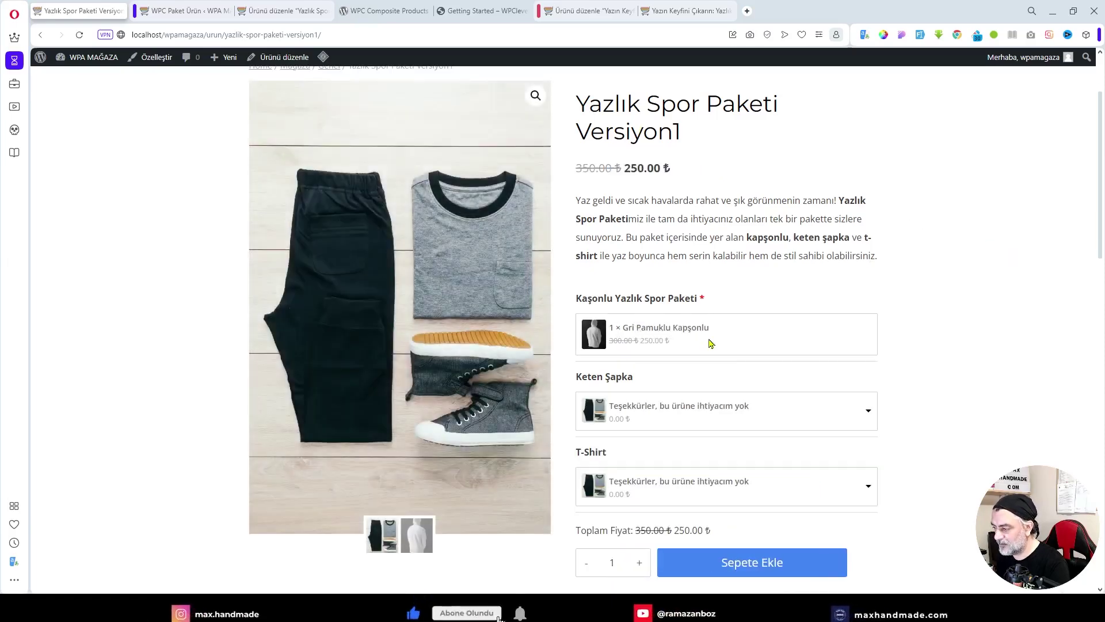
click(272, 11)
scroll(460, 345, down, 10)
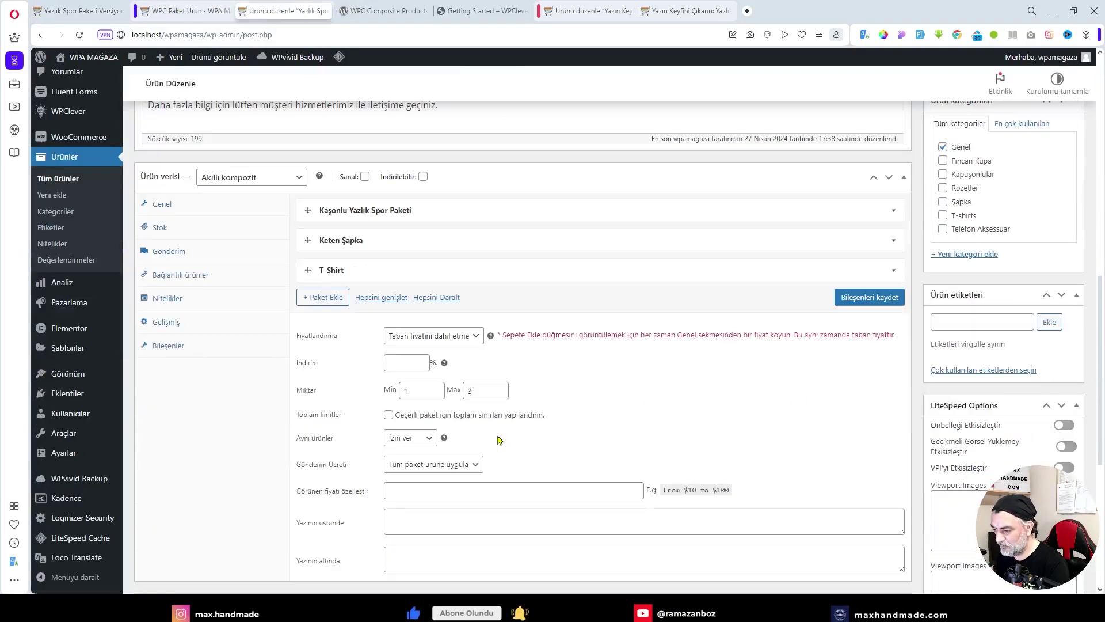
click(379, 297)
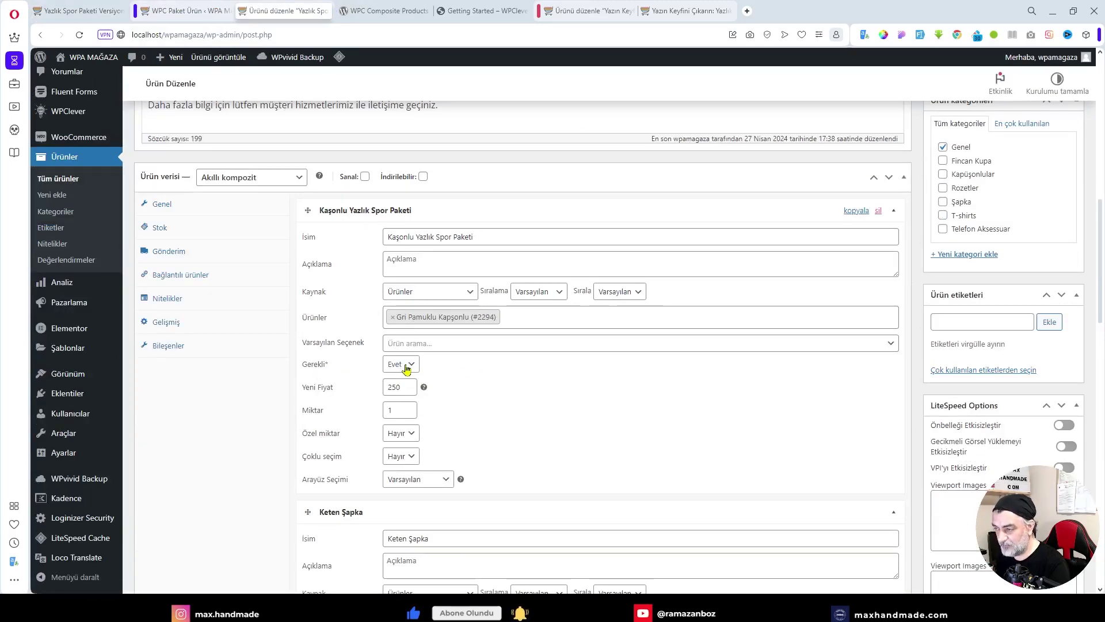
click(117, 8)
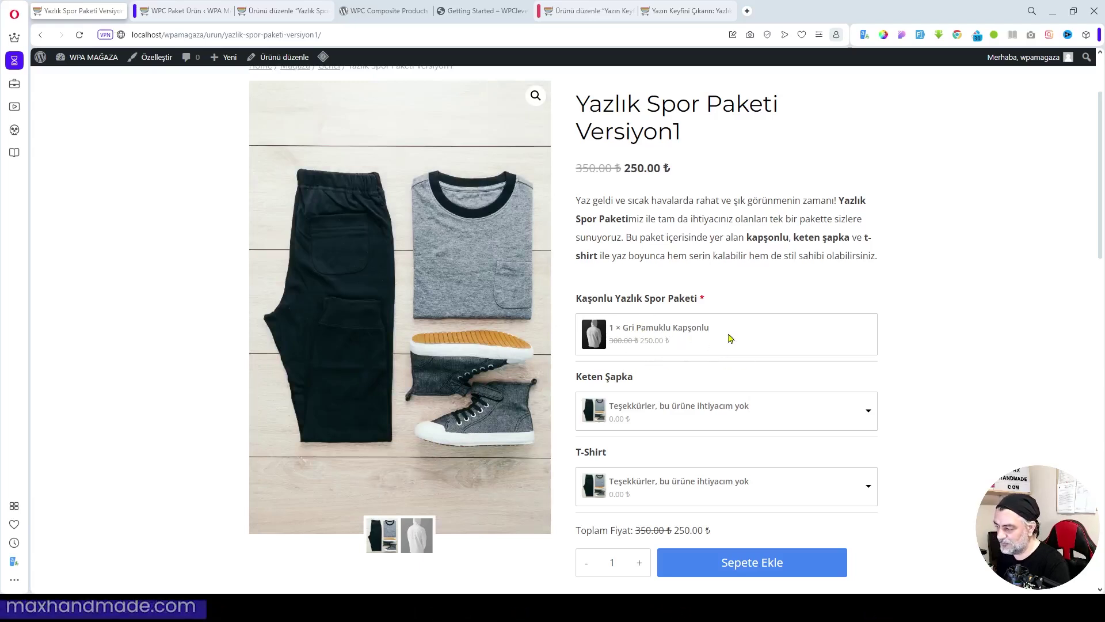
Step: Try Keten Beyaz Şapka - Beyaz for the Keten Şapka component, then restore Teşekkürler, bu ürüne ihtiyacım yok
click(838, 424)
scroll(831, 416, down, 2)
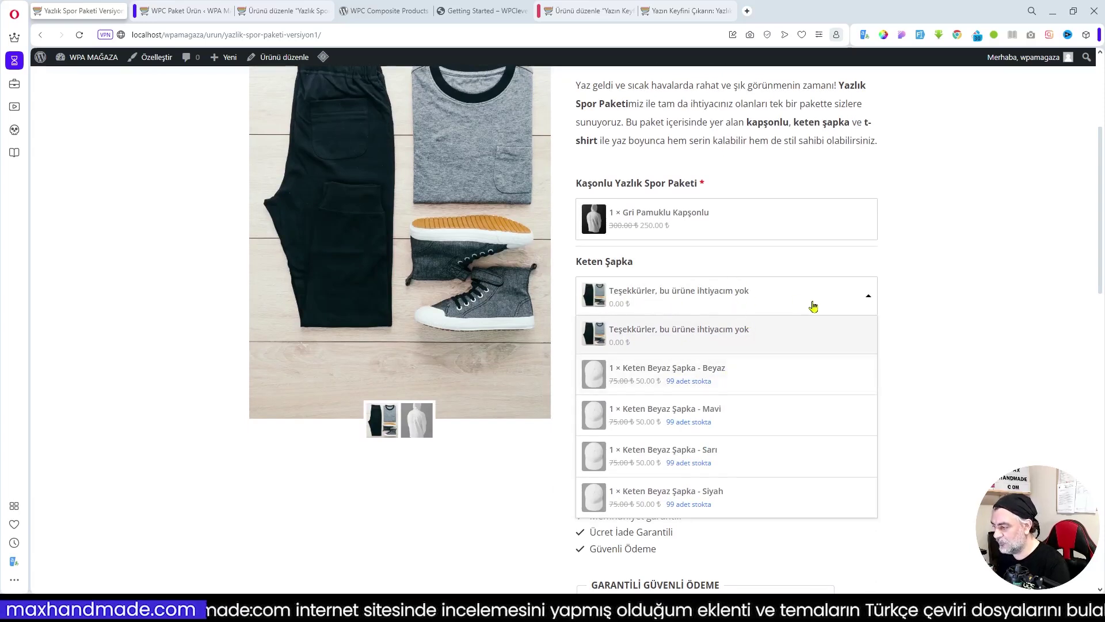
click(839, 305)
click(840, 306)
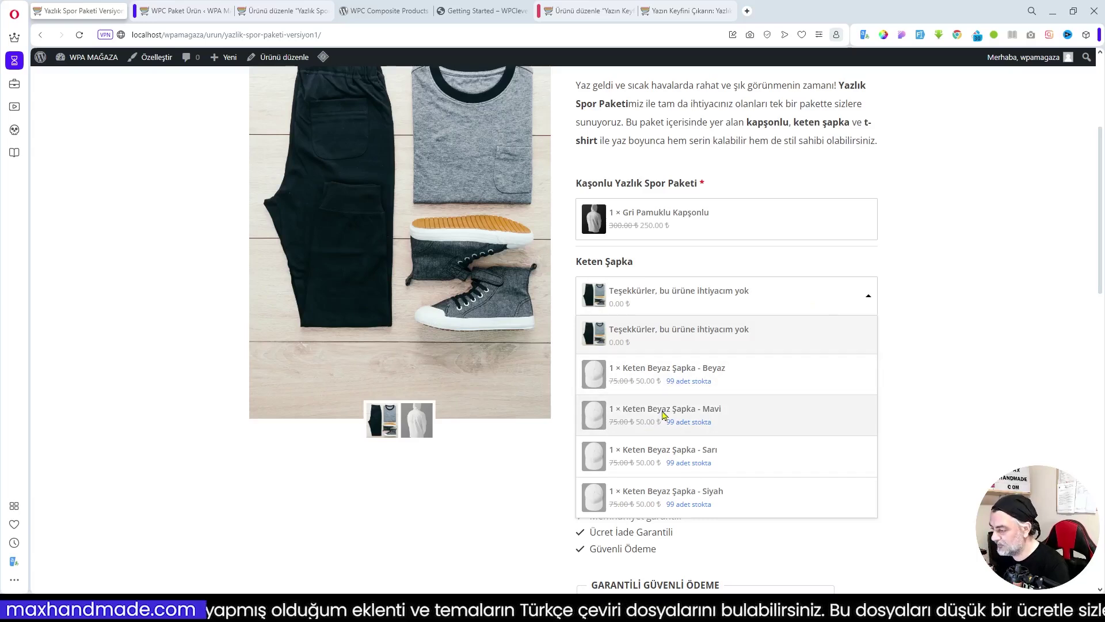
click(626, 379)
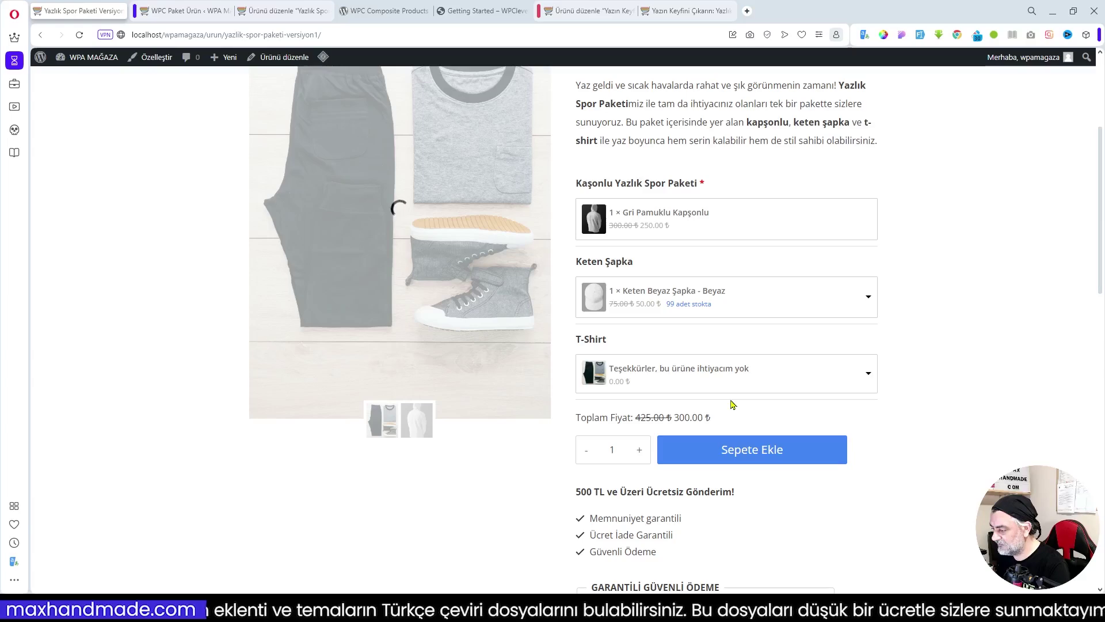
click(866, 296)
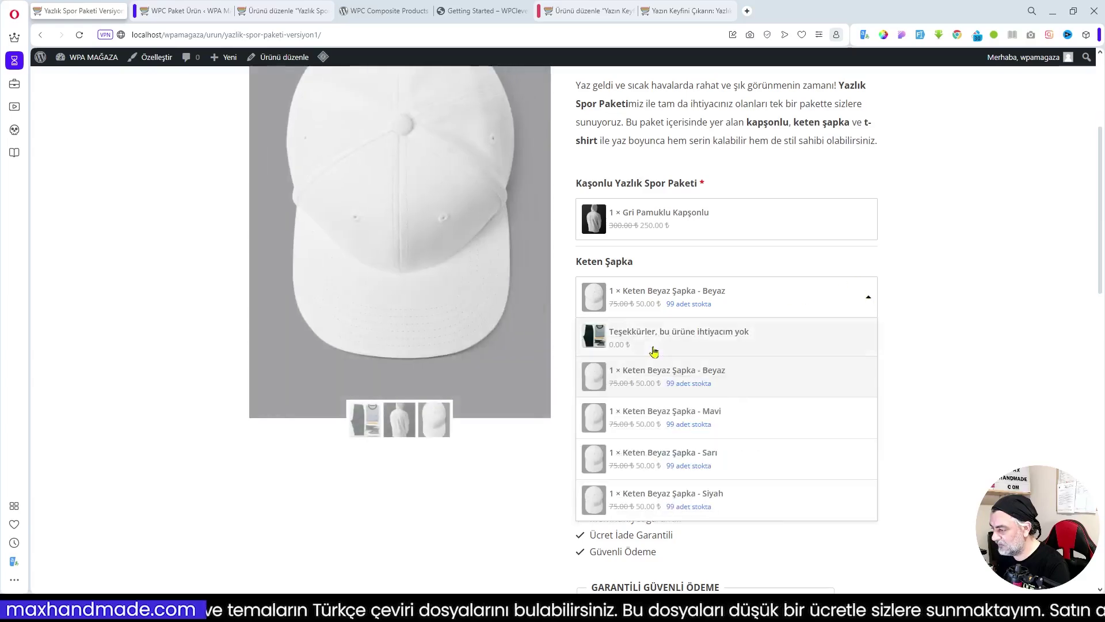
click(654, 349)
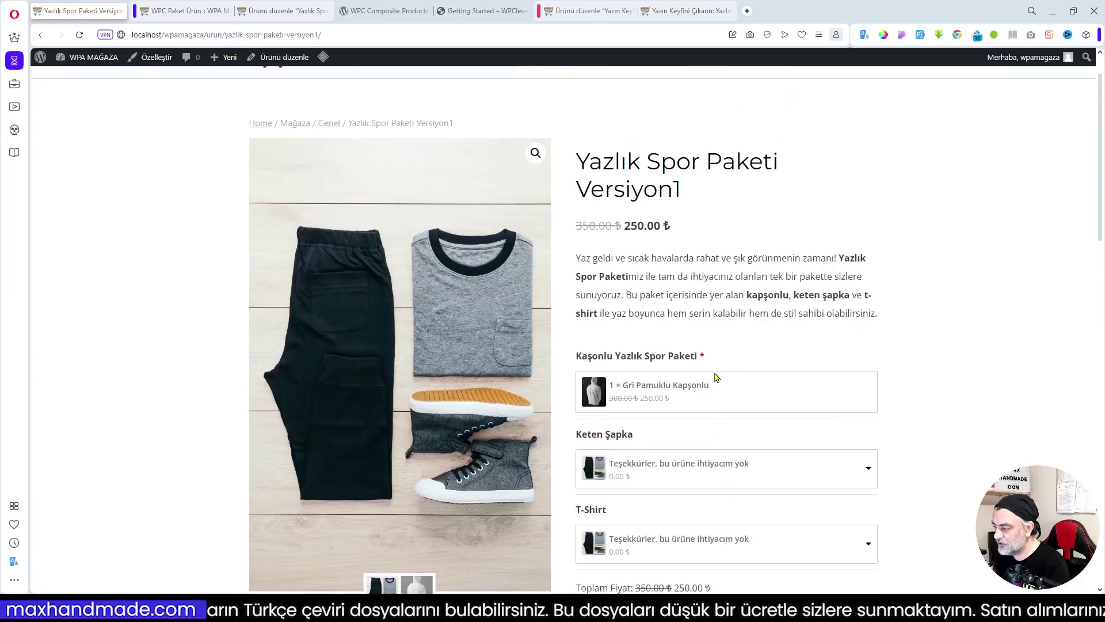
Step: Review the package price and the discounted Keten Şapka options on the storefront page
scroll(767, 401, up, 4)
scroll(768, 400, down, 1)
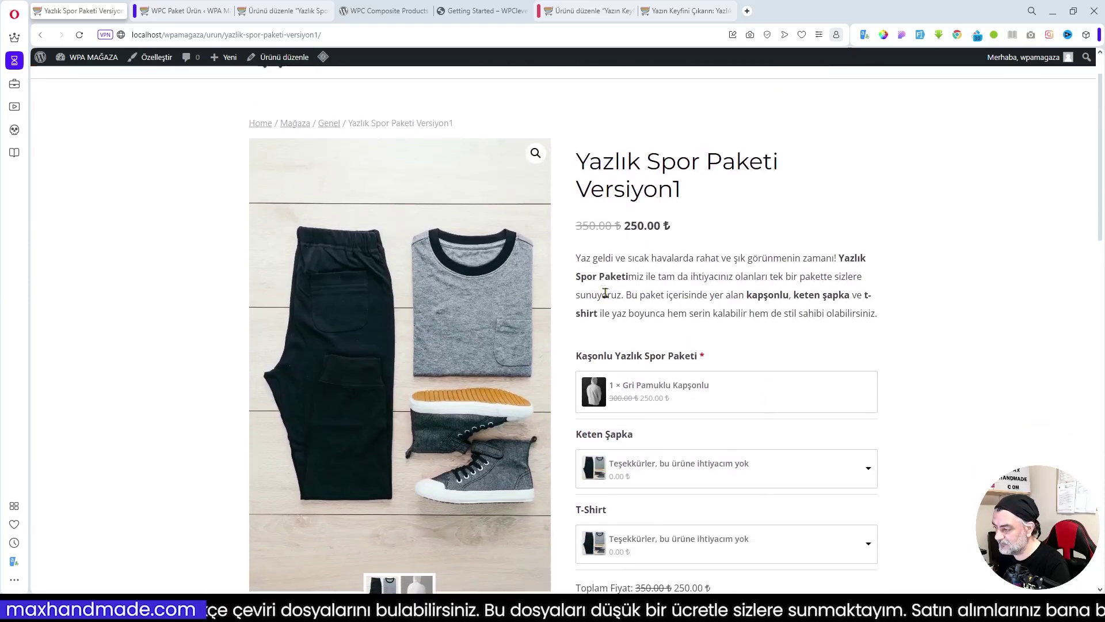
scroll(754, 345, down, 3)
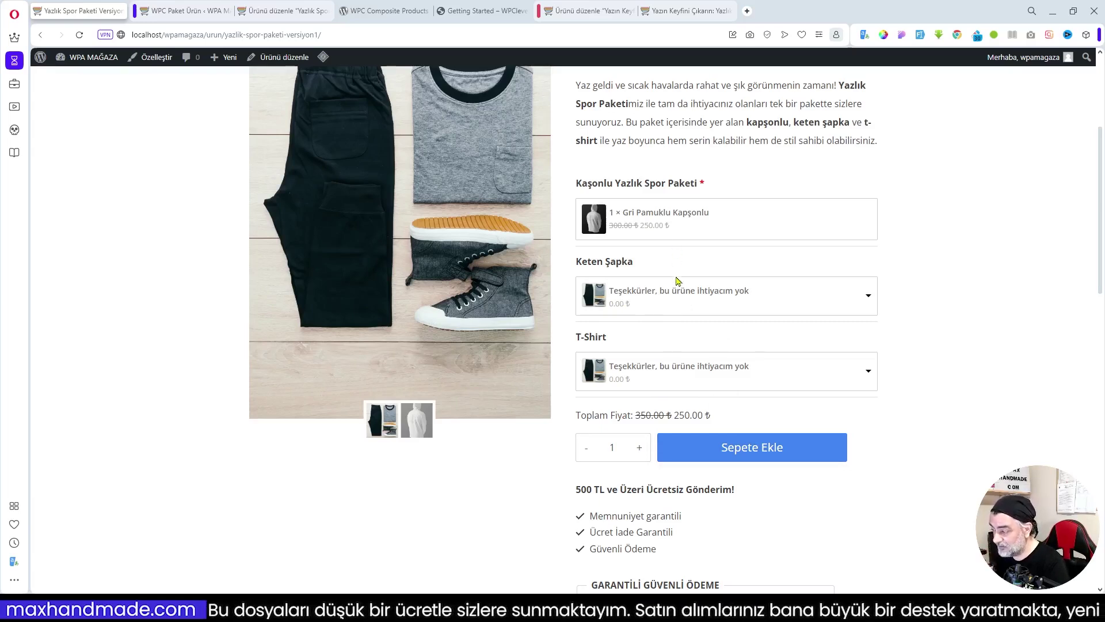
click(681, 297)
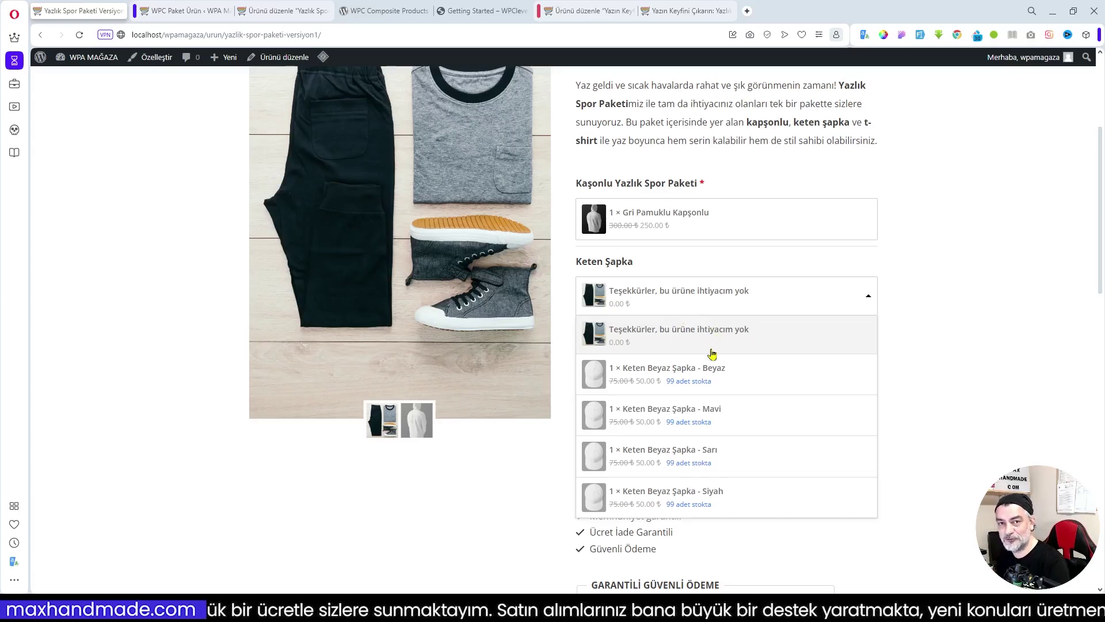
click(923, 285)
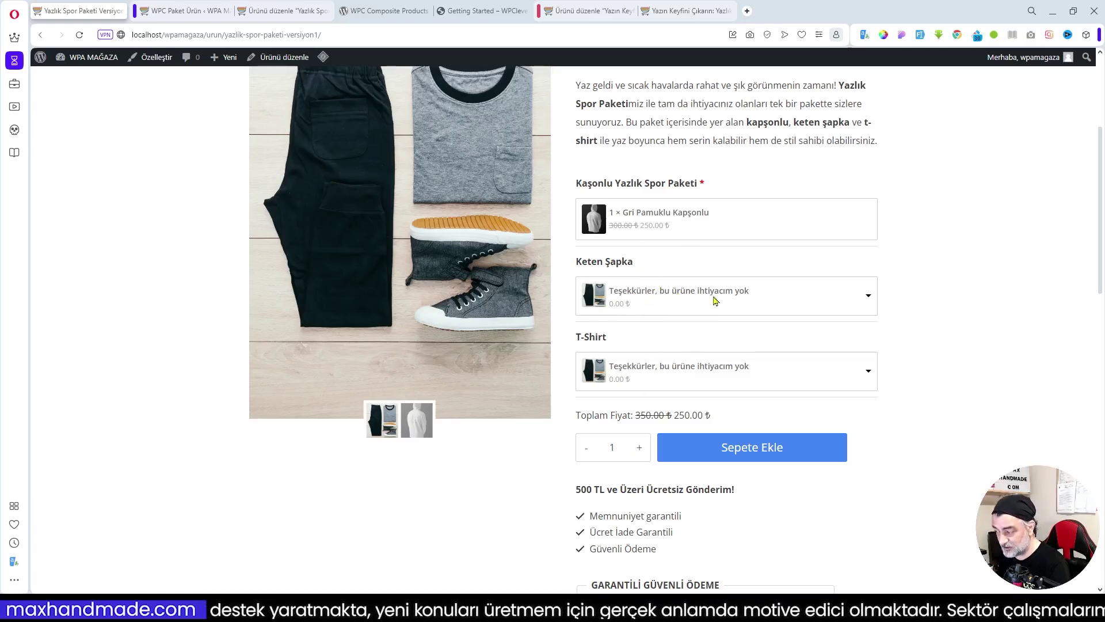
Step: Select Keten Beyaz Şapka - Beyaz and T-Shirt Four - Beyaz in the package and check the updated package price
click(657, 303)
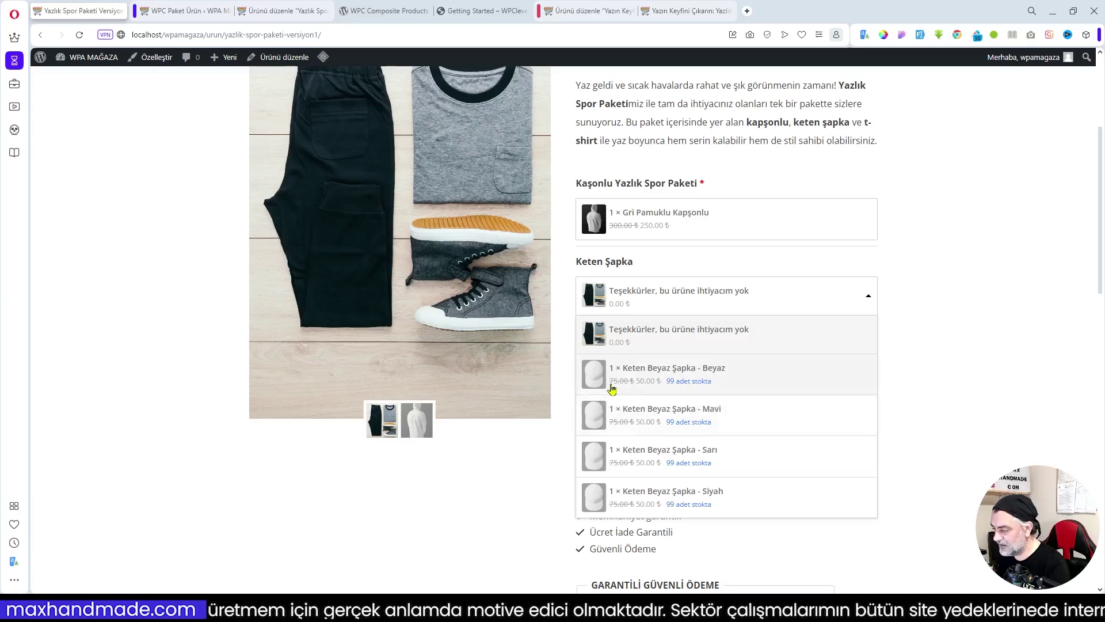
click(656, 387)
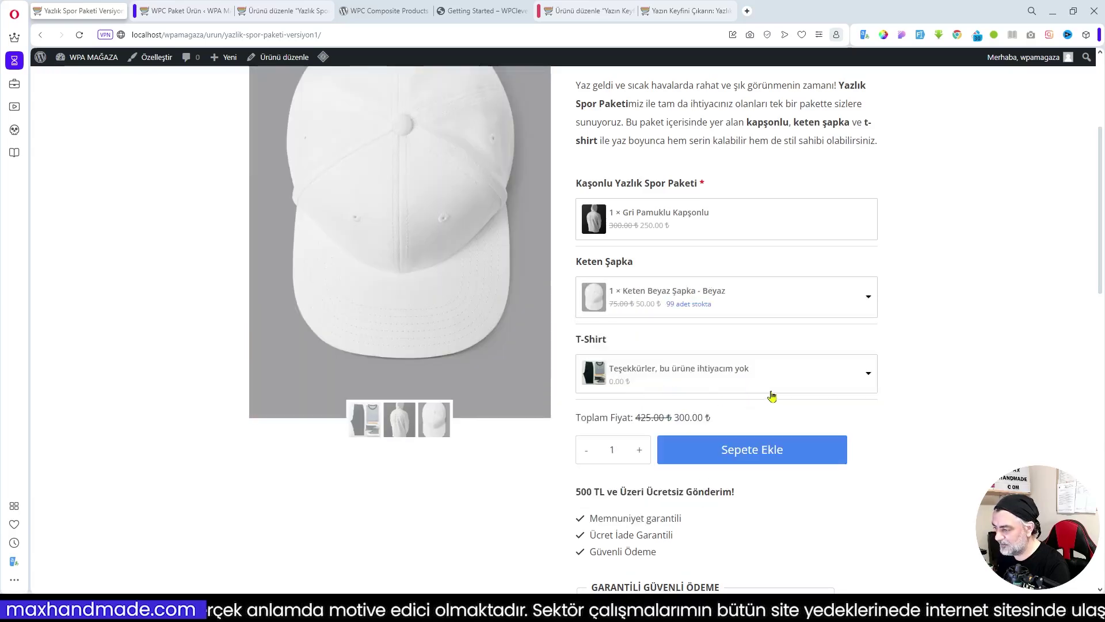
click(667, 386)
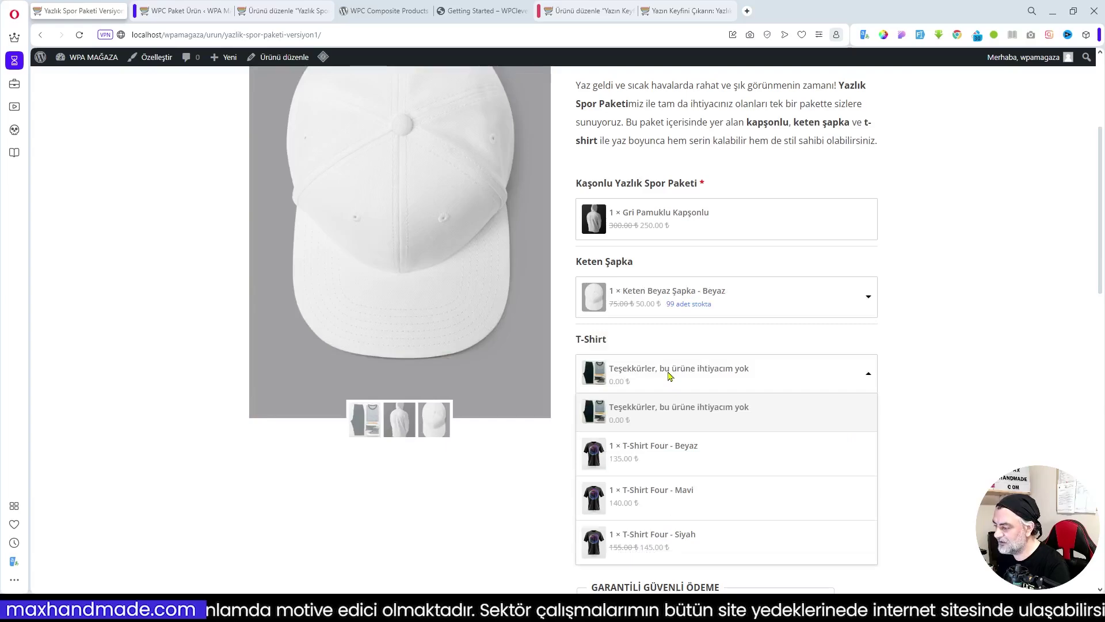
click(650, 463)
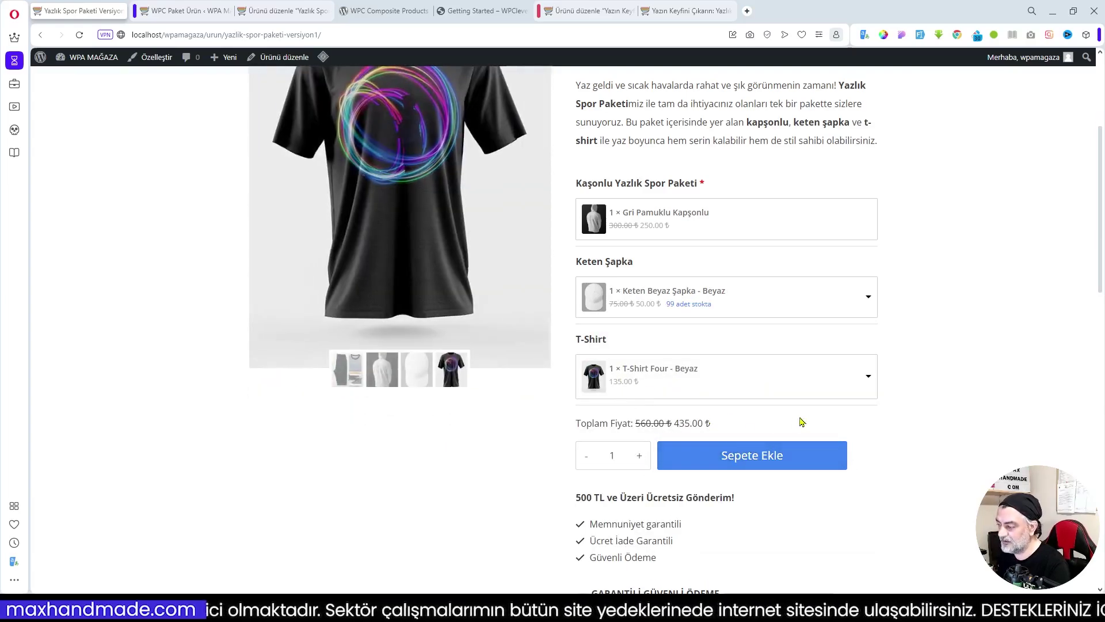
scroll(802, 422, up, 4)
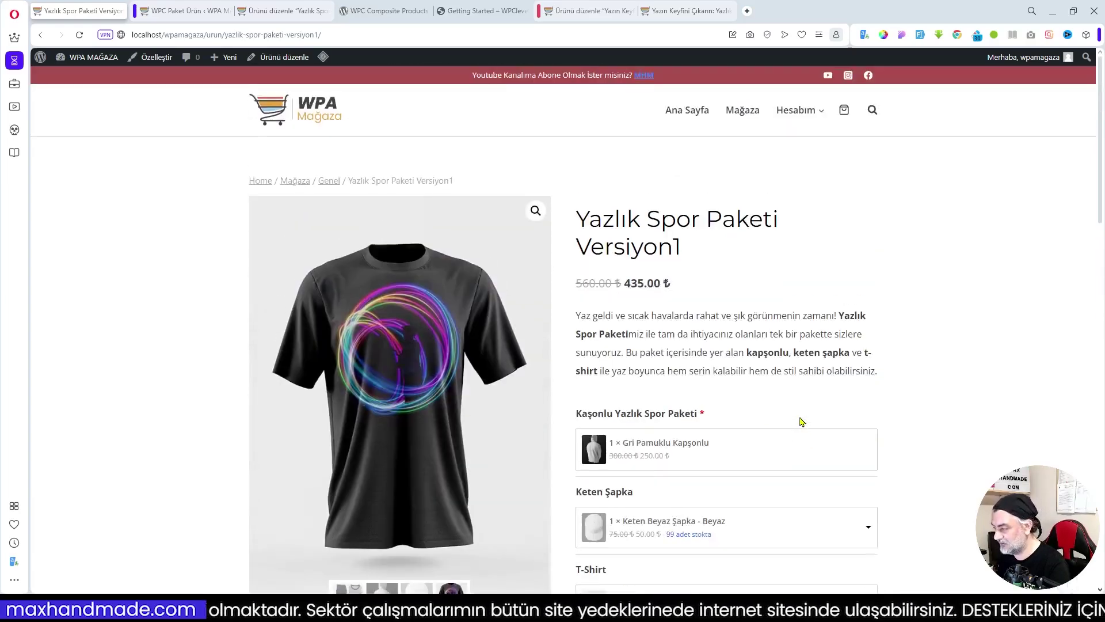
Step: Return to the product editor and inspect the Çoklu seçim choices and remaining settings of the Kaşonlu Yazlık Spor Paketi and Keten Şapka components
click(259, 13)
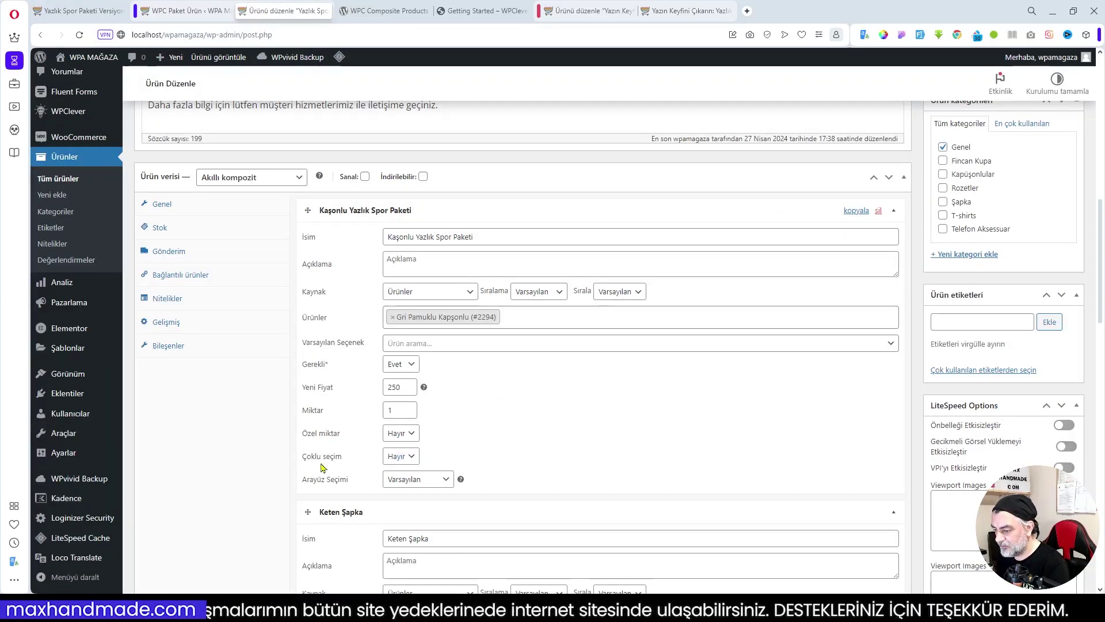
click(413, 456)
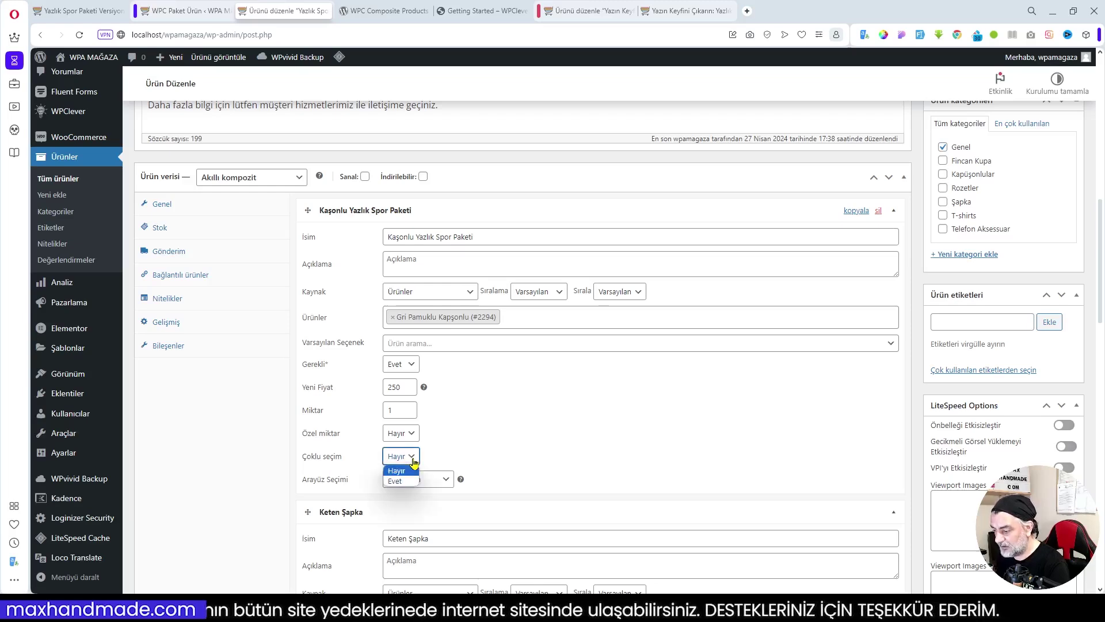
click(531, 459)
scroll(524, 452, down, 2)
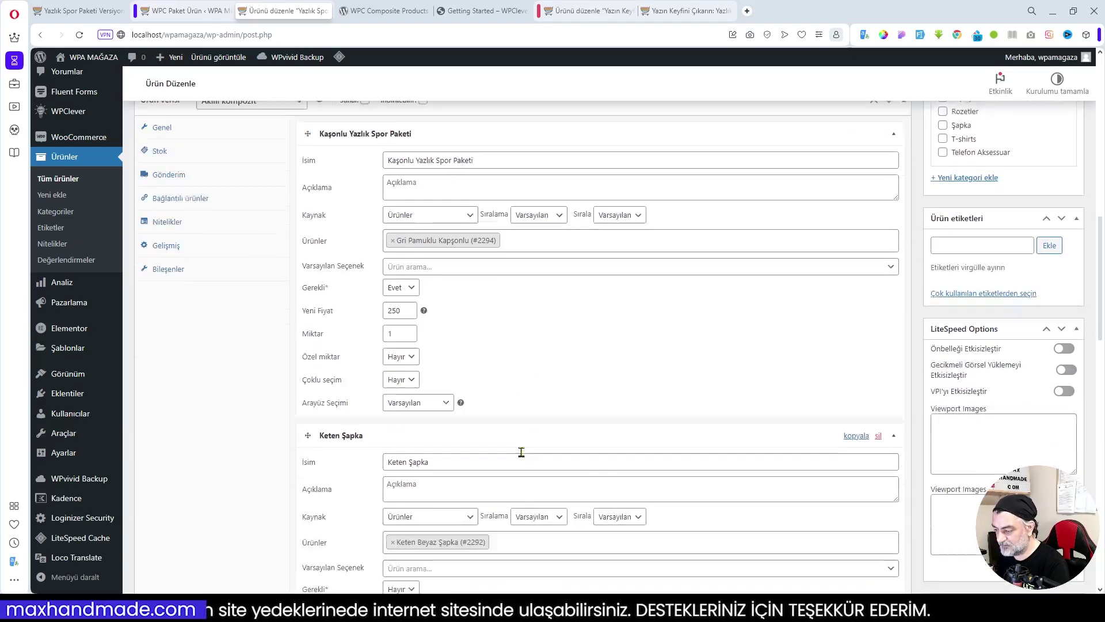
scroll(483, 292, down, 2)
scroll(470, 262, up, 2)
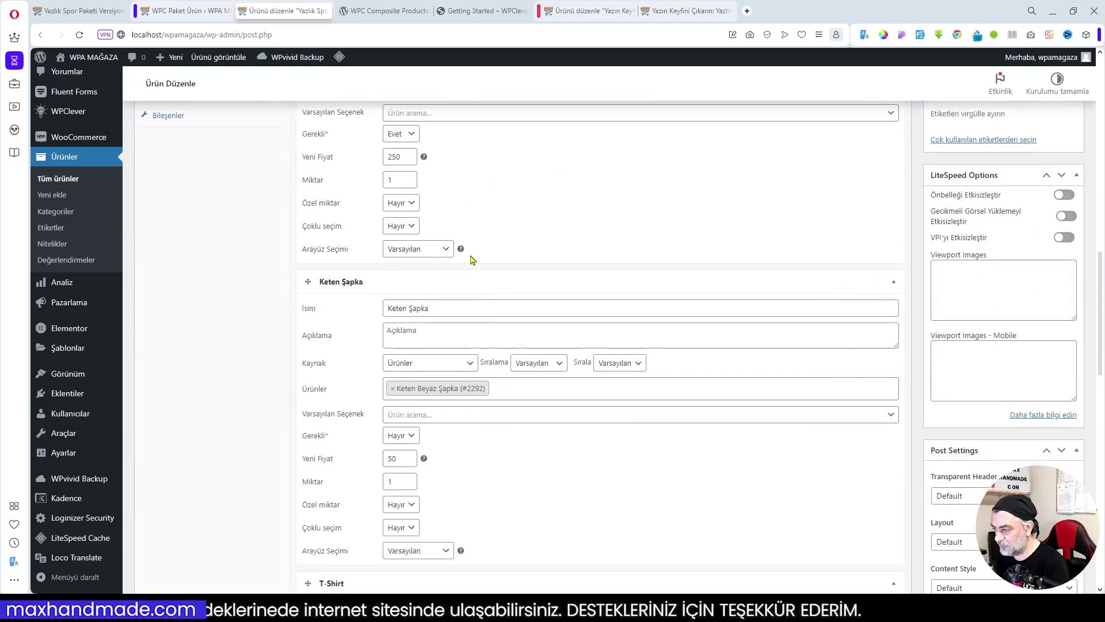
Step: Make the Keten Şapka component required by setting Gerekli to Evet
scroll(507, 357, down, 3)
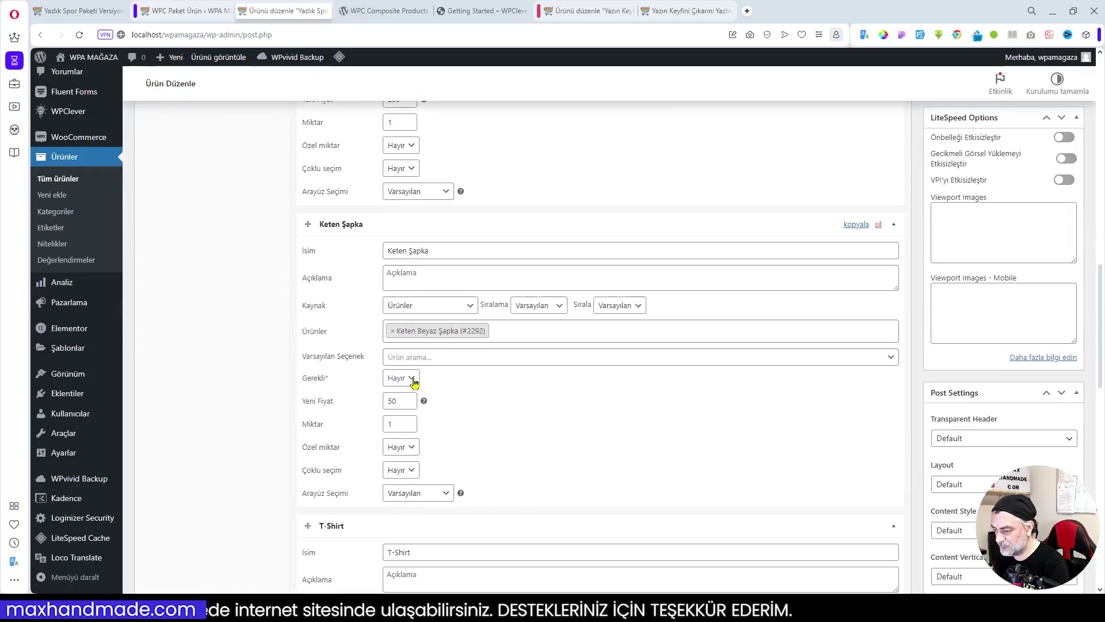
click(401, 378)
click(407, 392)
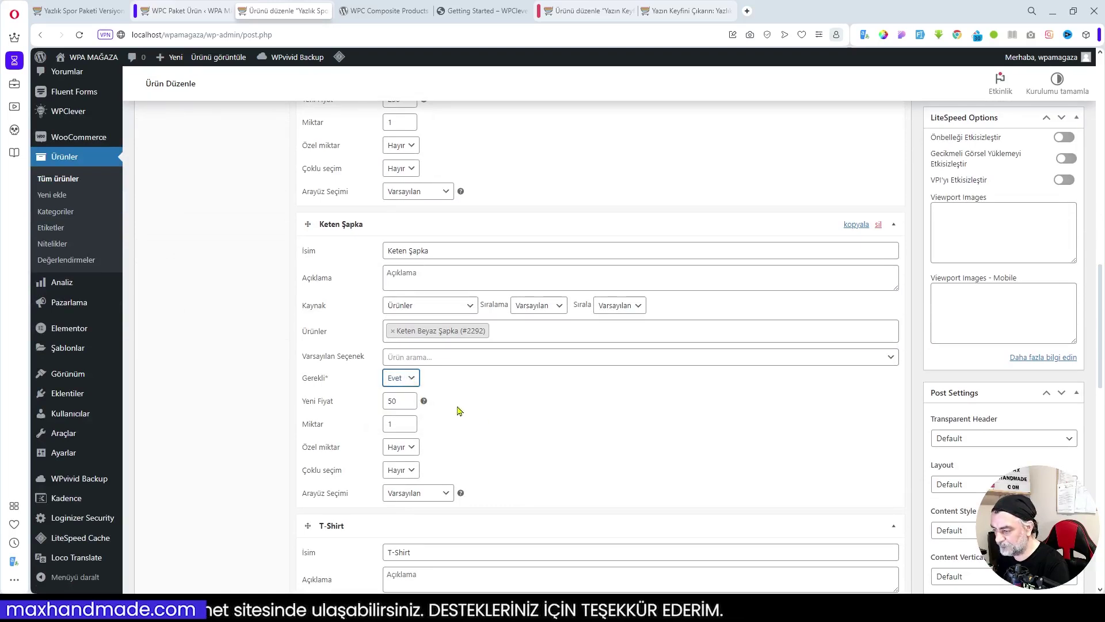
Step: Set Çoklu seçim to Evet and Arayüz Seçimi to Izgara - 4 sütun for the Keten Şapka component
scroll(459, 410, down, 2)
click(403, 359)
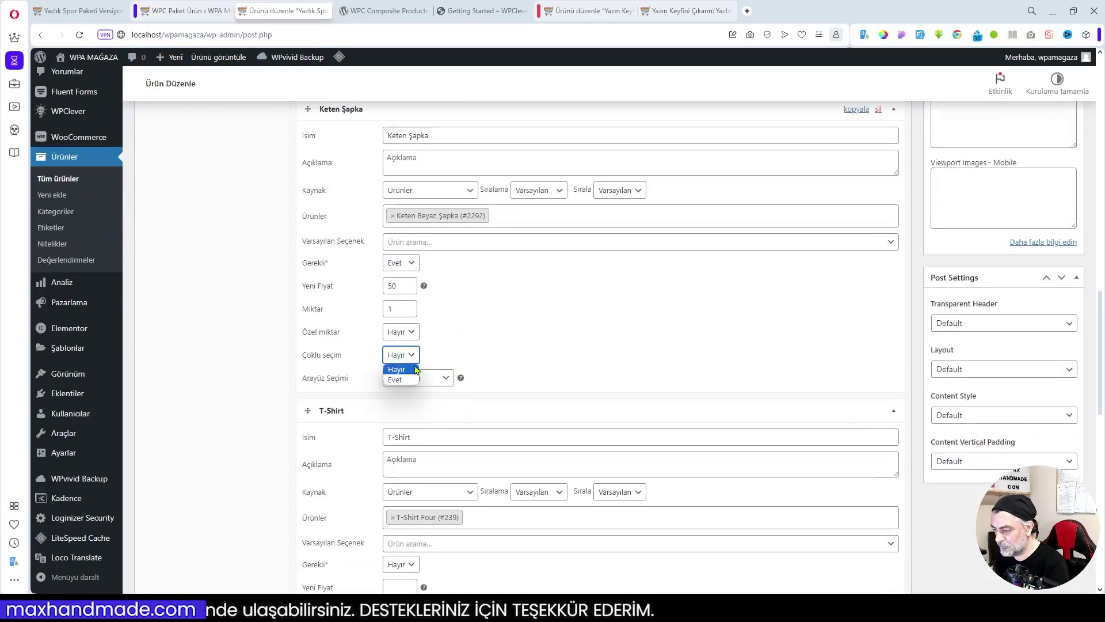
click(400, 377)
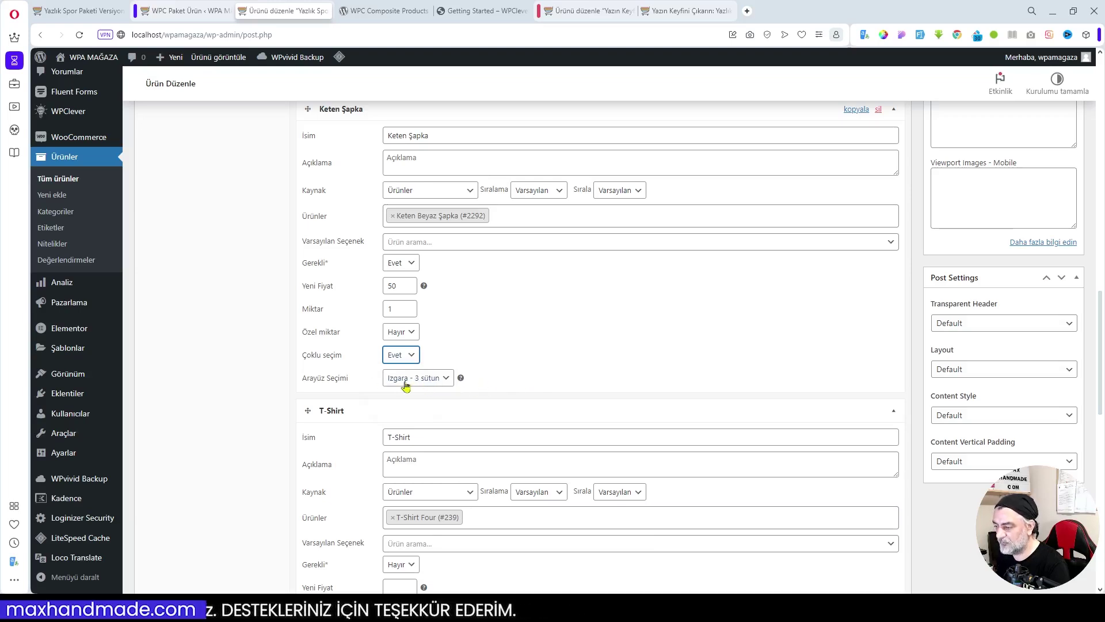
scroll(533, 383, down, 2)
click(447, 263)
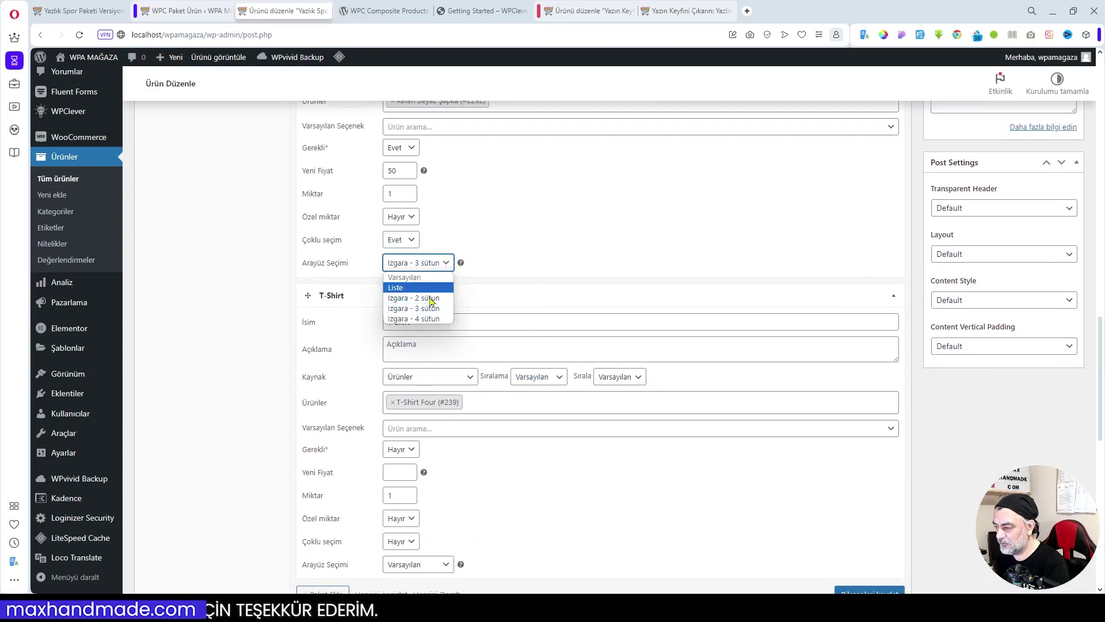
click(429, 319)
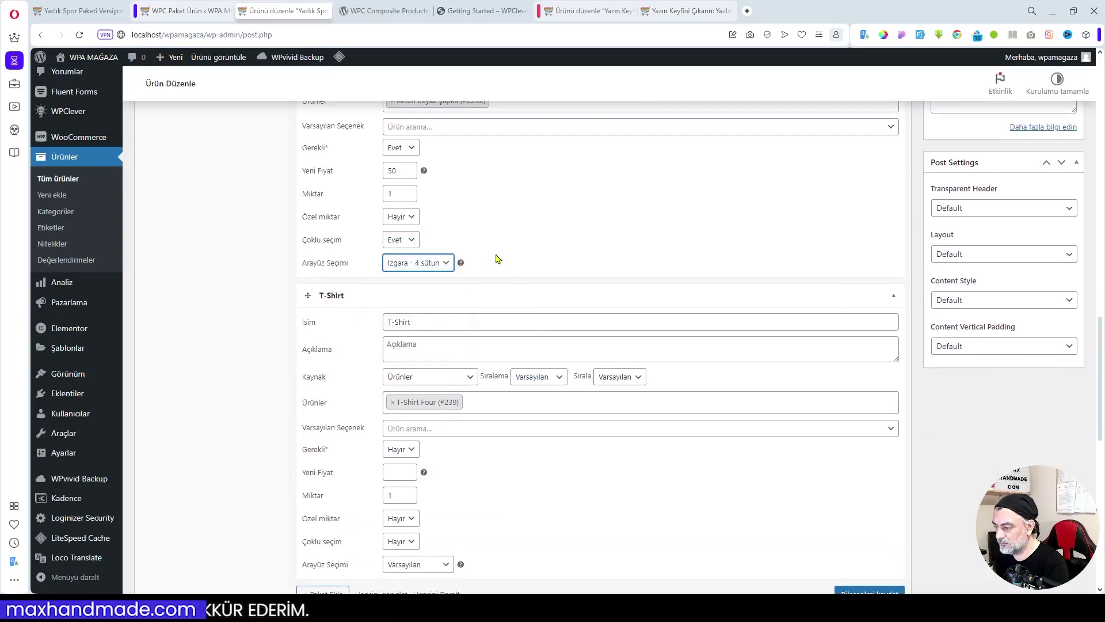
Step: Set Çoklu seçim to Evet and Arayüz Seçimi to Izgara - 4 sütun for the T-Shirt component
scroll(498, 276, down, 2)
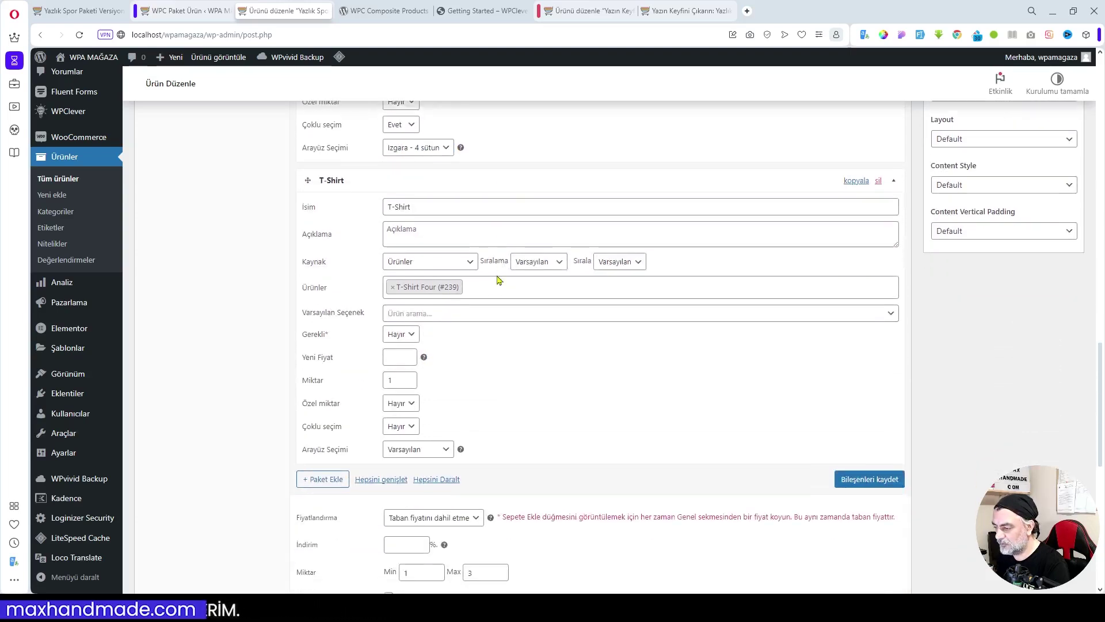
click(401, 426)
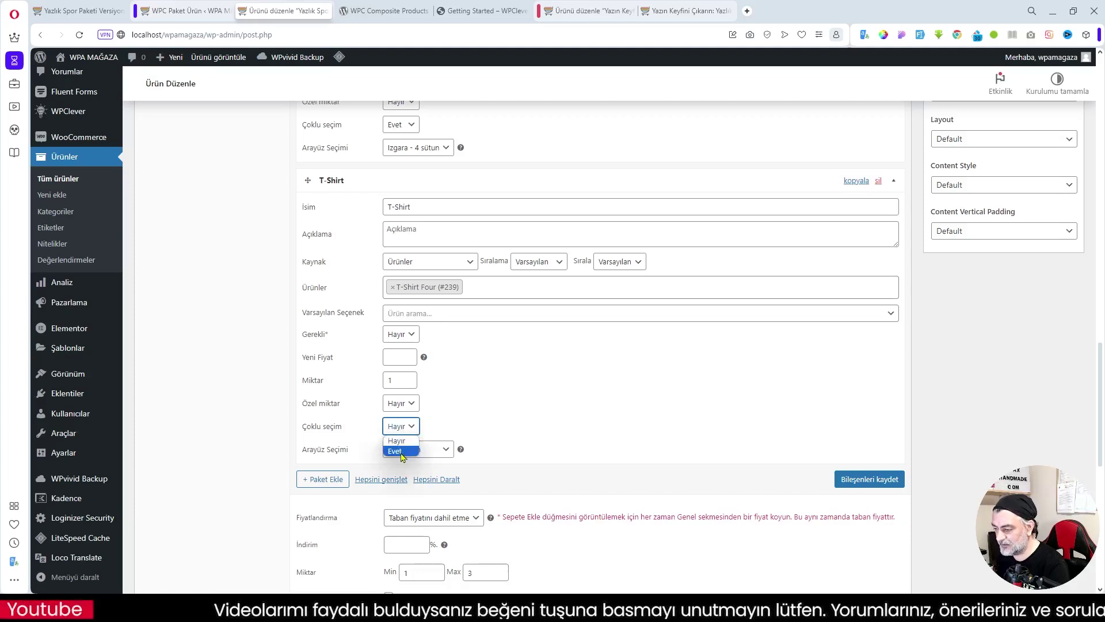
click(402, 452)
click(432, 455)
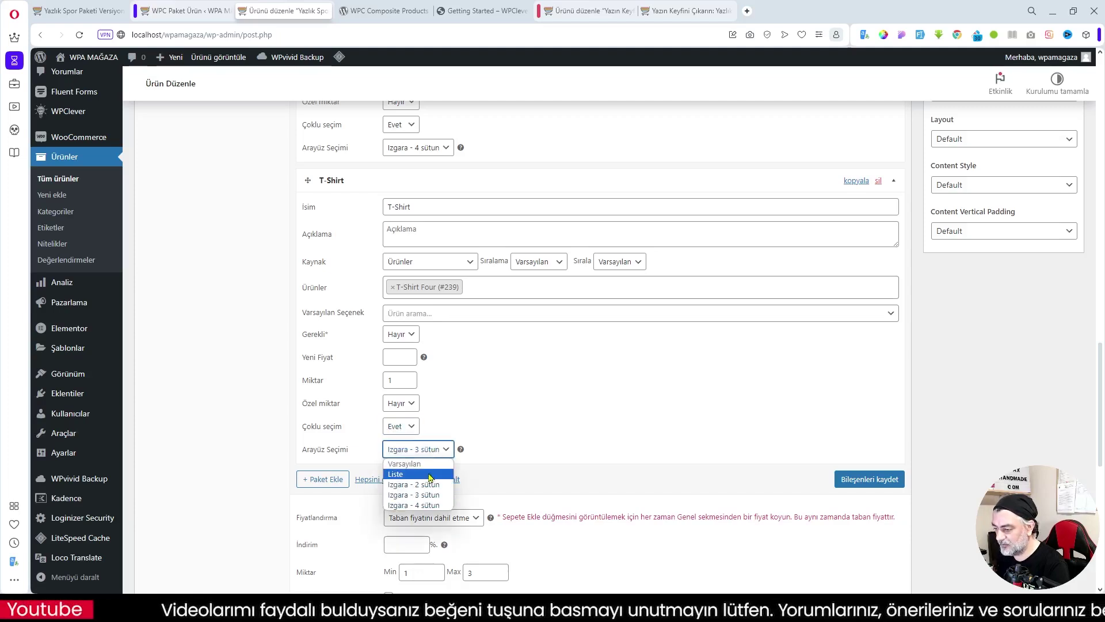
click(432, 505)
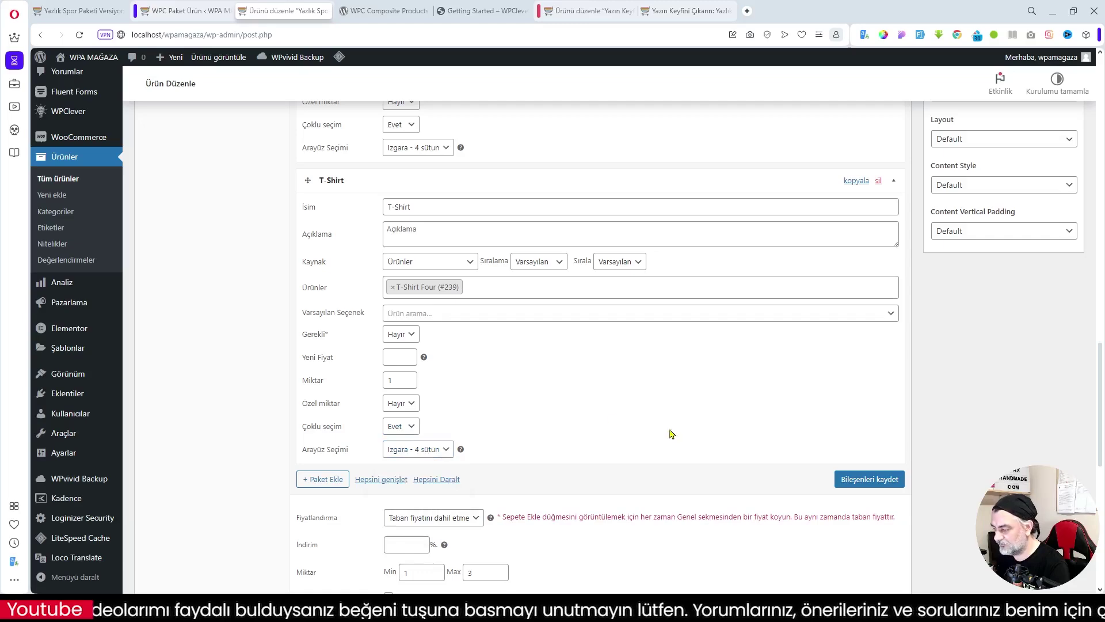
Step: Save the package components and update the product
click(869, 481)
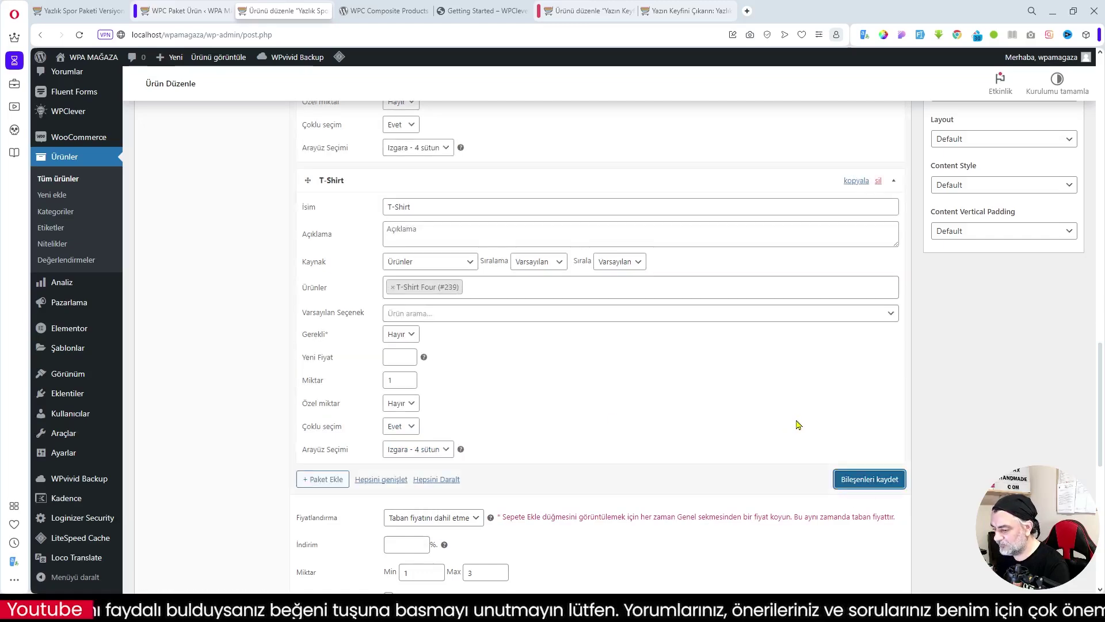
scroll(799, 424, up, 15)
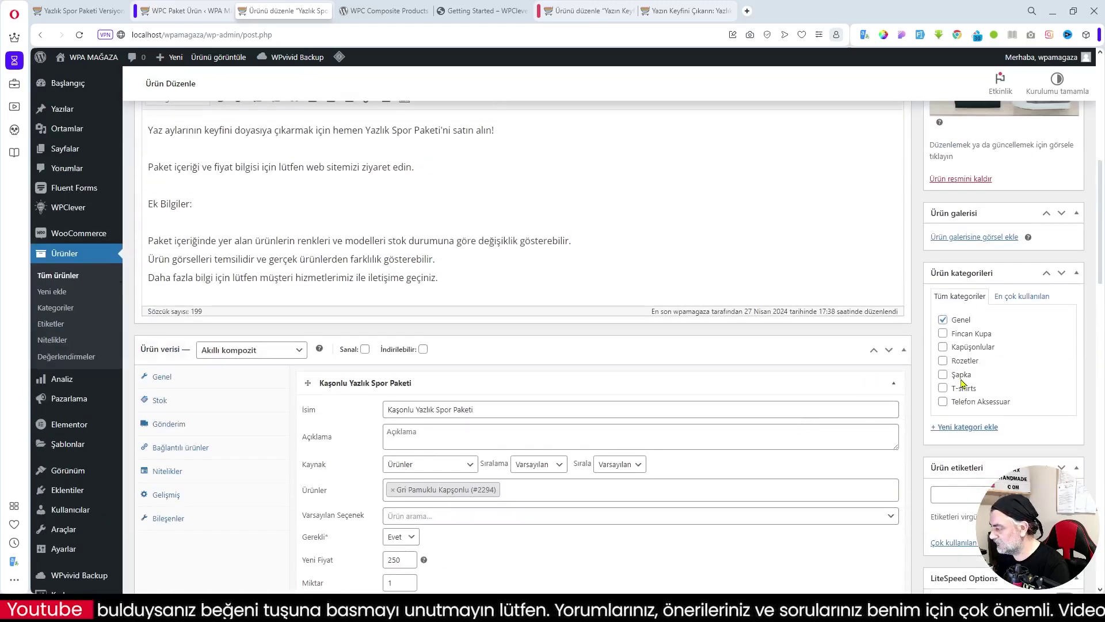
click(1056, 199)
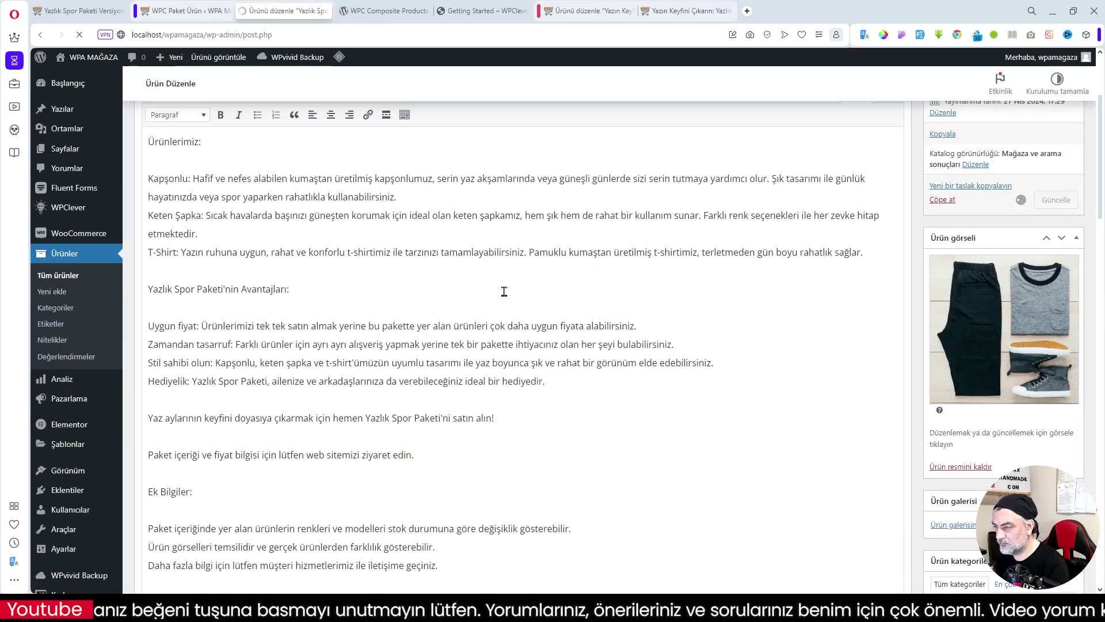
Step: Reload the package's storefront page and review the grid layout of the Keten Şapka and T-Shirt options
click(77, 13)
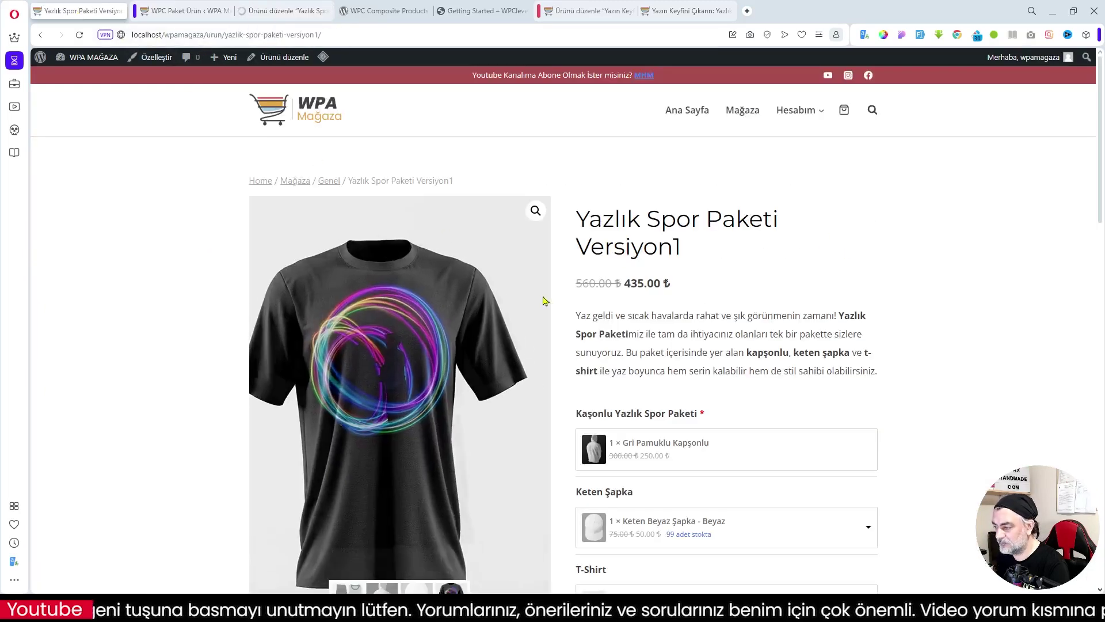
scroll(785, 316, down, 2)
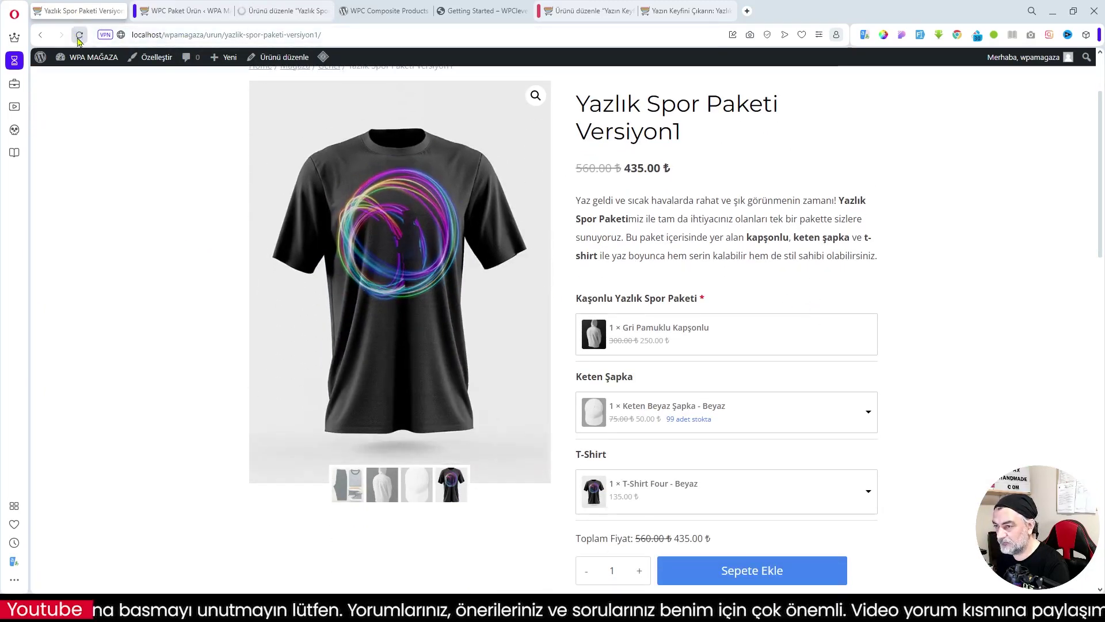
click(79, 40)
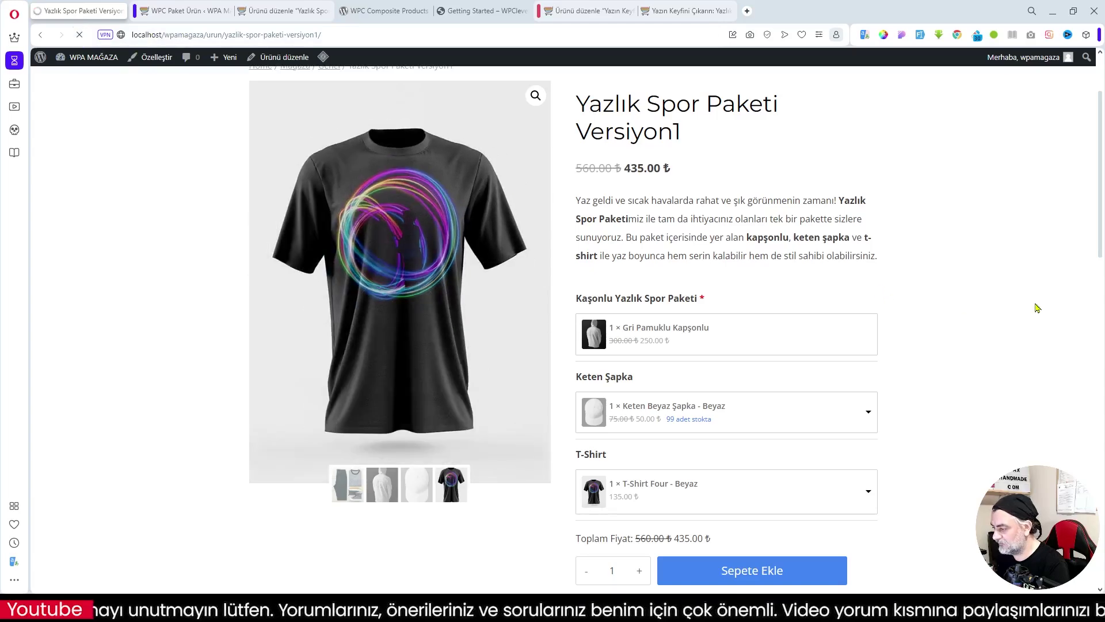
scroll(1000, 311, down, 2)
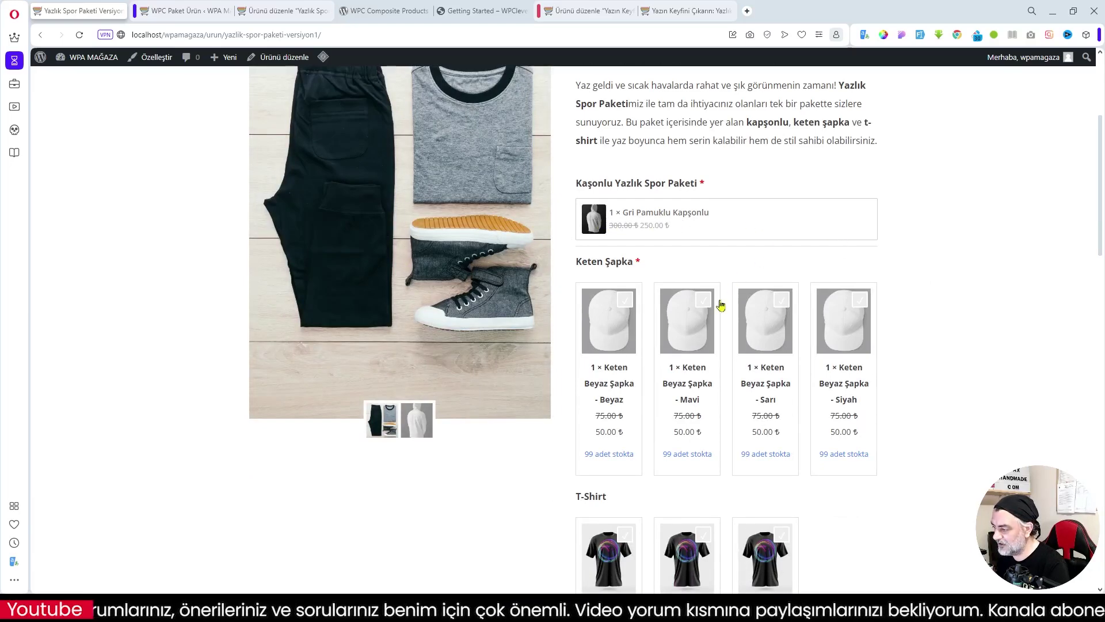
scroll(621, 329, down, 1)
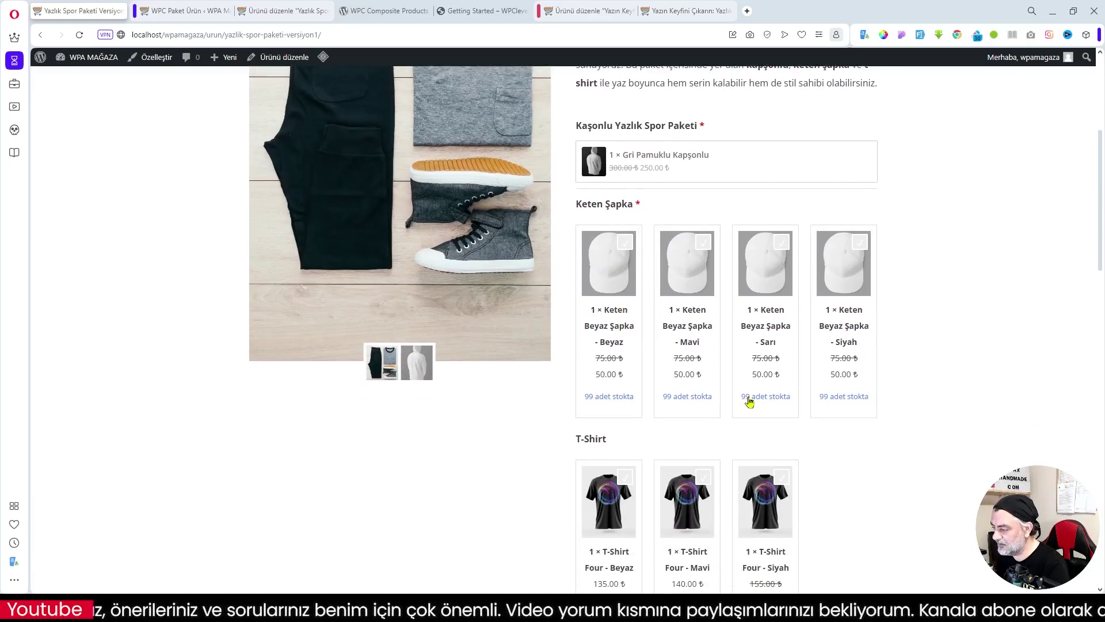
Step: Select the Beyaz, Mavi and Sarı variants of Keten Beyaz Şapka together, then keep only Beyaz selected
click(629, 244)
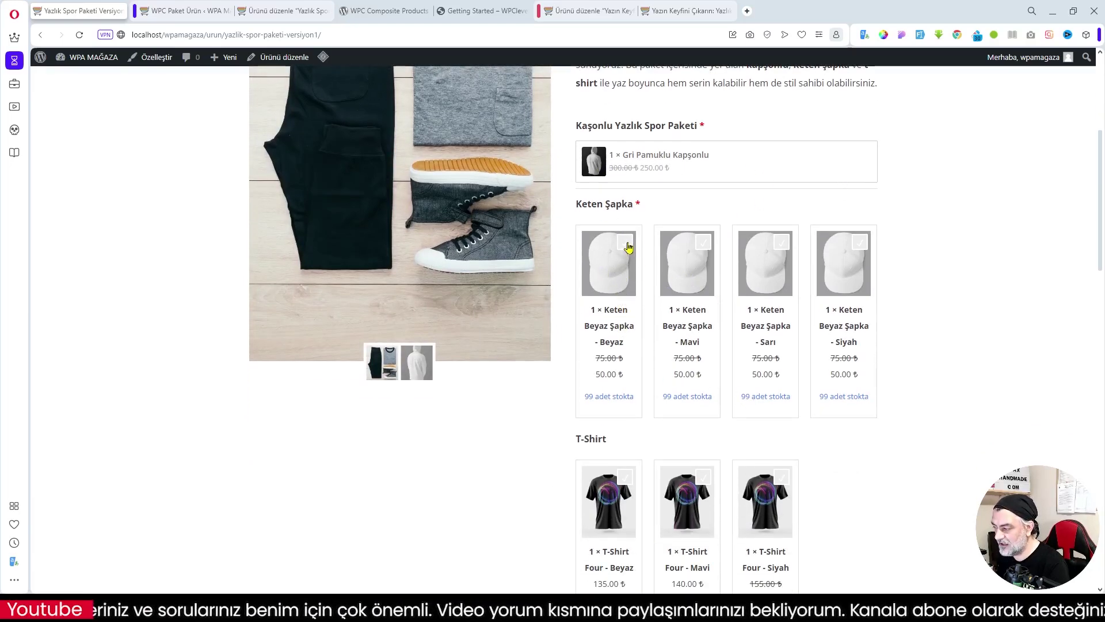
click(714, 247)
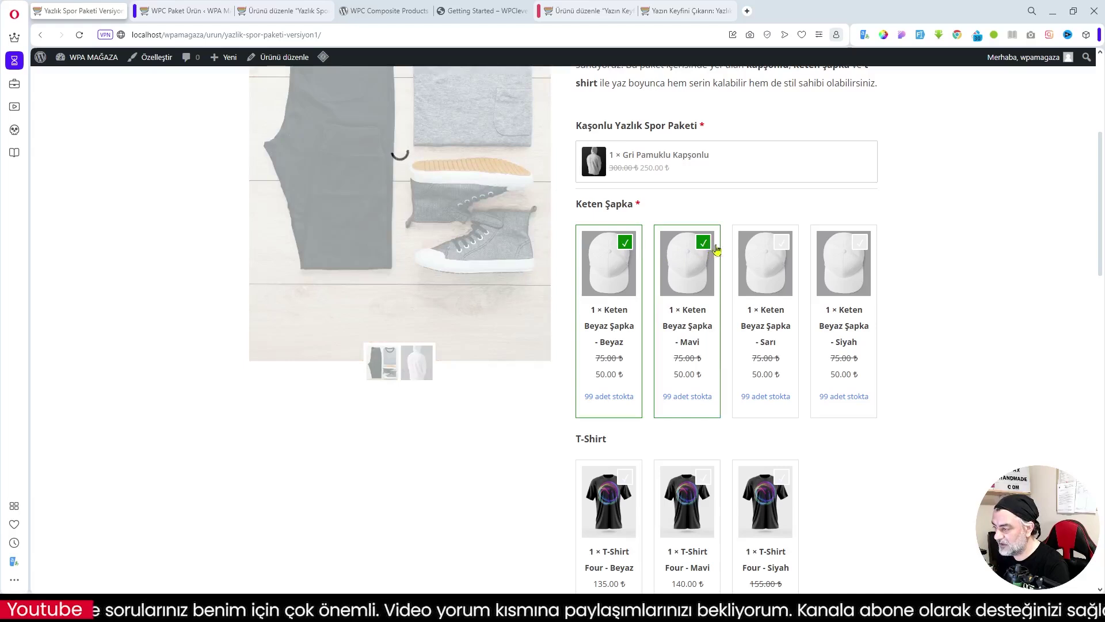
click(784, 245)
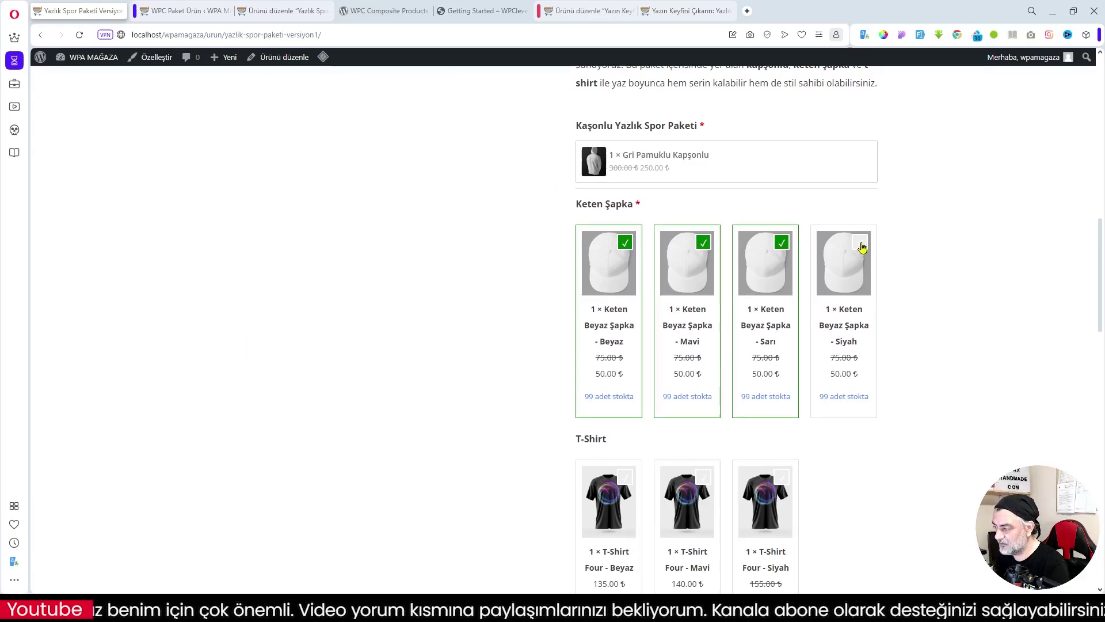
click(782, 245)
click(703, 248)
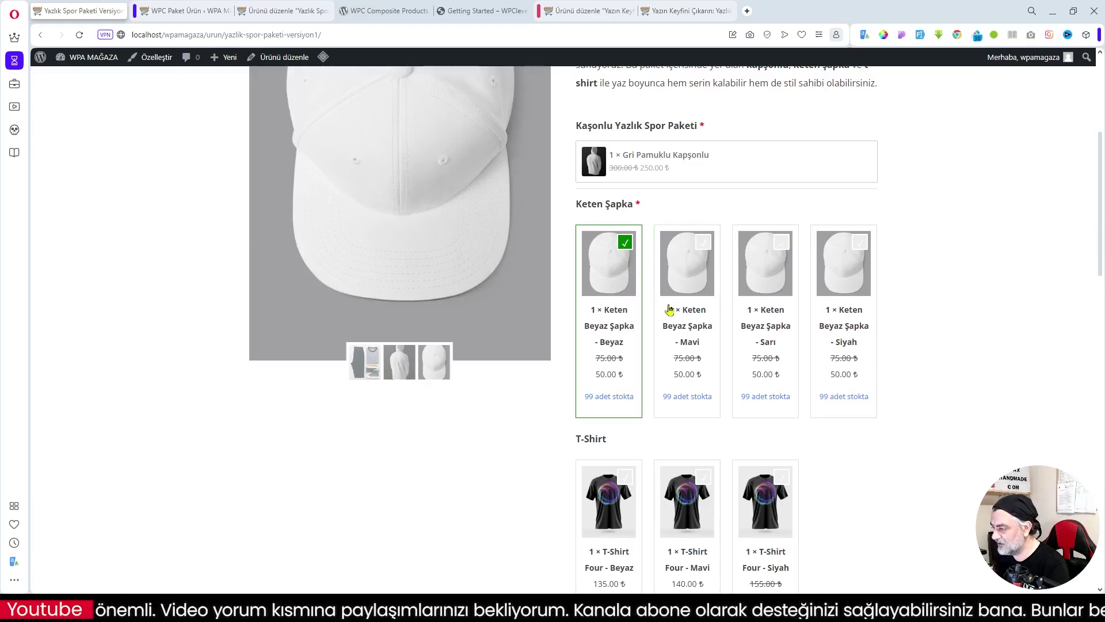
Step: Try selecting both T-Shirt Four - Siyah and T-Shirt Four - Mavi in the package, then clear the T-Shirt selection
scroll(668, 310, down, 3)
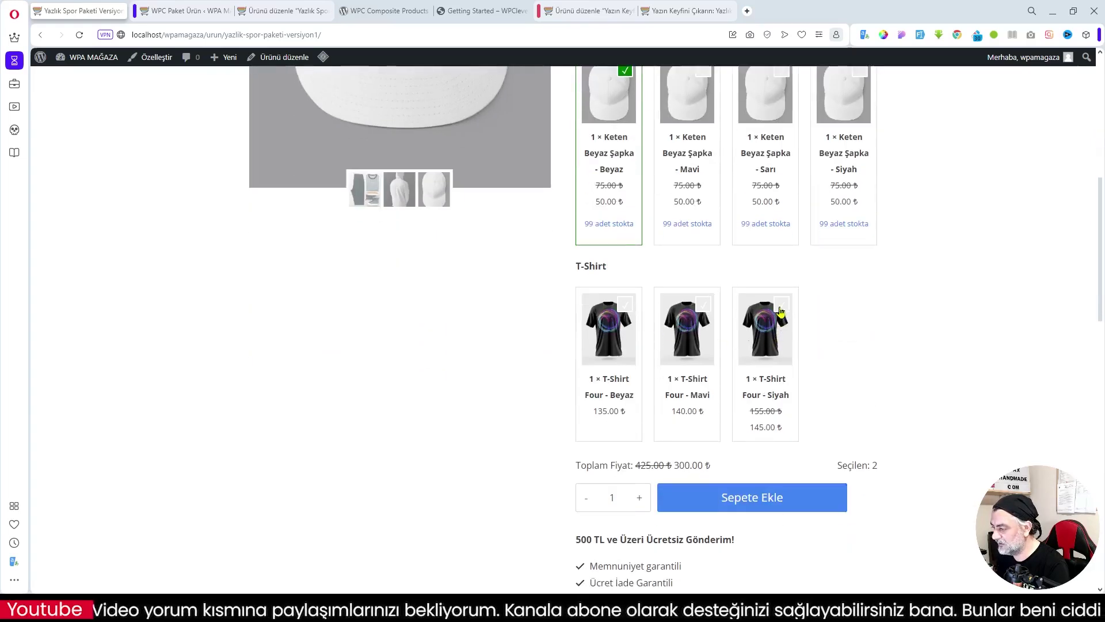
click(782, 305)
click(704, 305)
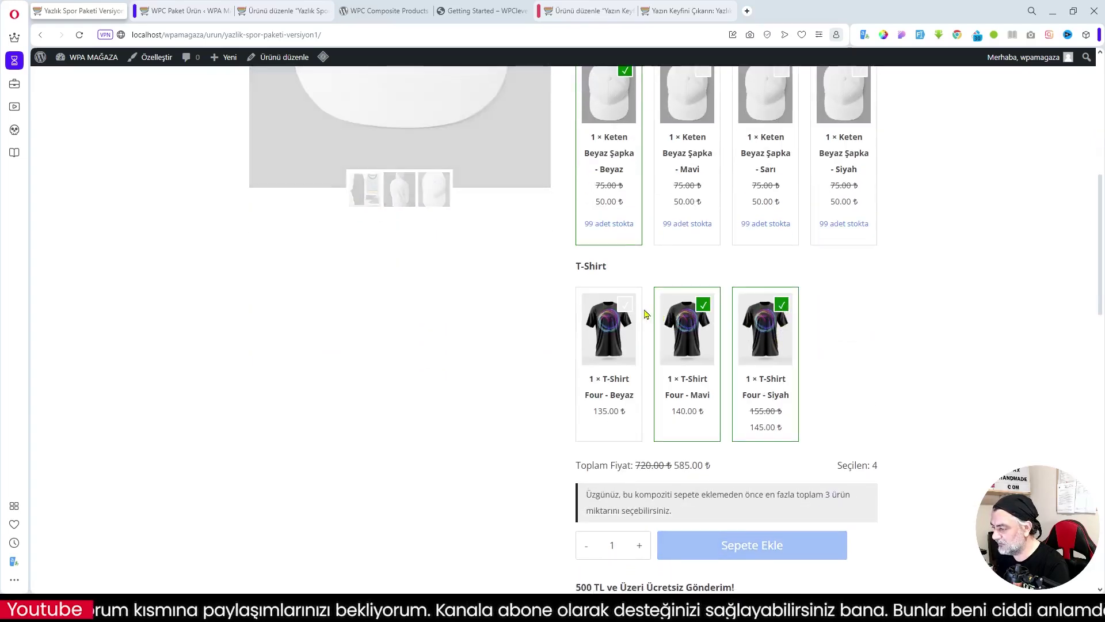
click(782, 305)
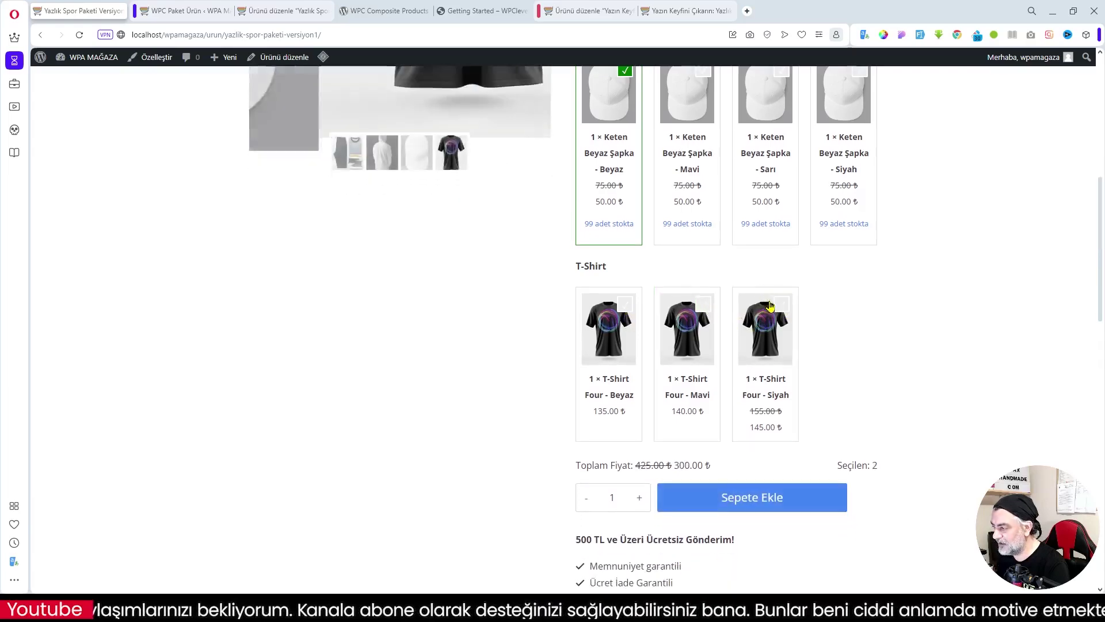
Step: Review the chosen package items and select T-Shirt Four - Siyah for the T-Shirt component
scroll(695, 220, up, 5)
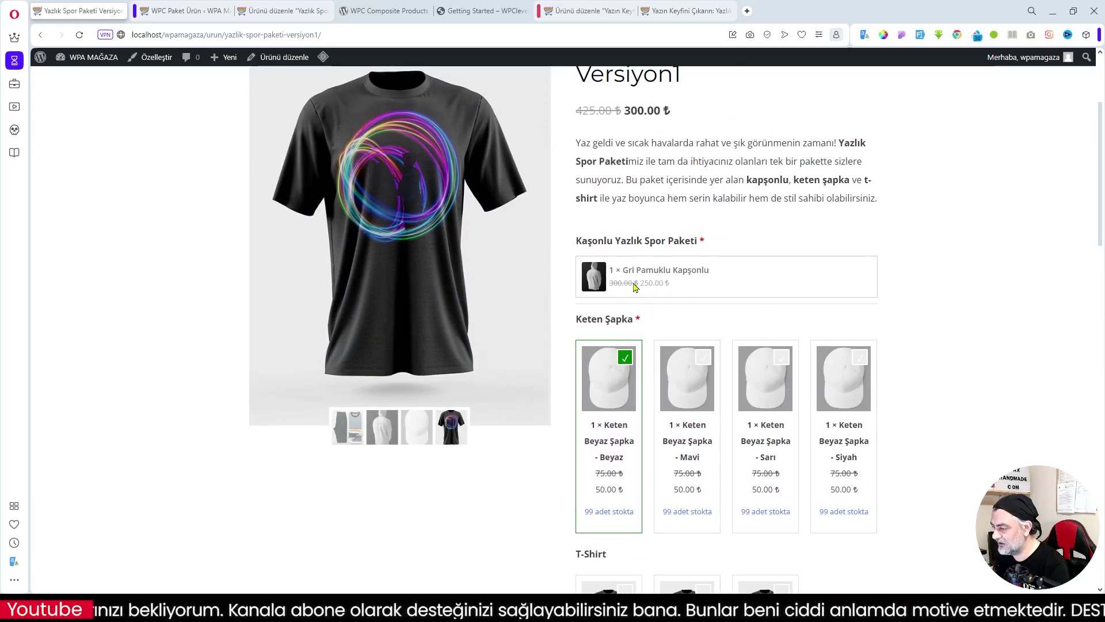
scroll(683, 408, down, 5)
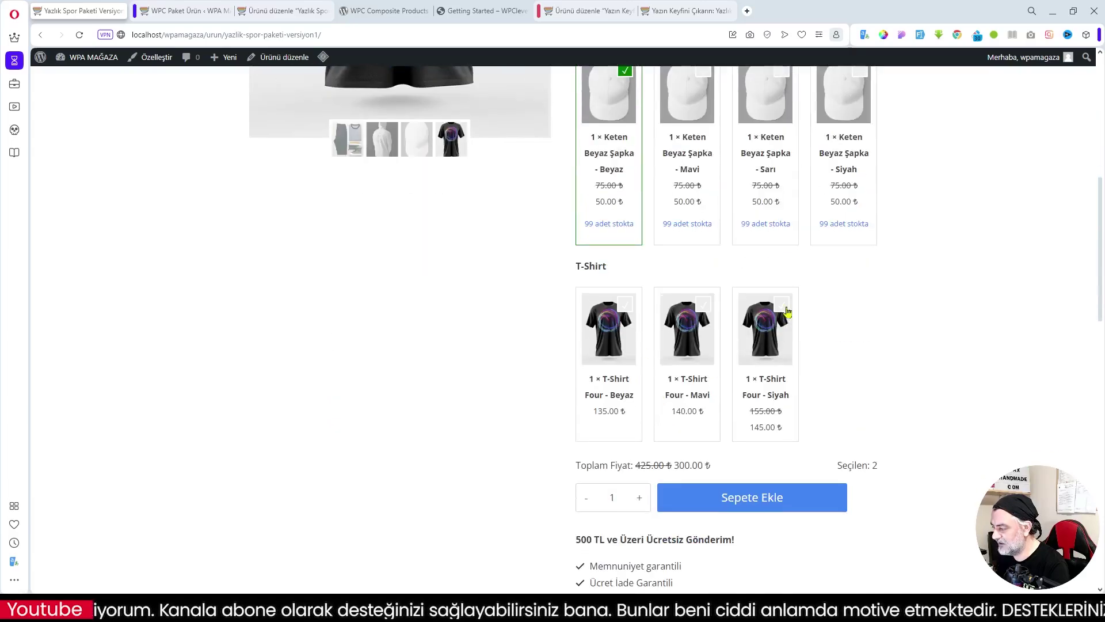
click(784, 308)
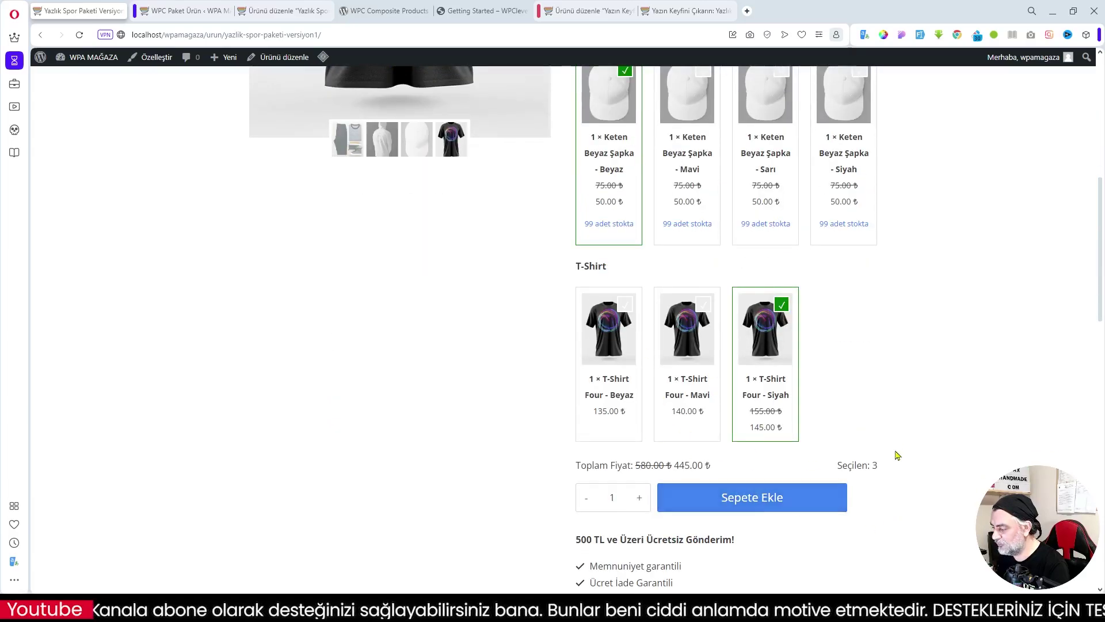
Step: Return to the product editor and check the package's Miktar Min and Max limits below the components
click(285, 10)
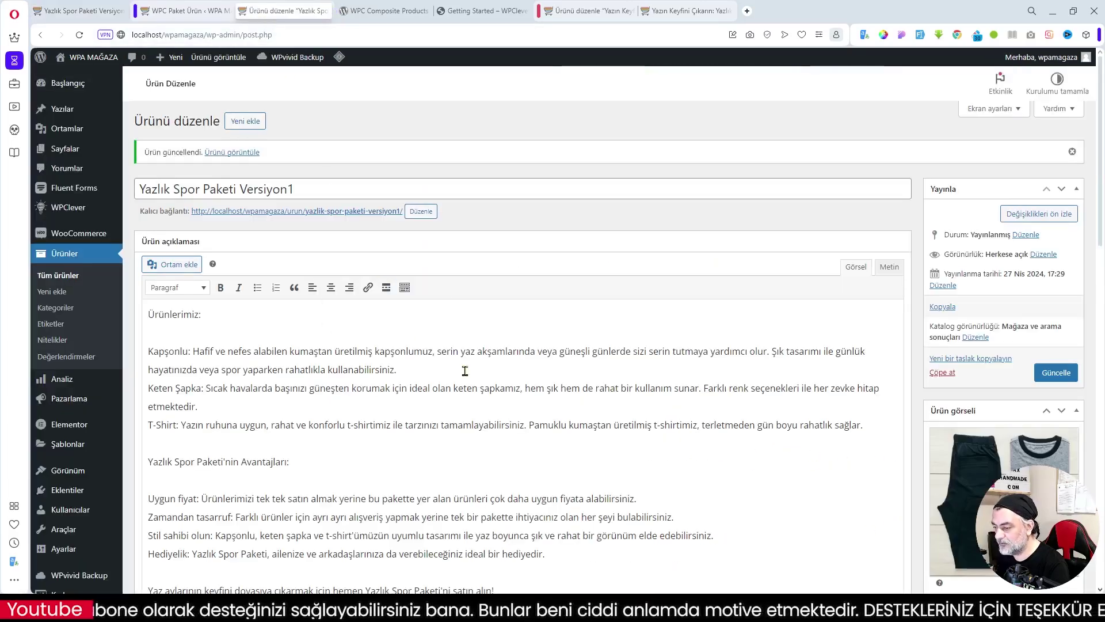
scroll(474, 373, down, 10)
scroll(475, 373, down, 5)
scroll(471, 365, up, 3)
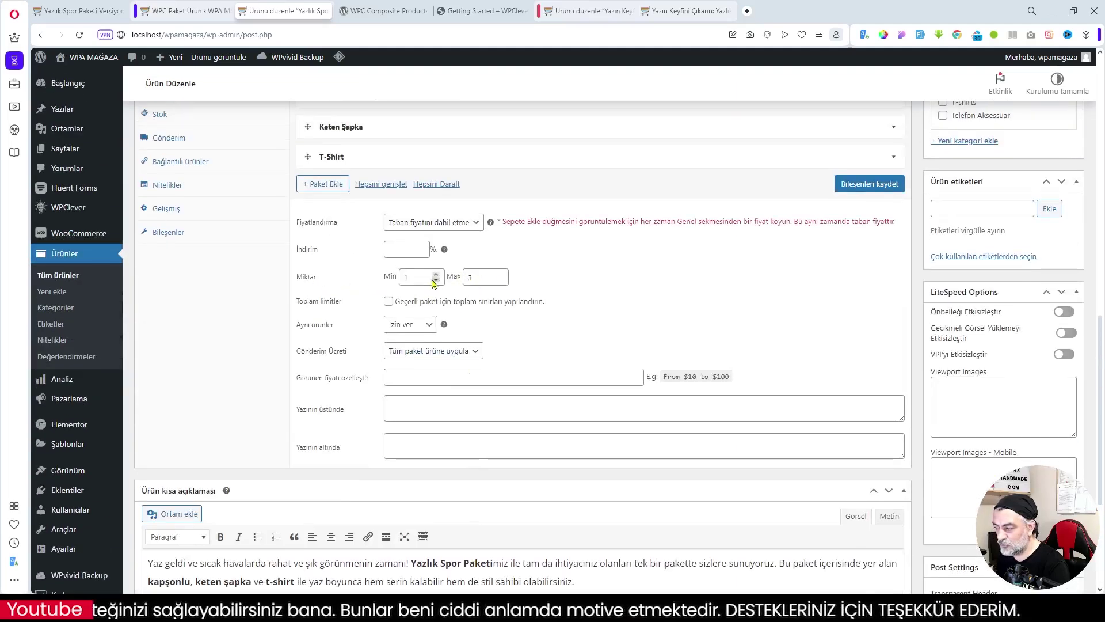
Step: Back on the storefront page, try adding T-Shirt Four - Mavi beyond the current selections, then deselect it
click(87, 10)
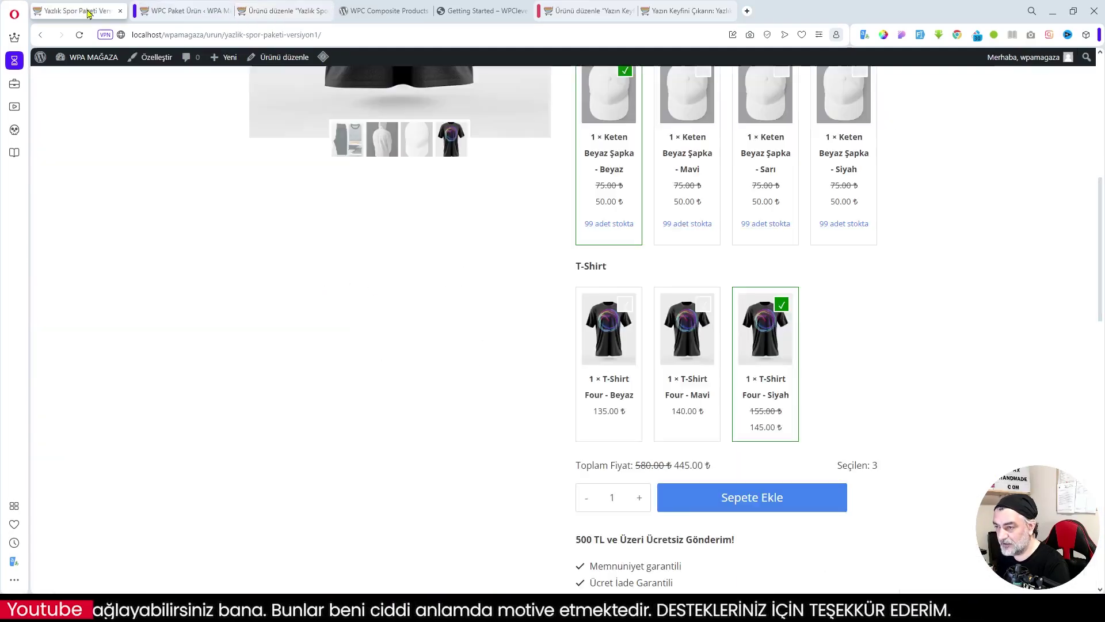
scroll(772, 375, up, 4)
scroll(682, 407, down, 4)
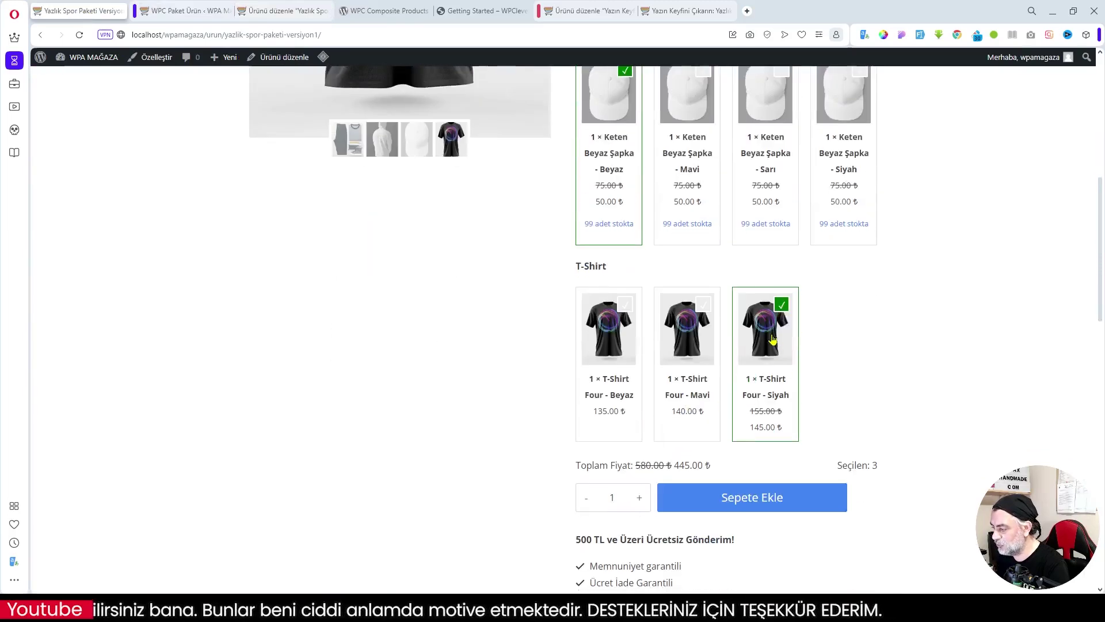
click(703, 305)
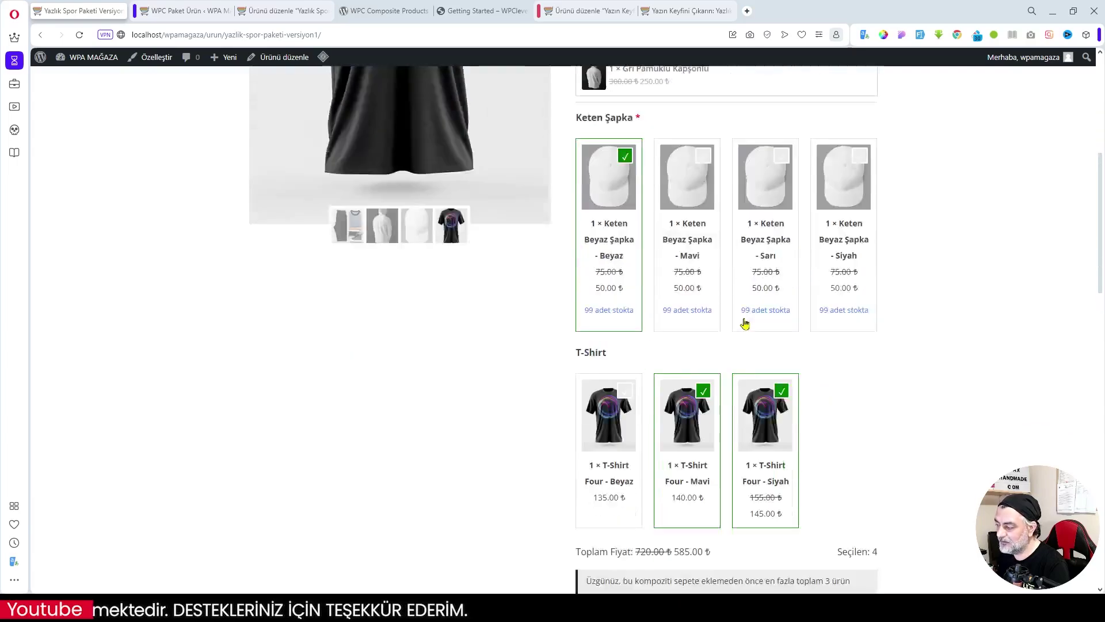
click(703, 306)
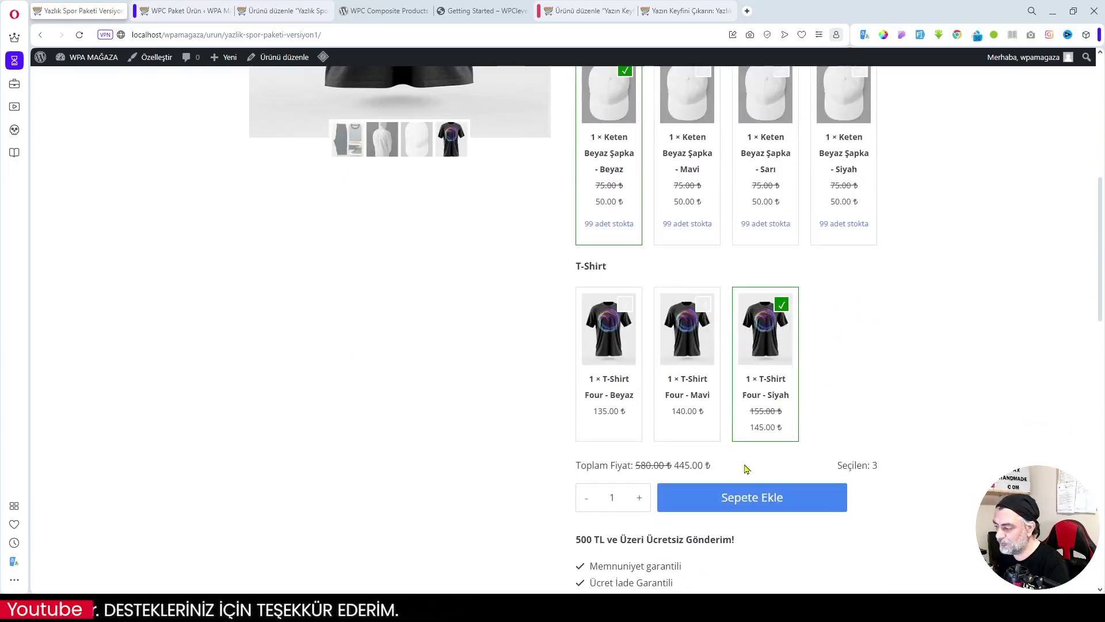
scroll(801, 446, up, 5)
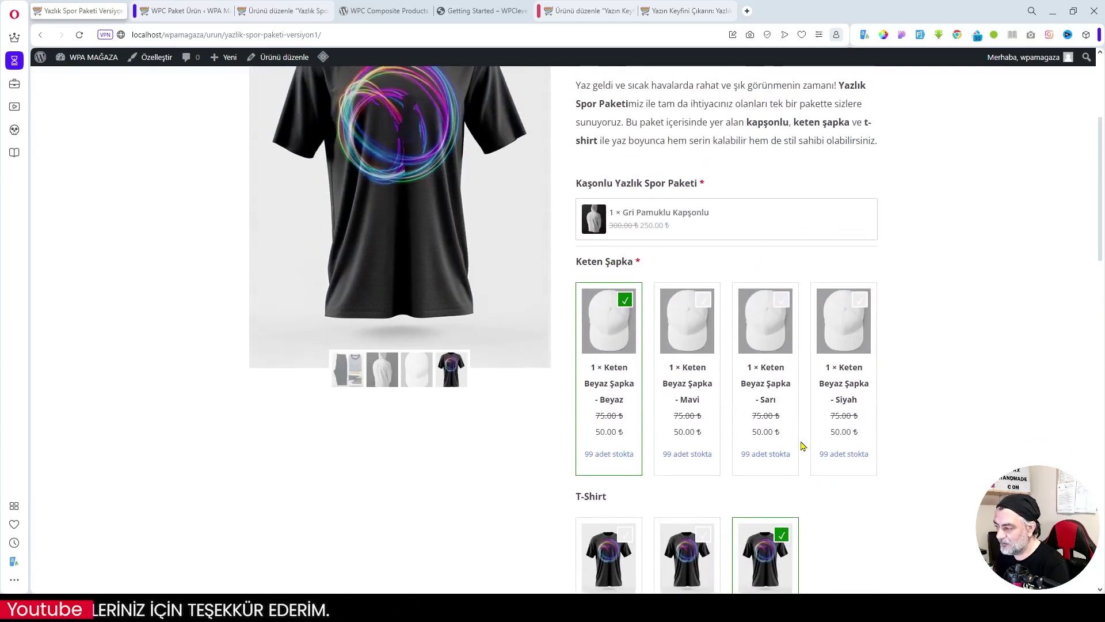
Step: In the product editor, set the package's Görünen fiyatı özelleştir text to "510 TL den başlayan Fiyatlarla" and save the components
scroll(800, 445, down, 3)
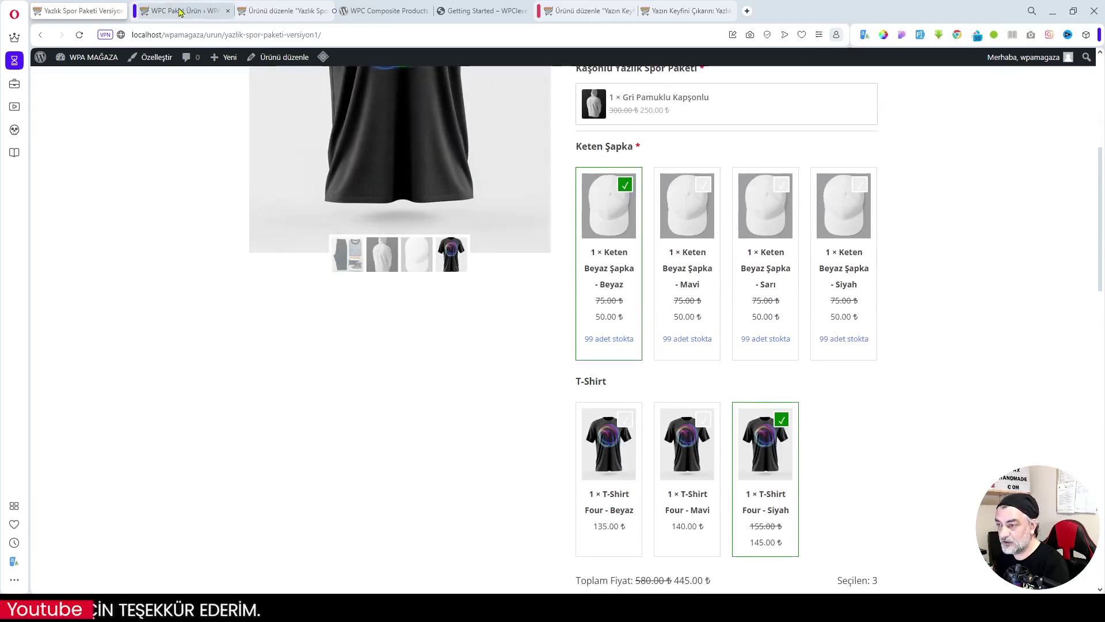
click(274, 16)
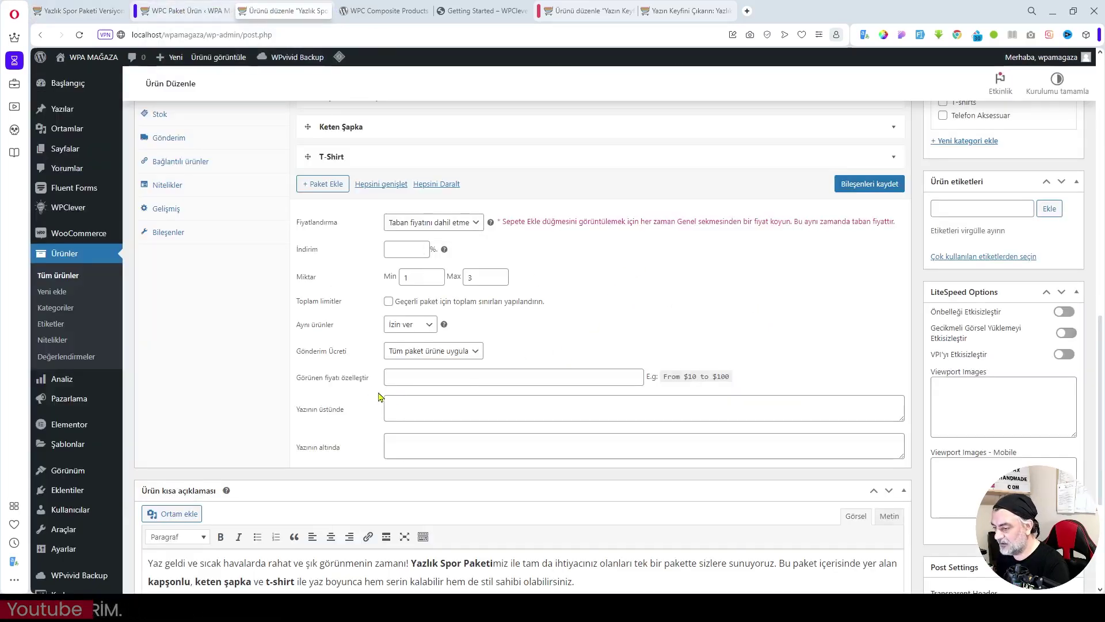
click(436, 379)
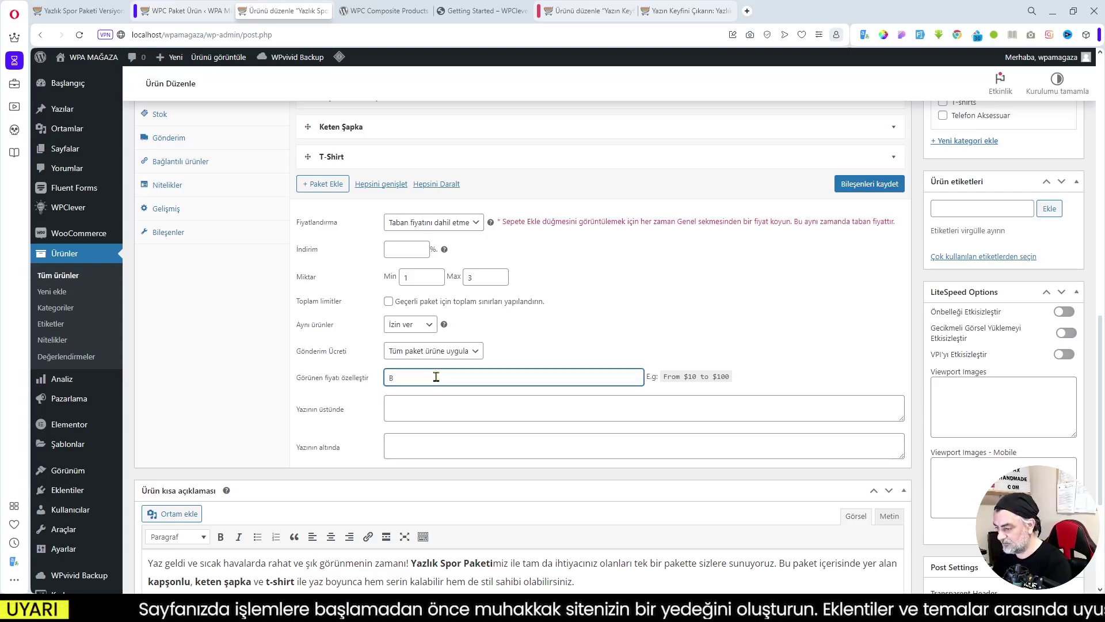
text(5)
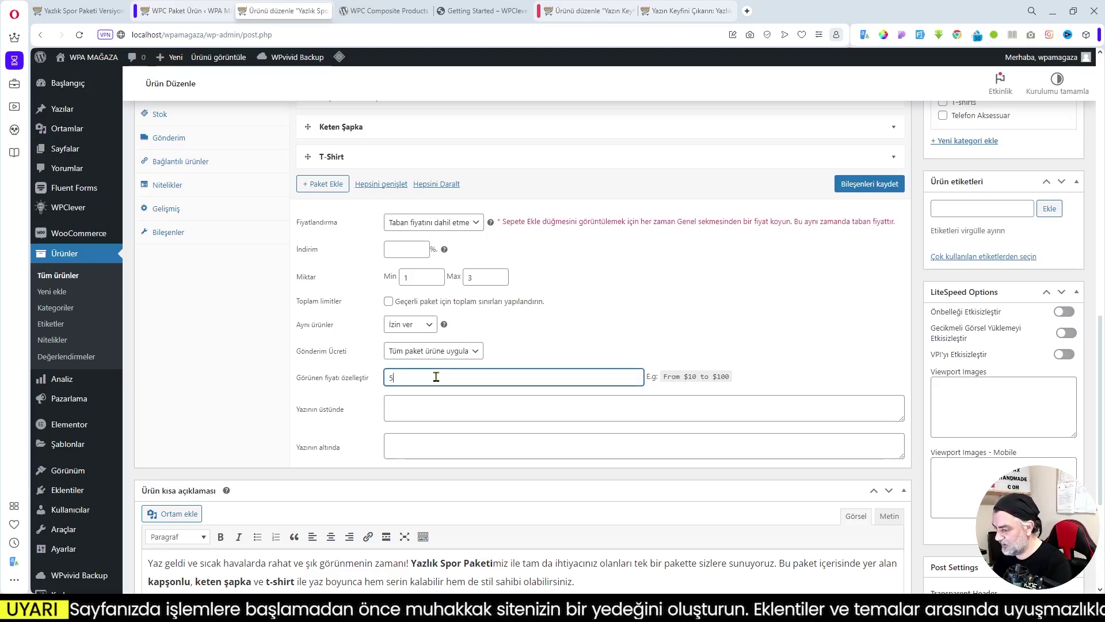
text(10 TL den başlayan F)
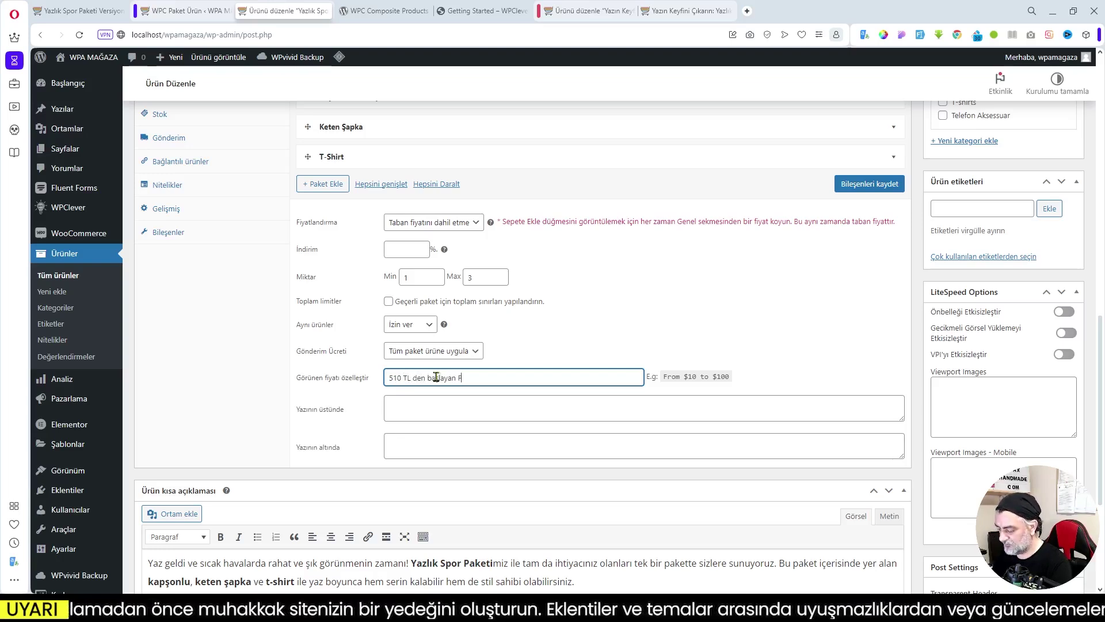
text(iyatlara)
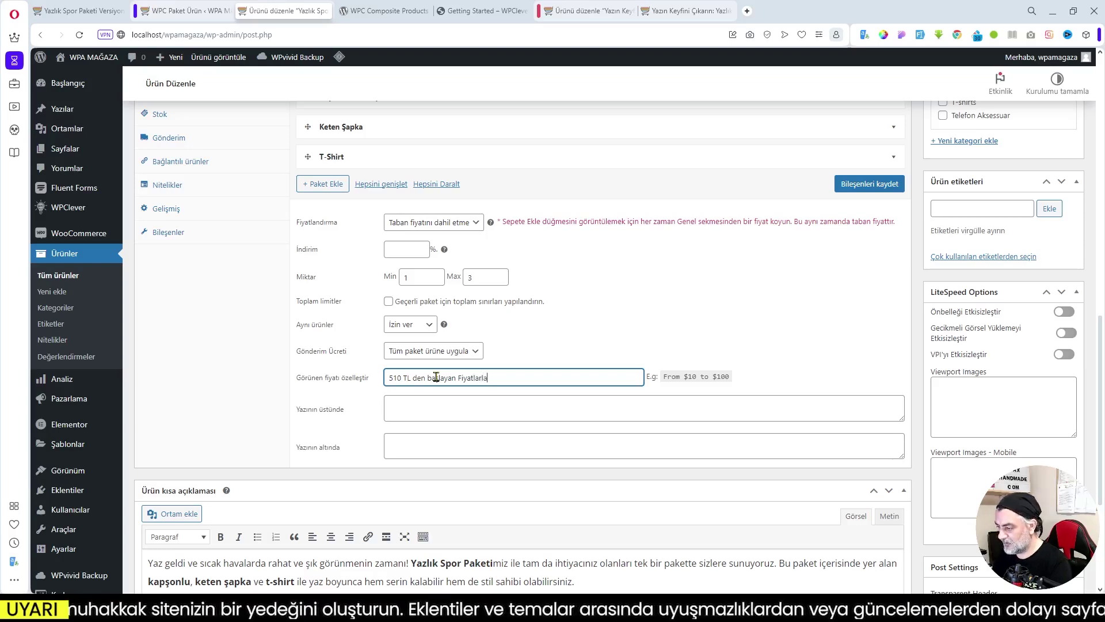
click(870, 185)
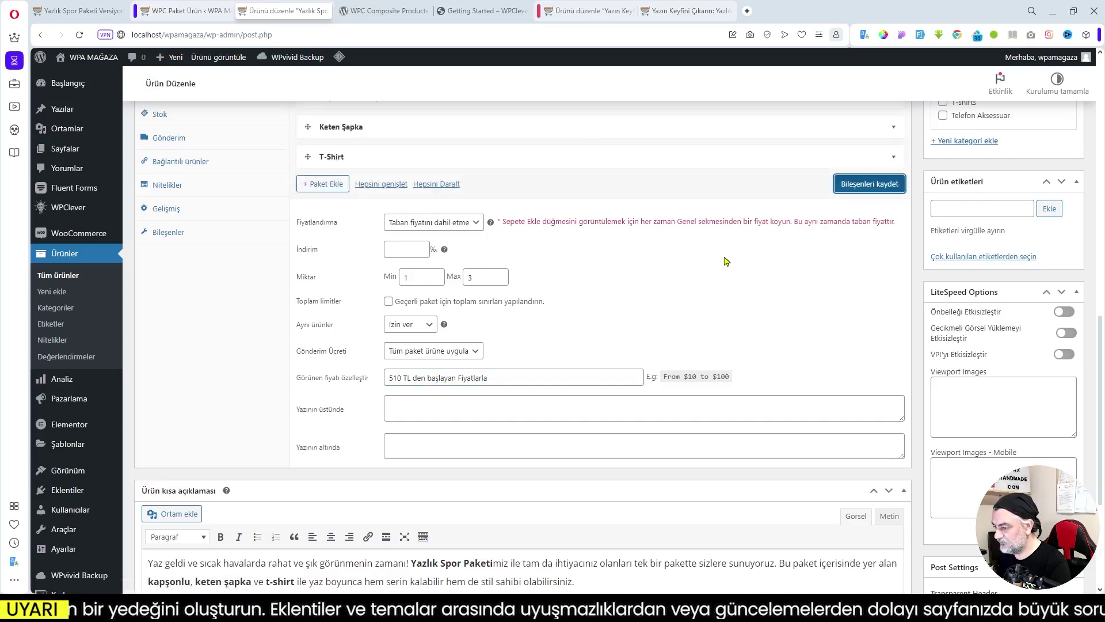
Step: Make the T-Shirt component required by setting Gerekli to Evet, then save the components and update the product
click(378, 190)
scroll(609, 360, down, 10)
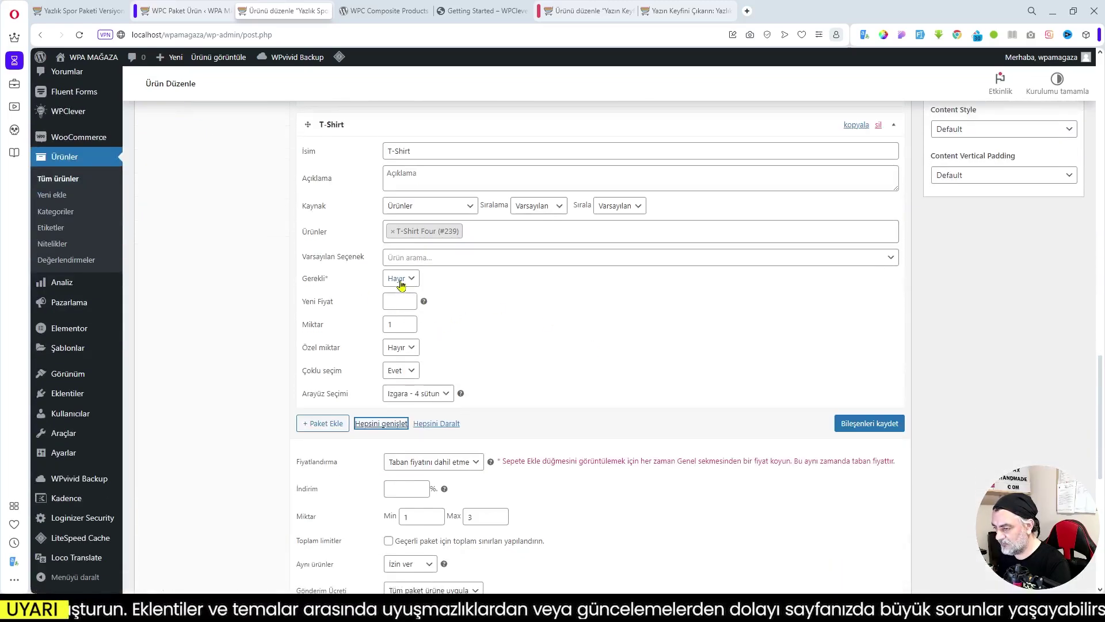
click(401, 281)
click(403, 300)
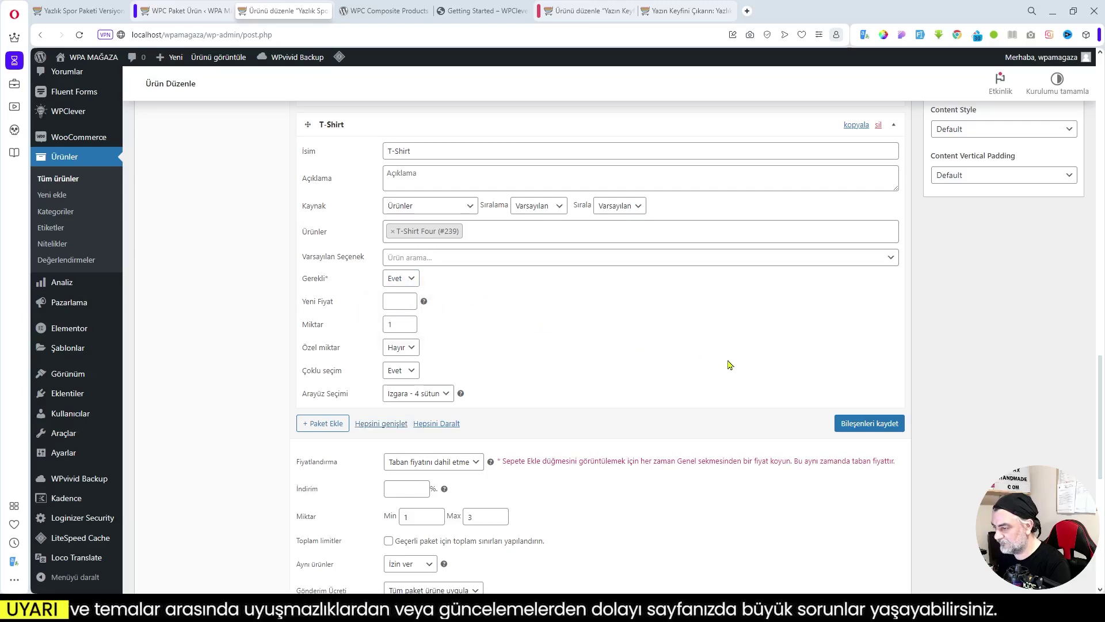
scroll(731, 363, down, 3)
scroll(786, 407, up, 5)
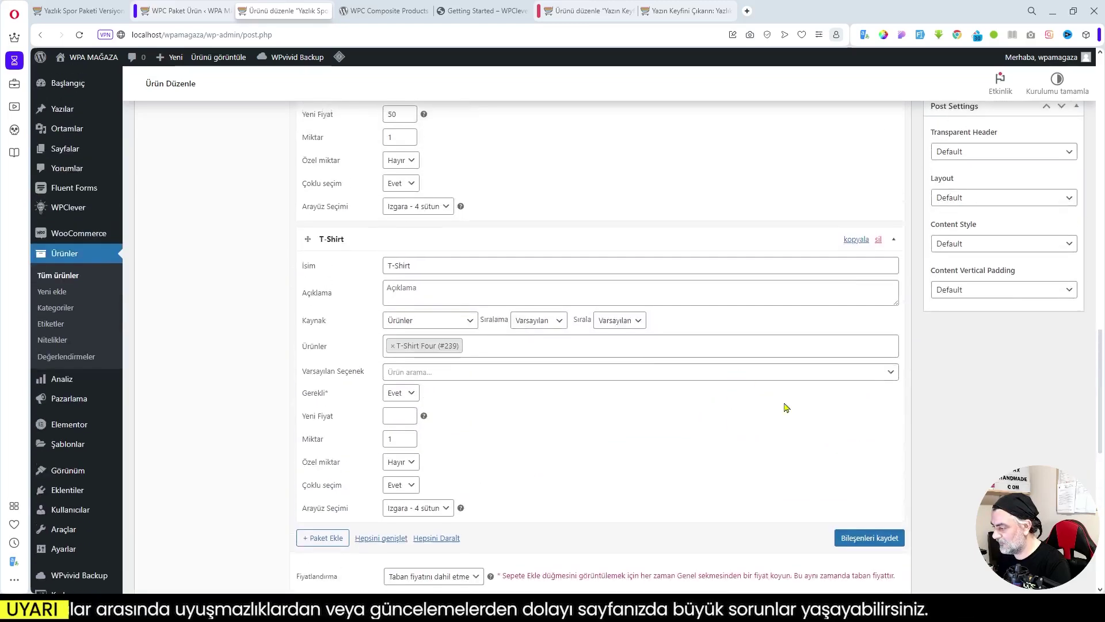
click(870, 538)
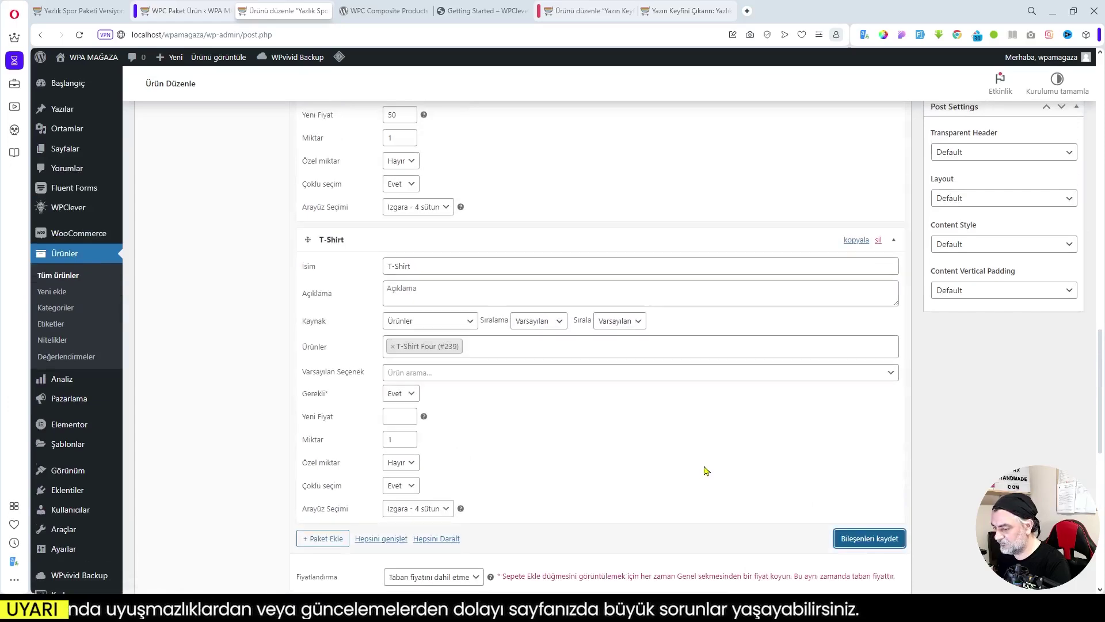
scroll(759, 450, up, 15)
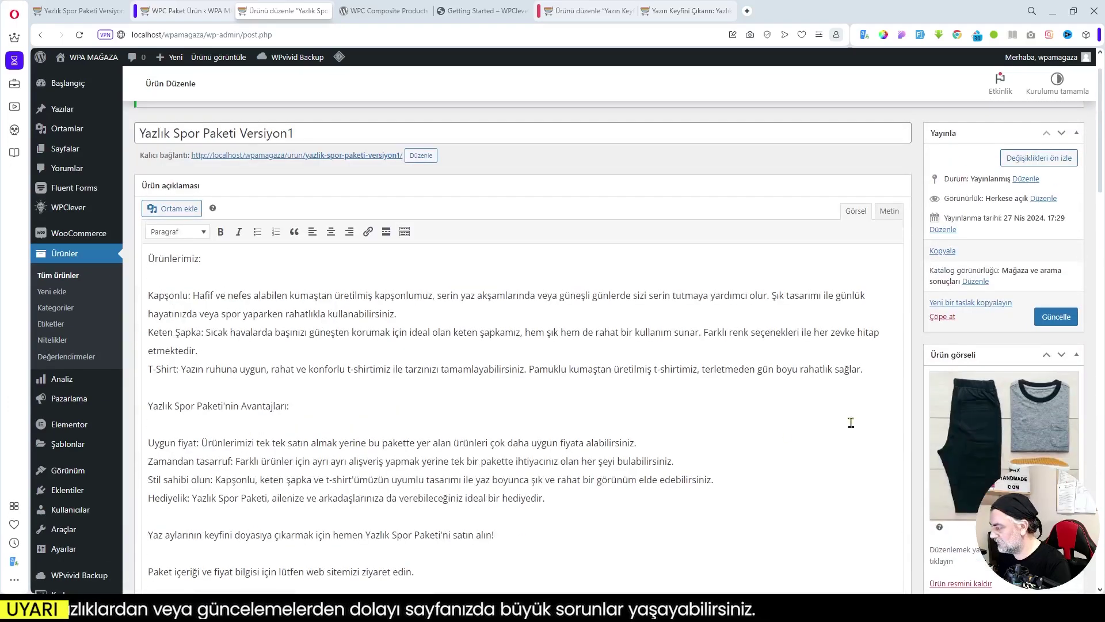
click(1059, 318)
Step: Go to the storefront's Mağaza page and check the custom price text on the Yazlık Spor Paketi Versiyon1 card
click(77, 10)
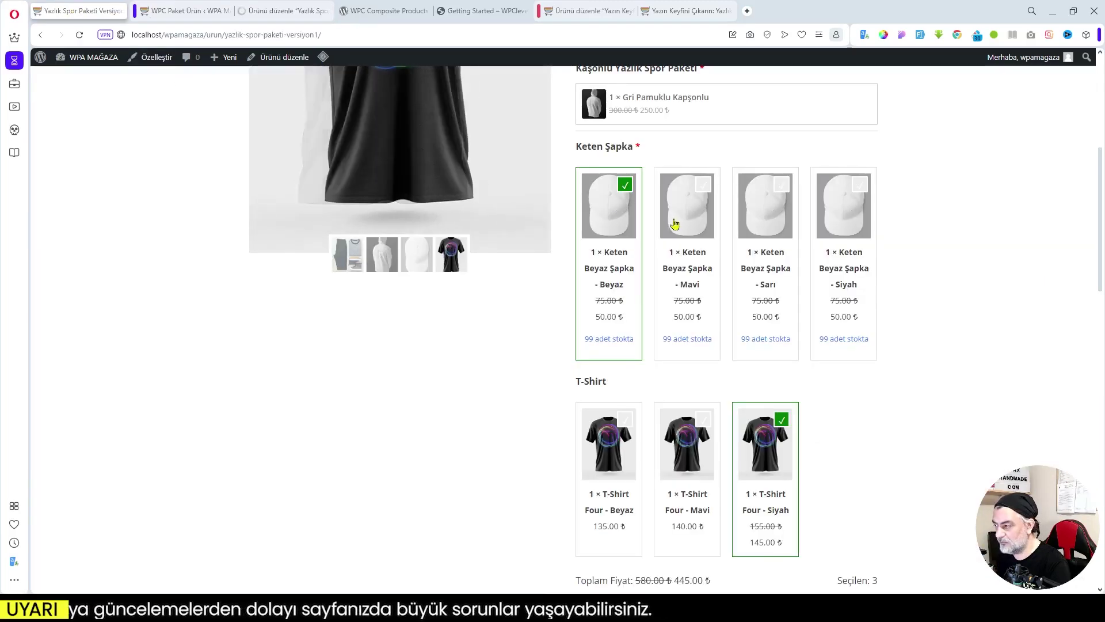
scroll(648, 229, up, 10)
scroll(962, 249, down, 5)
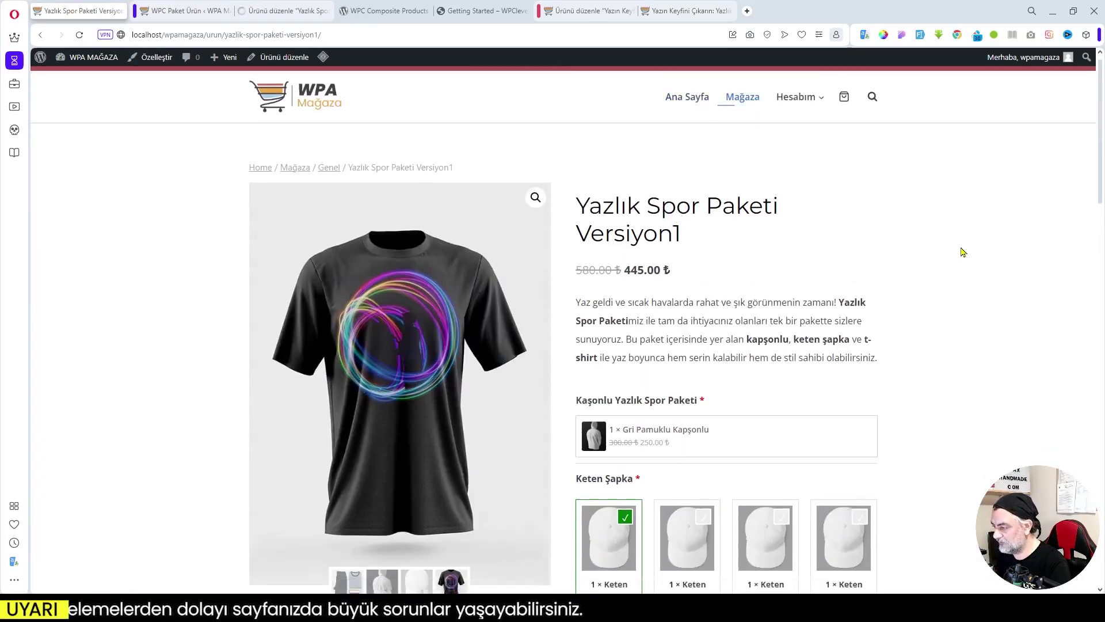
scroll(940, 249, up, 5)
click(743, 110)
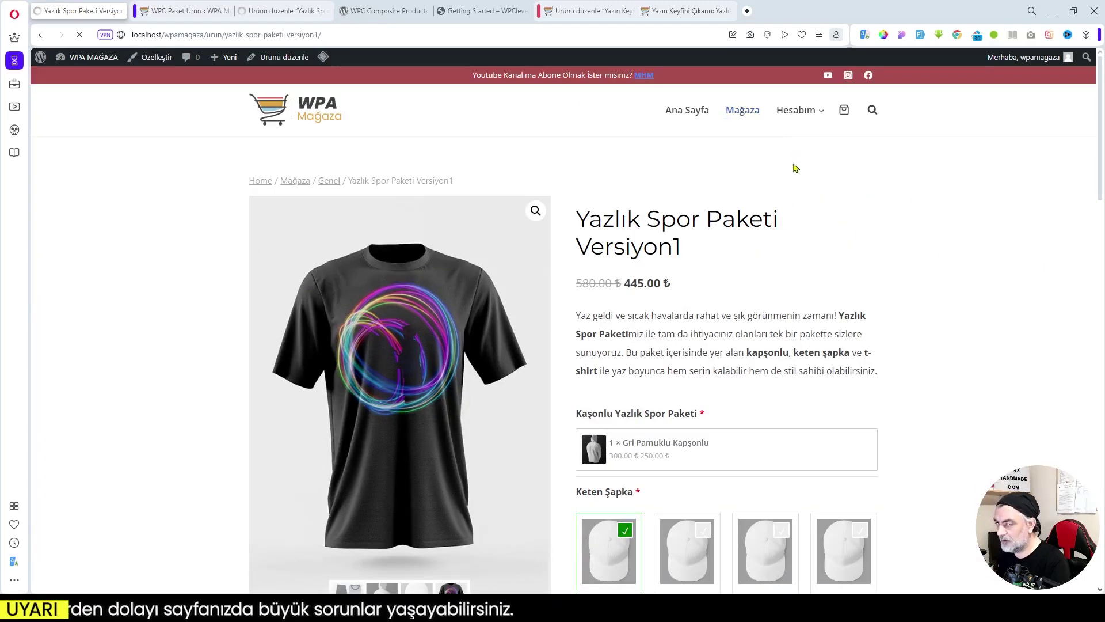
scroll(819, 275, down, 5)
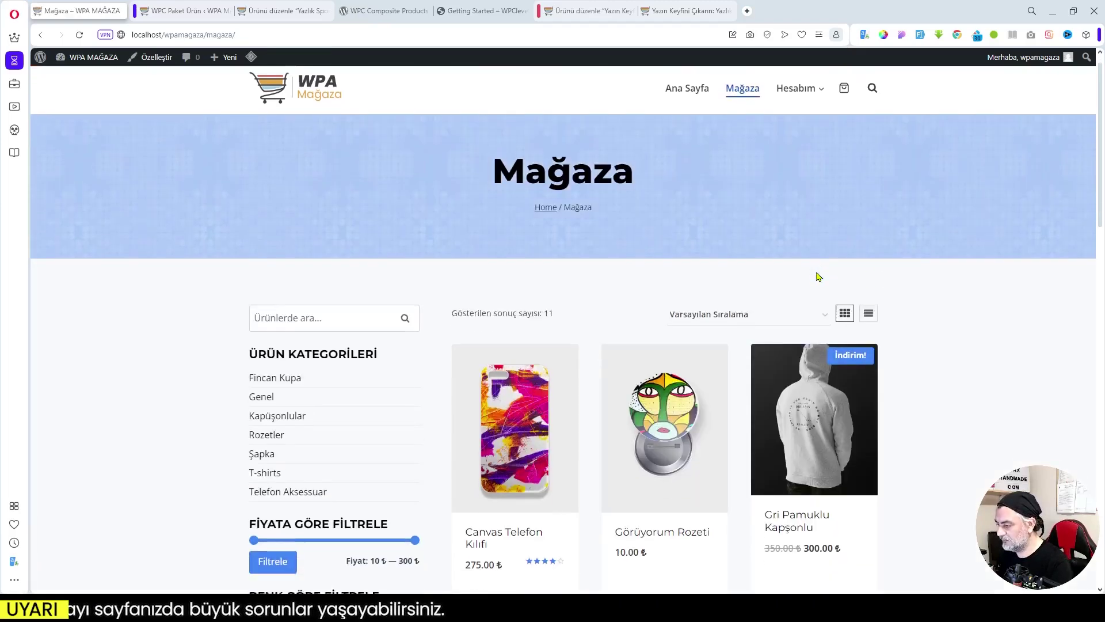
scroll(819, 276, down, 8)
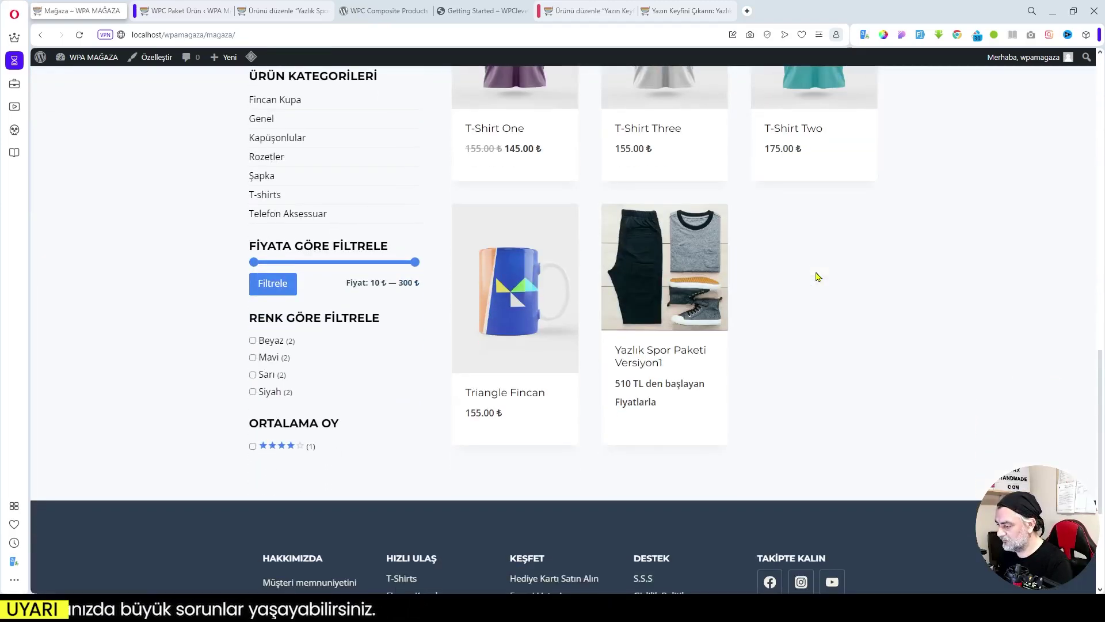
mouse_move(631, 382)
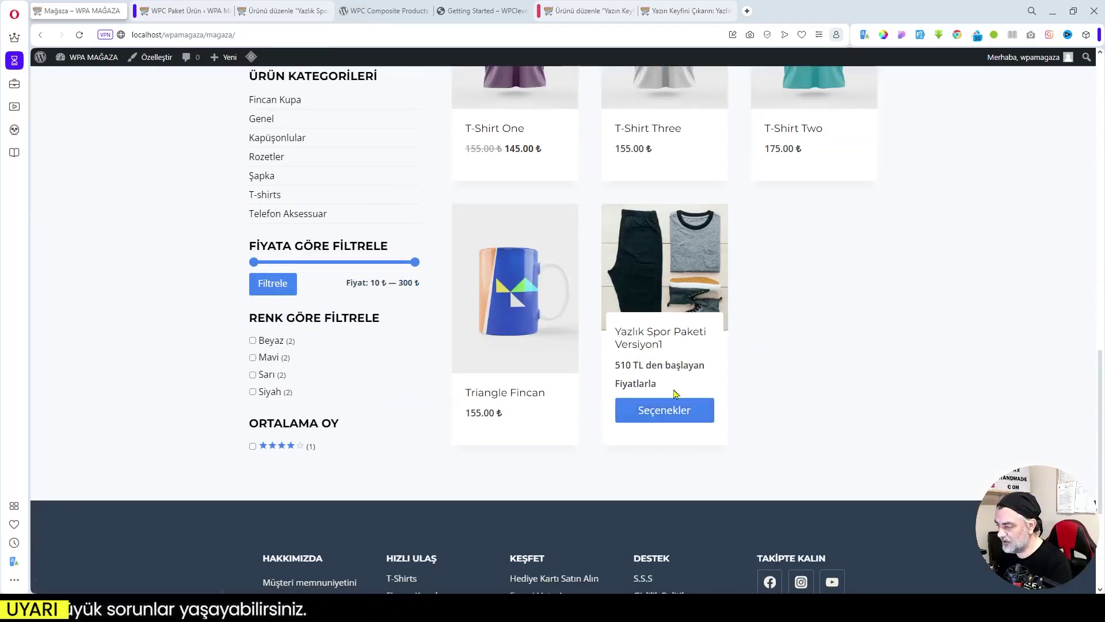
Step: Open the Yazlık Spor Paketi Versiyon1 product page and select Keten Beyaz Şapka - Mavi and Beyaz for the Keten Şapka component
click(663, 415)
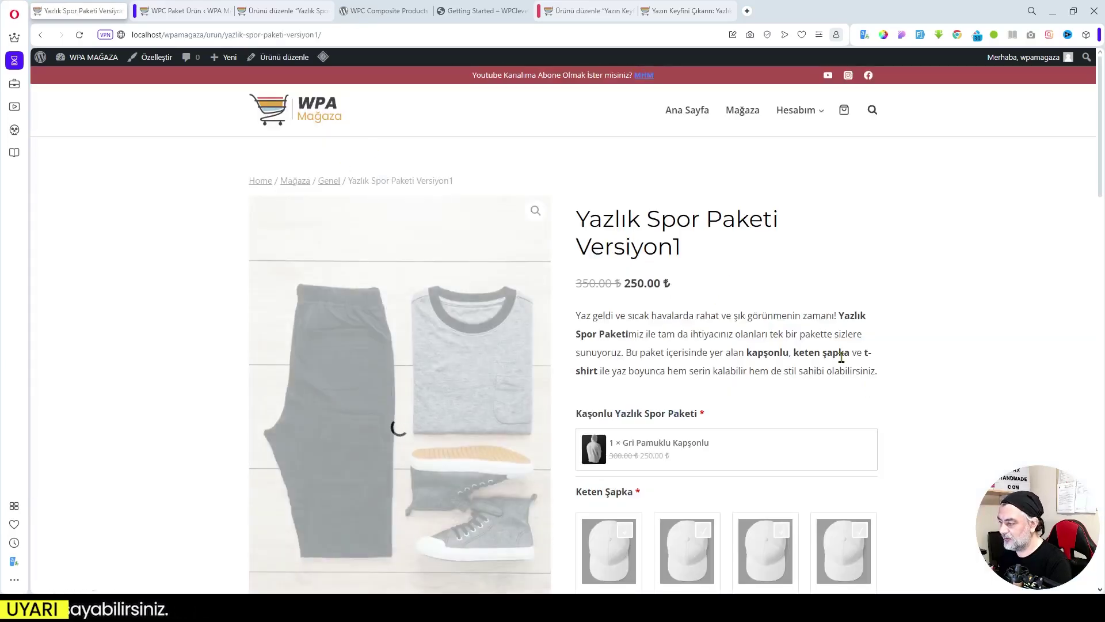
scroll(771, 316, down, 3)
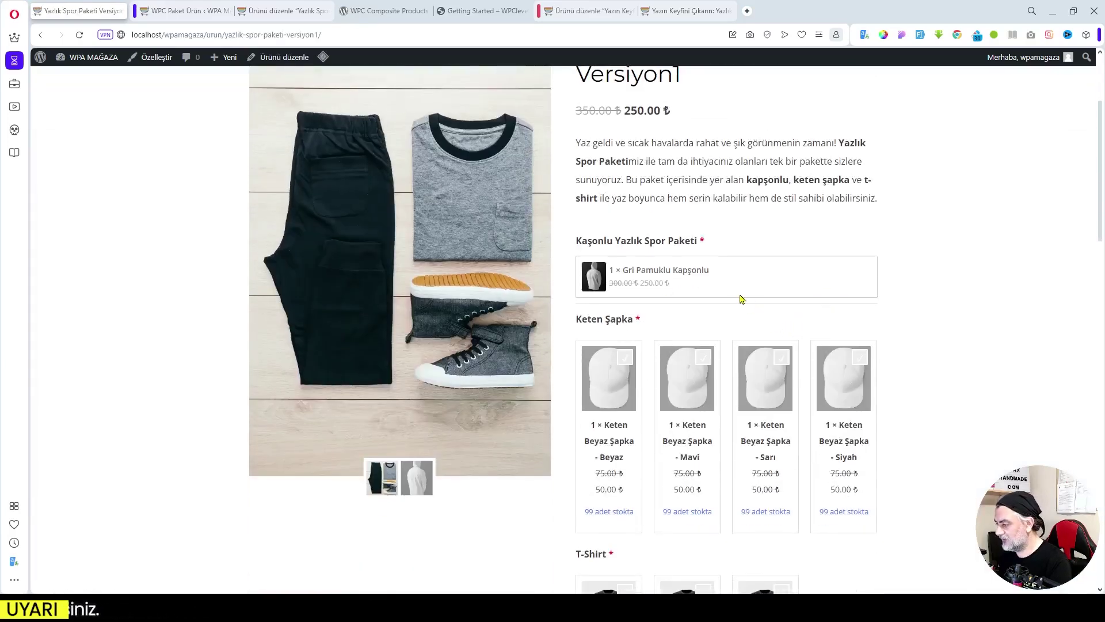
scroll(743, 298, down, 2)
click(696, 282)
click(616, 286)
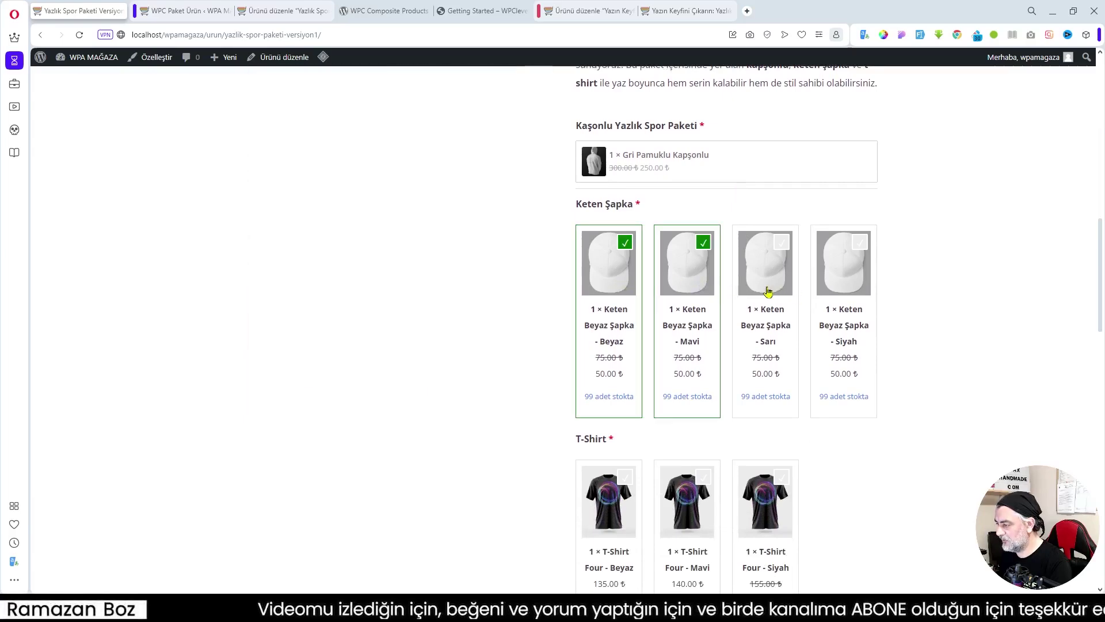
scroll(776, 291, down, 6)
scroll(779, 291, up, 3)
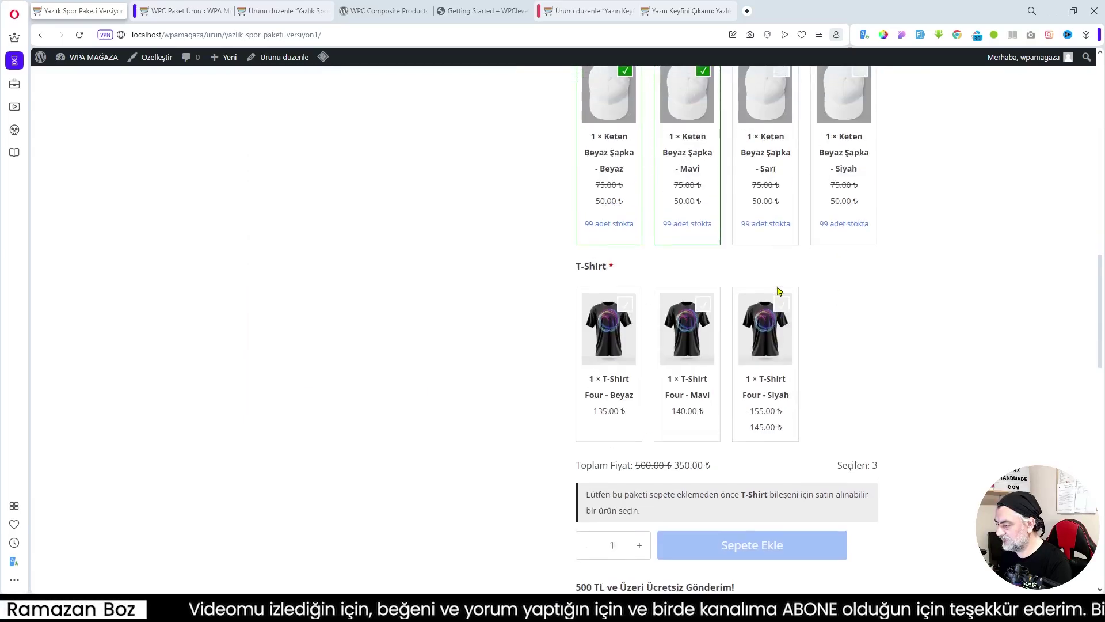
scroll(724, 388, up, 3)
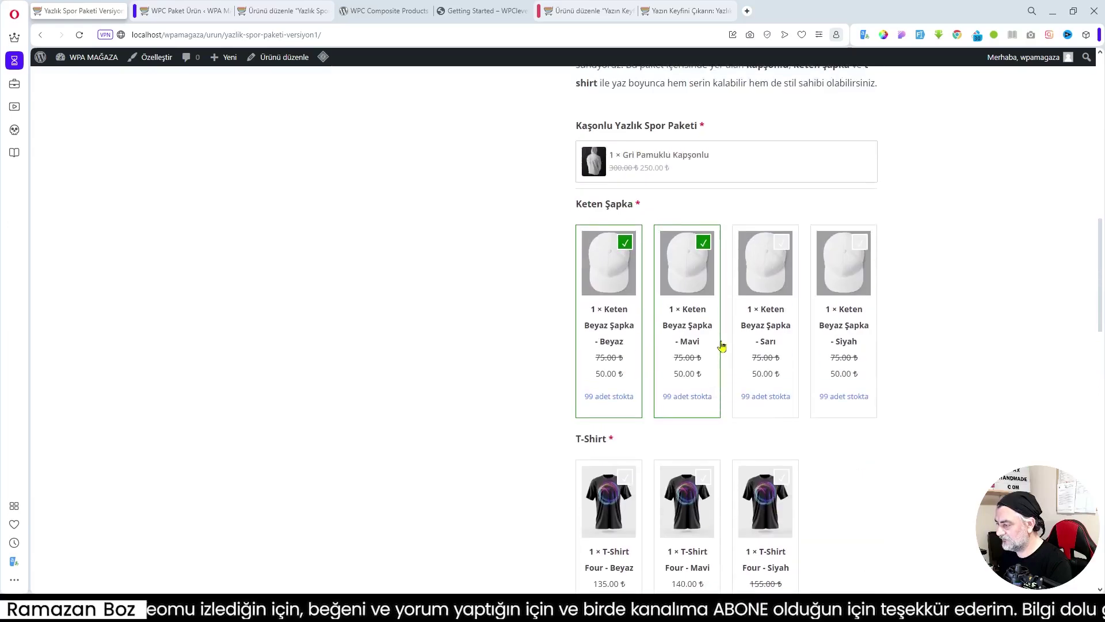
Step: Add T-Shirt Four - Beyaz to the package and deselect Keten Beyaz Şapka - Mavi
scroll(723, 346, down, 2)
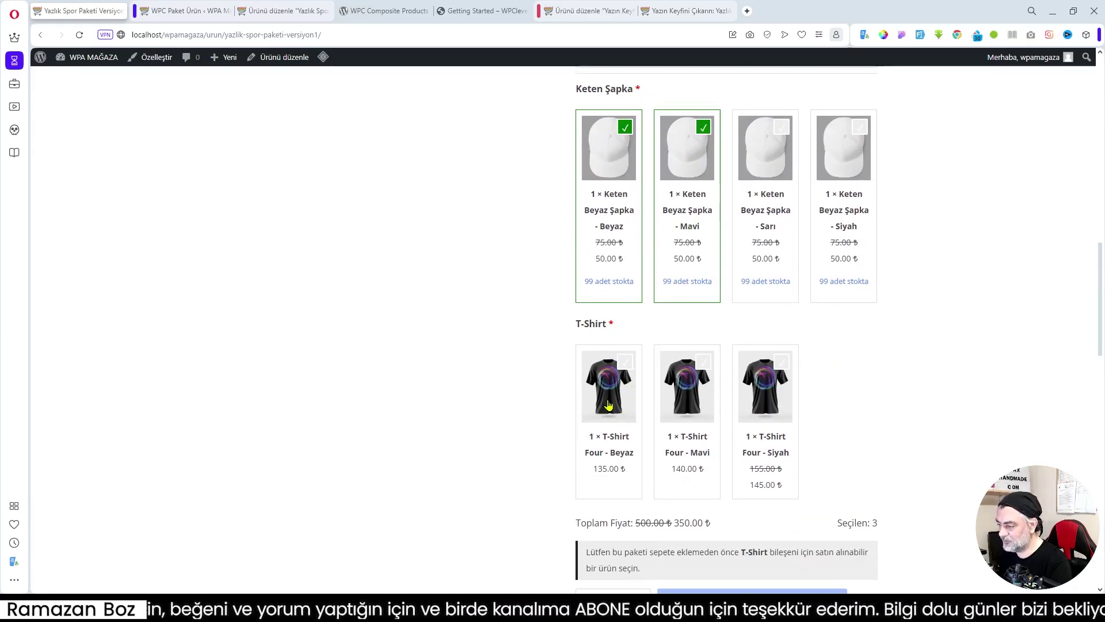
click(632, 387)
scroll(821, 407, down, 1)
scroll(820, 407, down, 1)
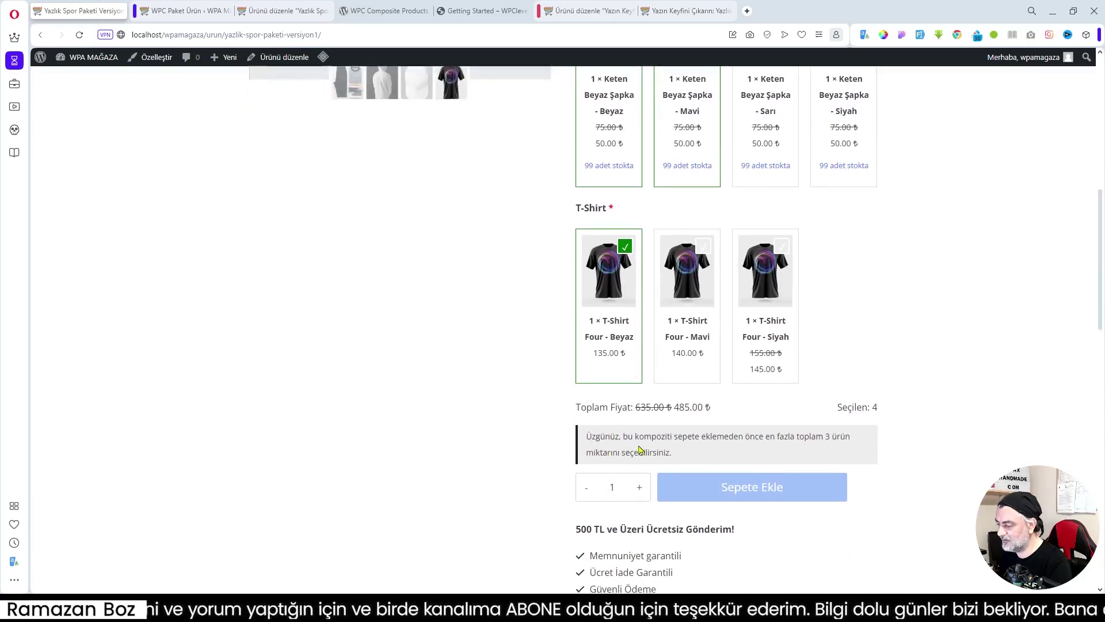
scroll(734, 395, up, 5)
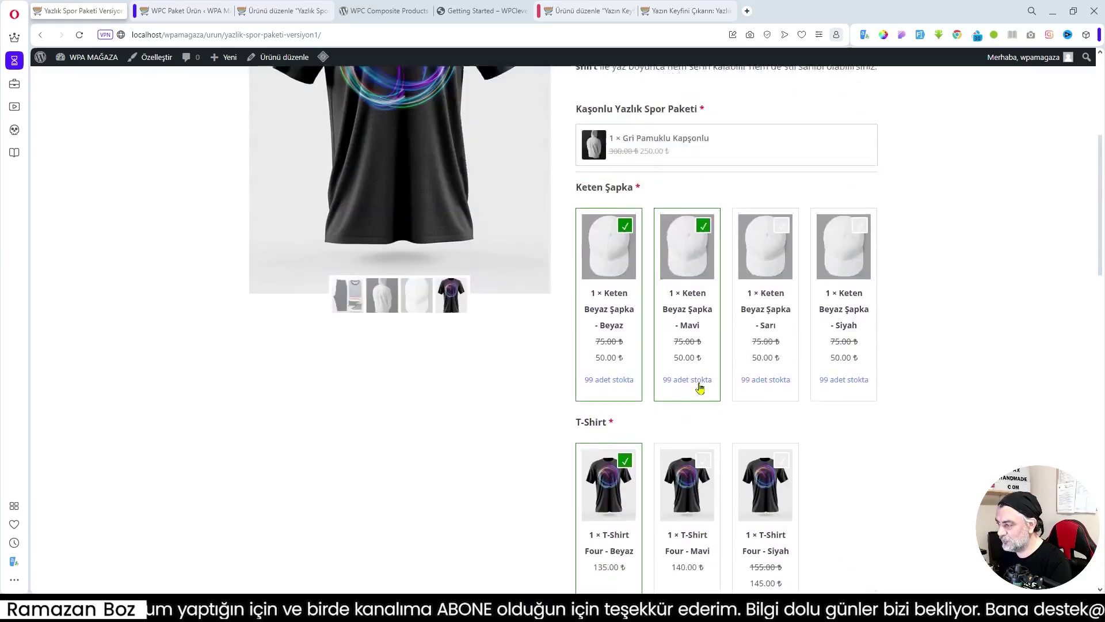
scroll(674, 224, down, 1)
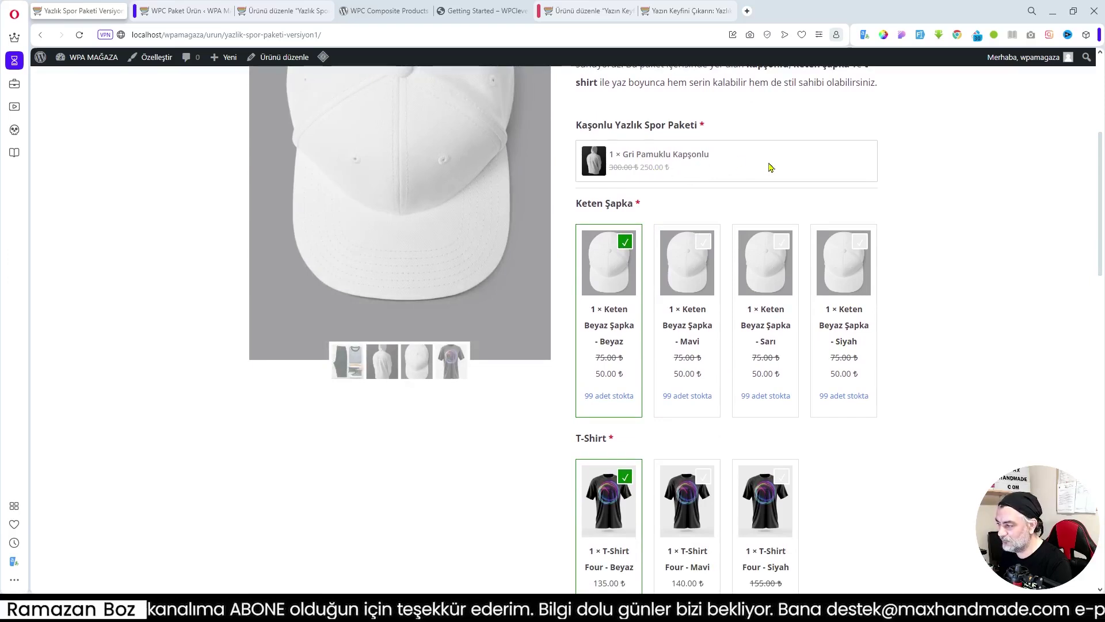
Step: Try adding T-Shirt Four - Mavi alongside T-Shirt Four - Beyaz, then deselect it
scroll(771, 167, down, 3)
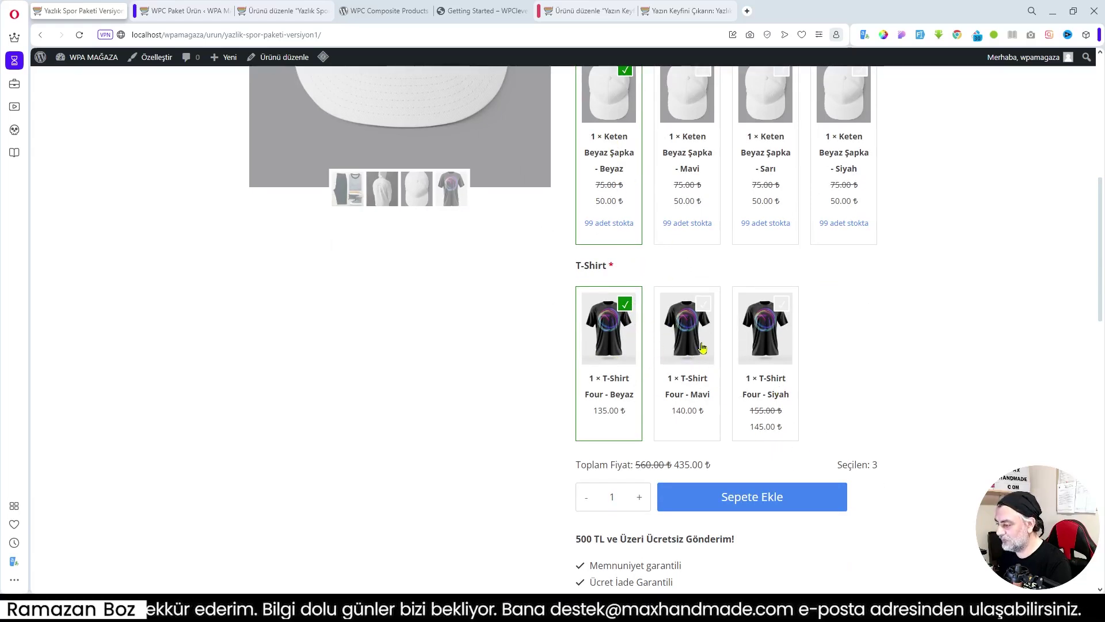
click(703, 314)
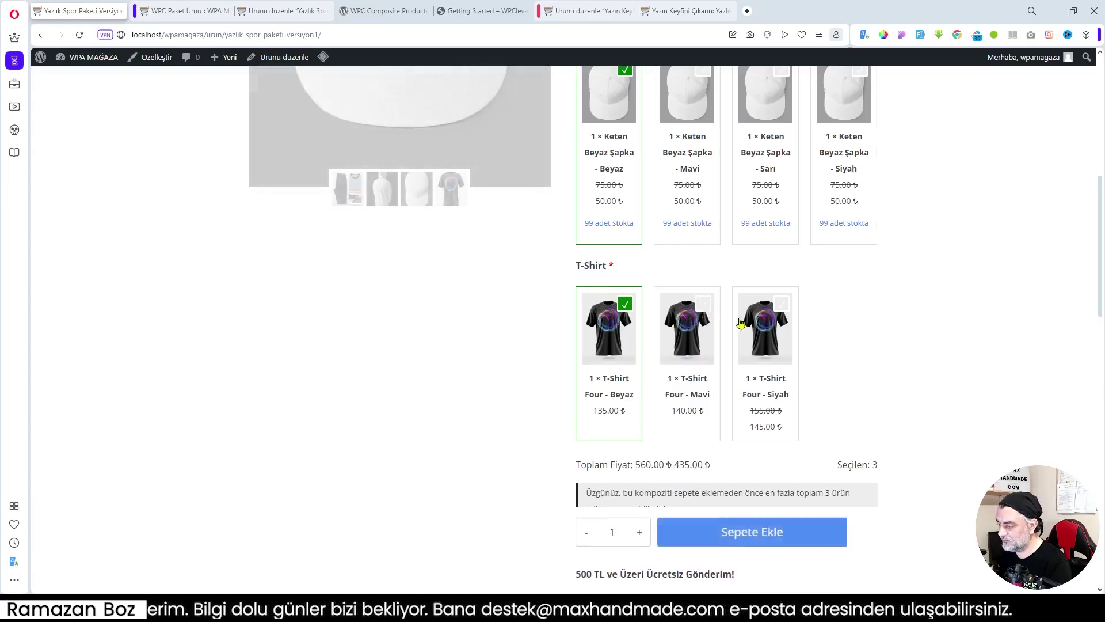
scroll(741, 322, down, 4)
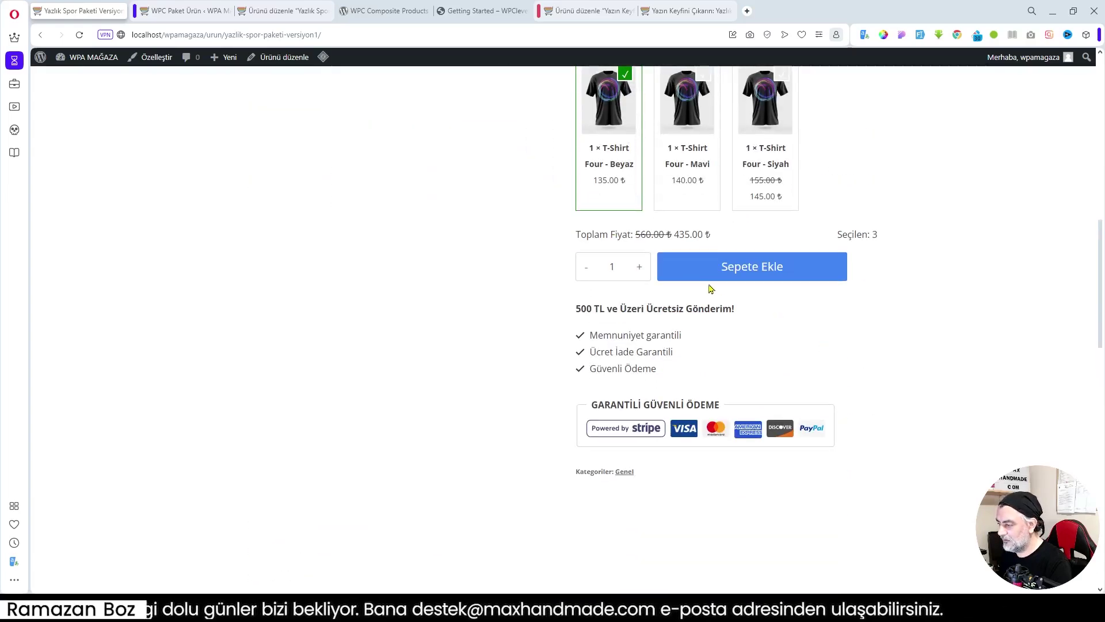
Step: Add the configured package to the cart and open the cart to review its items and totals
scroll(720, 294, up, 4)
click(746, 504)
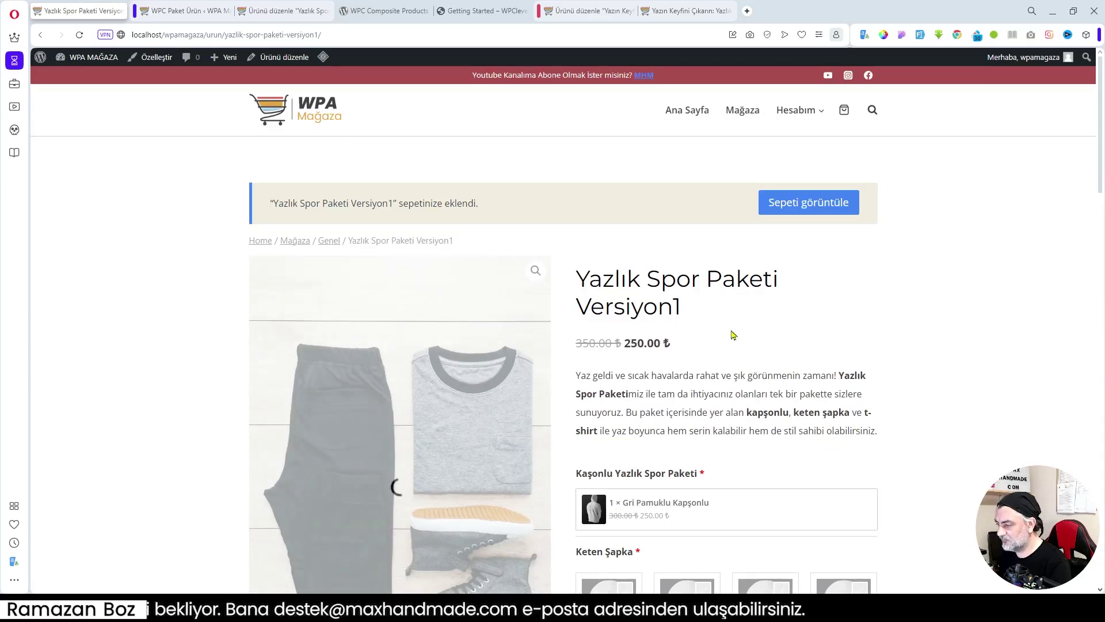
click(813, 214)
scroll(840, 328, down, 4)
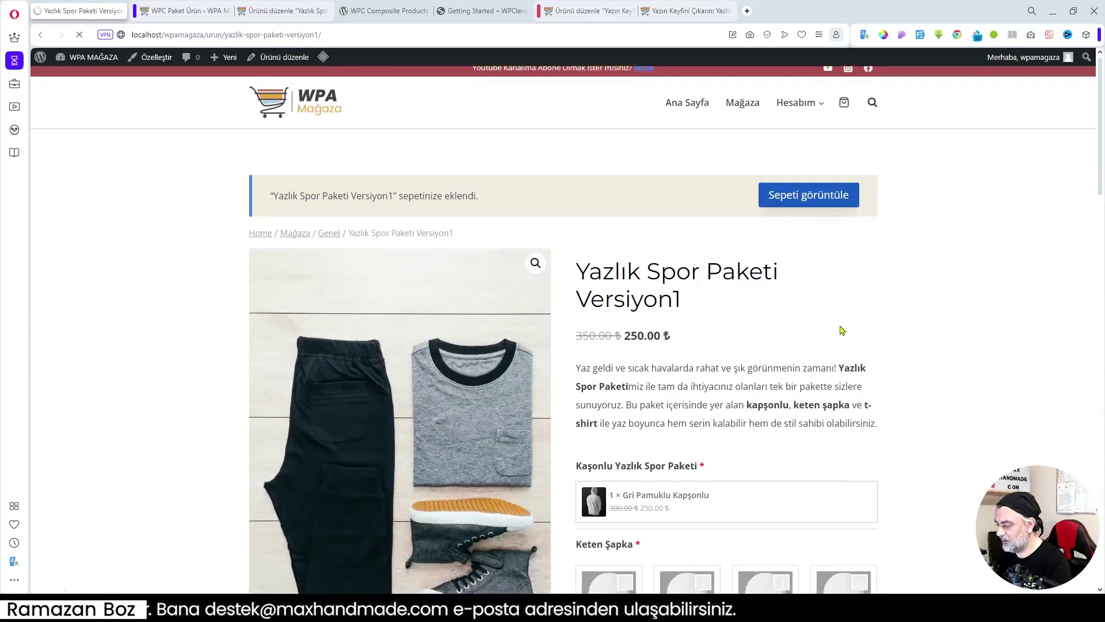
scroll(829, 323, down, 3)
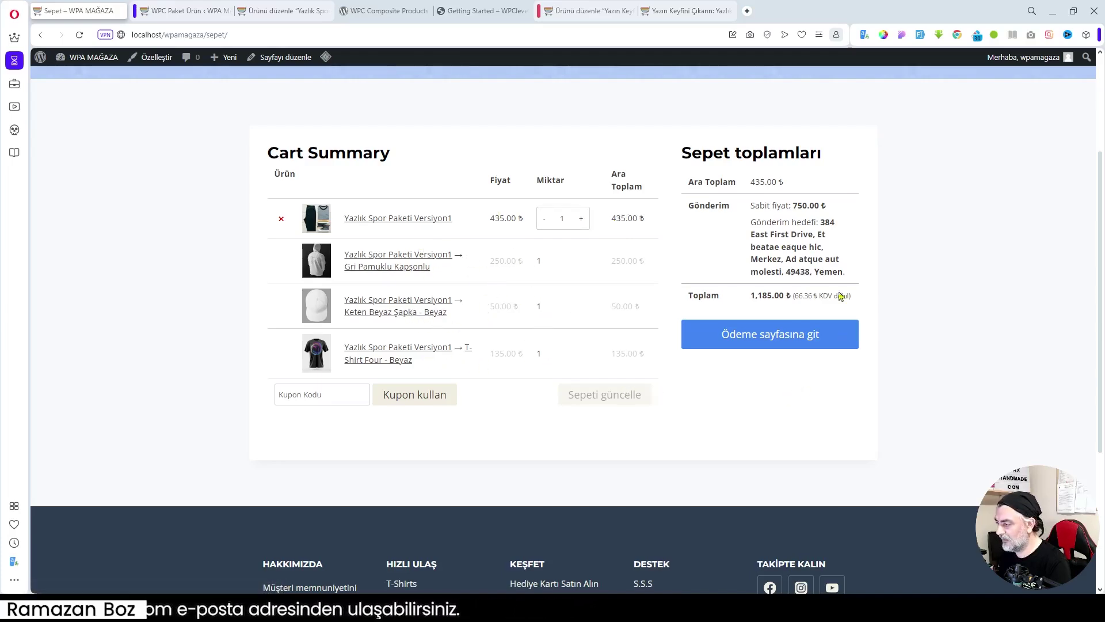
scroll(605, 249, up, 3)
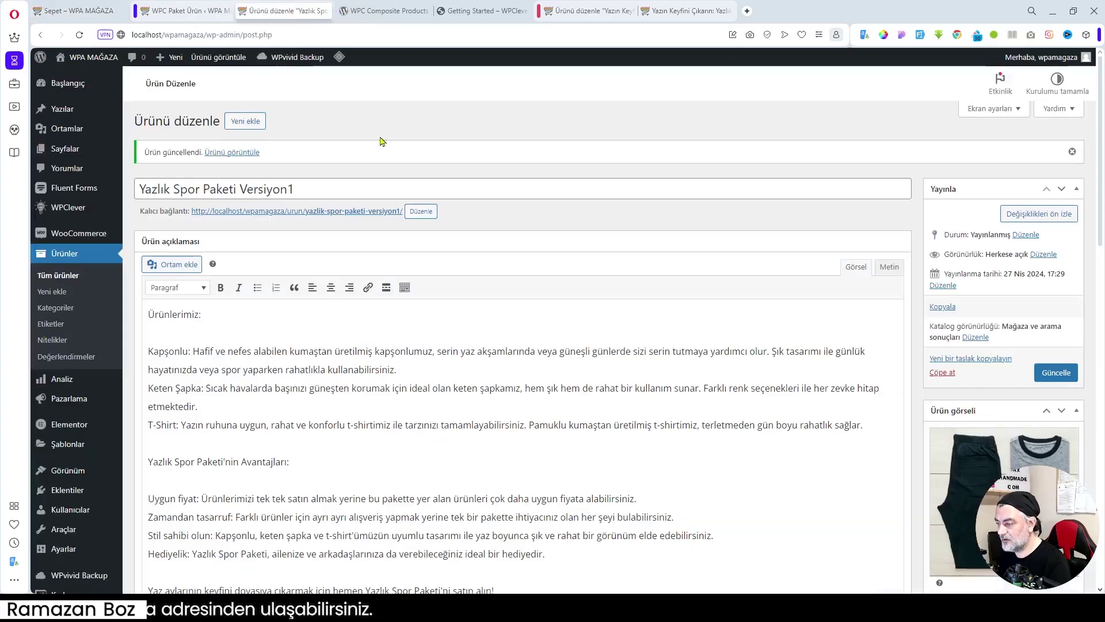
Step: Compare the empty text-above and text-below settings with the promotional texts around the components on the live Yazlık Spor Paketi product page
click(288, 10)
scroll(597, 353, down, 10)
scroll(597, 353, down, 10)
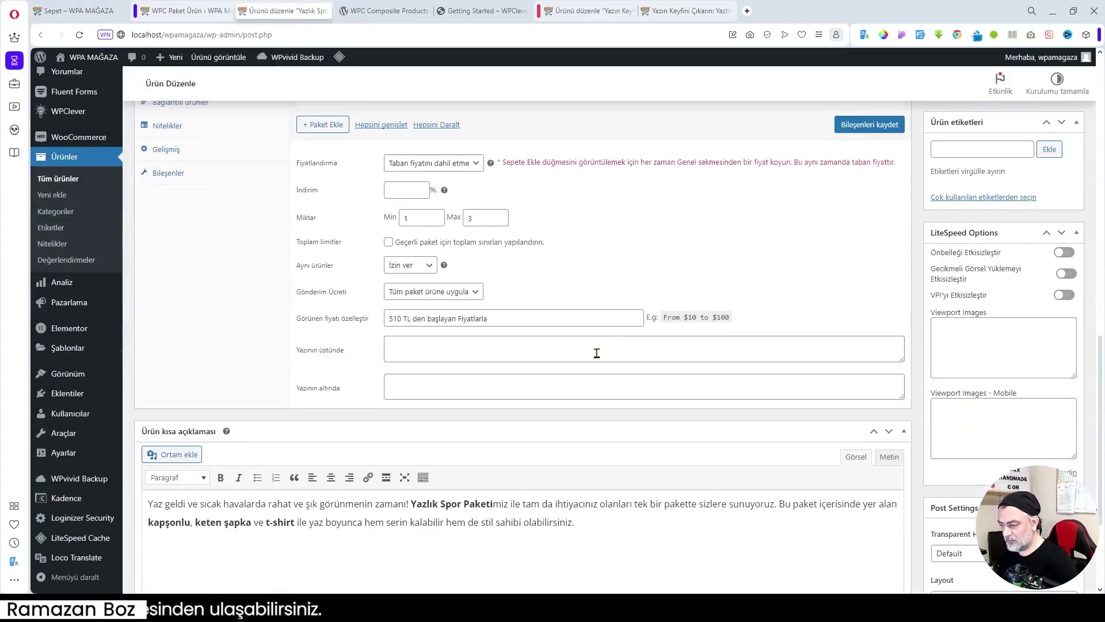
scroll(443, 343, up, 3)
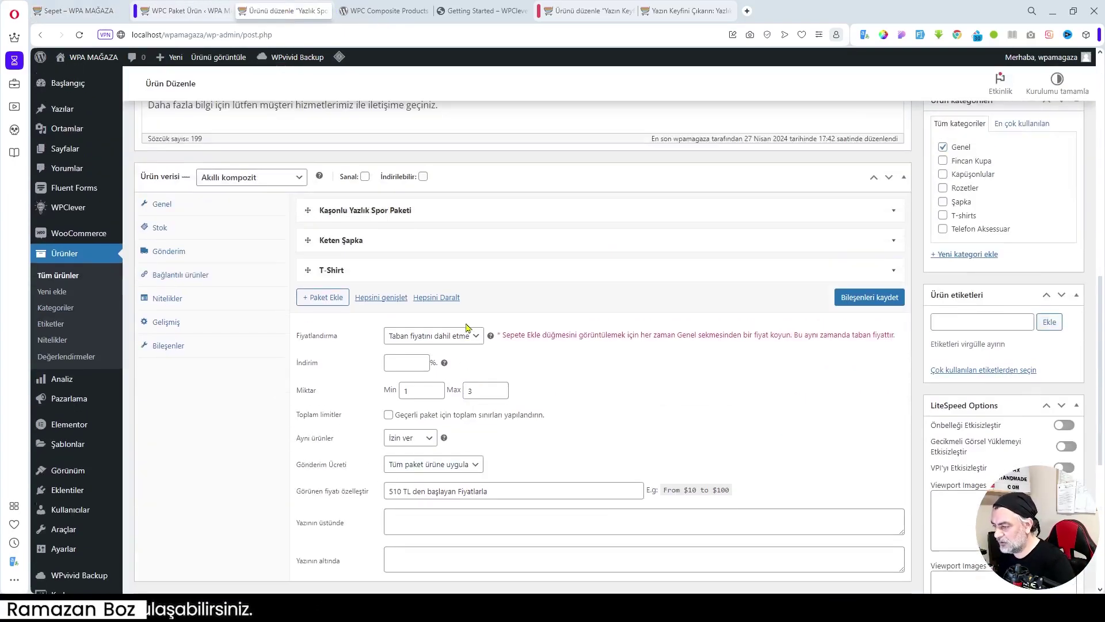
scroll(353, 426, down, 2)
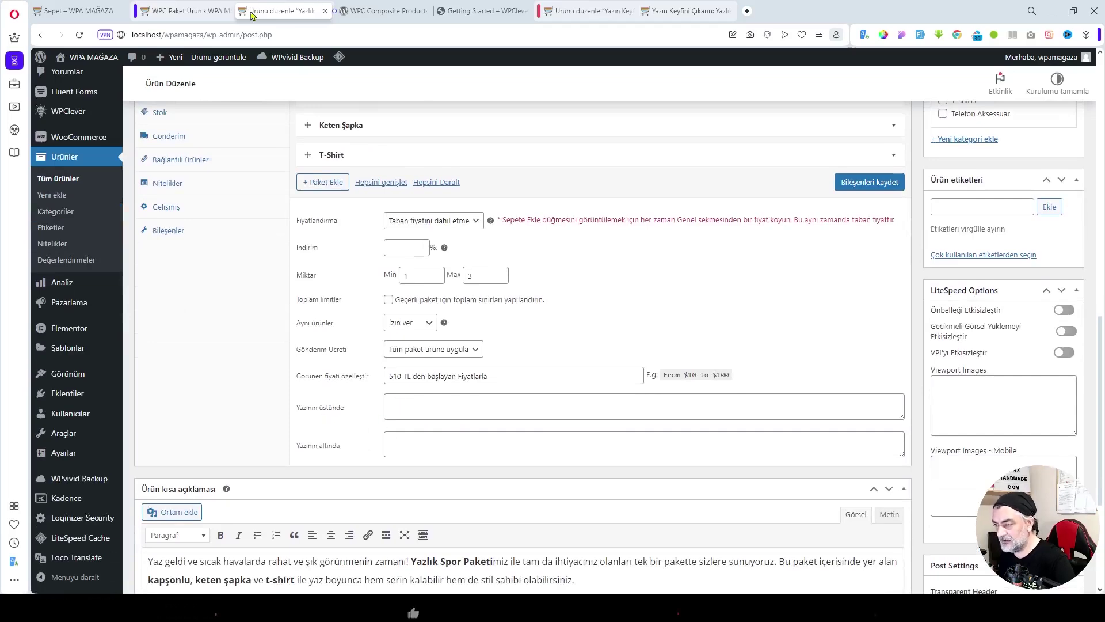
click(685, 11)
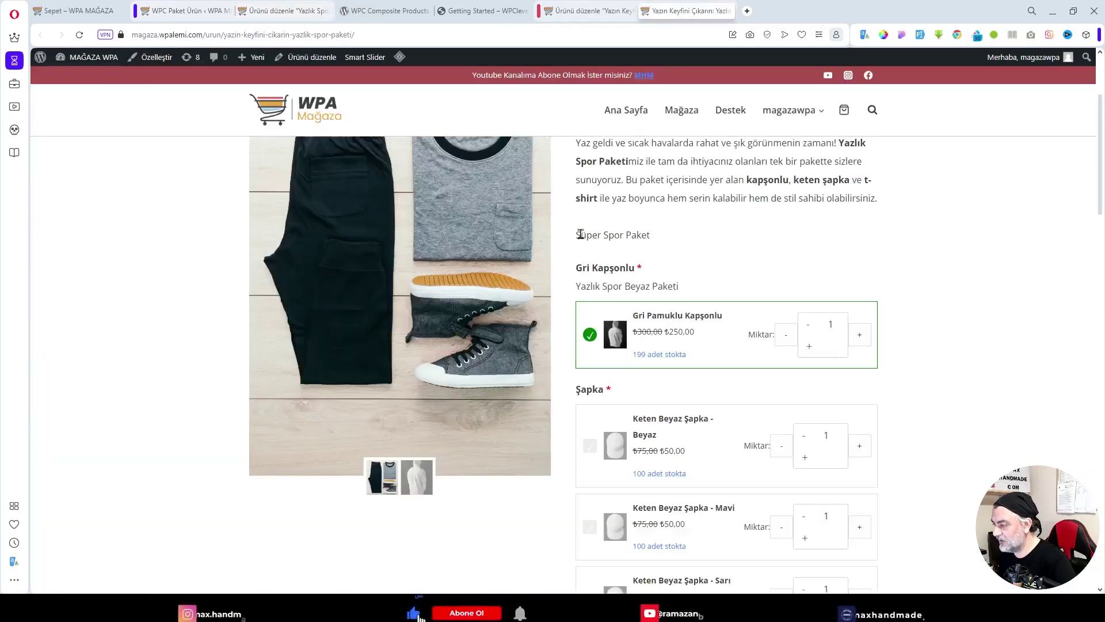
drag(577, 235, 645, 234)
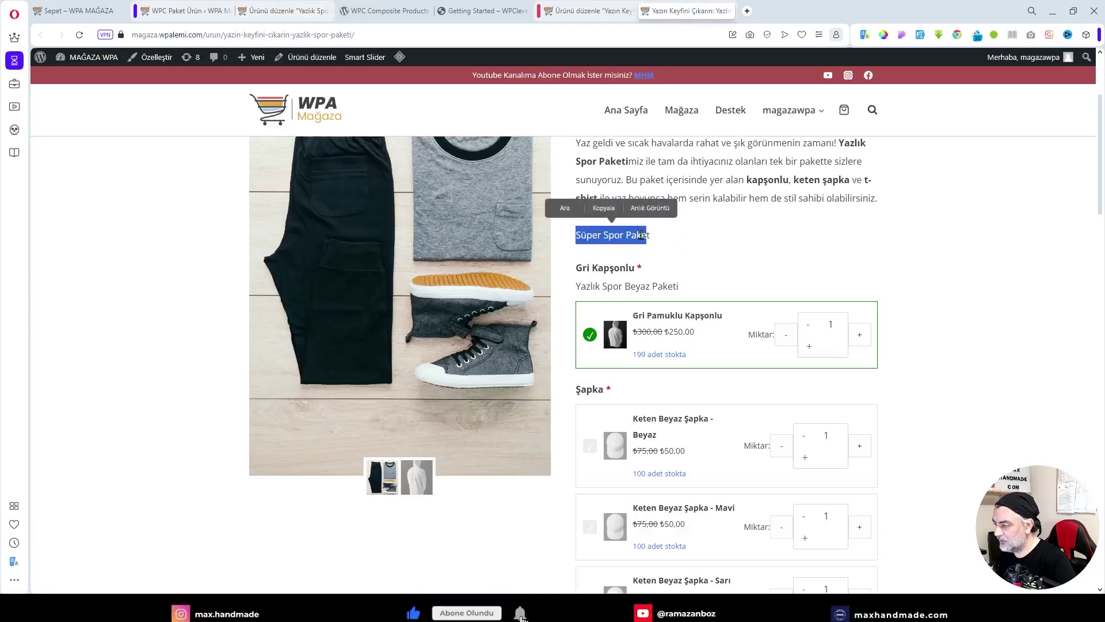
scroll(644, 235, down, 15)
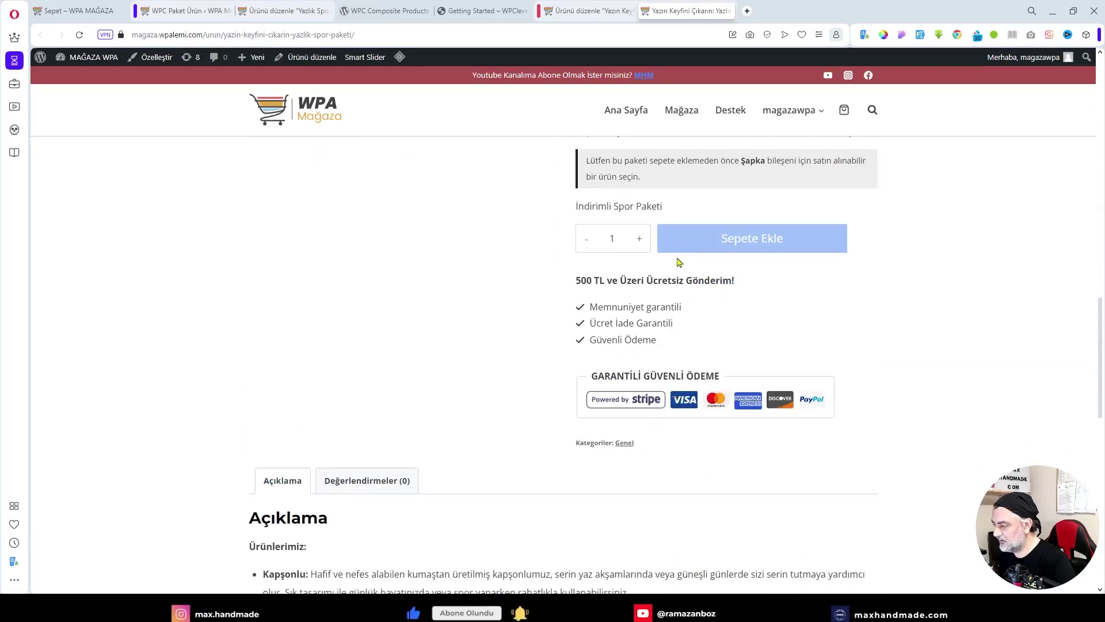
drag(676, 322, 589, 321)
click(282, 10)
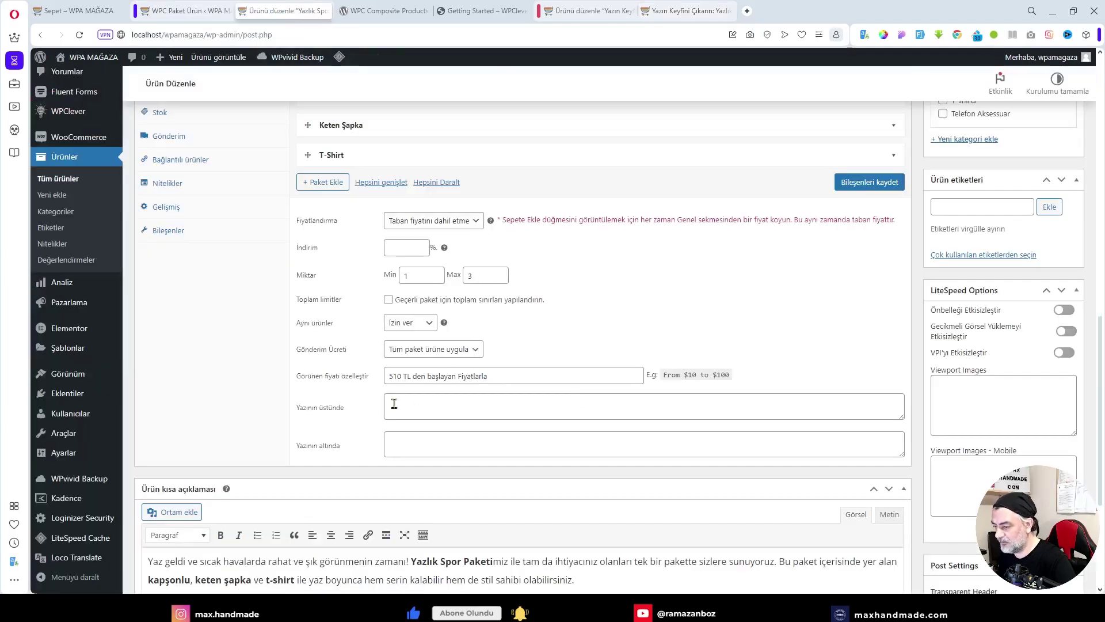
click(425, 441)
Step: Enable total limits (Toplam limitler) for the composite product and set the minimum to 510, leaving the maximum empty
scroll(426, 441, up, 3)
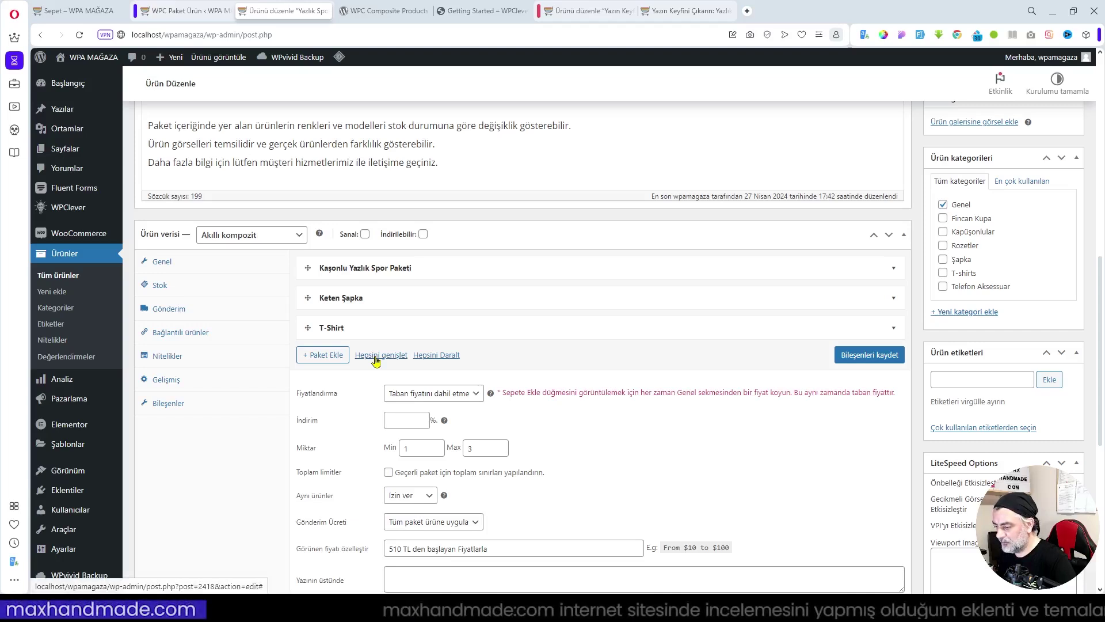
click(389, 473)
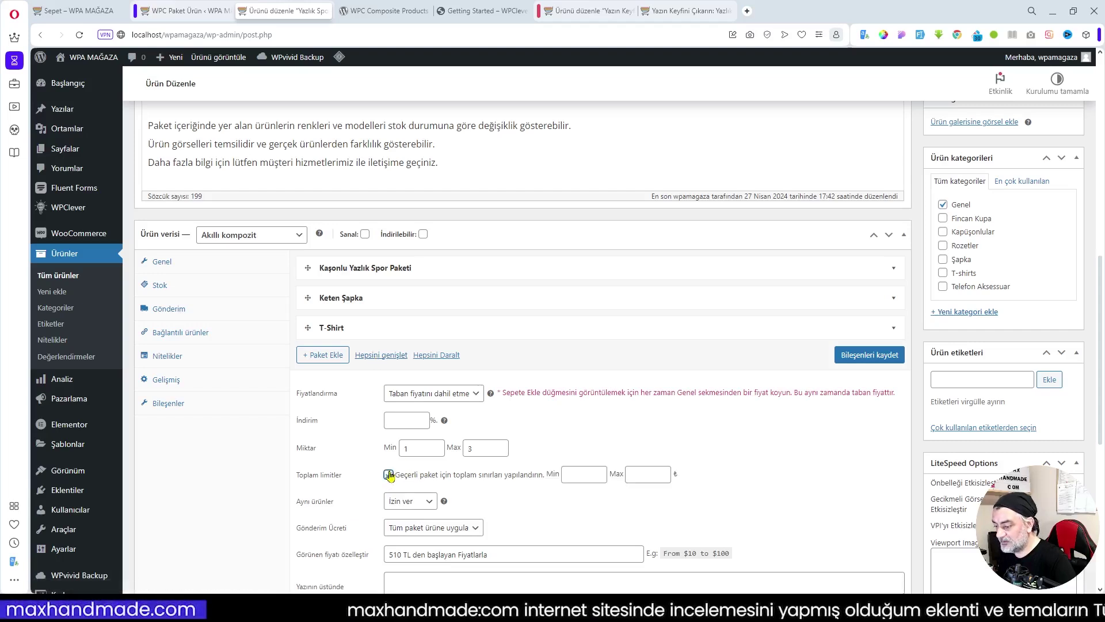
click(578, 472)
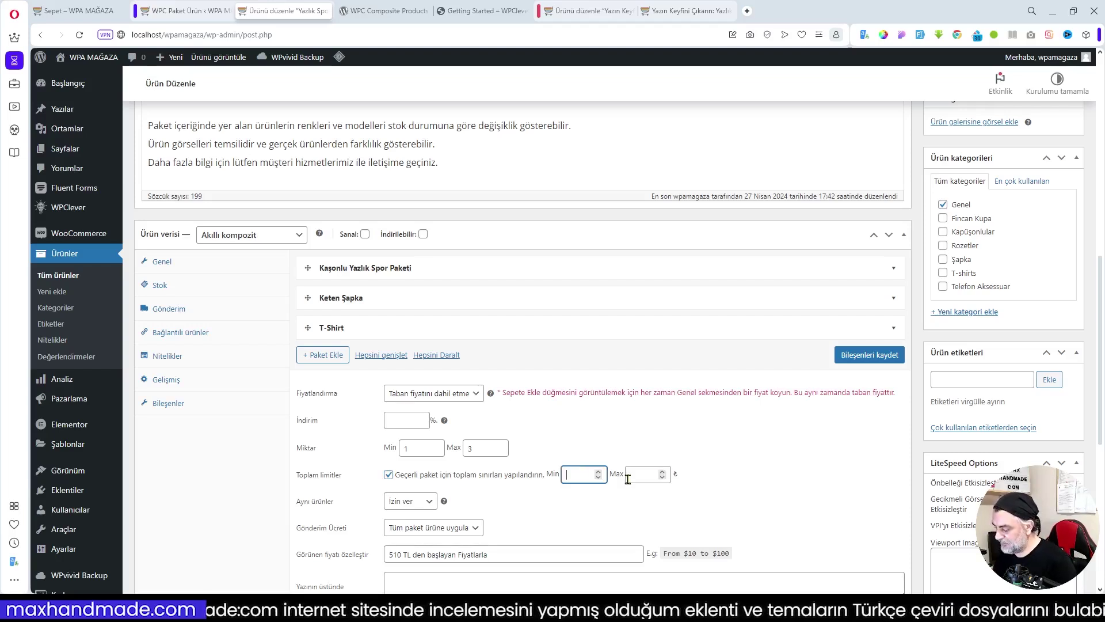
text(510)
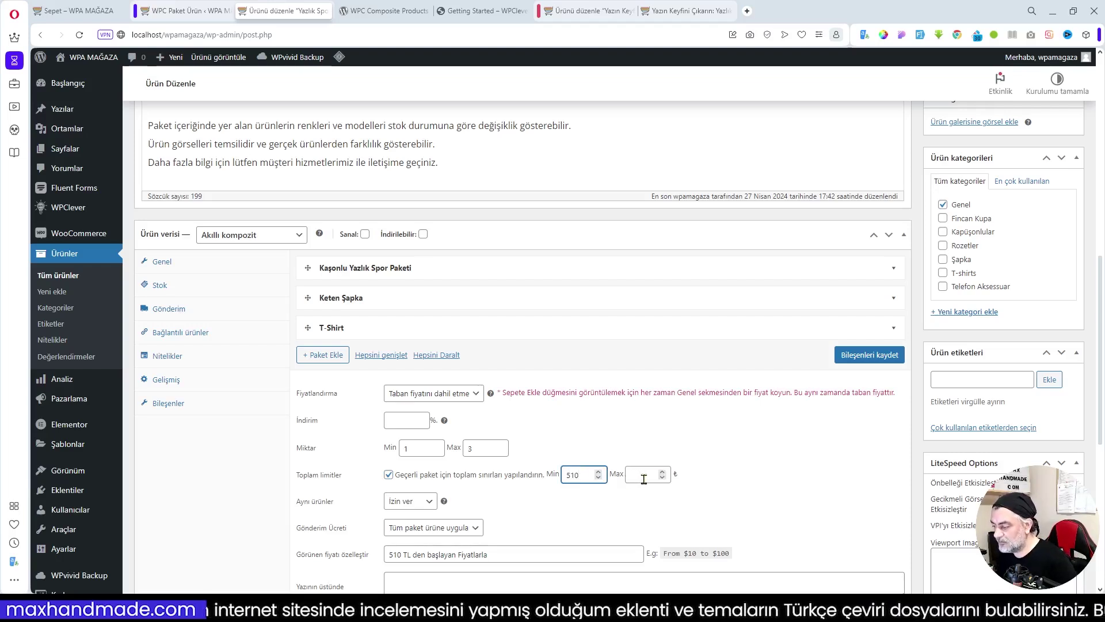
click(643, 476)
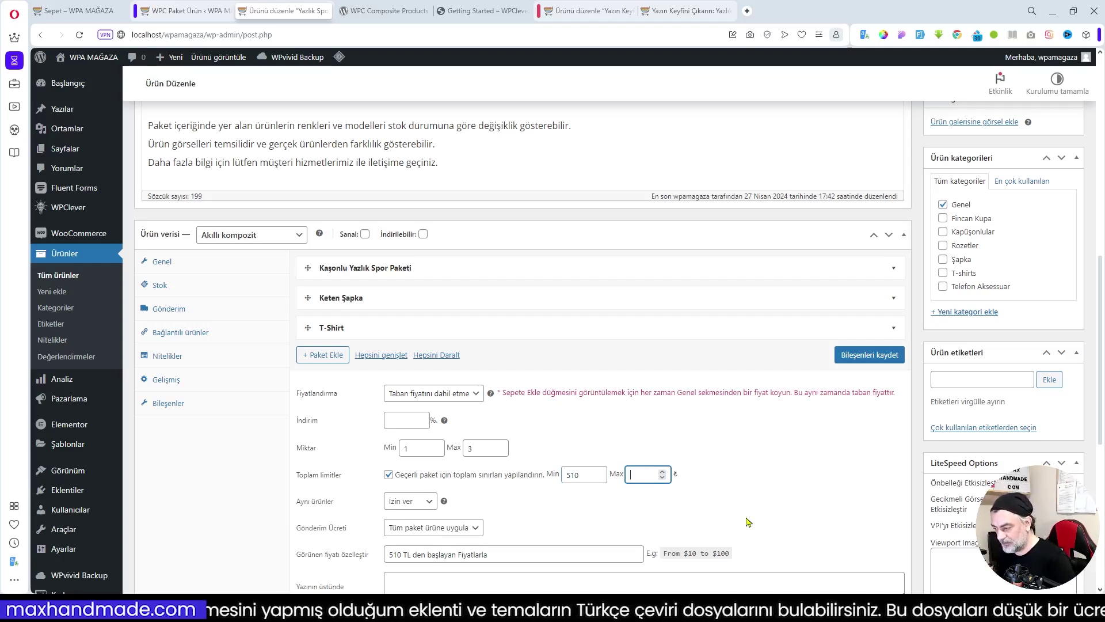
Step: Expand all components, allow custom quantity (Özel miktar) for Keten Şapka, and set its per-item quantity limits to minimum 1 and maximum 3
click(377, 357)
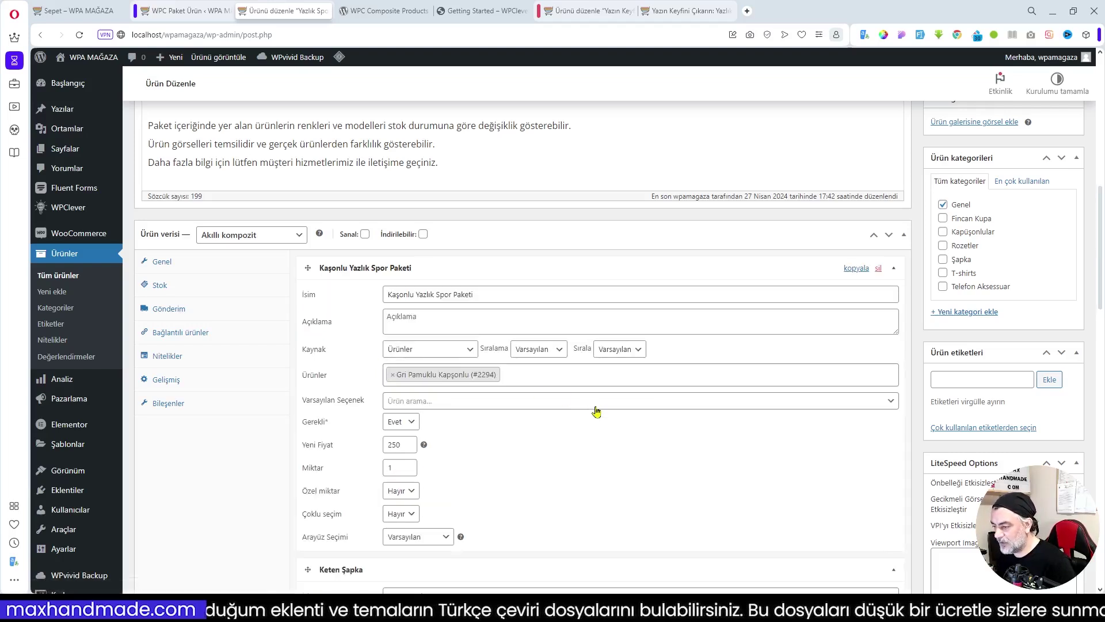
scroll(596, 410, down, 2)
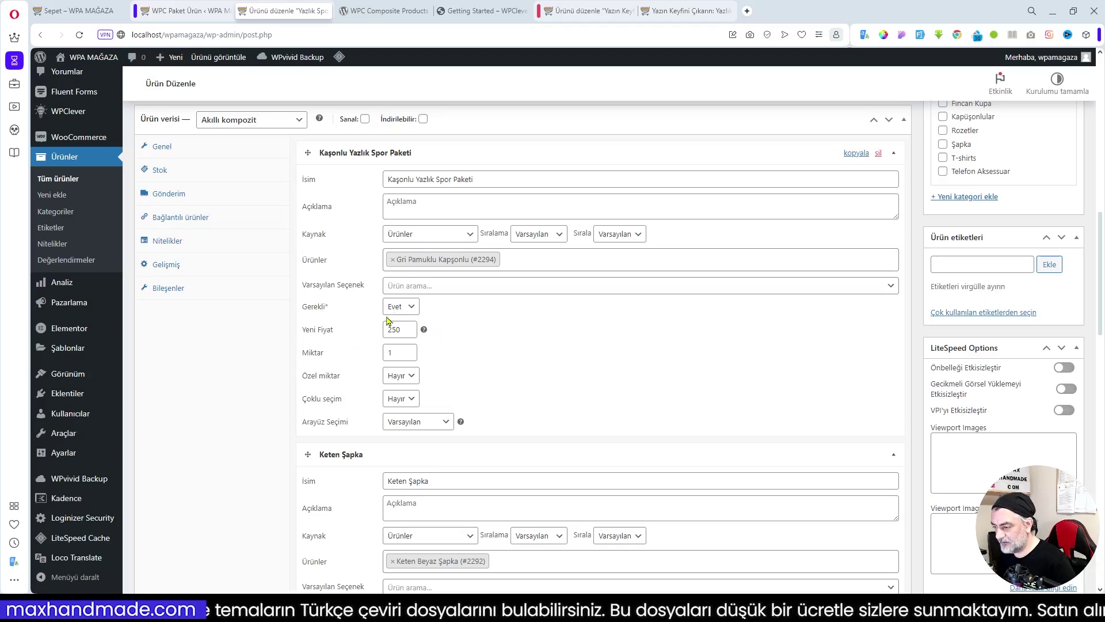
scroll(498, 474, down, 2)
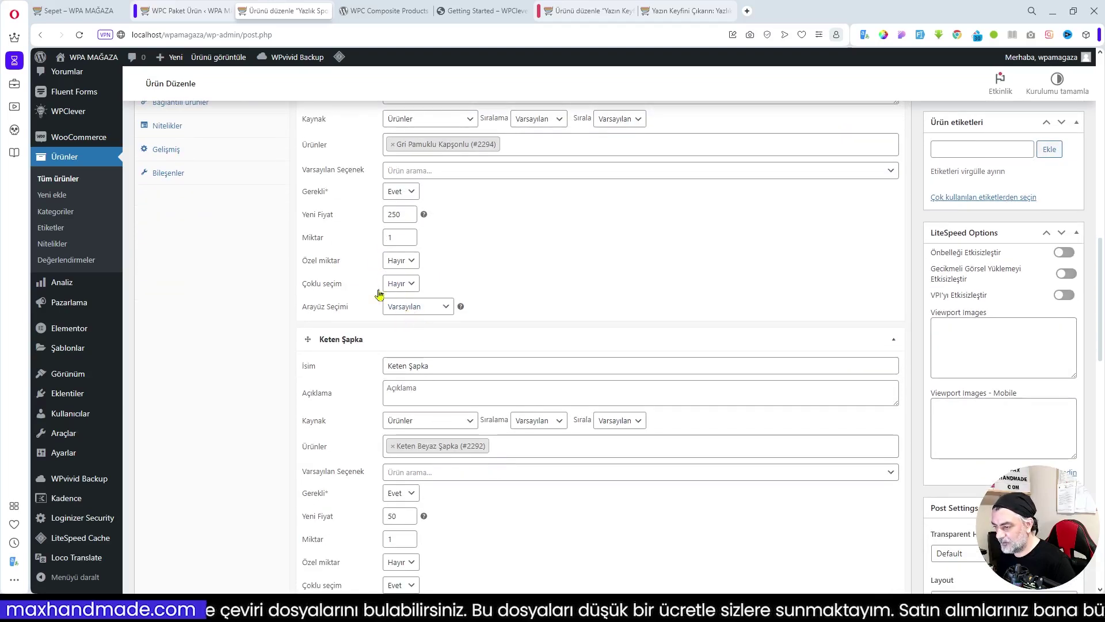
scroll(416, 320, down, 3)
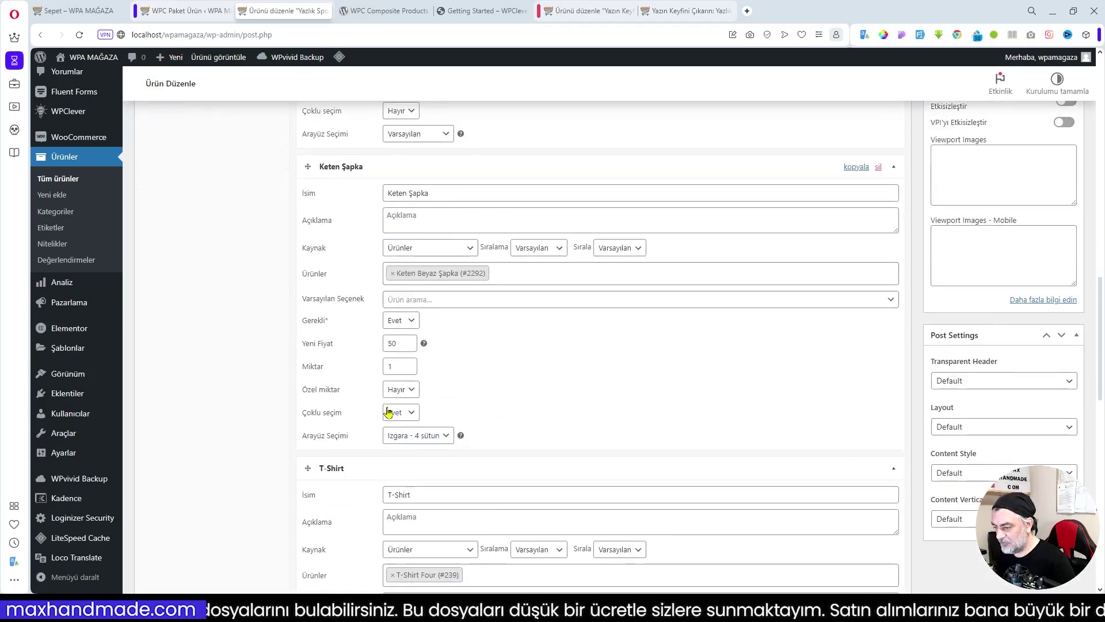
click(403, 391)
click(396, 414)
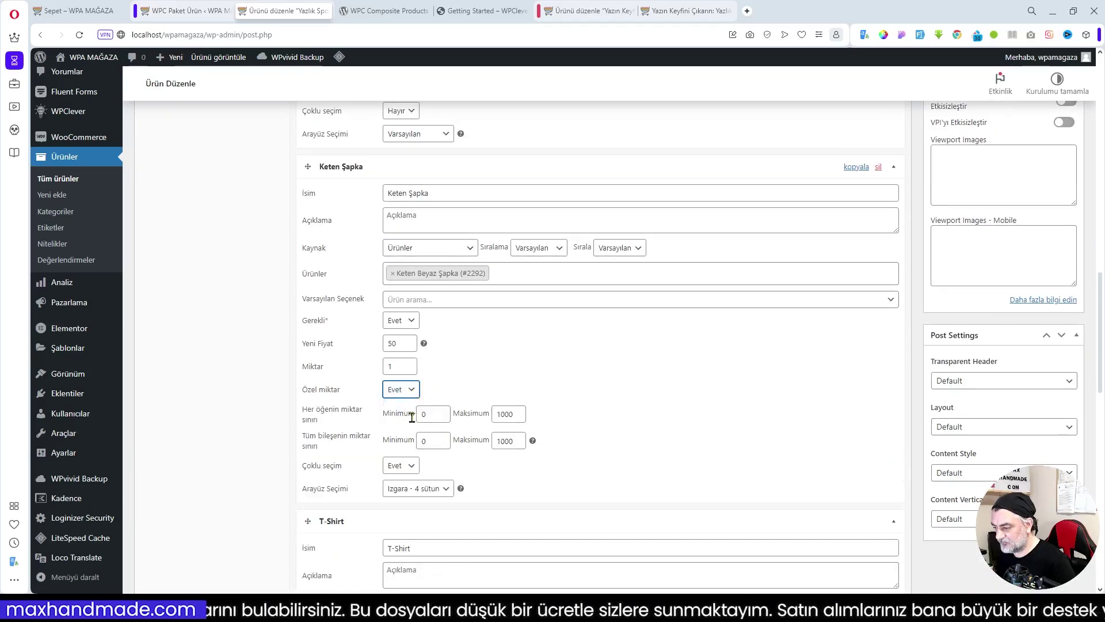
double_click(496, 413)
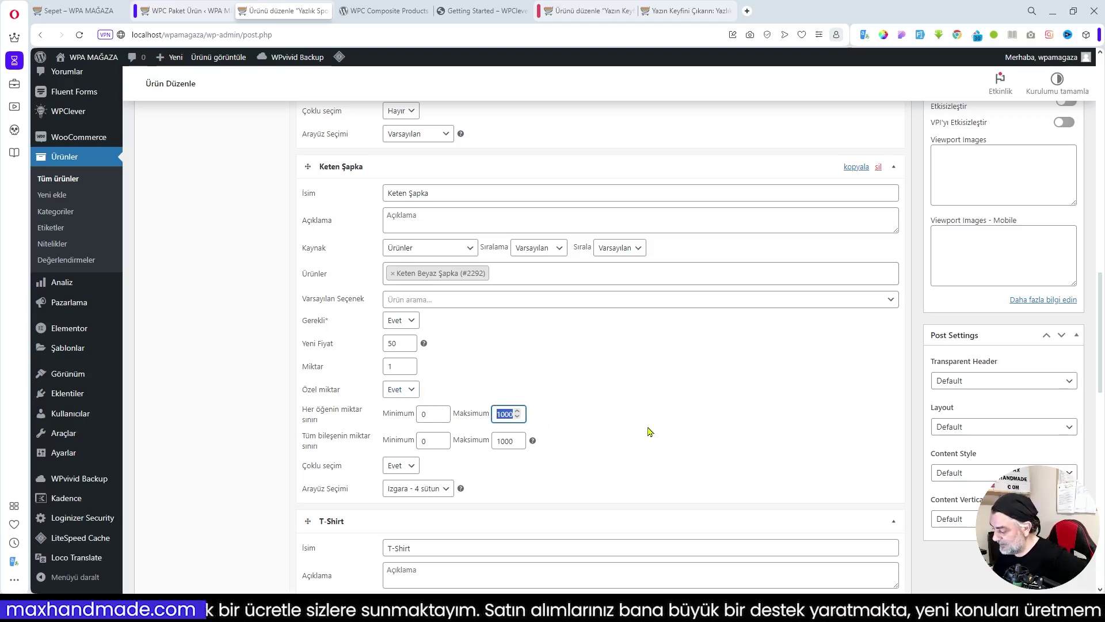
text(3)
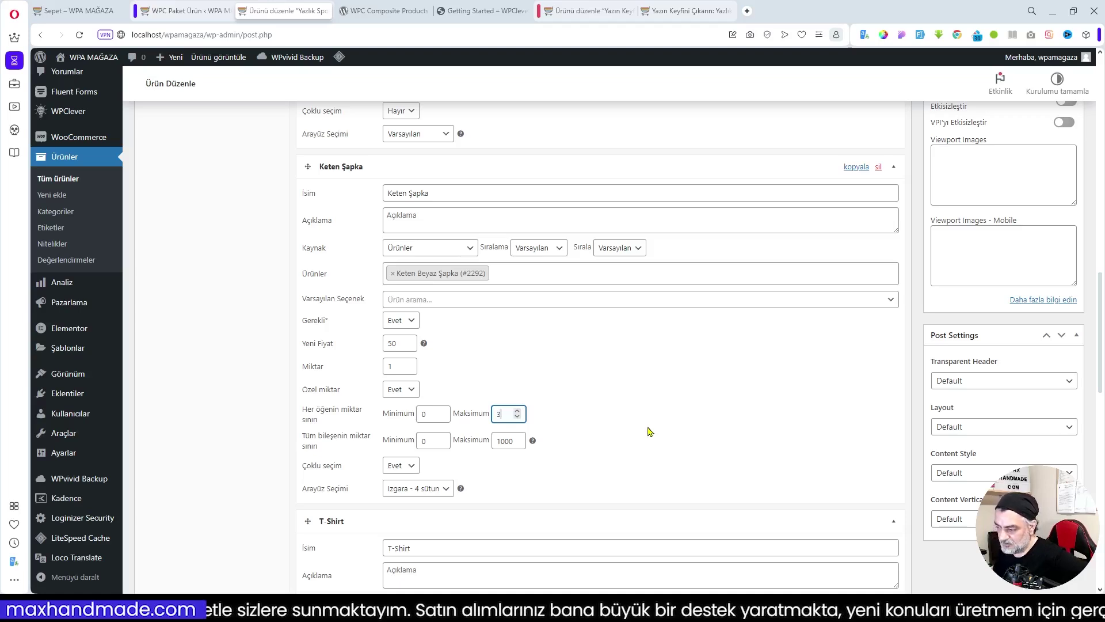
double_click(438, 414)
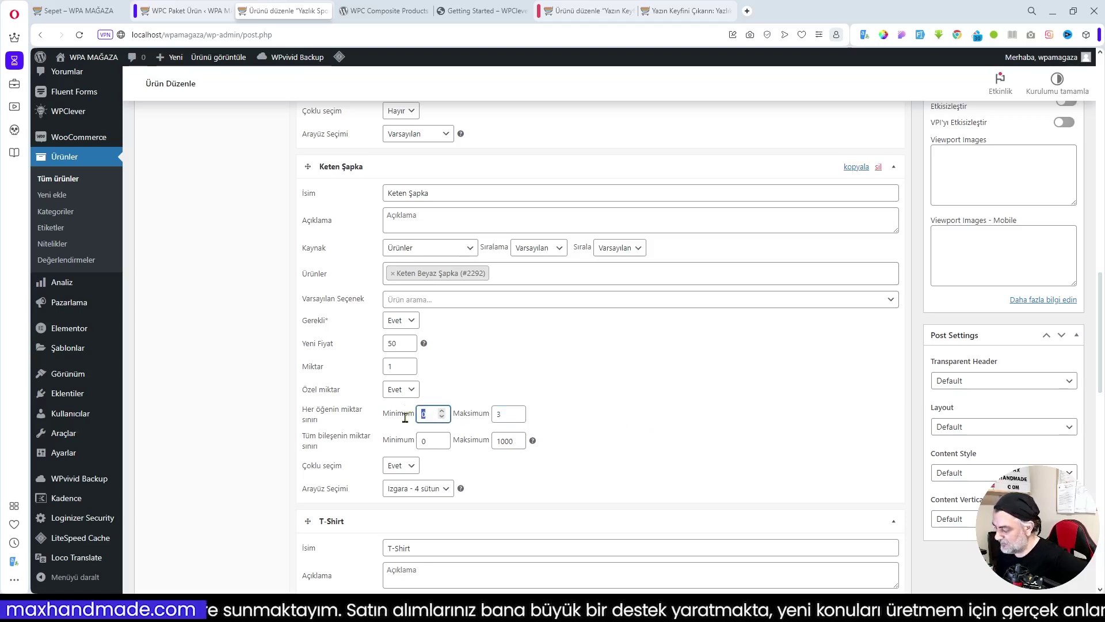
click(507, 414)
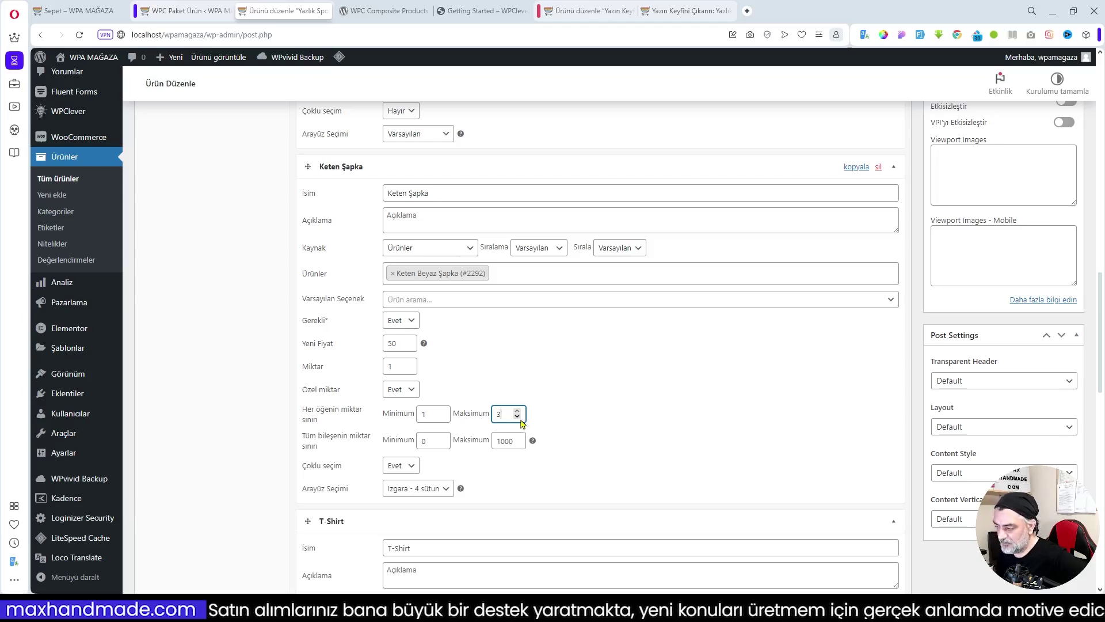
Step: Check the package's overall quantity limits and reduce Keten Şapka's per-item maximum quantity to 2
scroll(599, 446, down, 9)
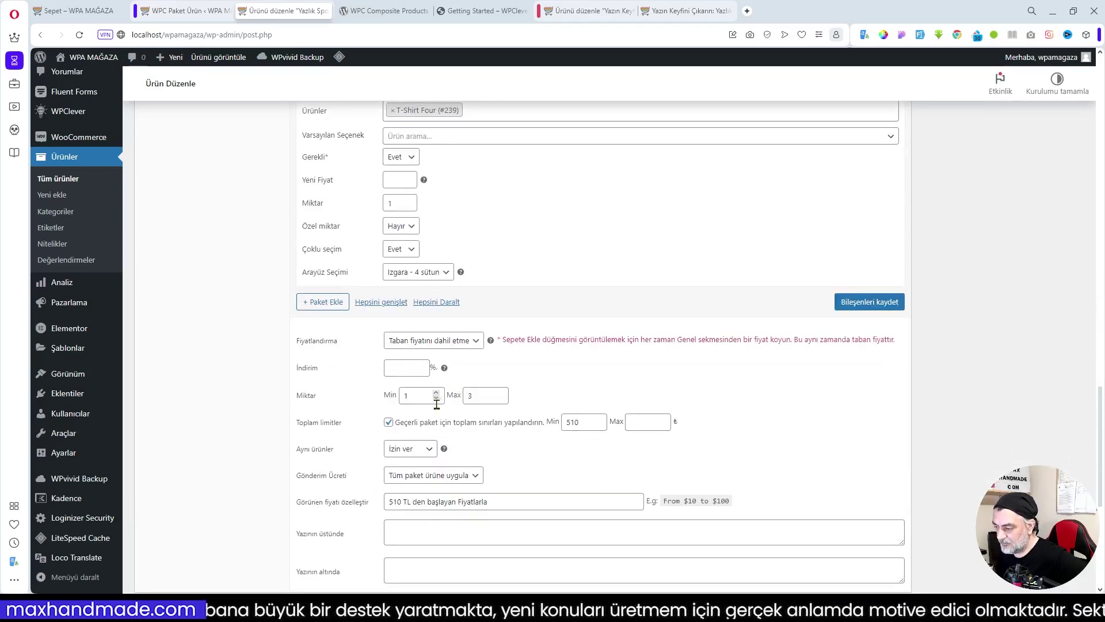
click(476, 398)
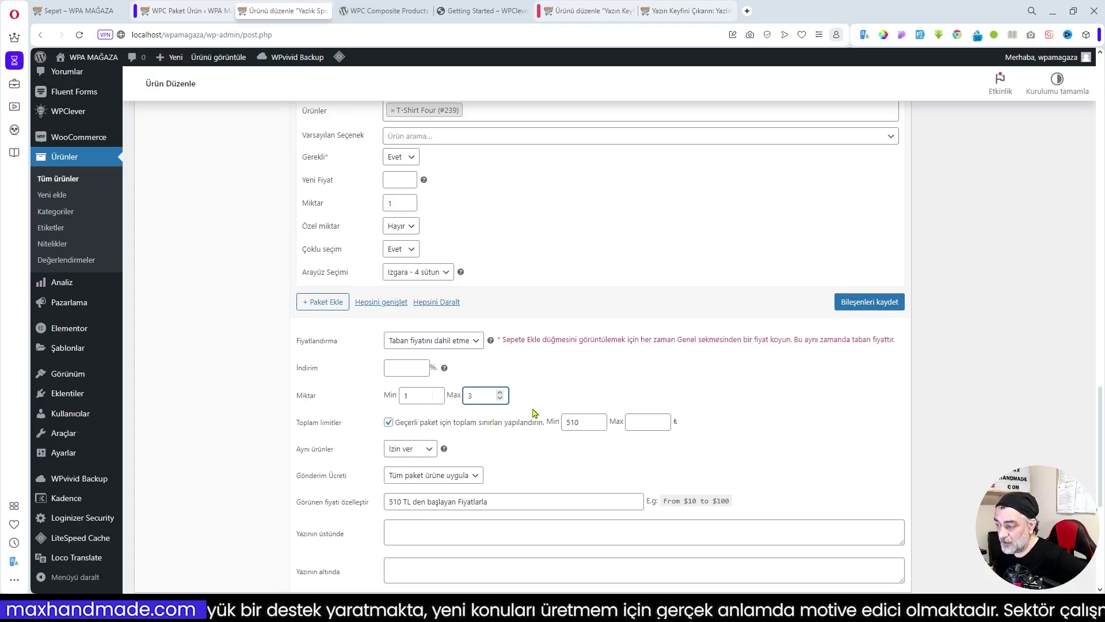
scroll(534, 413, up, 4)
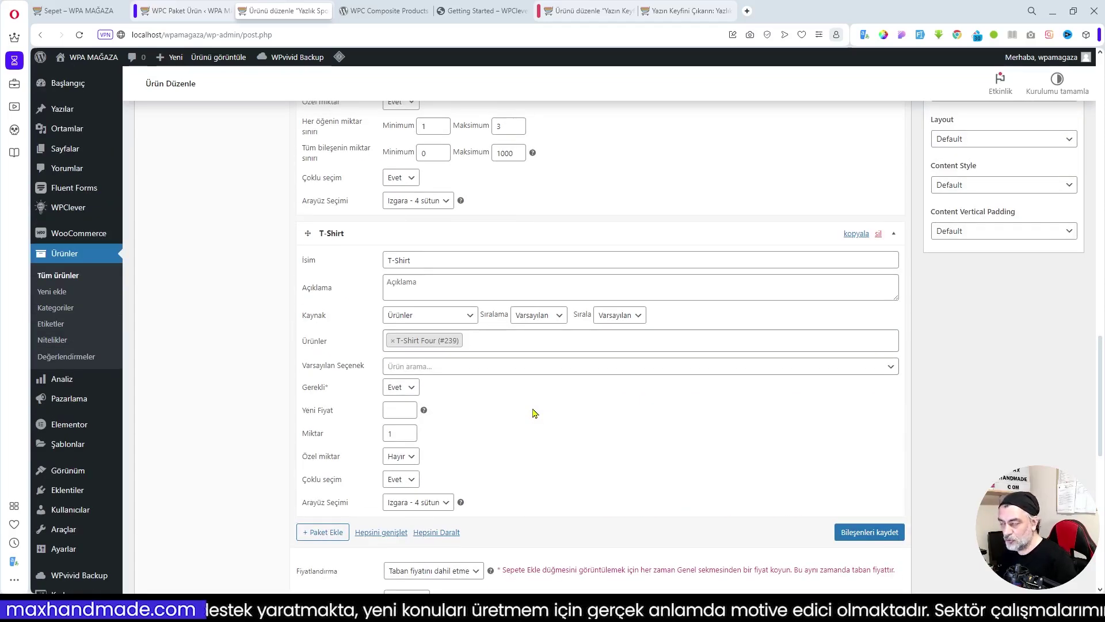
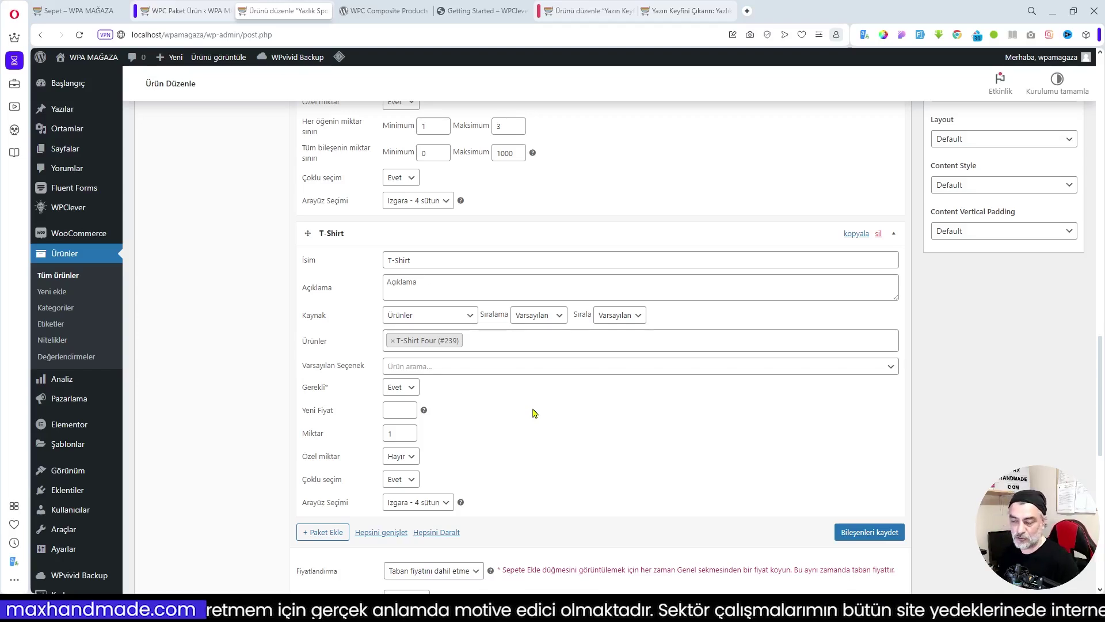
scroll(518, 432, up, 5)
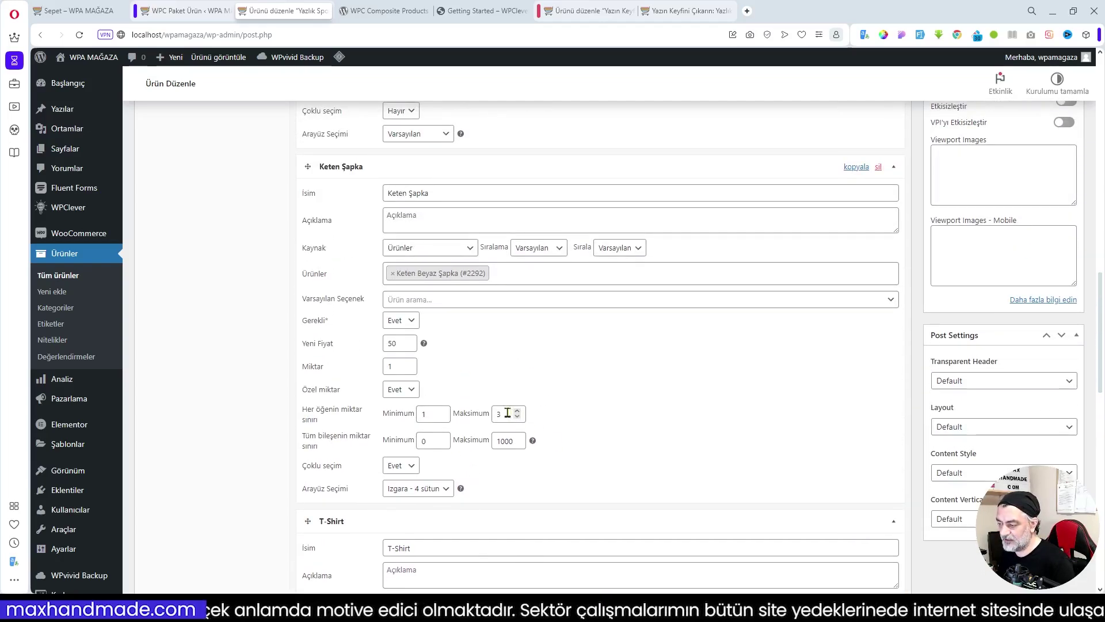
click(517, 417)
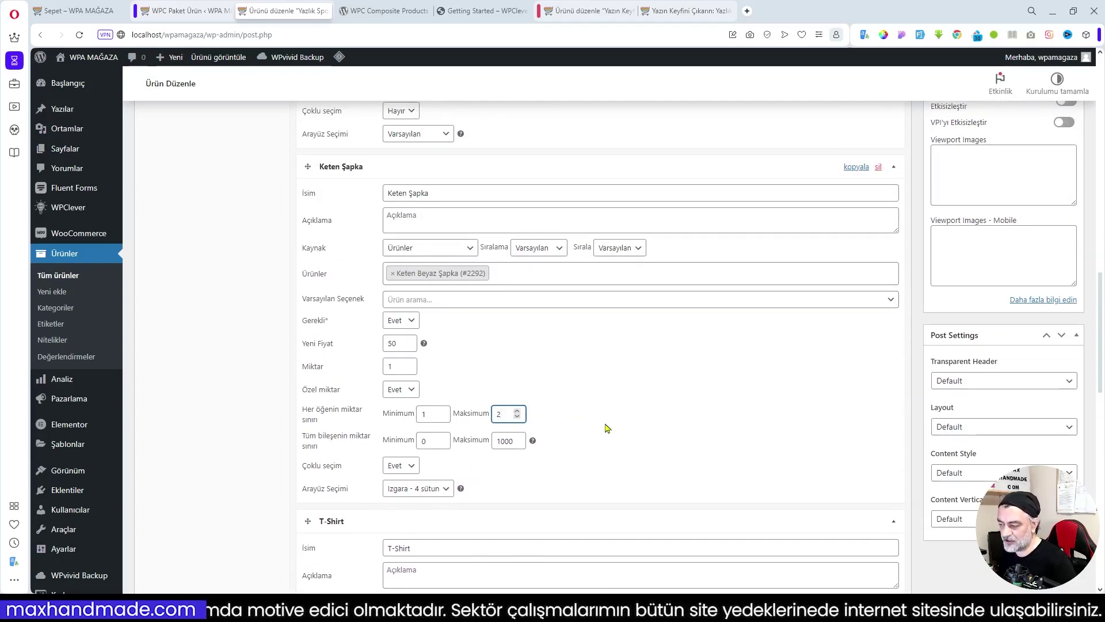
Step: Allow custom quantity (Özel miktar) for the T-Shirt component and set its per-item limits to minimum 1 and maximum 3
scroll(604, 429, down, 7)
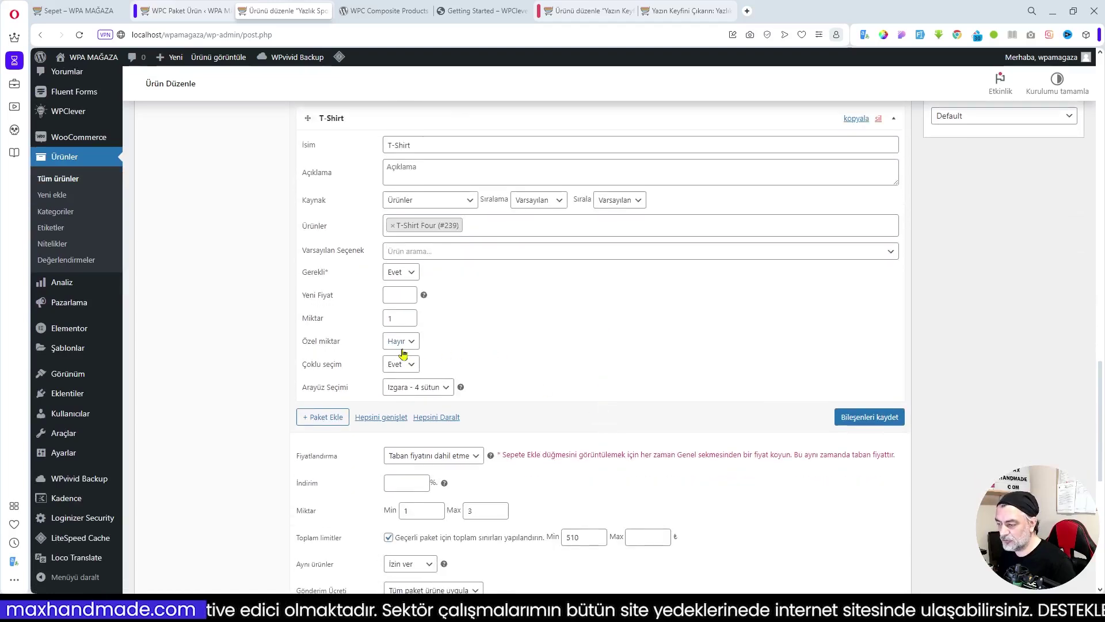
click(407, 345)
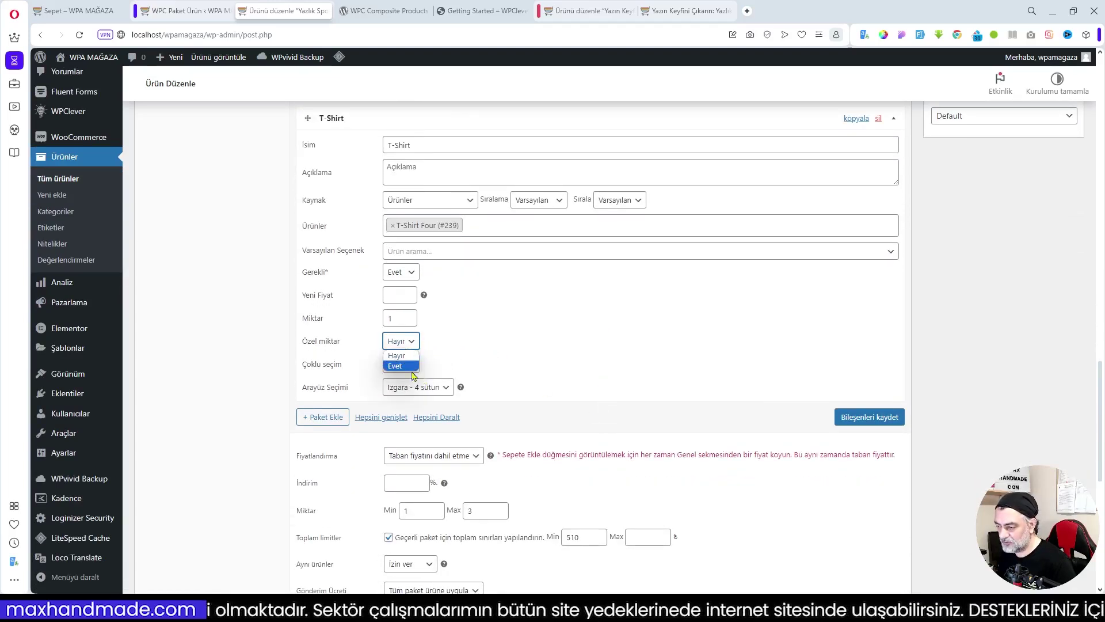
click(397, 366)
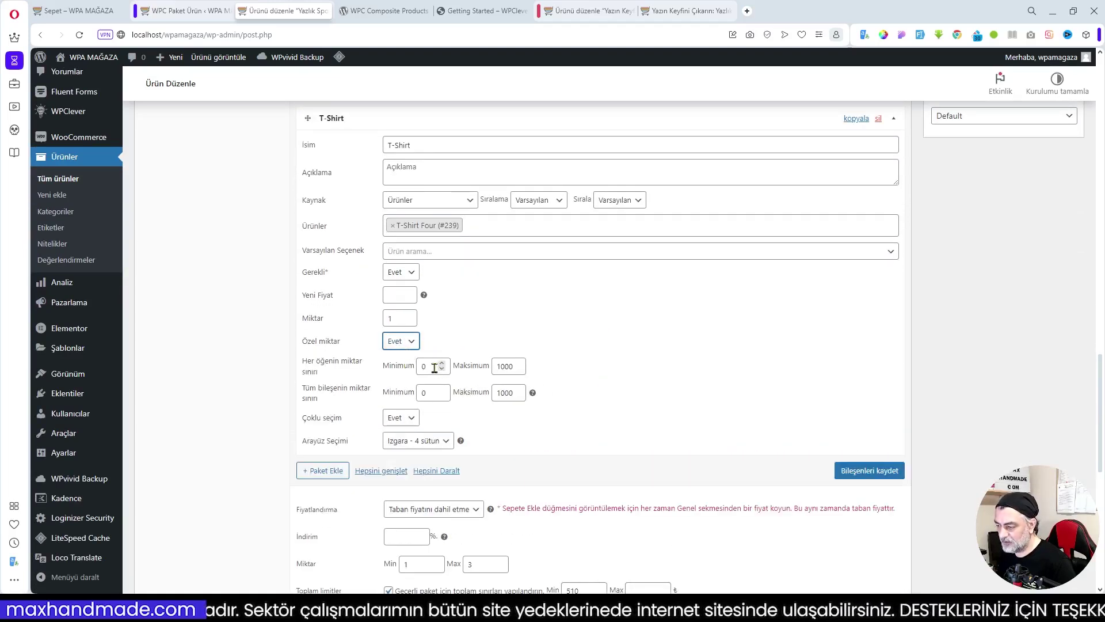
drag(442, 370, 408, 374)
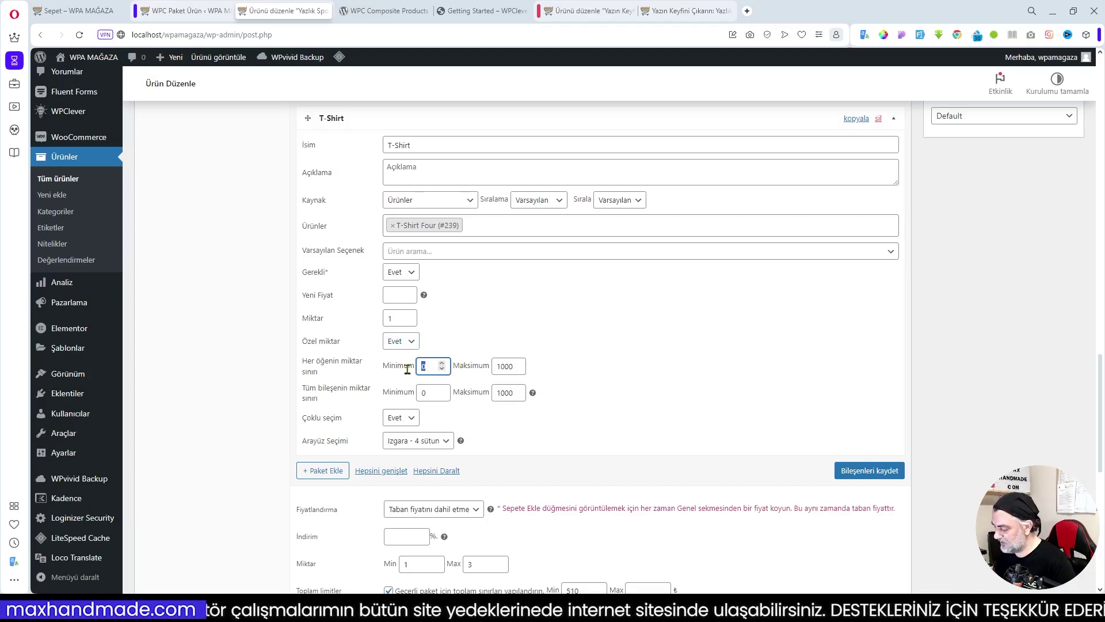
click(517, 364)
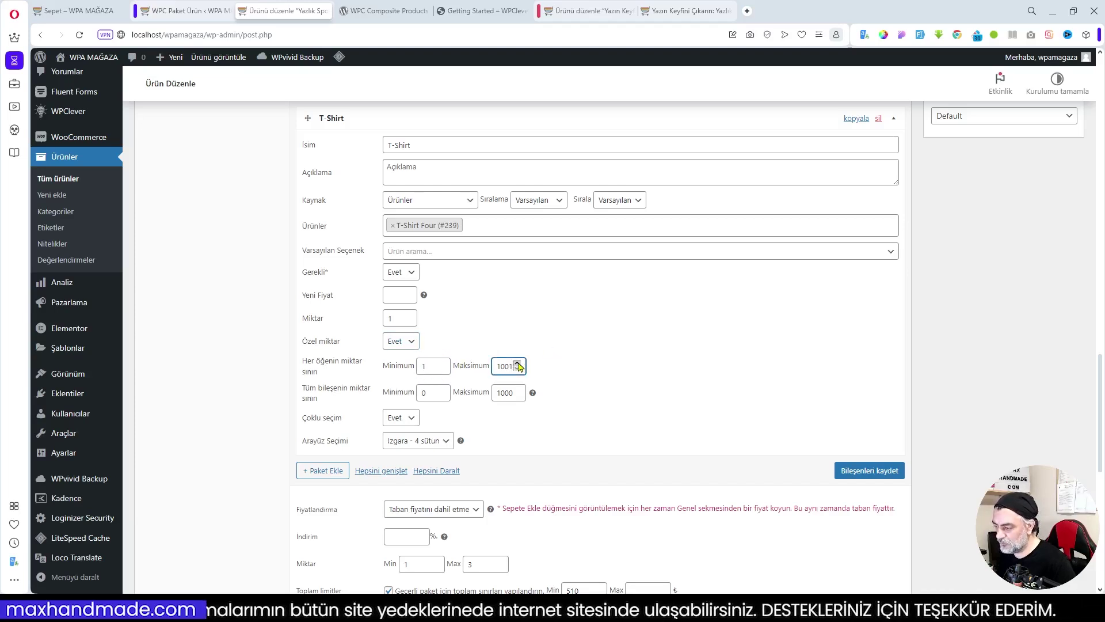
drag(514, 364, 493, 366)
text(3)
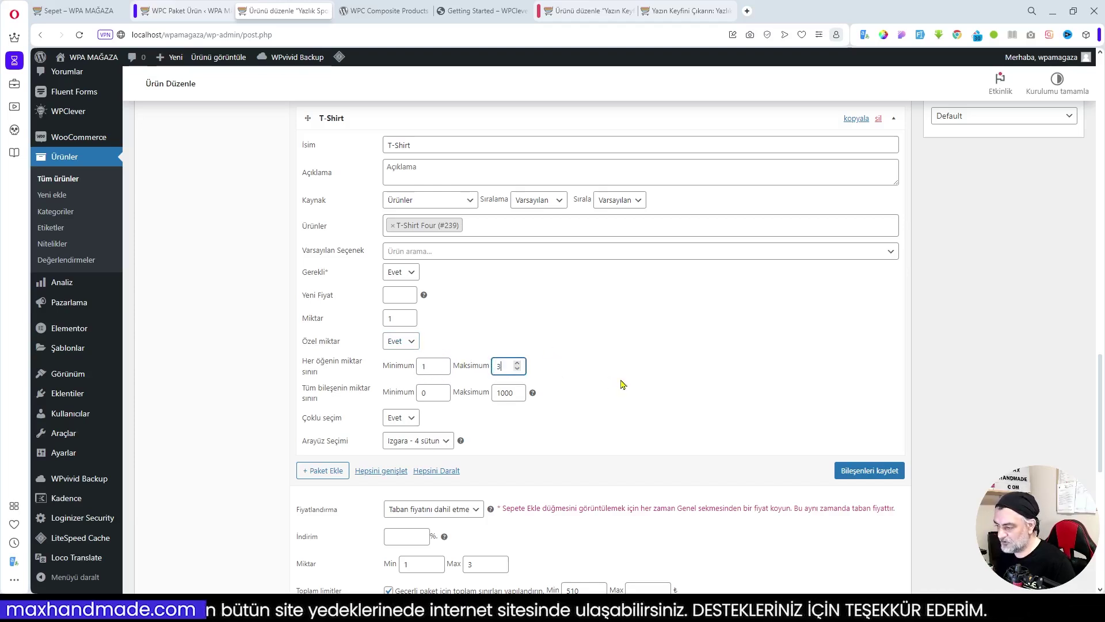
click(600, 395)
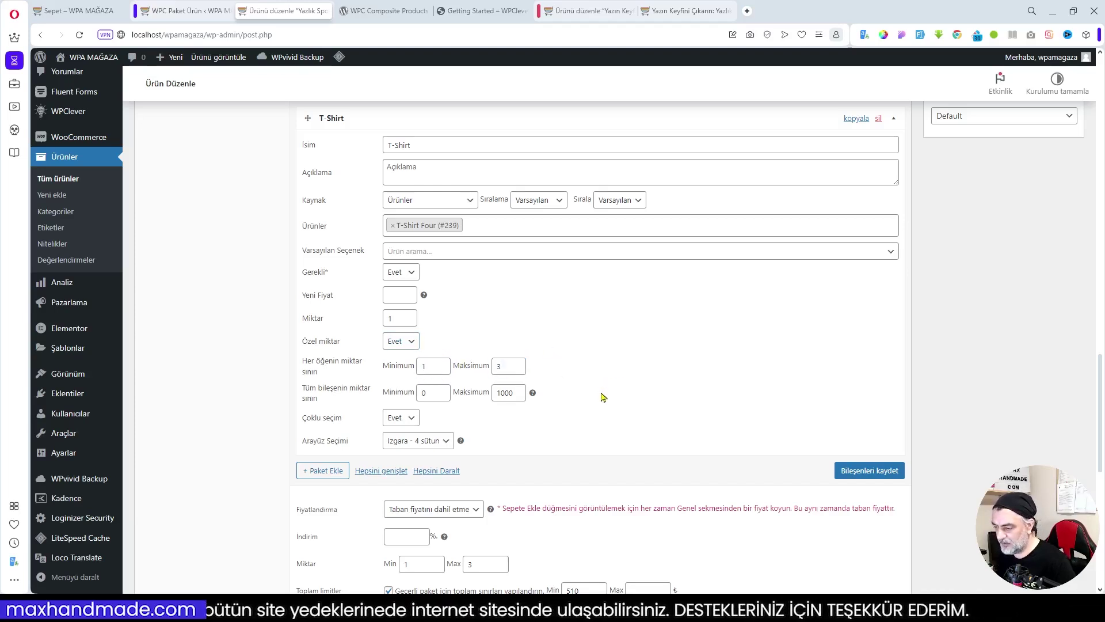
Step: Set the T-Shirt component's overall quantity limits (Tüm bileşenin miktar sınırı) to minimum 1 and maximum 3
double_click(426, 392)
text(1)
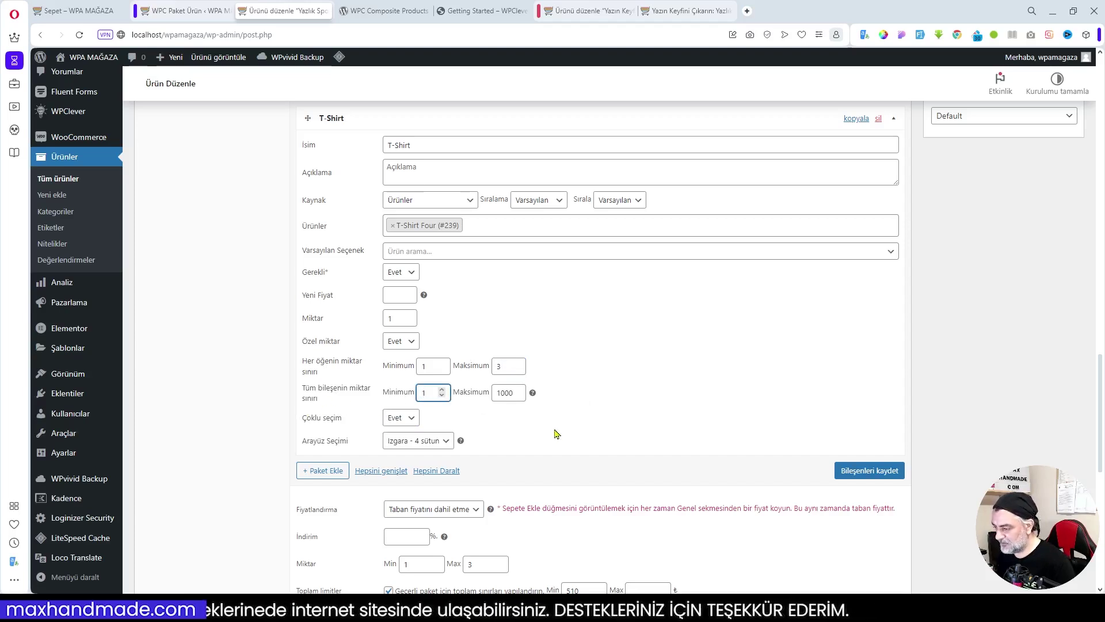
double_click(507, 393)
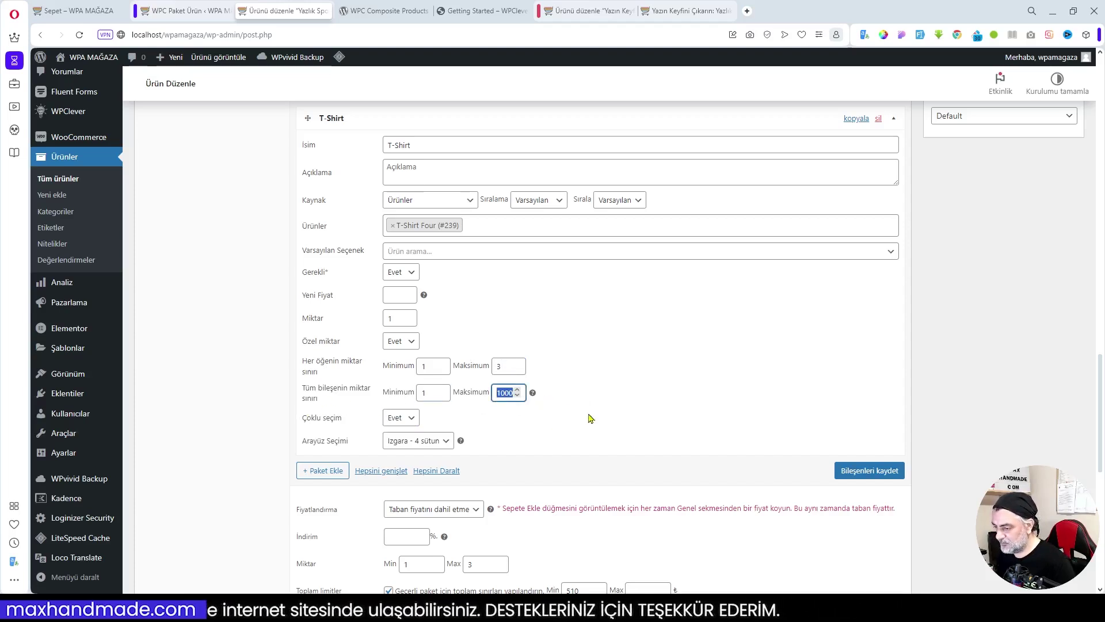
scroll(590, 419, down, 1)
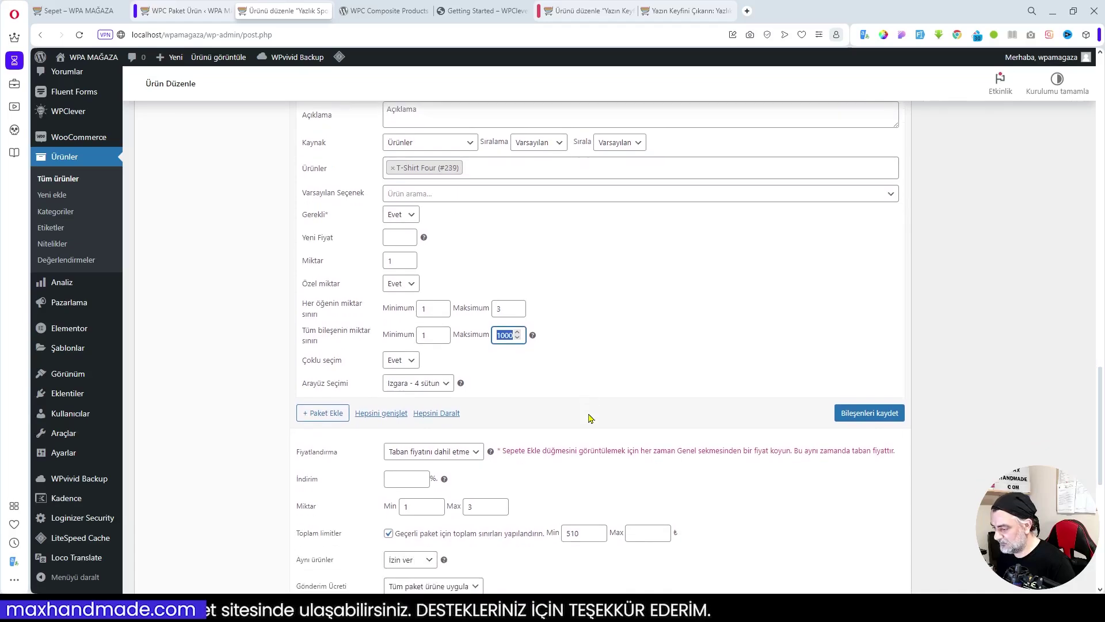
scroll(589, 418, down, 3)
scroll(589, 418, up, 3)
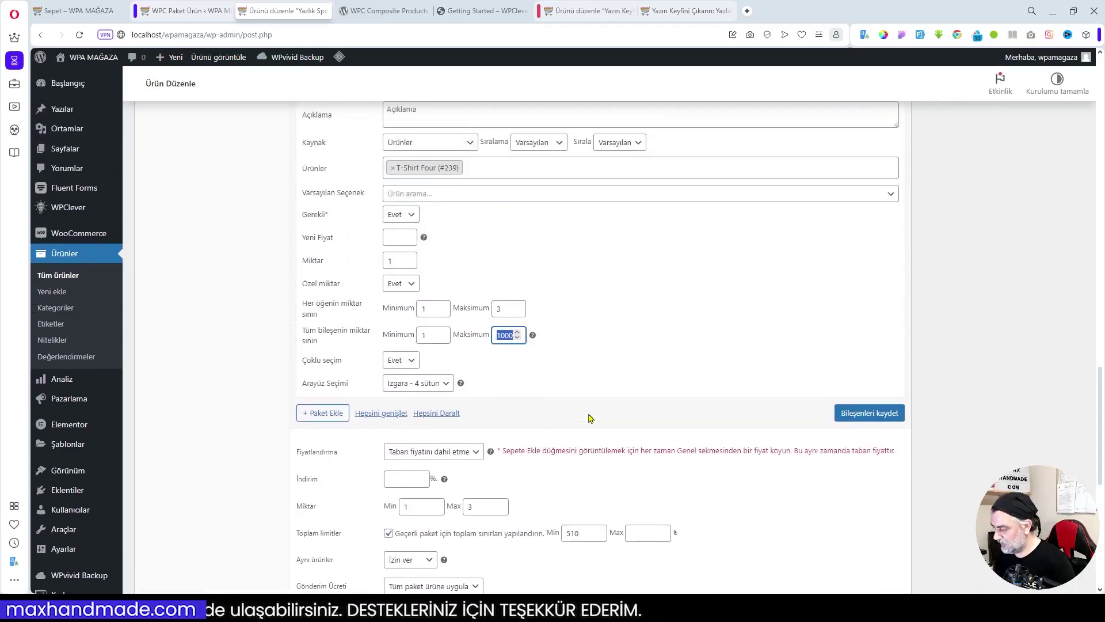
text(3)
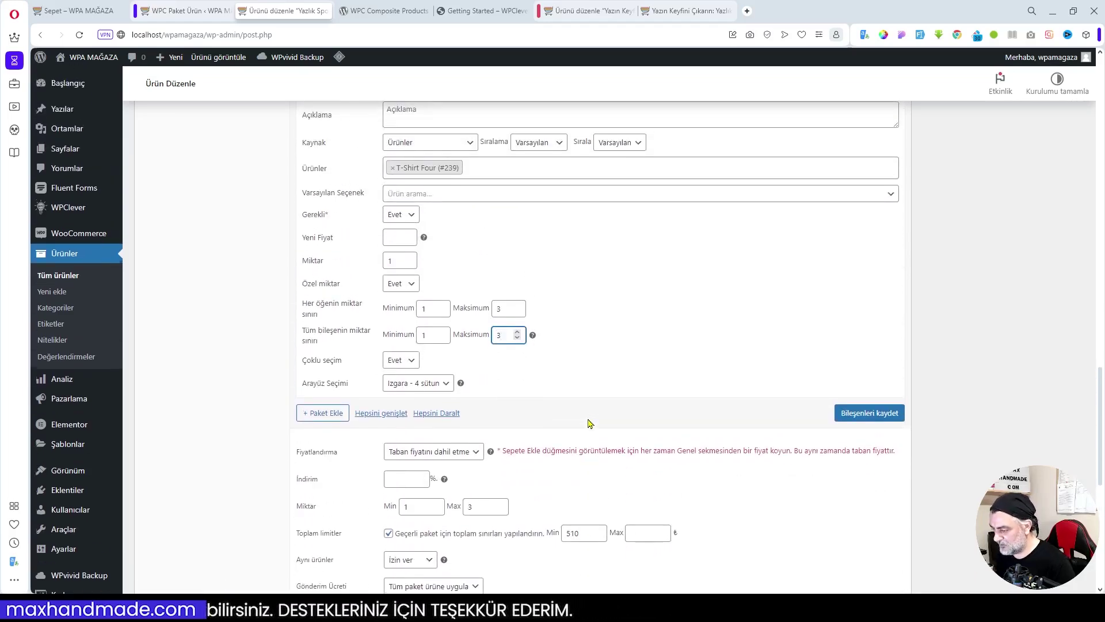
Step: Set the package's maximum quantity (Miktar) to 6 and its total limit (Toplam limitler) maximum to 1000
scroll(589, 423, down, 4)
double_click(478, 276)
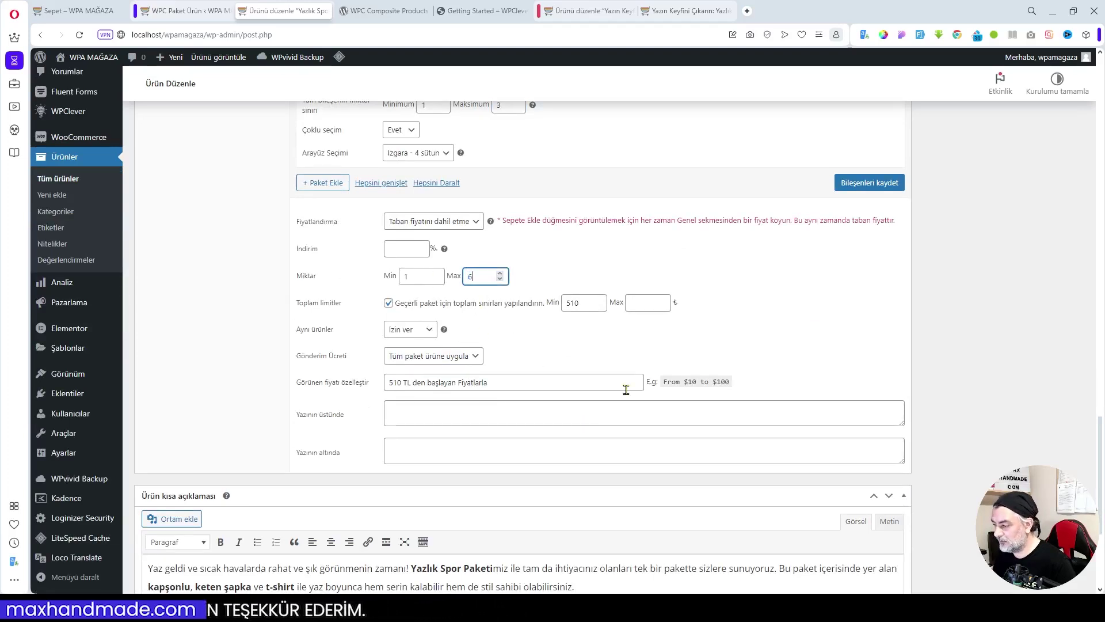
click(755, 297)
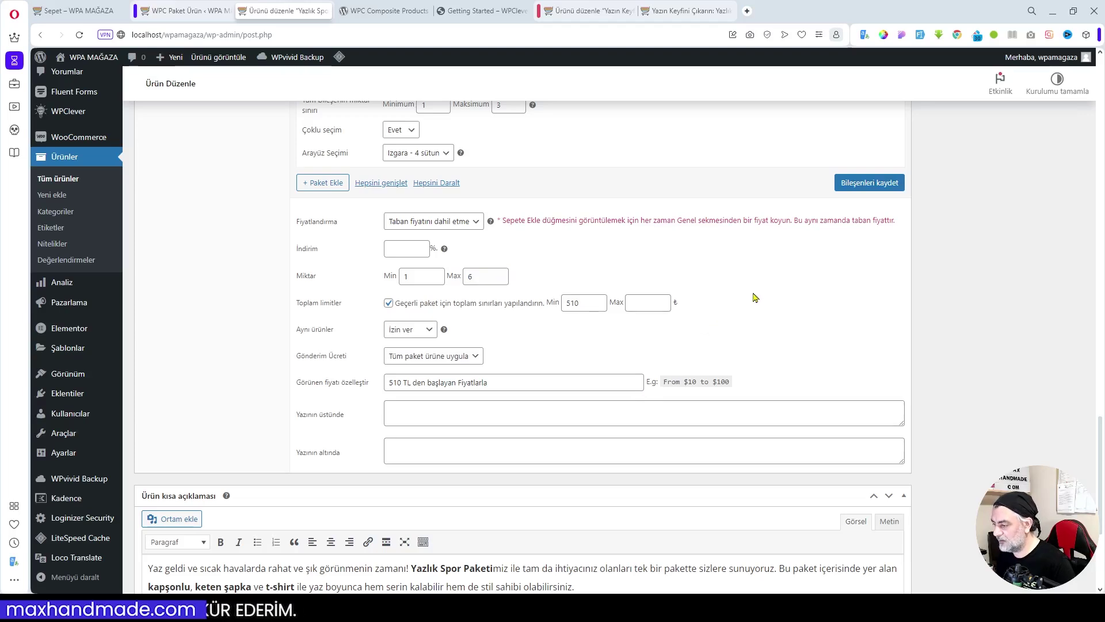
click(656, 302)
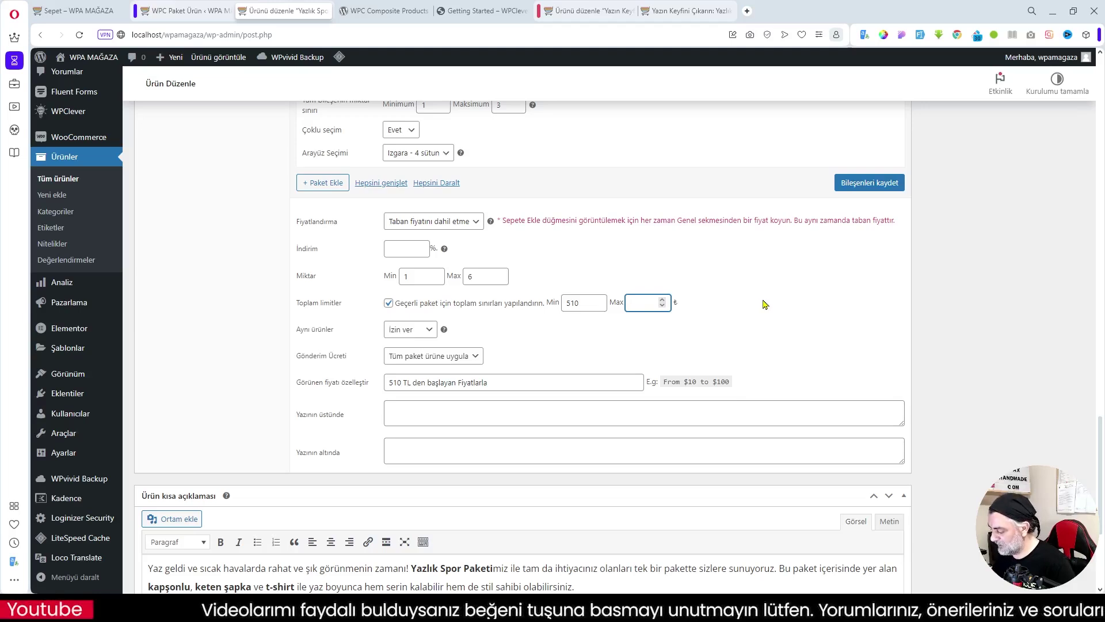
text(1000)
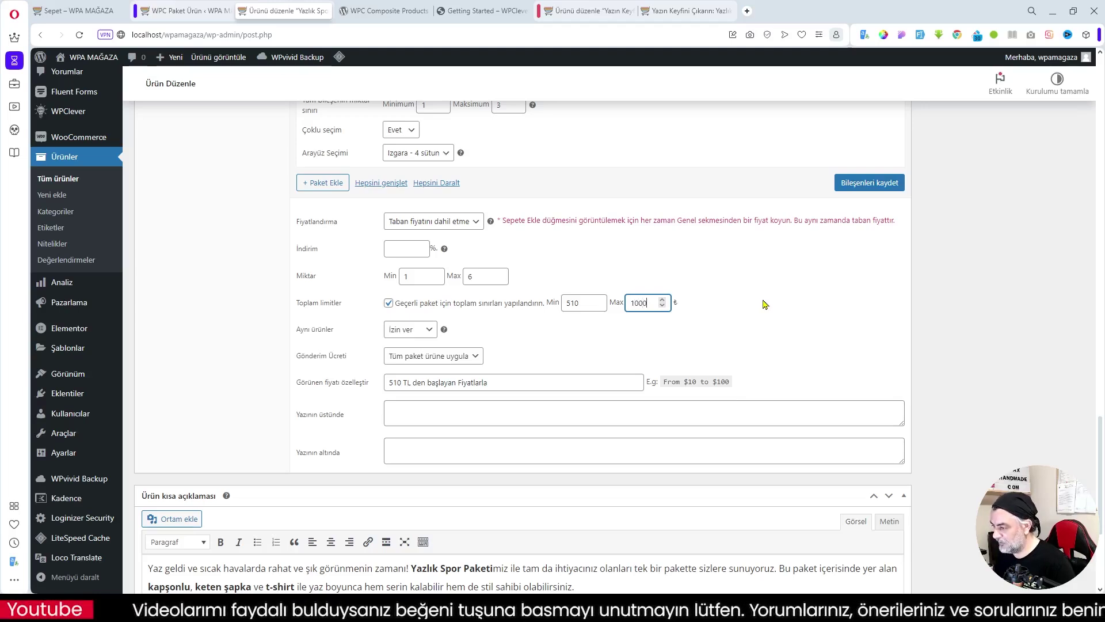
click(765, 340)
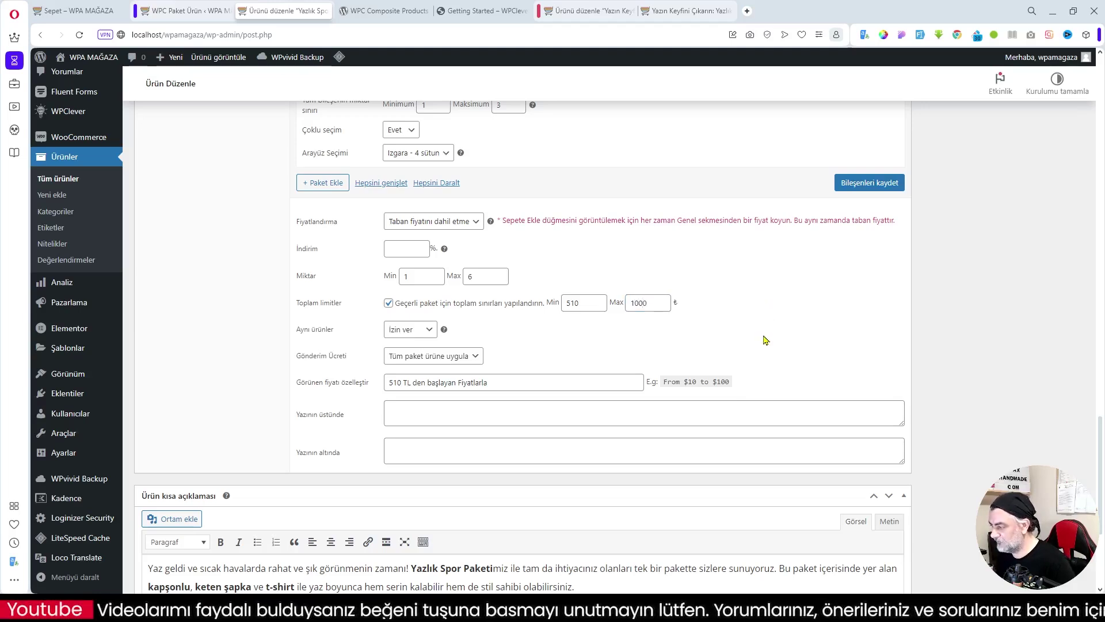
Step: Save the package components and update the Yazlık Spor Paketi Versiyon1 product
click(858, 189)
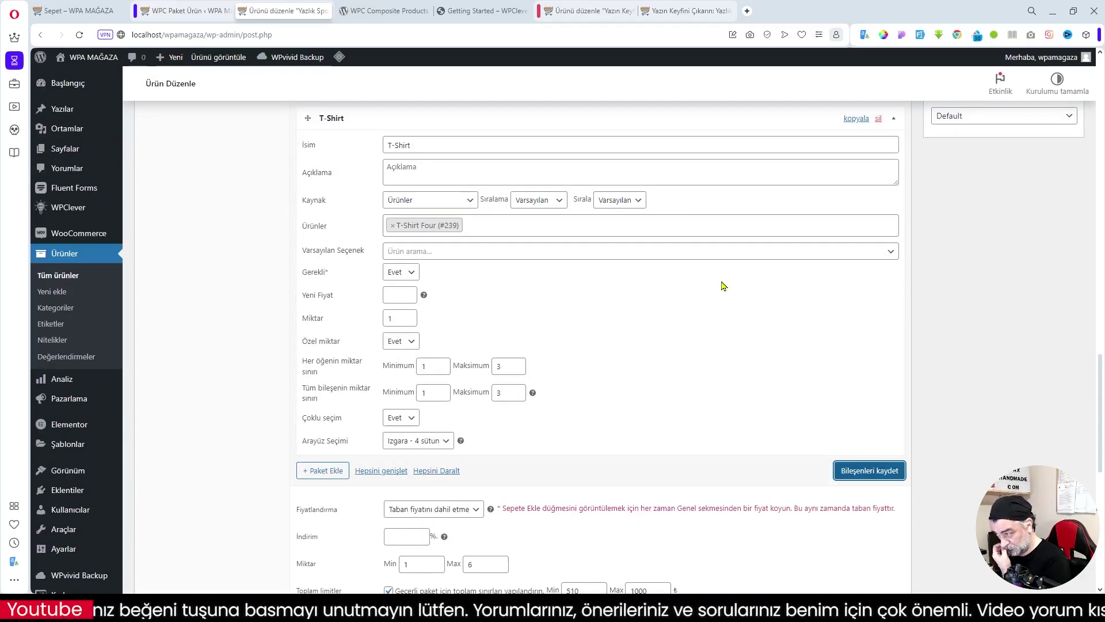
scroll(780, 332, up, 15)
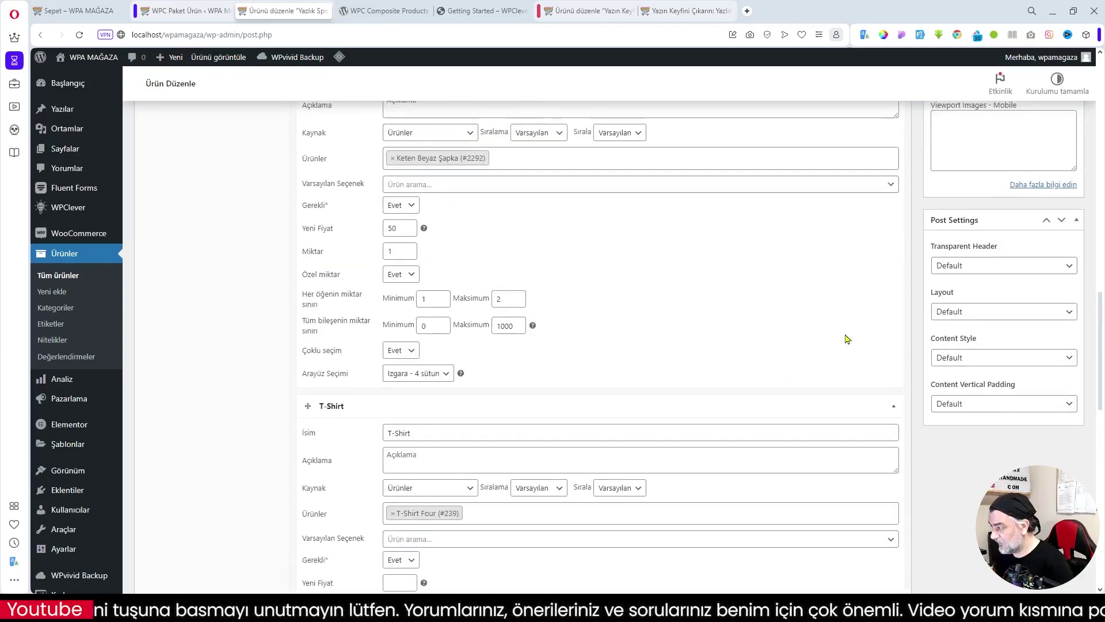
scroll(1019, 357, up, 4)
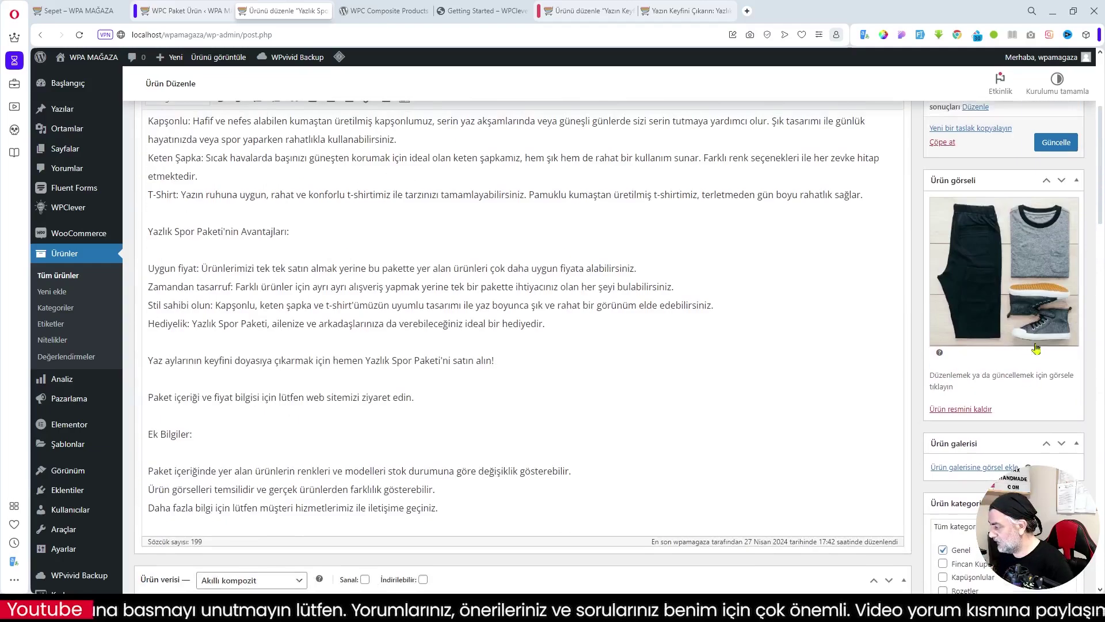
click(1056, 142)
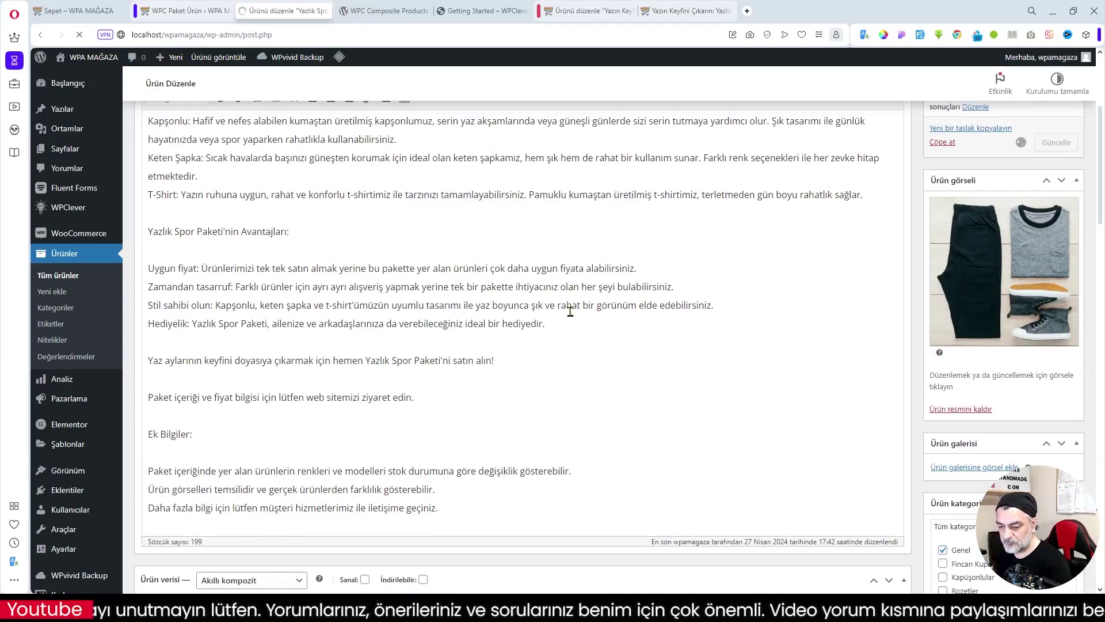
Step: Switch to the storefront cart page and remove Yazlık Spor Paketi Versiyon1 from the cart
click(80, 10)
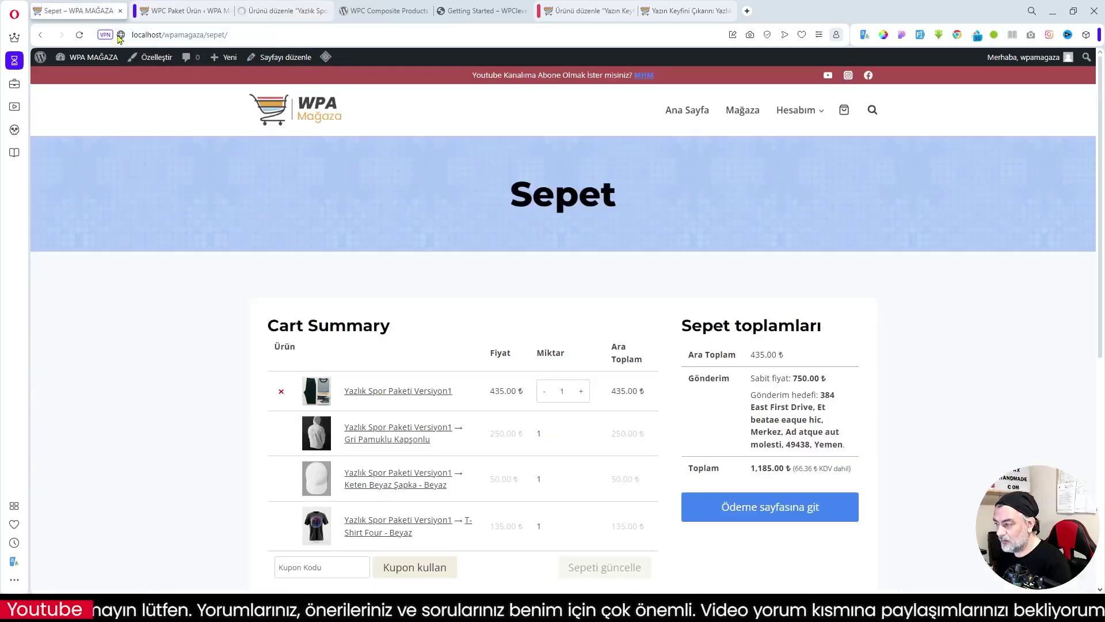
click(281, 391)
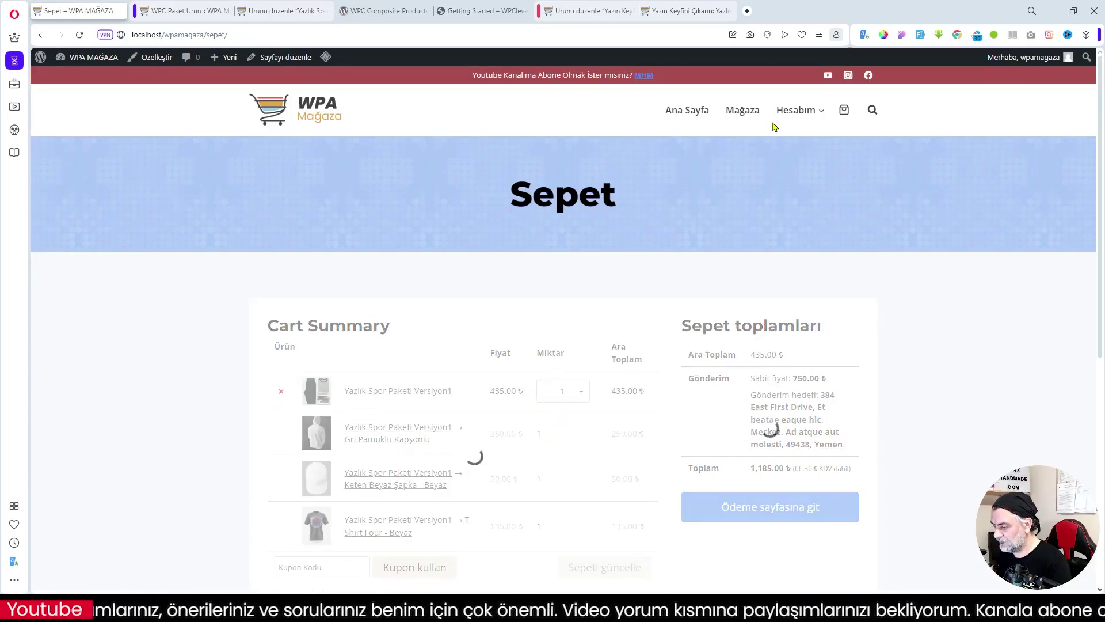
scroll(748, 203, up, 4)
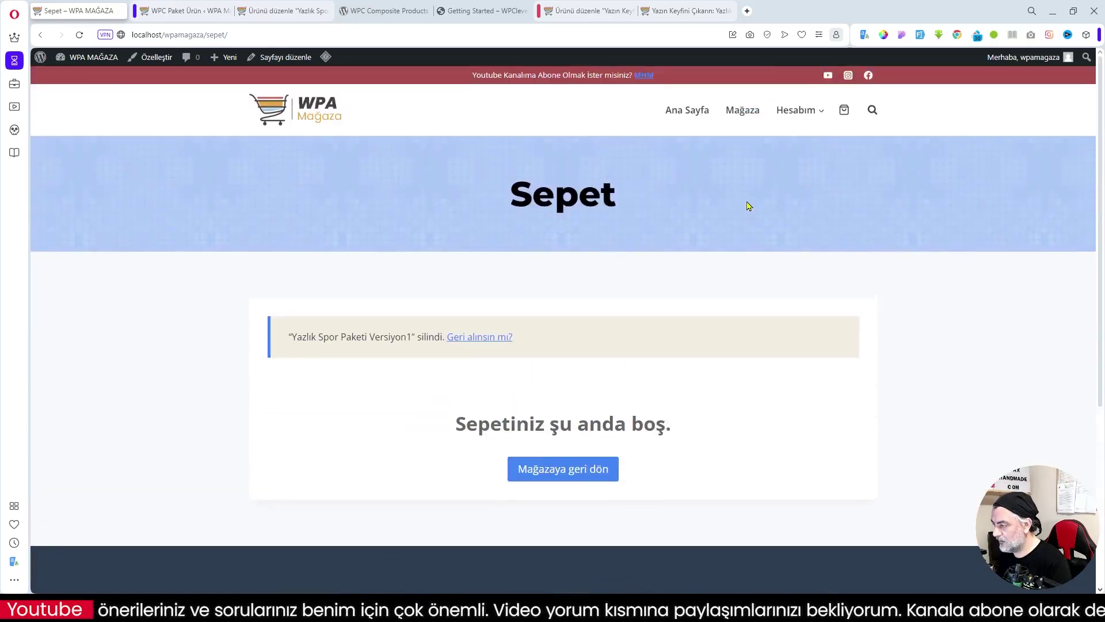
Step: Return to the store from the empty cart and open the Yazlık Spor Paketi Versiyon1 product page
click(564, 473)
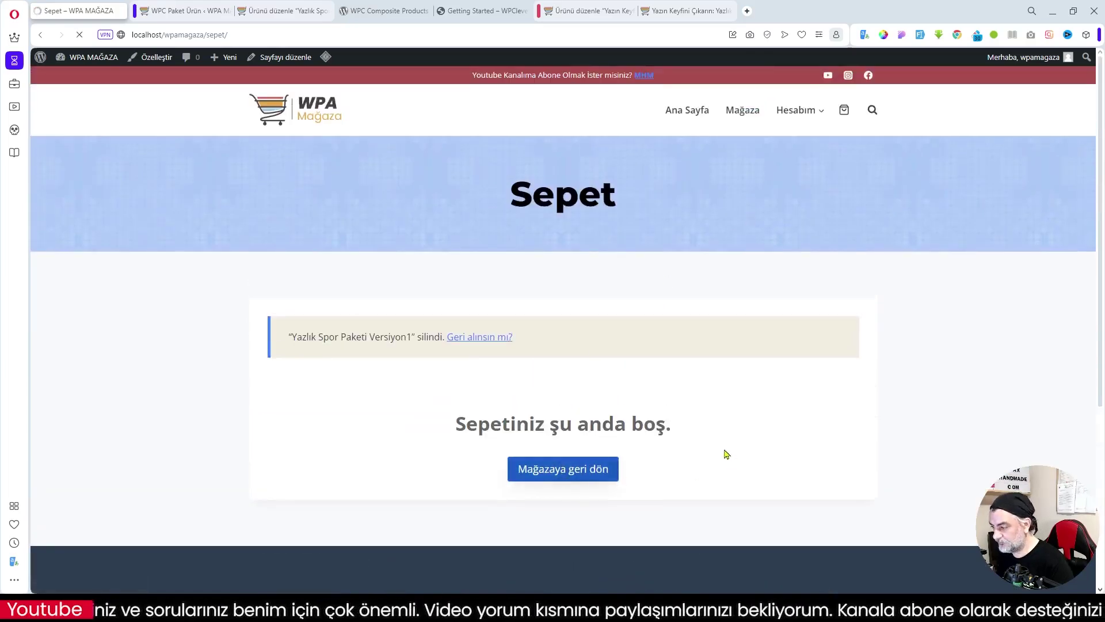
scroll(664, 381, down, 10)
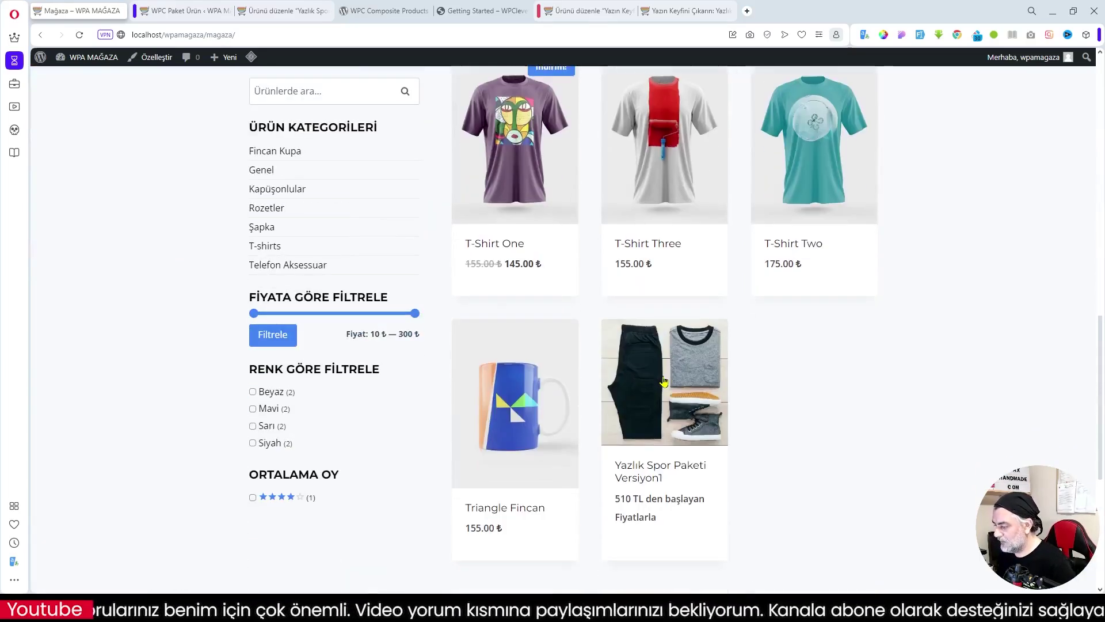
mouse_move(665, 397)
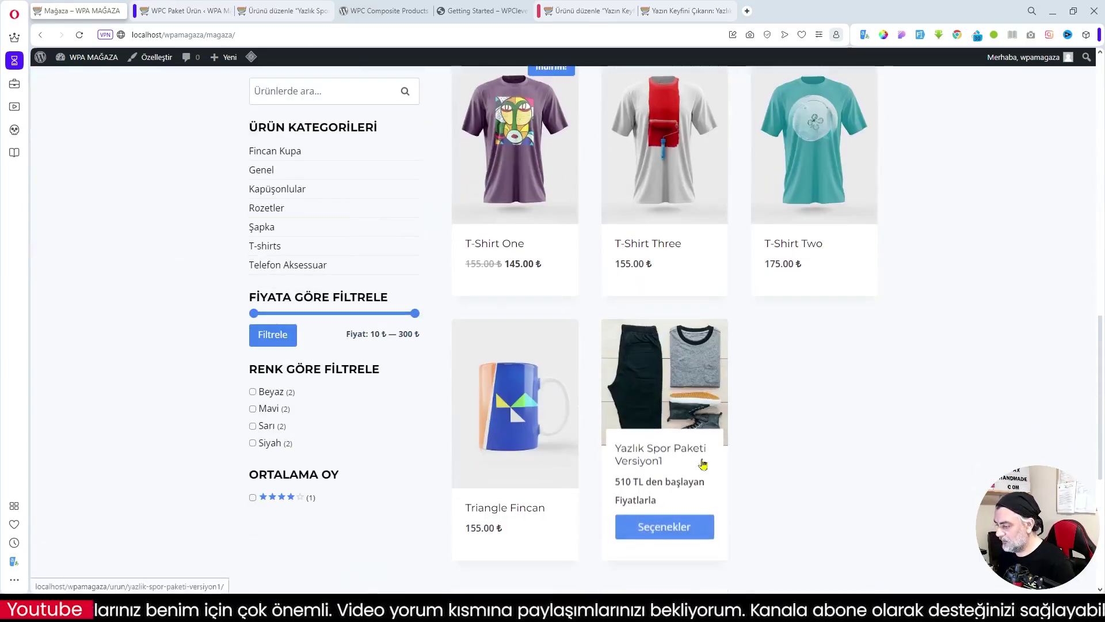
click(664, 407)
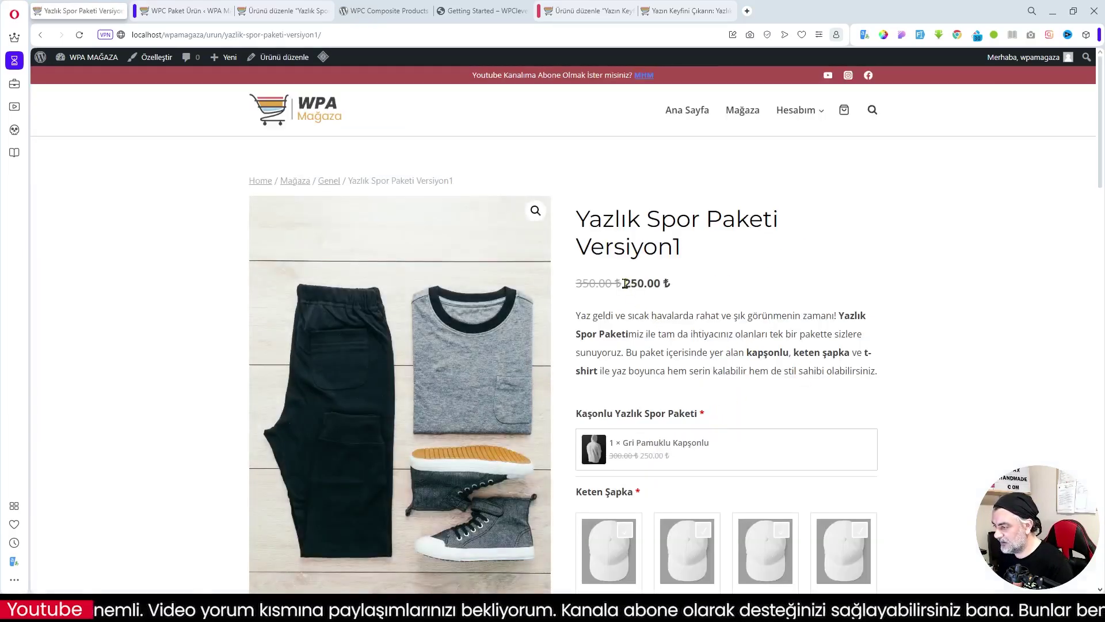
Step: Examine the package's displayed price and the layout of the Keten Şapka and T-Shirt quantity selectors on the product page
drag(625, 283, 662, 284)
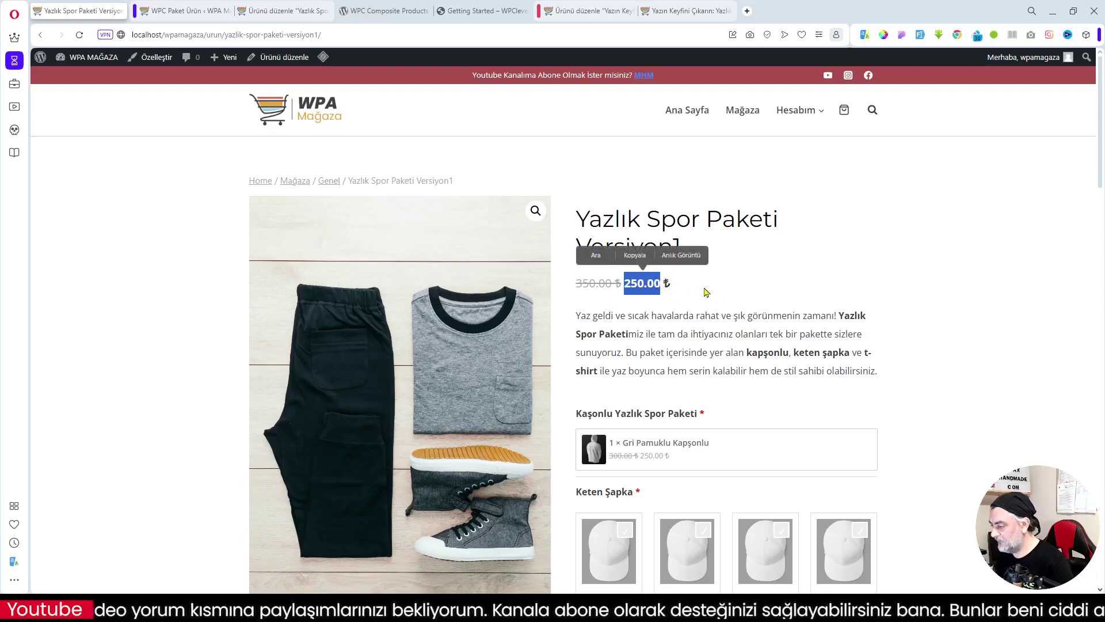
scroll(708, 293, down, 1)
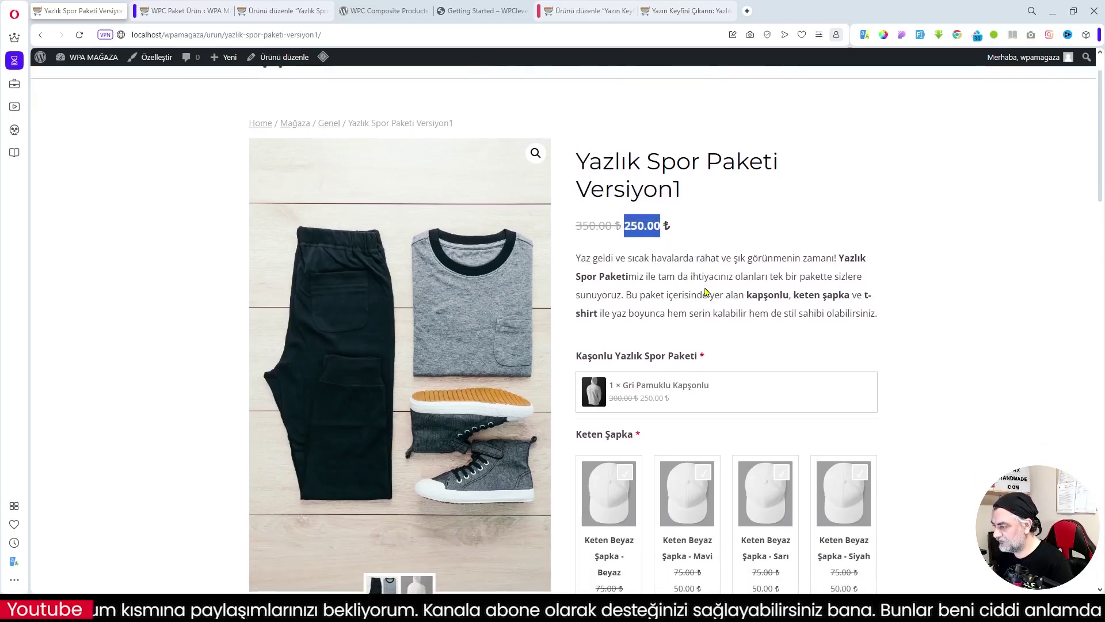
scroll(709, 293, up, 1)
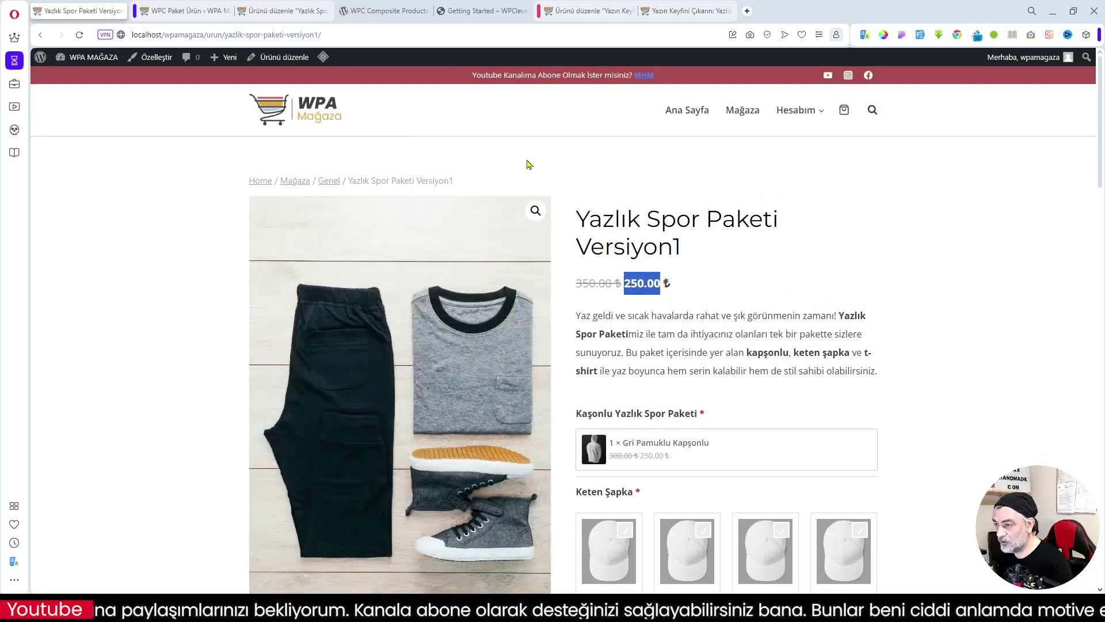
scroll(709, 288, down, 3)
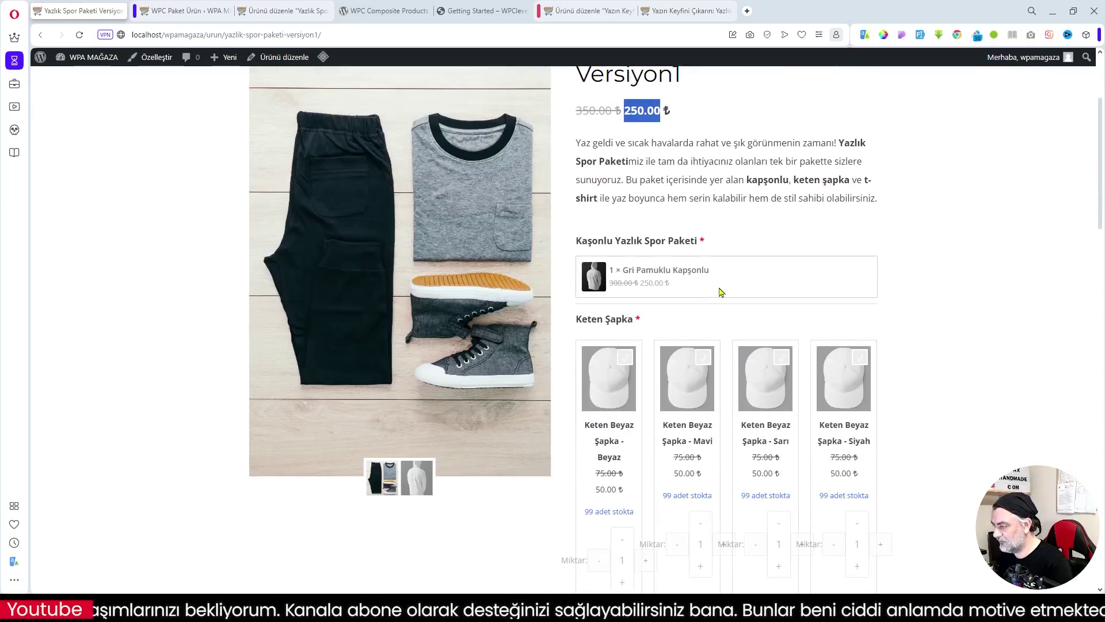
click(739, 286)
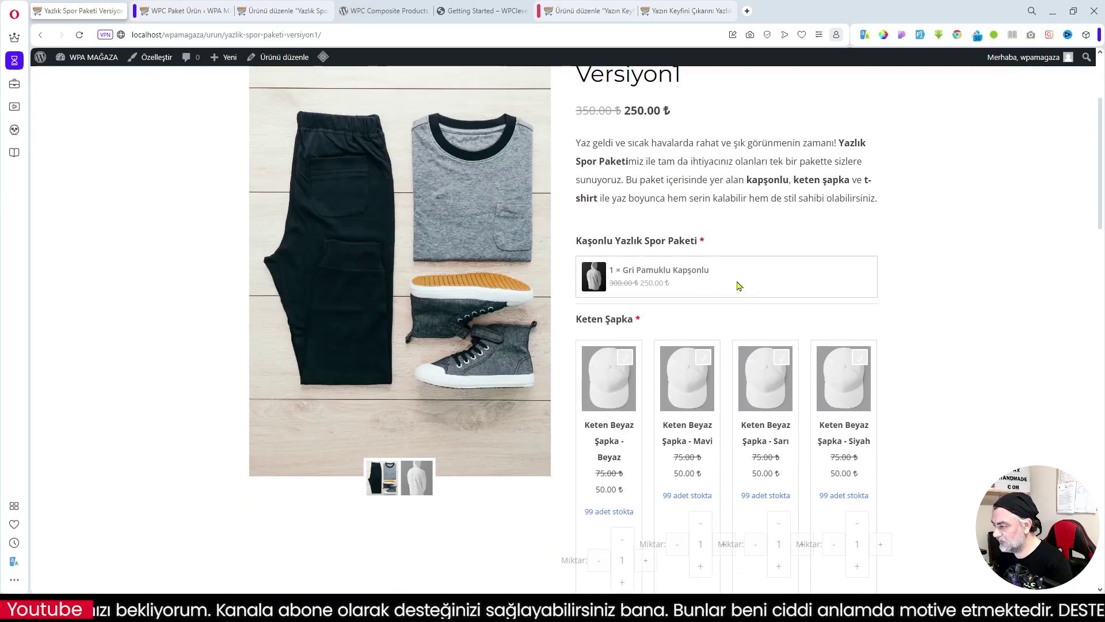
scroll(703, 296, down, 1)
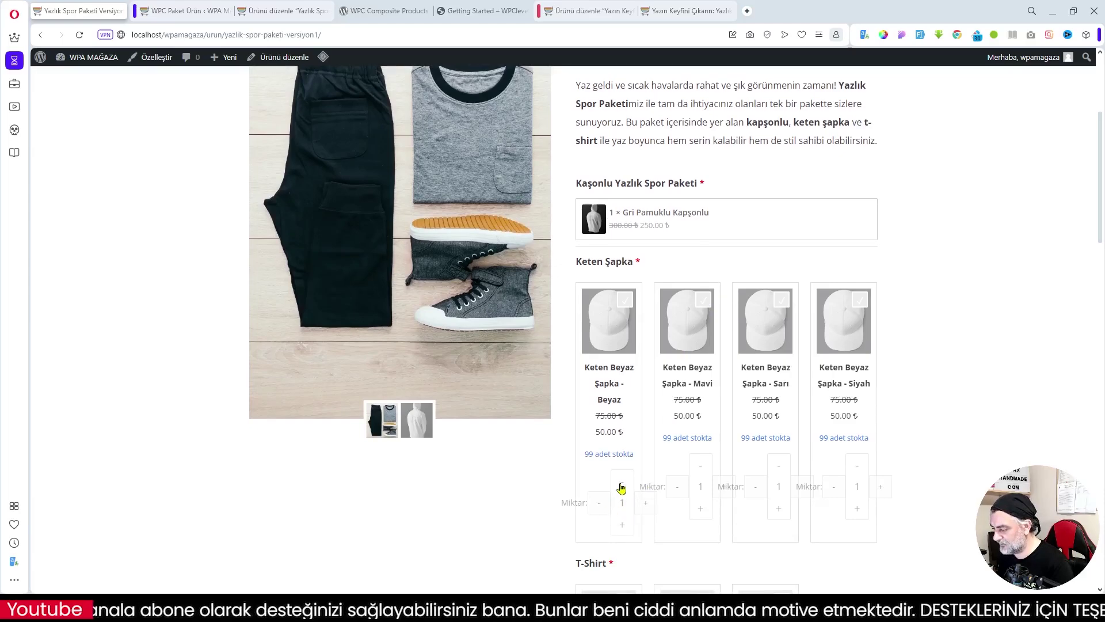
scroll(827, 448, down, 1)
scroll(827, 448, down, 1)
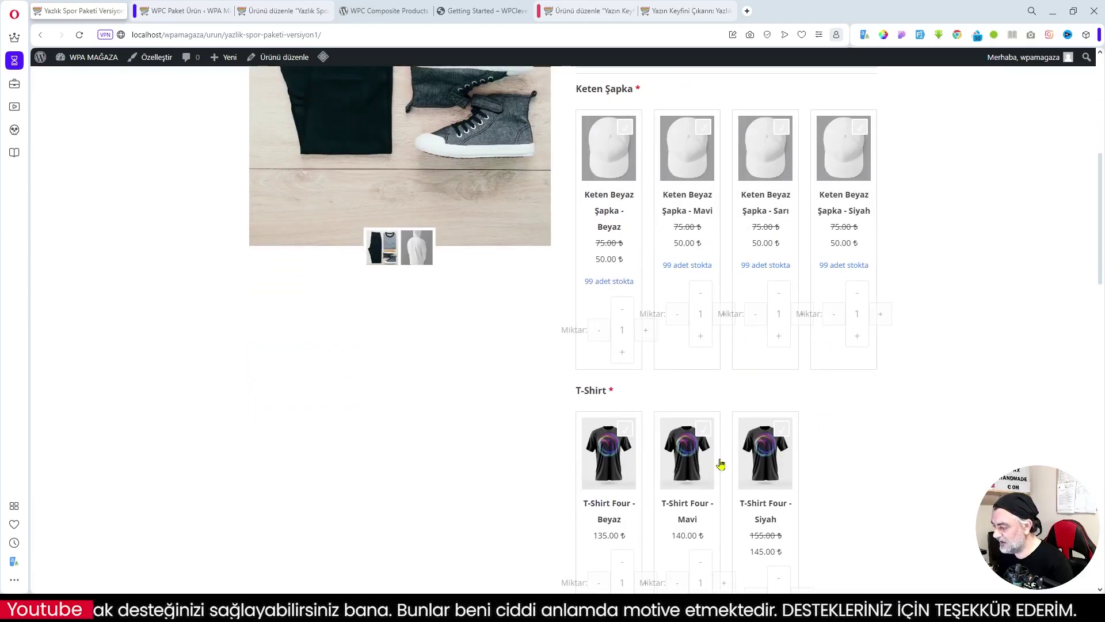
scroll(742, 518, down, 1)
scroll(743, 290, up, 3)
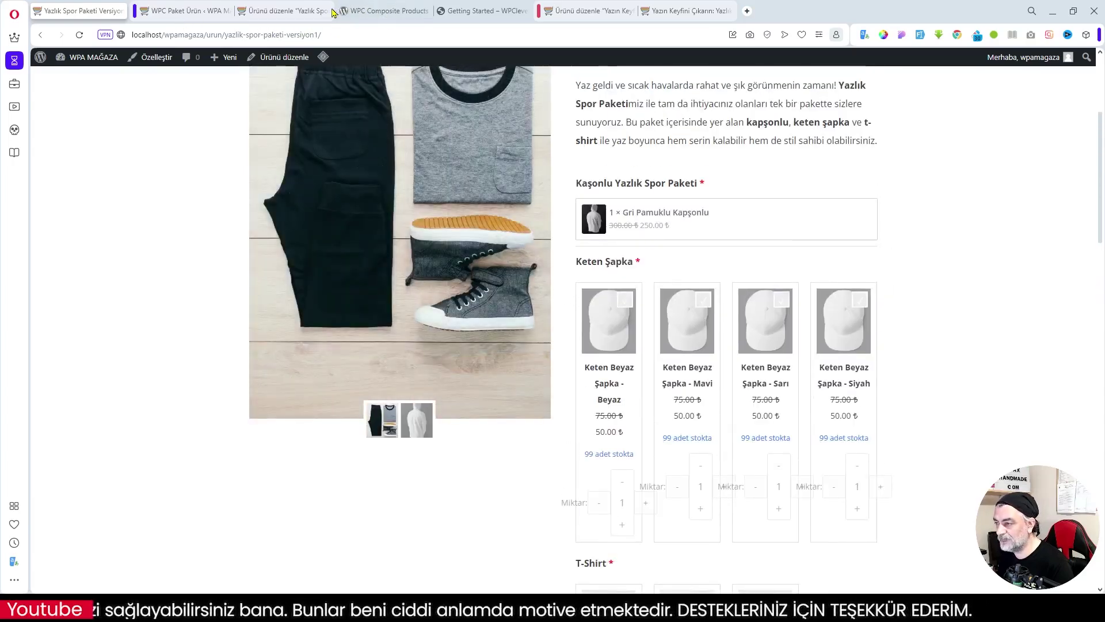
Step: In the WPC Paket Ürün settings, set the interface selection (Arayüz Seçimi) to Liste and save the changes
click(277, 12)
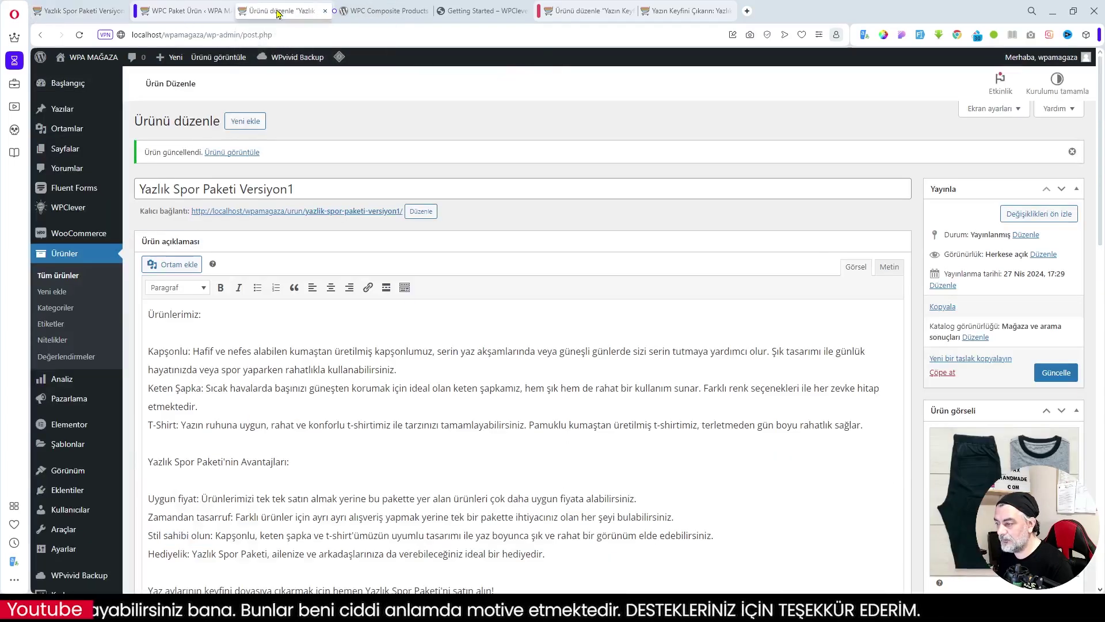
click(66, 12)
click(176, 12)
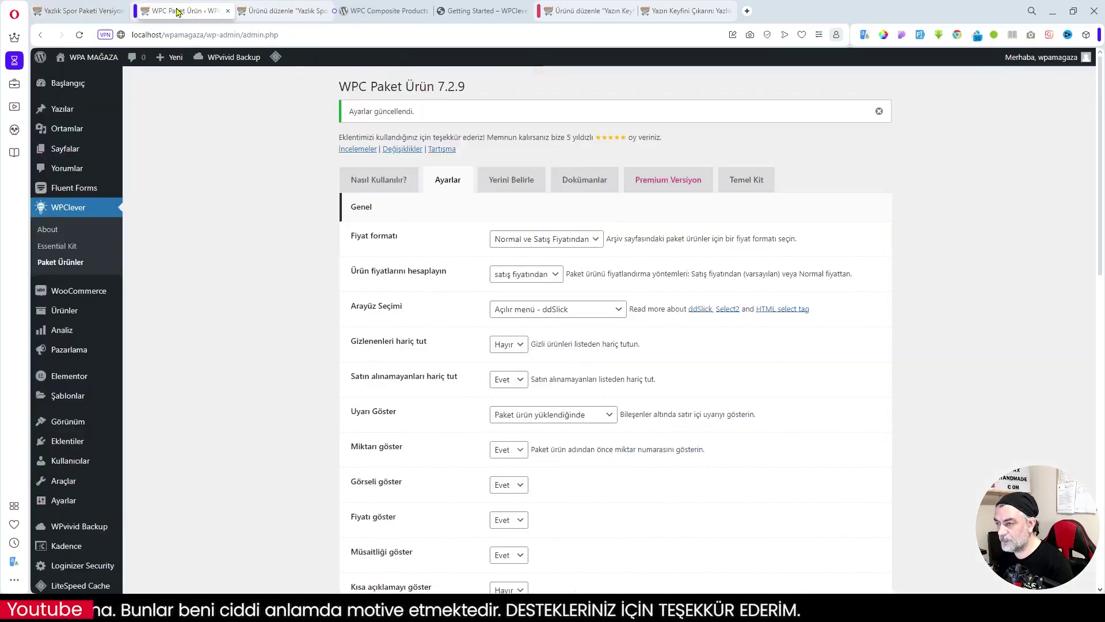
click(563, 311)
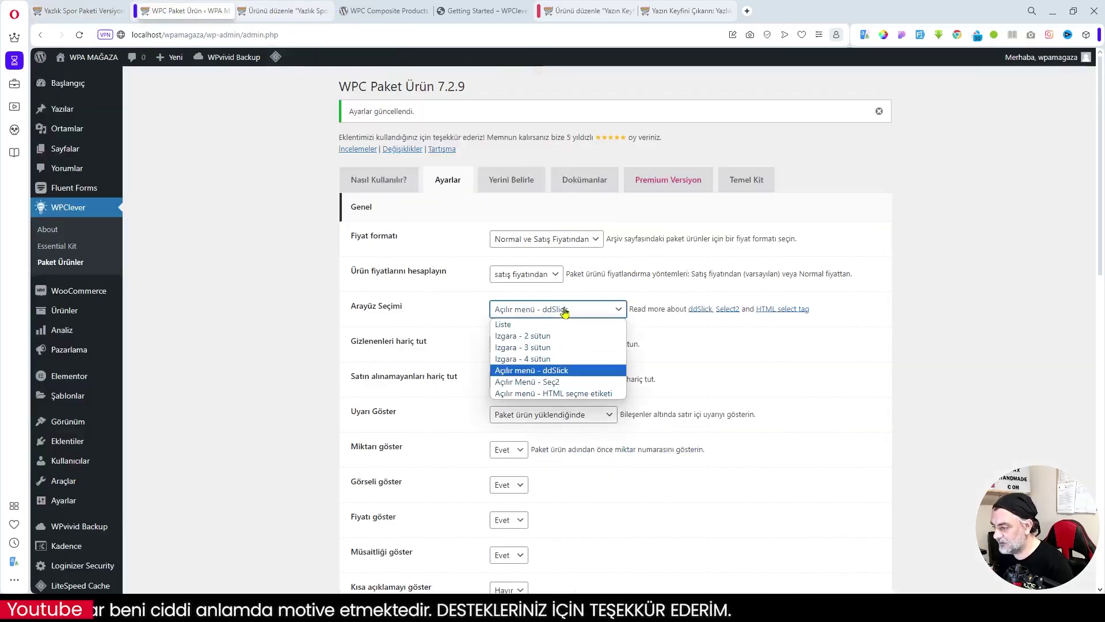
click(530, 326)
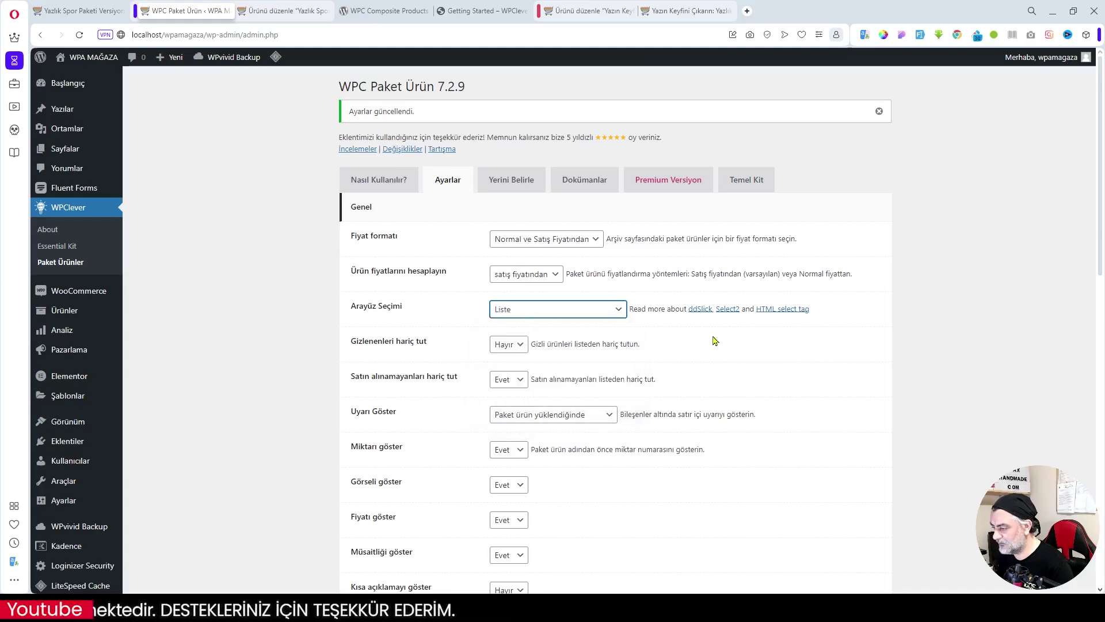
scroll(814, 365, down, 9)
scroll(814, 365, down, 5)
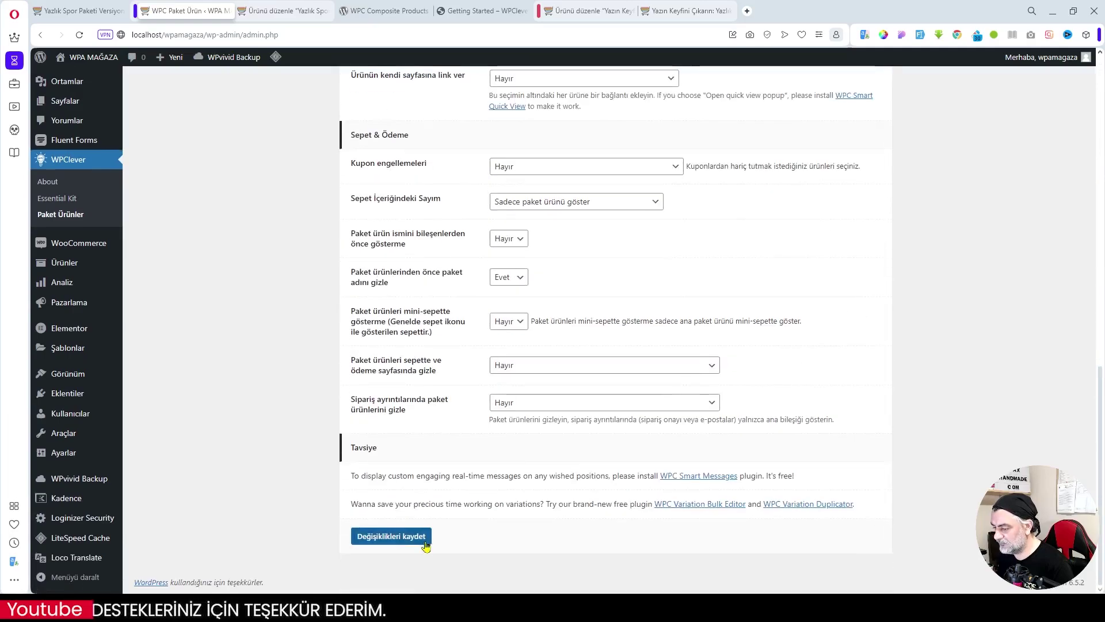
click(380, 536)
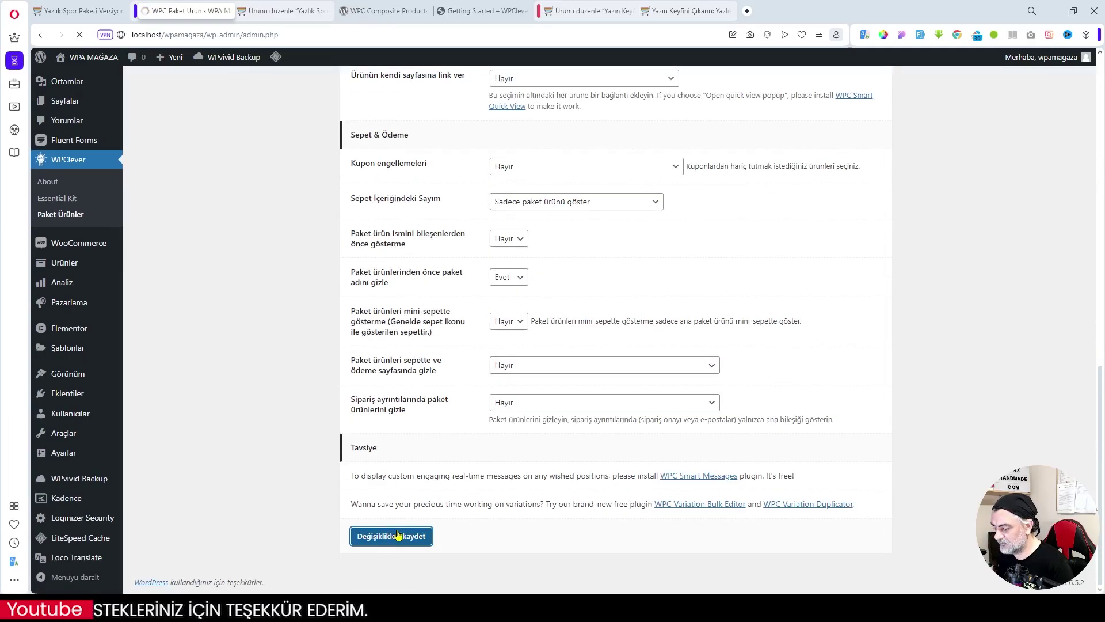
Step: In the Yazlık Spor Paketi Versiyon1 editor, expand all components and set the Kaşonlu Yazlık Spor Paketi component's interface selection (Arayüz Seçimi) to Liste
click(269, 14)
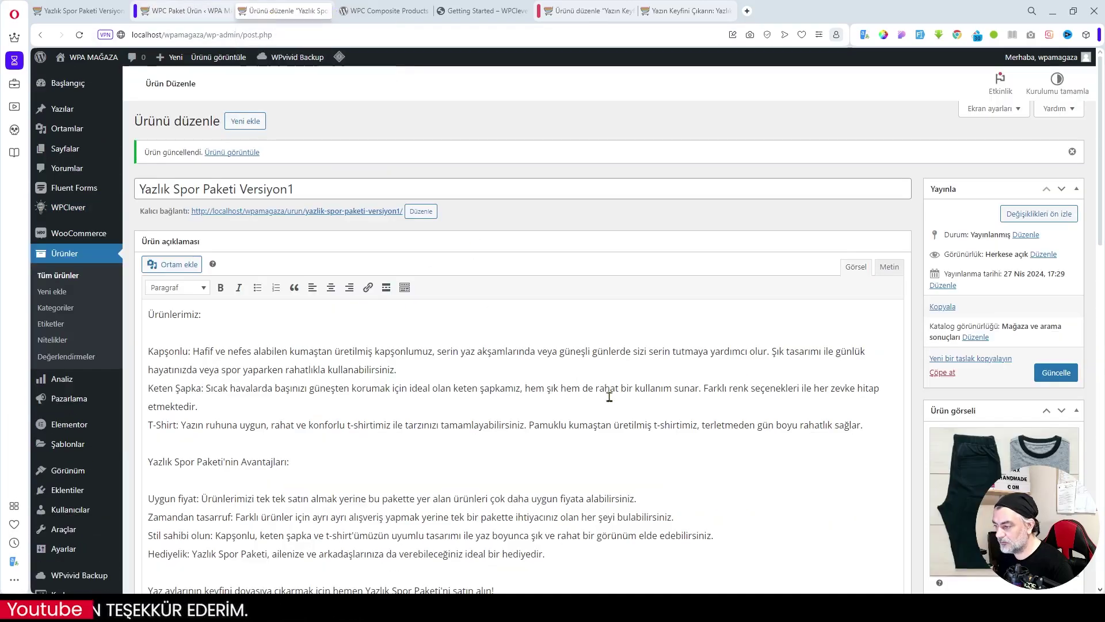
scroll(617, 407, down, 10)
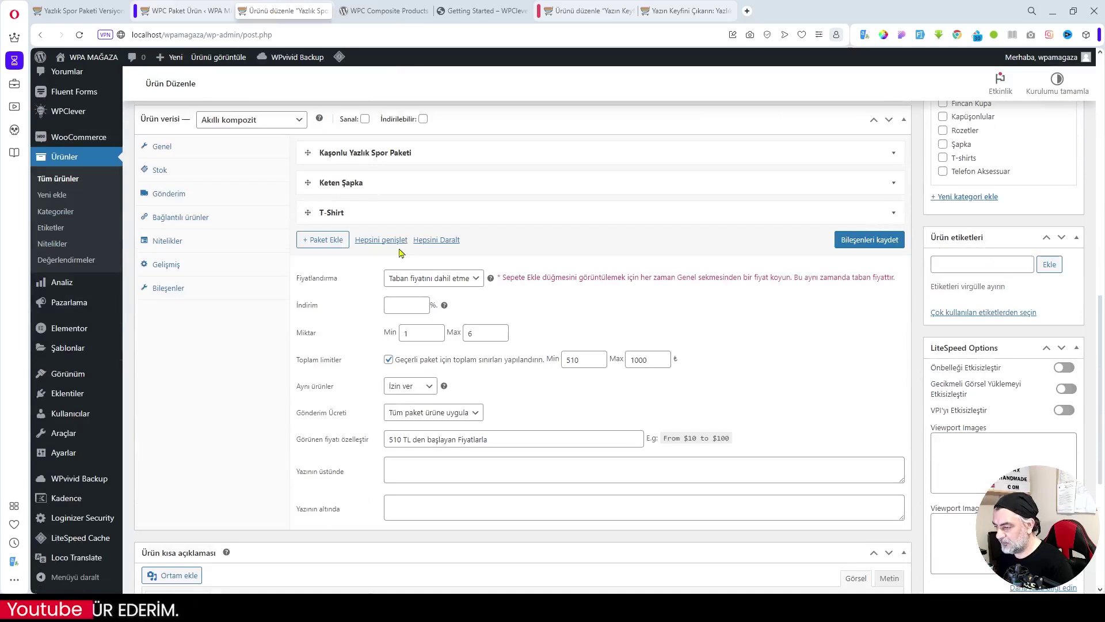
click(373, 241)
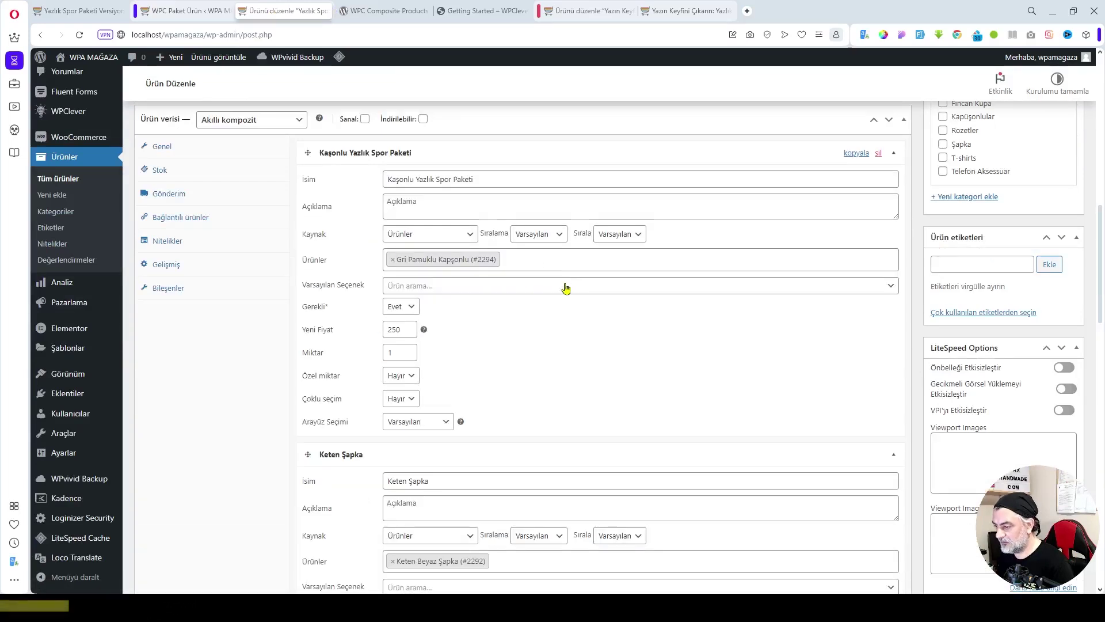
click(438, 428)
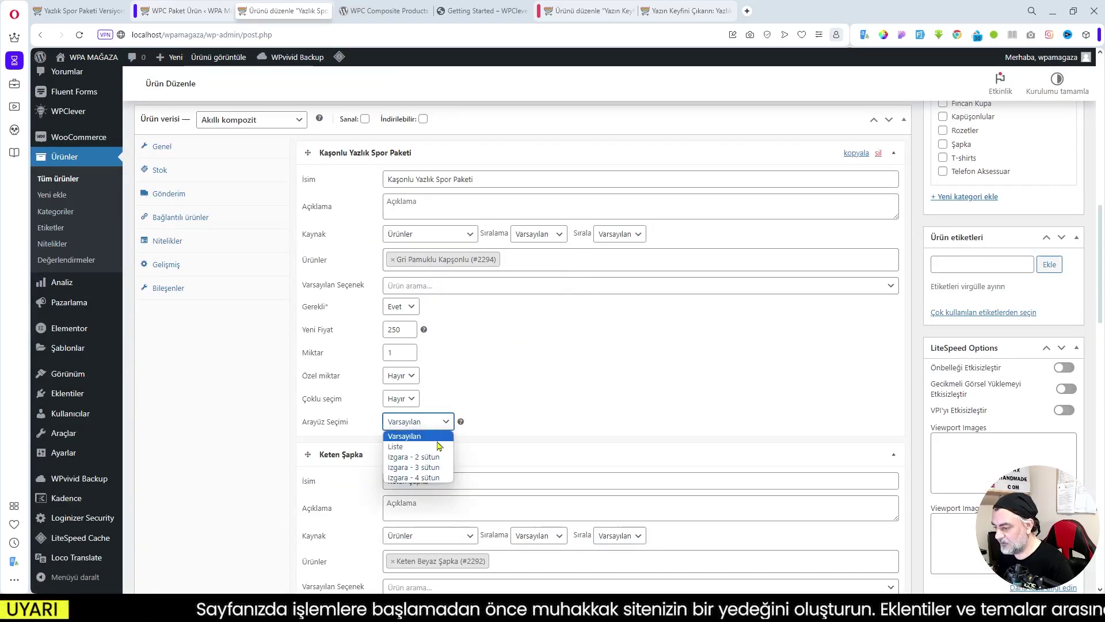
click(437, 446)
Step: Set the interface selection (Arayüz Seçimi) to Liste for both the Keten Şapka and T-Shirt components
scroll(556, 431, down, 5)
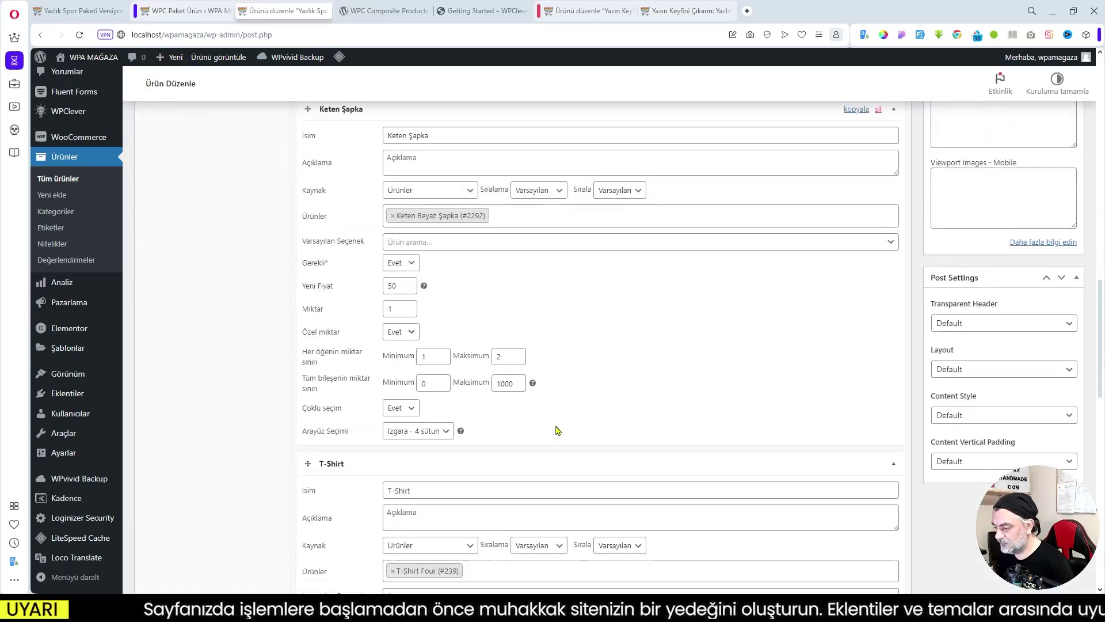
click(426, 430)
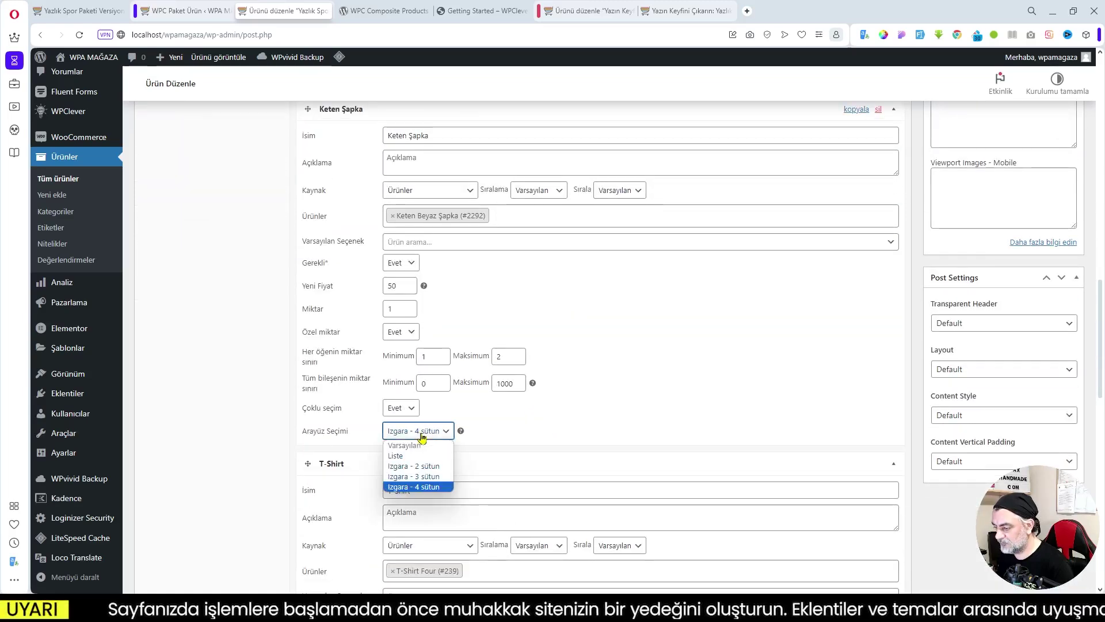
click(441, 456)
scroll(547, 447, down, 5)
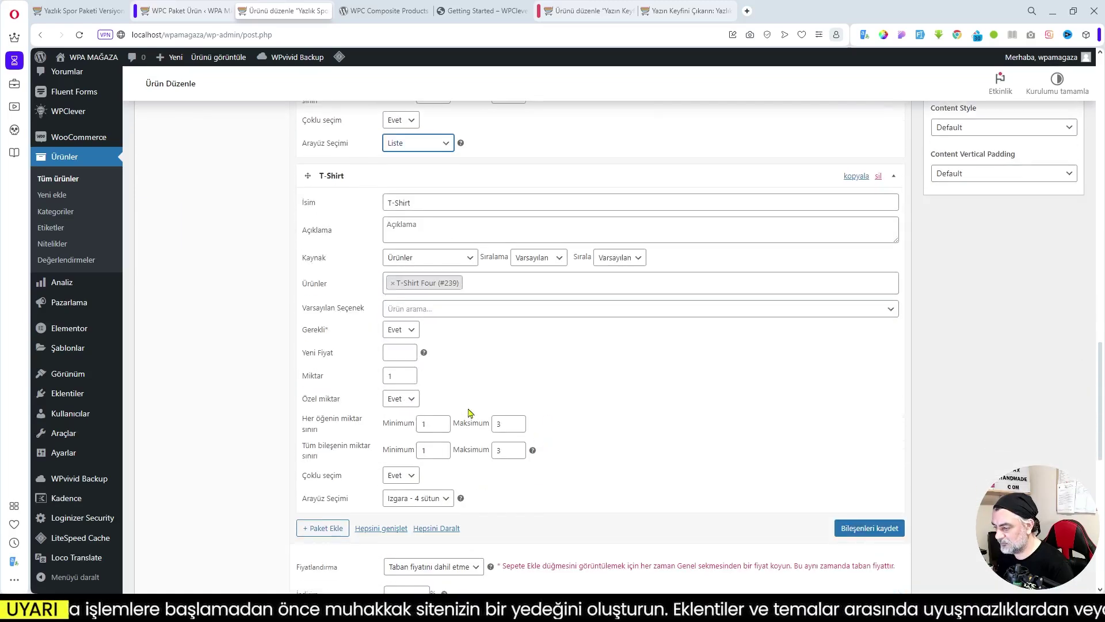
click(435, 507)
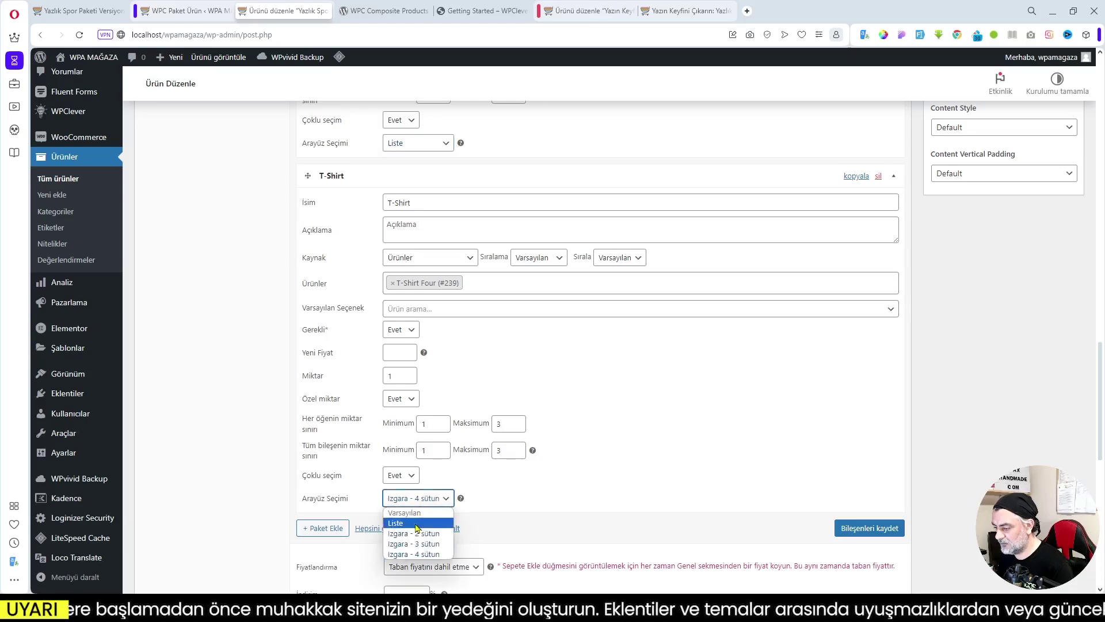
click(420, 524)
Step: Save the component changes and update the product
click(870, 528)
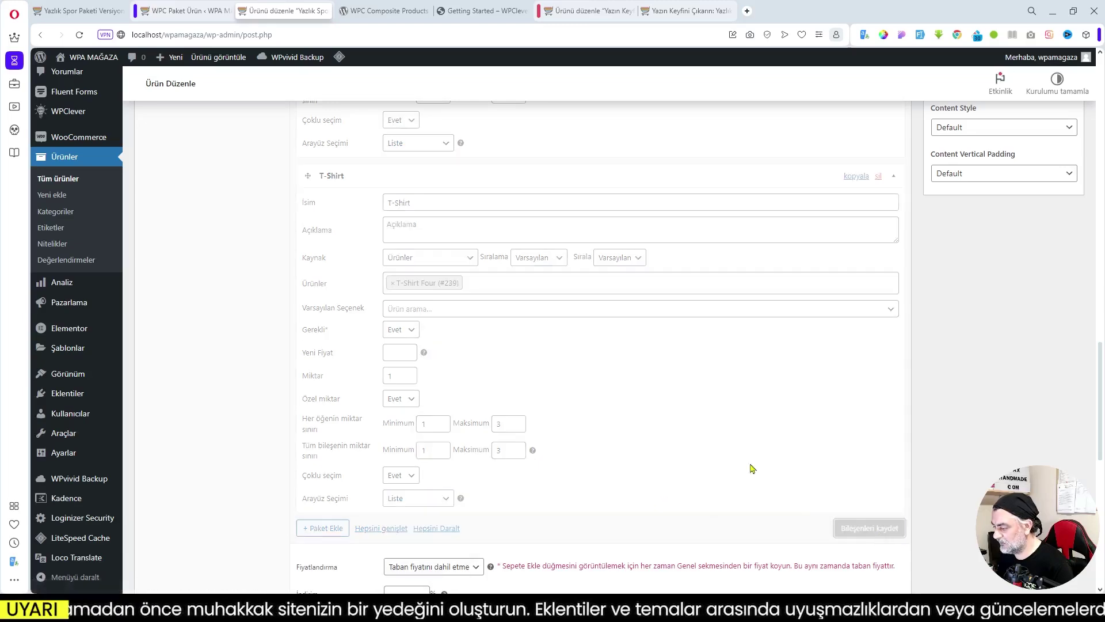
scroll(691, 398, up, 15)
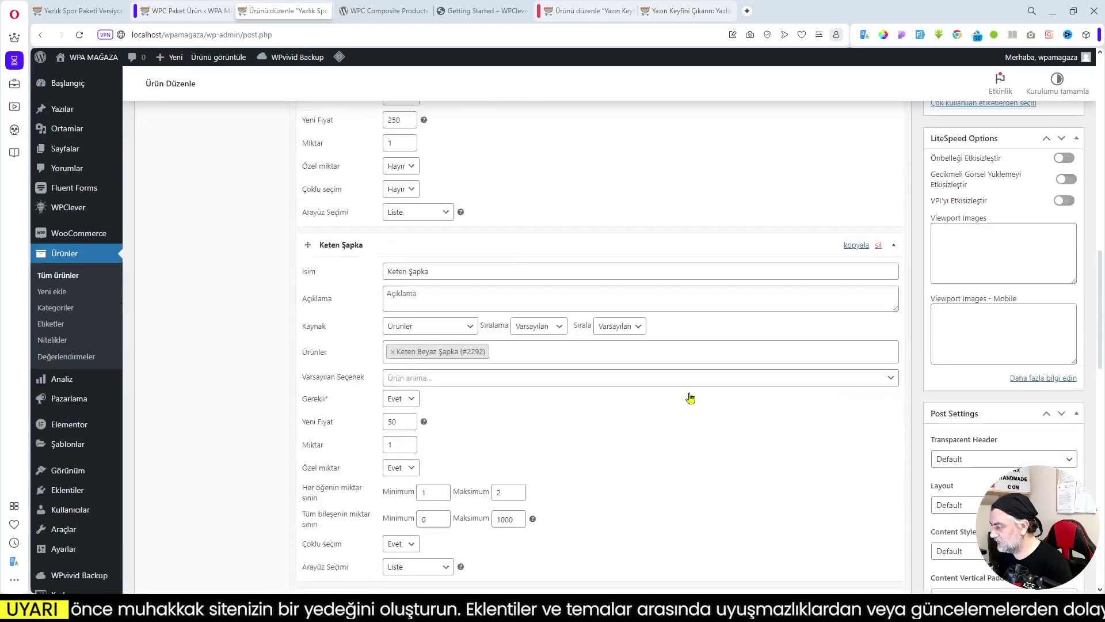
scroll(945, 350, up, 5)
click(1057, 372)
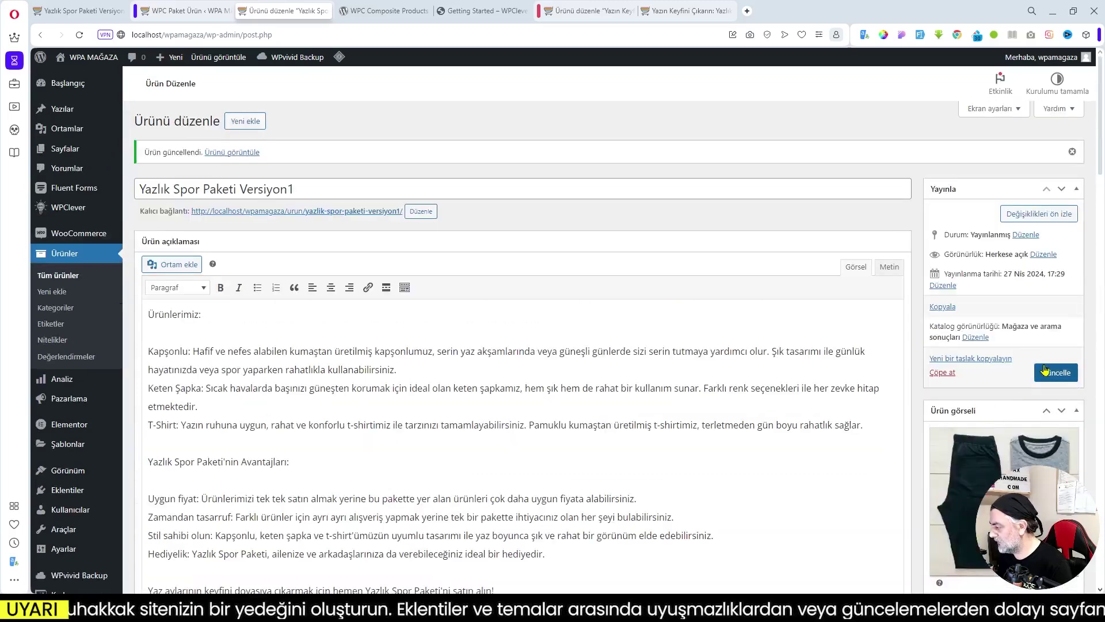
Step: Reload the storefront product page and examine the component selectors' layout and the package price
click(131, 18)
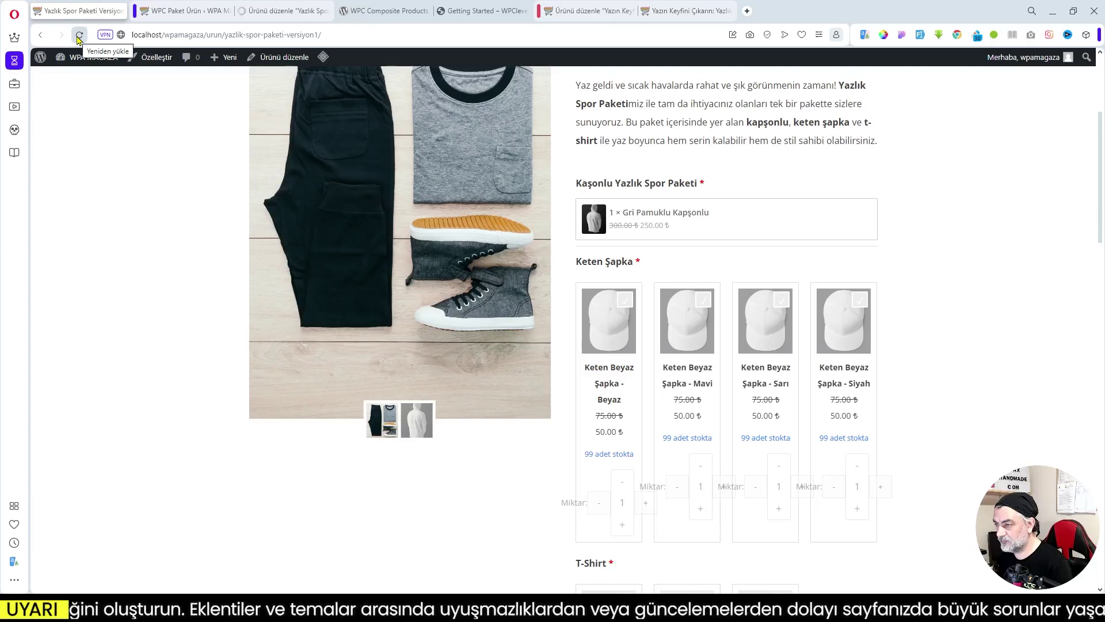
click(79, 36)
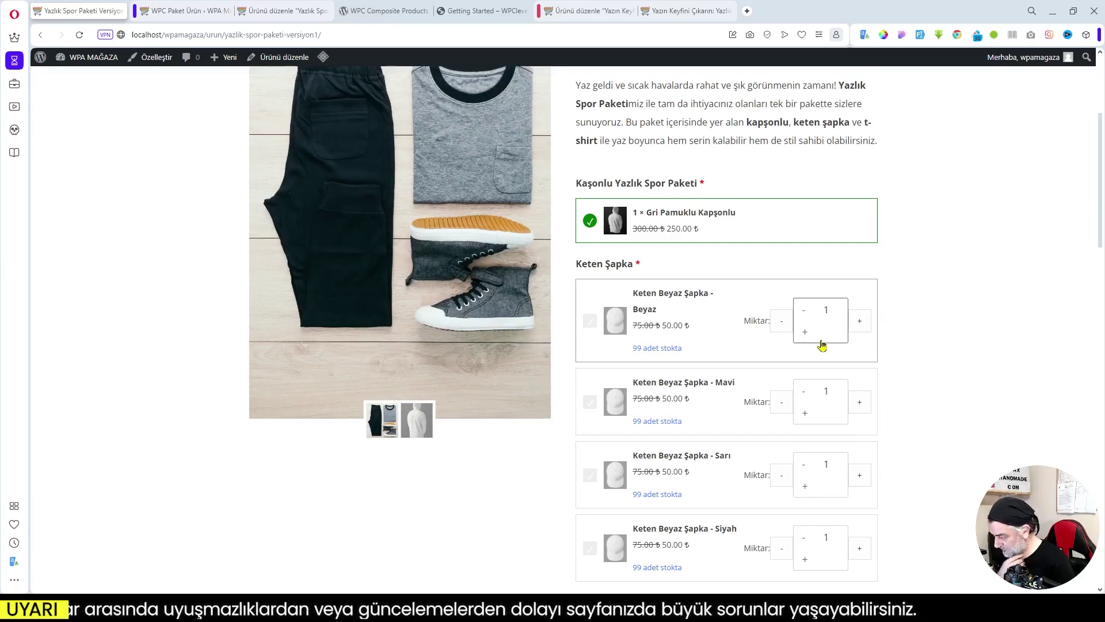
scroll(781, 237, up, 2)
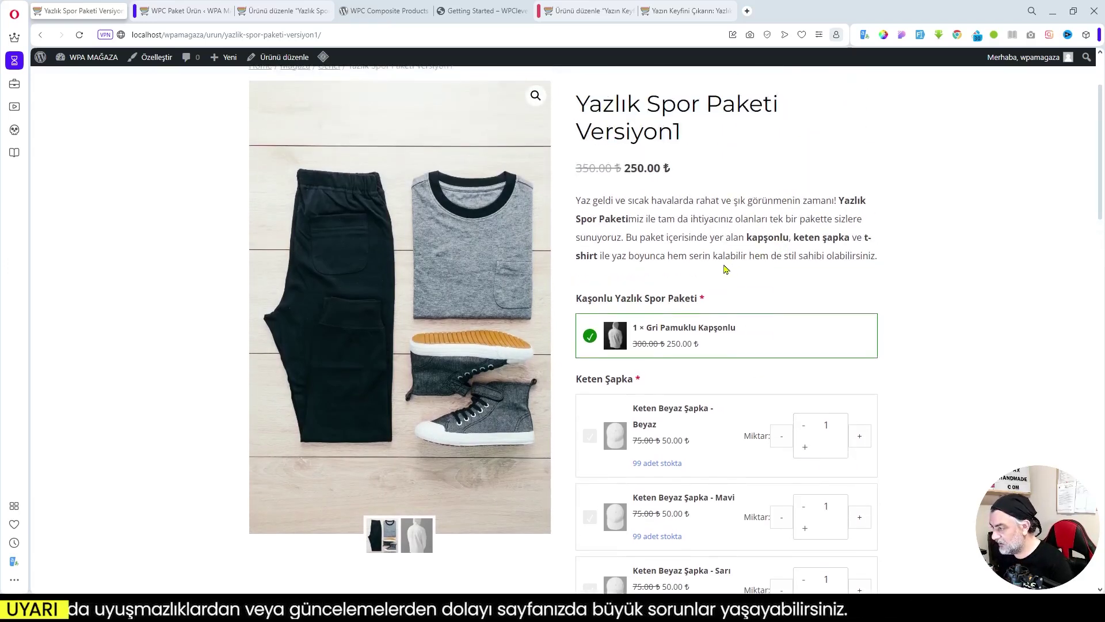
scroll(685, 353, down, 3)
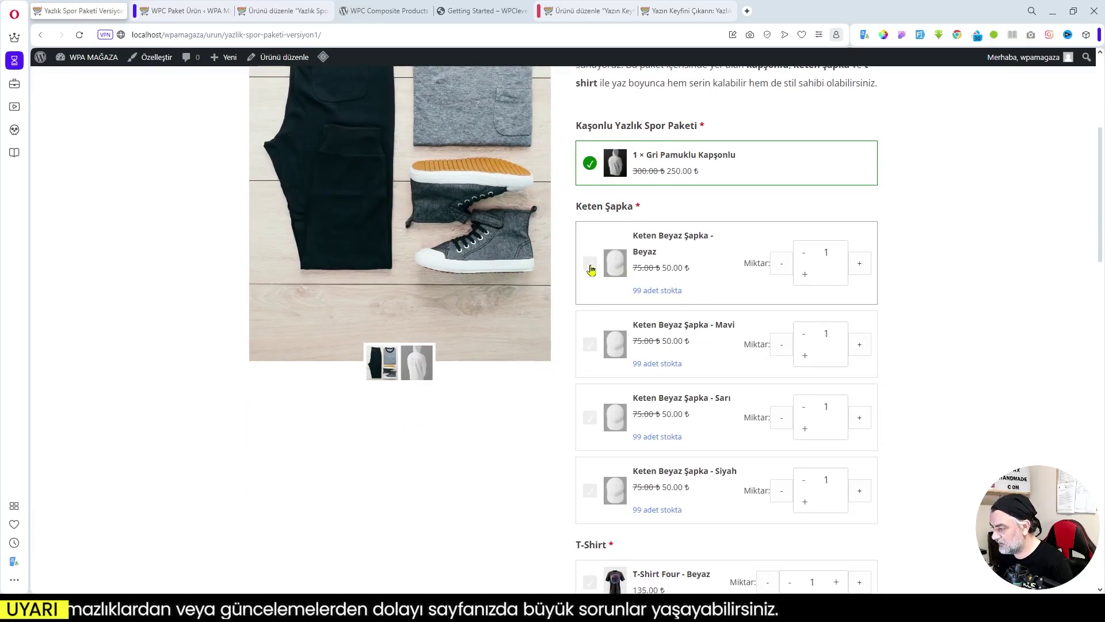
Step: Select Keten Beyaz Şapka - Beyaz and Keten Beyaz Şapka - Mavi, with a quantity of 2 each
click(590, 264)
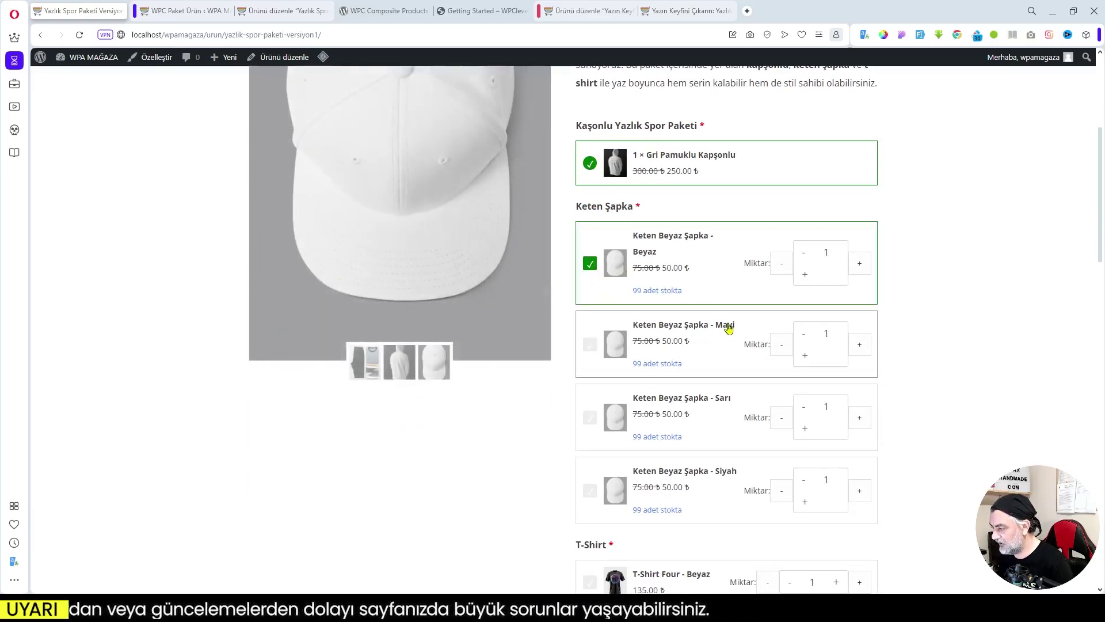
click(867, 268)
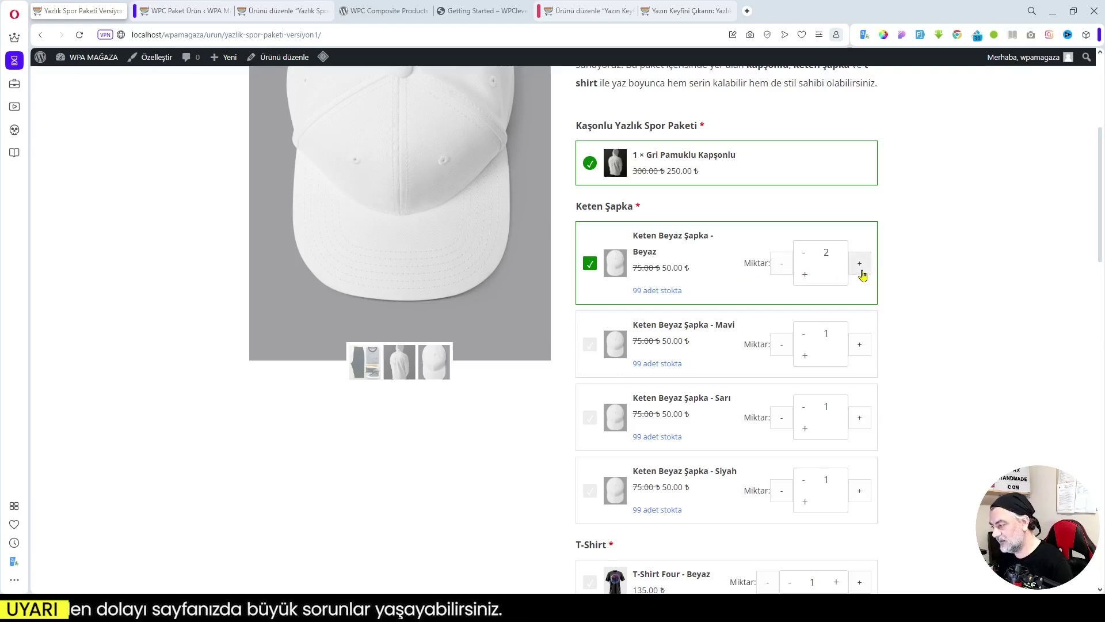
click(590, 344)
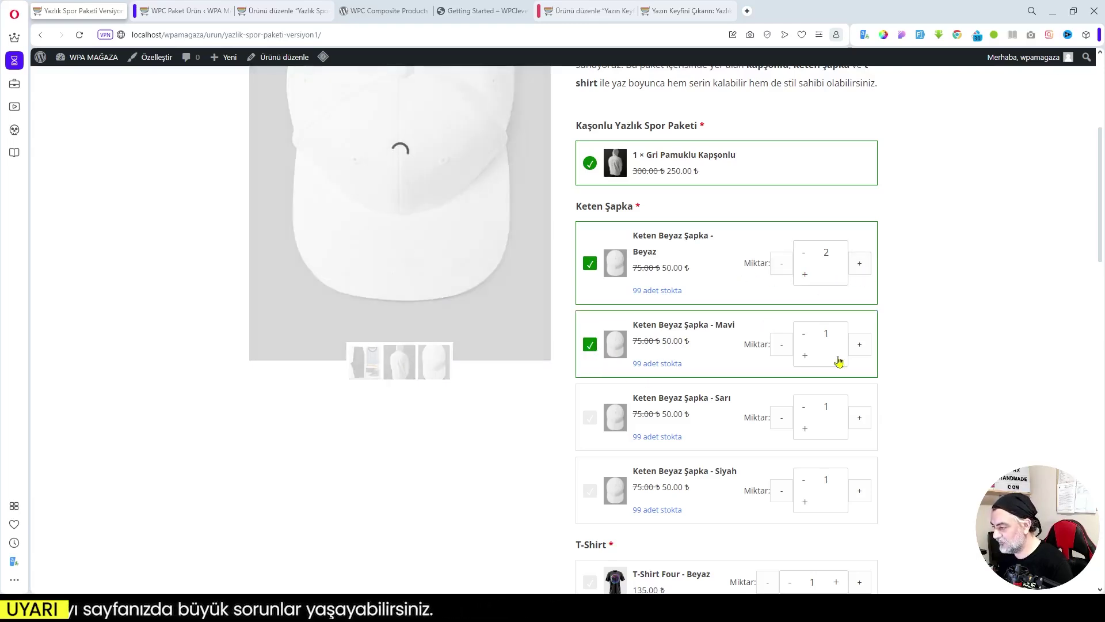
click(862, 351)
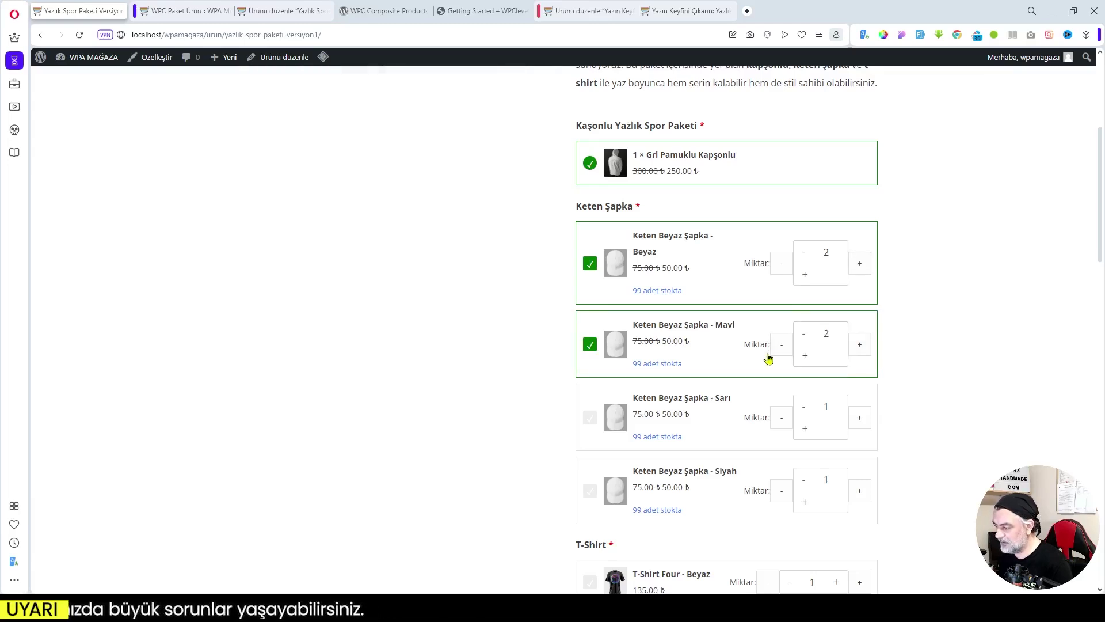
Step: Select T-Shirt Four - Beyaz with quantity 1, and try a package quantity of 2 before restoring it to 1
scroll(820, 312, down, 1)
scroll(818, 311, down, 5)
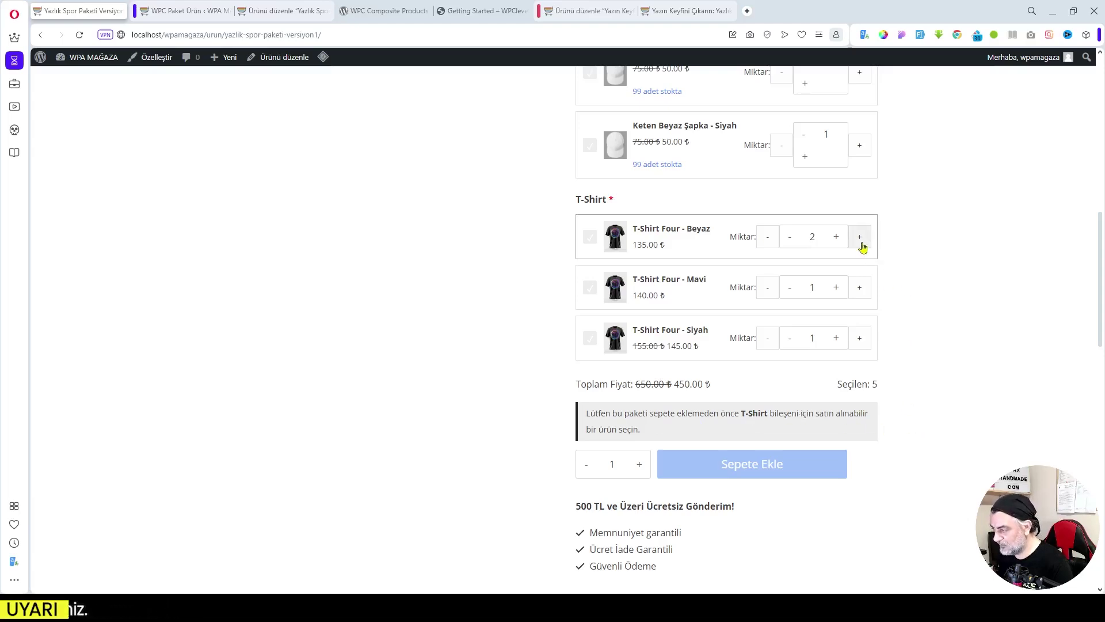
click(789, 238)
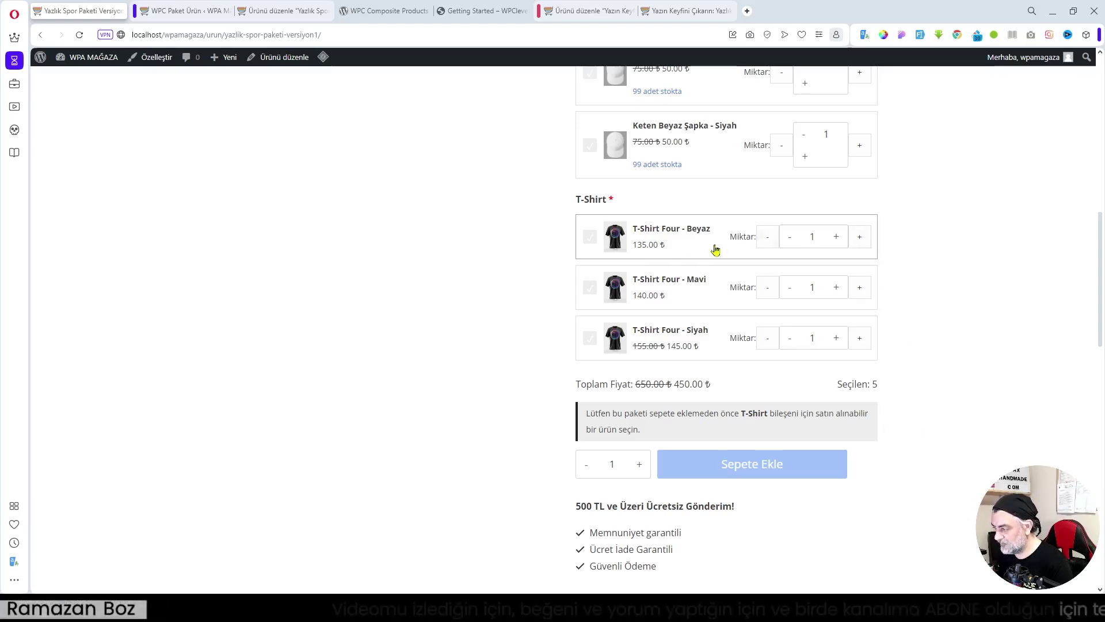
click(591, 238)
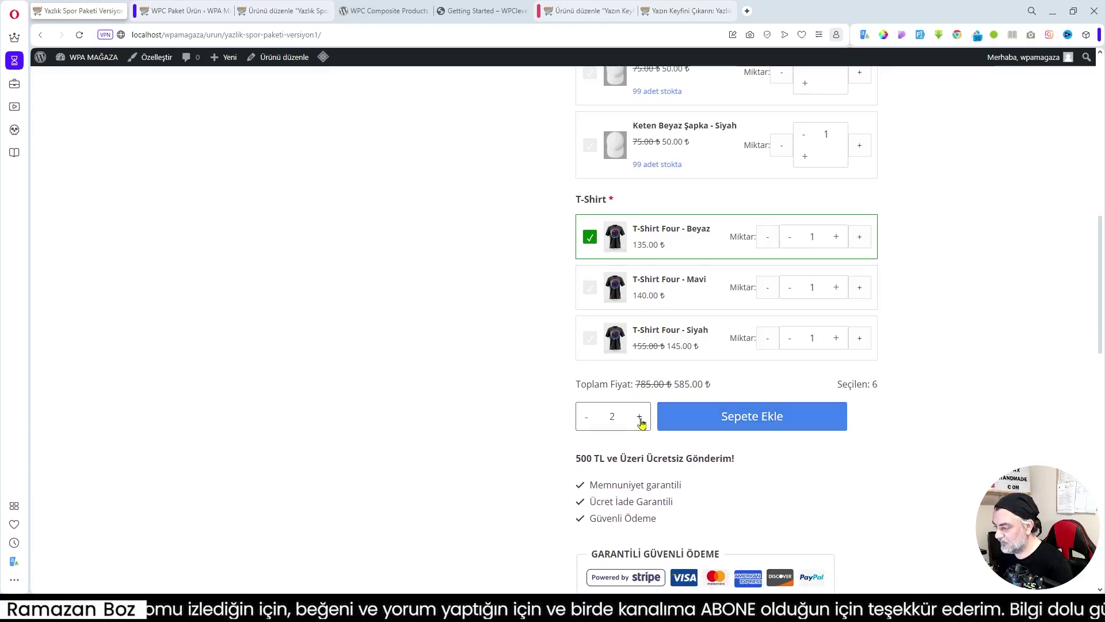
click(639, 417)
click(640, 417)
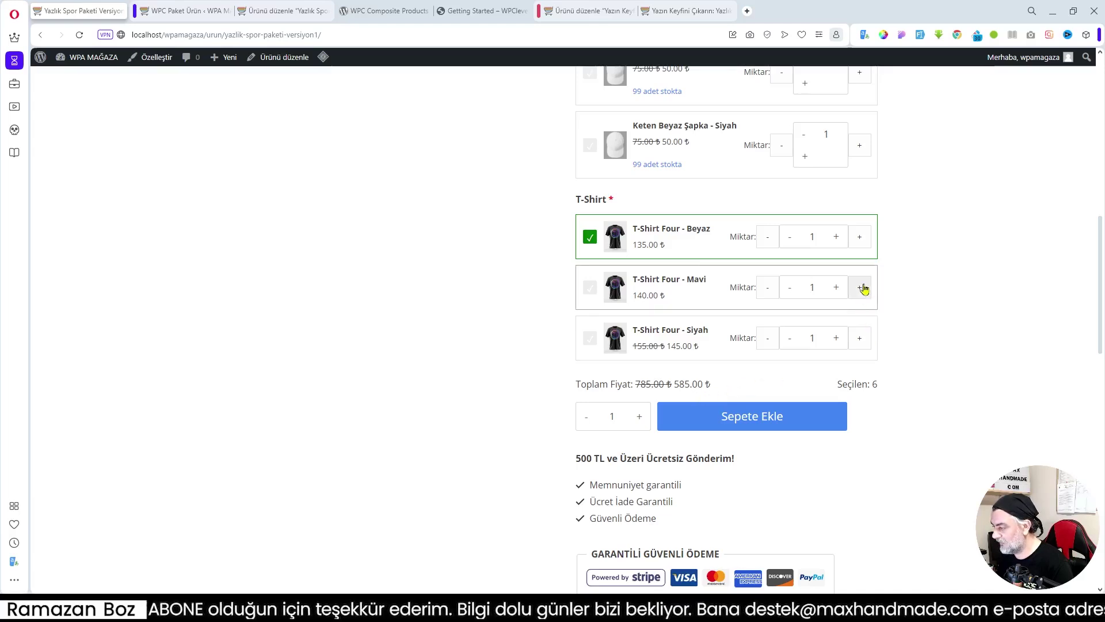
Step: Try raising T-Shirt Four - Beyaz to 2 and adding T-Shirt Four - Mavi, and restore the selection to one Beyaz T-shirt
click(861, 240)
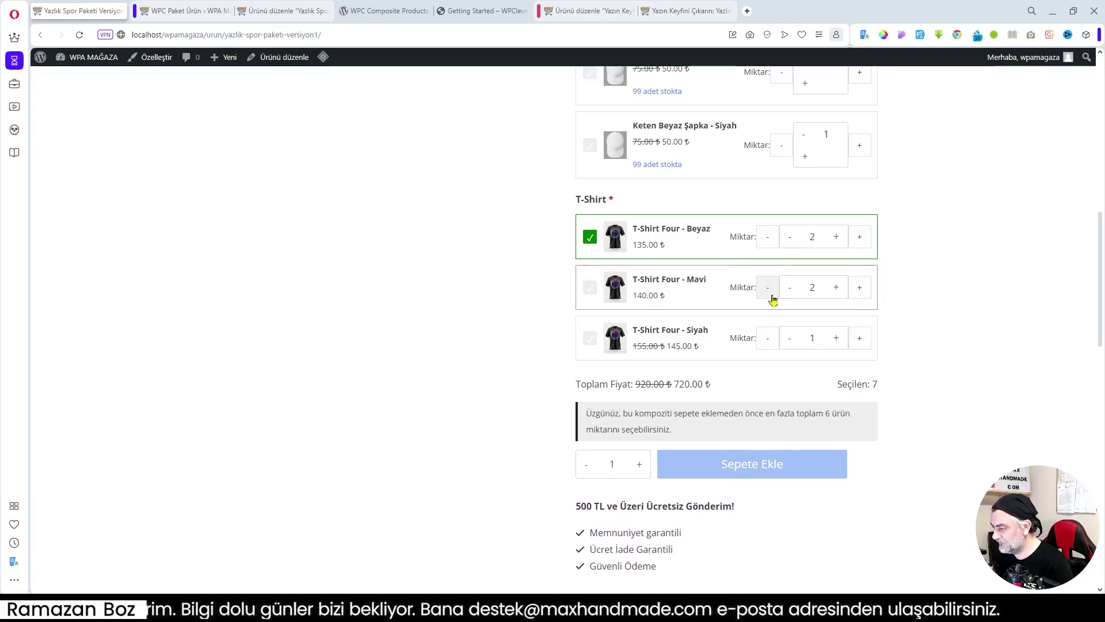
click(587, 294)
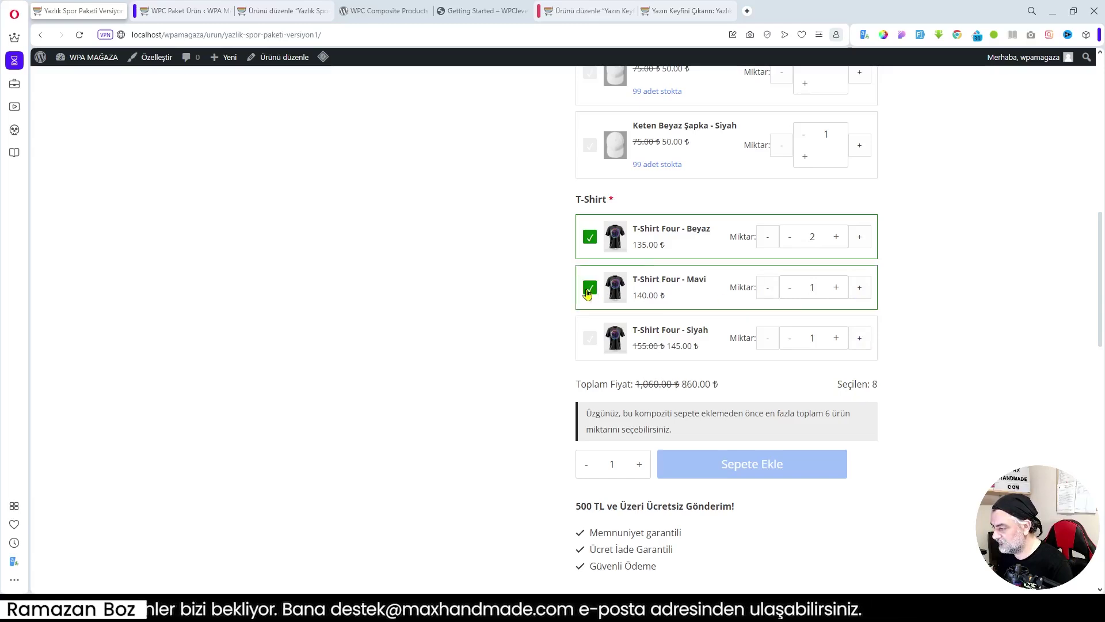
click(587, 294)
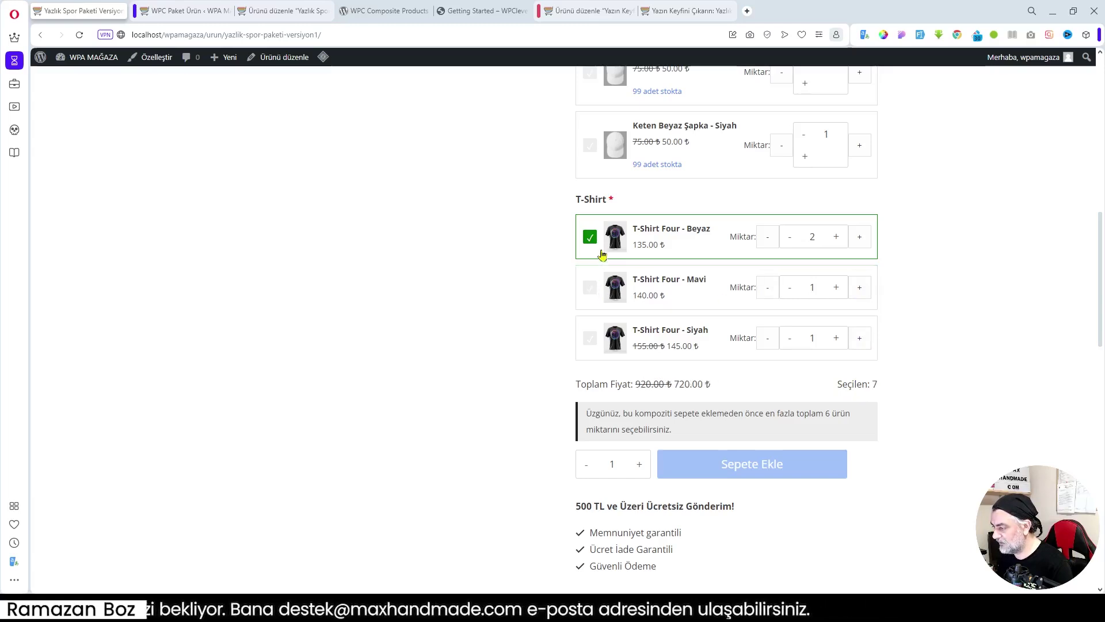
click(769, 238)
scroll(889, 345, up, 7)
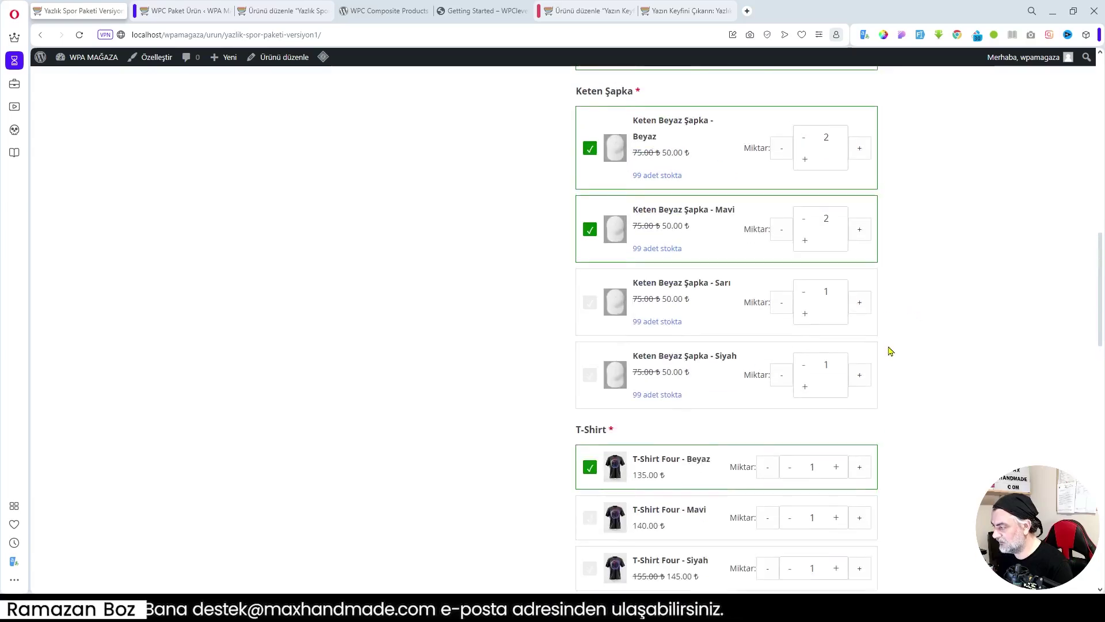
scroll(832, 311, up, 2)
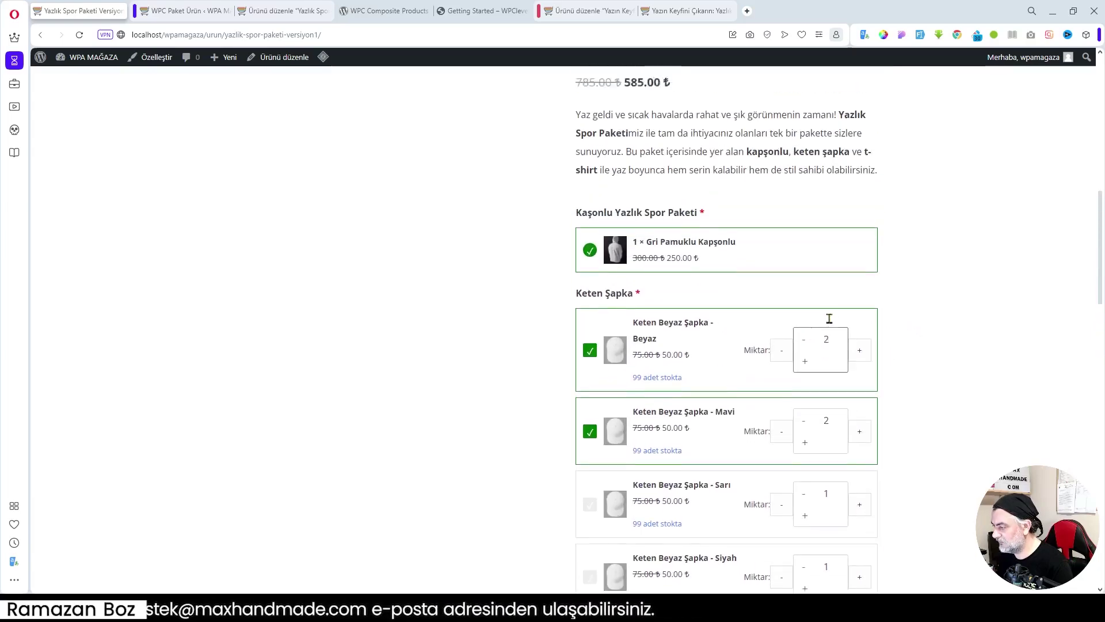
scroll(829, 323, down, 7)
scroll(830, 324, down, 3)
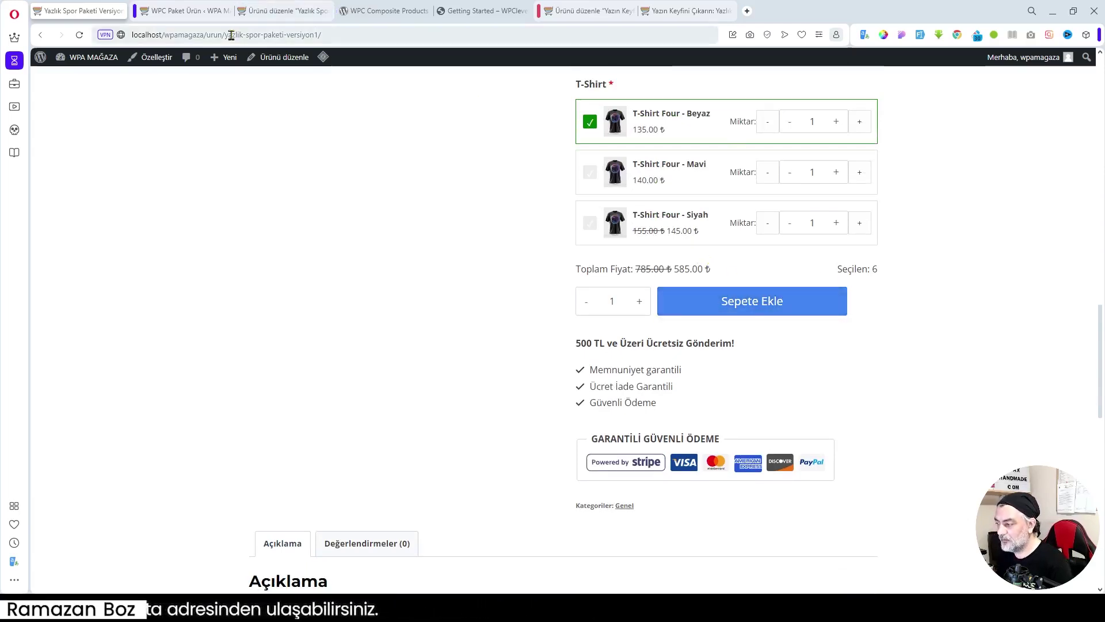
Step: In the product editor, set the maximum total limit (Toplam limitler) to 550 ₺, save the components and update the product
click(286, 10)
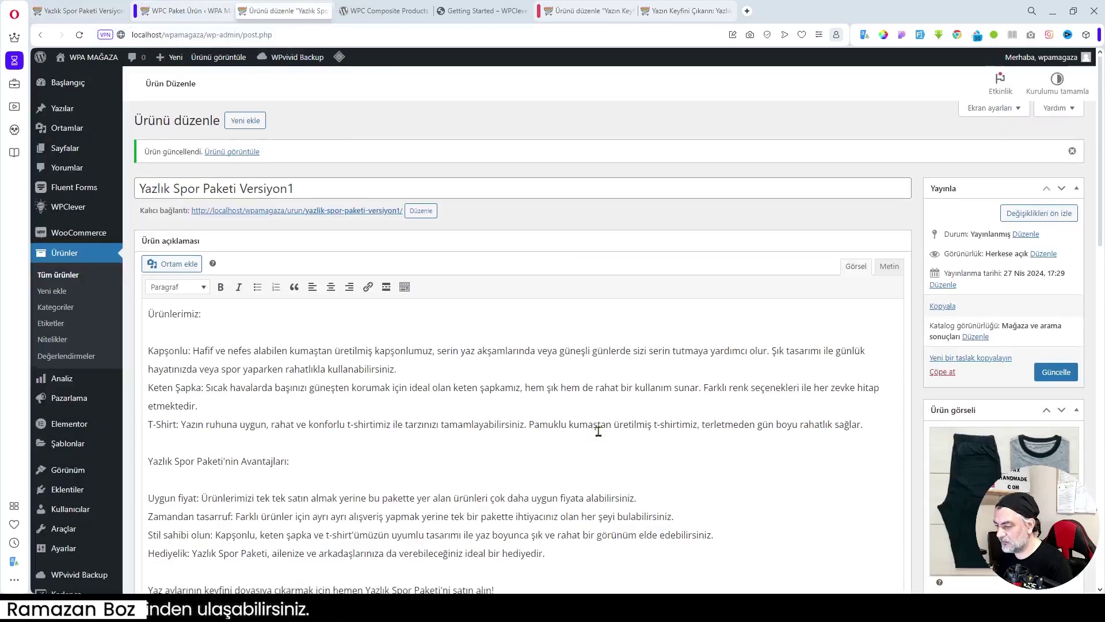
scroll(599, 432, down, 15)
scroll(598, 431, up, 6)
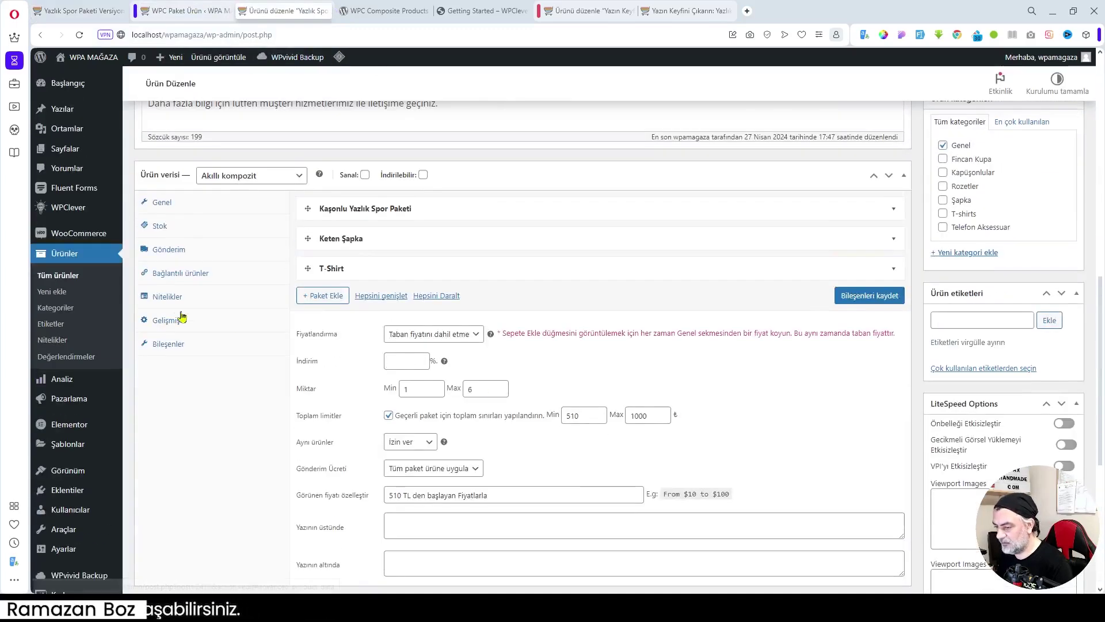
double_click(640, 415)
text(550)
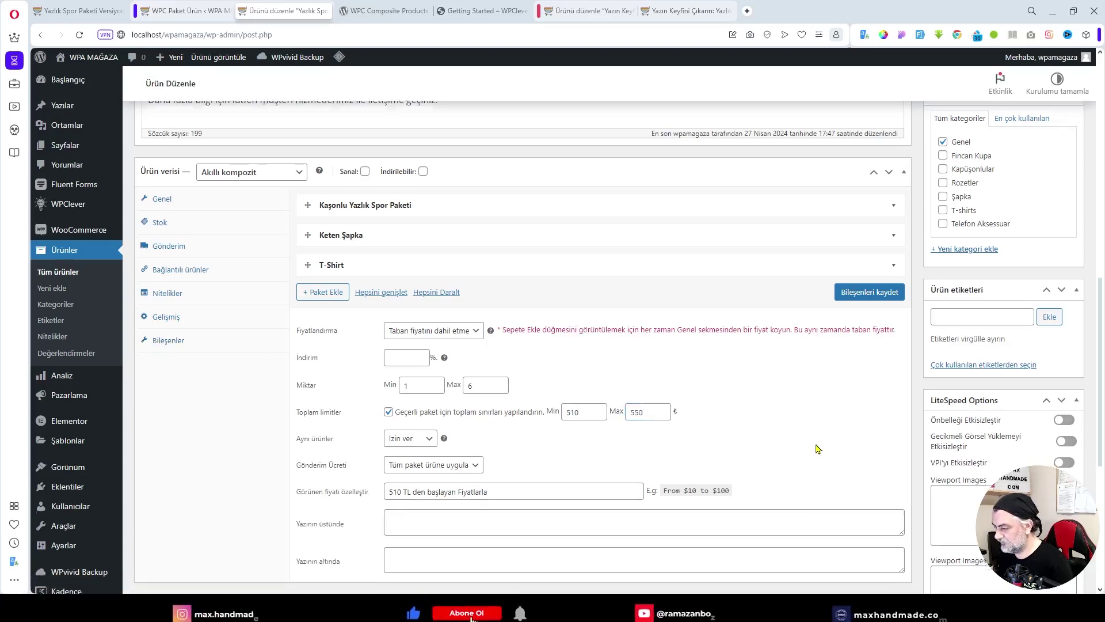
scroll(818, 449, down, 1)
click(869, 238)
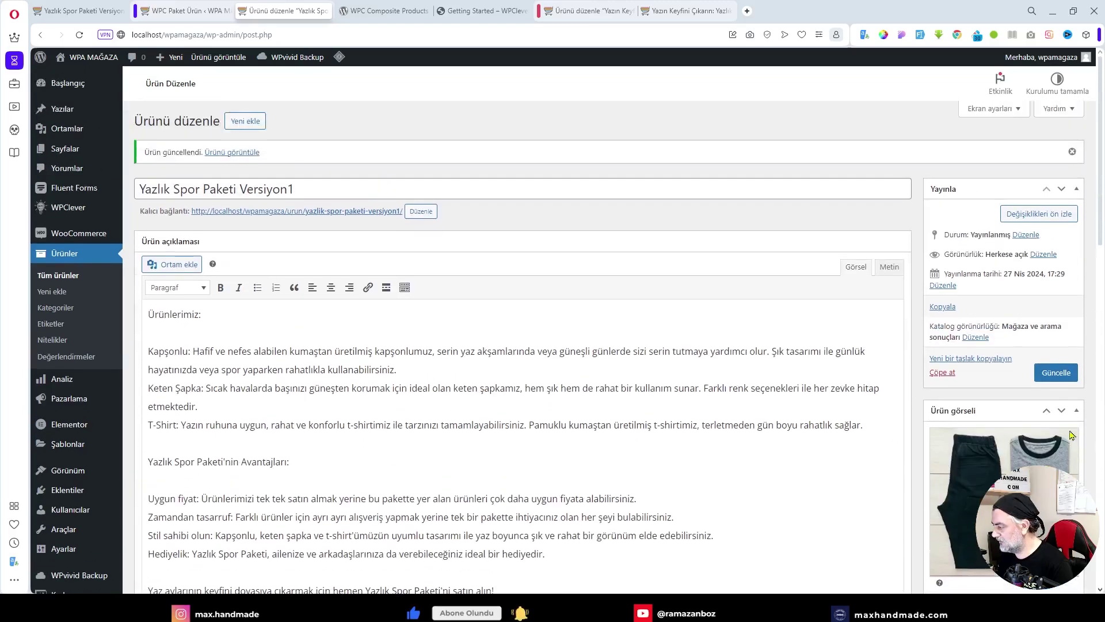
click(1057, 372)
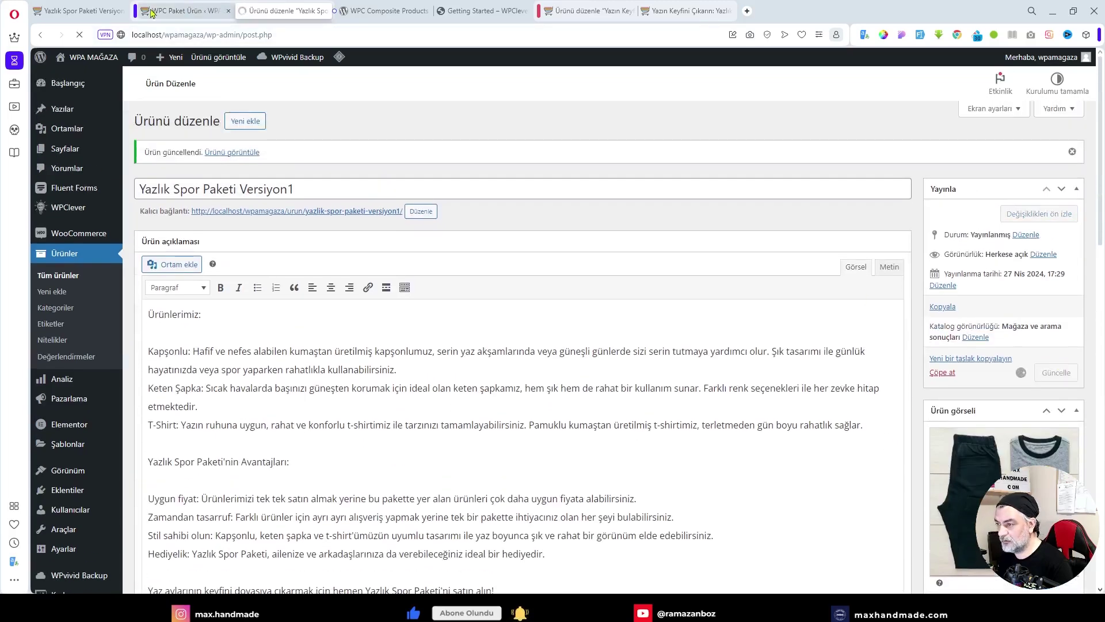
Step: Reload the Yazlık Spor Paketi Versiyon1 storefront page and select Keten Beyaz Şapka - Beyaz and Keten Beyaz Şapka - Mavi, quantity 1 each
click(81, 10)
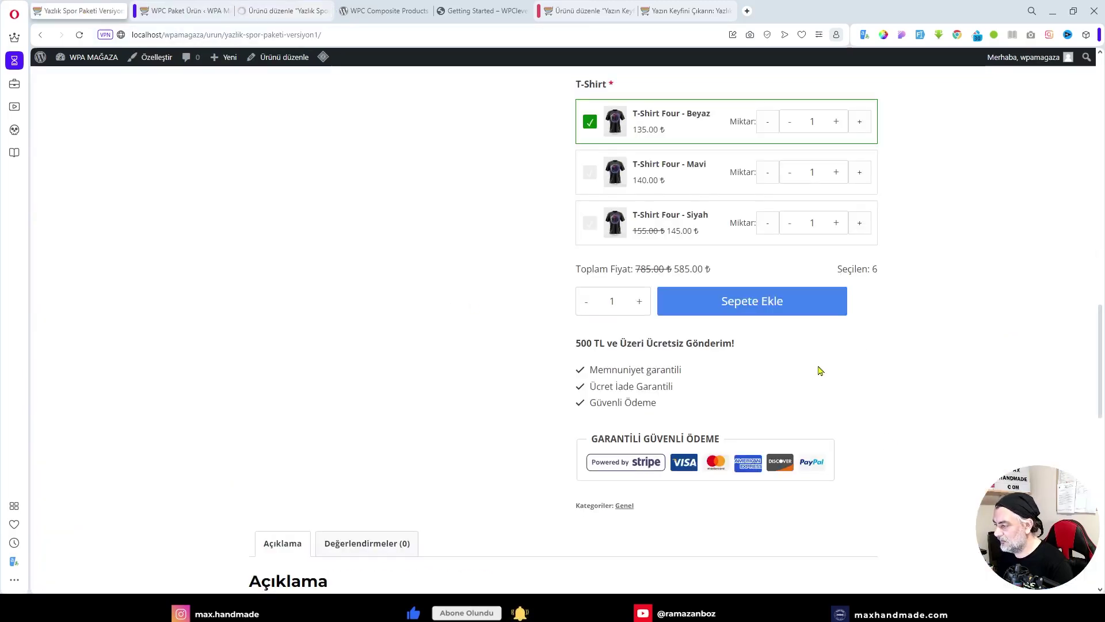
scroll(820, 370, up, 2)
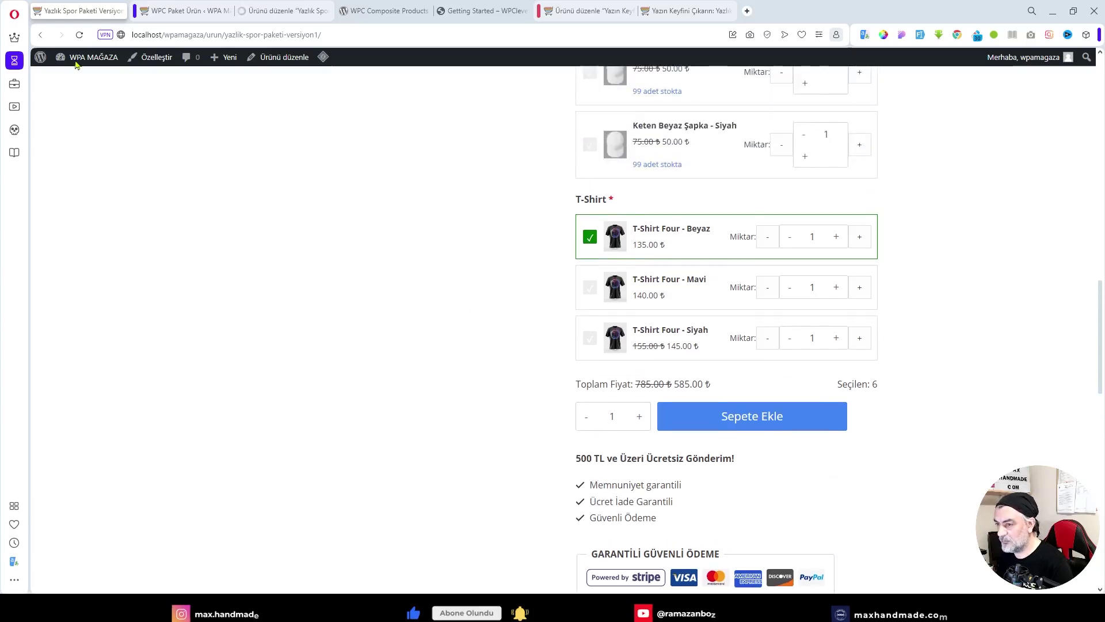
click(80, 34)
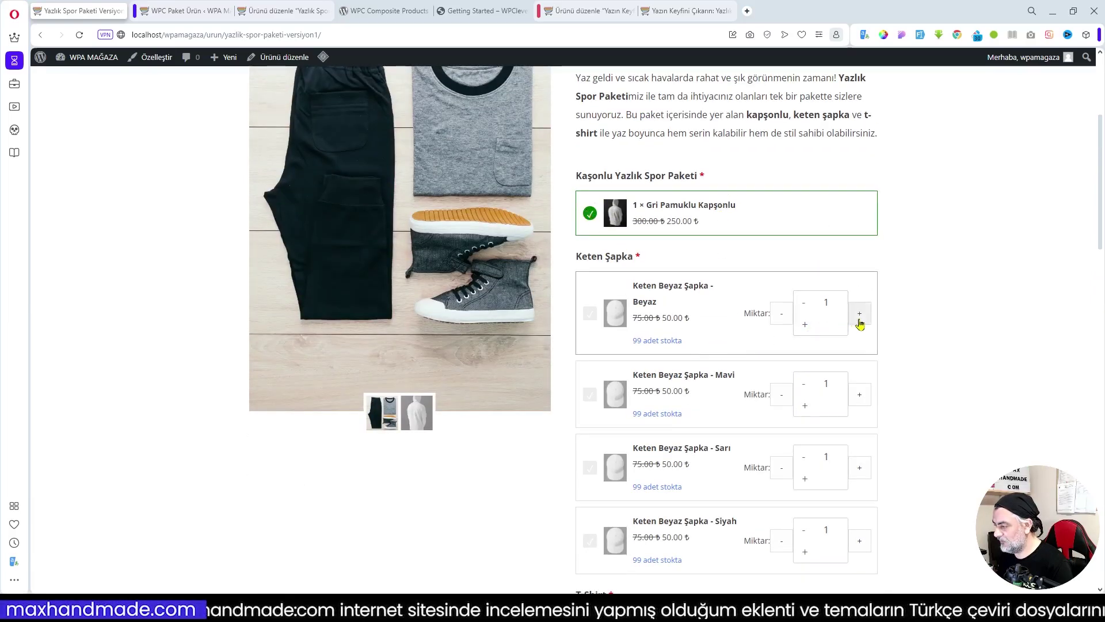
click(590, 313)
click(590, 394)
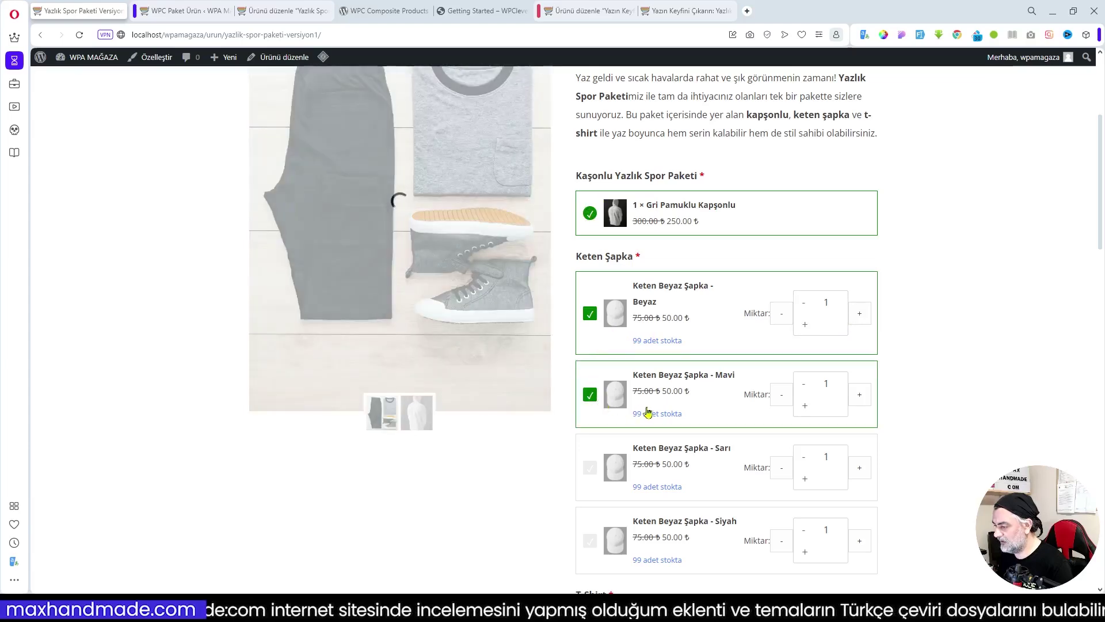
Step: Select T-Shirt Four - Beyaz with quantity 1, and try adding T-Shirt Four - Mavi against the total limit before deselecting it
scroll(722, 414, down, 4)
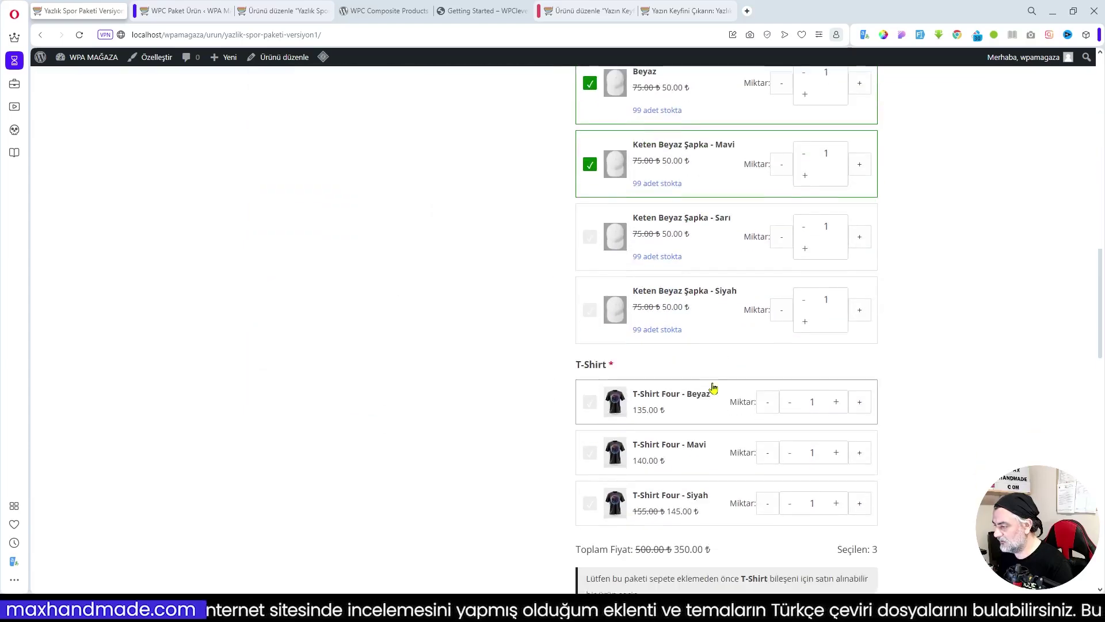
click(590, 402)
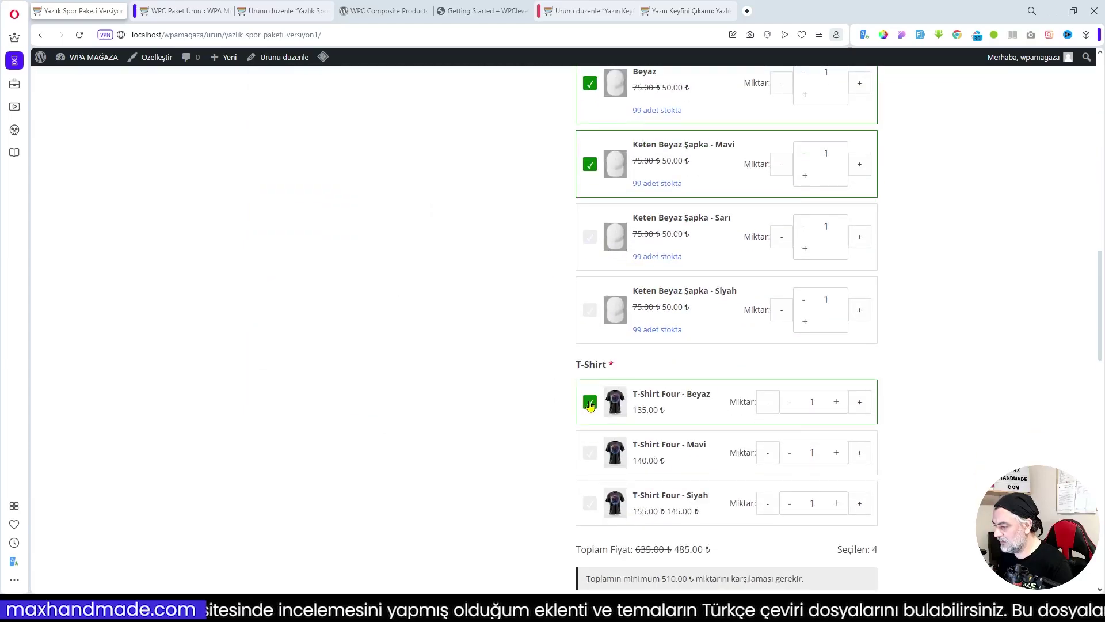
click(590, 453)
scroll(662, 426, down, 2)
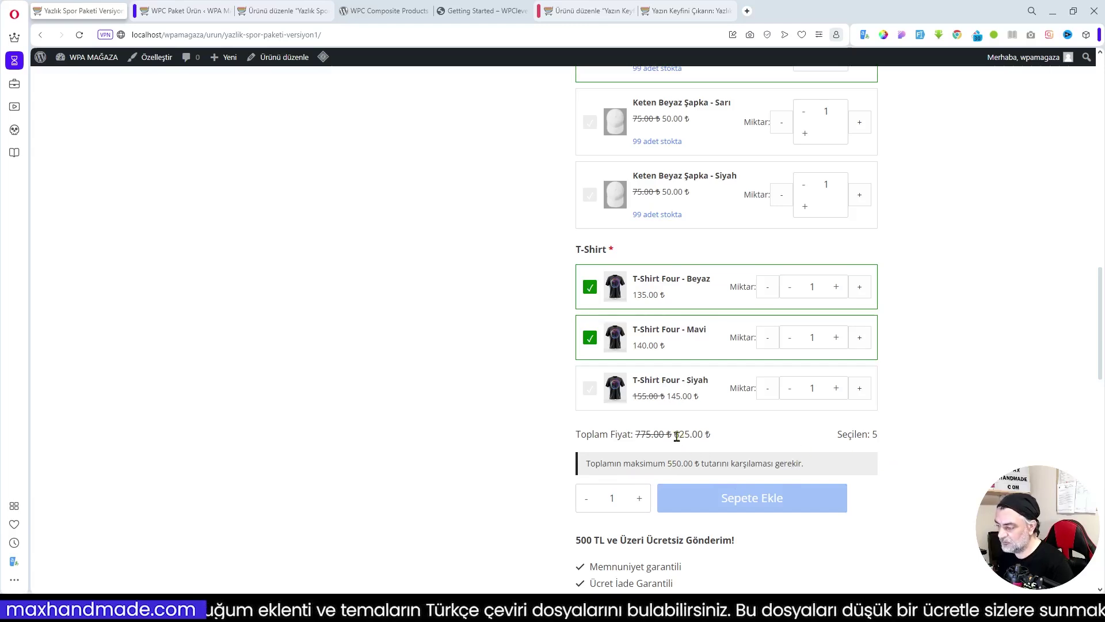
drag(674, 436, 704, 435)
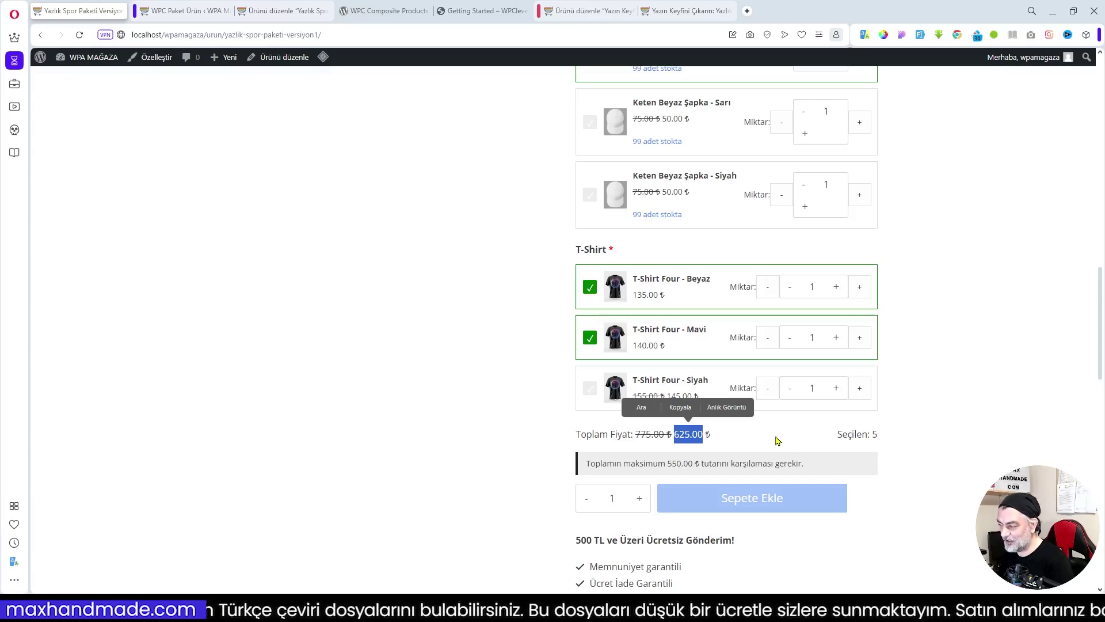
click(590, 337)
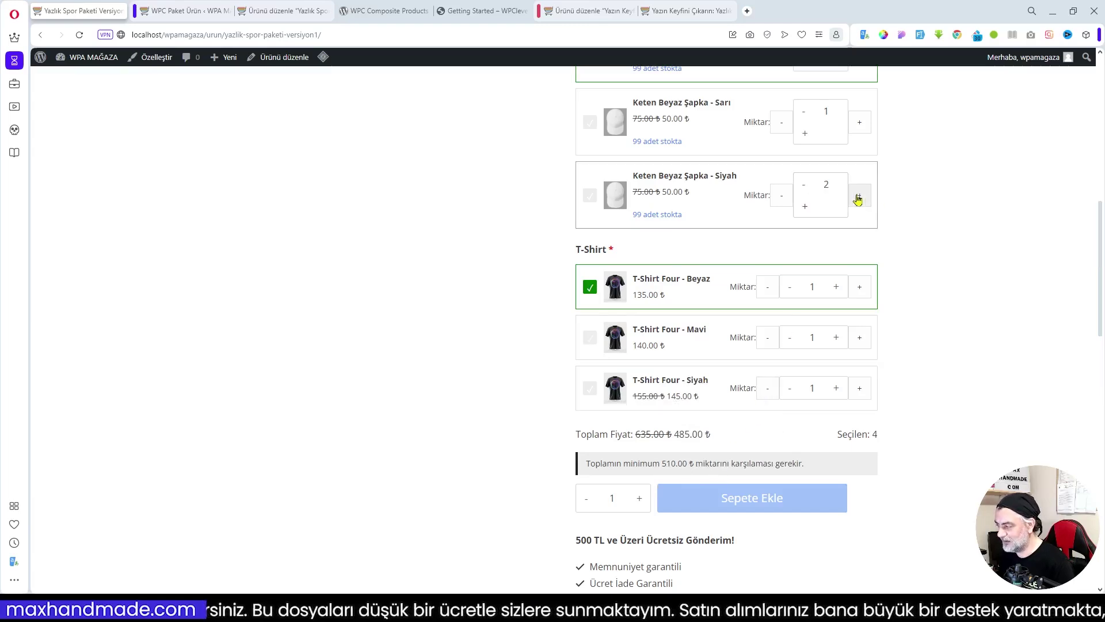
Step: Add Keten Beyaz Şapka - Siyah with quantity 1 to the package and check the selected components and total price
click(596, 202)
click(779, 198)
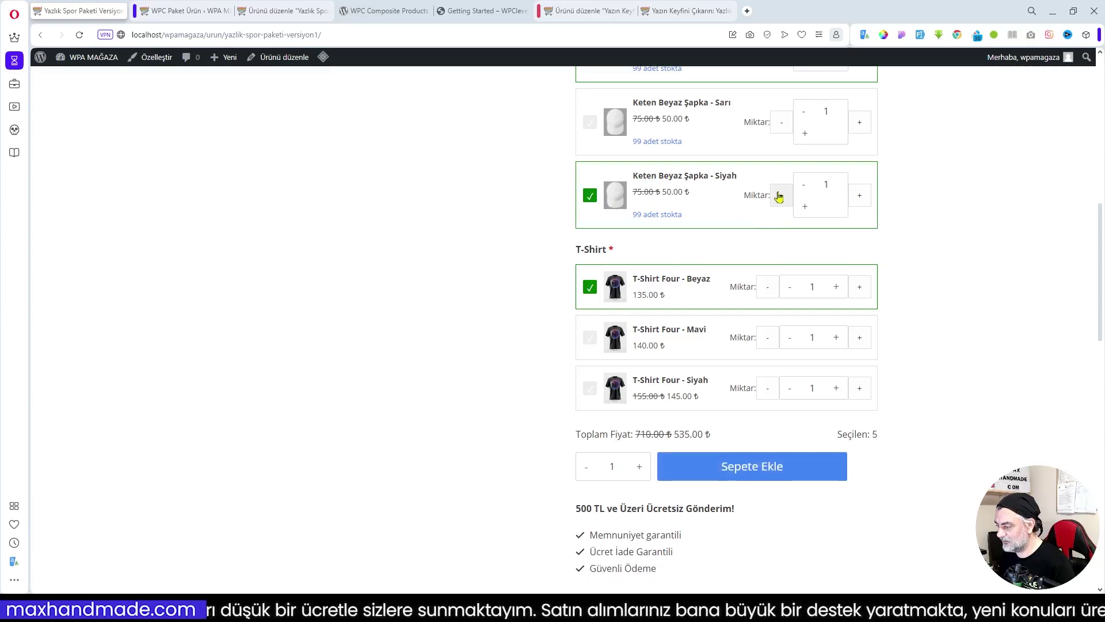
scroll(631, 260, up, 4)
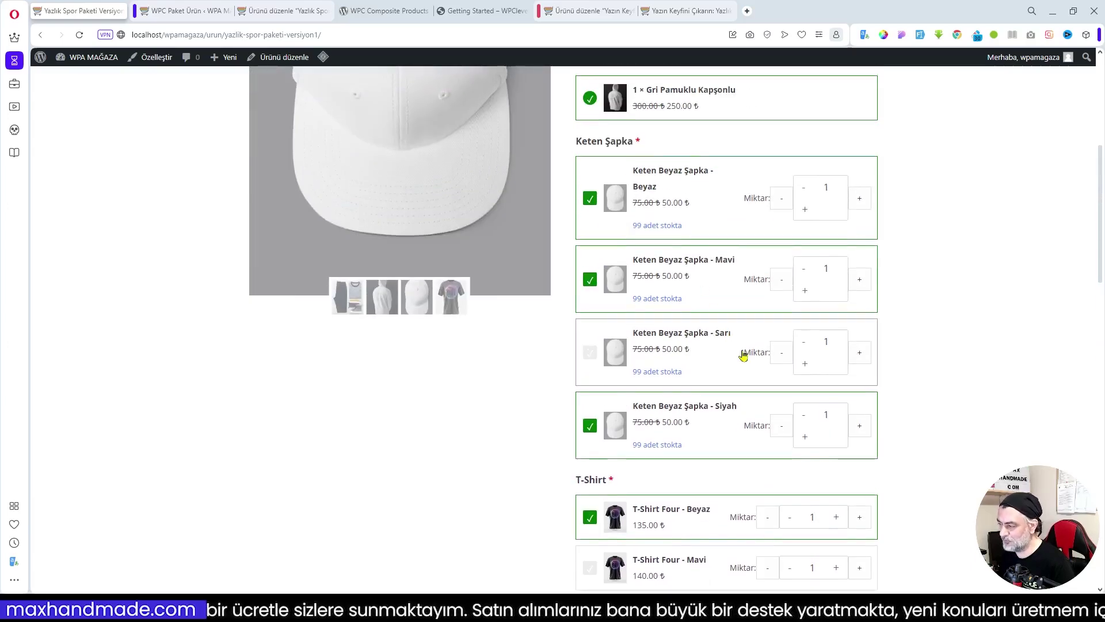
scroll(790, 309, down, 4)
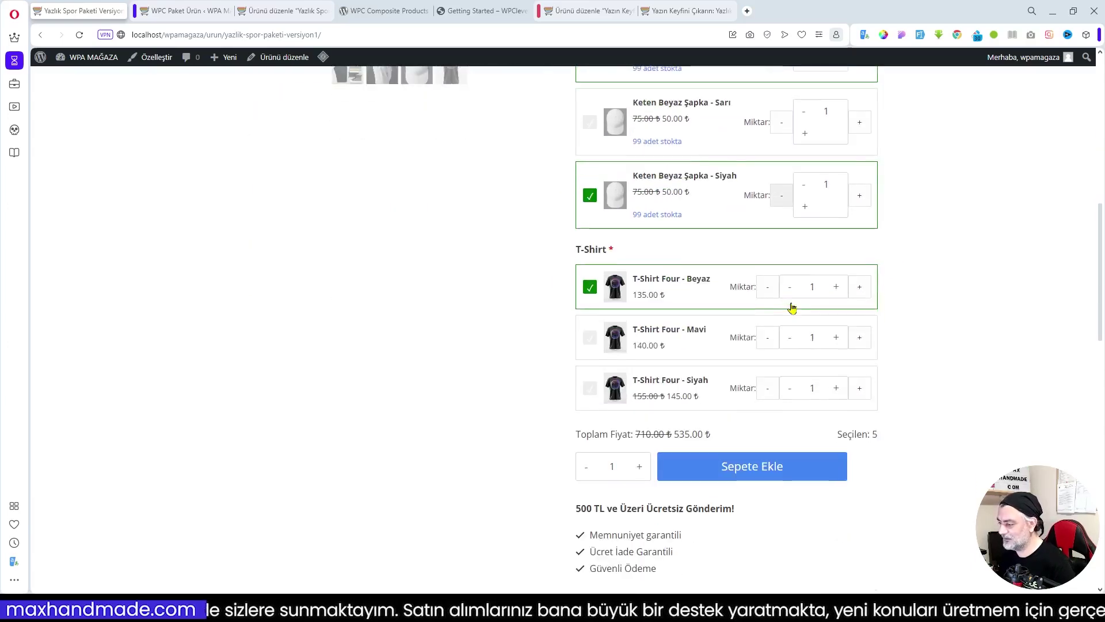
scroll(790, 306, up, 3)
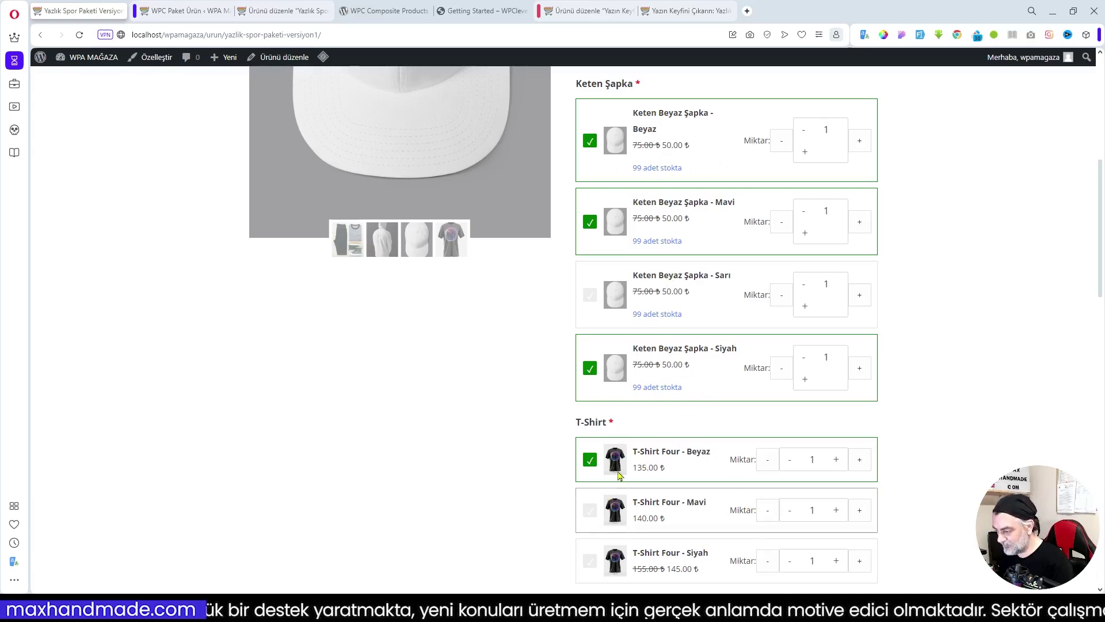
Step: Try a quantity of 3 for T-Shirt Four - Beyaz, reduce it to 2, and compare the total price with the maximum limit
click(861, 460)
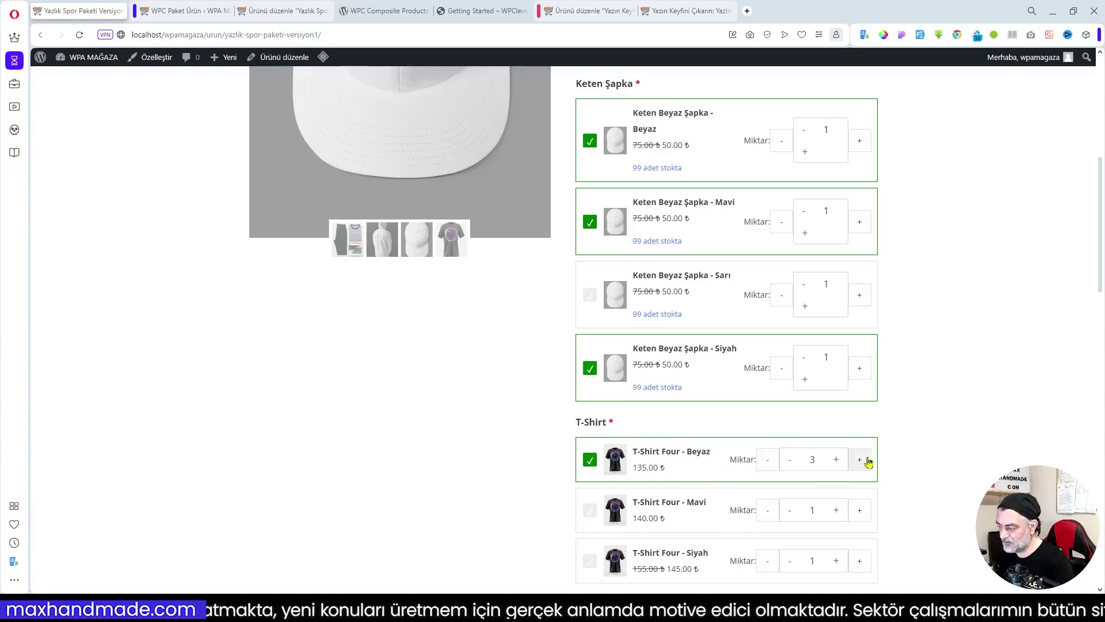
scroll(867, 459, down, 5)
scroll(914, 308, up, 3)
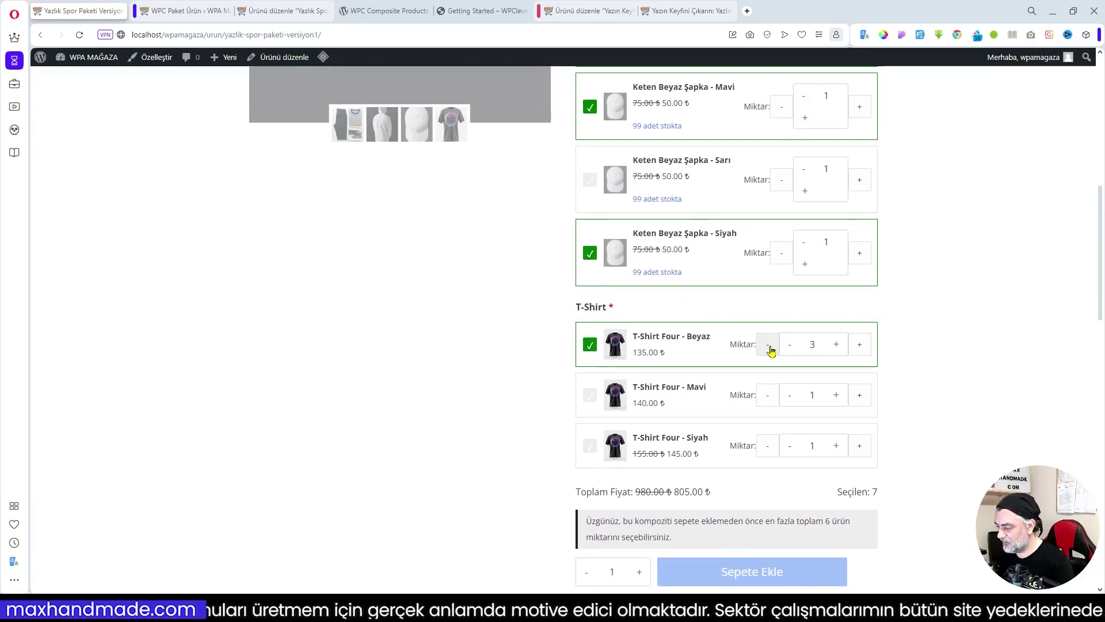
click(770, 345)
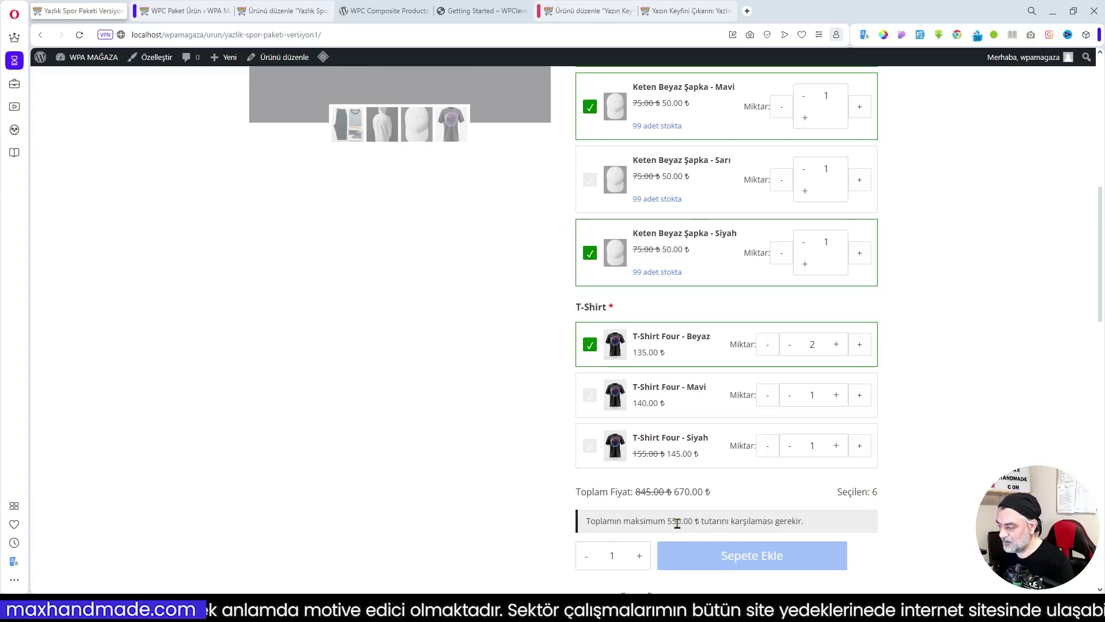
click(690, 491)
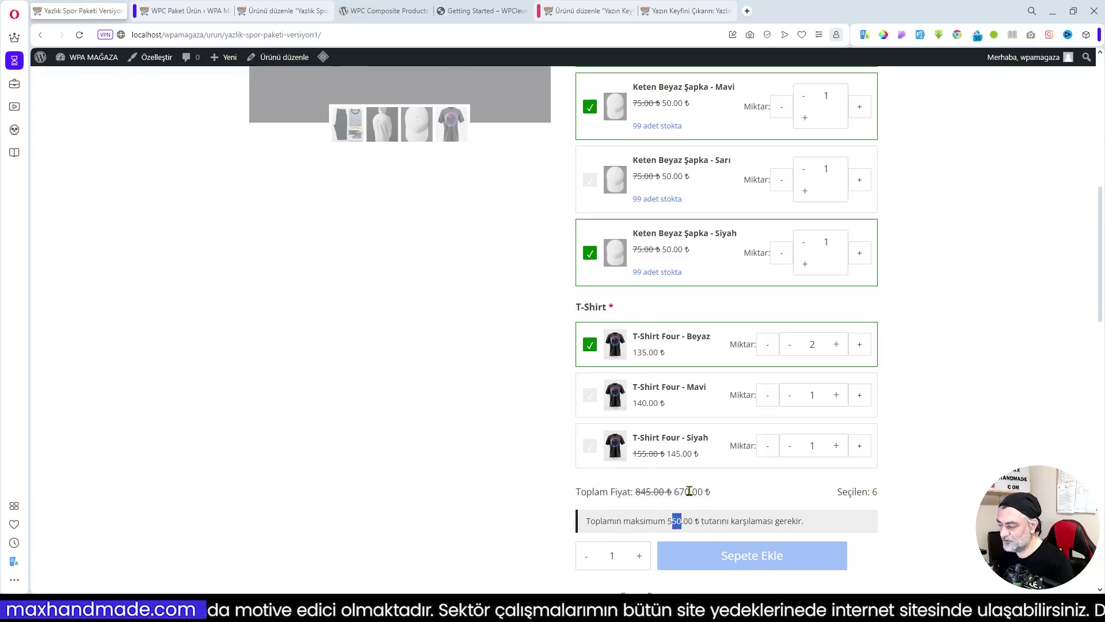
Step: Review the package page from product title to description, examining the selected components, quantities, total price and limit notice
scroll(808, 481, up, 9)
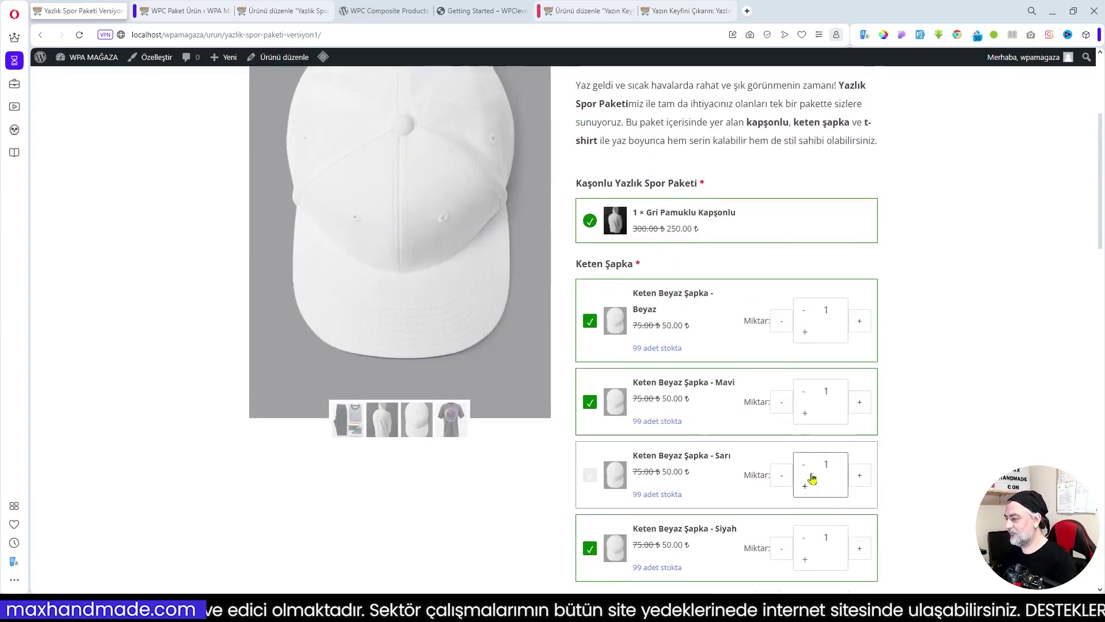
scroll(811, 484, down, 10)
scroll(821, 477, down, 5)
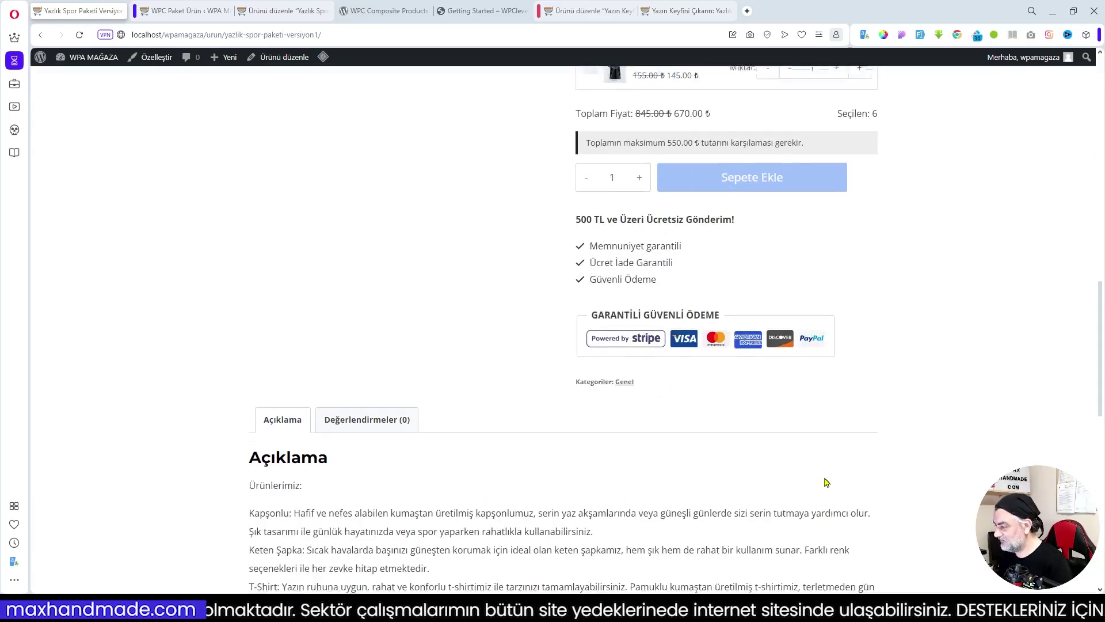
scroll(821, 476, up, 9)
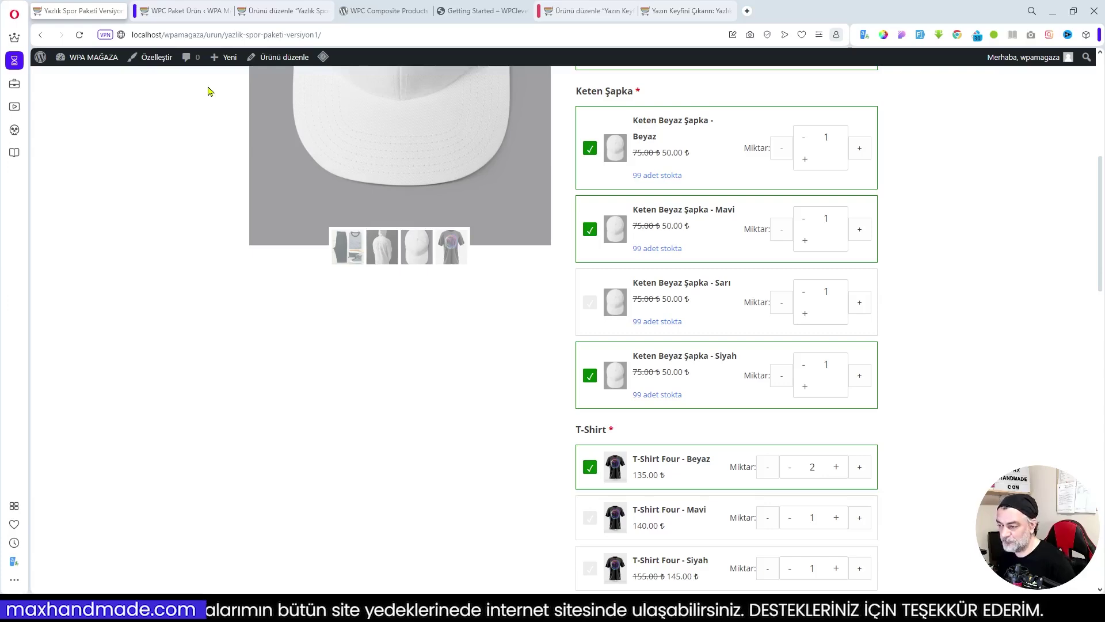
scroll(259, 102, up, 7)
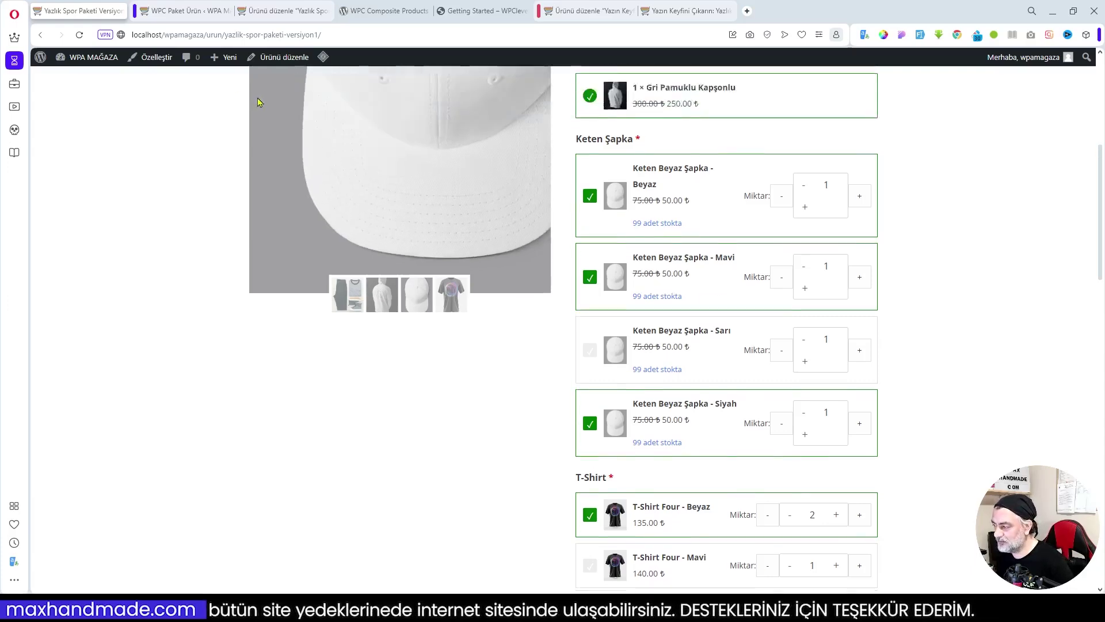
scroll(652, 237, down, 5)
scroll(652, 238, down, 1)
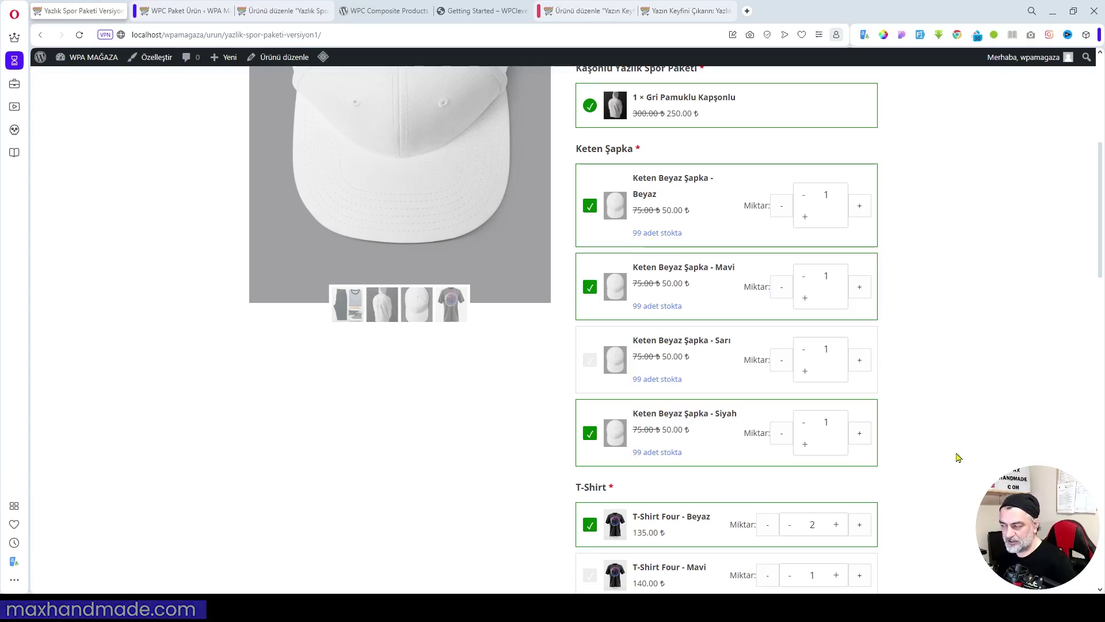
scroll(933, 457, down, 3)
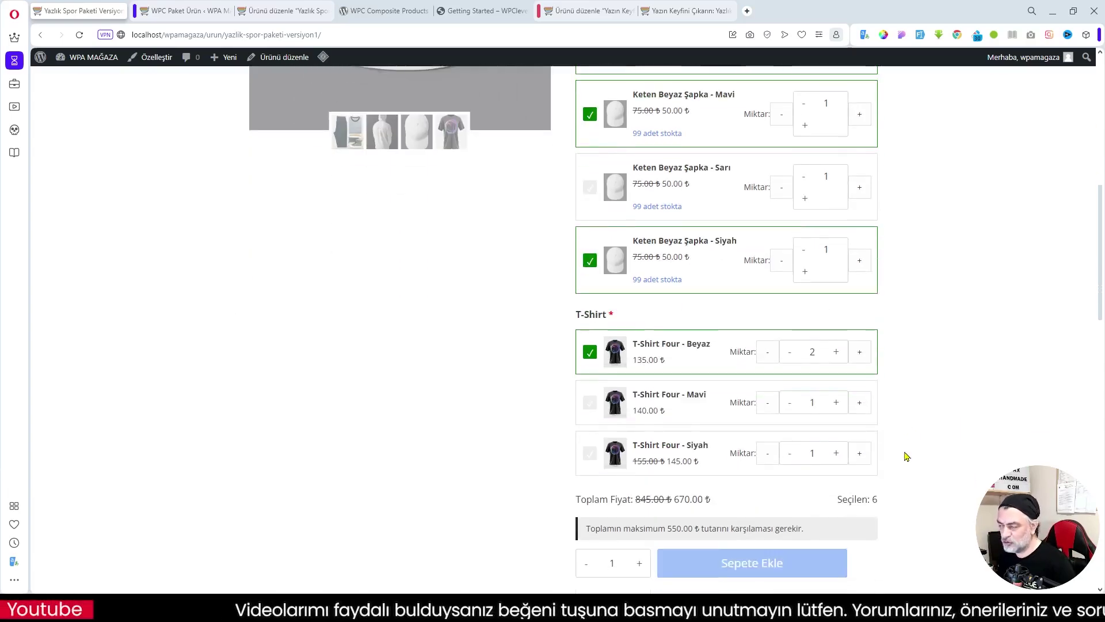
scroll(862, 449, up, 9)
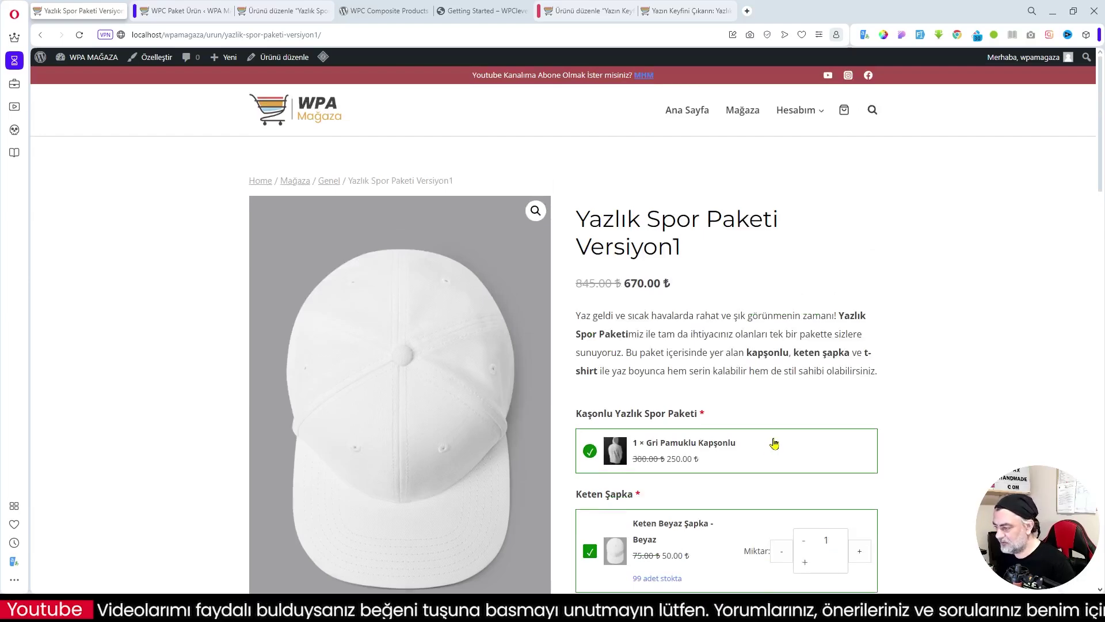
scroll(790, 436, down, 2)
scroll(802, 447, down, 3)
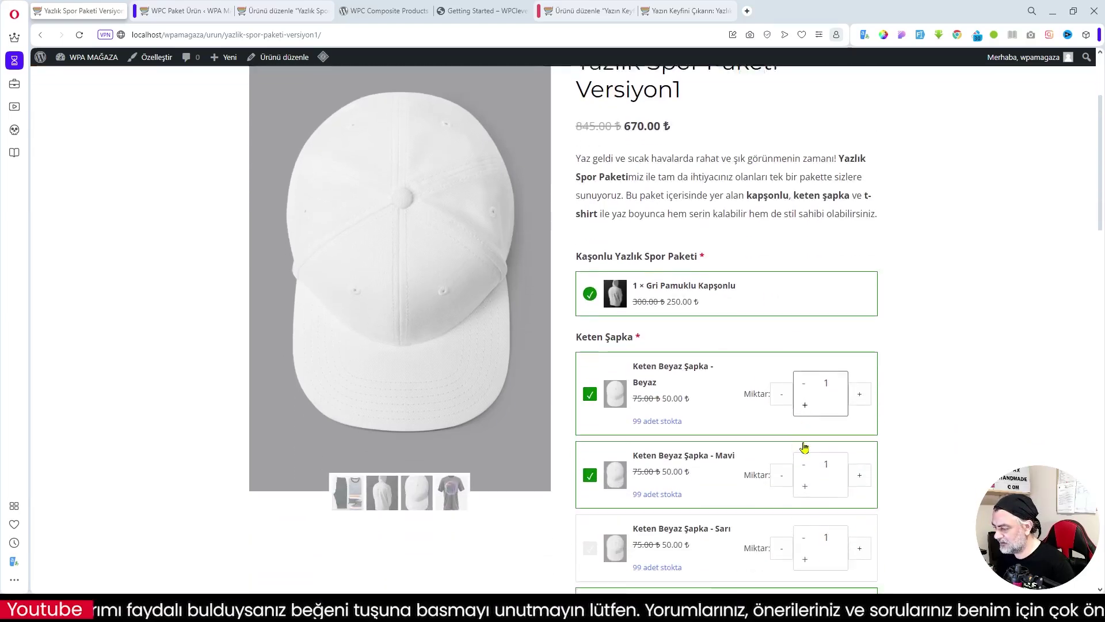
scroll(654, 302, up, 5)
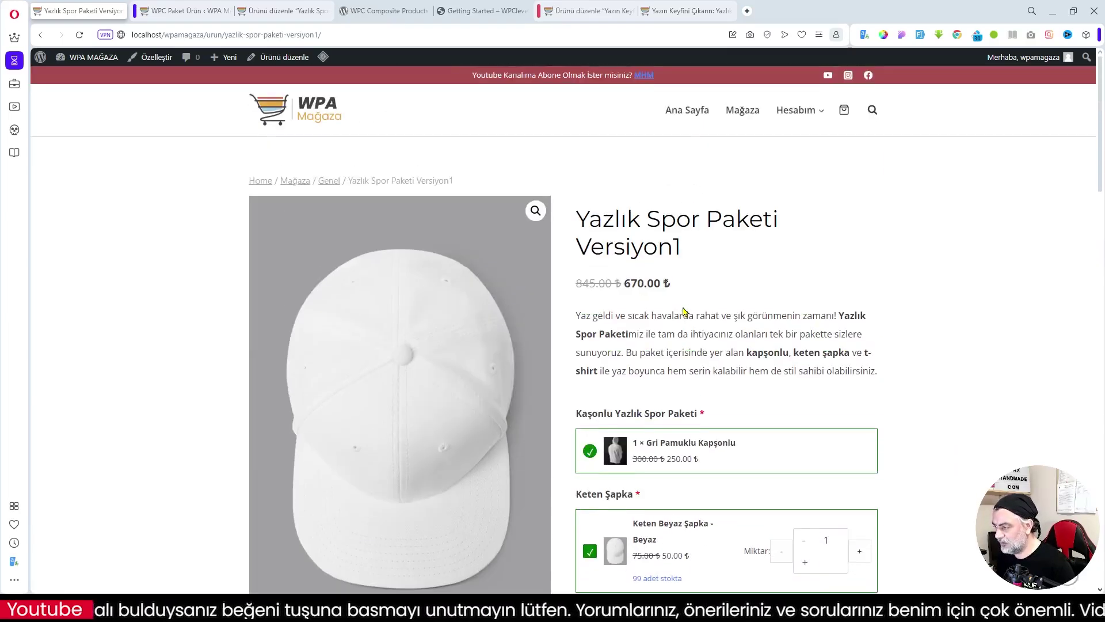
Step: Review the WPC Paket Ürün settings, and expand all components in the product editor to examine their prices, quantities and limits
click(205, 10)
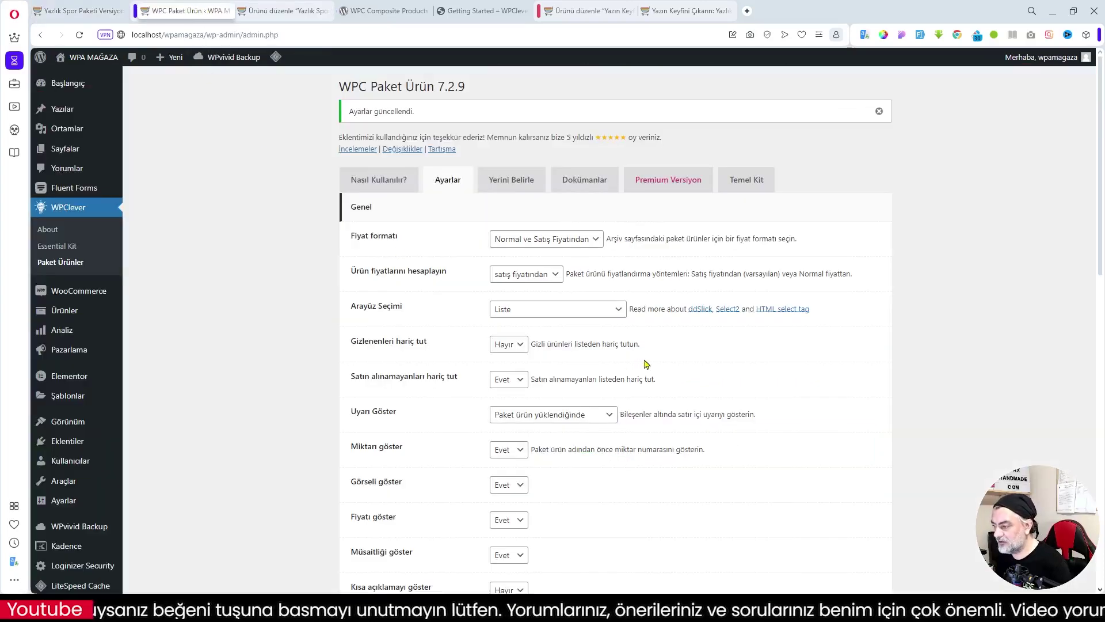
scroll(599, 378, down, 3)
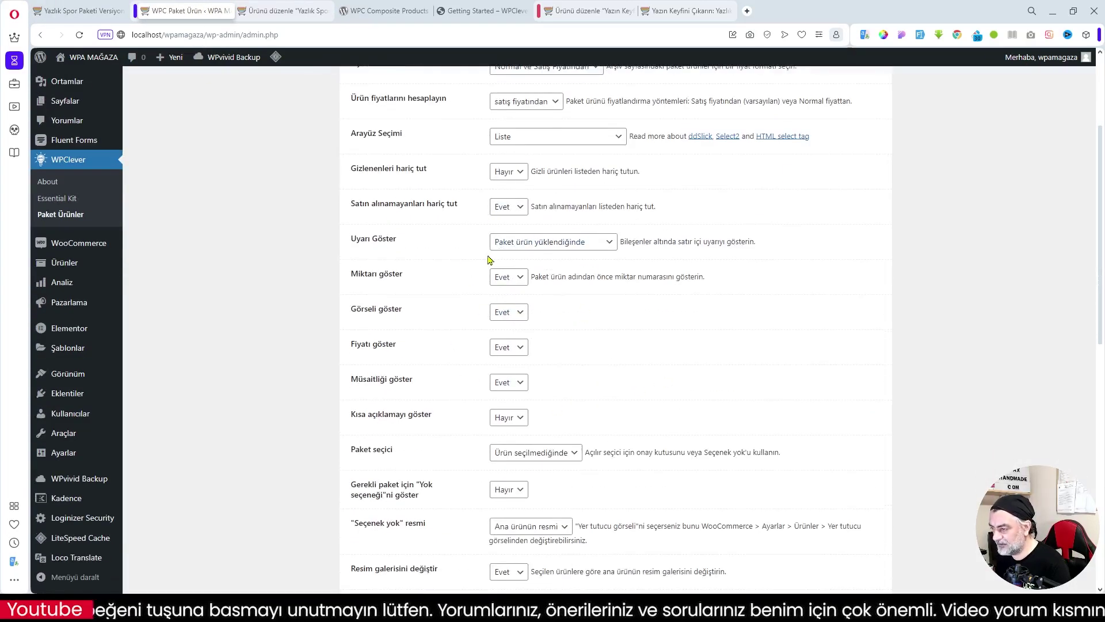
click(282, 10)
scroll(664, 363, down, 10)
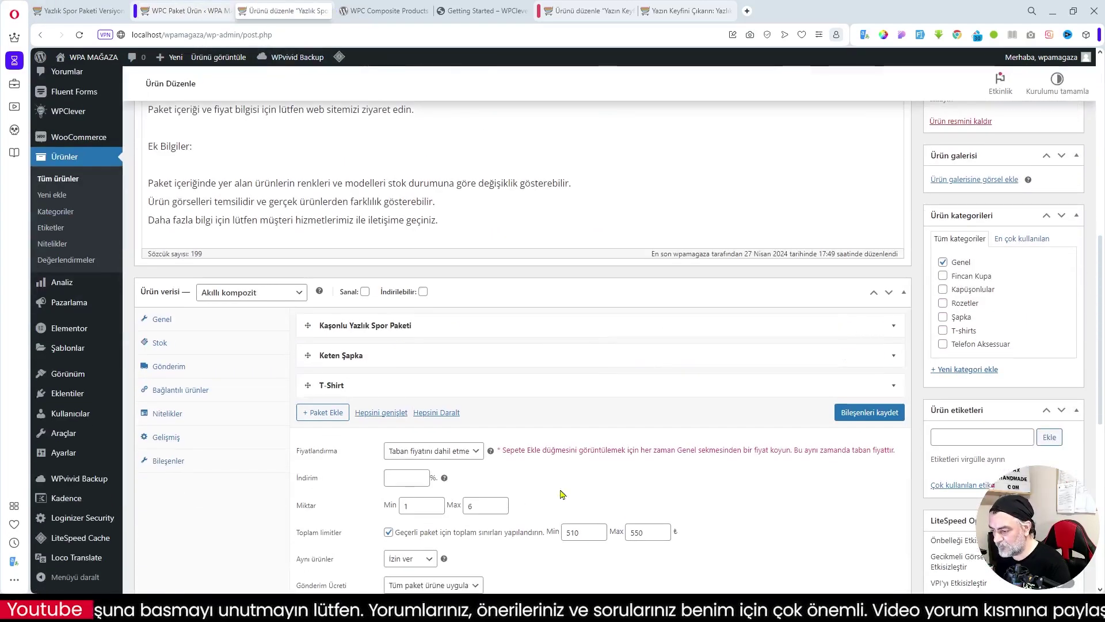
scroll(563, 494, down, 4)
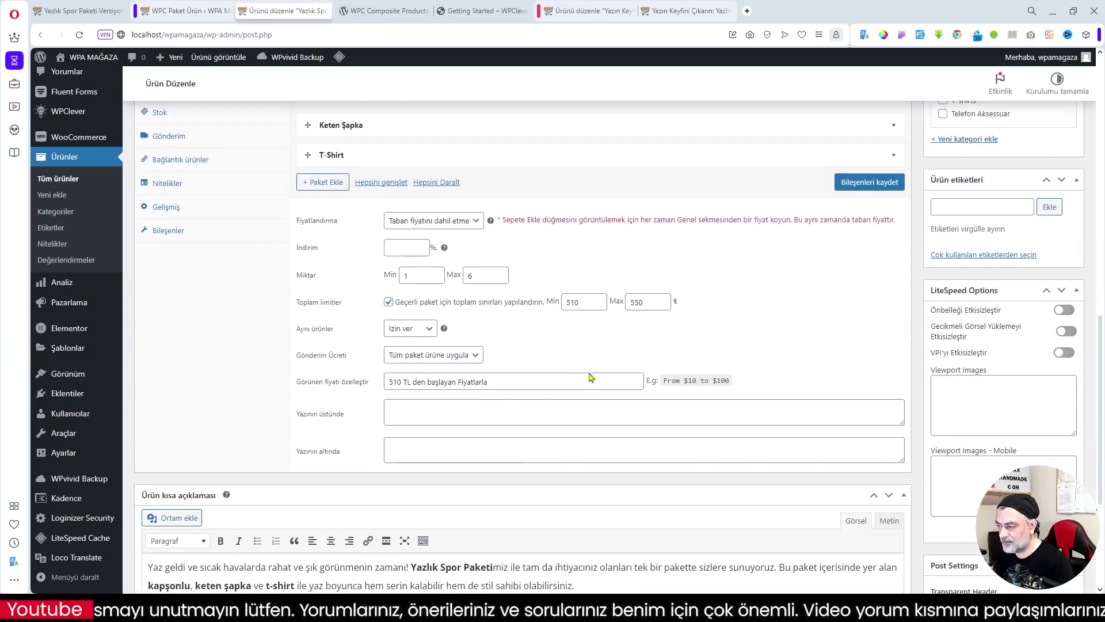
click(377, 183)
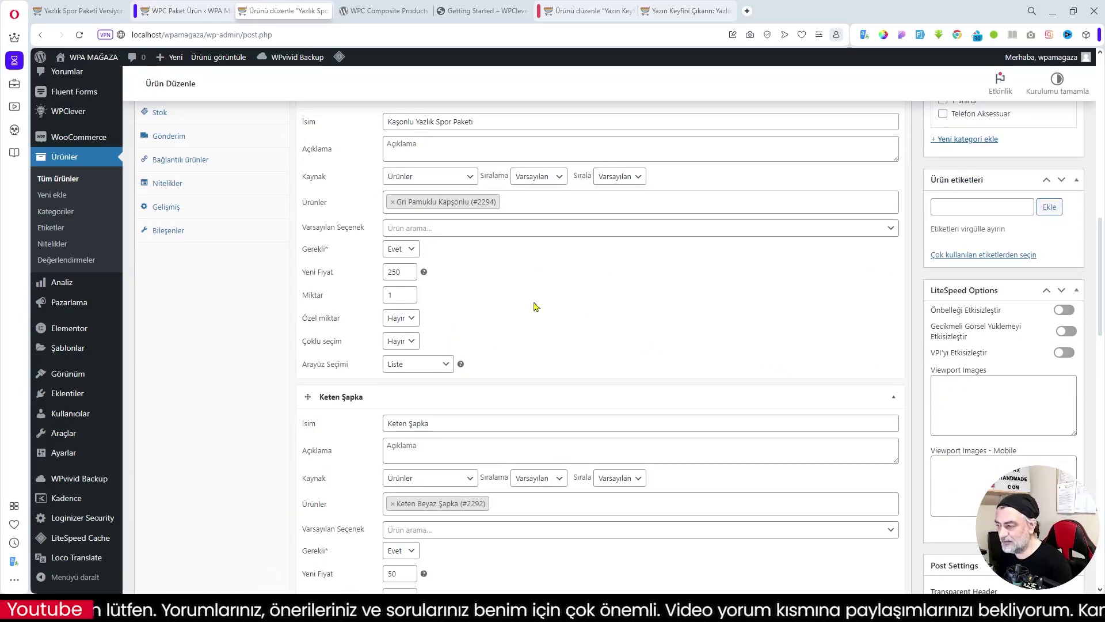
scroll(548, 311, up, 1)
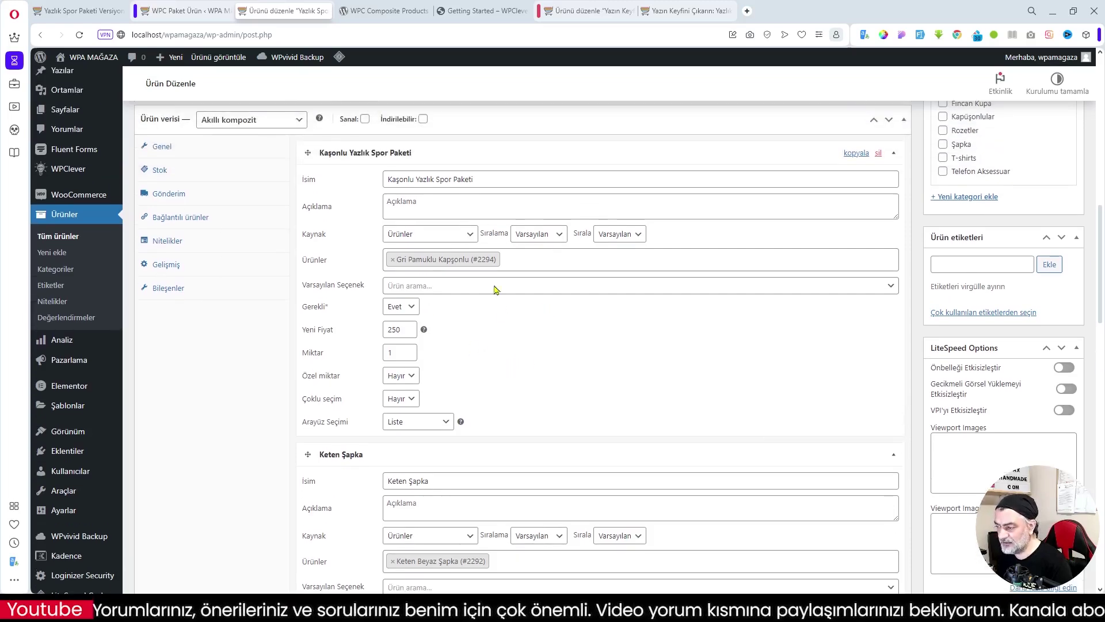
scroll(570, 297, down, 3)
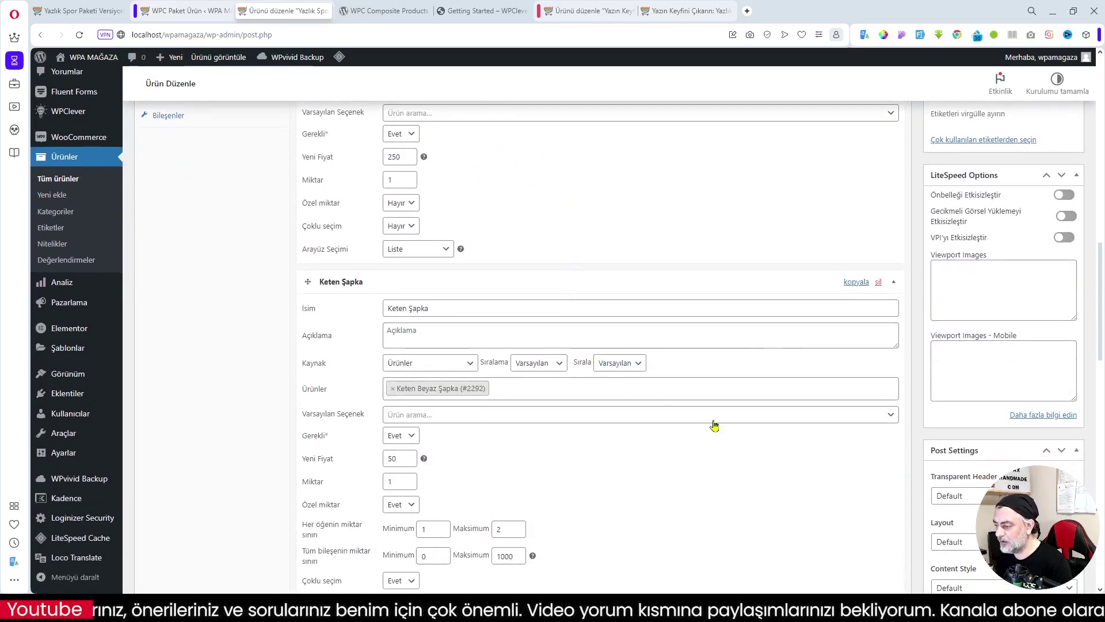
scroll(603, 441, down, 3)
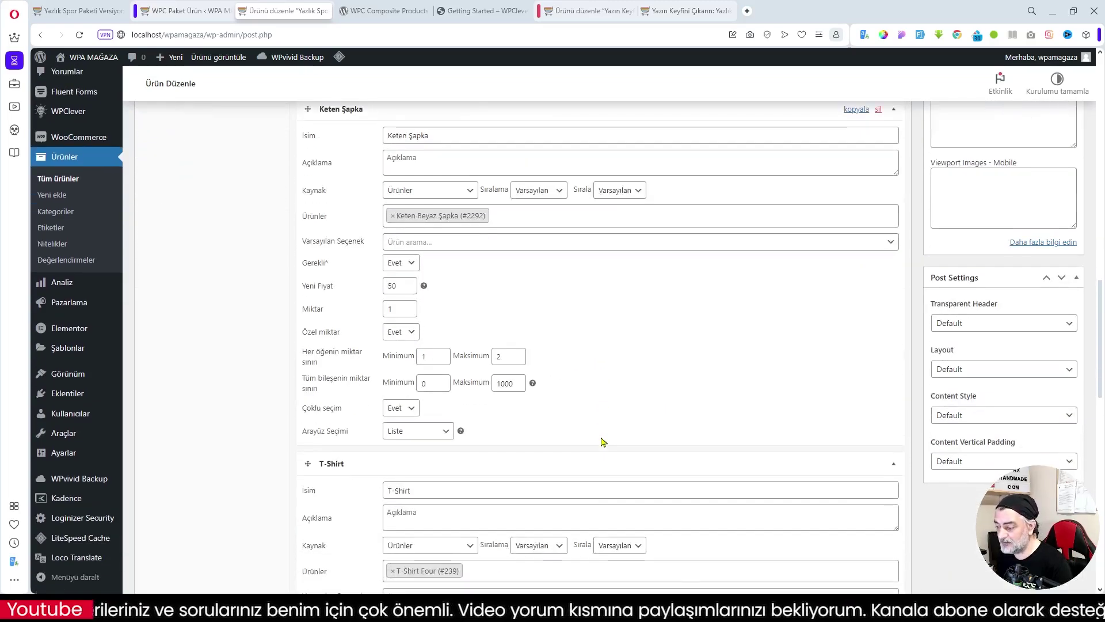
scroll(603, 440, up, 10)
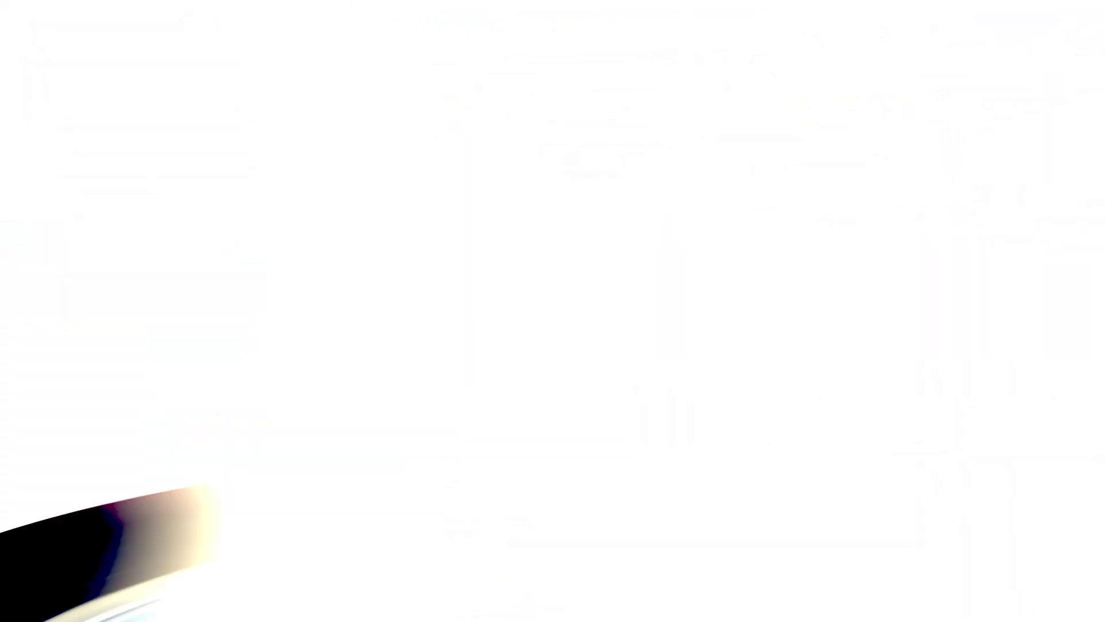